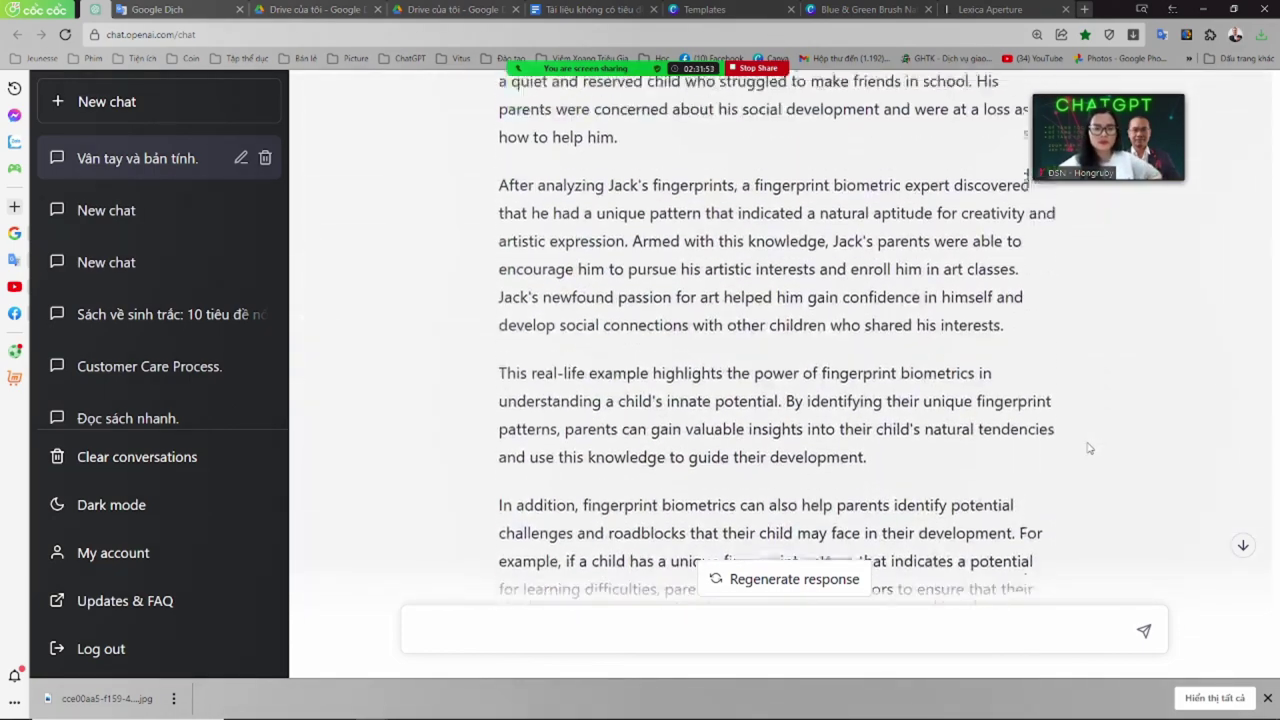
Scroll back through the ChatGPT conversation to the English translation of the book outline
{"action": "scroll", "coordinate": [1090, 450], "scroll_direction": "up", "scroll_amount": 10}
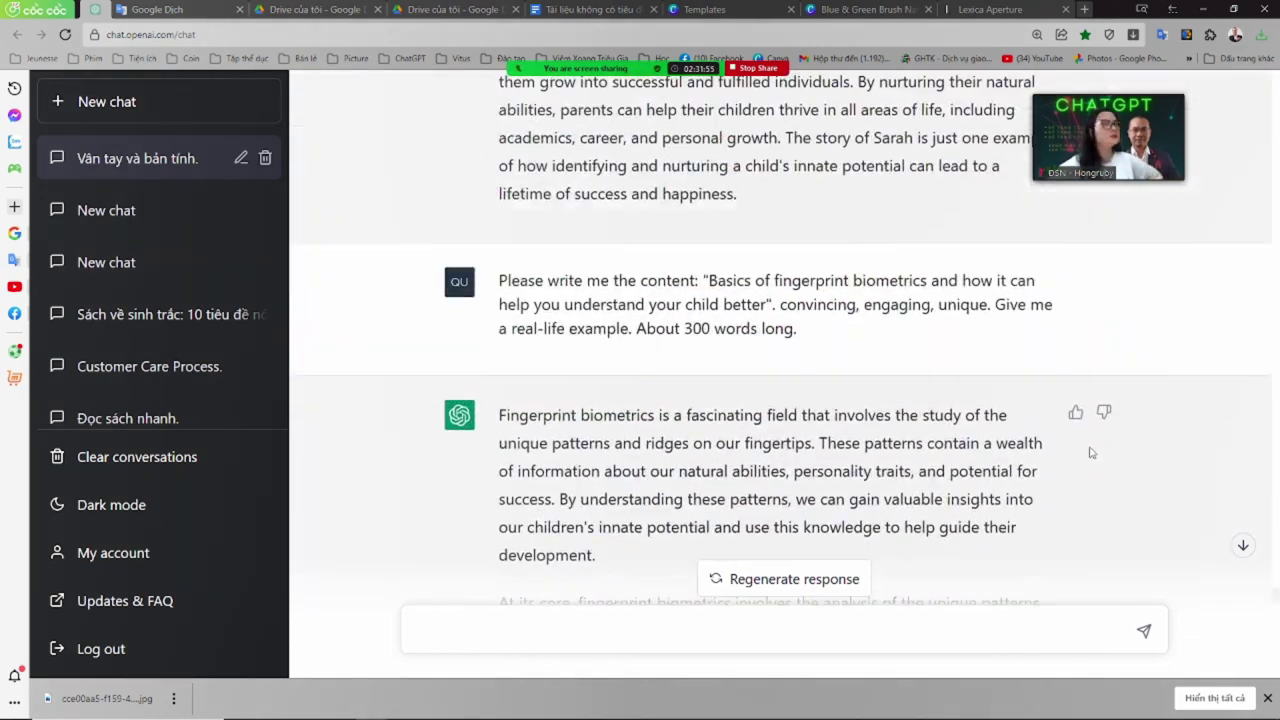
{"action": "scroll", "coordinate": [1108, 462], "scroll_direction": "up", "scroll_amount": 4}
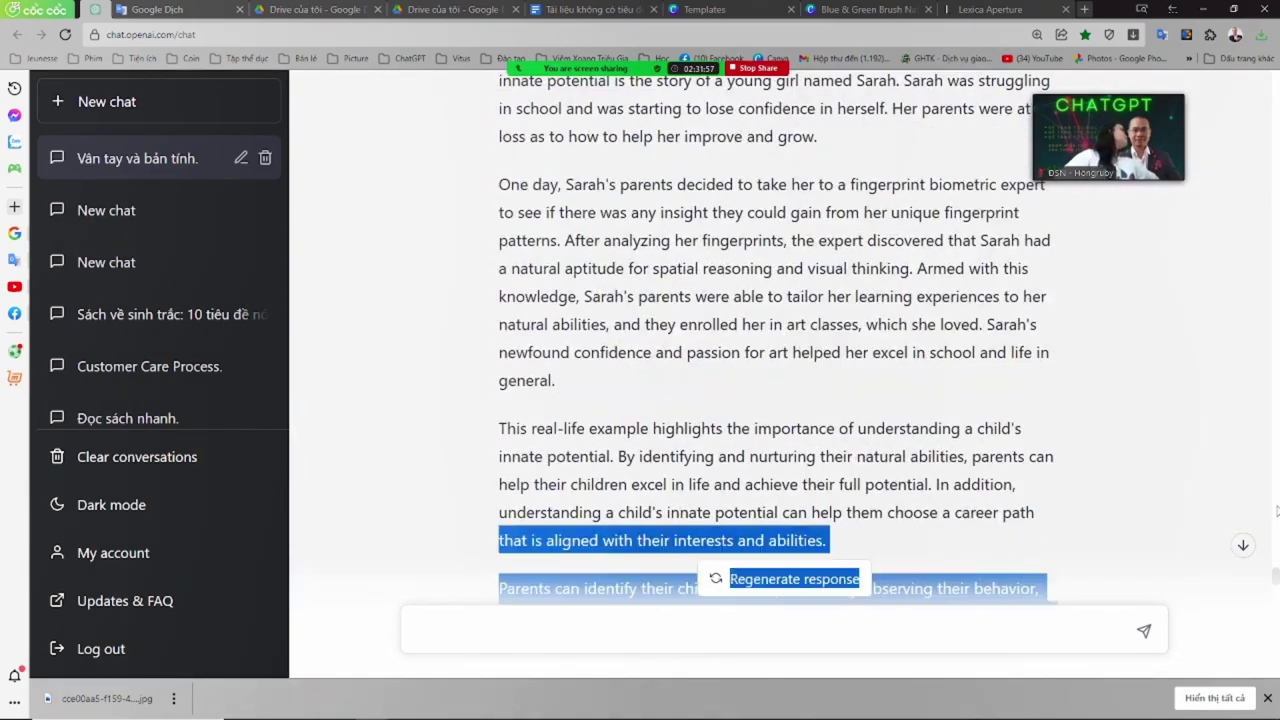
{"action": "scroll", "coordinate": [1065, 514], "scroll_direction": "up", "scroll_amount": 10}
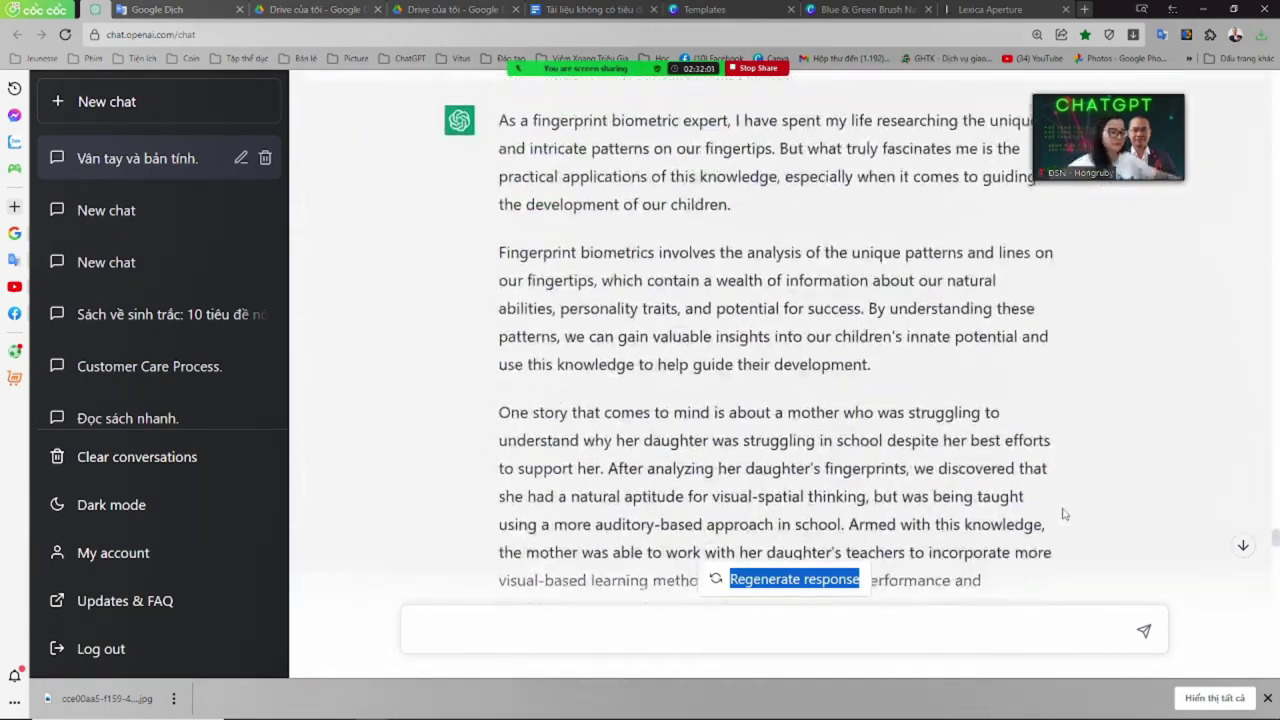
{"action": "scroll", "coordinate": [1065, 514], "scroll_direction": "up", "scroll_amount": 1}
{"action": "scroll", "coordinate": [1165, 484], "scroll_direction": "up", "scroll_amount": 10}
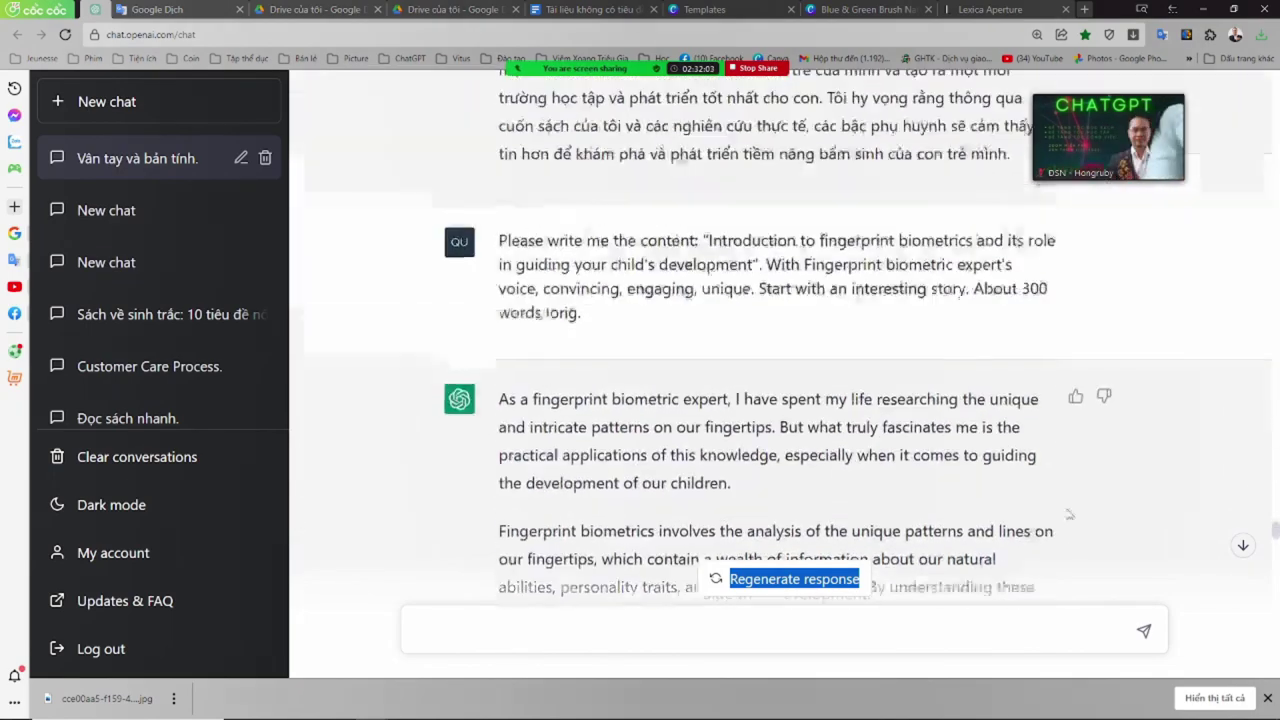
{"action": "left_click_drag", "start_coordinate": [1277, 522], "coordinate": [1268, 117]}
{"action": "scroll", "coordinate": [694, 280], "scroll_direction": "up", "scroll_amount": 3}
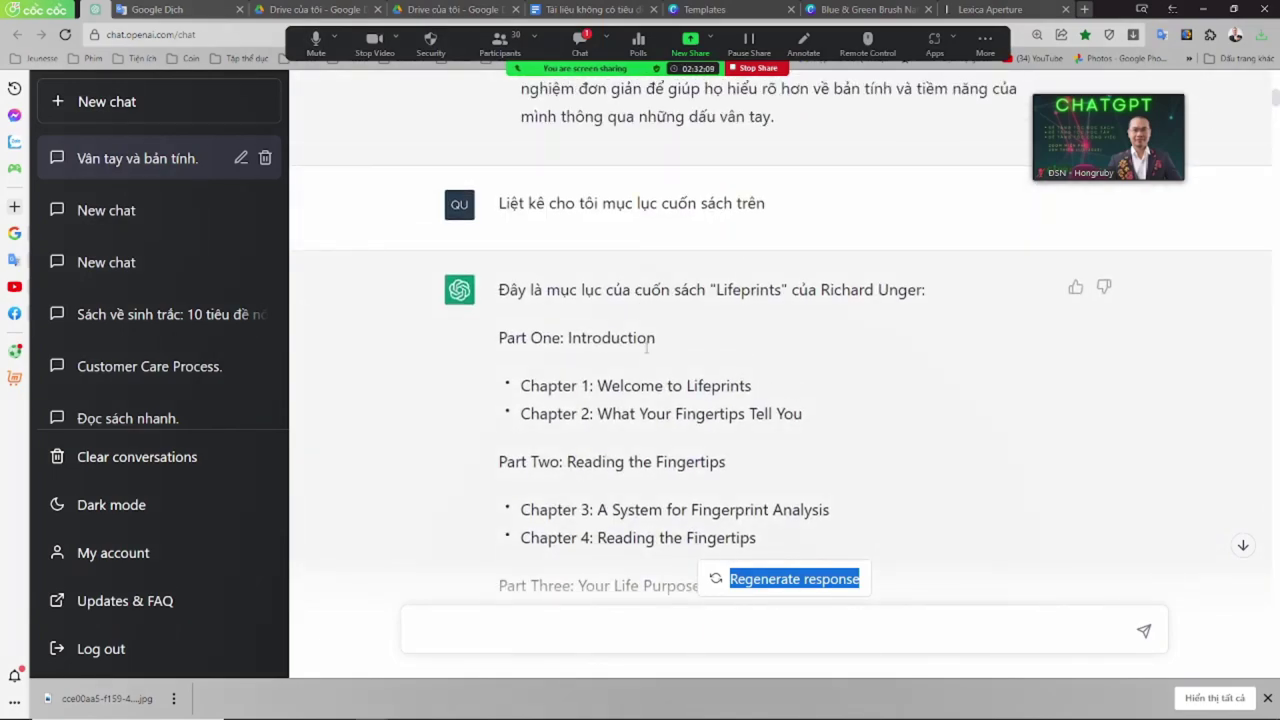
{"action": "left_click_drag", "start_coordinate": [1276, 110], "coordinate": [1266, 282]}
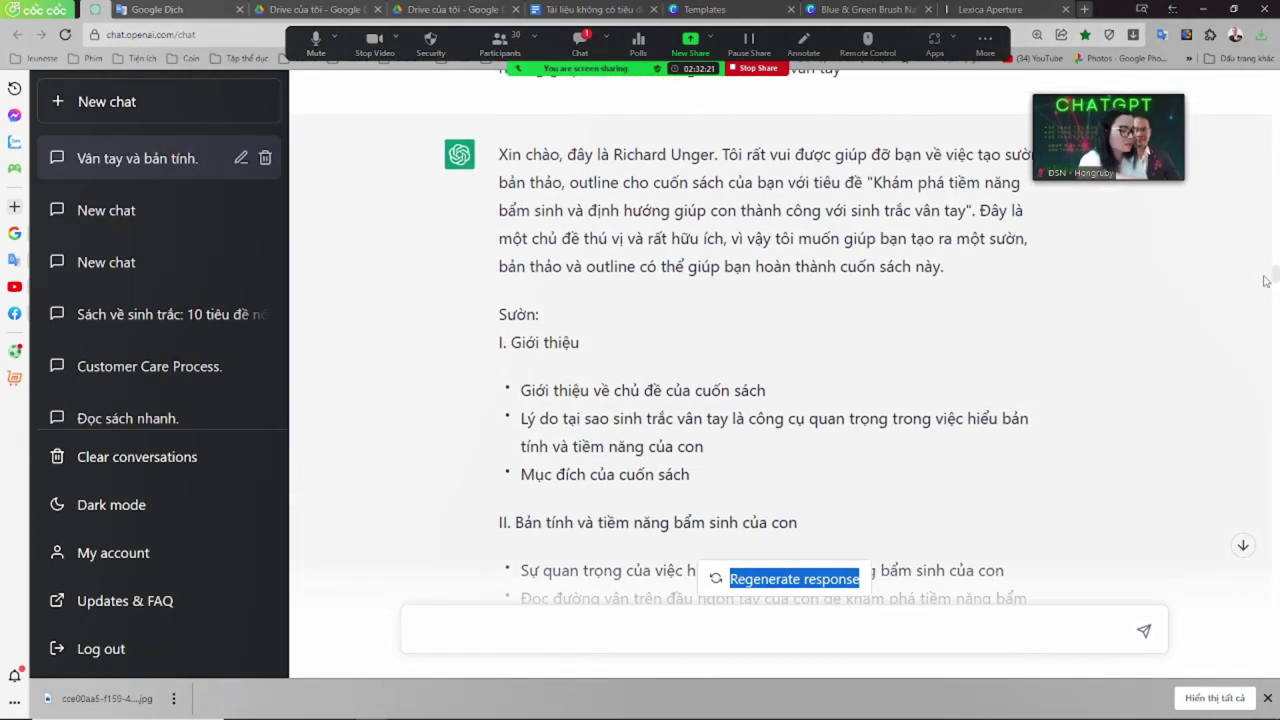
{"action": "scroll", "coordinate": [1265, 281], "scroll_direction": "up", "scroll_amount": 1}
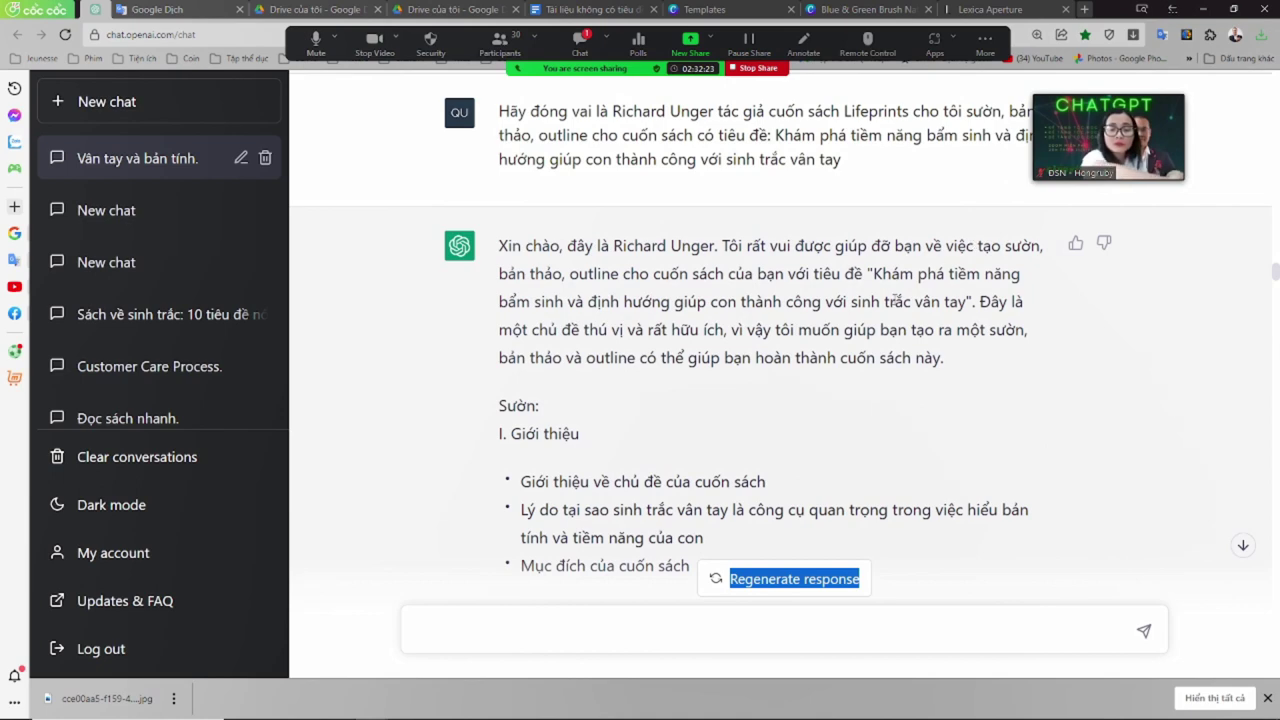
Select the quoted English book title in ChatGPT and return to the Canva templates
{"action": "left_click_drag", "start_coordinate": [874, 273], "coordinate": [962, 301]}
{"action": "scroll", "coordinate": [765, 349], "scroll_direction": "down", "scroll_amount": 10}
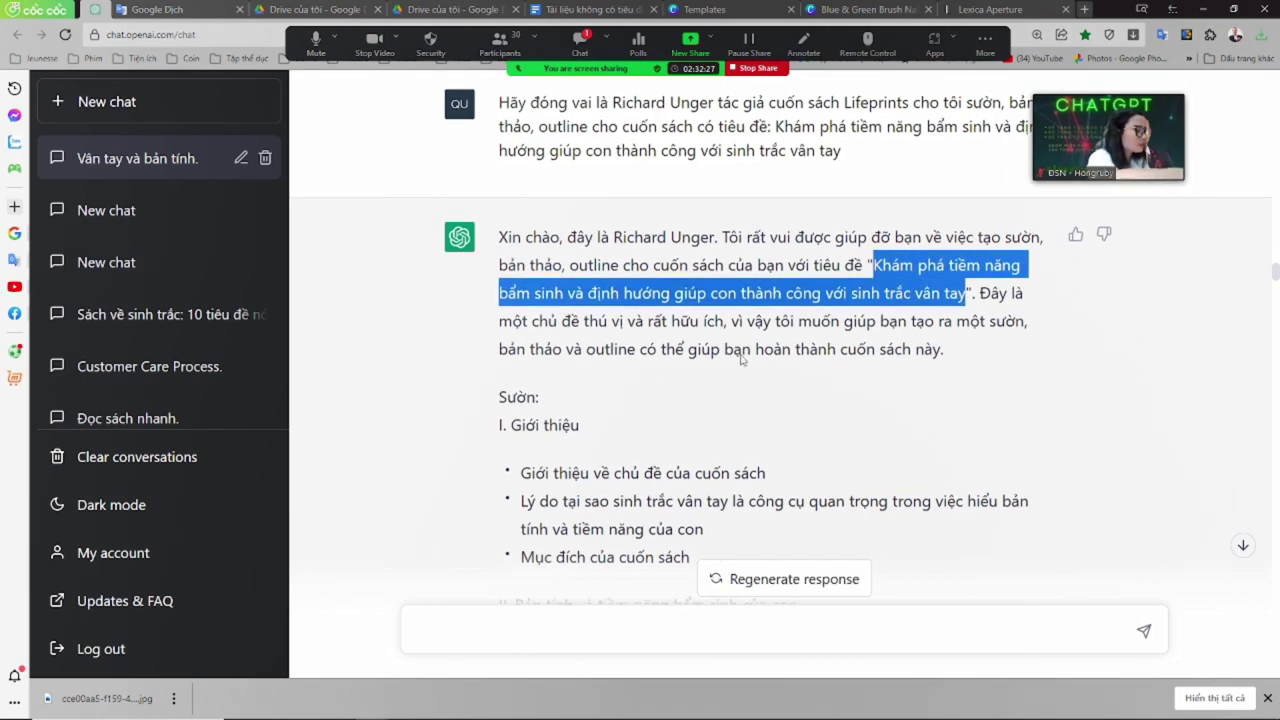
{"action": "scroll", "coordinate": [743, 363], "scroll_direction": "down", "scroll_amount": 4}
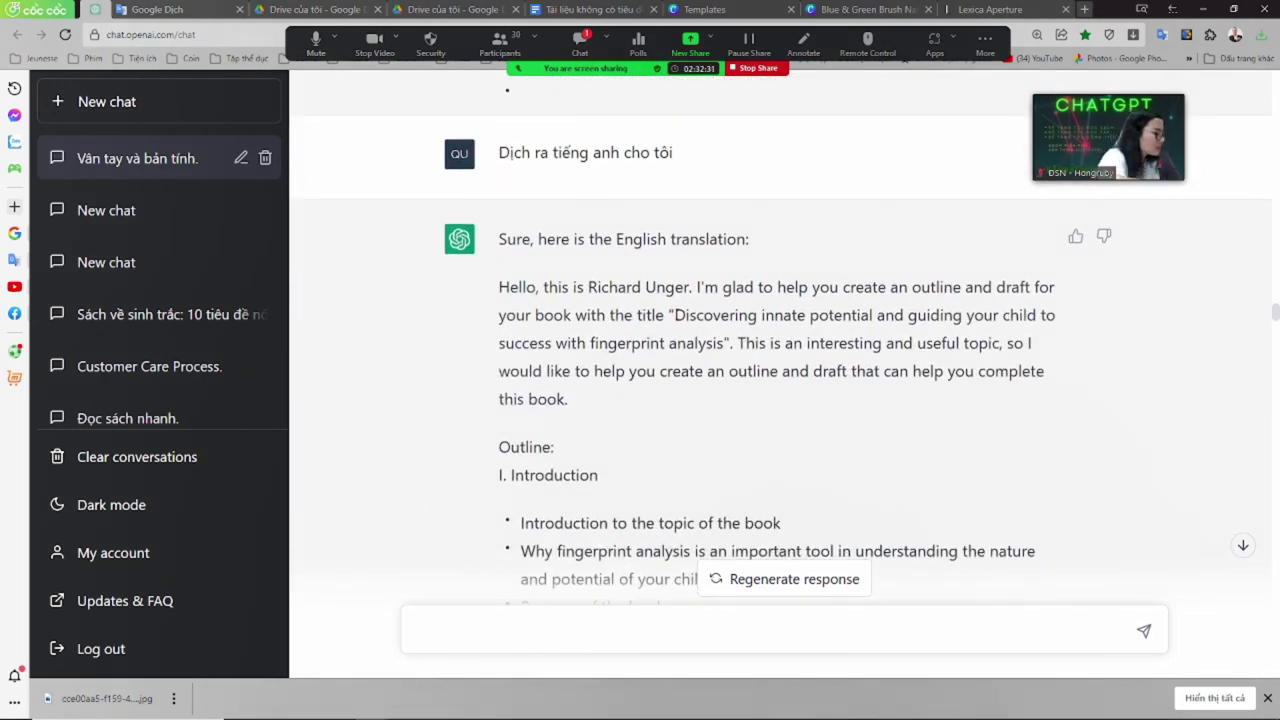
{"action": "left_click_drag", "start_coordinate": [674, 315], "coordinate": [726, 345]}
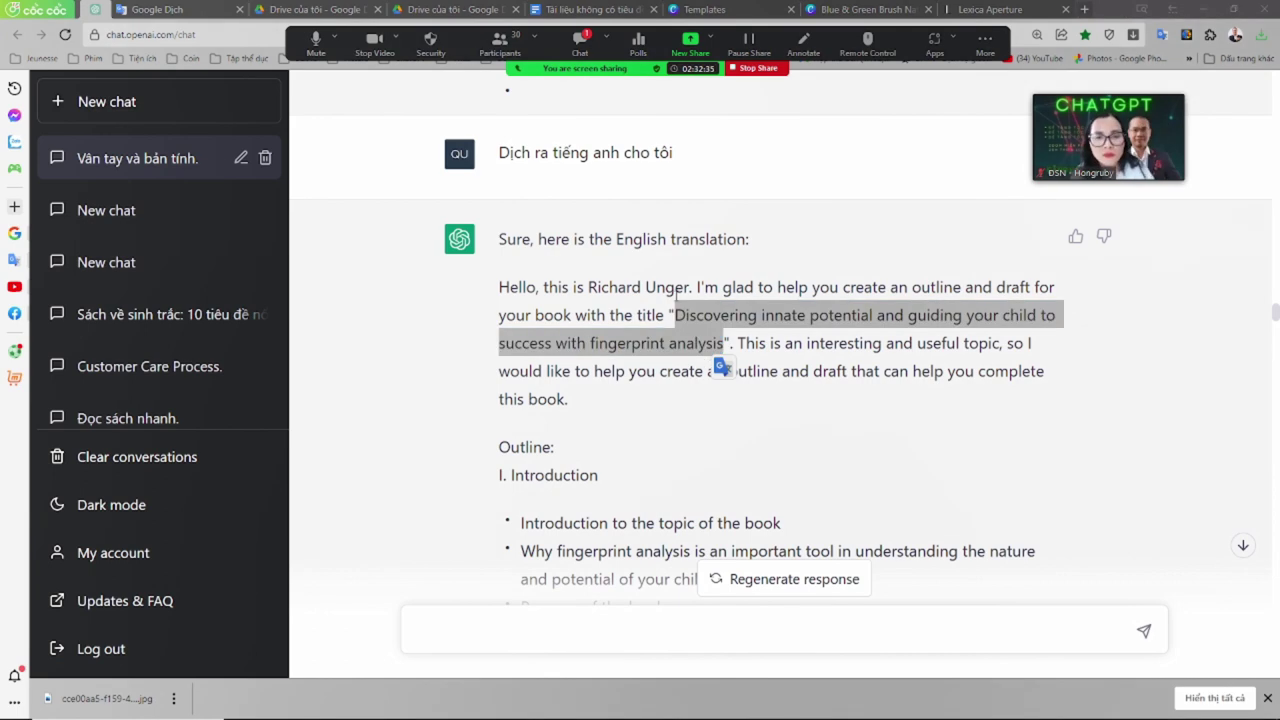
{"action": "left_click", "coordinate": [780, 10]}
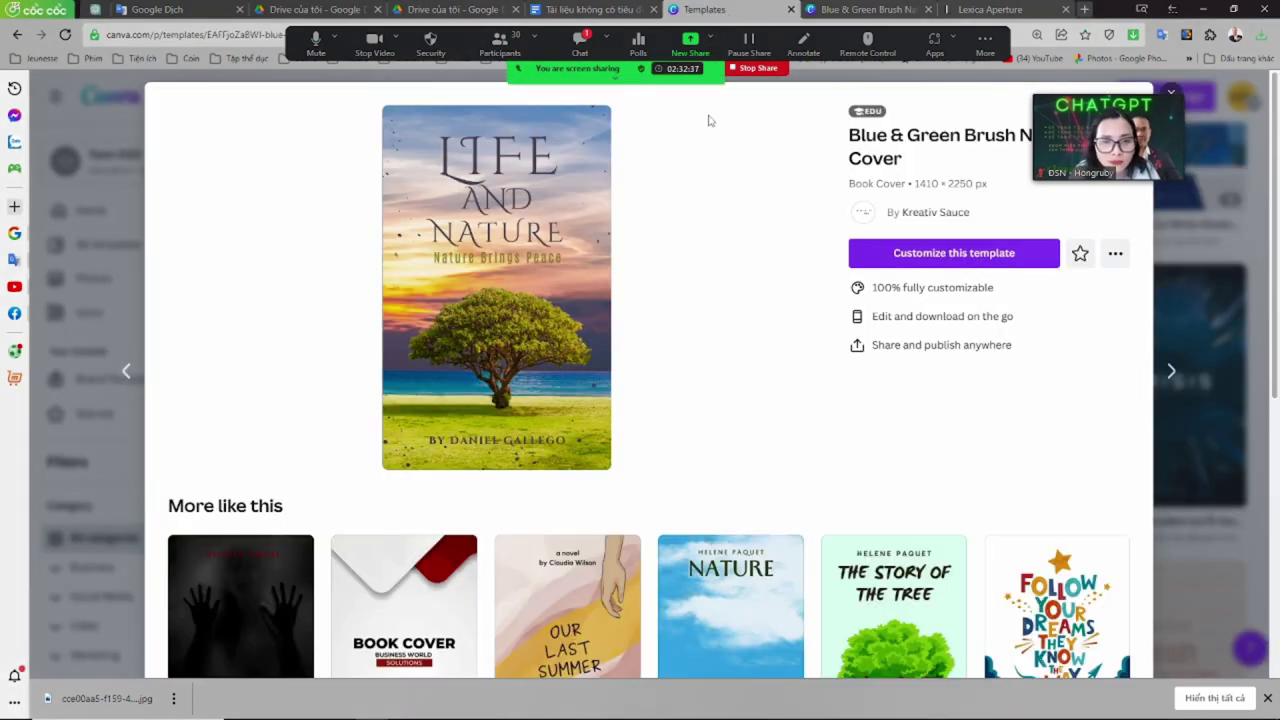
Paste the copied English title over the cover's 'Nature Brings Peace' subtitle
{"action": "left_click", "coordinate": [830, 10]}
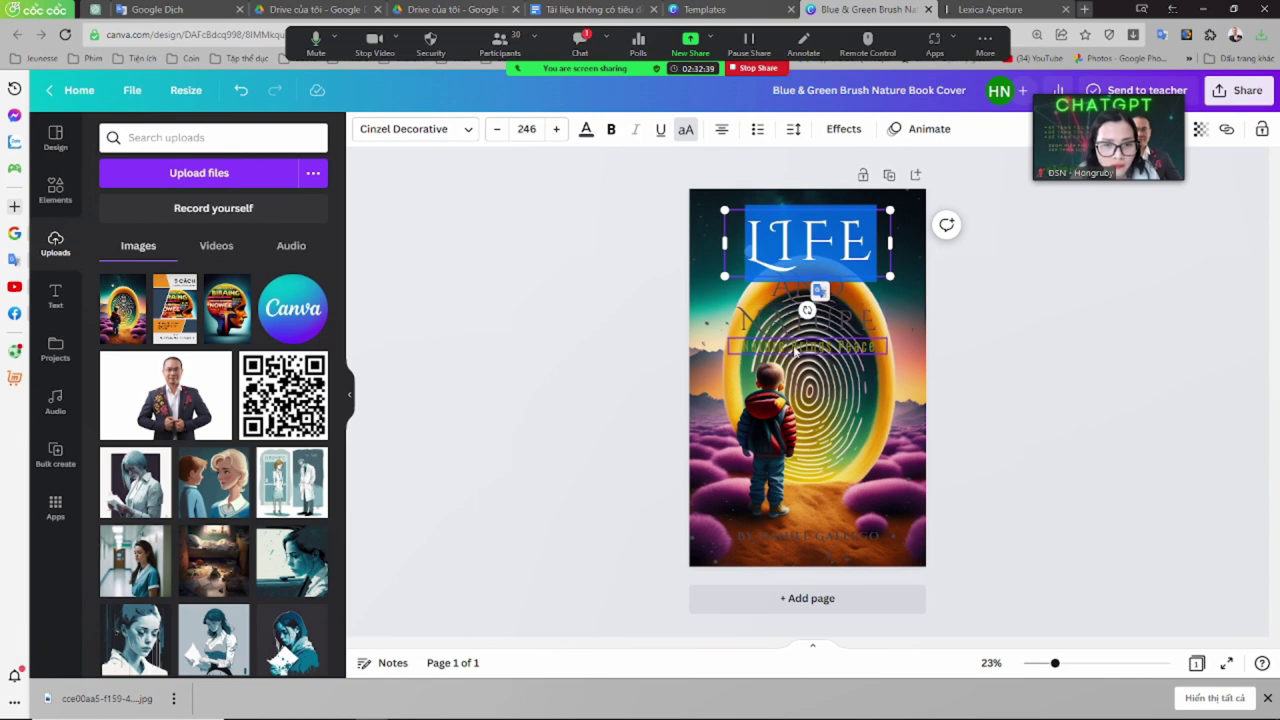
{"action": "double_click", "coordinate": [805, 346]}
{"action": "key", "text": "ctrl+v"}
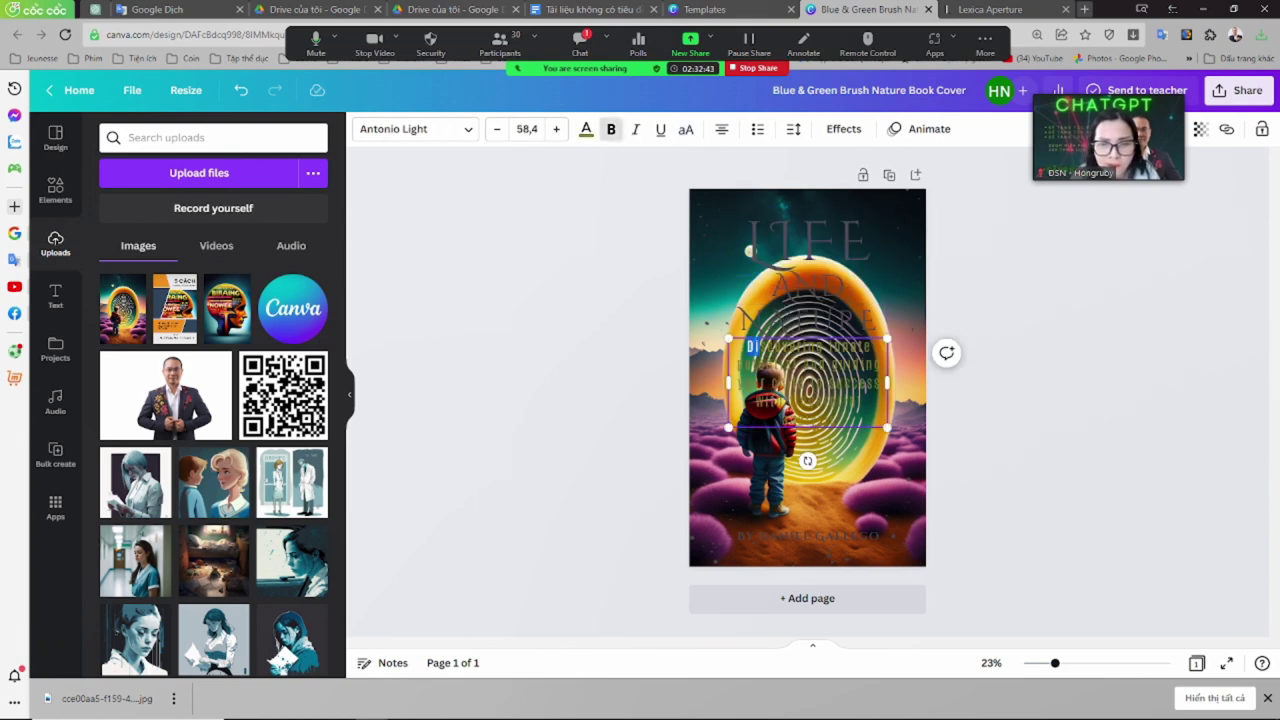
{"action": "left_click_drag", "start_coordinate": [757, 346], "coordinate": [837, 427]}
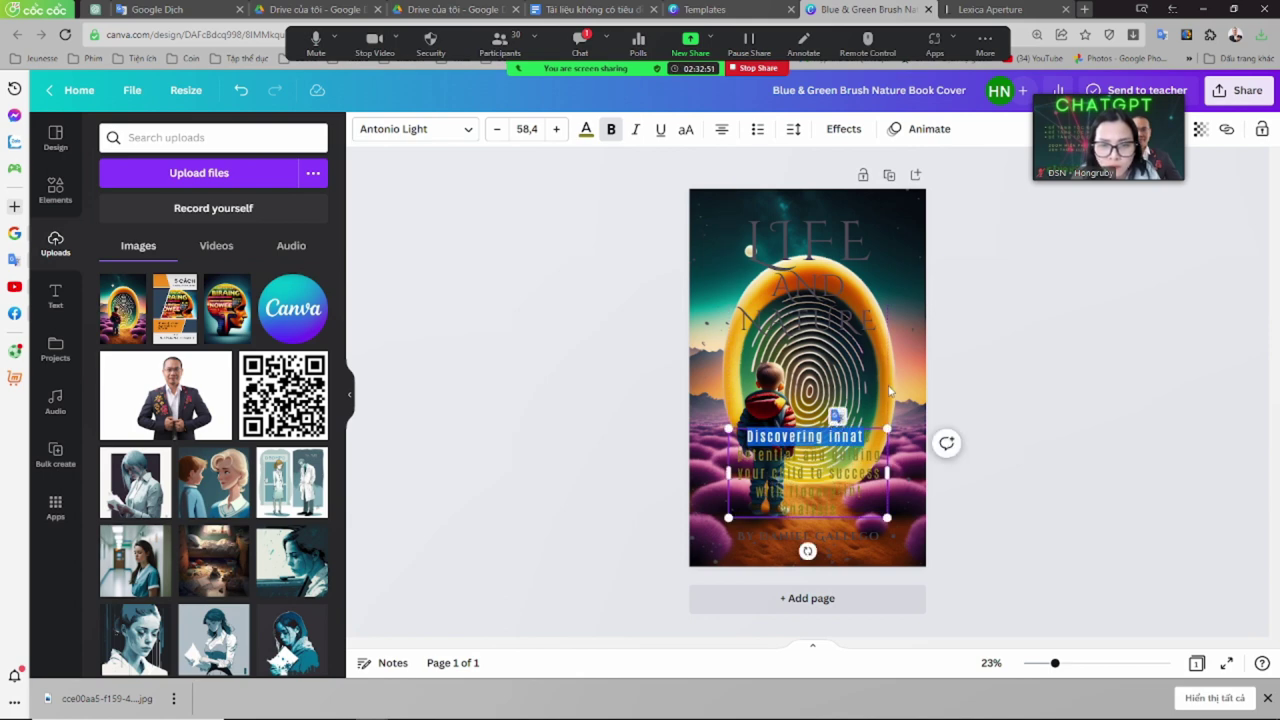
{"action": "left_click", "coordinate": [891, 390]}
{"action": "left_click", "coordinate": [866, 443]}
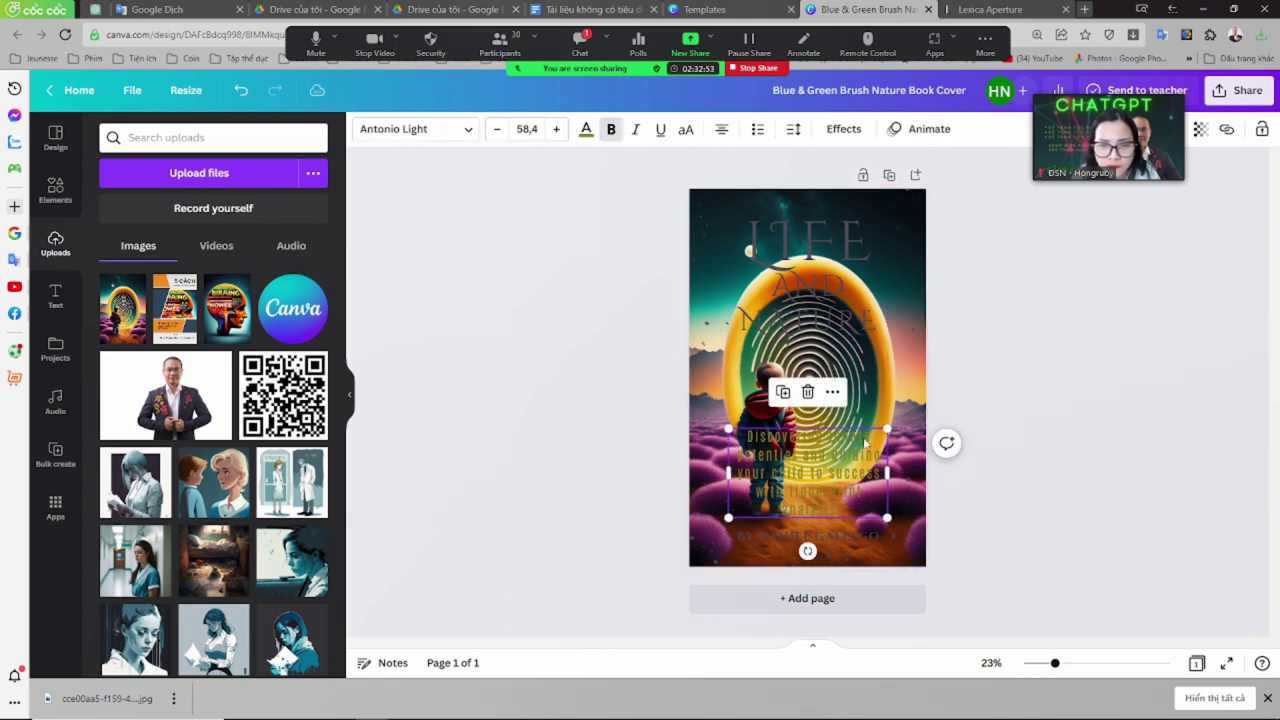
Give the subtitle a light Background text effect with spread about 89
{"action": "left_click", "coordinate": [845, 130]}
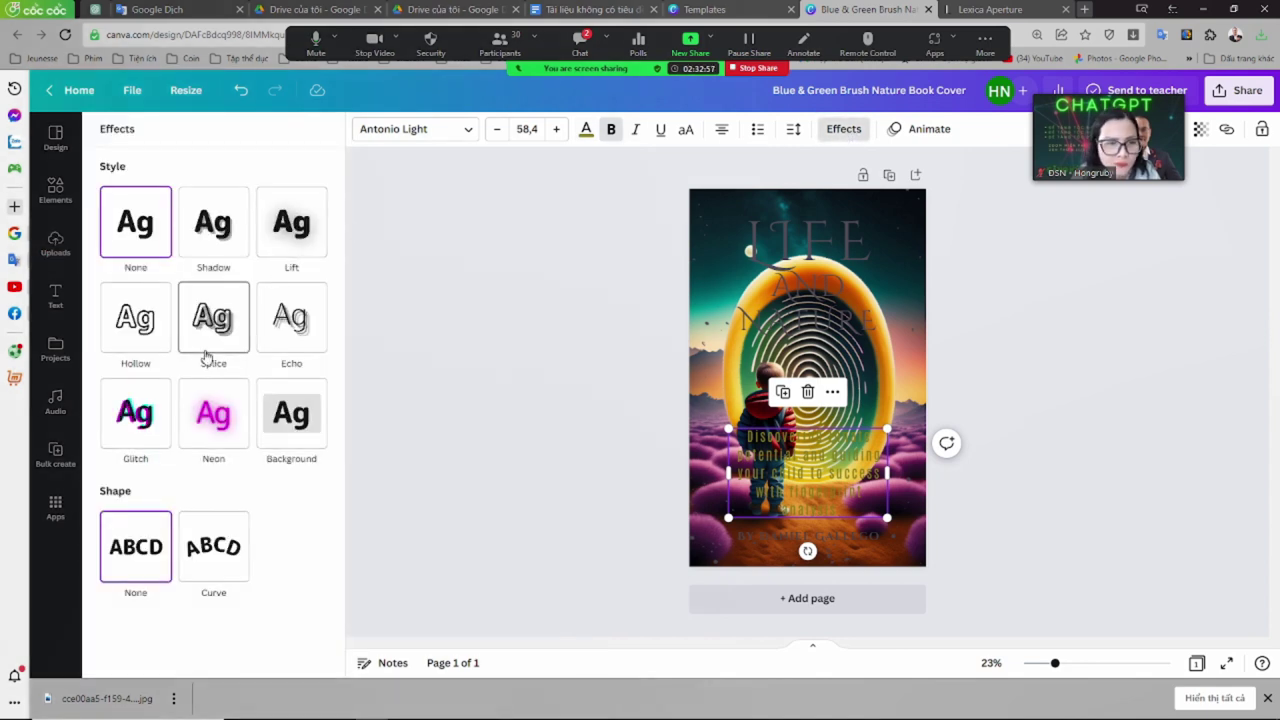
{"action": "left_click", "coordinate": [143, 318]}
{"action": "left_click", "coordinate": [272, 460]}
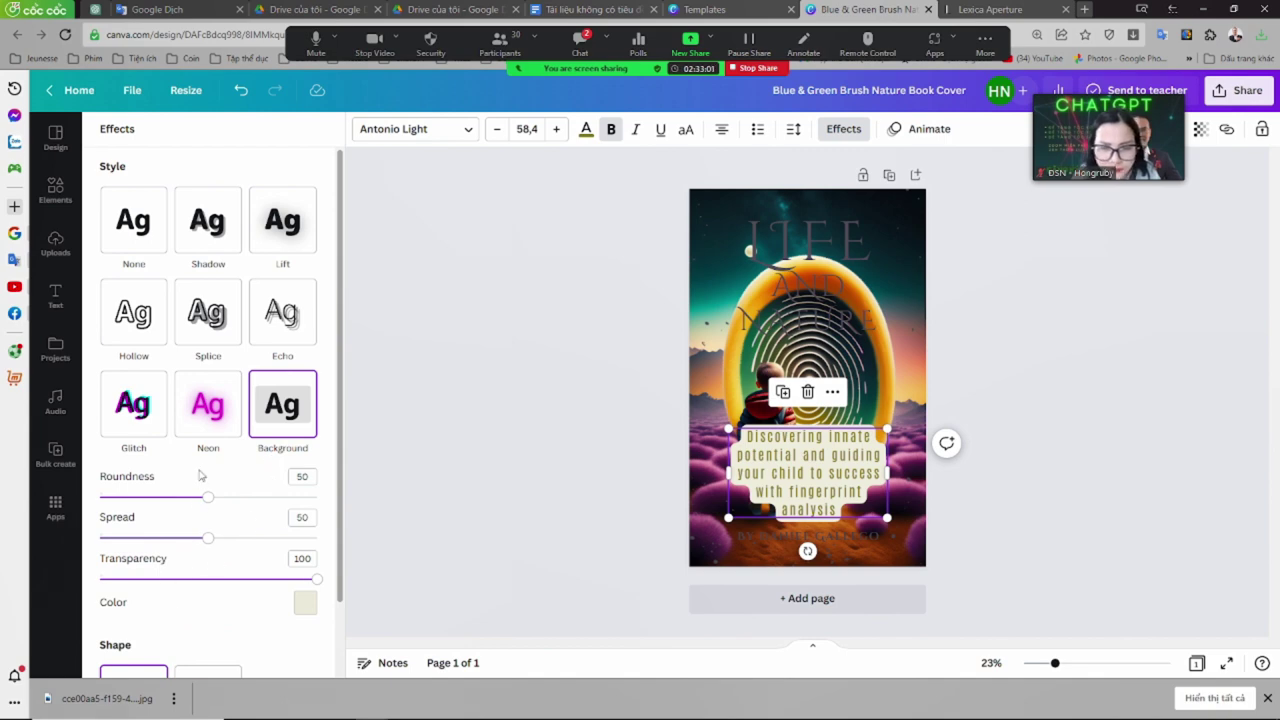
{"action": "left_click_drag", "start_coordinate": [209, 542], "coordinate": [295, 540]}
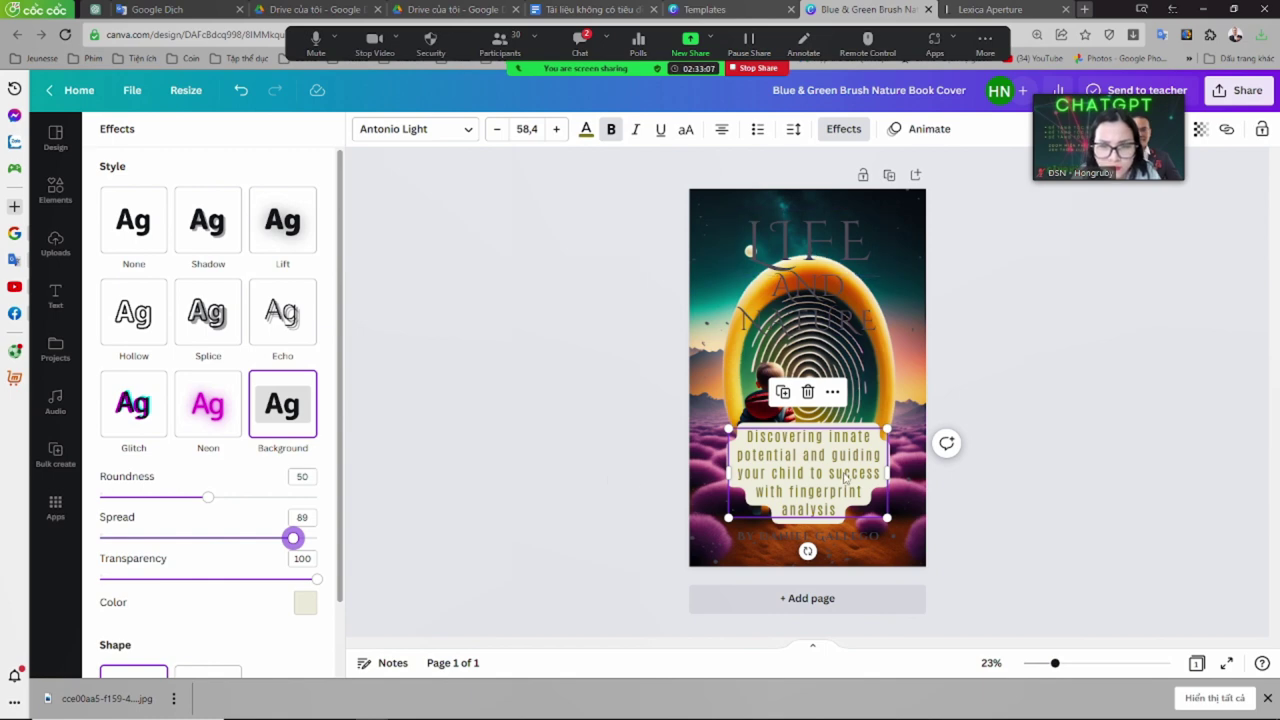
Select the leading word 'Discovering' in the subtitle
{"action": "left_click", "coordinate": [822, 472]}
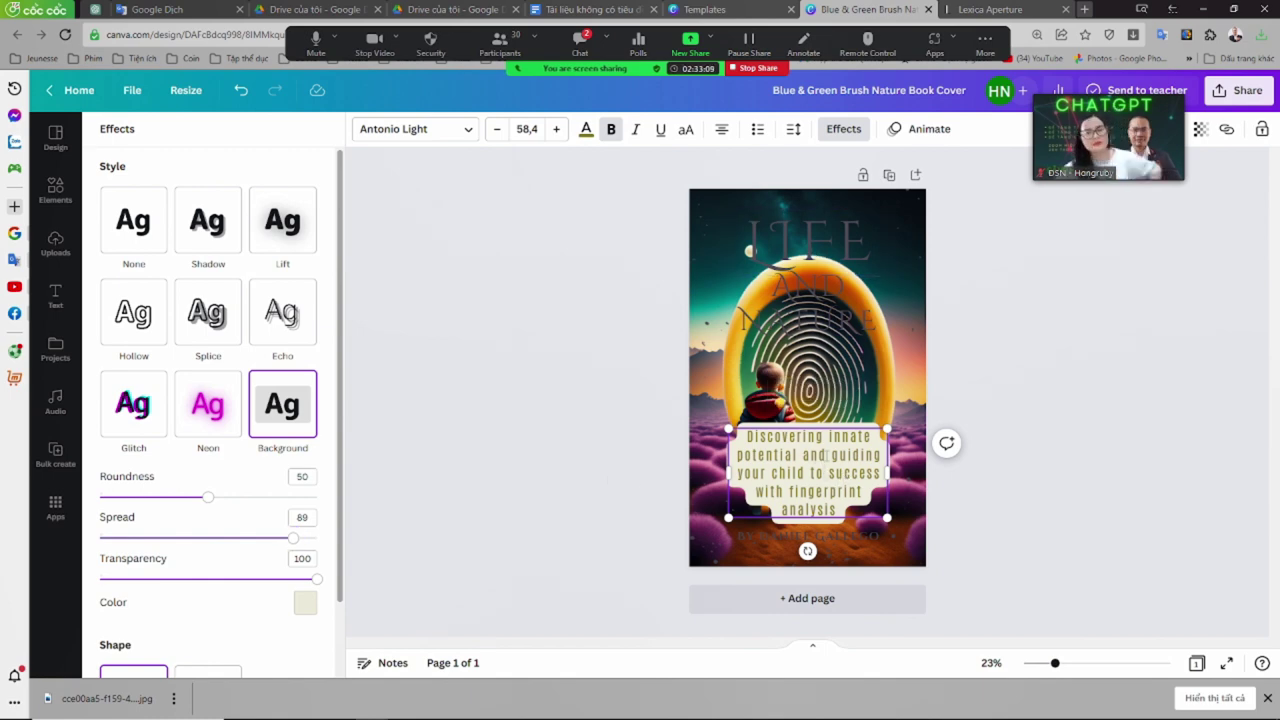
{"action": "left_click_drag", "start_coordinate": [790, 491], "coordinate": [840, 510]}
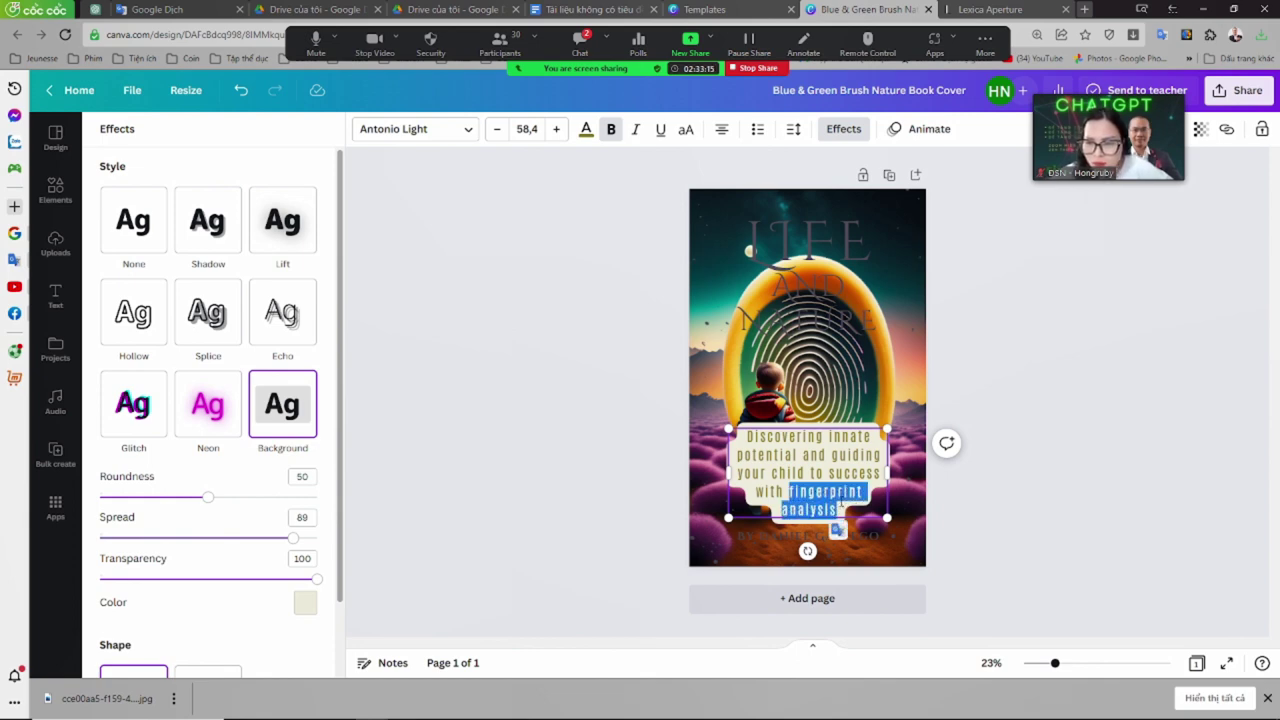
{"action": "left_click", "coordinate": [777, 440]}
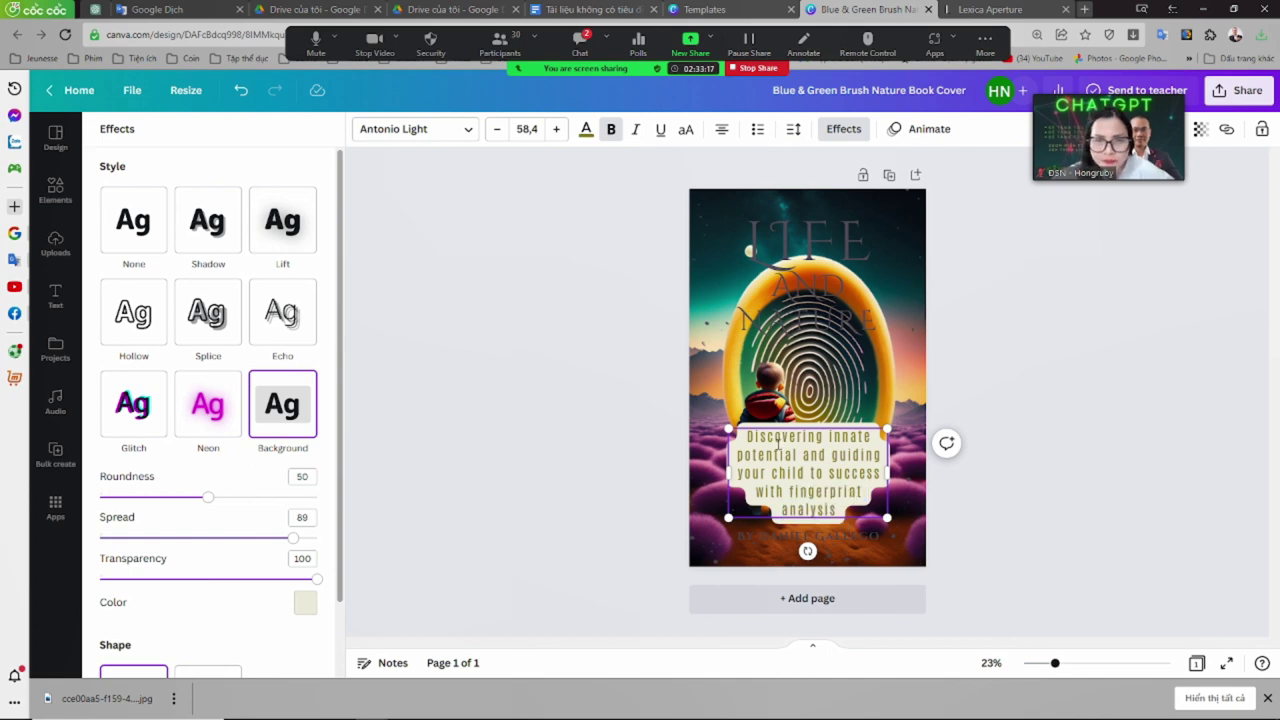
{"action": "left_click_drag", "start_coordinate": [749, 437], "coordinate": [831, 438]}
{"action": "key", "text": "ctrl+c"}
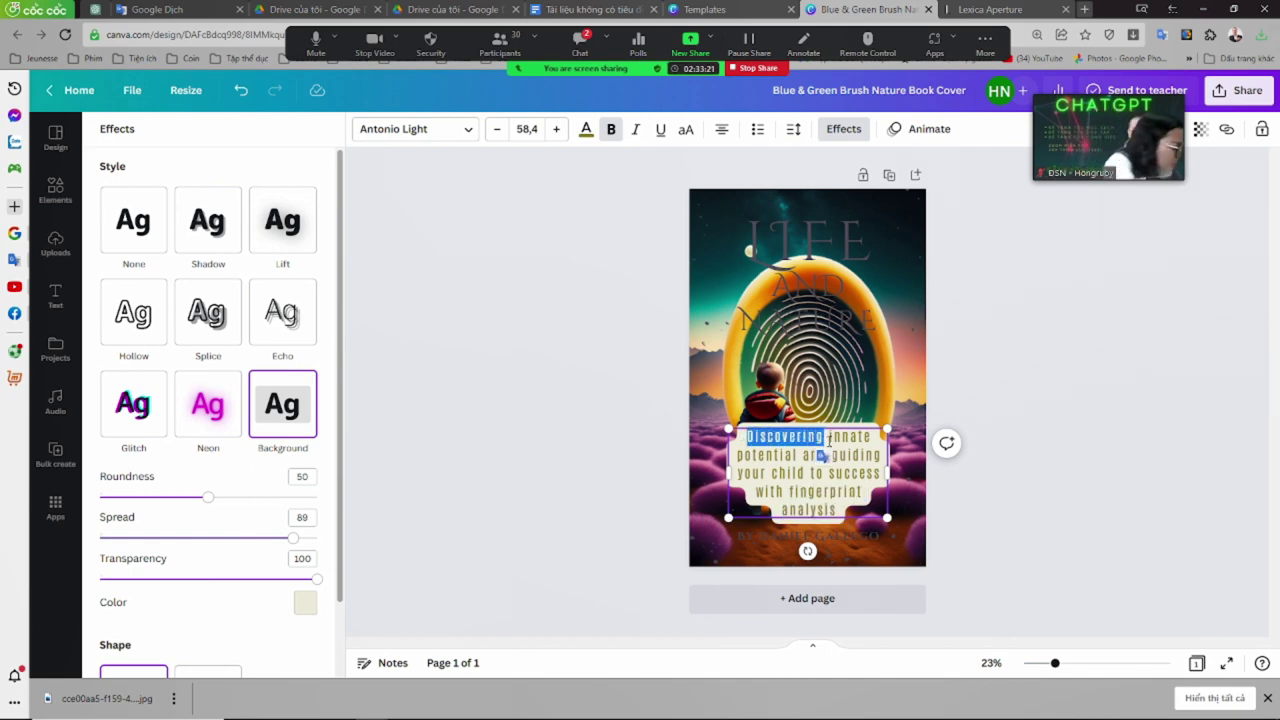
Move 'Discovering' into the LIFE title, set to size 100, white, widened onto one line
{"action": "key", "text": "BackSpace"}
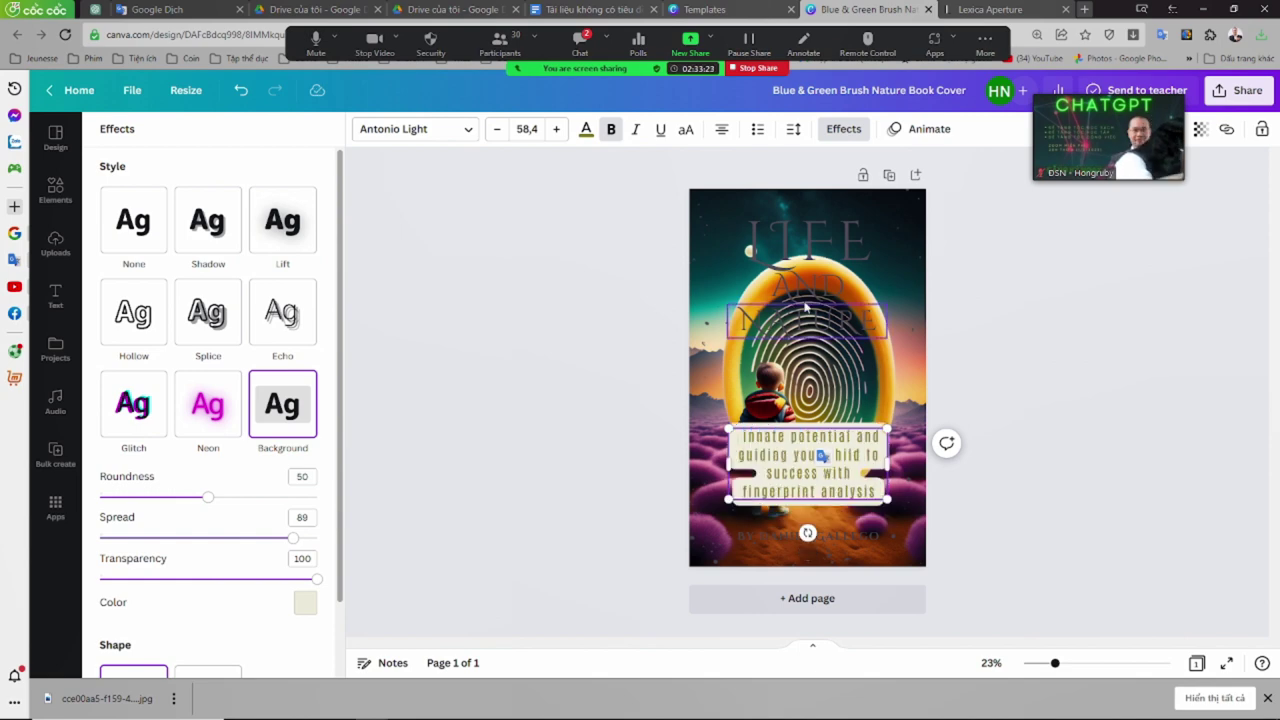
{"action": "left_click", "coordinate": [806, 307]}
{"action": "double_click", "coordinate": [806, 240]}
{"action": "key", "text": "ctrl+v"}
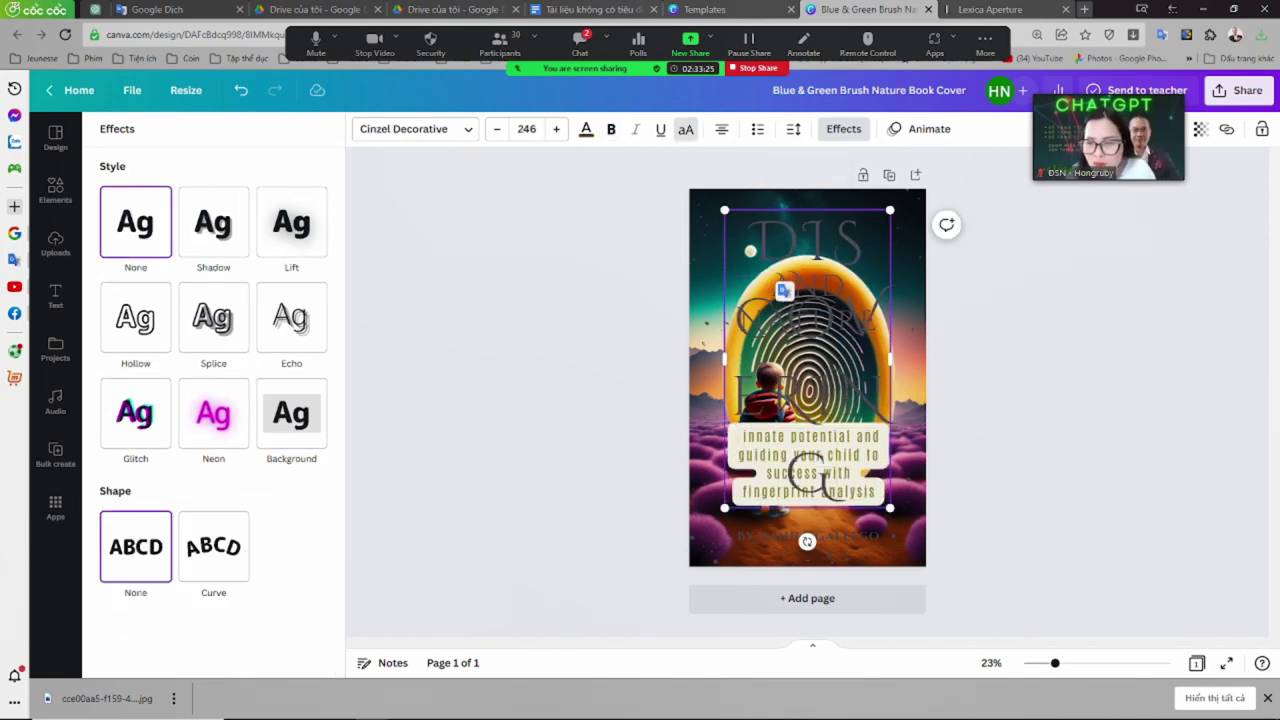
{"action": "left_click", "coordinate": [527, 129]}
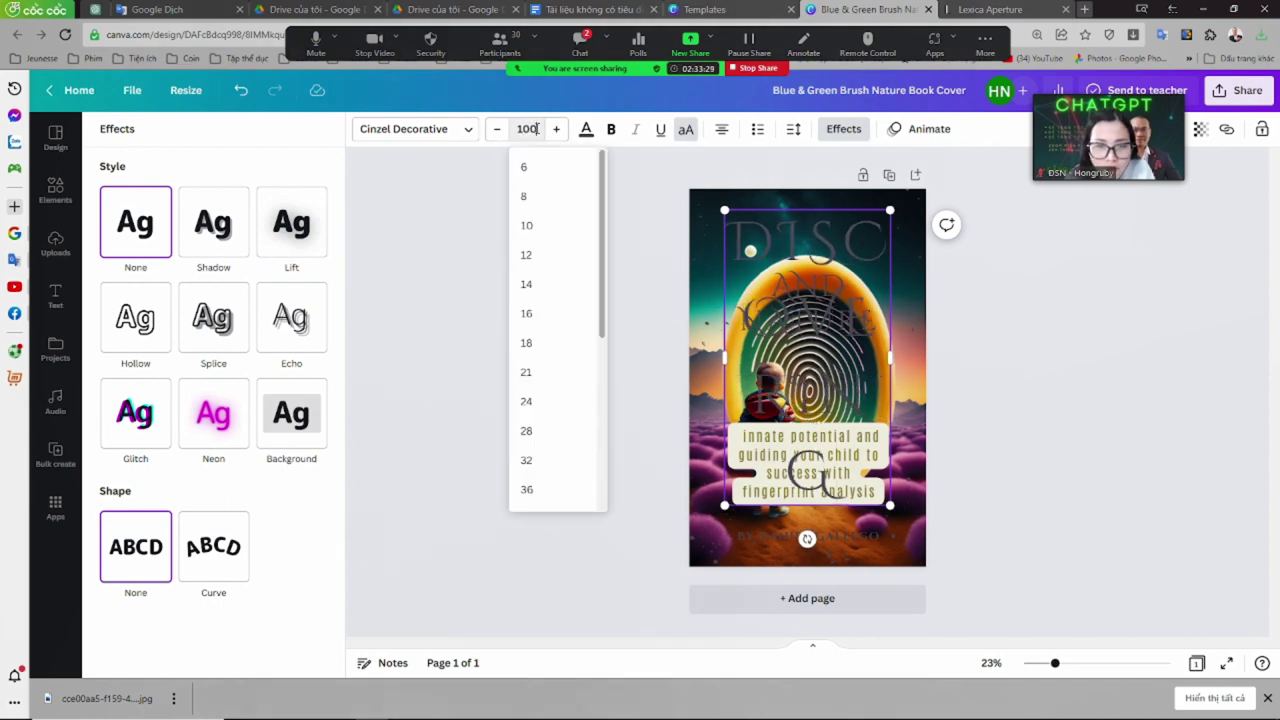
{"action": "type", "text": "100"}
{"action": "key", "text": "Return"}
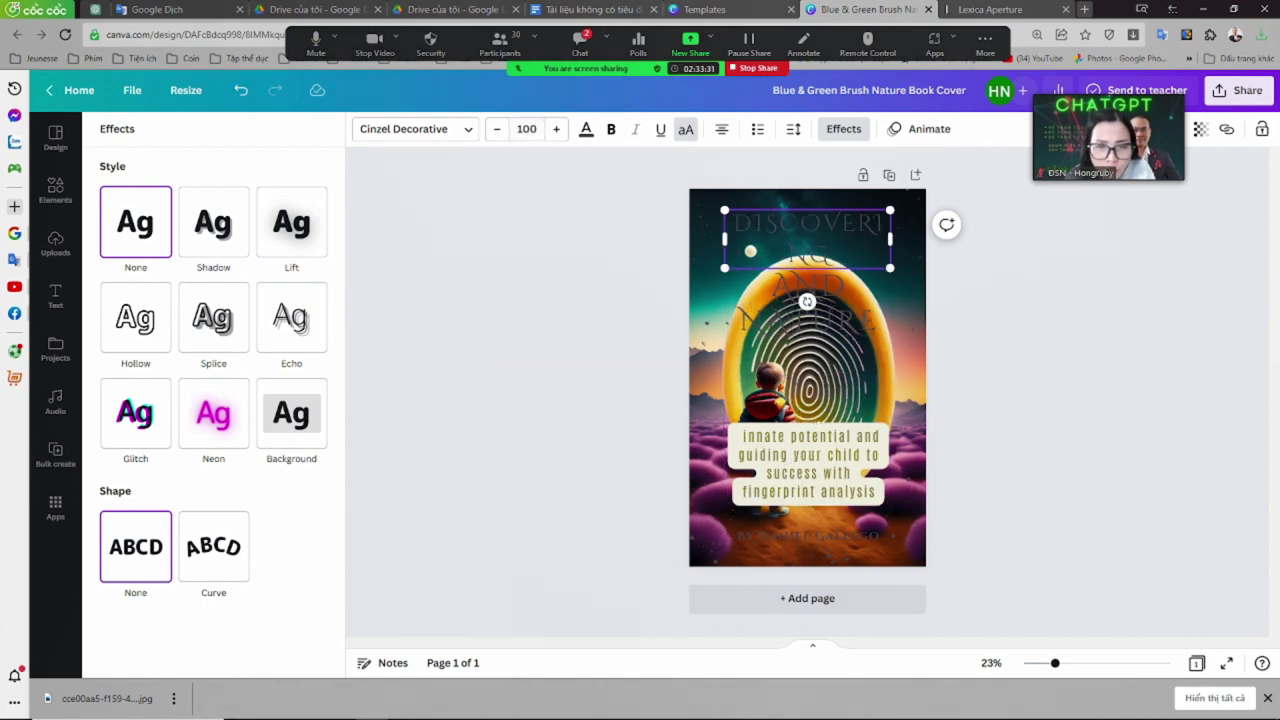
{"action": "left_click_drag", "start_coordinate": [720, 238], "coordinate": [711, 238]}
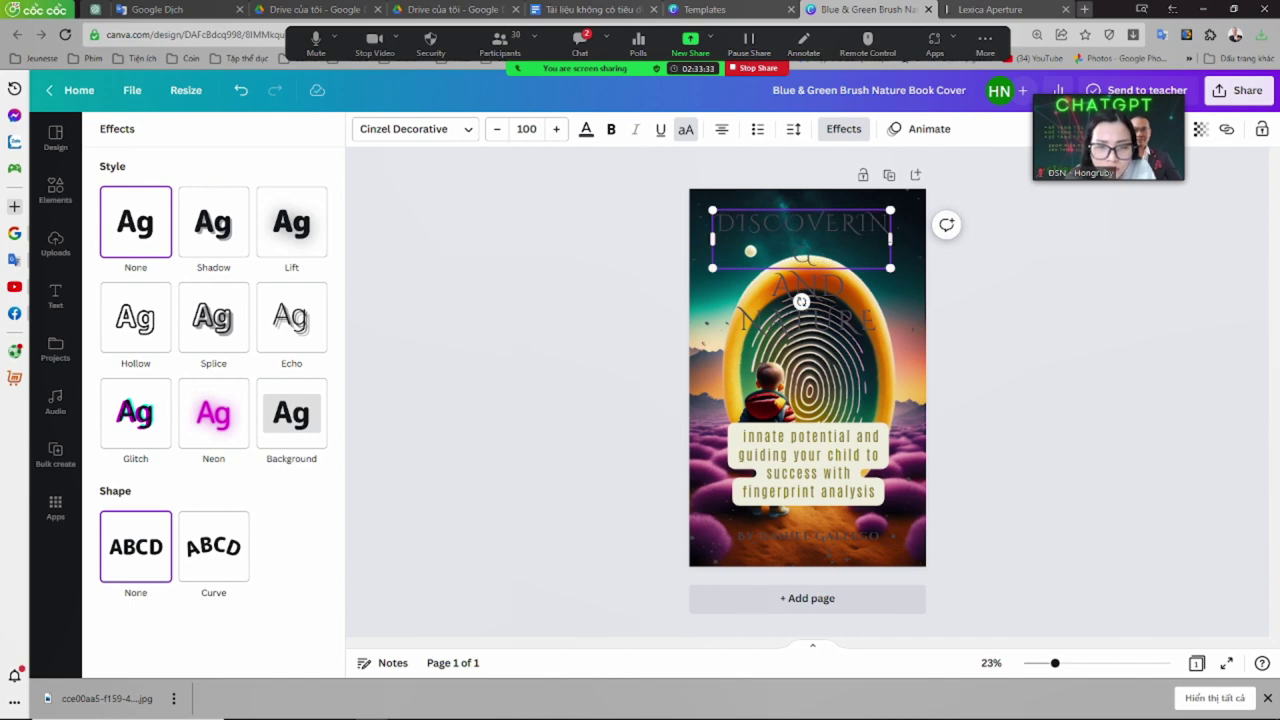
{"action": "left_click_drag", "start_coordinate": [890, 239], "coordinate": [914, 238]}
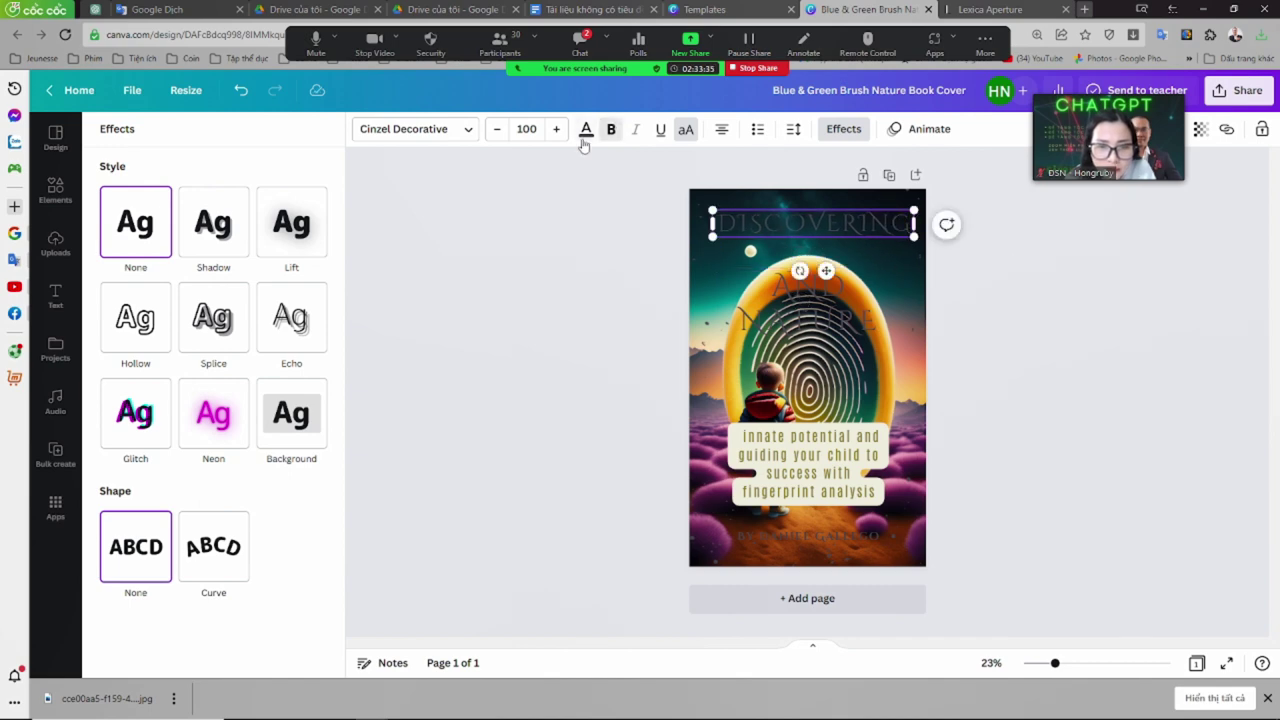
{"action": "left_click", "coordinate": [586, 130]}
{"action": "left_click", "coordinate": [224, 203]}
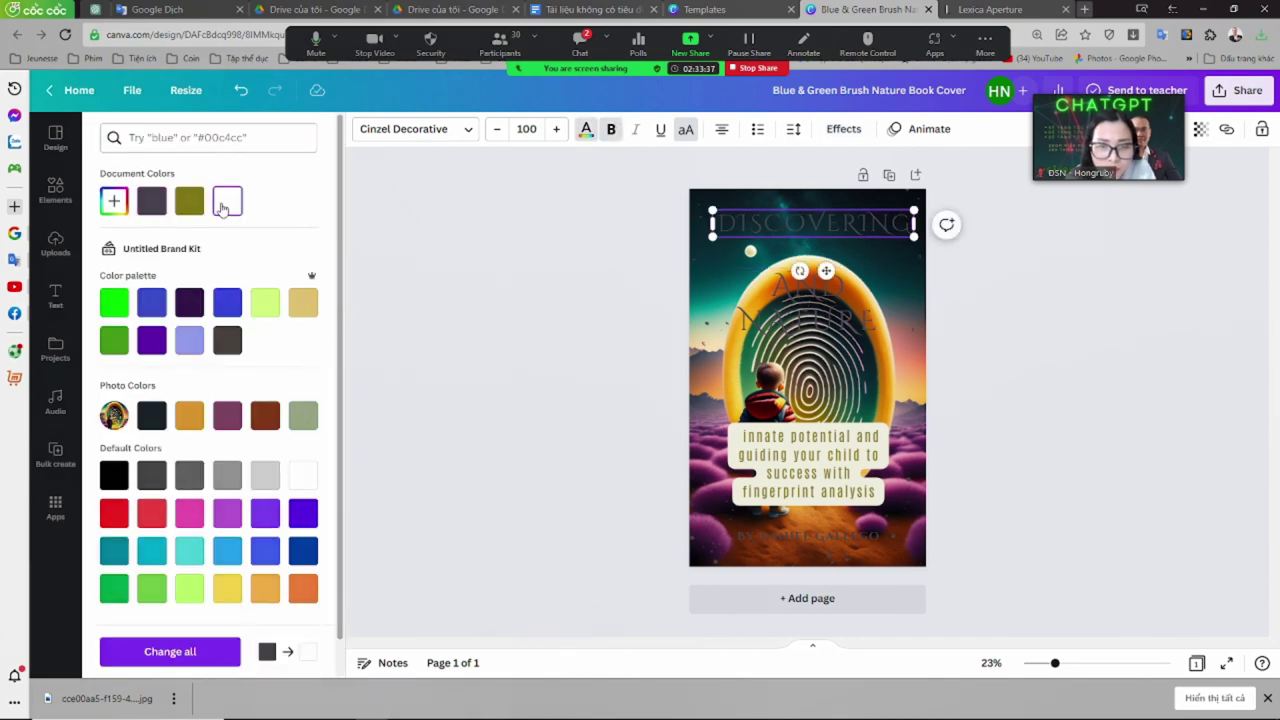
{"action": "double_click", "coordinate": [745, 222]}
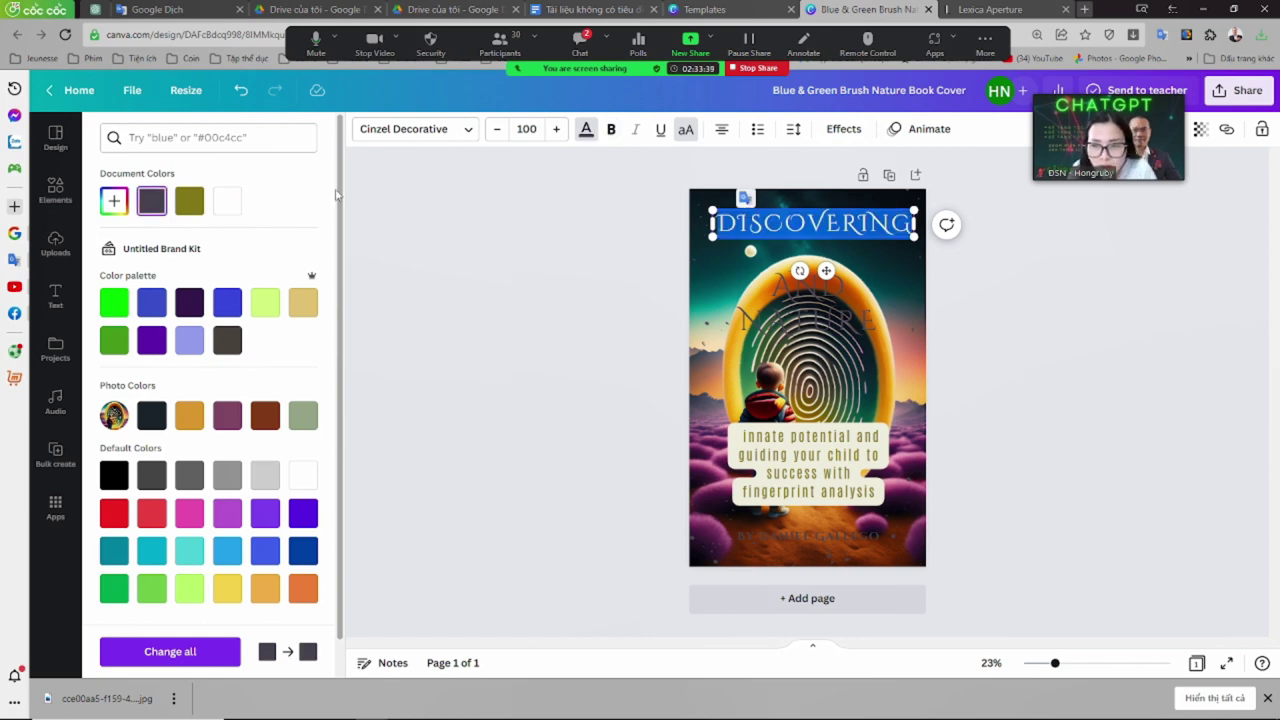
{"action": "left_click", "coordinate": [226, 201]}
{"action": "left_click", "coordinate": [624, 248]}
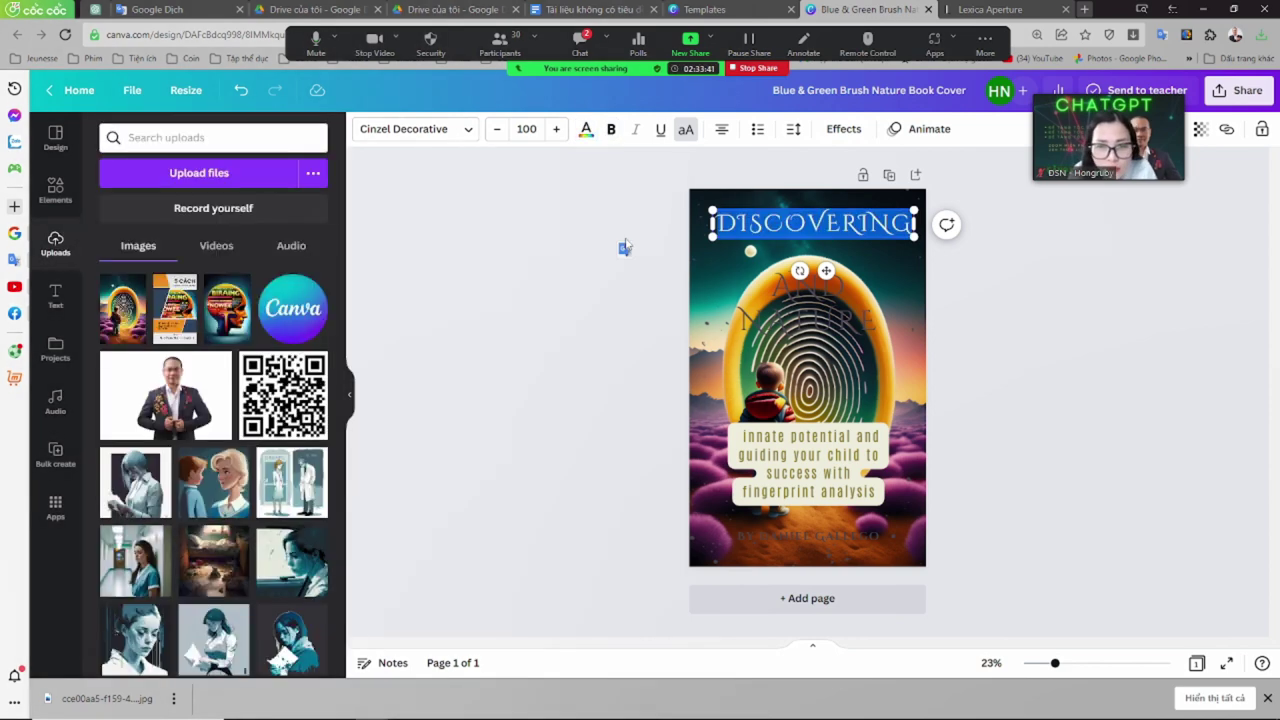
{"action": "left_click", "coordinate": [896, 226]}
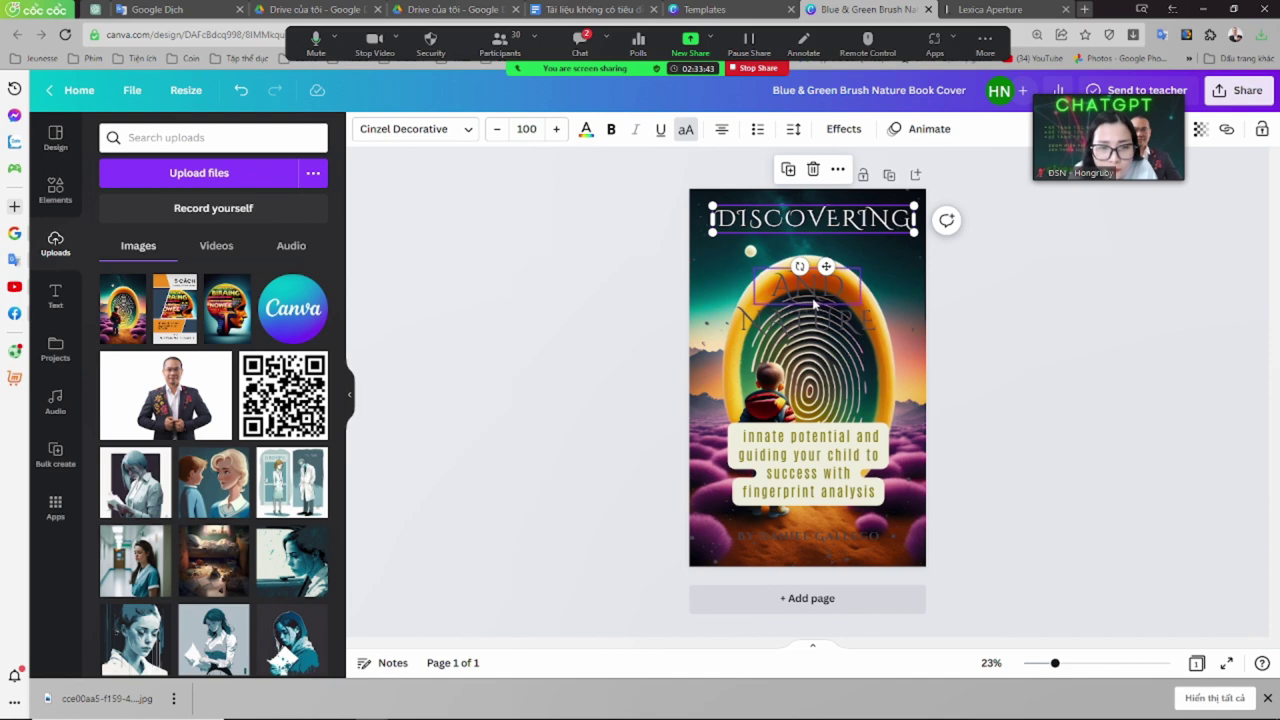
Replace AND with 'innate potential and' at size 100 in white, placed under DISCOVERING
{"action": "left_click", "coordinate": [822, 442]}
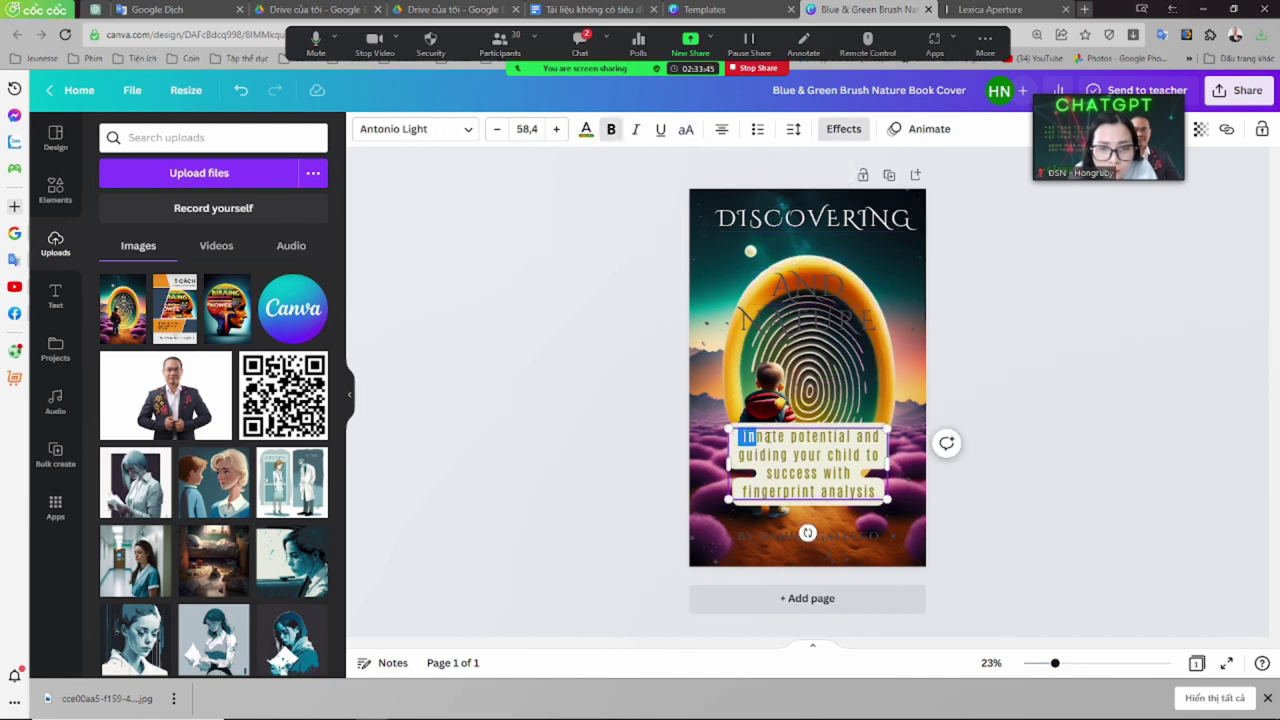
{"action": "left_click_drag", "start_coordinate": [757, 437], "coordinate": [881, 437]}
{"action": "key", "text": "ctrl+c"}
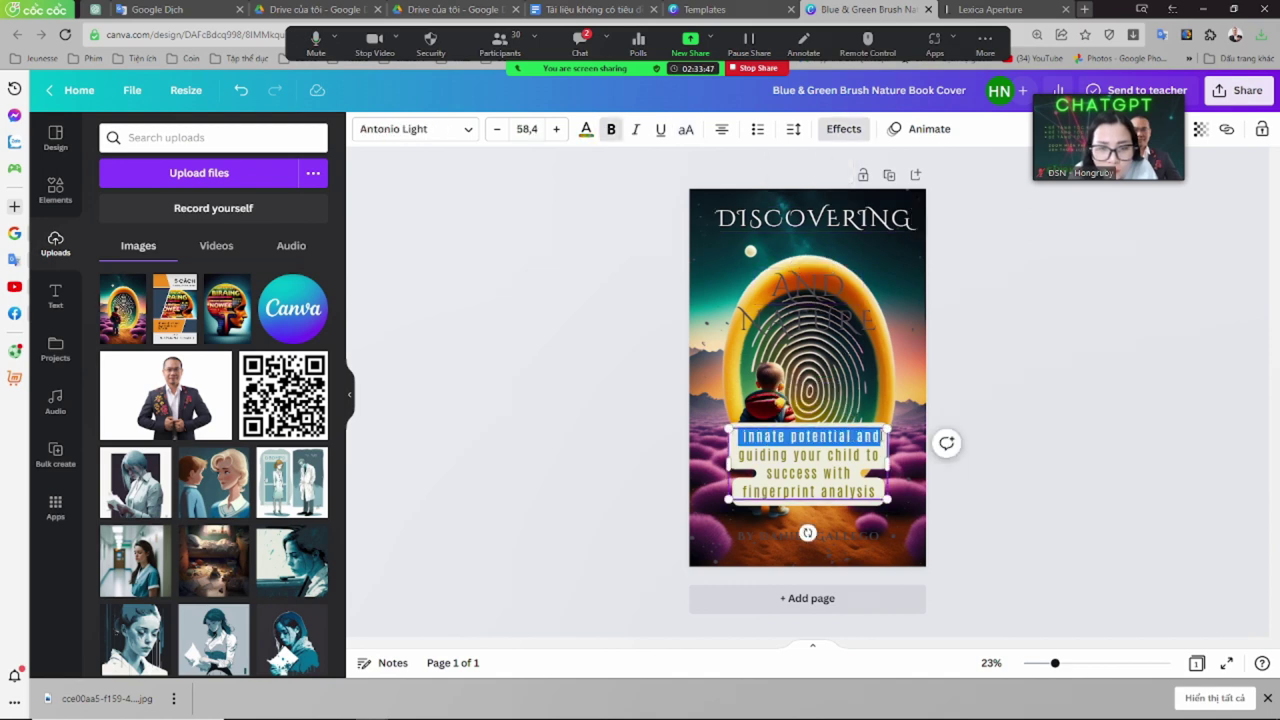
{"action": "key", "text": "BackSpace"}
{"action": "double_click", "coordinate": [806, 287]}
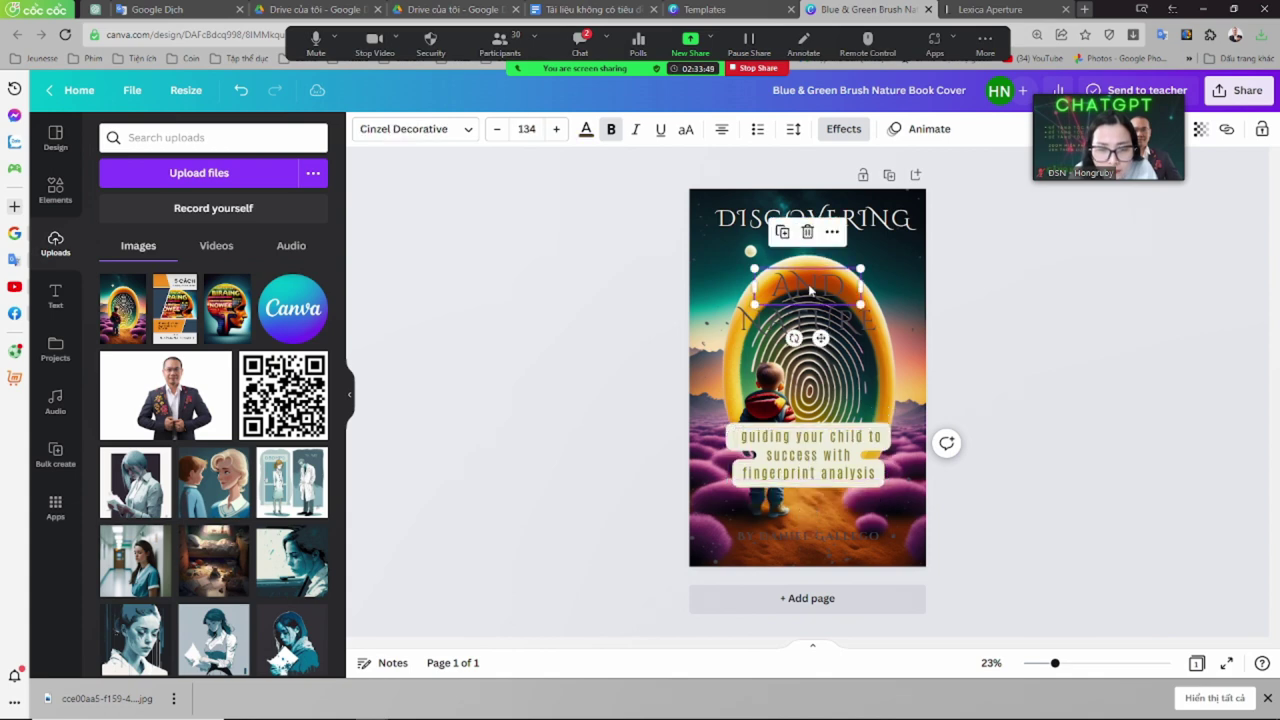
{"action": "key", "text": "ctrl+v"}
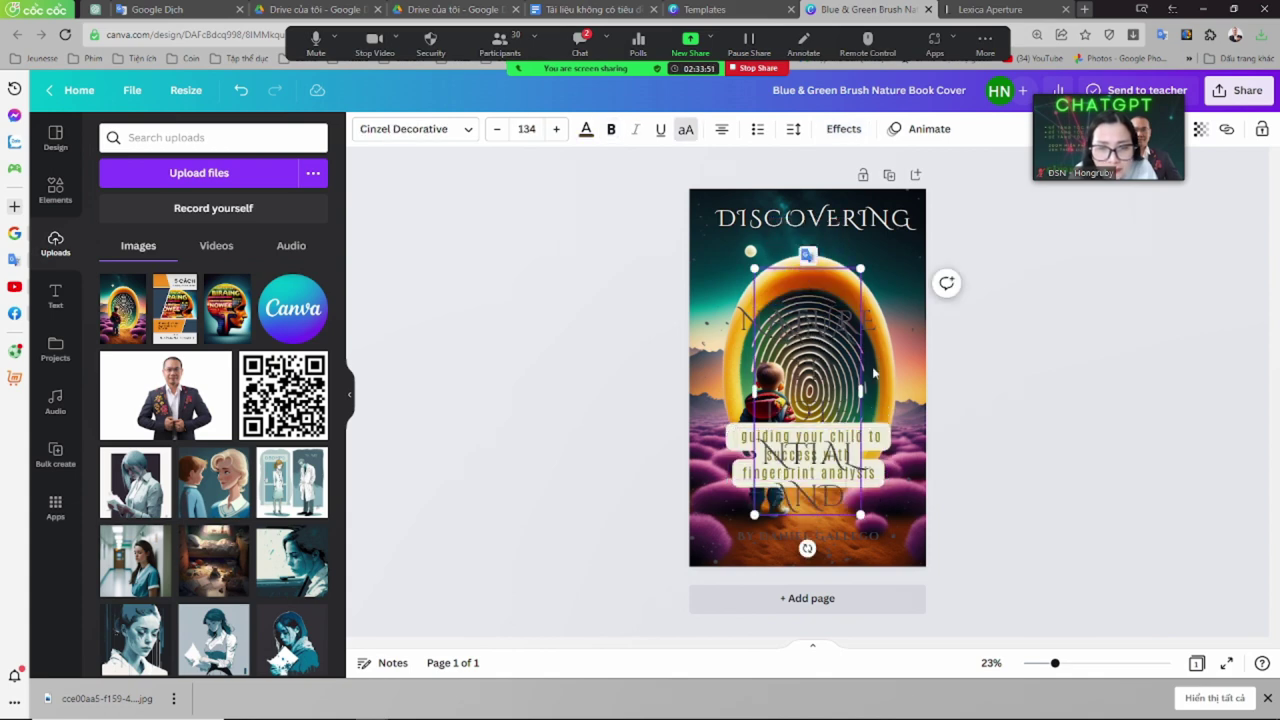
{"action": "left_click", "coordinate": [530, 129]}
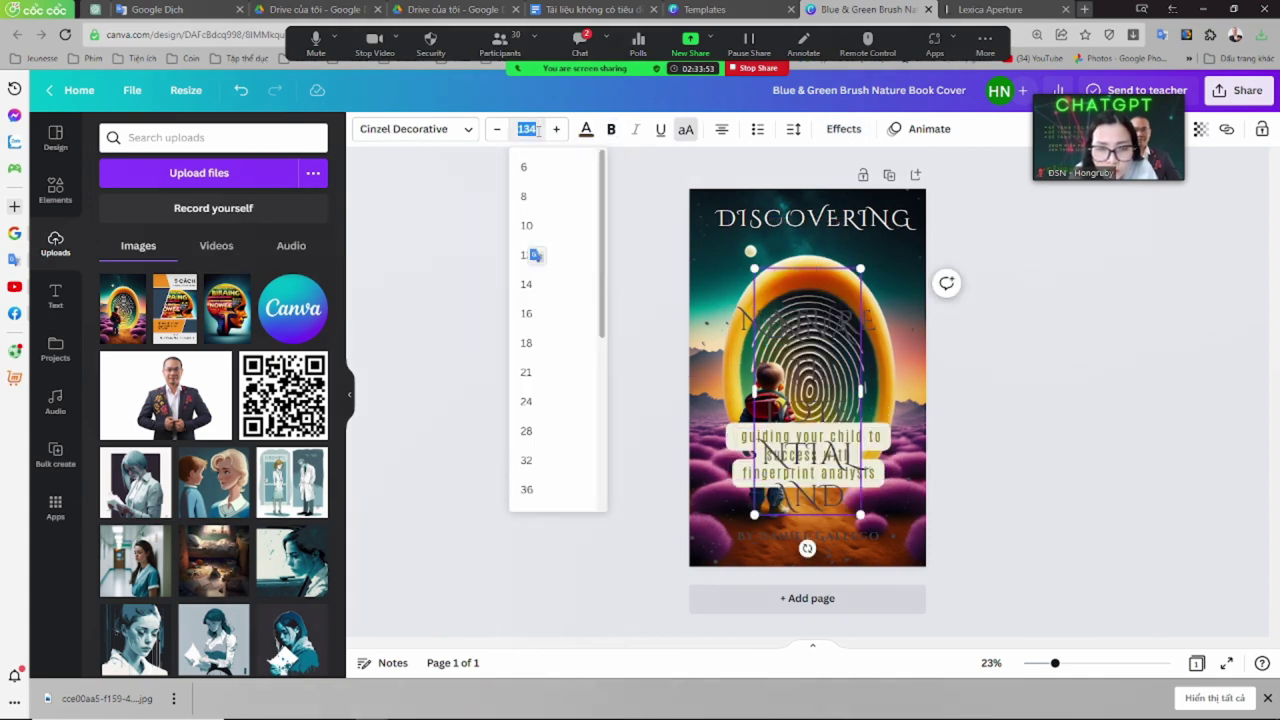
{"action": "type", "text": "100"}
{"action": "key", "text": "Return"}
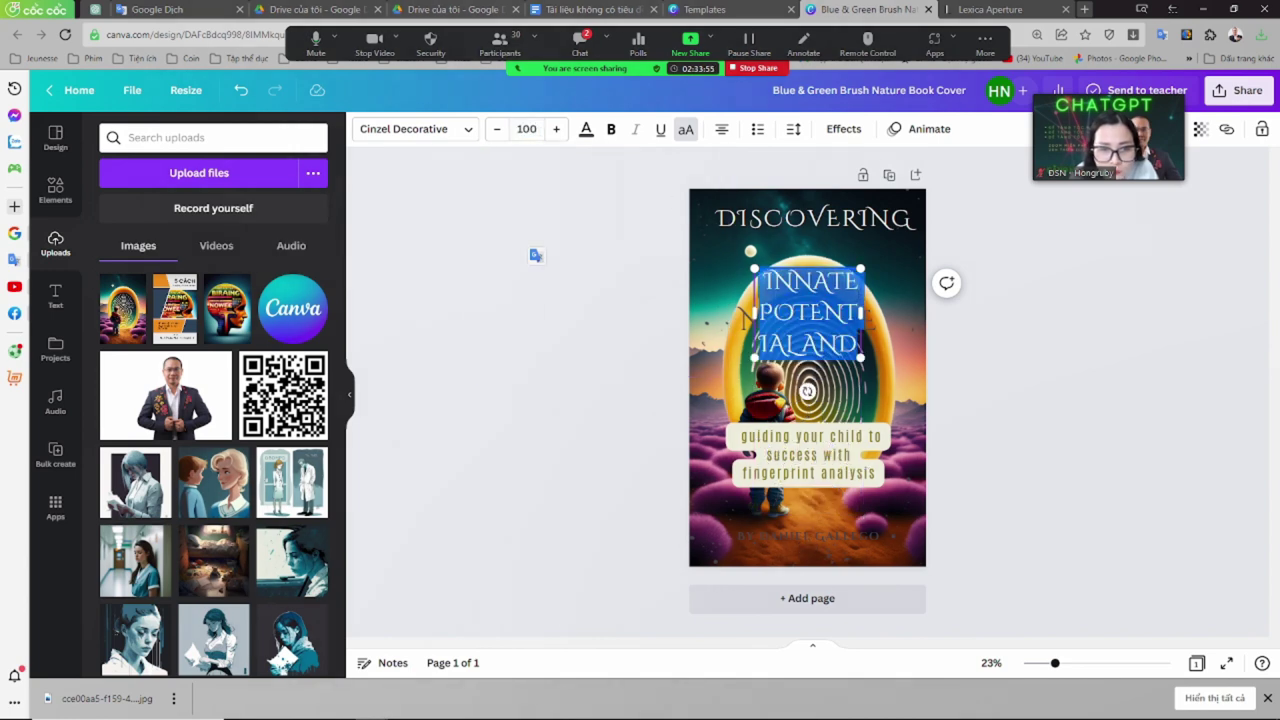
{"action": "left_click_drag", "start_coordinate": [861, 313], "coordinate": [960, 313]}
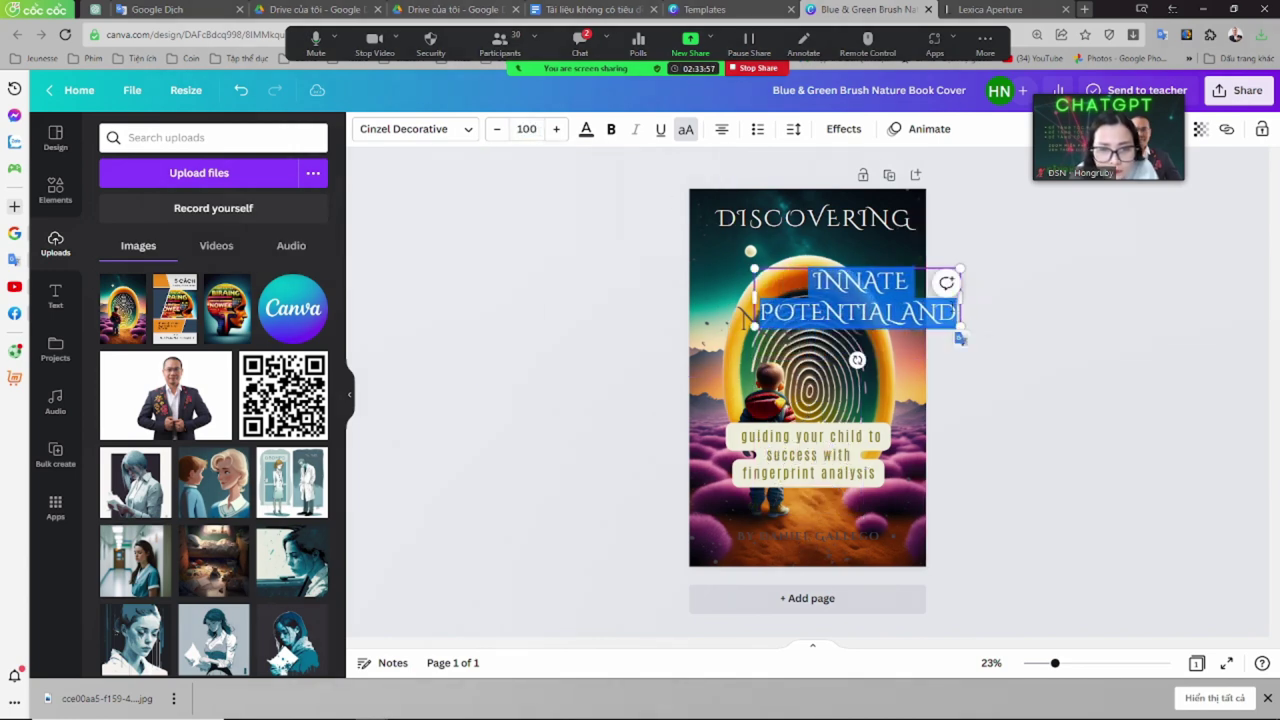
{"action": "left_click_drag", "start_coordinate": [903, 263], "coordinate": [856, 233]}
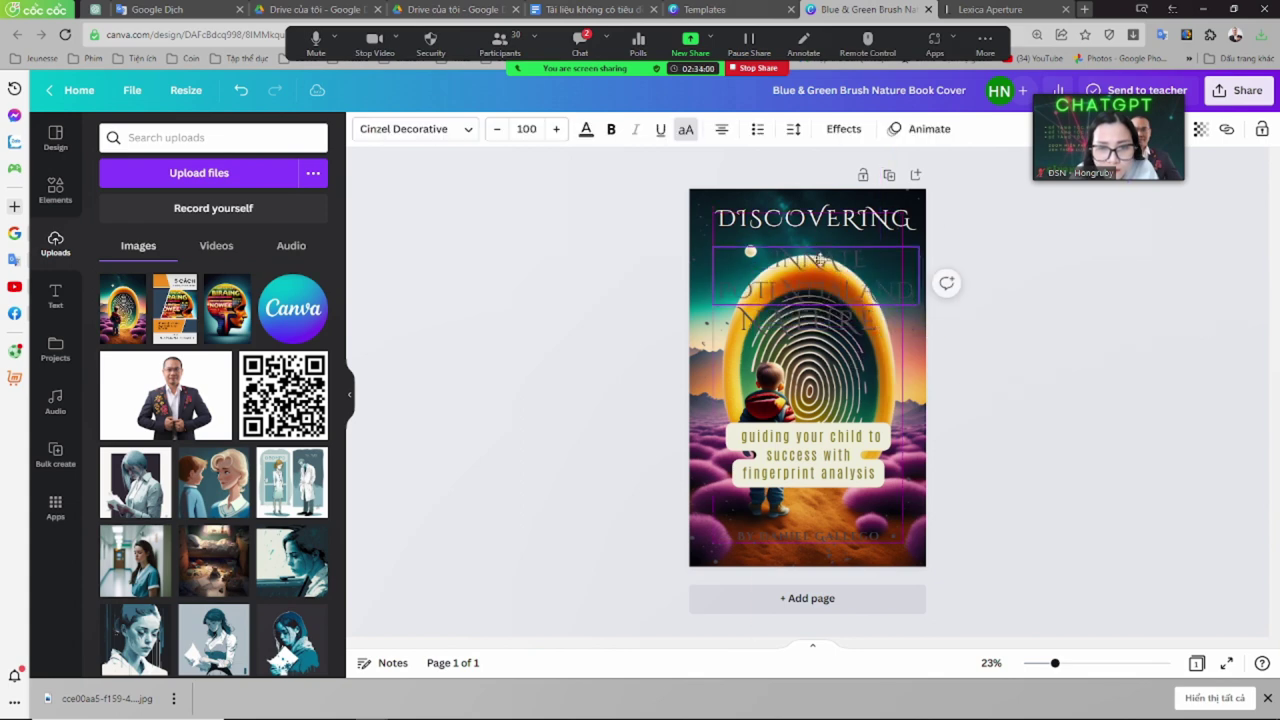
{"action": "left_click_drag", "start_coordinate": [912, 296], "coordinate": [906, 266]}
{"action": "left_click", "coordinate": [892, 286]}
{"action": "left_click", "coordinate": [852, 242]}
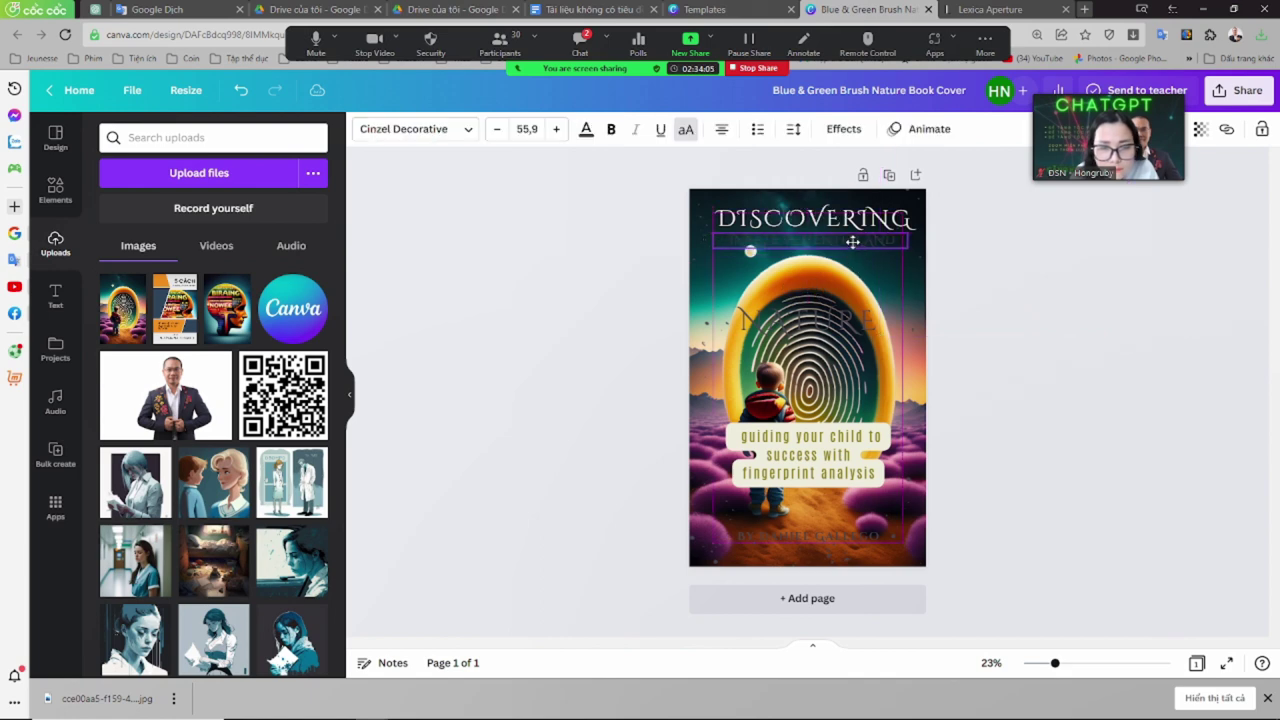
{"action": "left_click", "coordinate": [586, 129]}
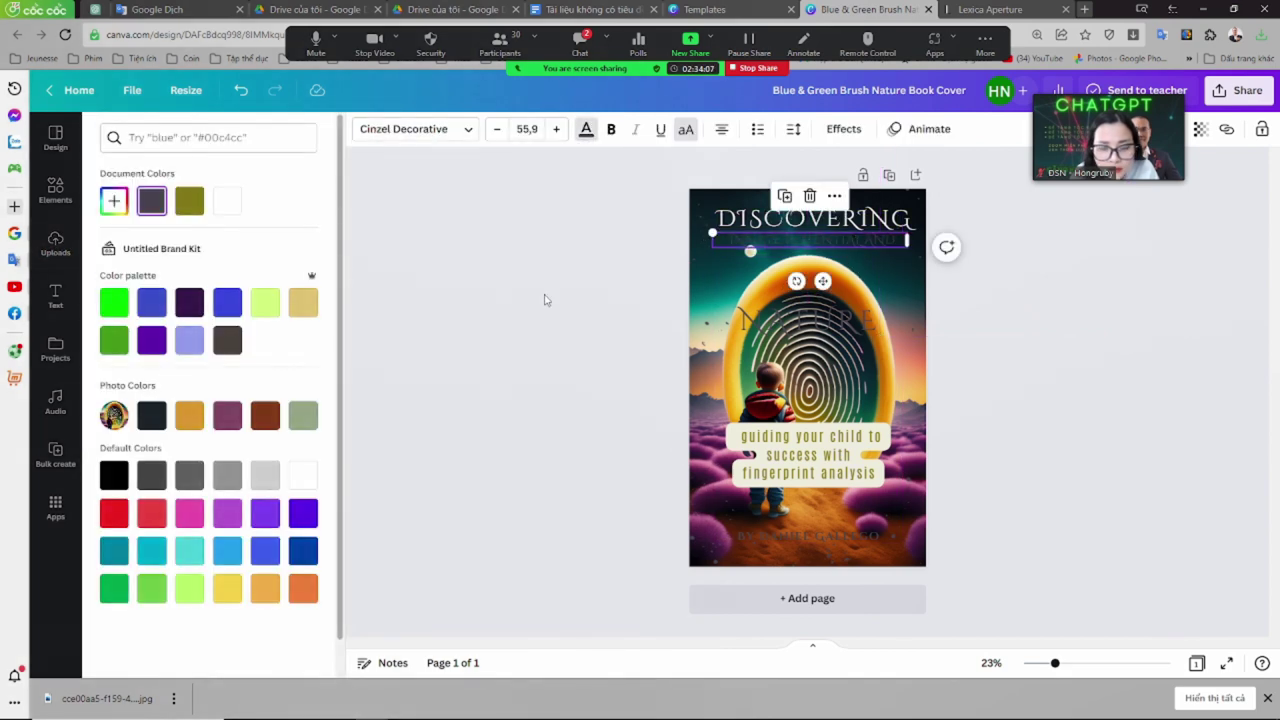
{"action": "left_click", "coordinate": [228, 201]}
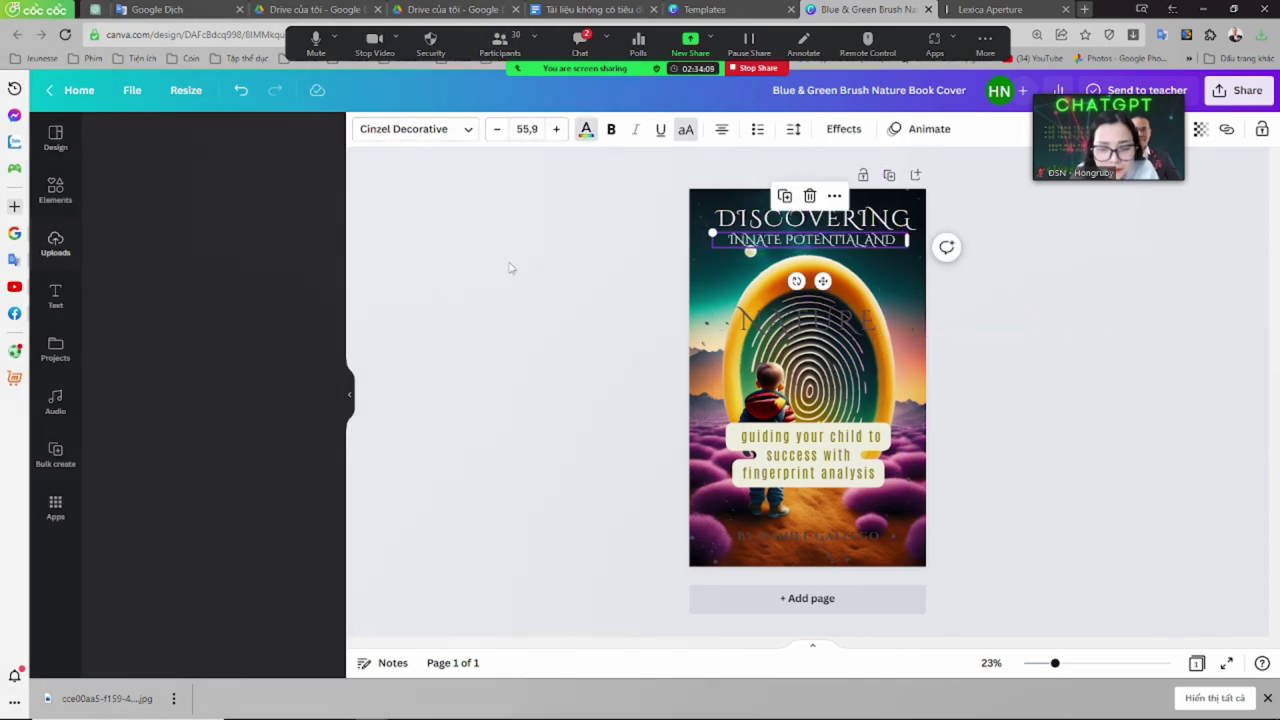
{"action": "key", "text": "Escape"}
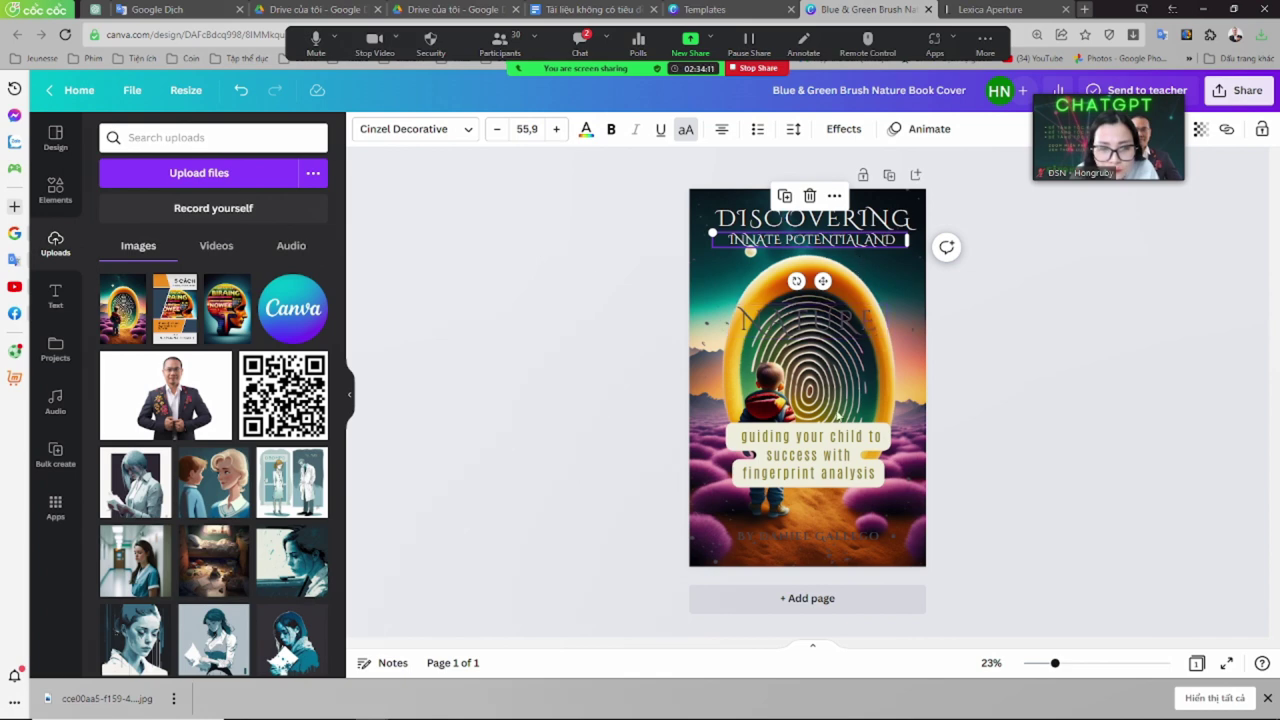
Replace NATURE with 'guiding your child' as a smaller third line, and move the caption beneath it
{"action": "left_click", "coordinate": [811, 455]}
{"action": "left_click_drag", "start_coordinate": [740, 437], "coordinate": [868, 437]}
{"action": "key", "text": "ctrl+c"}
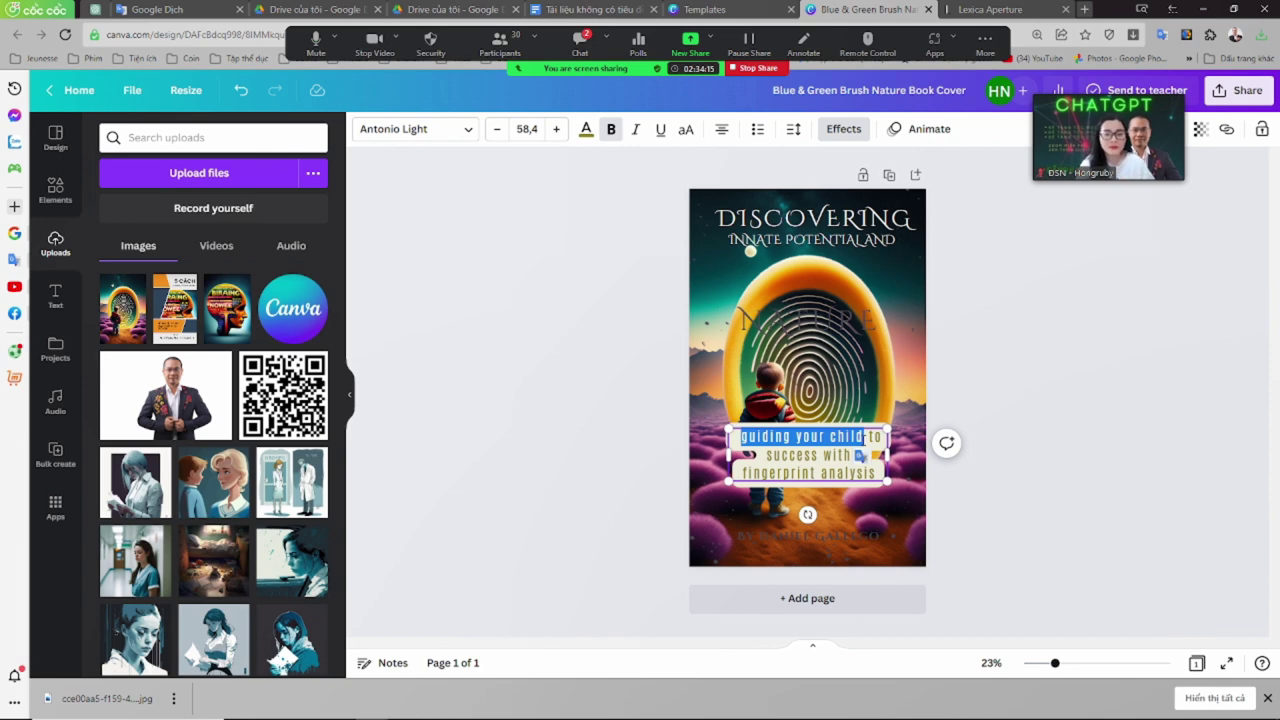
{"action": "key", "text": "BackSpace"}
{"action": "double_click", "coordinate": [801, 335]}
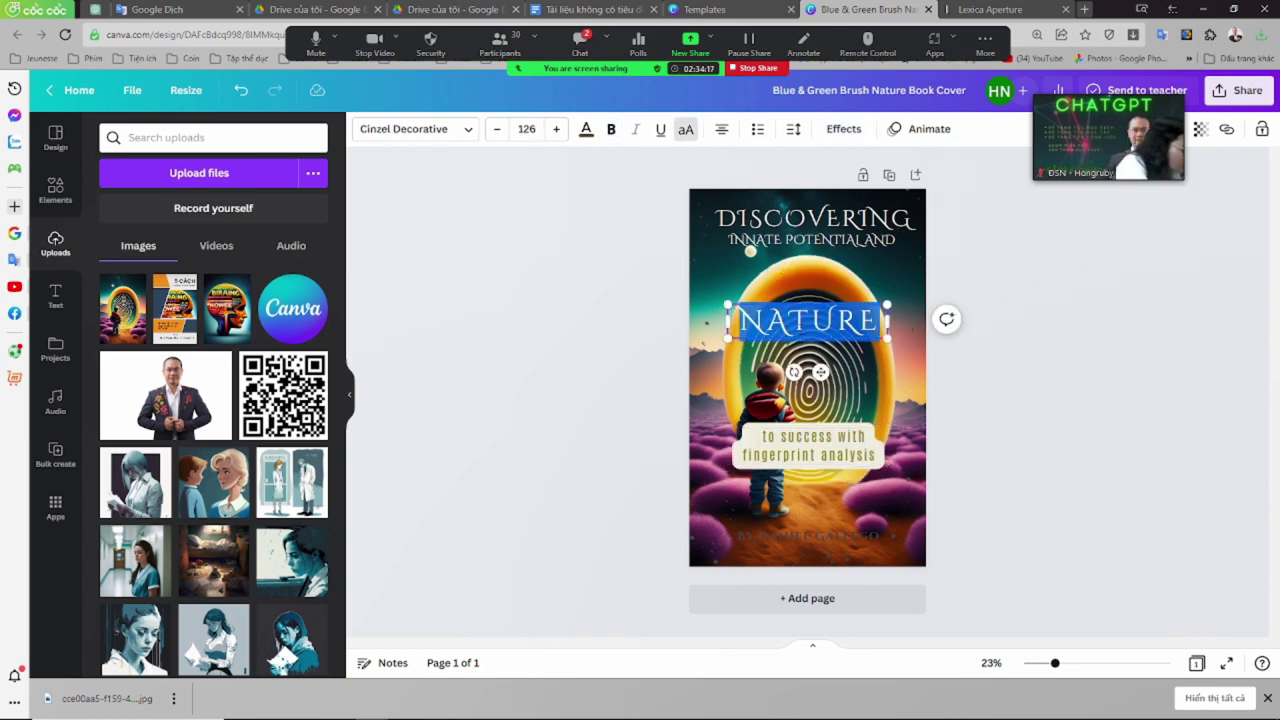
{"action": "key", "text": "ctrl+v"}
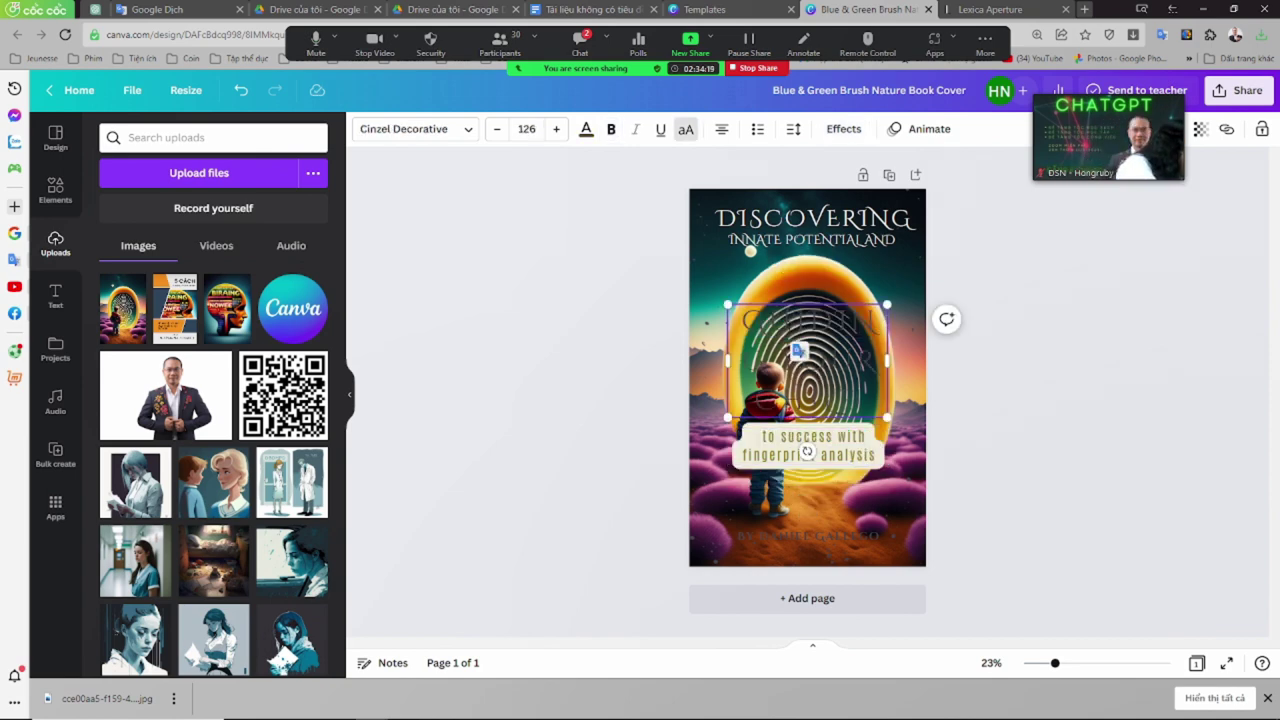
{"action": "left_click", "coordinate": [527, 129]}
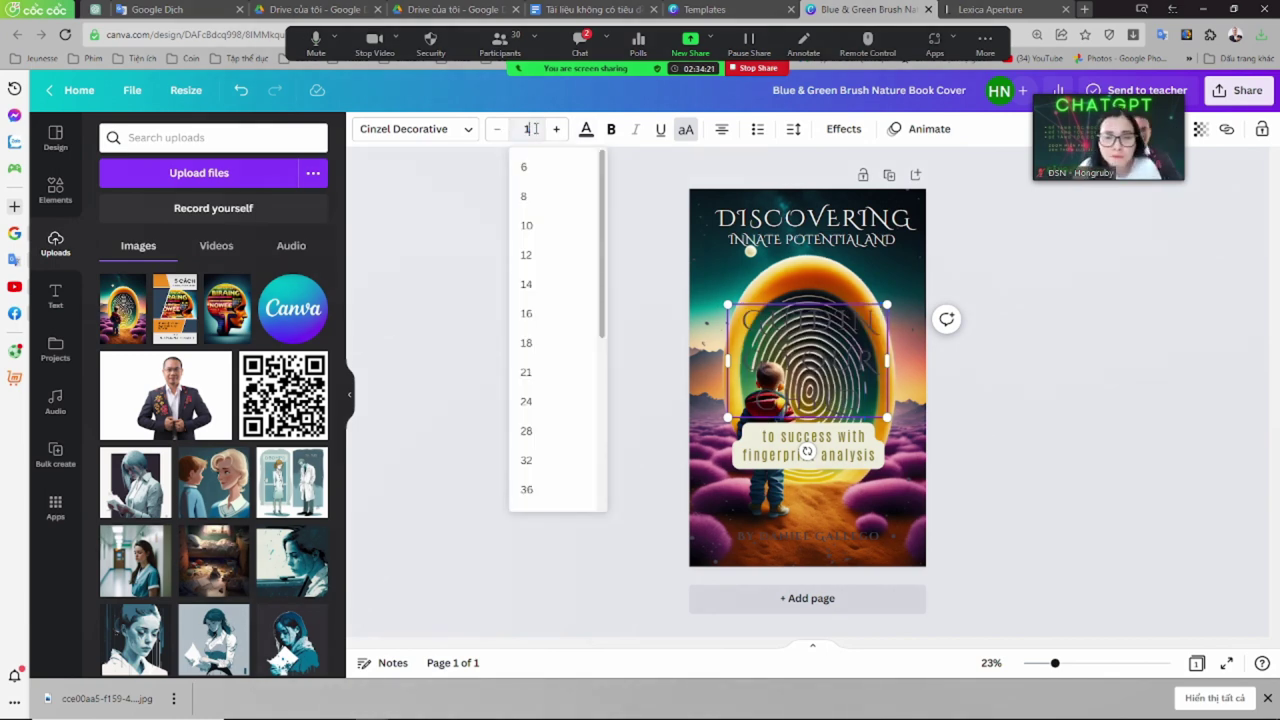
{"action": "key", "text": "Return"}
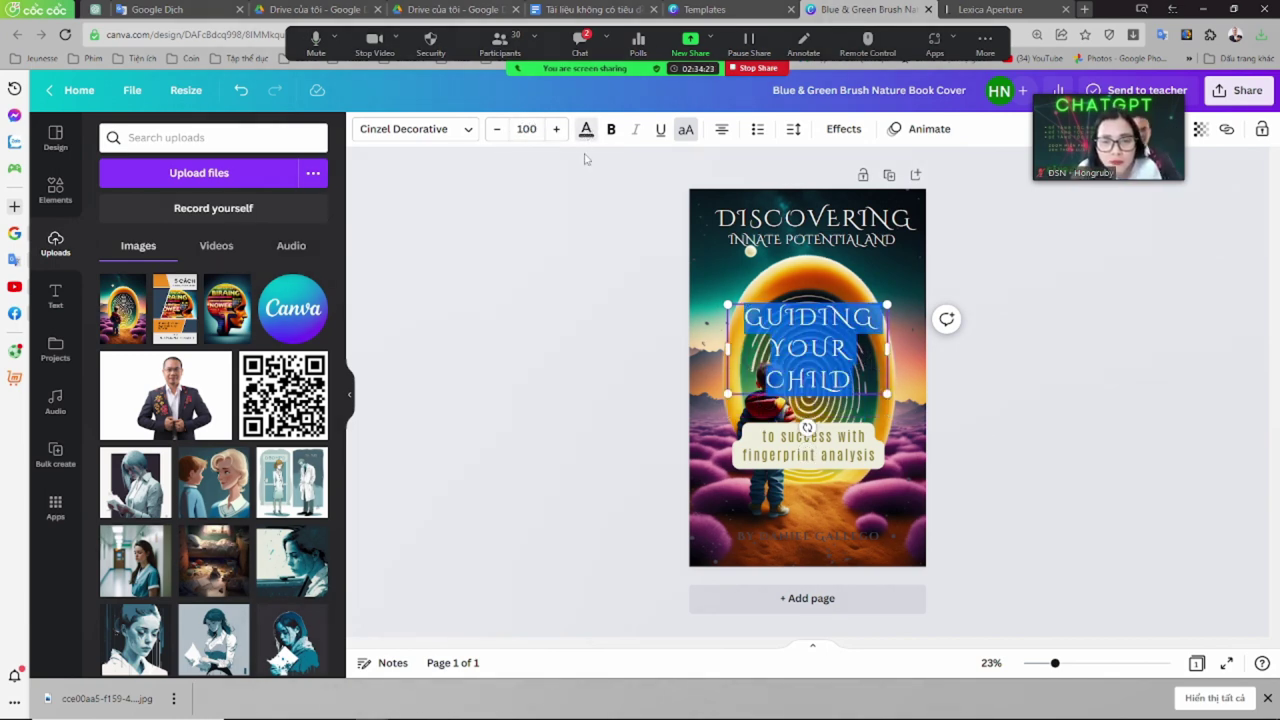
{"action": "left_click", "coordinate": [586, 129]}
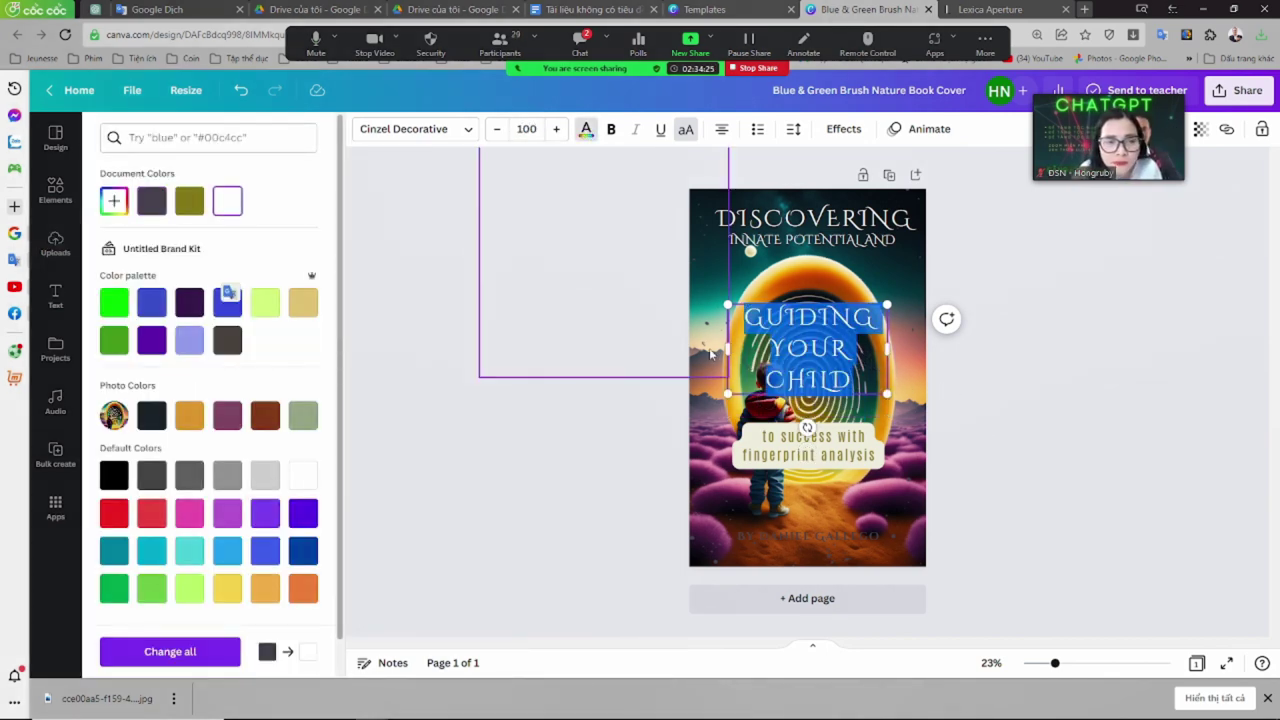
{"action": "left_click_drag", "start_coordinate": [727, 348], "coordinate": [712, 340]}
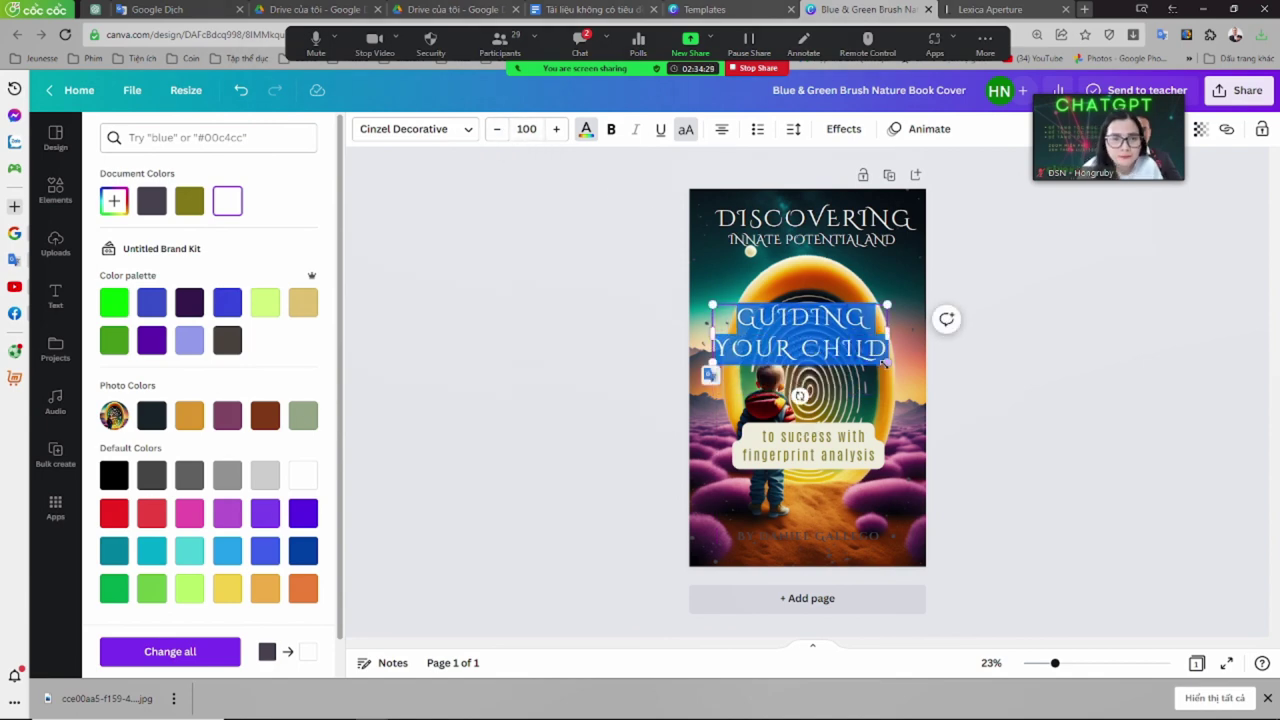
{"action": "left_click_drag", "start_coordinate": [885, 362], "coordinate": [870, 264]}
{"action": "left_click", "coordinate": [803, 321]}
{"action": "left_click_drag", "start_coordinate": [827, 438], "coordinate": [824, 299]}
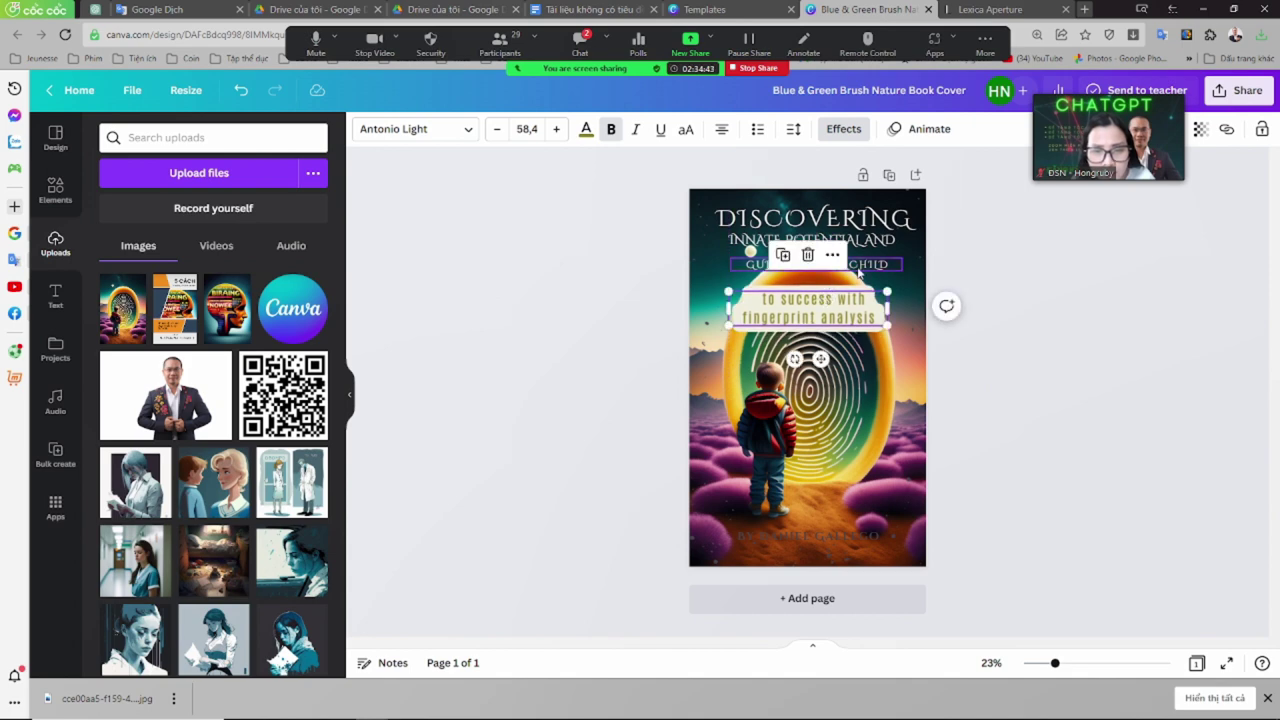
Apply the Background text effect to the GUIDING YOUR CHILD, INNATE POTENTIAL AND and DISCOVERING lines
{"action": "left_click", "coordinate": [858, 268]}
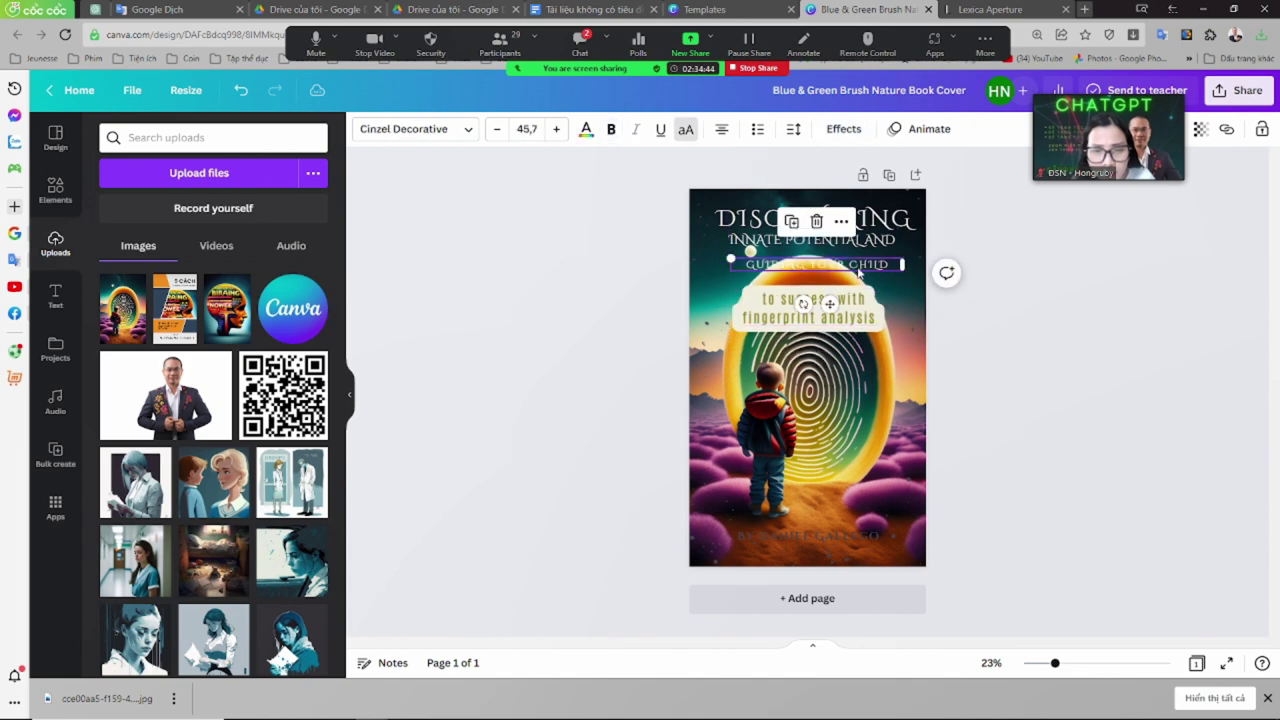
{"action": "left_click", "coordinate": [842, 129]}
{"action": "left_click", "coordinate": [215, 326]}
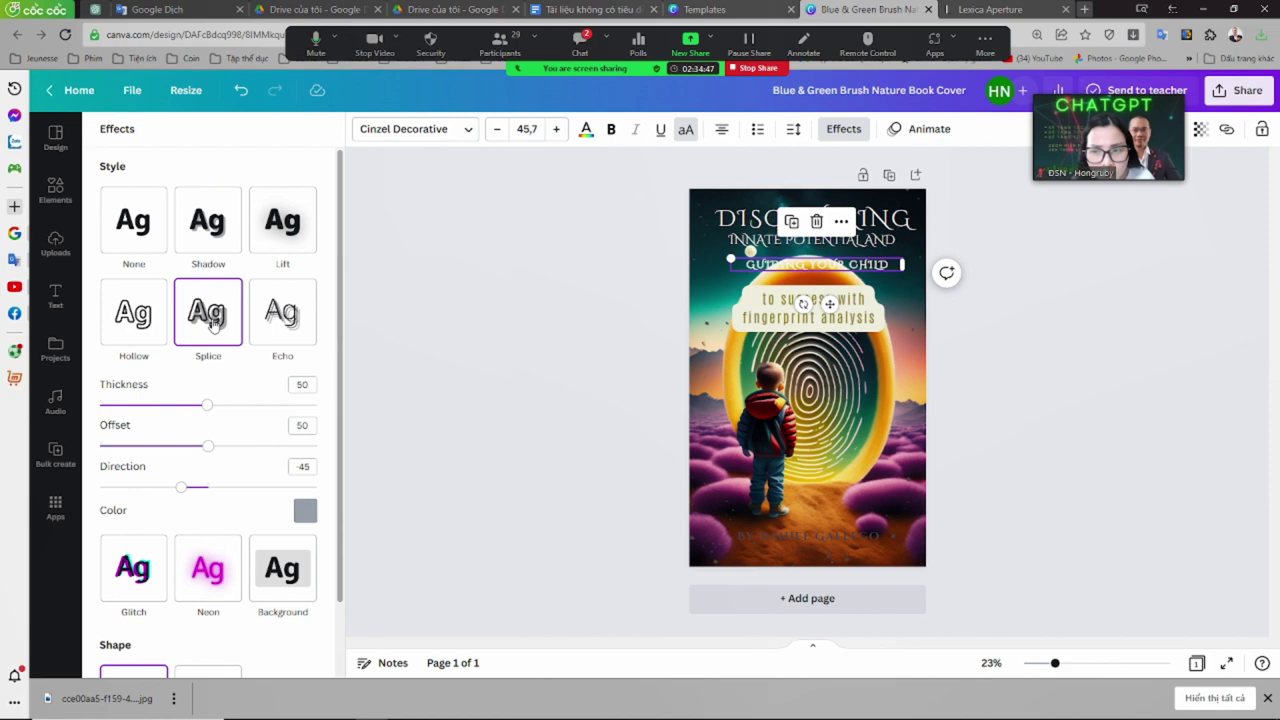
{"action": "left_click", "coordinate": [232, 236]}
{"action": "left_click", "coordinate": [282, 222]}
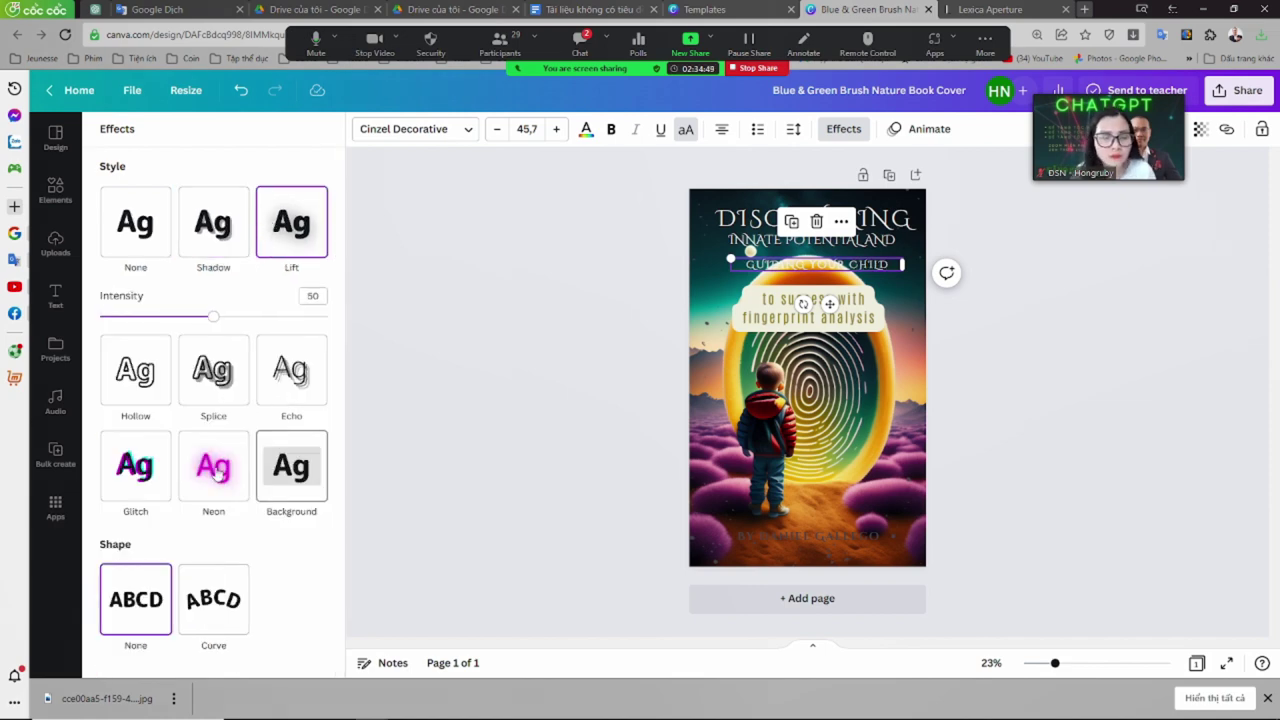
{"action": "left_click", "coordinate": [219, 473]}
{"action": "left_click", "coordinate": [298, 418]}
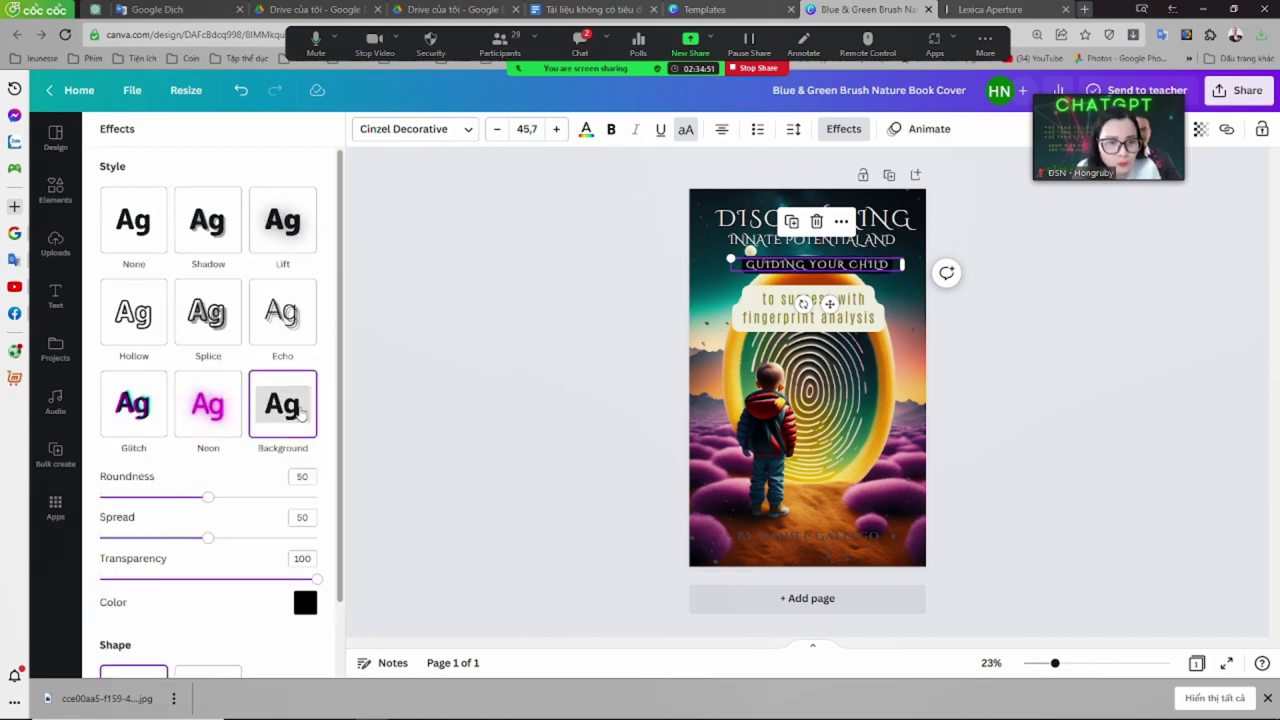
{"action": "left_click_drag", "start_coordinate": [829, 271], "coordinate": [821, 264]}
{"action": "left_click", "coordinate": [812, 240]}
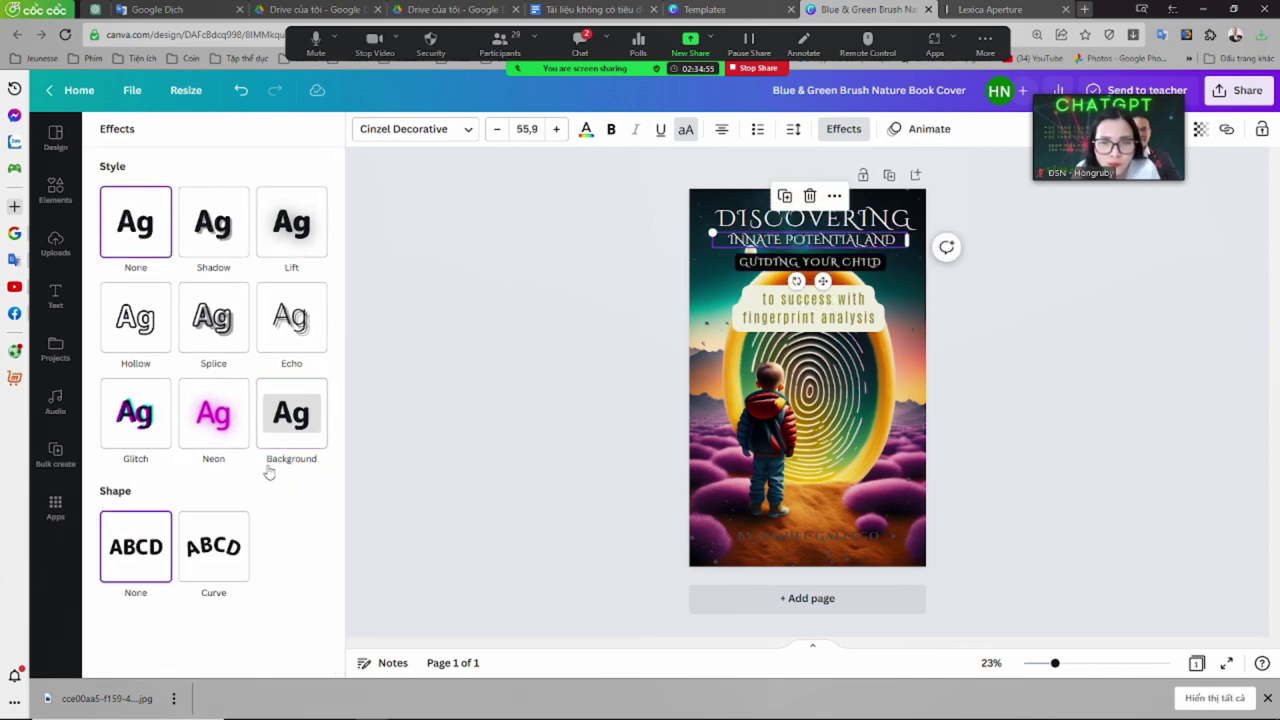
{"action": "left_click", "coordinate": [300, 427]}
{"action": "key", "text": "shift+Tab"}
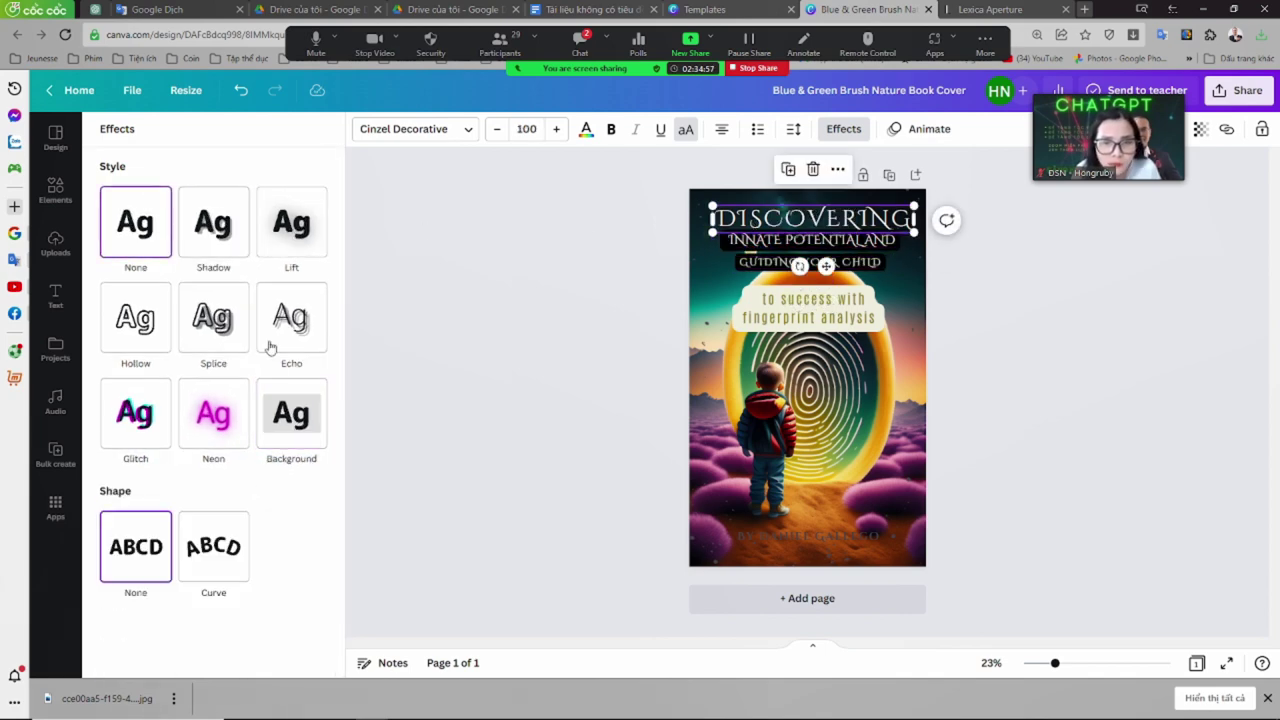
{"action": "left_click", "coordinate": [293, 407]}
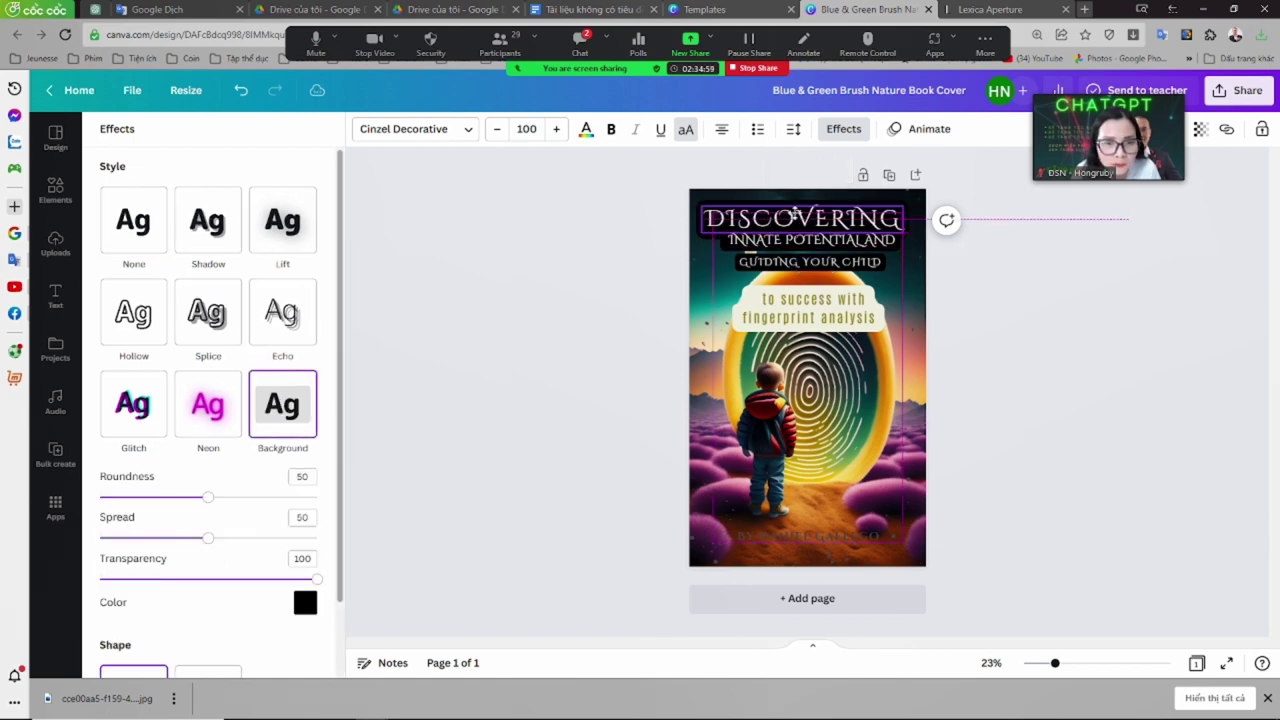
{"action": "left_click", "coordinate": [845, 262]}
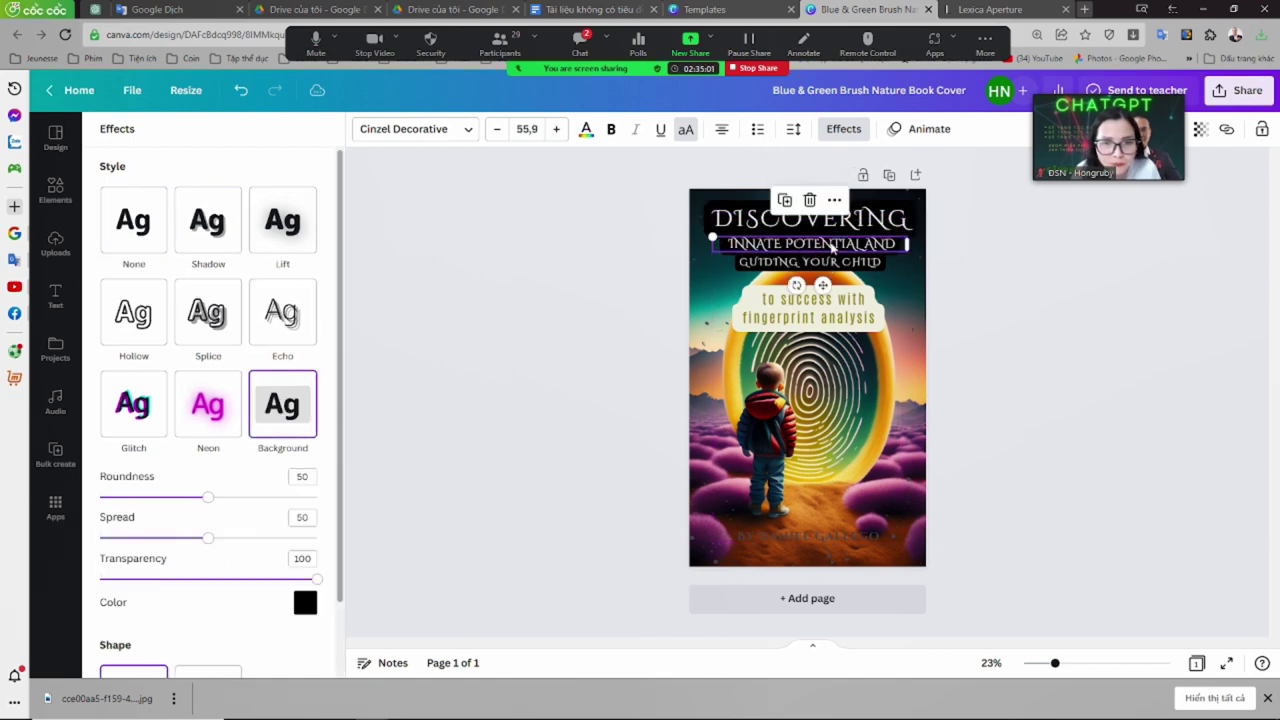
Colour DISCOVERING and GUIDING YOUR CHILD light green and INNATE POTENTIAL AND yellow
{"action": "left_click", "coordinate": [868, 227]}
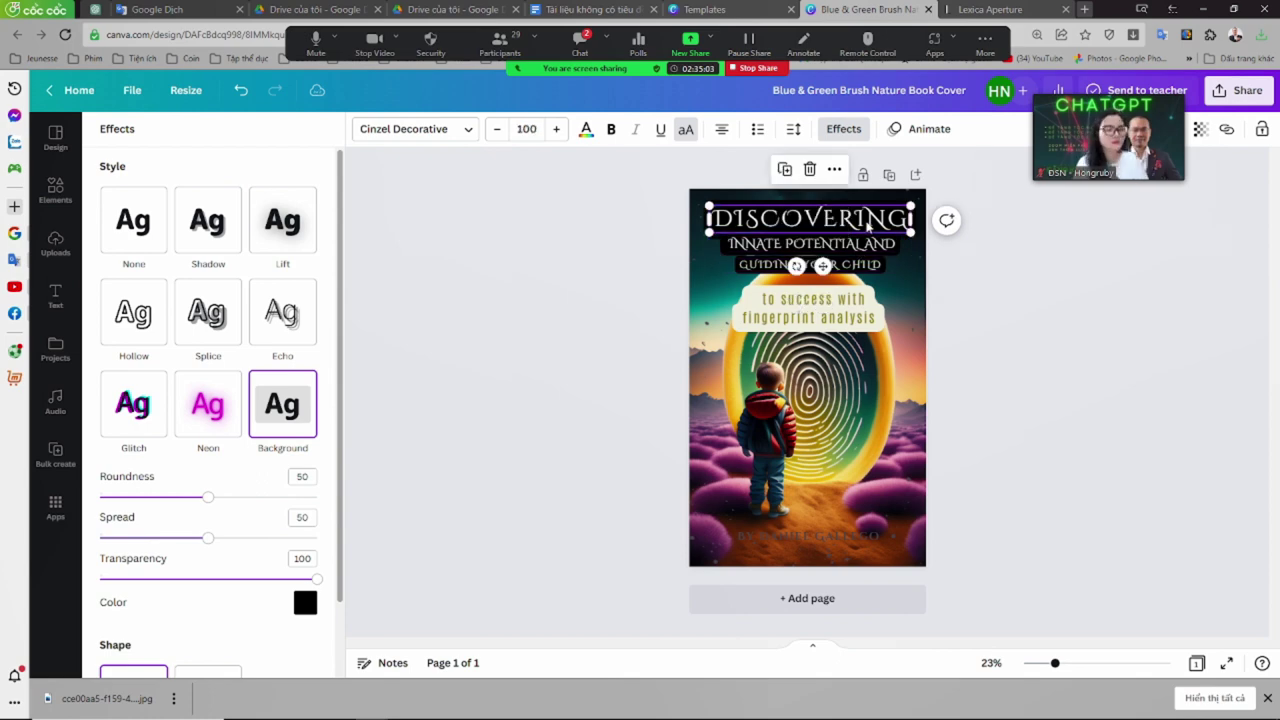
{"action": "left_click", "coordinate": [586, 129]}
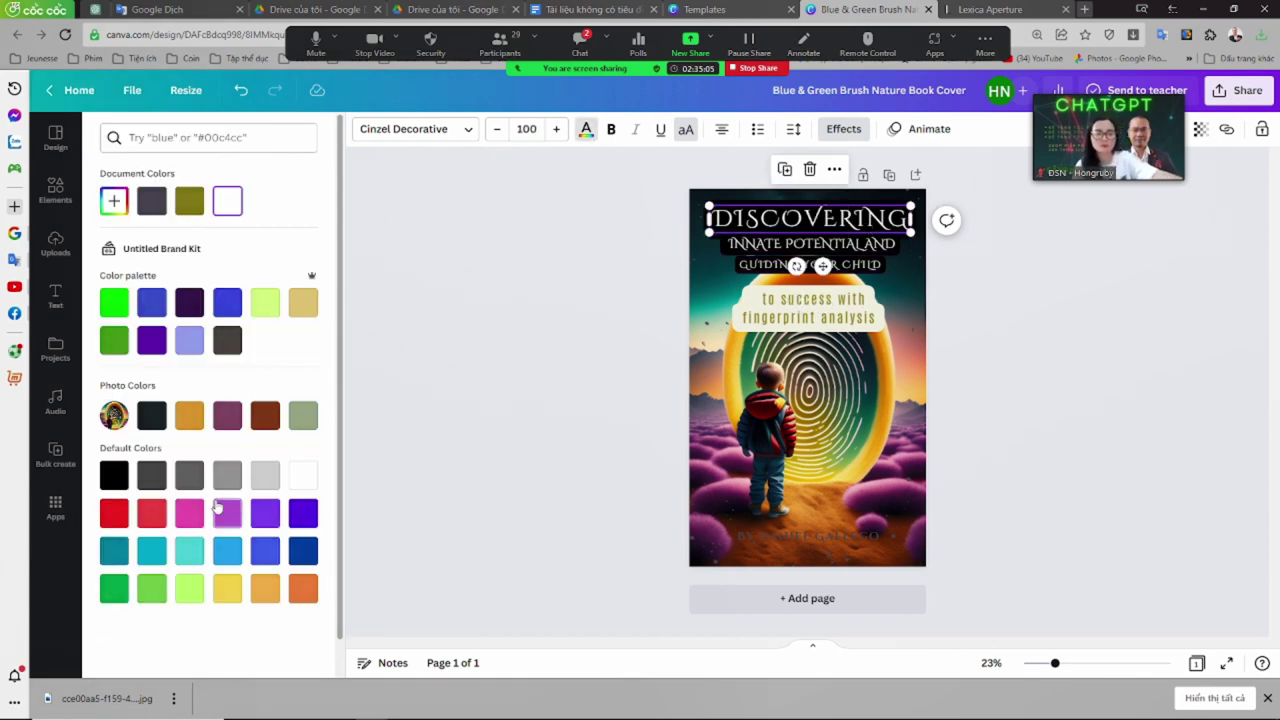
{"action": "left_click", "coordinate": [113, 517]}
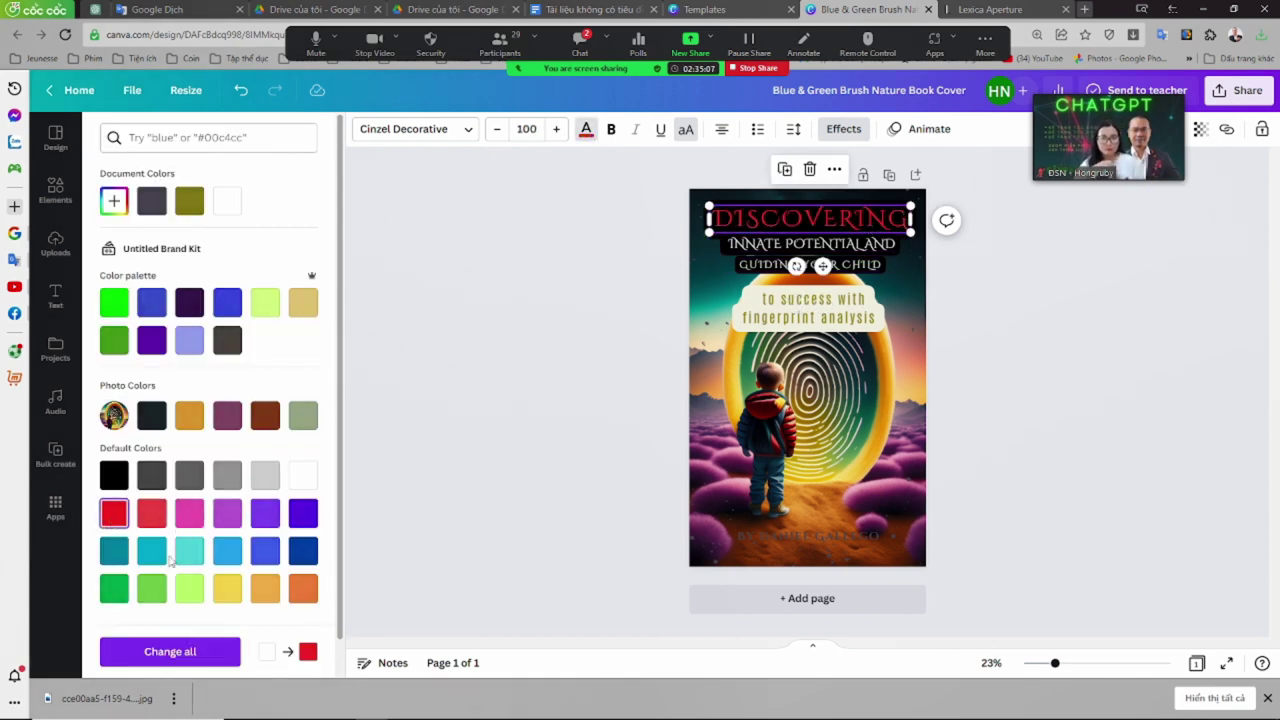
{"action": "left_click", "coordinate": [184, 592]}
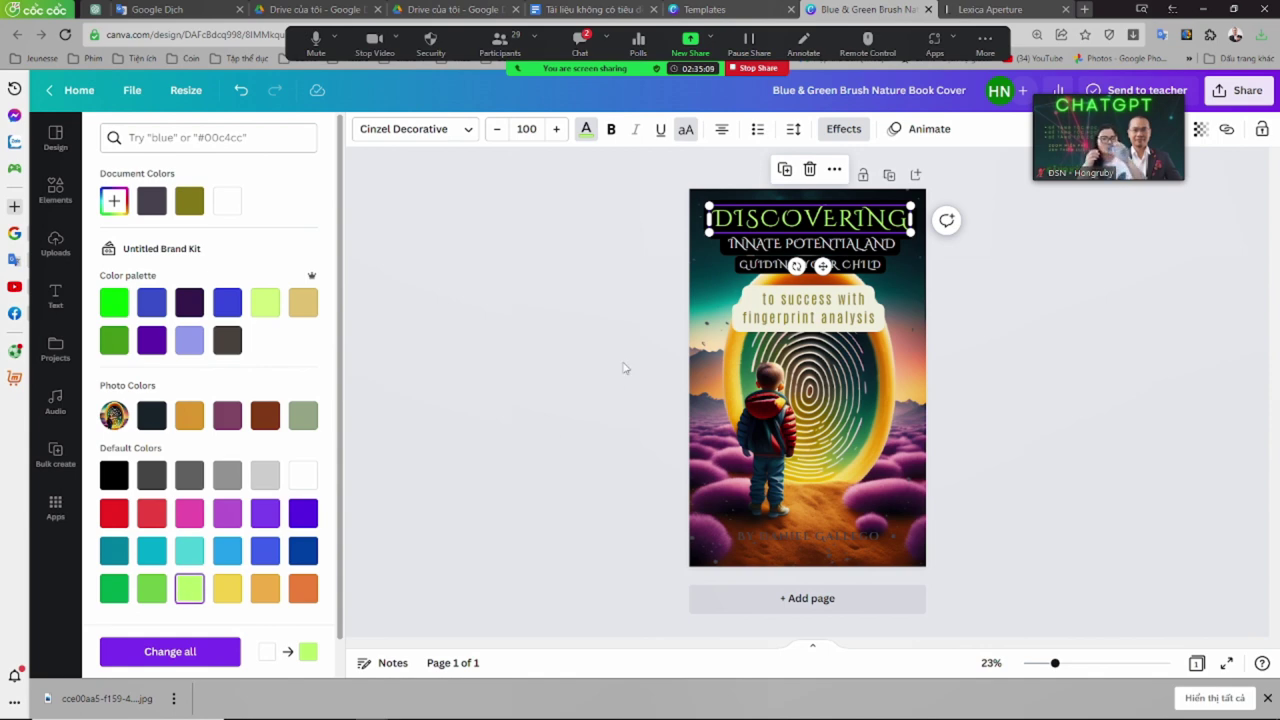
{"action": "left_click", "coordinate": [718, 244]}
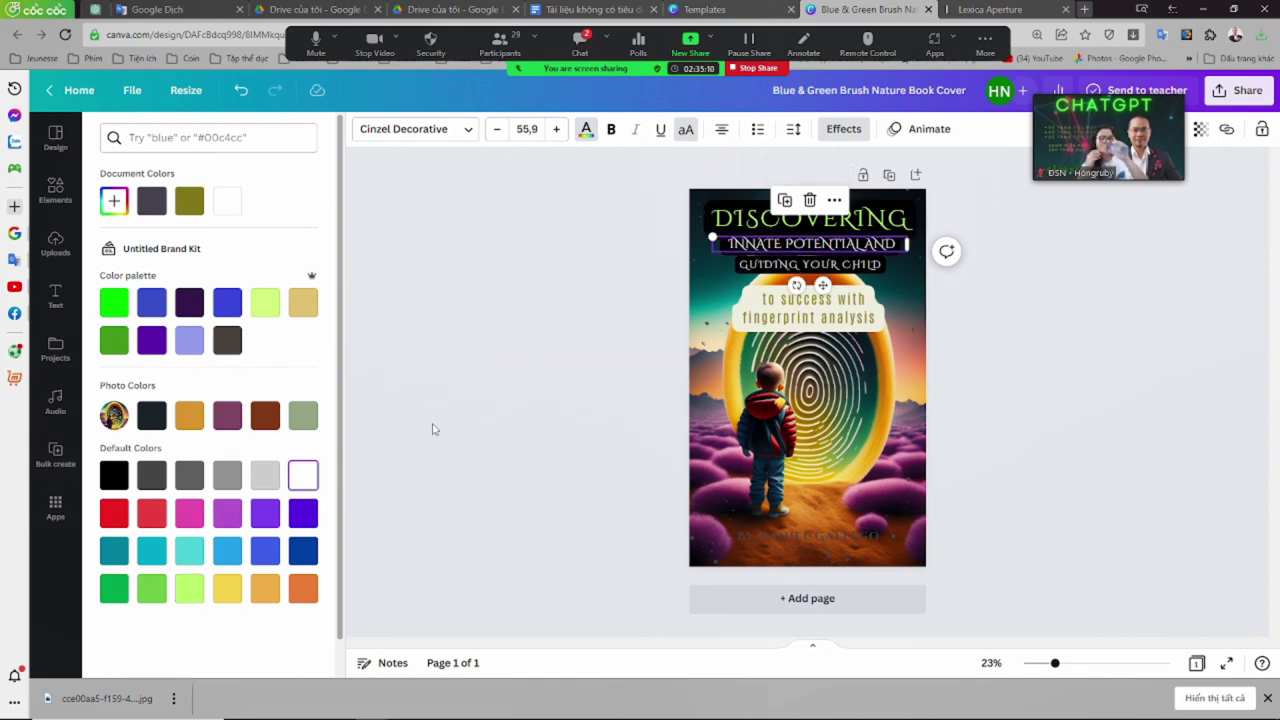
{"action": "left_click", "coordinate": [218, 585]}
{"action": "key", "text": "Tab"}
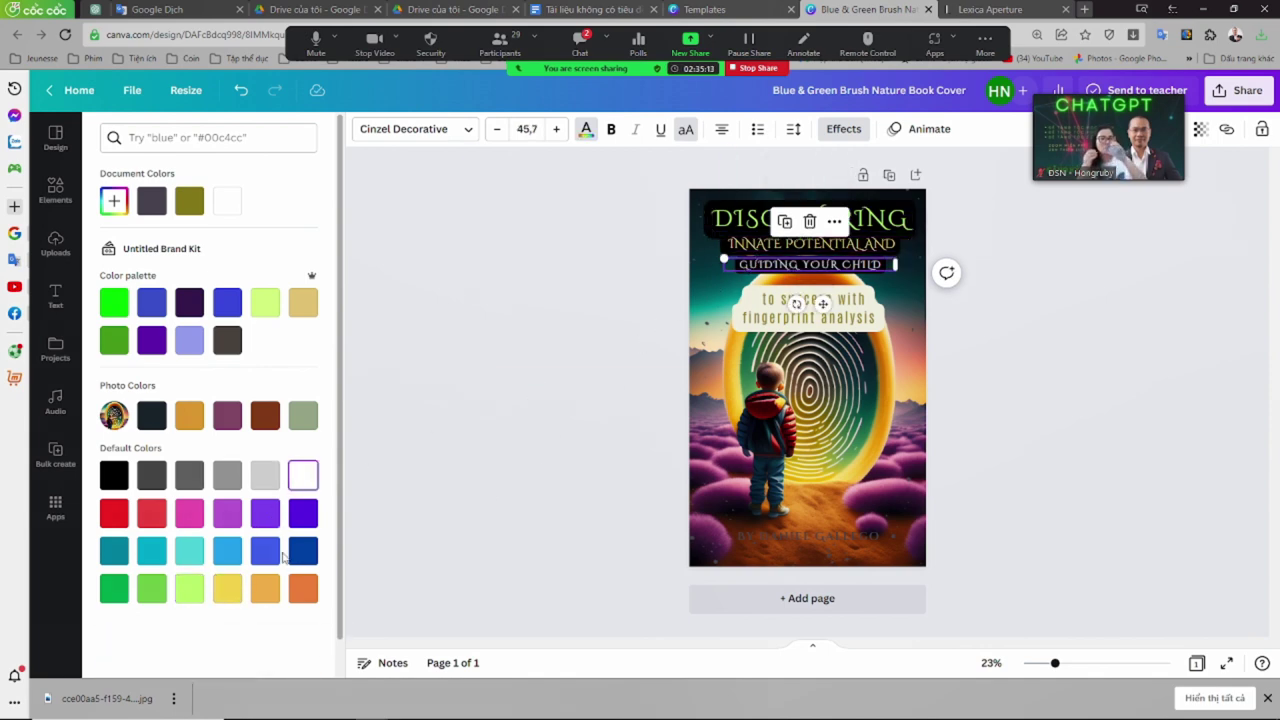
{"action": "left_click", "coordinate": [189, 589]}
Nudge the fingerprint-analysis tagline slightly higher and colour it brown
{"action": "left_click", "coordinate": [853, 320]}
{"action": "left_click_drag", "start_coordinate": [853, 322], "coordinate": [853, 317]}
{"action": "left_click", "coordinate": [586, 130]}
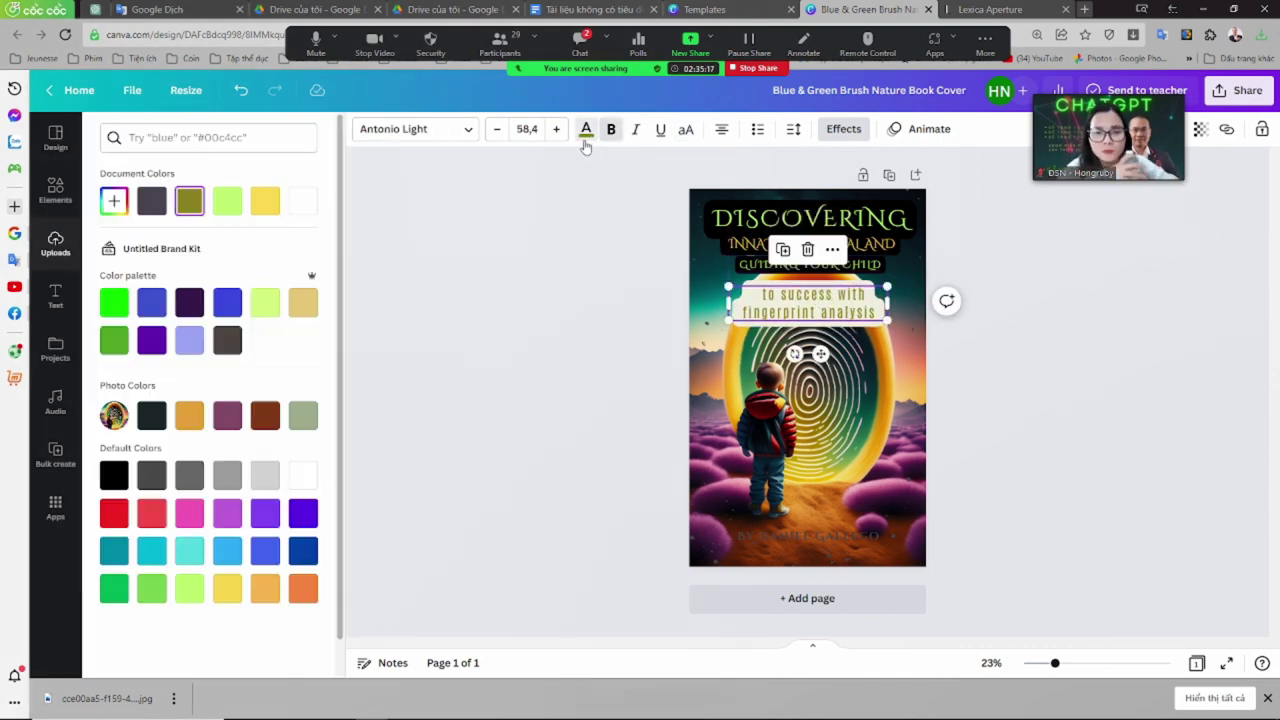
{"action": "left_click", "coordinate": [227, 594]}
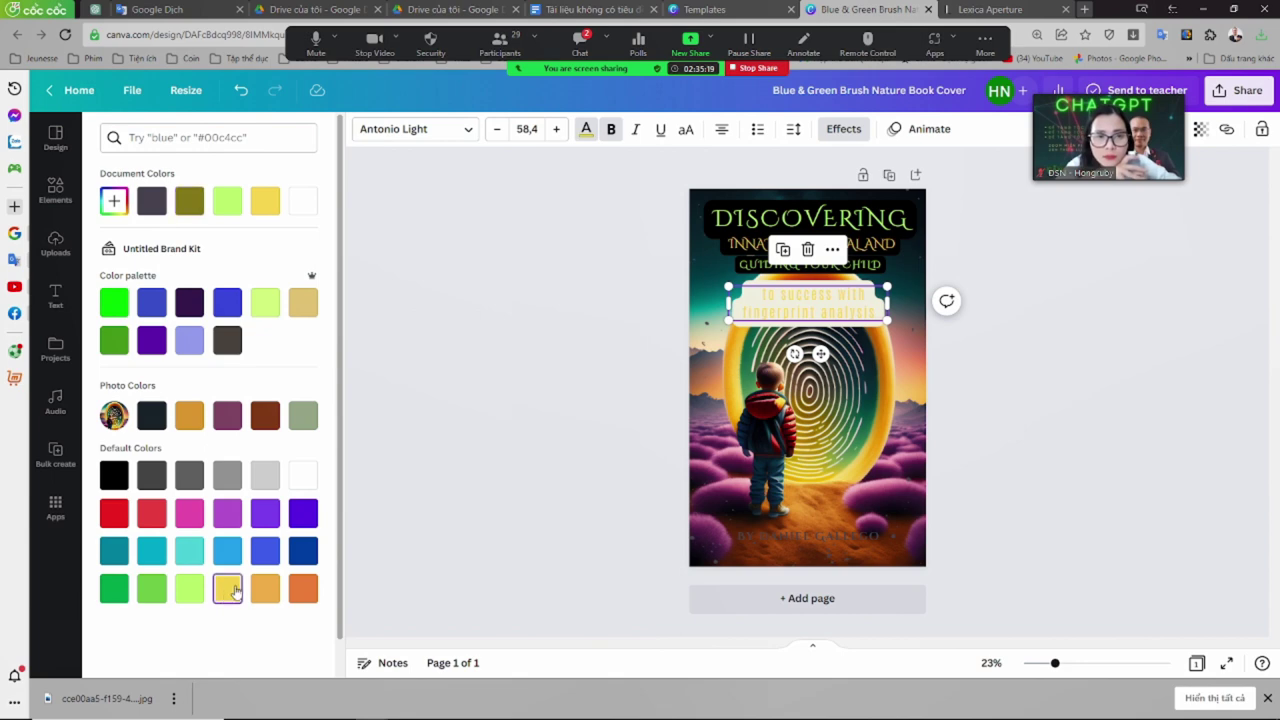
{"action": "left_click", "coordinate": [264, 589]}
{"action": "left_click", "coordinate": [305, 592]}
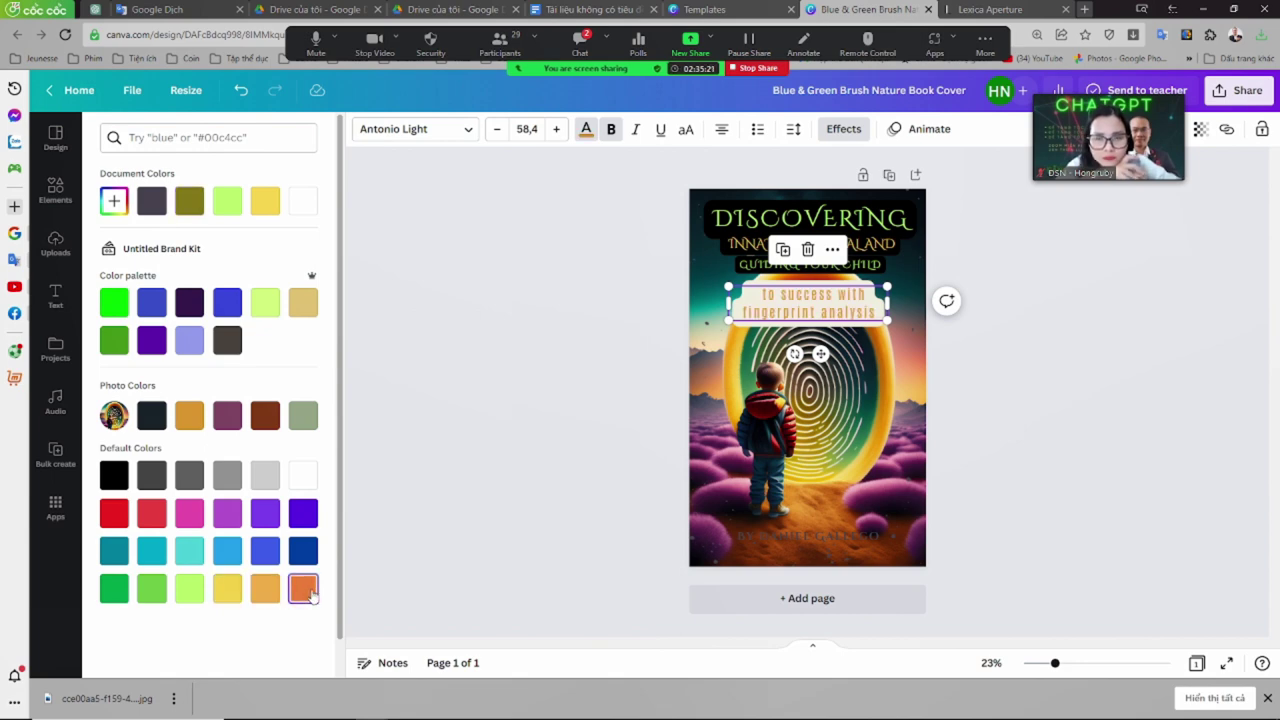
{"action": "left_click", "coordinate": [266, 418]}
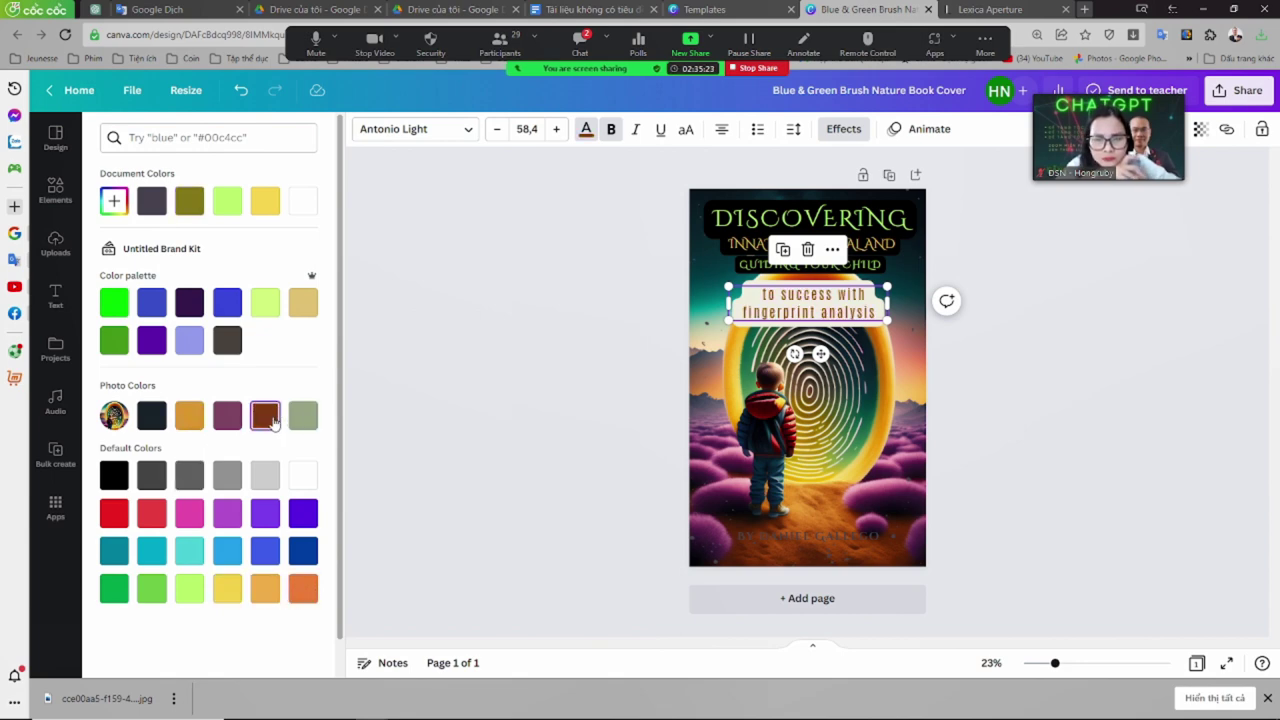
{"action": "key", "text": "Escape"}
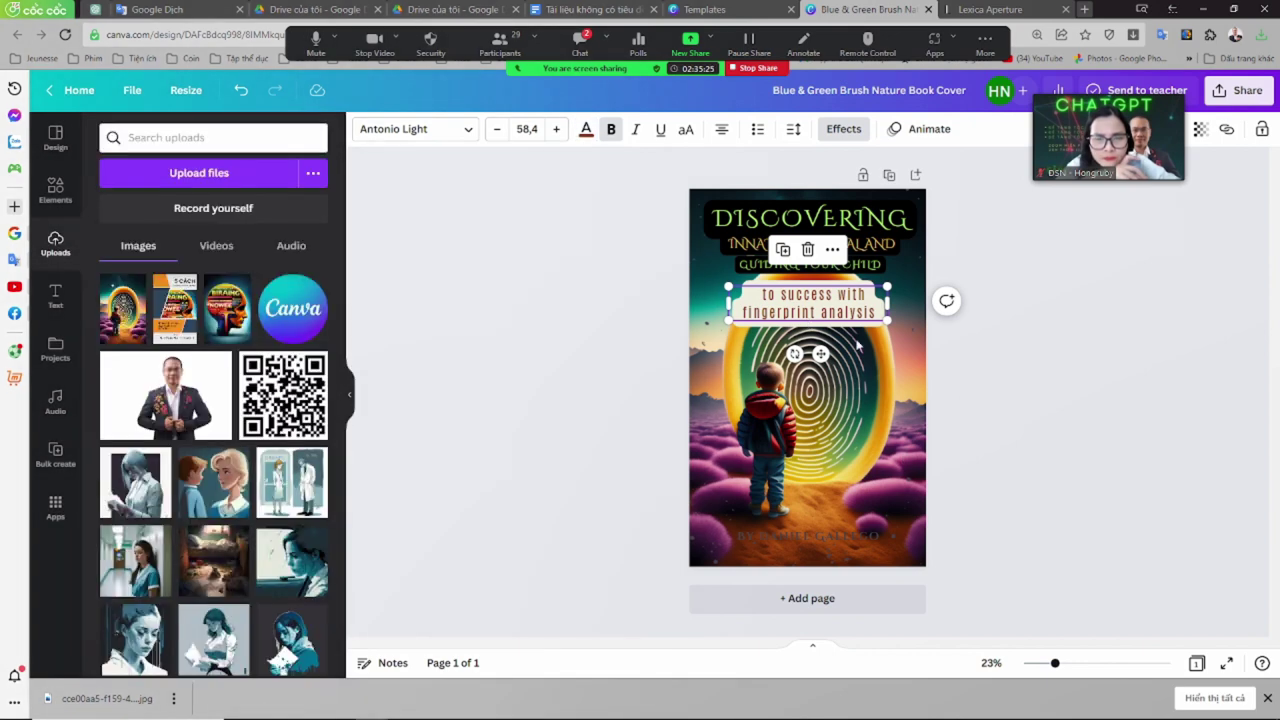
Replace the old author name in the bottom byline with the new author's name, in white
{"action": "left_click", "coordinate": [812, 532]}
{"action": "double_click", "coordinate": [810, 536]}
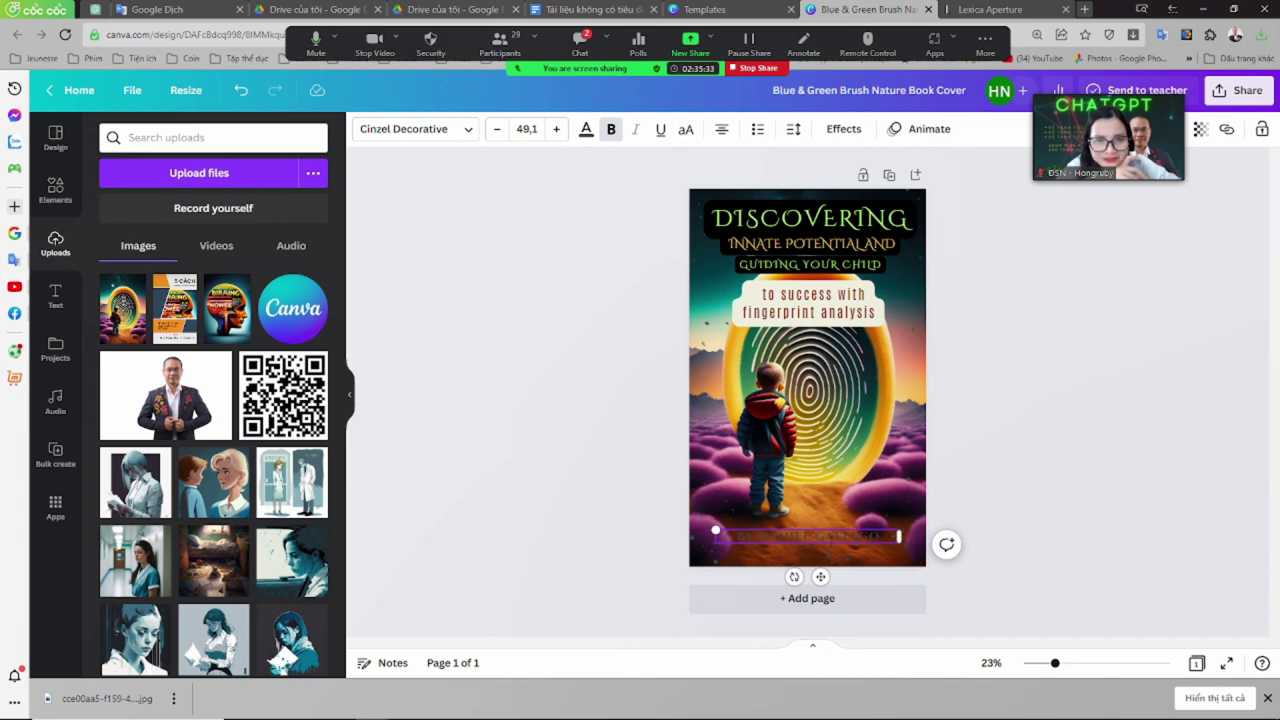
{"action": "left_click_drag", "start_coordinate": [758, 536], "coordinate": [876, 525]}
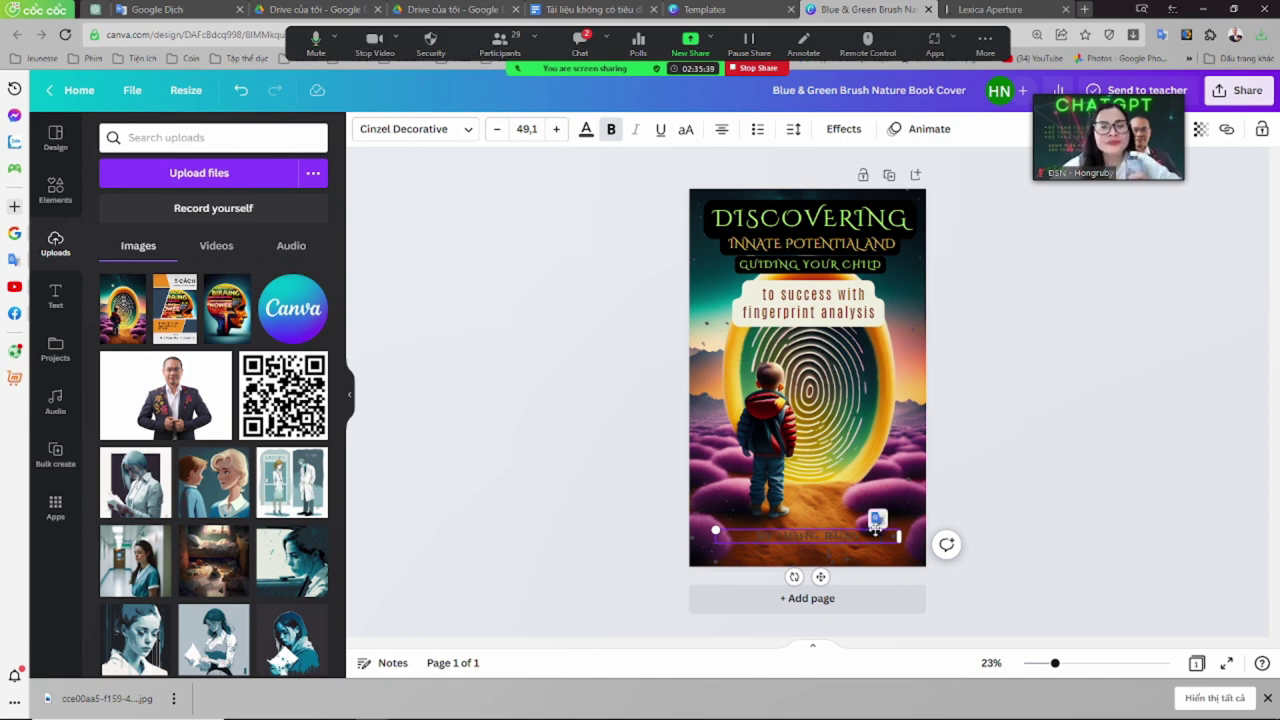
{"action": "left_click_drag", "start_coordinate": [876, 525], "coordinate": [876, 525]}
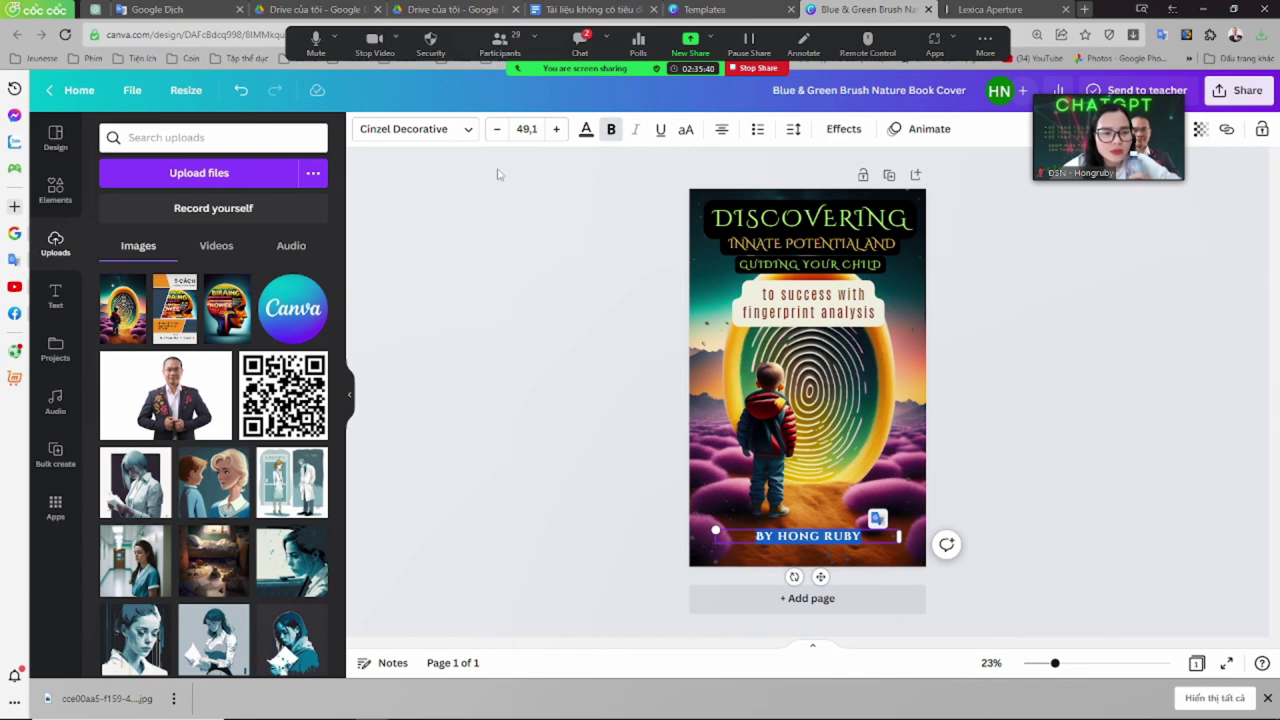
{"action": "left_click", "coordinate": [586, 128]}
{"action": "left_click", "coordinate": [303, 201]}
{"action": "left_click", "coordinate": [517, 443]}
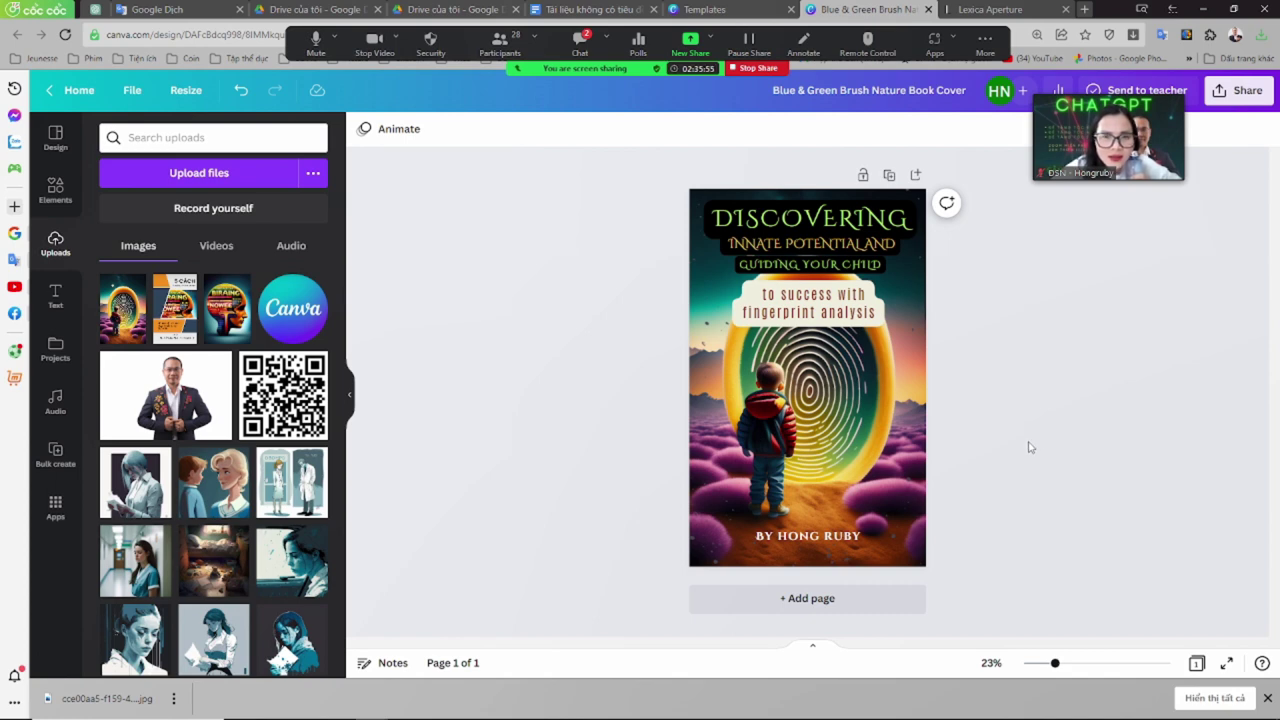
Duplicate the cover as Page 2 and retitle its first lines 'KHÁM PHÁ' and 'TIỀM NĂNG BẨM SINH'
{"action": "left_click", "coordinate": [889, 176]}
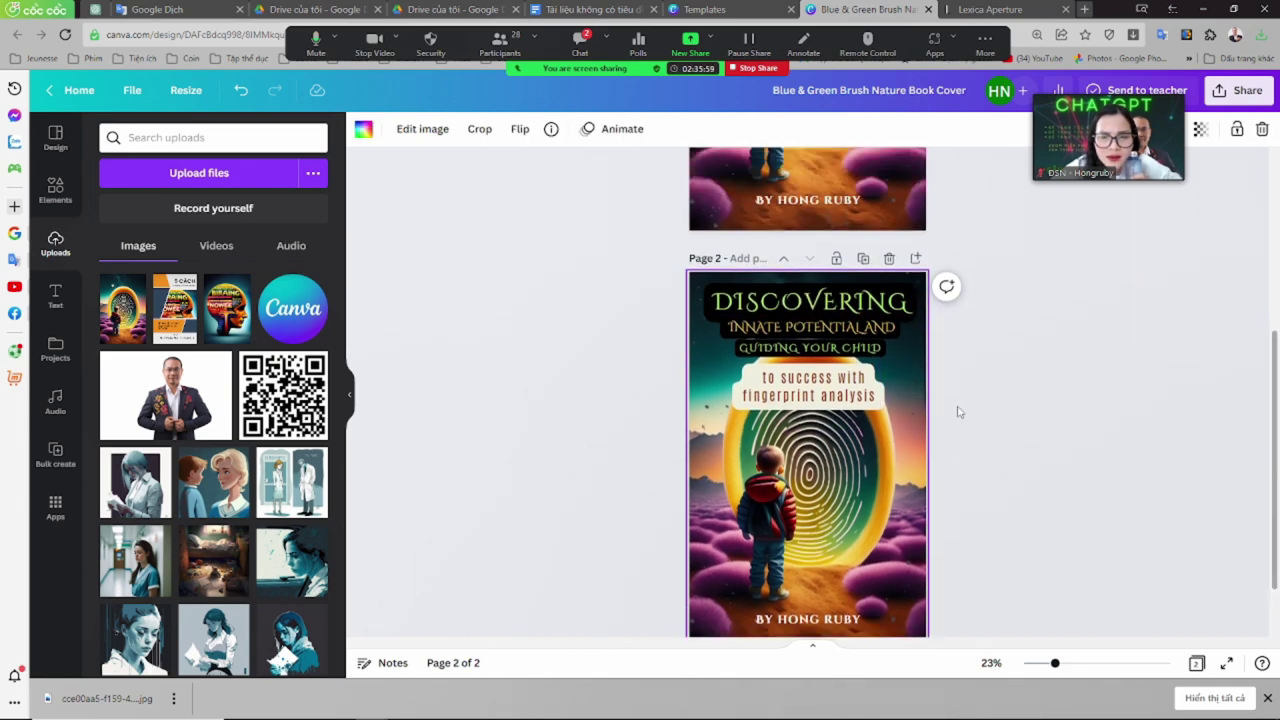
{"action": "left_click", "coordinate": [812, 230]}
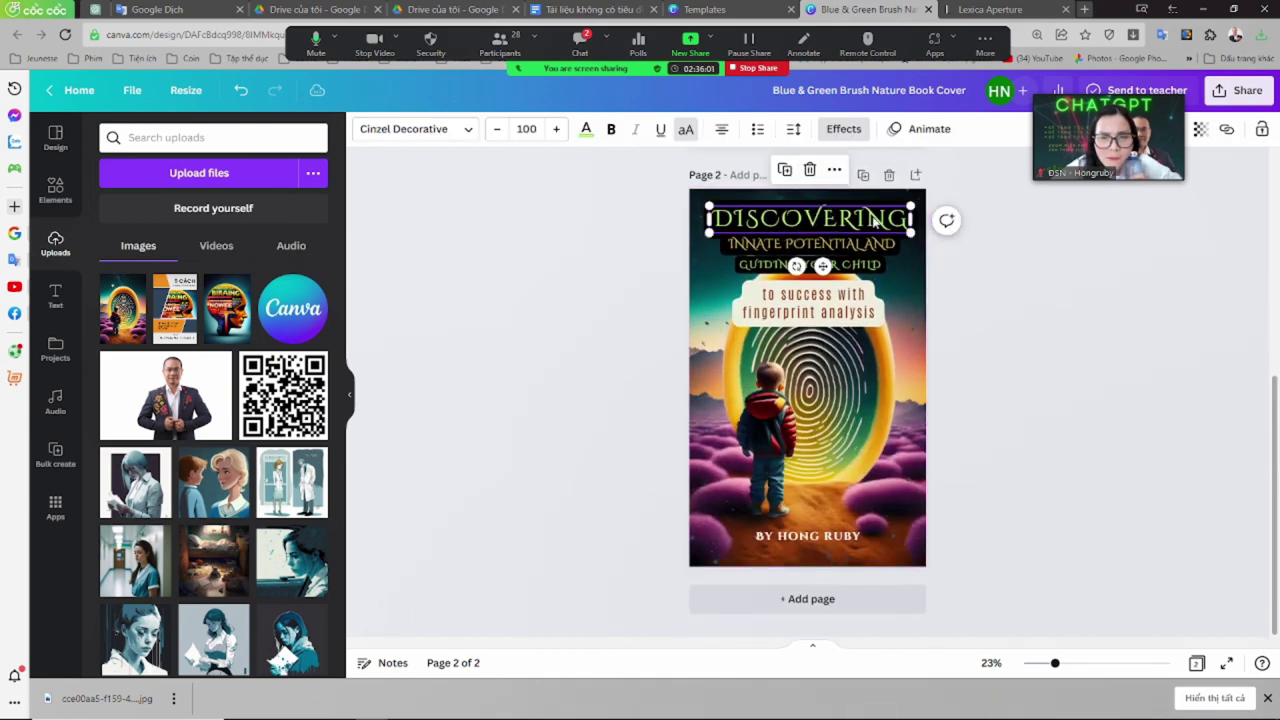
{"action": "double_click", "coordinate": [810, 218]}
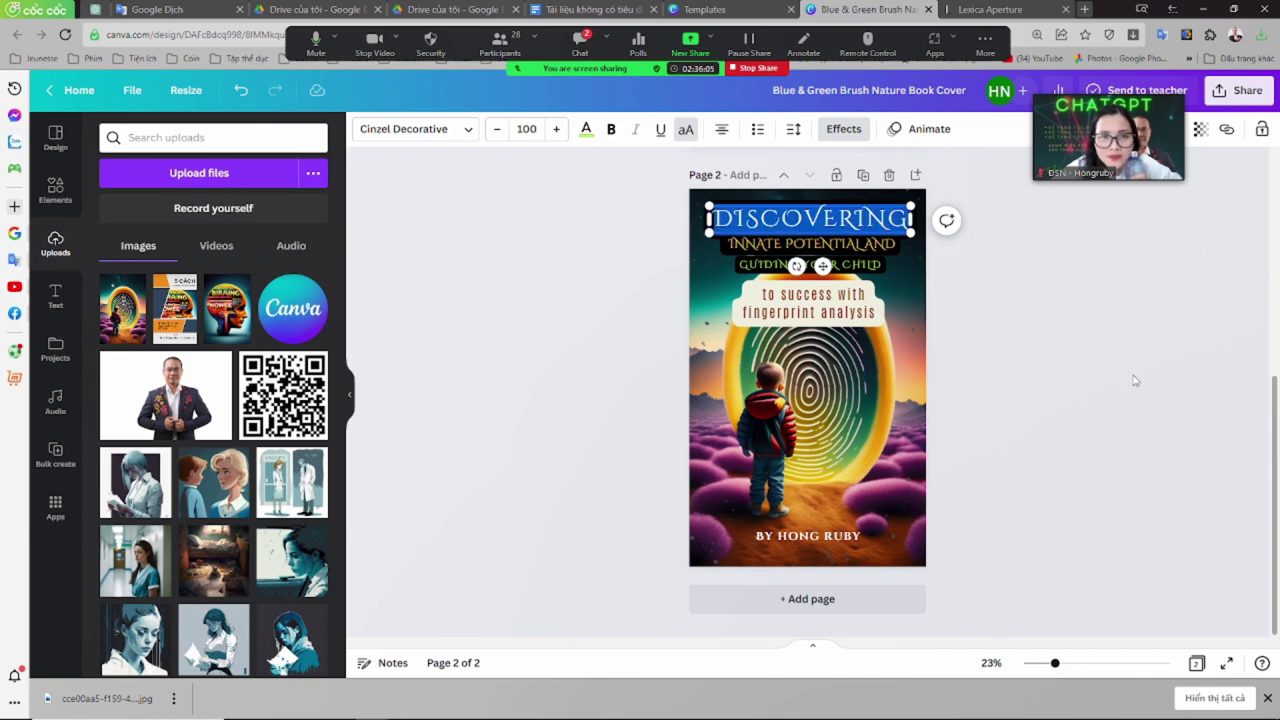
{"action": "type", "text": "KHÁM"}
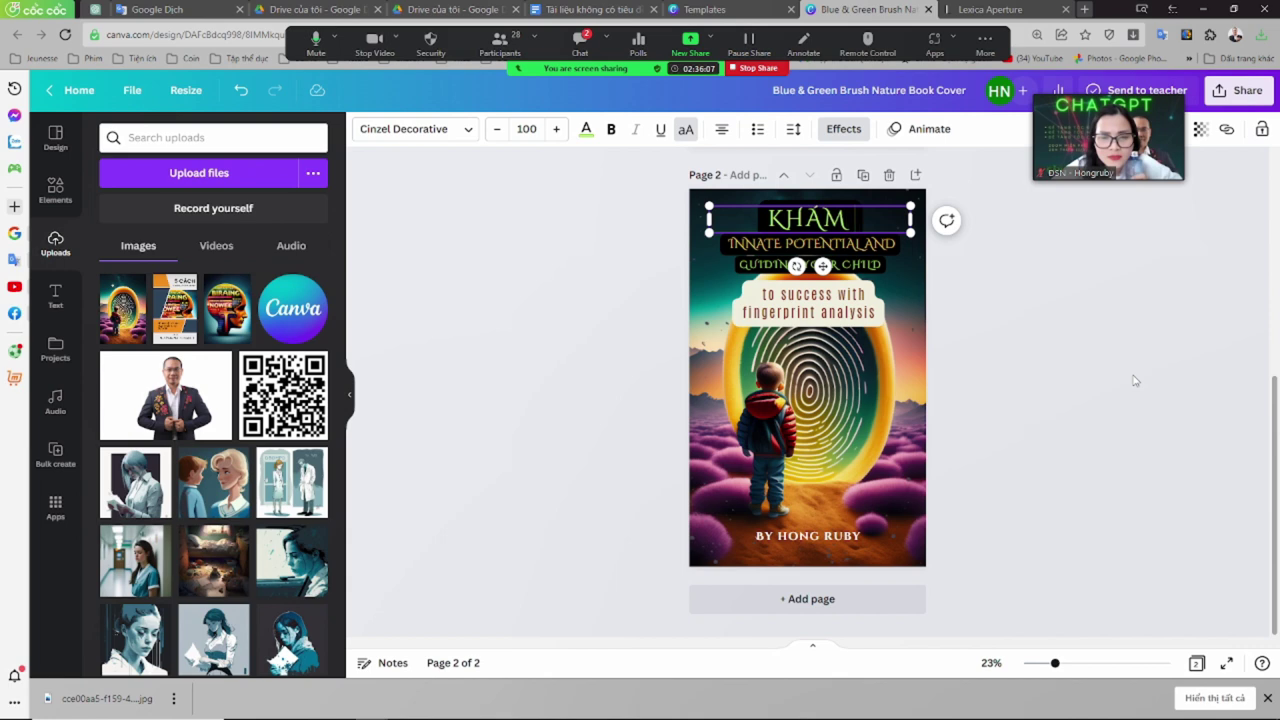
{"action": "type", "text": " PHÁ"}
{"action": "left_click_drag", "start_coordinate": [1128, 340], "coordinate": [855, 244]}
{"action": "left_click", "coordinate": [855, 244]}
{"action": "double_click", "coordinate": [855, 244]}
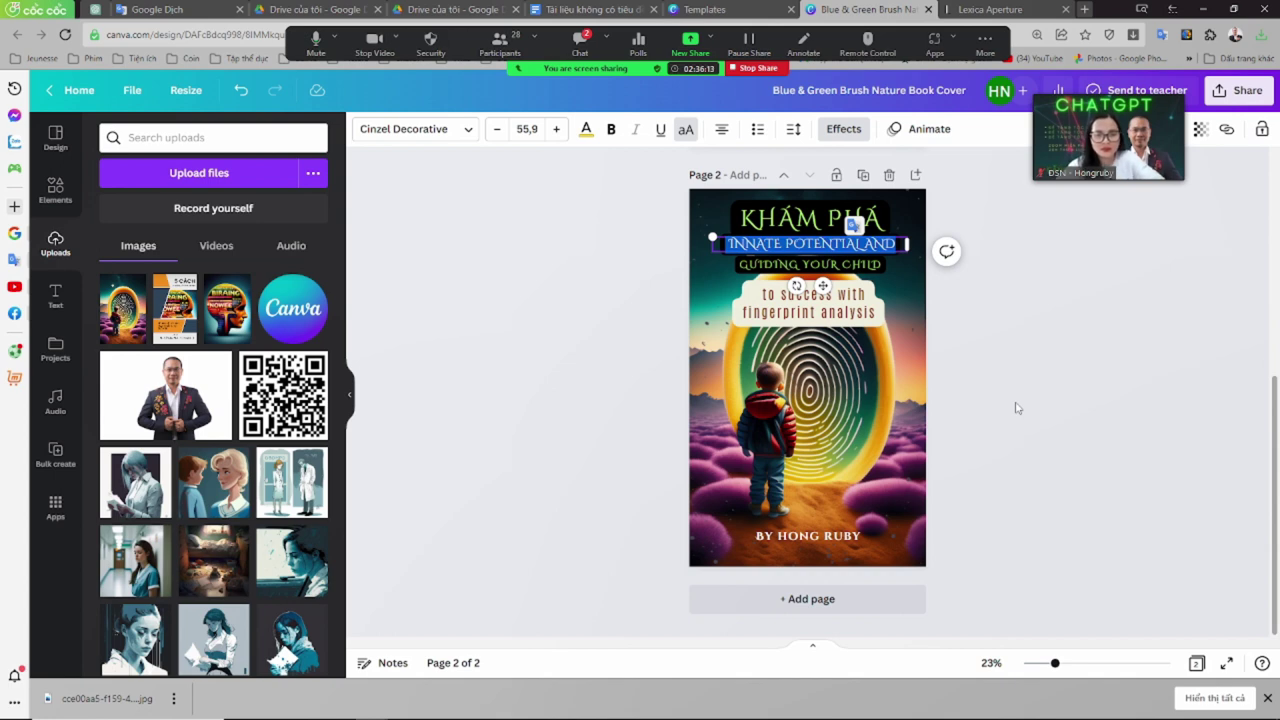
{"action": "type", "text": "TIỀM NĂNG"}
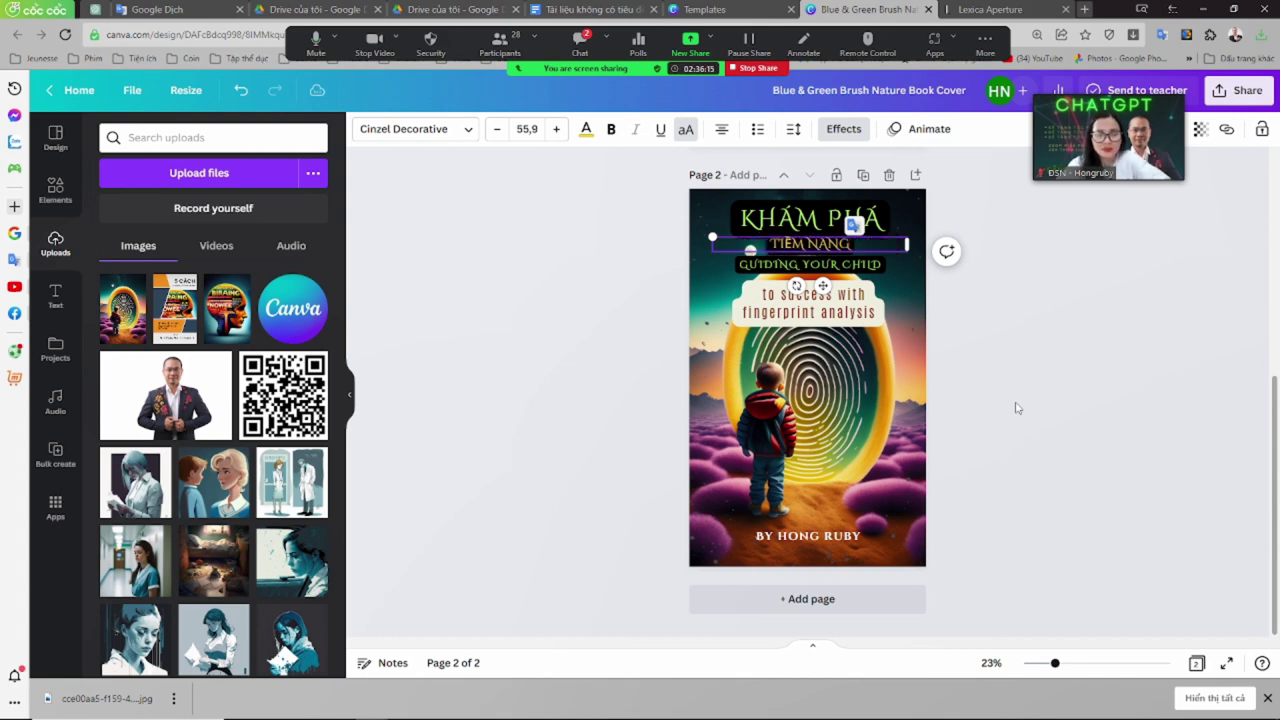
{"action": "type", "text": " B"}
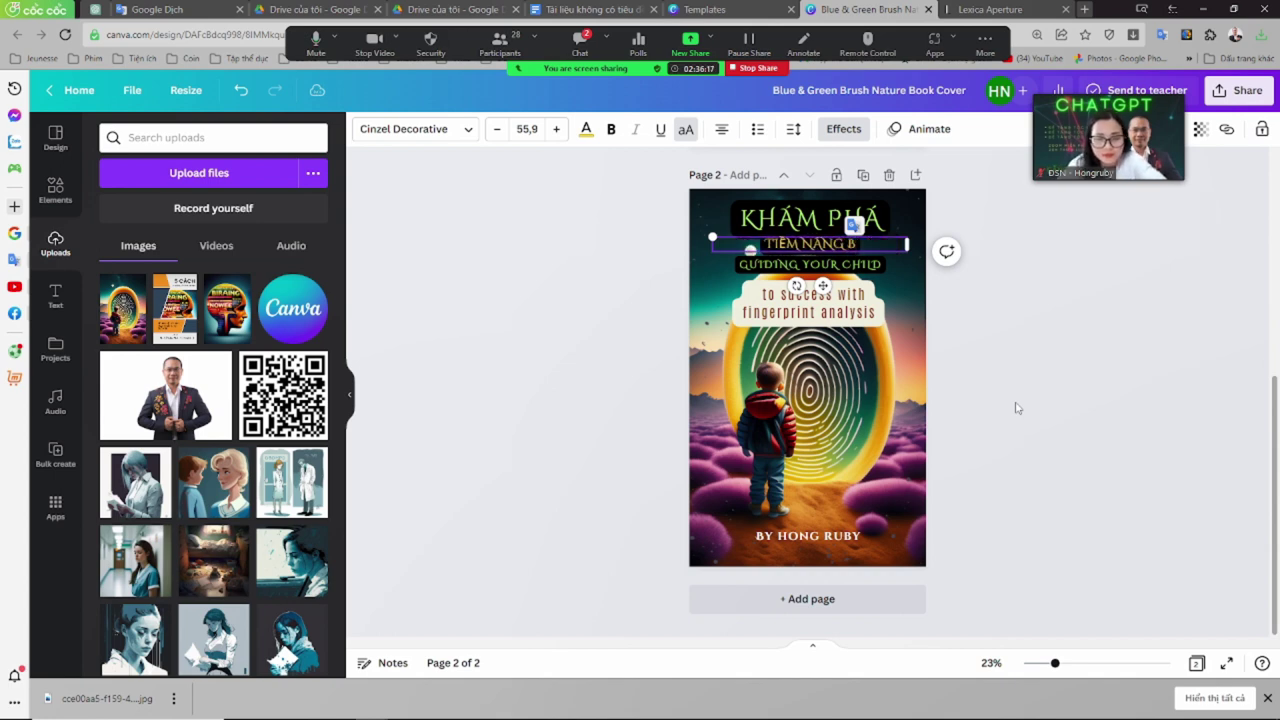
{"action": "type", "text": "ẨM SINH"}
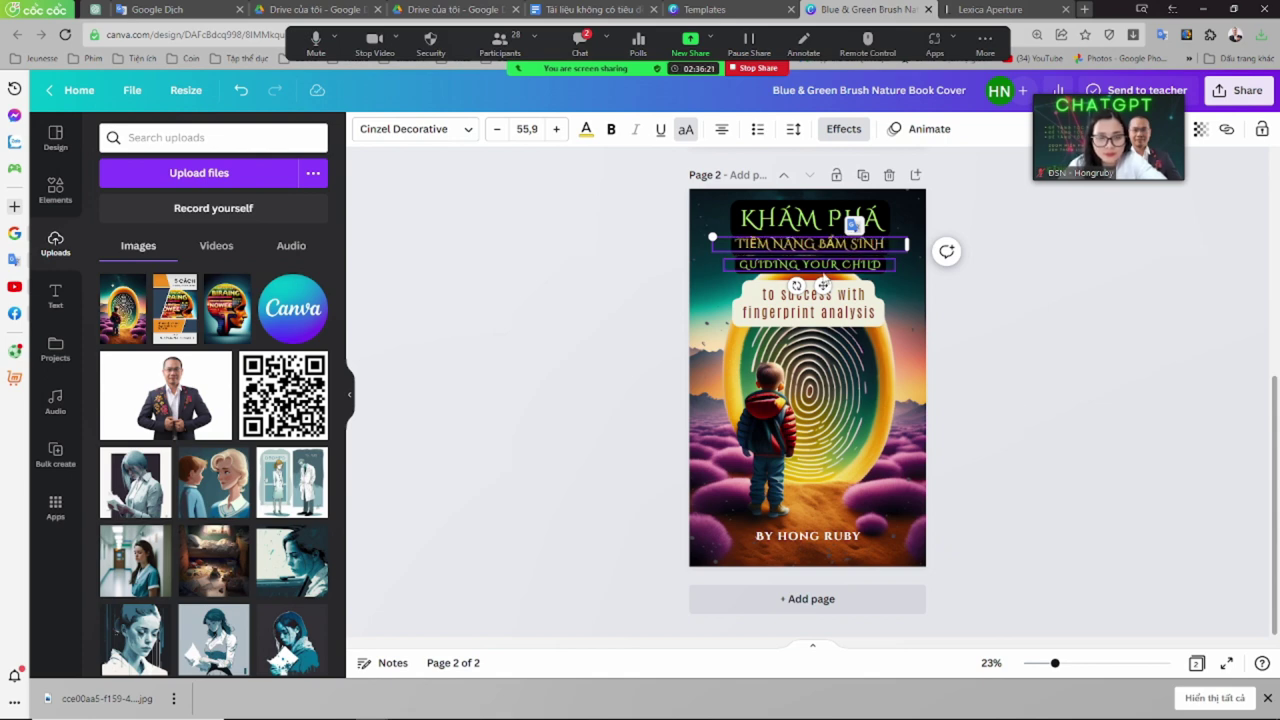
Replace the third title line with 'VÀ ĐỊNH HƯỚNG CON BAN'
{"action": "left_click", "coordinate": [812, 264]}
{"action": "double_click", "coordinate": [812, 264]}
{"action": "key", "text": "ctrl+a"}
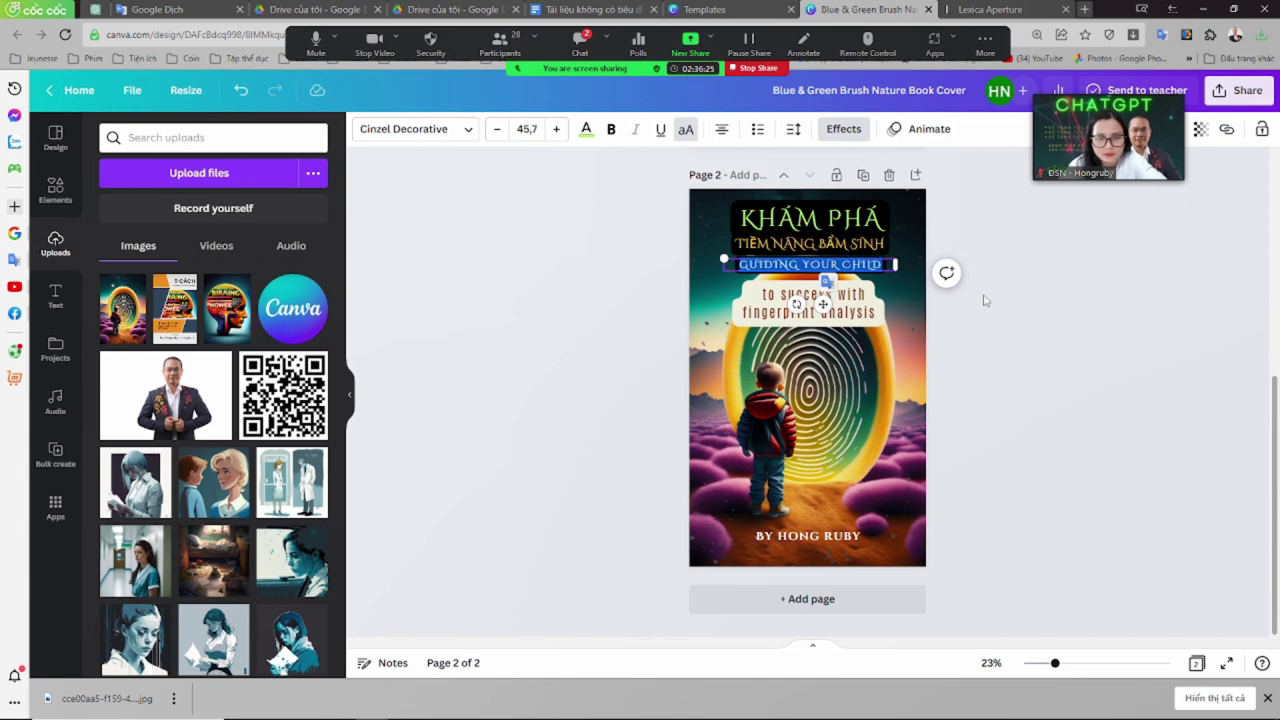
{"action": "type", "text": "D"}
{"action": "key", "text": "BackSpace"}
{"action": "type", "text": "VÀ"}
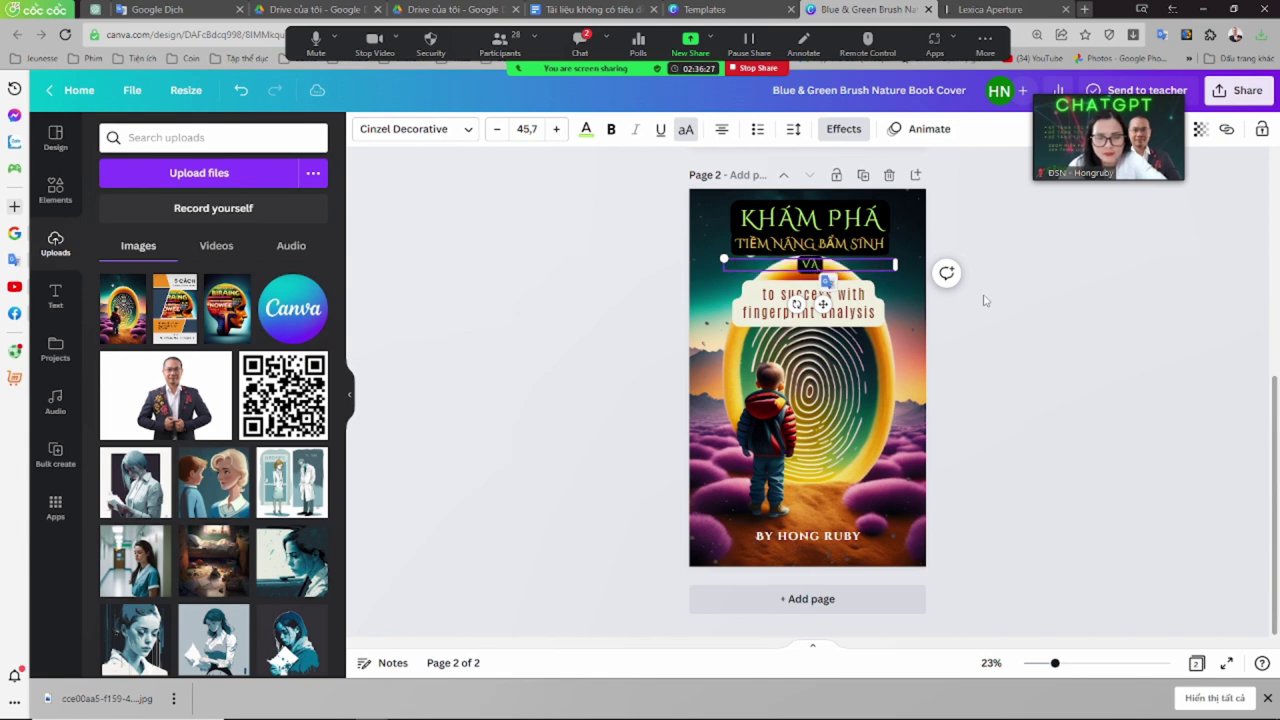
{"action": "type", "text": " ĐỊNH"}
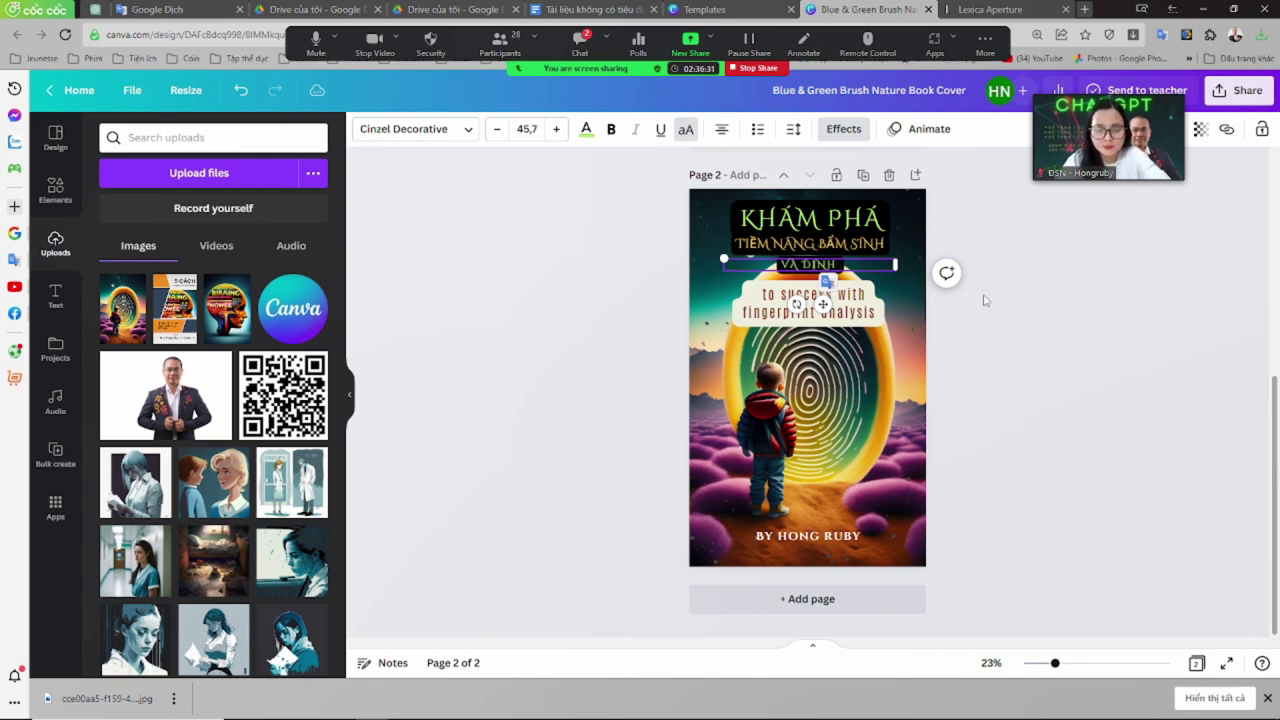
{"action": "type", "text": " HƯỚNG"}
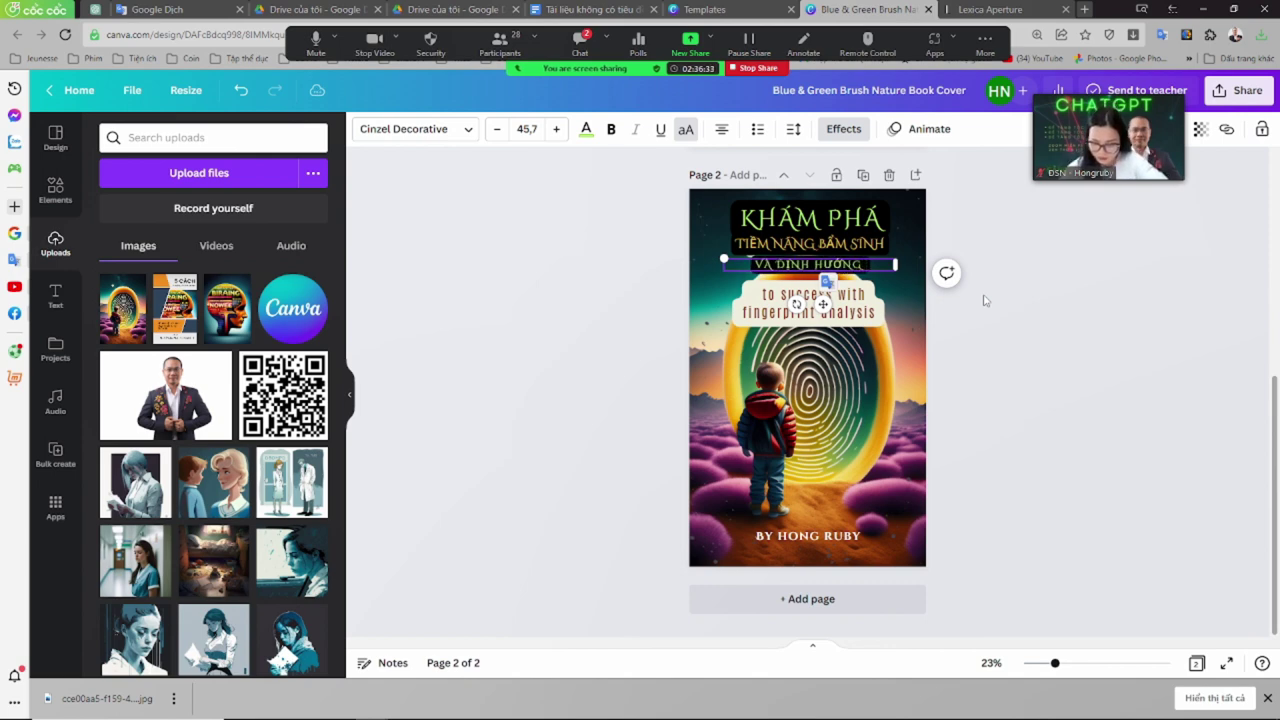
{"action": "type", "text": " CON"}
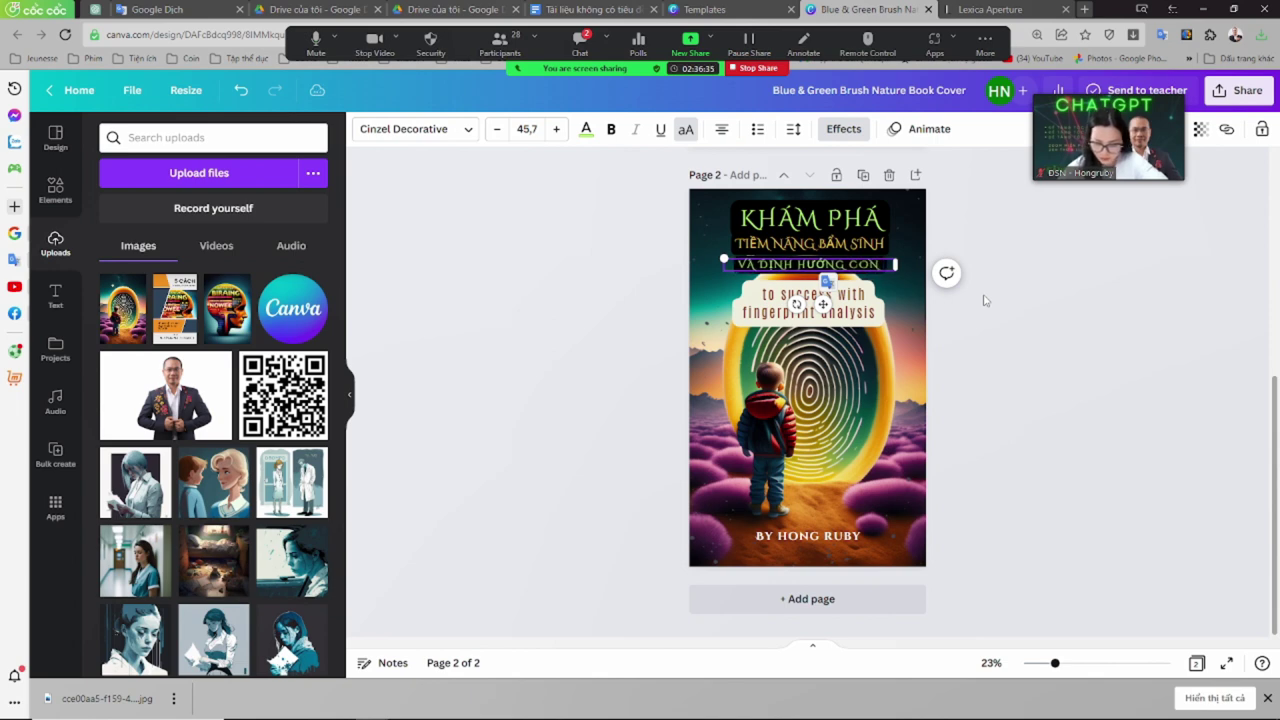
{"action": "type", "text": " BAN"}
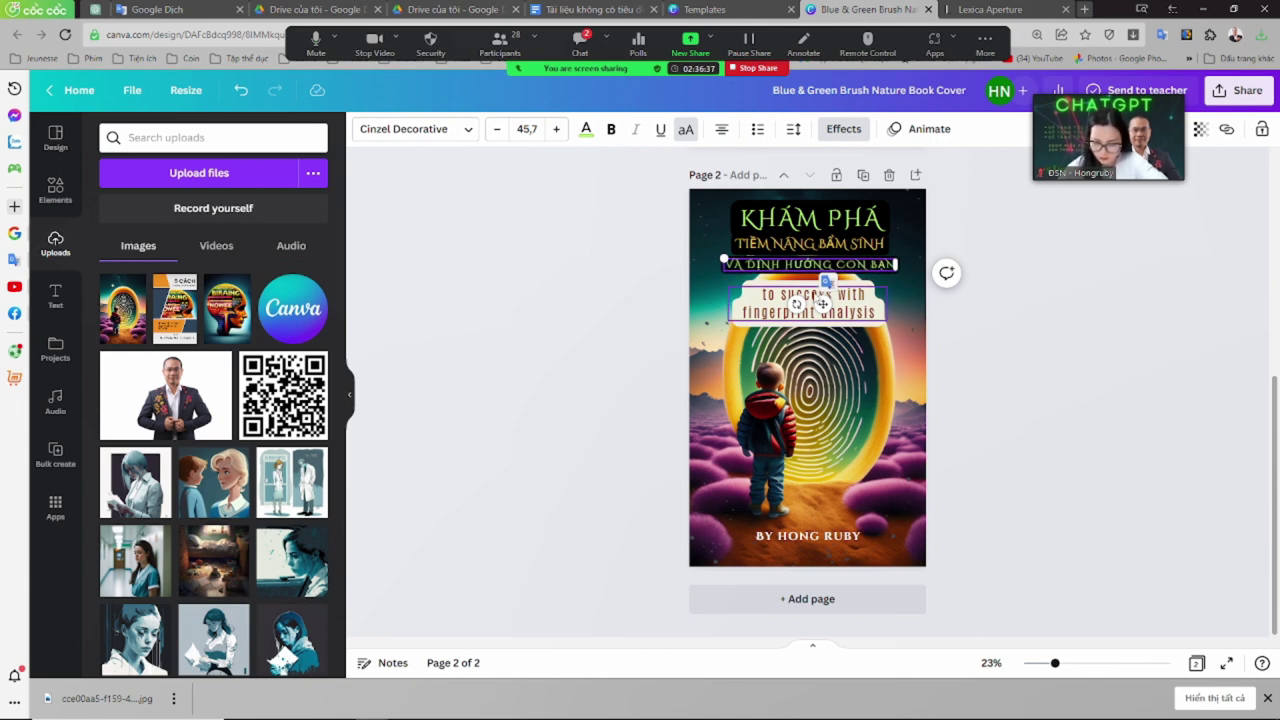
Replace the English tagline with 'ĐỂ ĐI ĐẾN THÀNH CÔNG VỚI SINH TRẮC VÂN TAY'
{"action": "left_click", "coordinate": [745, 302]}
{"action": "double_click", "coordinate": [892, 314]}
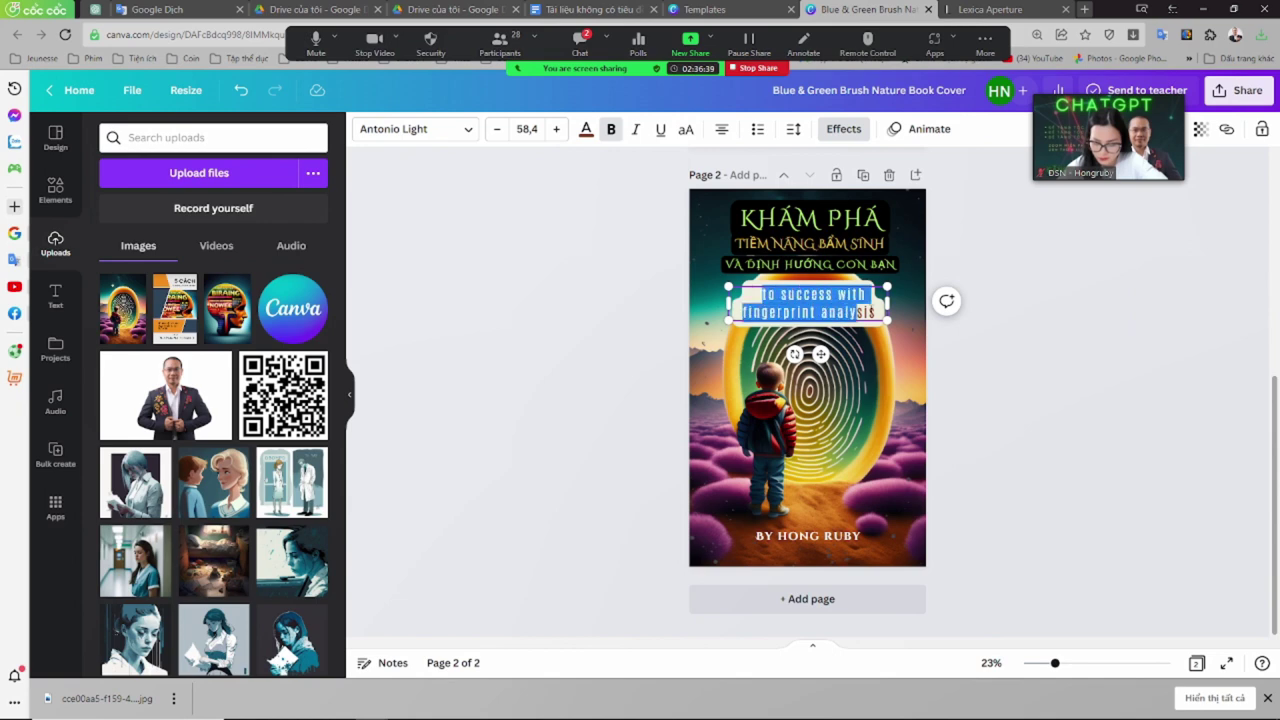
{"action": "left_click", "coordinate": [829, 305]}
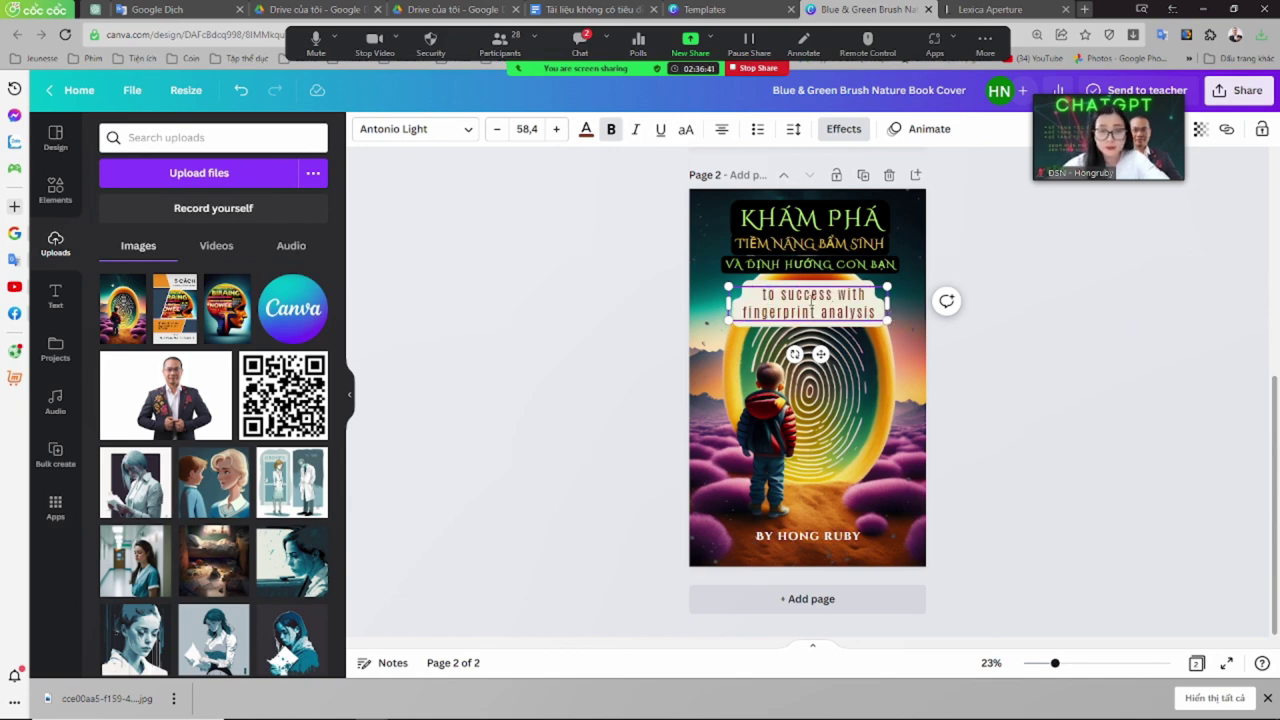
{"action": "key", "text": "ctrl+a"}
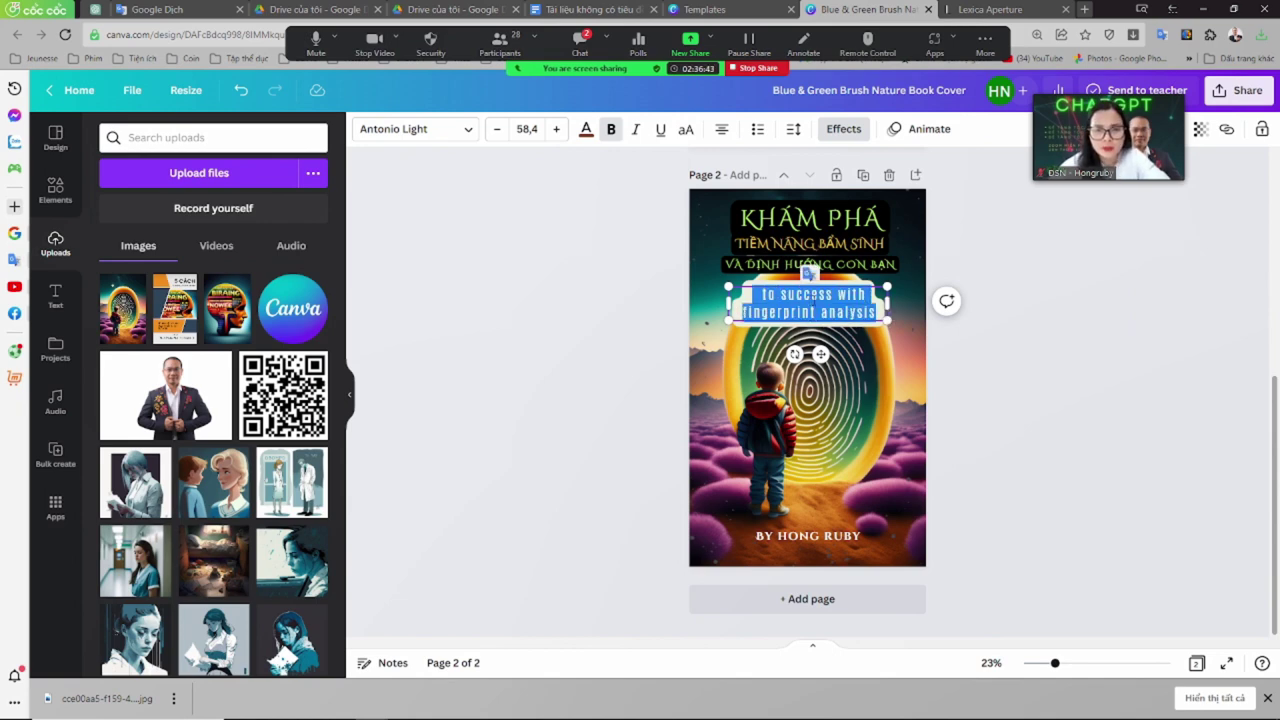
{"action": "key", "text": "BackSpace"}
{"action": "type", "text": "để"}
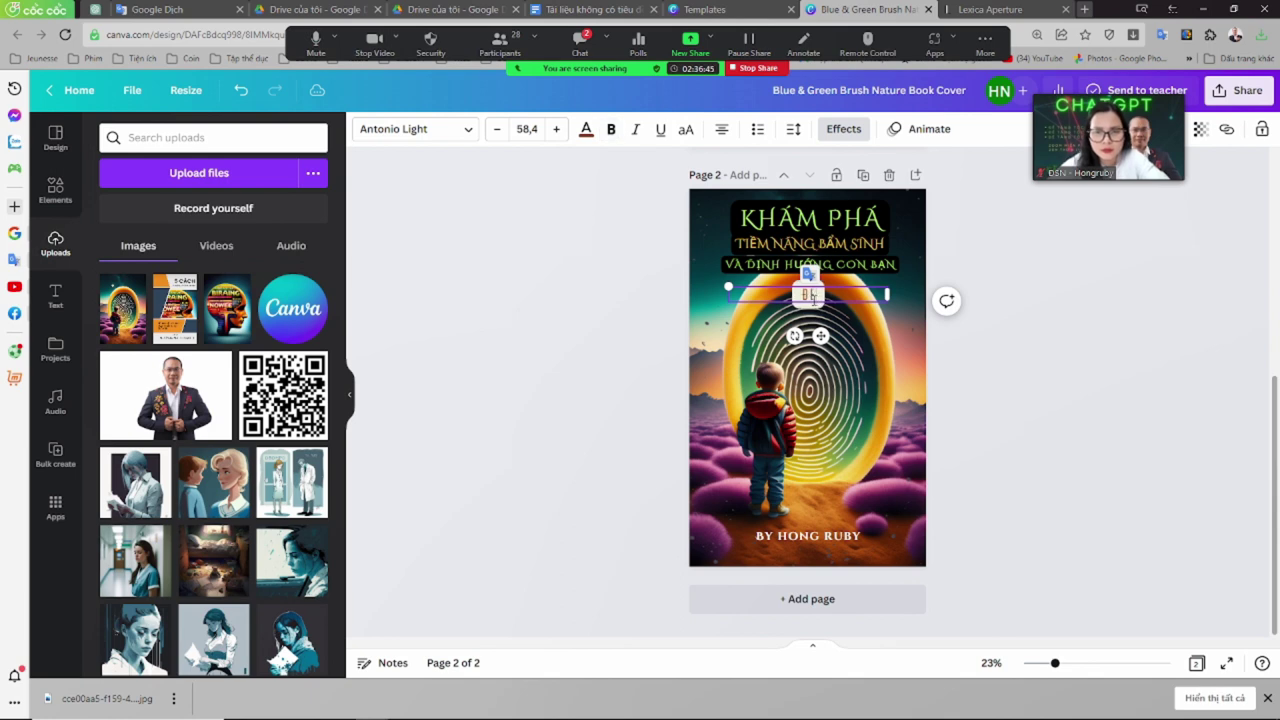
{"action": "type", "text": " đi đến"}
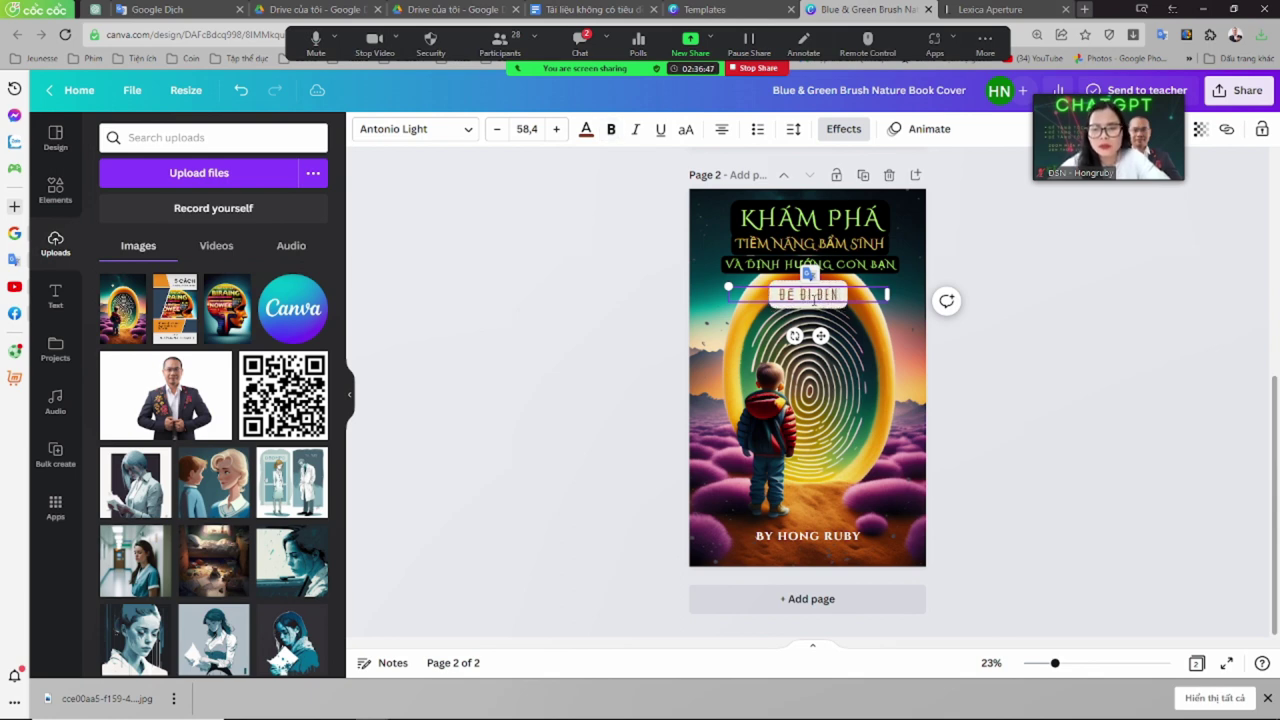
{"action": "type", "text": " thành cô"}
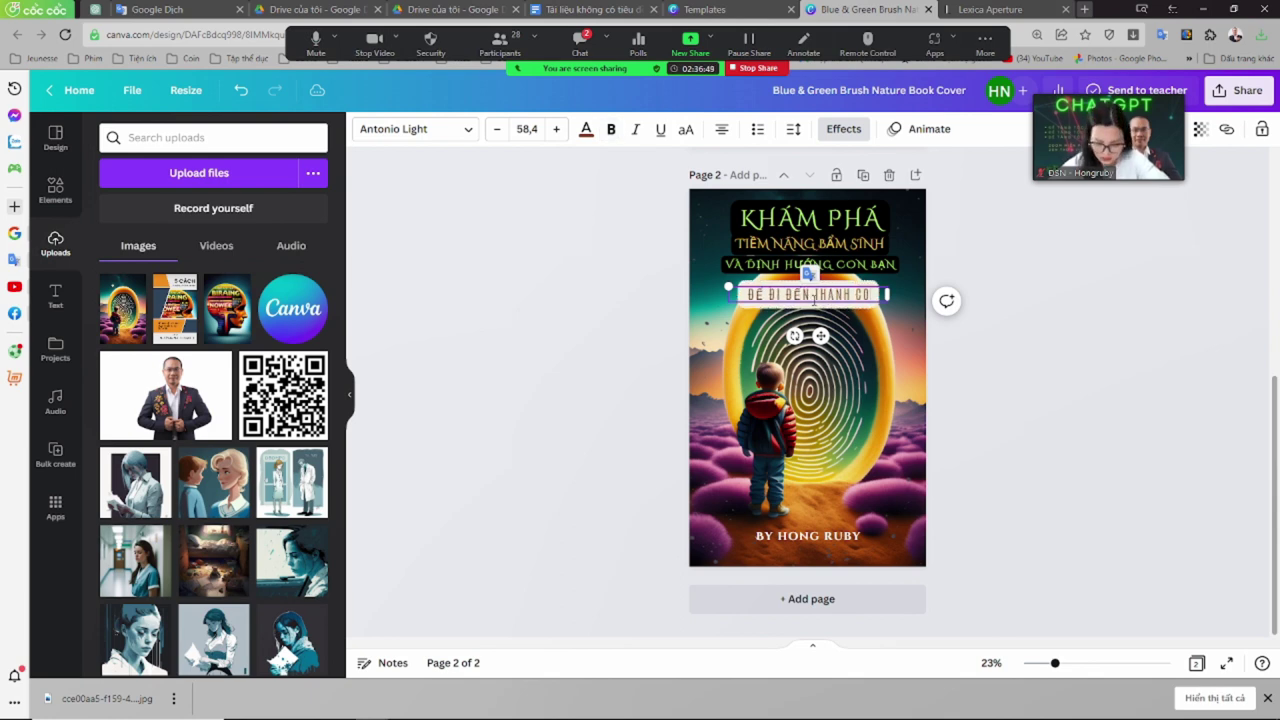
{"action": "type", "text": "ng với sin"}
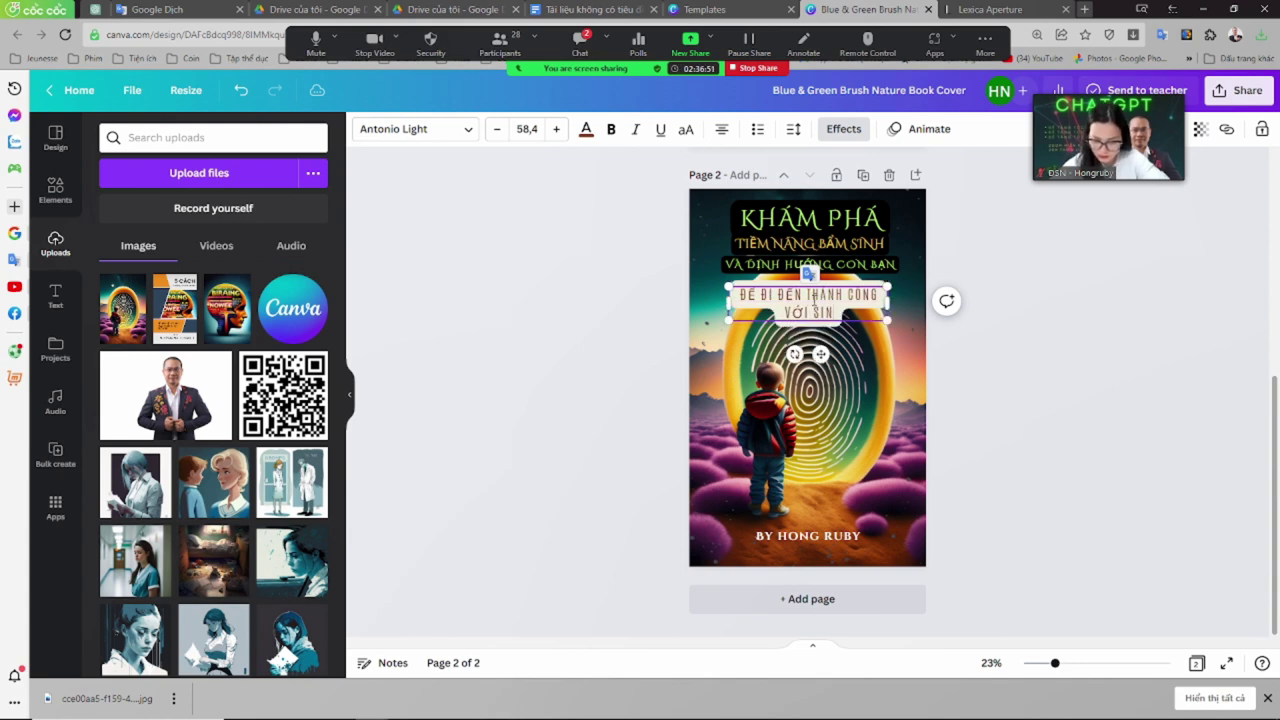
{"action": "type", "text": "h trắc h"}
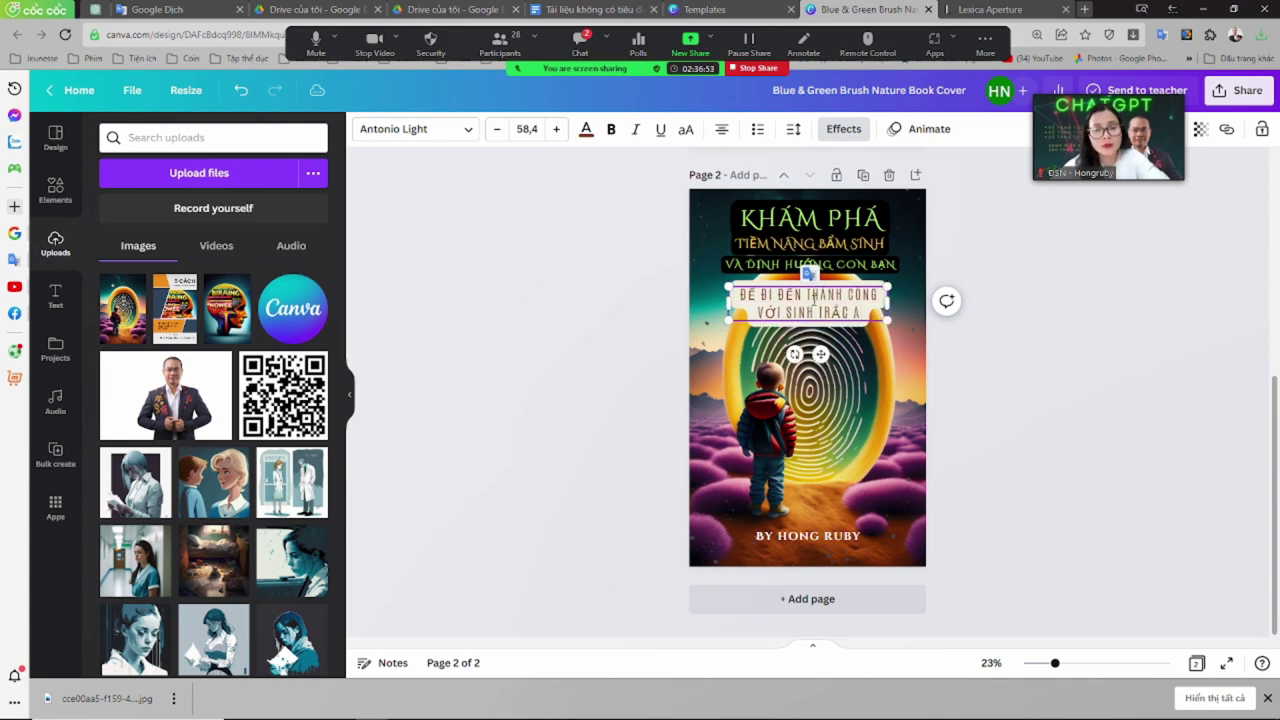
{"action": "type", "text": "ân tay"}
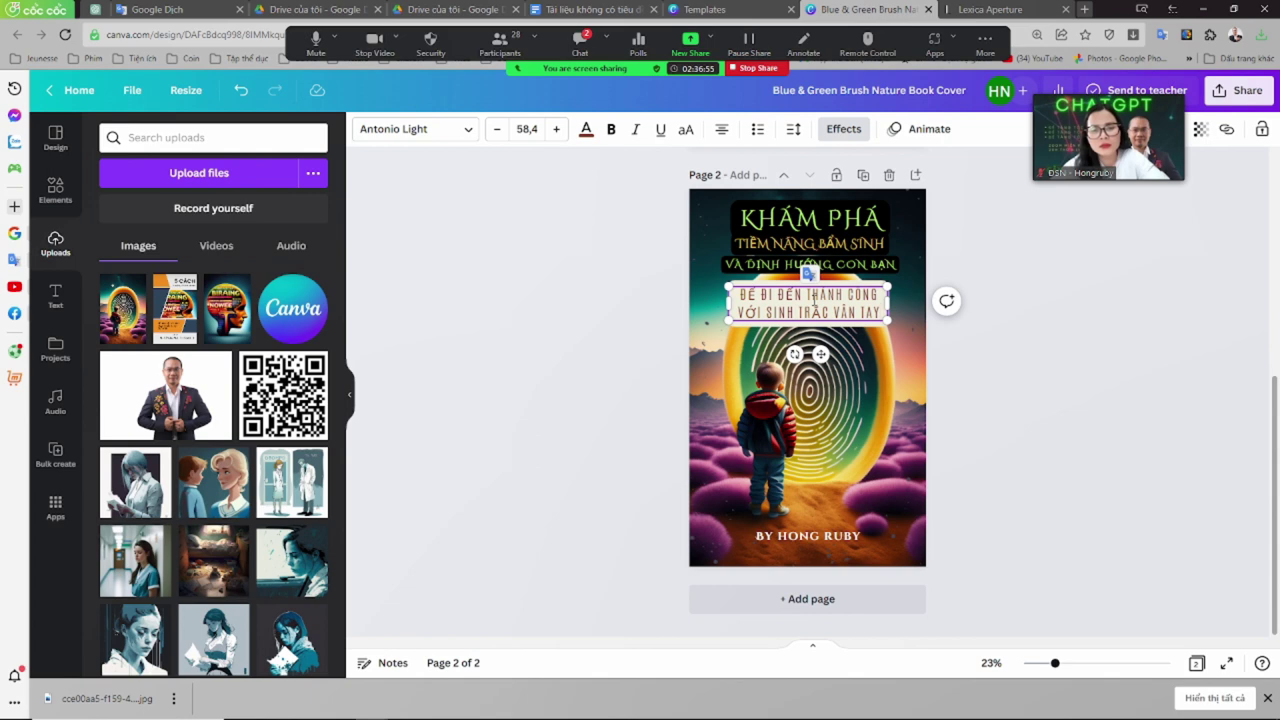
{"action": "left_click", "coordinate": [979, 400]}
Nudge the KHÁM PHÁ title slightly, then pick the TIỀM NĂNG BẨM SINH line to change its font
{"action": "left_click", "coordinate": [812, 212]}
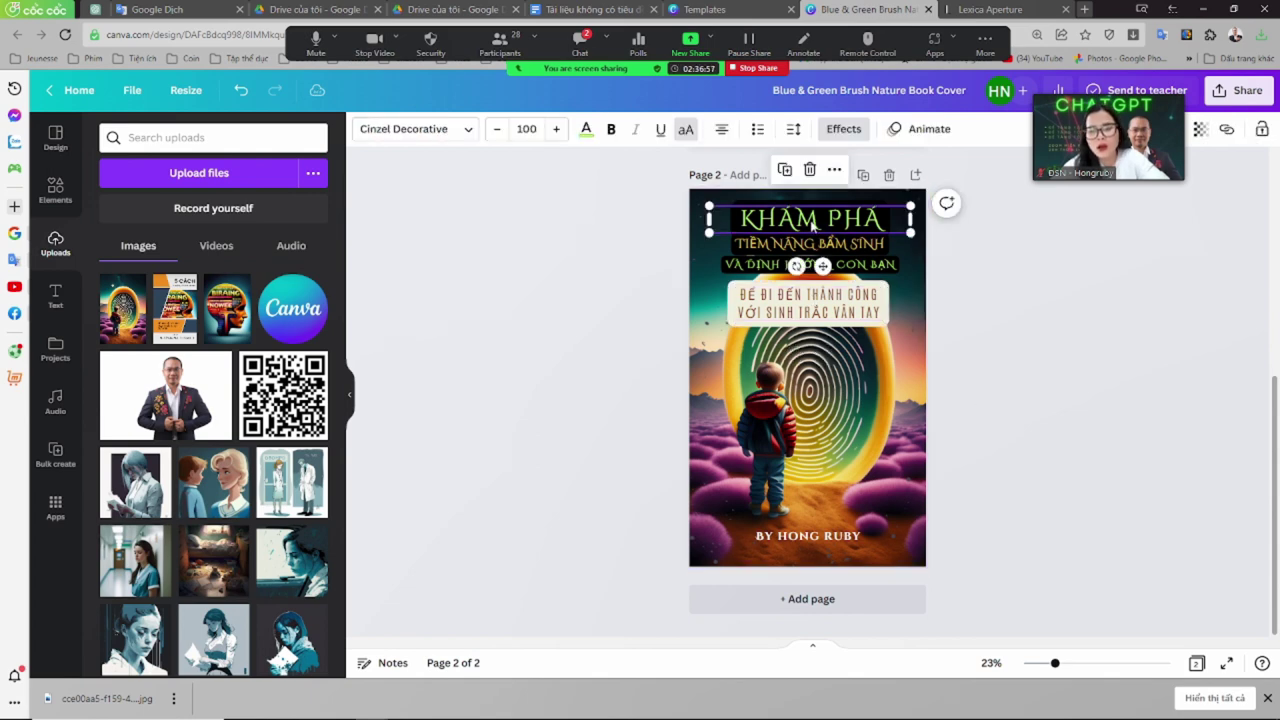
{"action": "left_click_drag", "start_coordinate": [815, 218], "coordinate": [812, 222]}
{"action": "left_click", "coordinate": [1022, 341]}
{"action": "scroll", "coordinate": [808, 212], "scroll_direction": "up", "scroll_amount": 5}
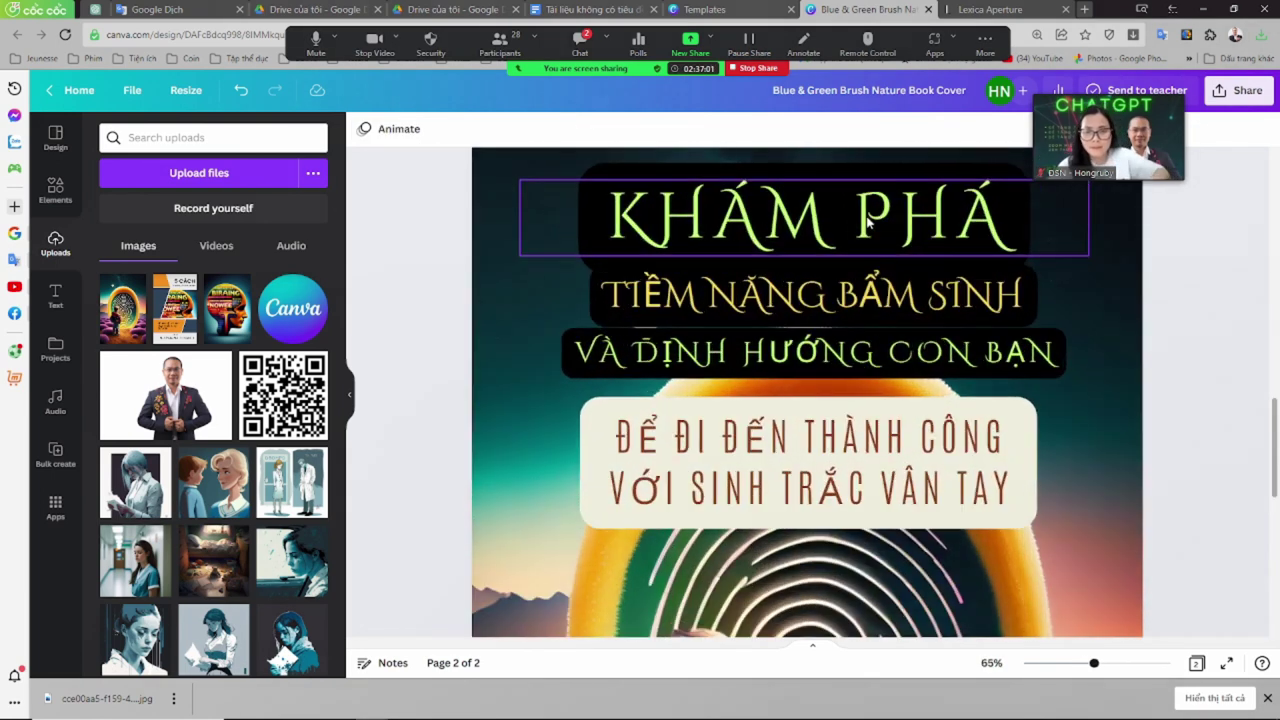
{"action": "left_click", "coordinate": [896, 313]}
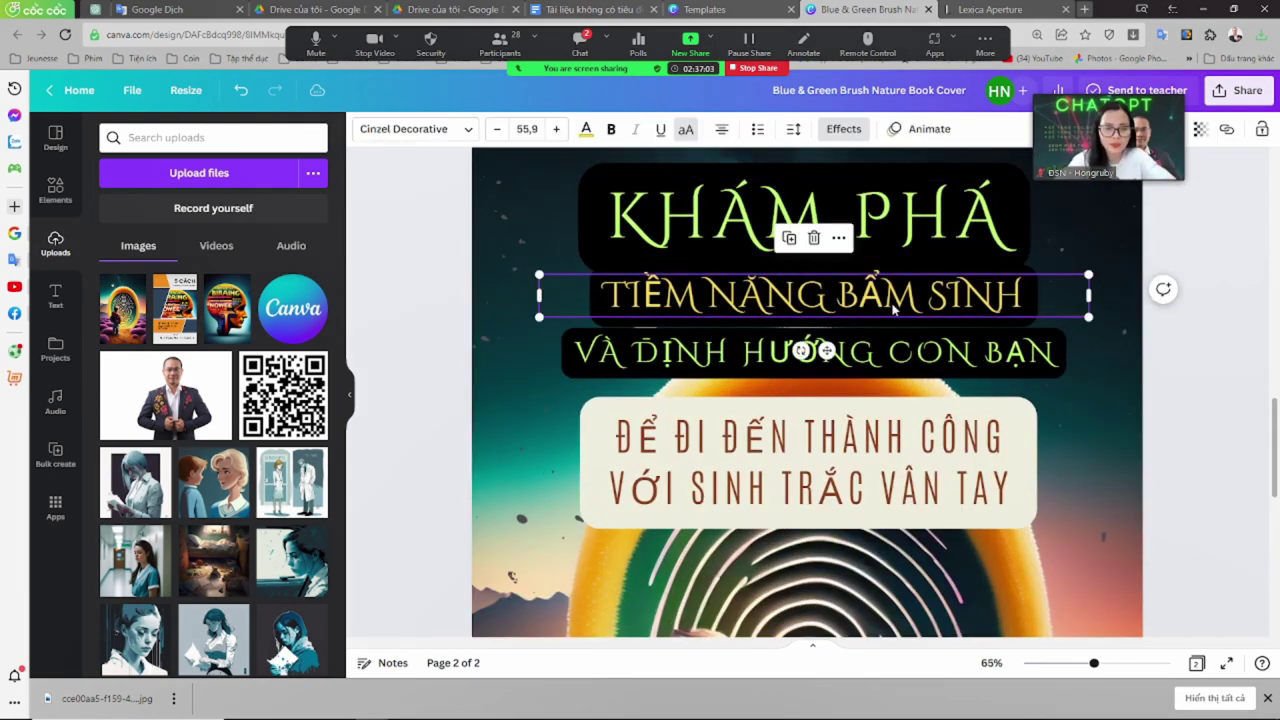
{"action": "left_click", "coordinate": [466, 130]}
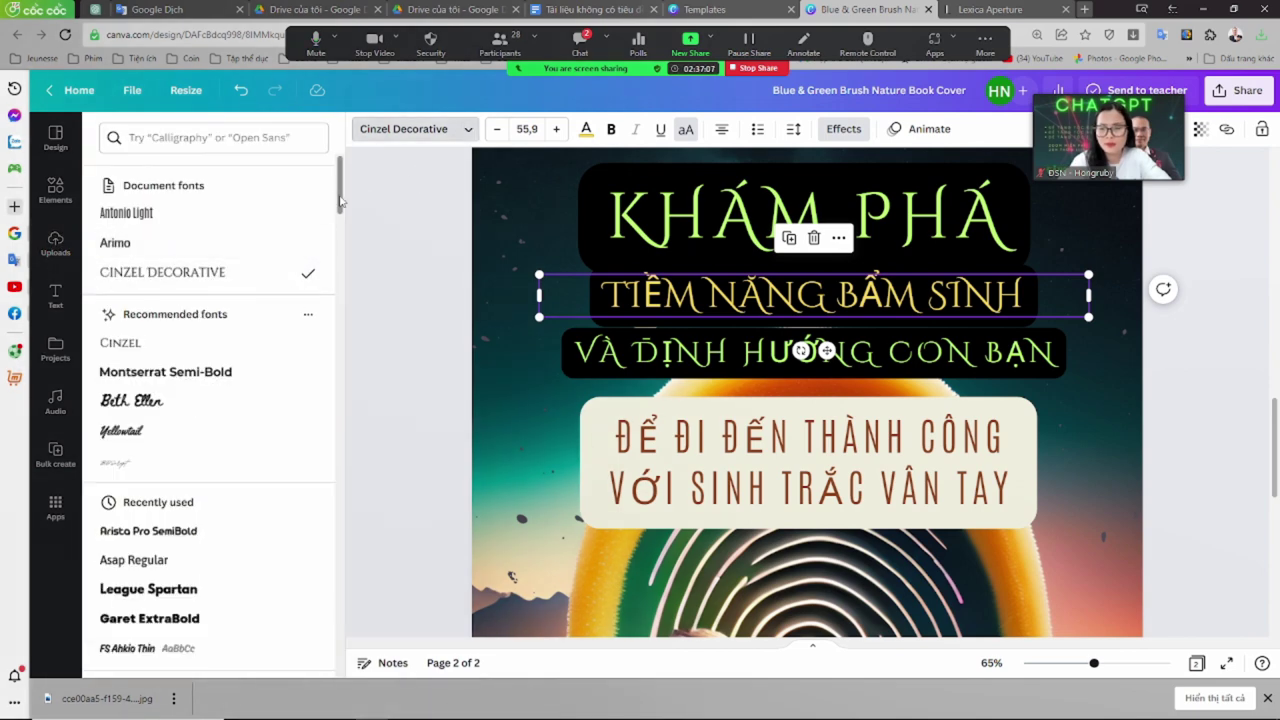
Try several fonts on the TIỀM NĂNG BẨM SINH line and settle on Asap Regular
{"action": "scroll", "coordinate": [340, 203], "scroll_direction": "down", "scroll_amount": 4}
{"action": "scroll", "coordinate": [343, 190], "scroll_direction": "up", "scroll_amount": 4}
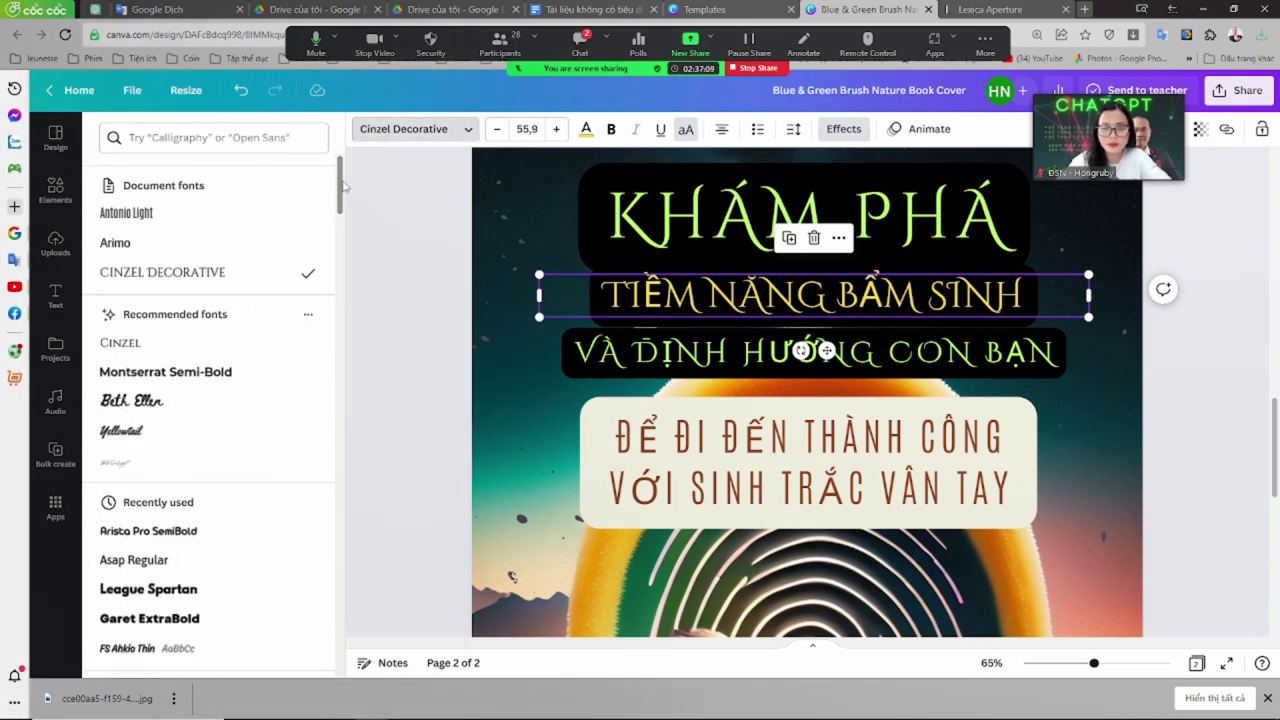
{"action": "left_click", "coordinate": [214, 400]}
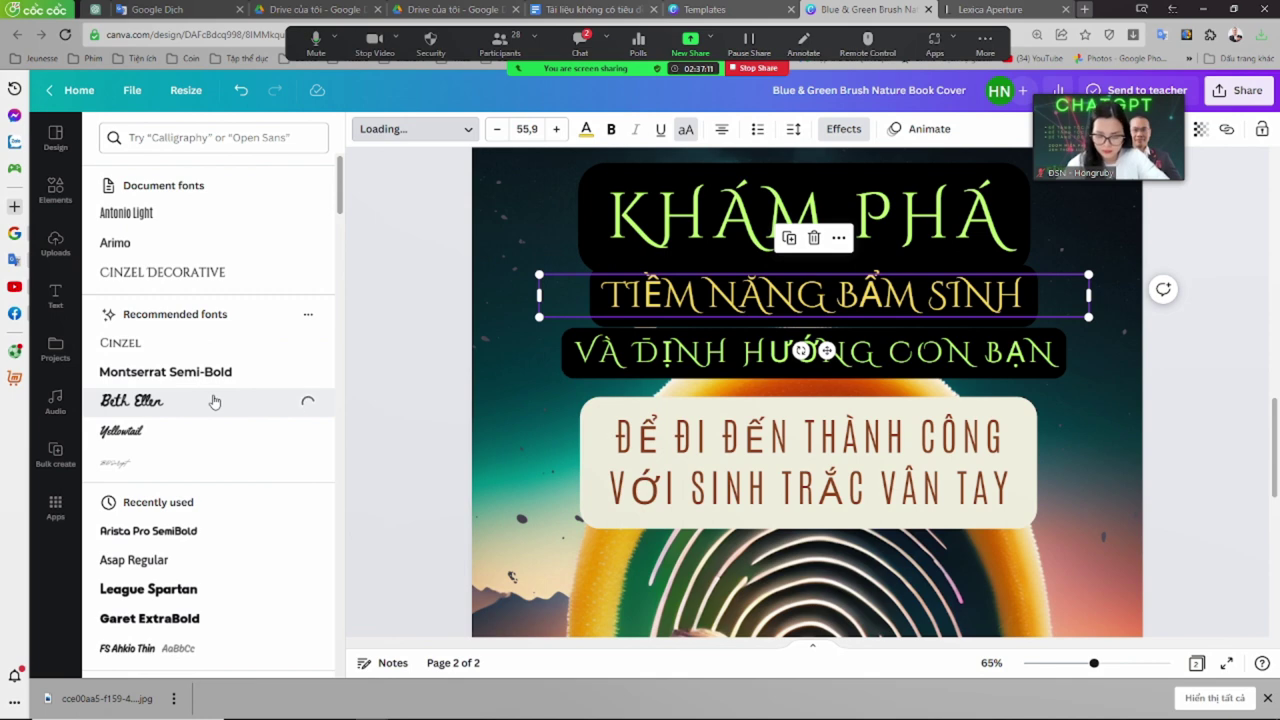
{"action": "left_click", "coordinate": [196, 431]}
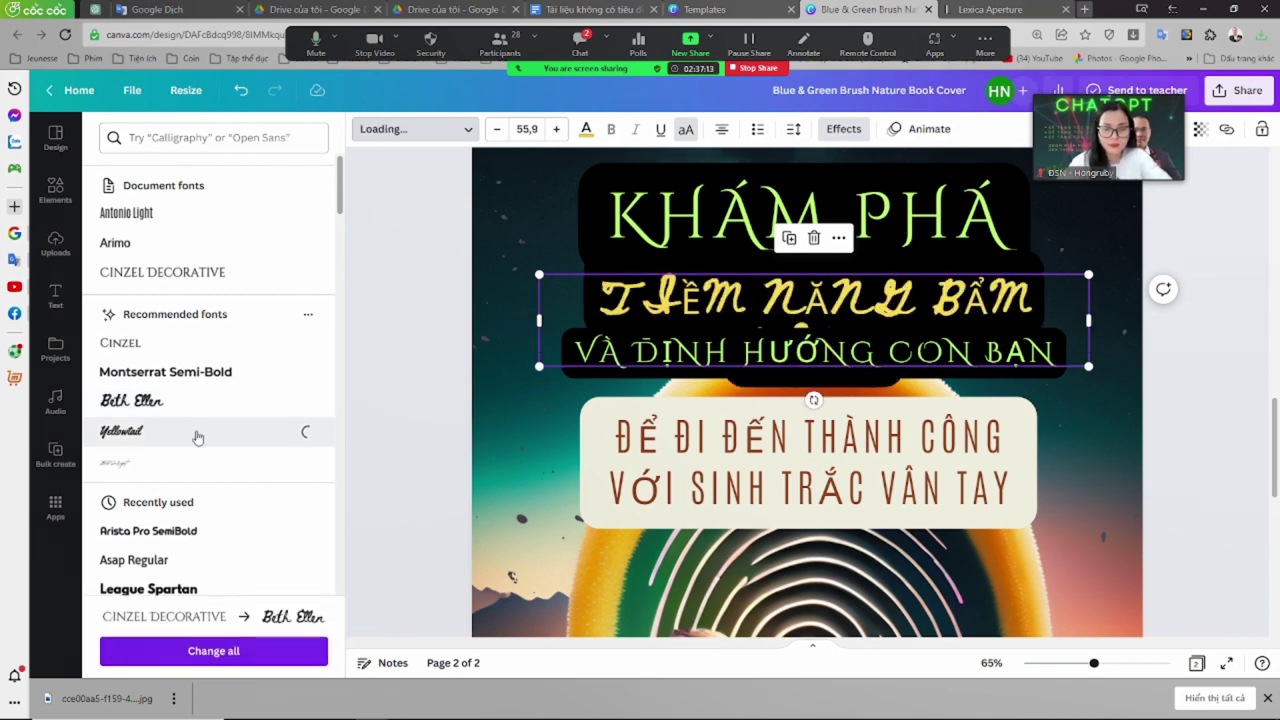
{"action": "left_click", "coordinate": [200, 350]}
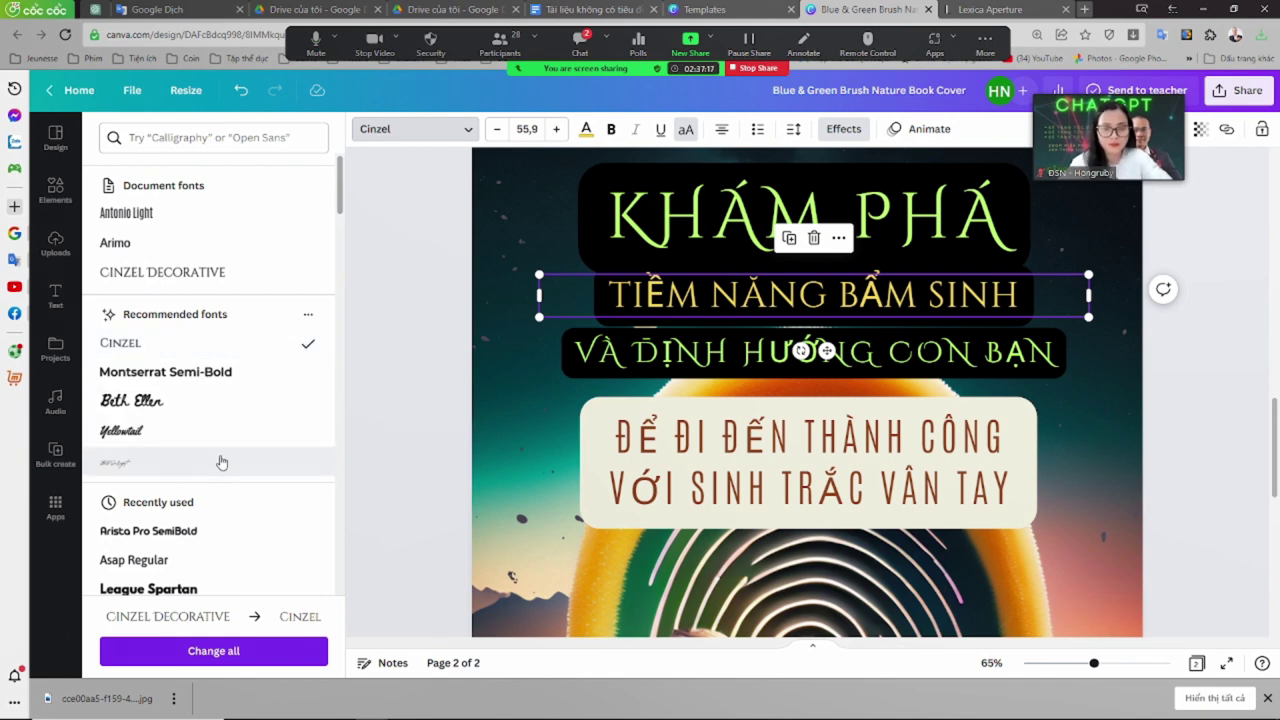
{"action": "left_click", "coordinate": [205, 532]}
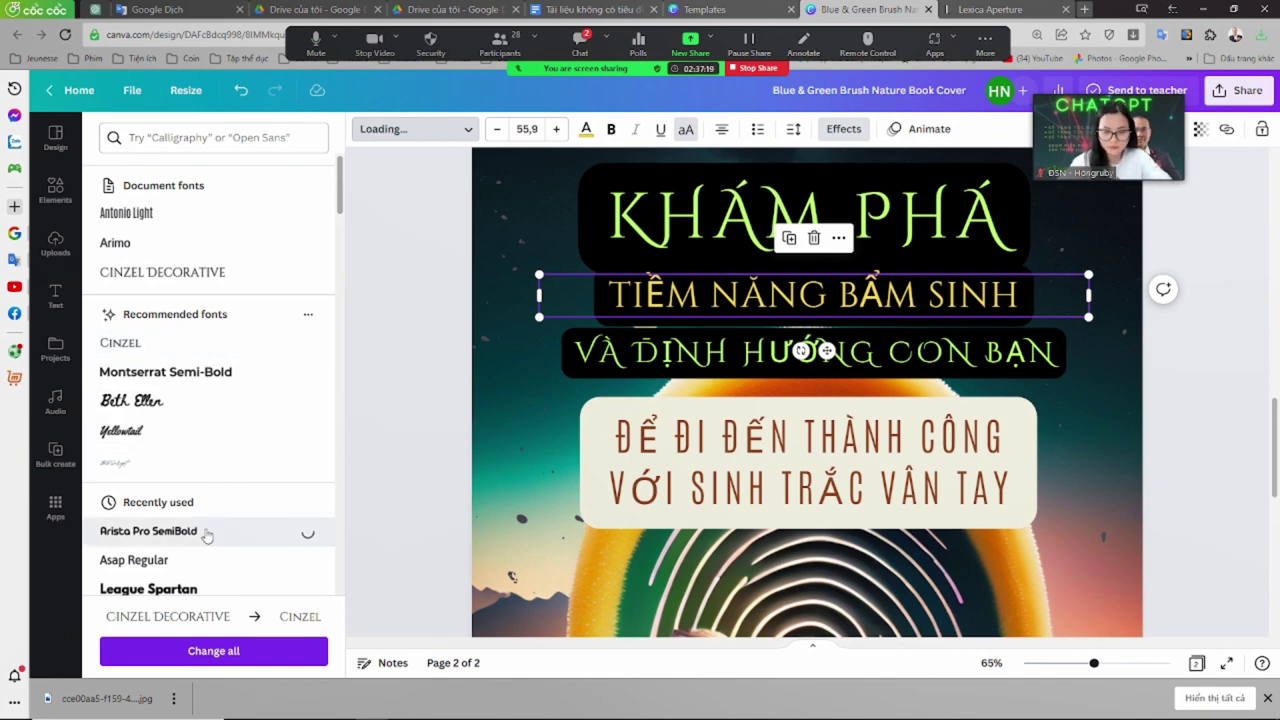
{"action": "left_click", "coordinate": [206, 562]}
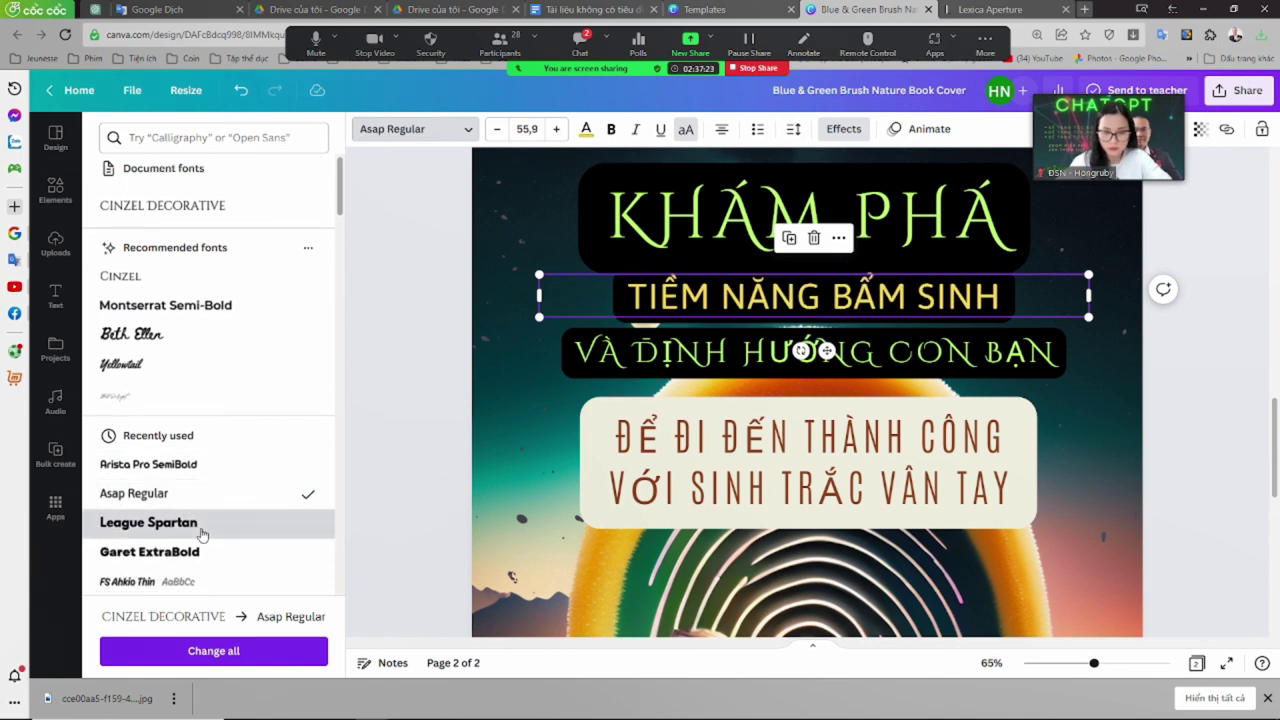
{"action": "left_click", "coordinate": [201, 533]}
{"action": "left_click", "coordinate": [205, 553]}
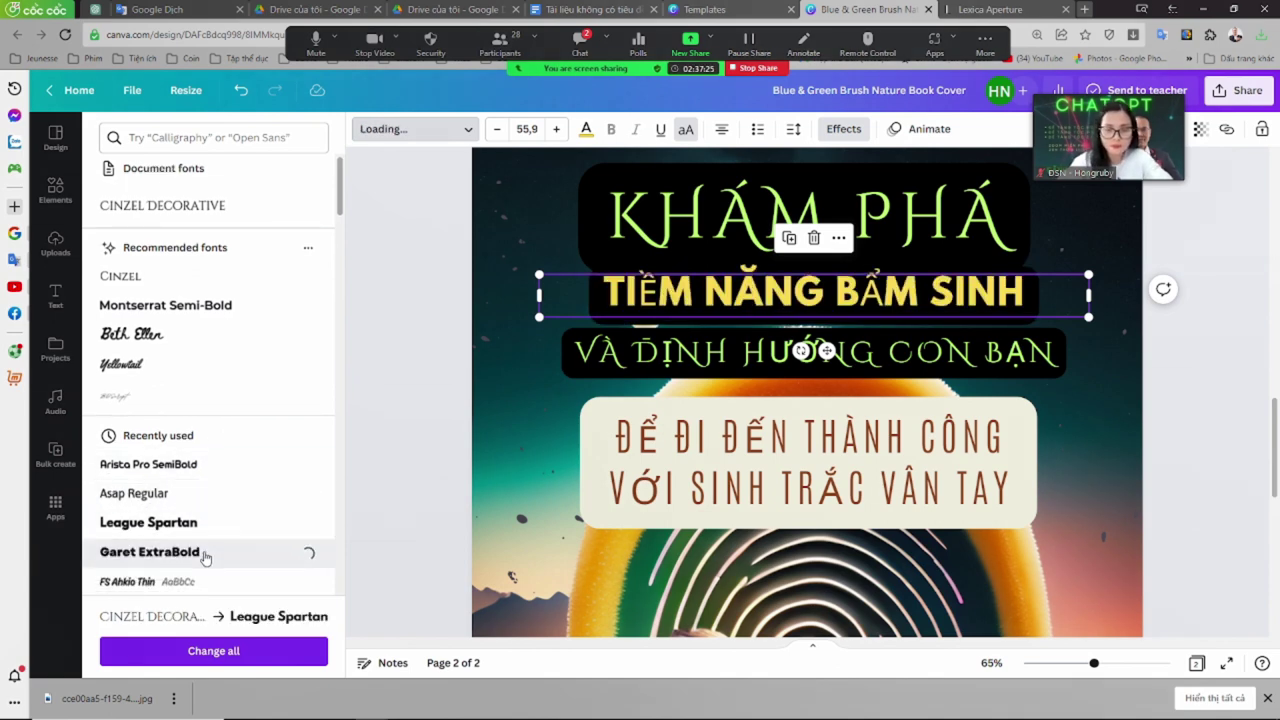
{"action": "left_click", "coordinate": [205, 524]}
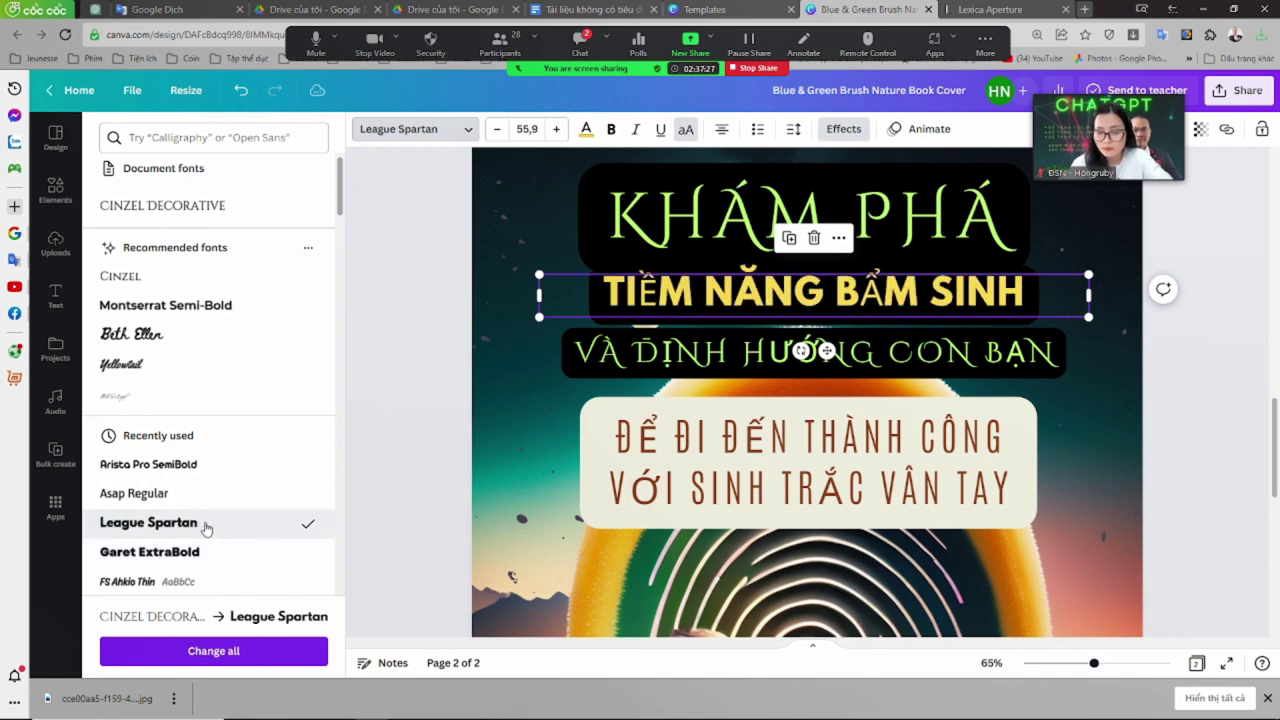
{"action": "left_click", "coordinate": [199, 496]}
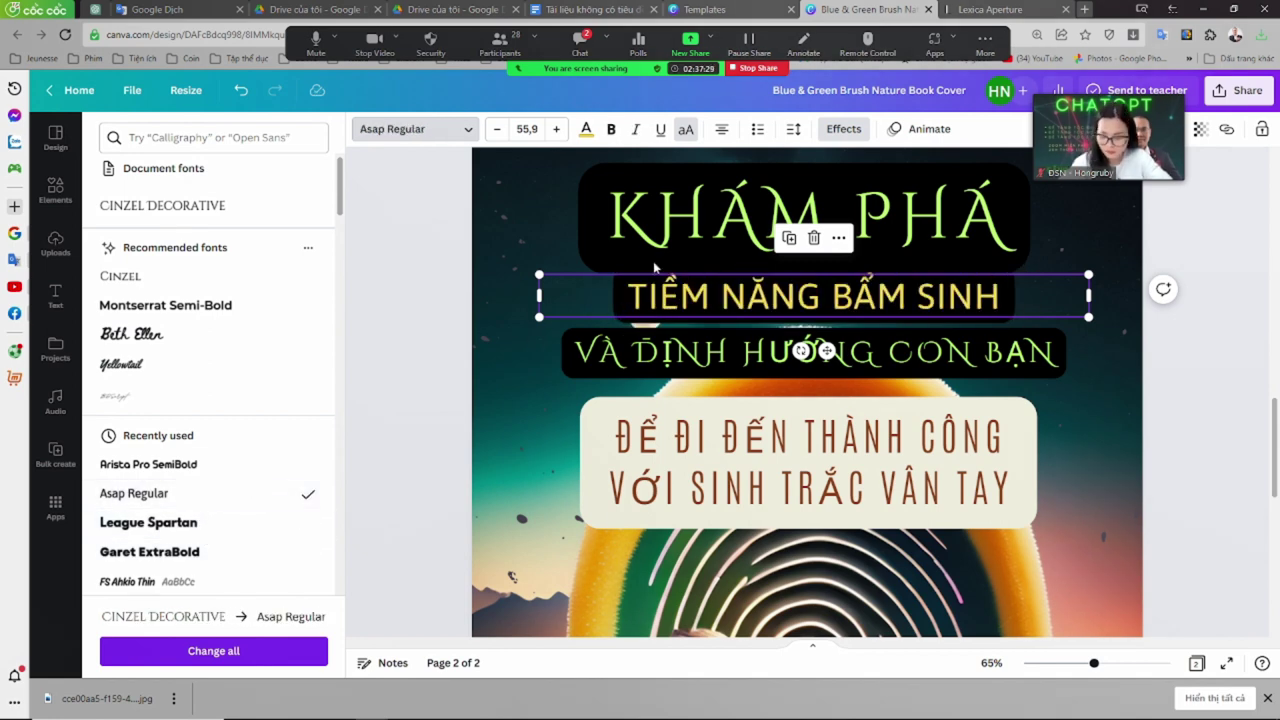
Bold TIỀM NĂNG BẨM SINH and set the KHÁM PHÁ title in Playfair Display Black
{"action": "left_click", "coordinate": [611, 129]}
{"action": "left_click", "coordinate": [748, 195]}
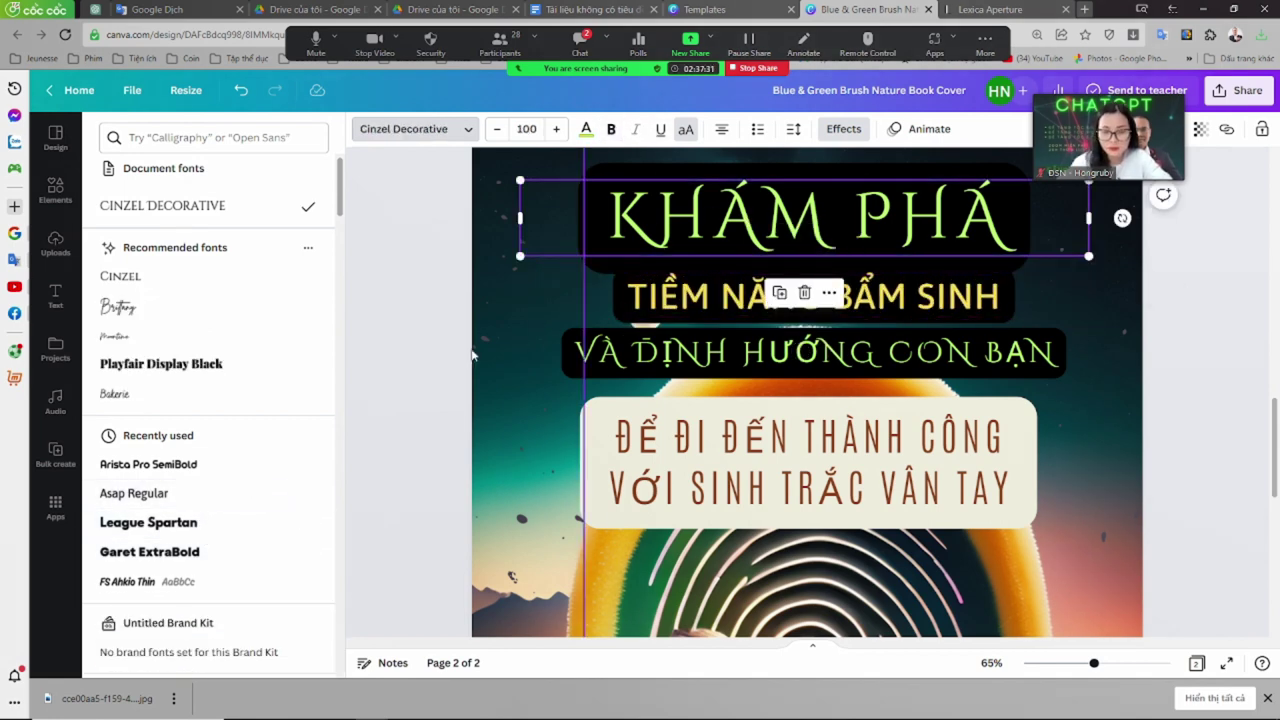
{"action": "left_click", "coordinate": [755, 305]}
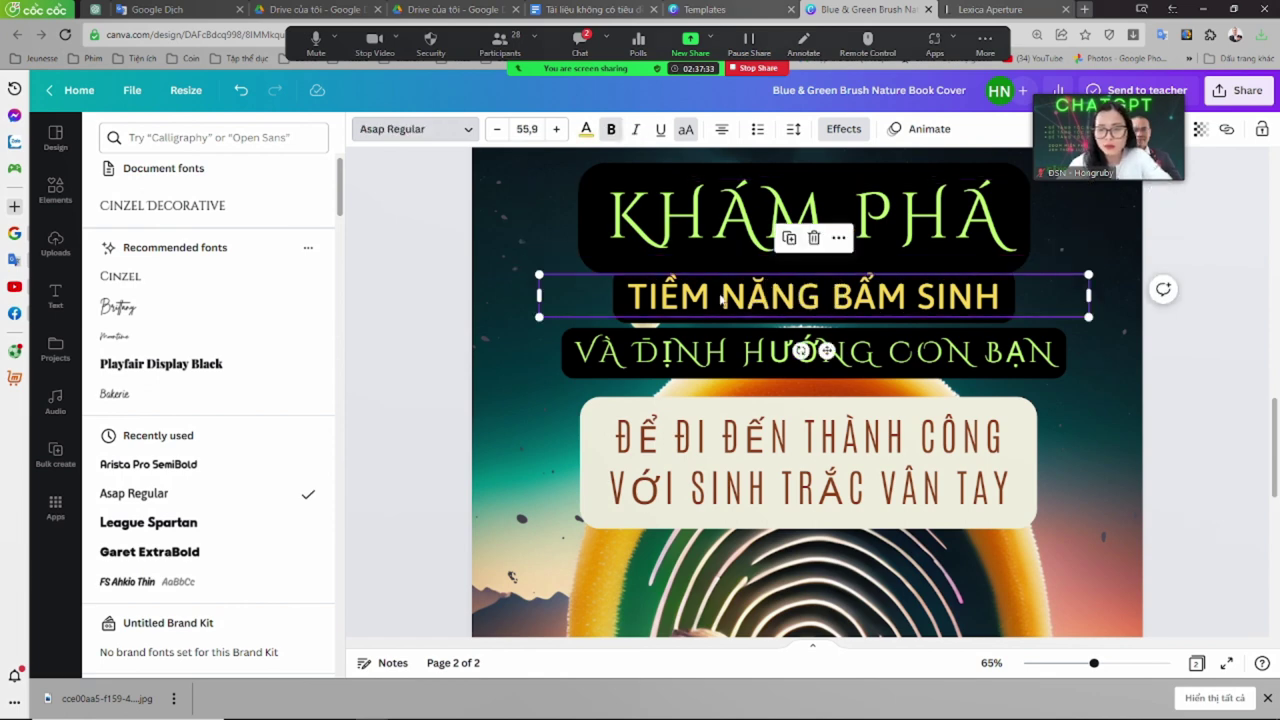
{"action": "left_click", "coordinate": [720, 298]}
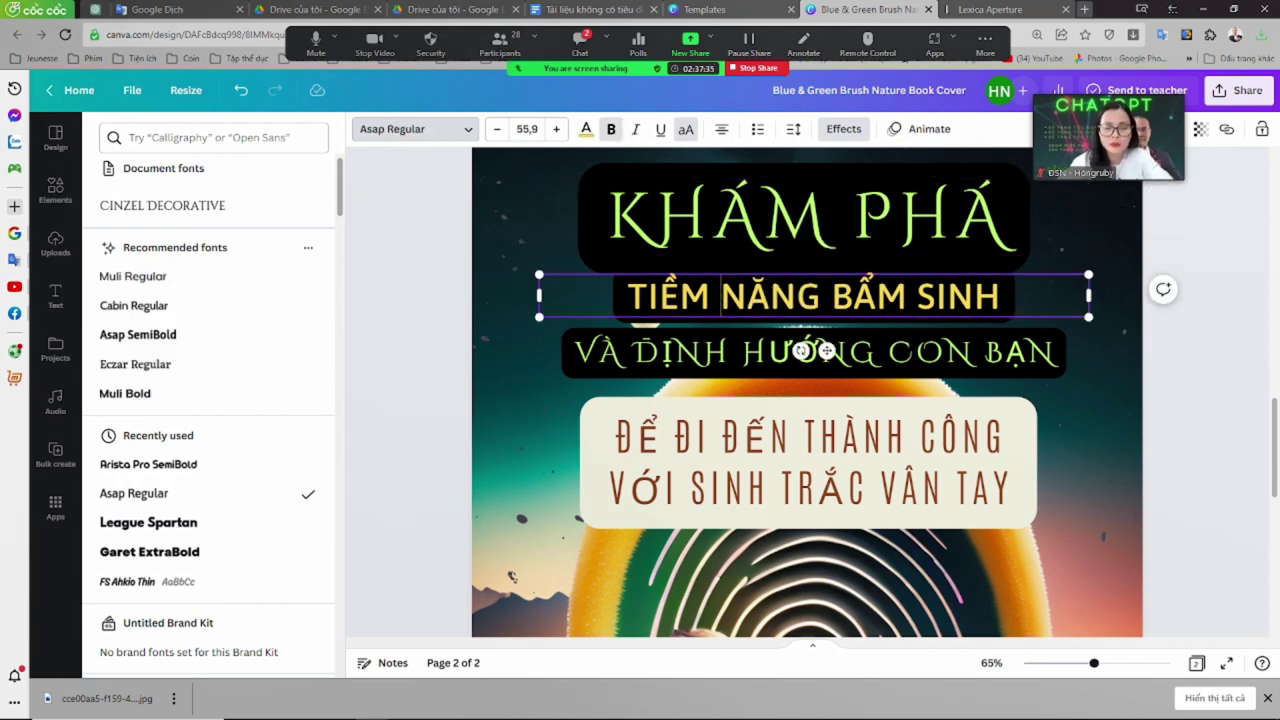
{"action": "left_click", "coordinate": [743, 236]}
{"action": "left_click", "coordinate": [184, 377]}
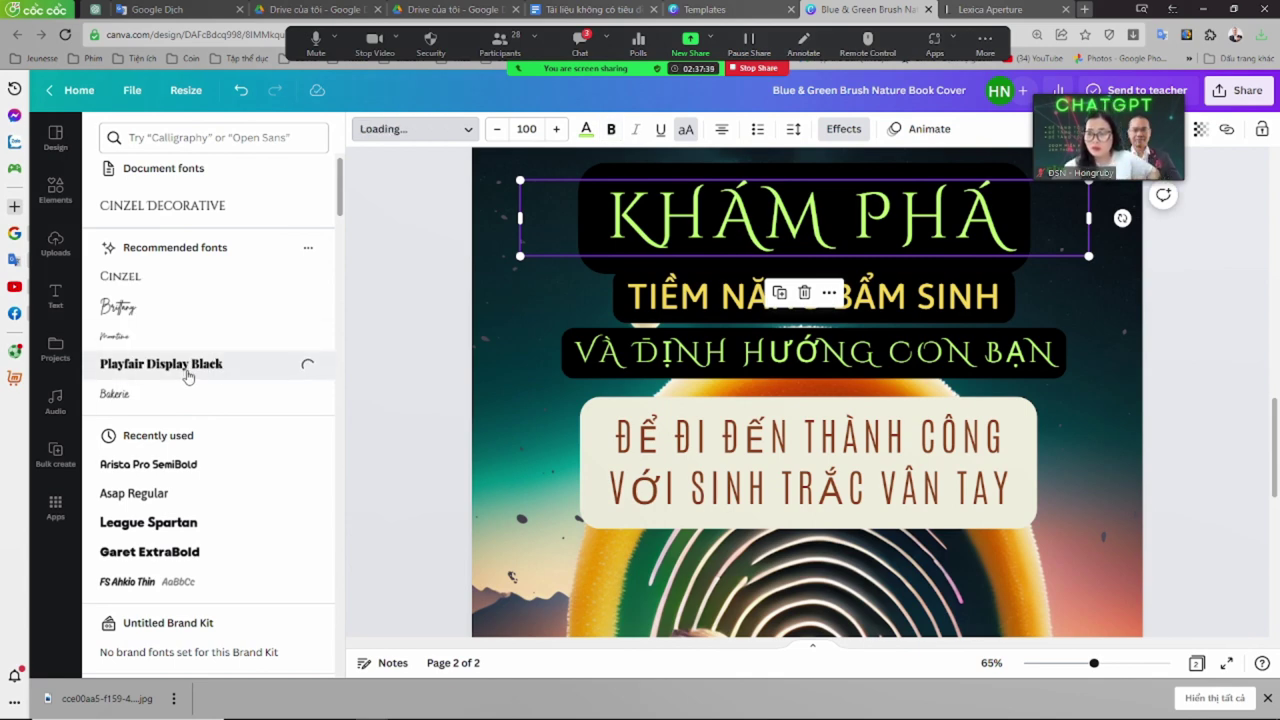
Move the TIỀM NĂNG BẨM SINH line up slightly
{"action": "left_click", "coordinate": [676, 310]}
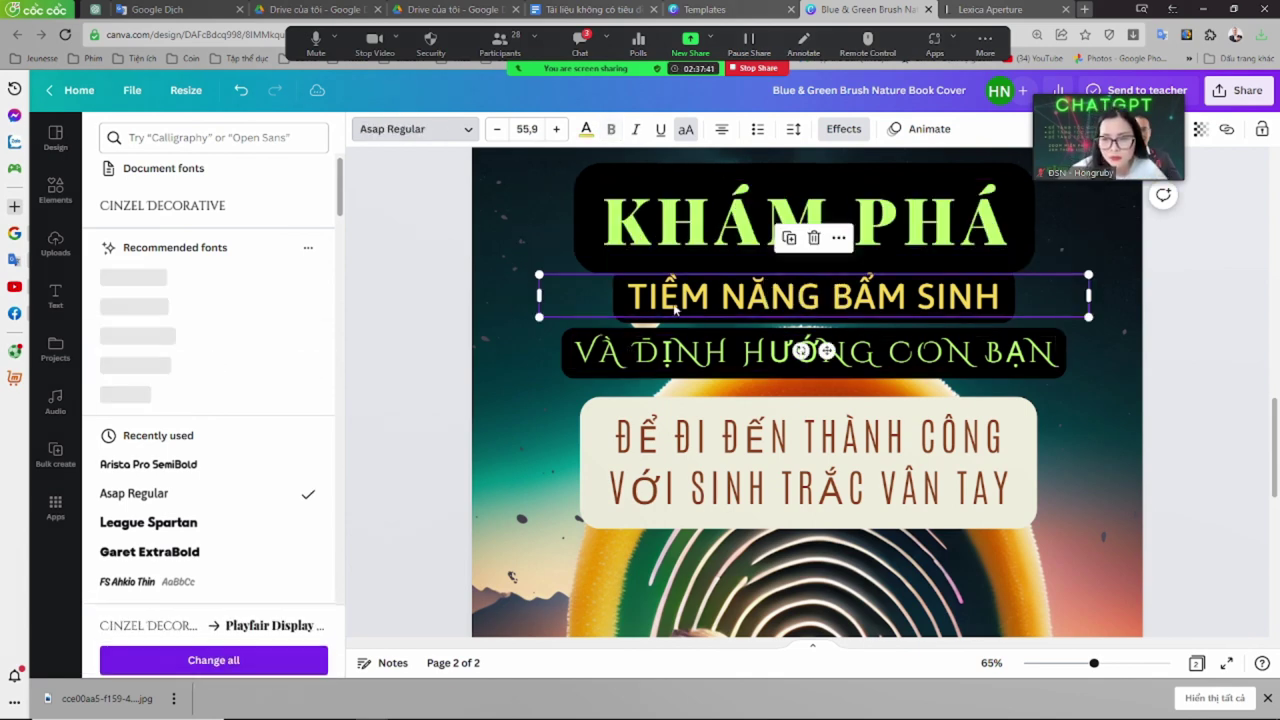
{"action": "left_click_drag", "start_coordinate": [676, 310], "coordinate": [676, 303]}
{"action": "left_click", "coordinate": [668, 349]}
Move VÀ ĐỊNH HƯỚNG CON BẠN up, and set it and the cream subtitle in Montserrat Semi-Bold
{"action": "left_click_drag", "start_coordinate": [668, 349], "coordinate": [668, 335]}
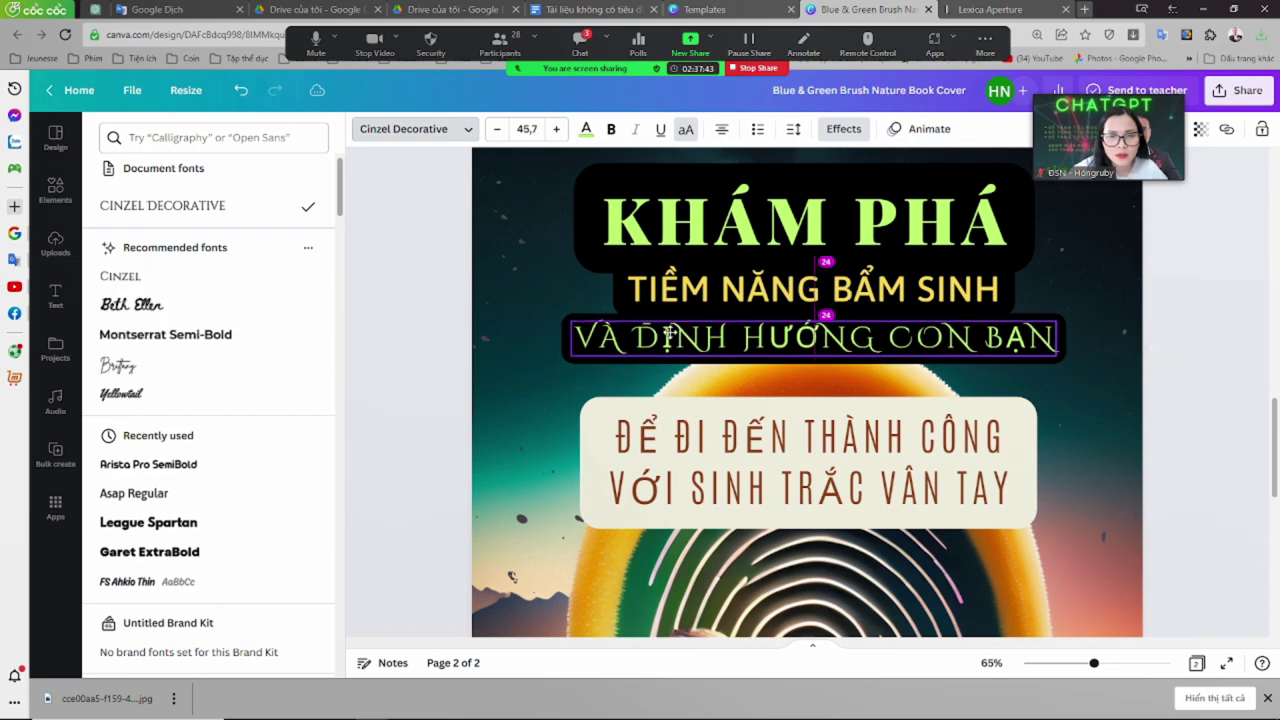
{"action": "left_click", "coordinate": [220, 335]}
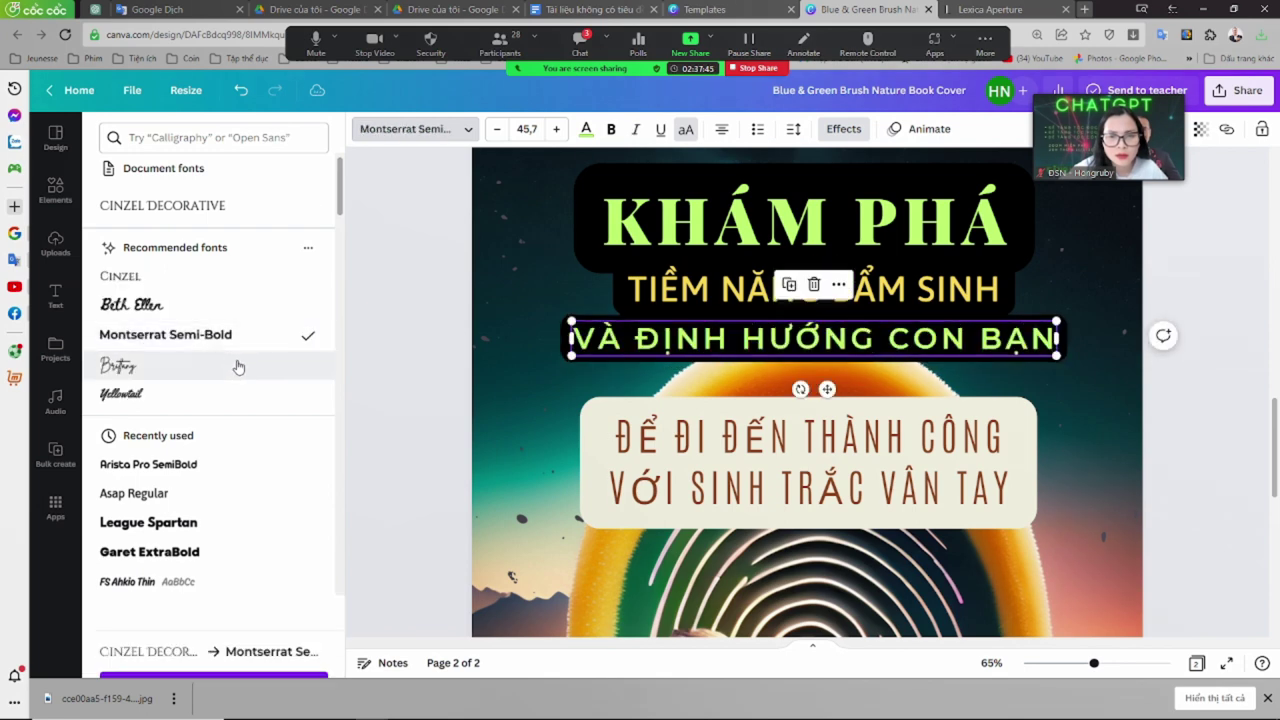
{"action": "key", "text": "Tab"}
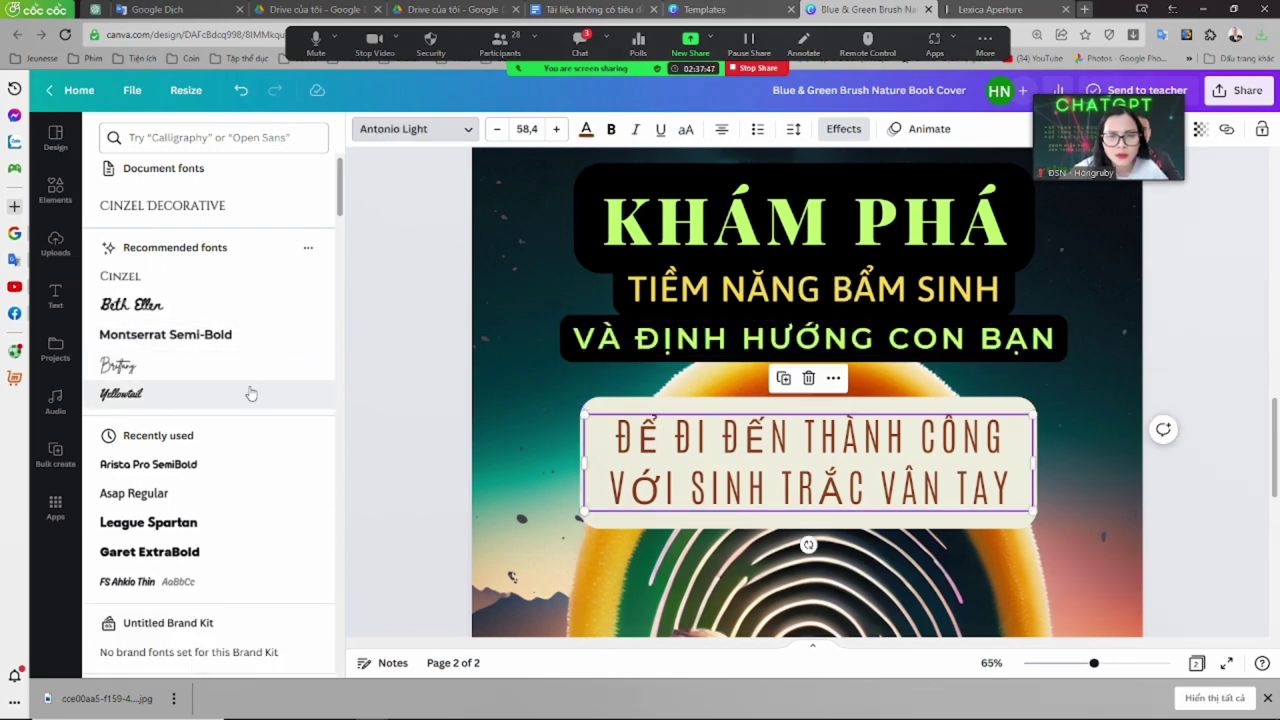
{"action": "left_click", "coordinate": [220, 336]}
{"action": "mouse_move", "coordinate": [743, 469]}
{"action": "left_mouse_down"}
{"action": "mouse_move", "coordinate": [740, 425]}
{"action": "mouse_move", "coordinate": [738, 469]}
{"action": "left_mouse_up"}
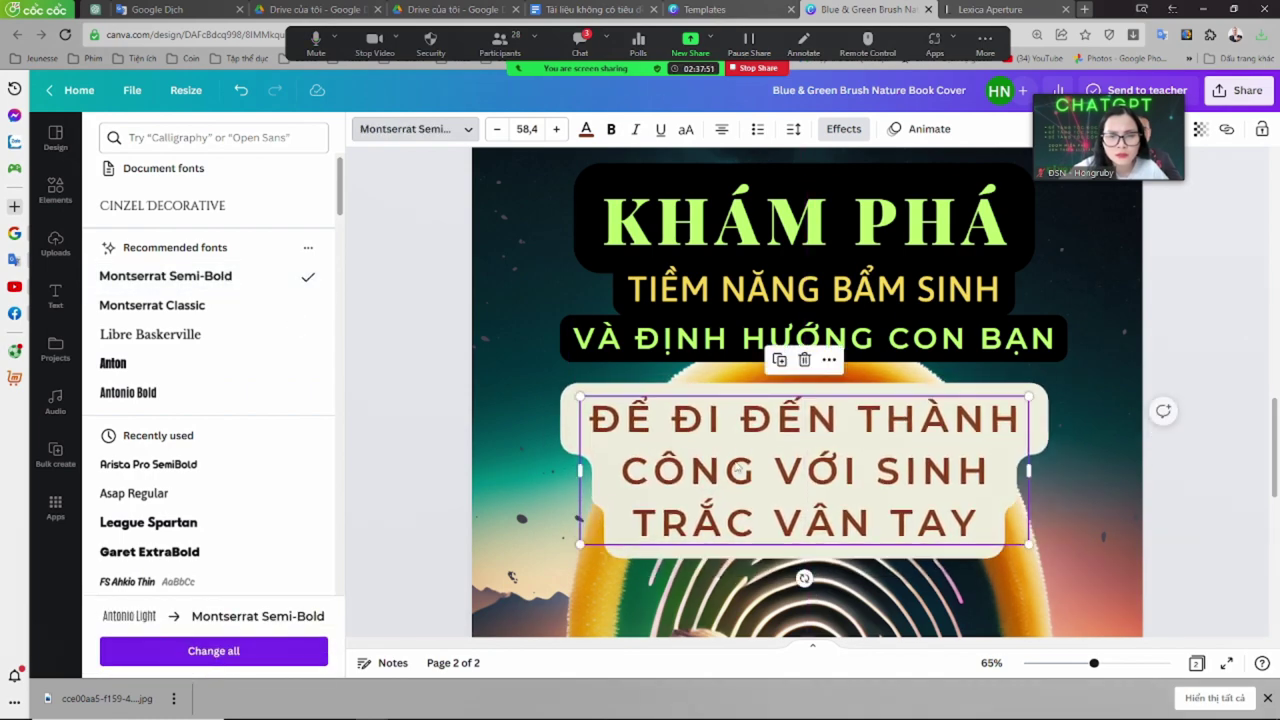
{"action": "left_click", "coordinate": [541, 449]}
Deselect the background image and select the BY HONG RUBY author line
{"action": "scroll", "coordinate": [957, 426], "scroll_direction": "down", "scroll_amount": 5}
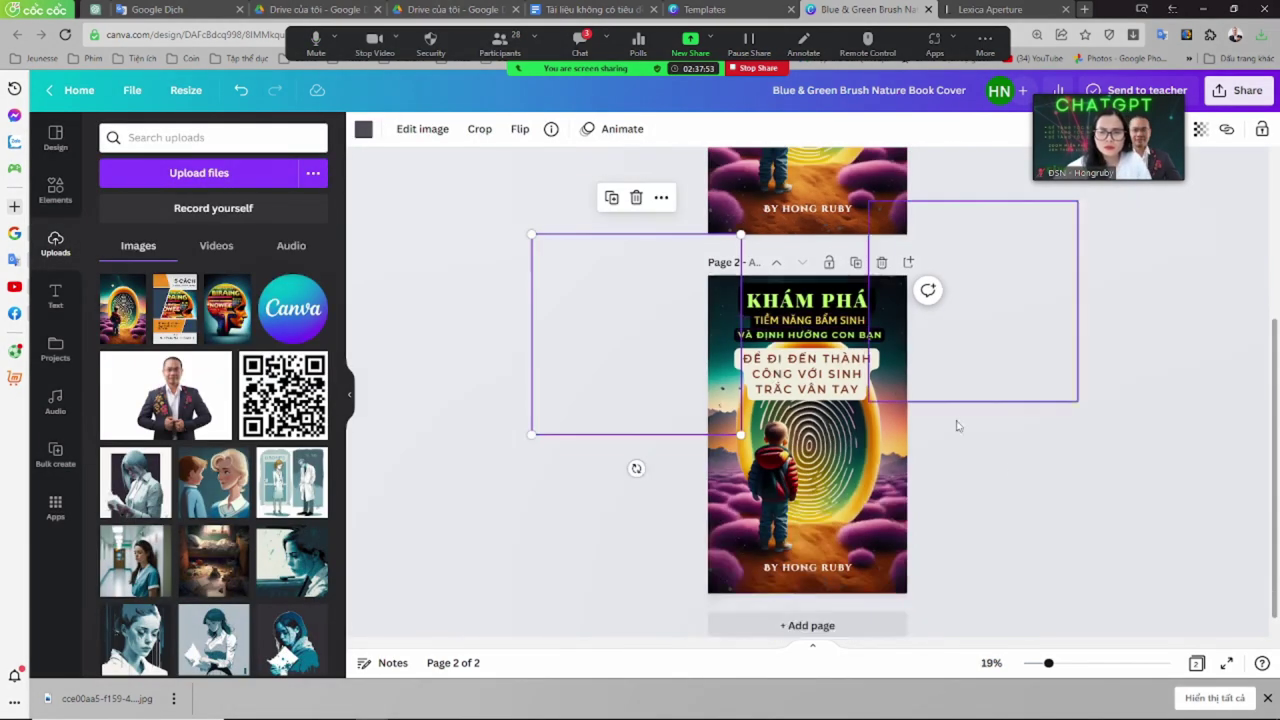
{"action": "left_click", "coordinate": [956, 426]}
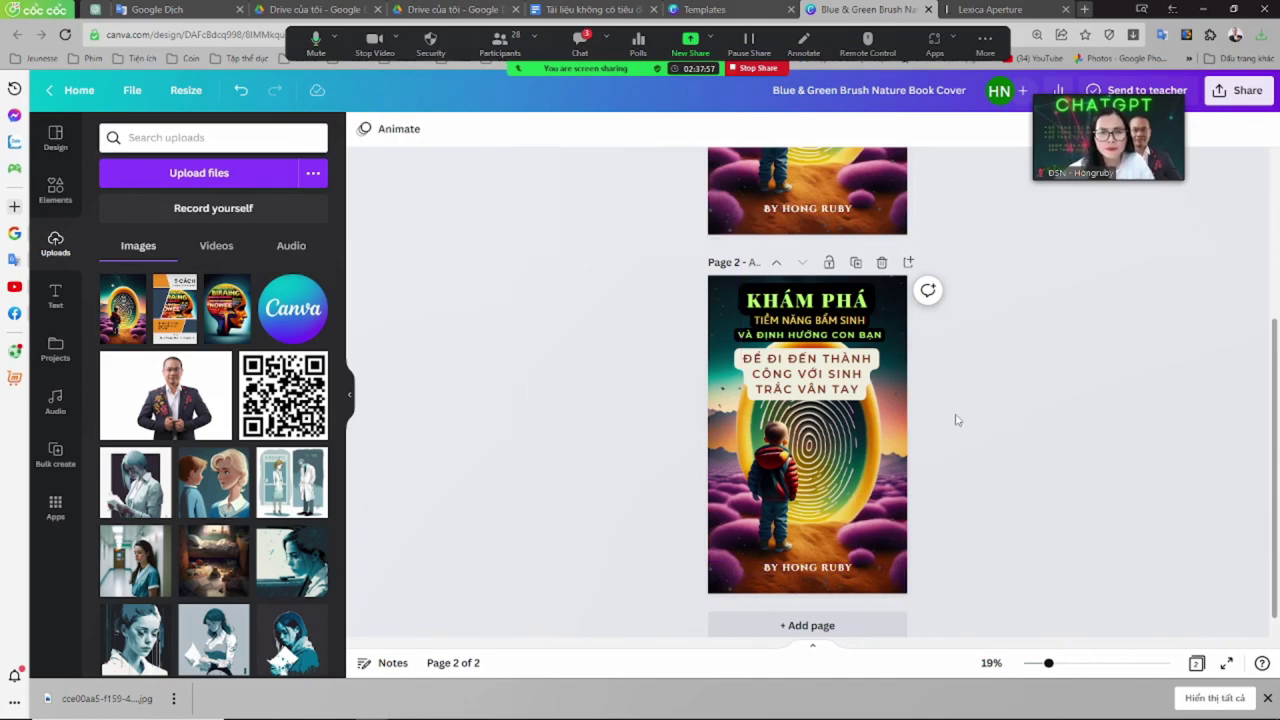
{"action": "left_click", "coordinate": [806, 567]}
Replace BY with TÁC GIẢ and set the caption in Montserrat Semi-Bold
{"action": "double_click", "coordinate": [772, 567]}
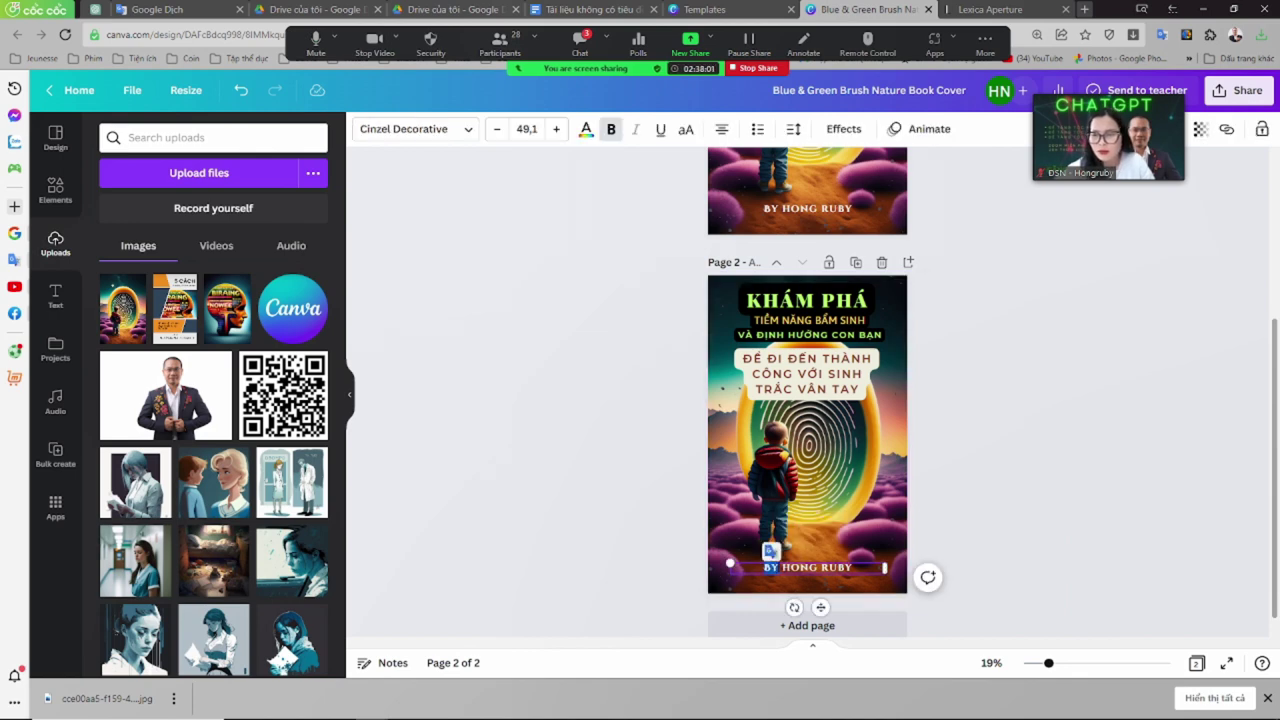
{"action": "type", "text": "TÁC G"}
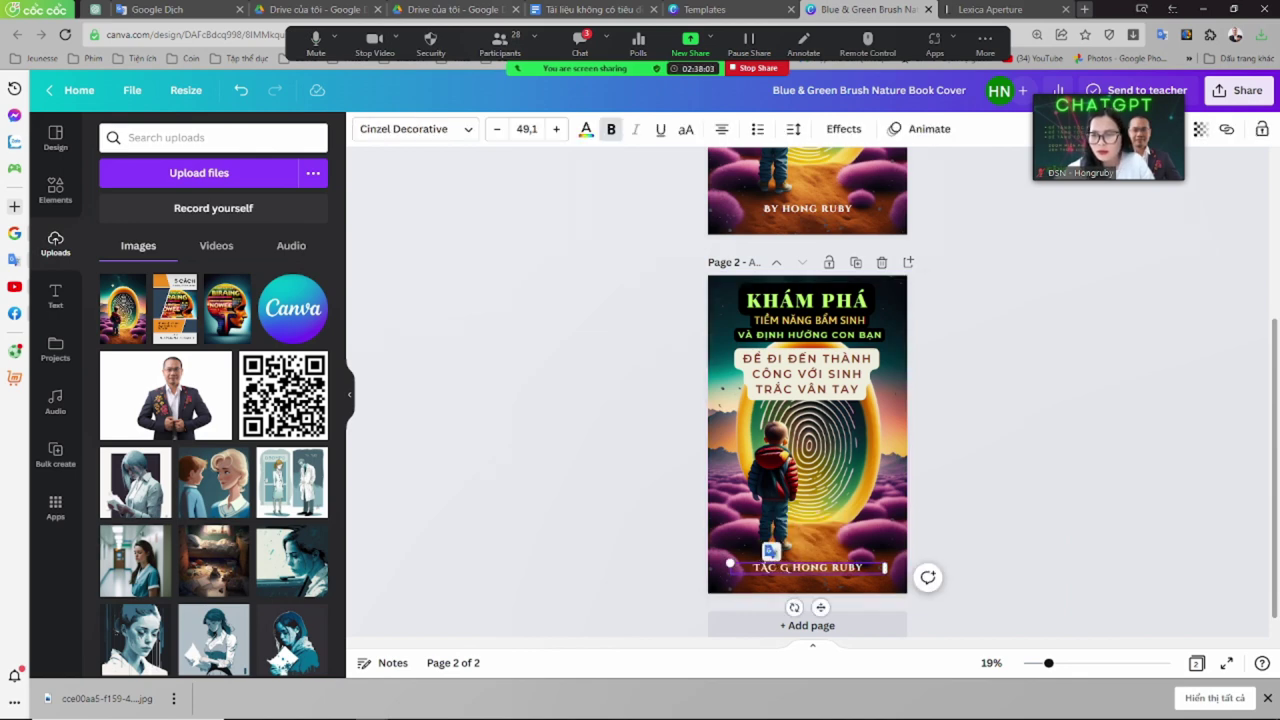
{"action": "type", "text": "IẢ"}
{"action": "key", "text": "ctrl+a"}
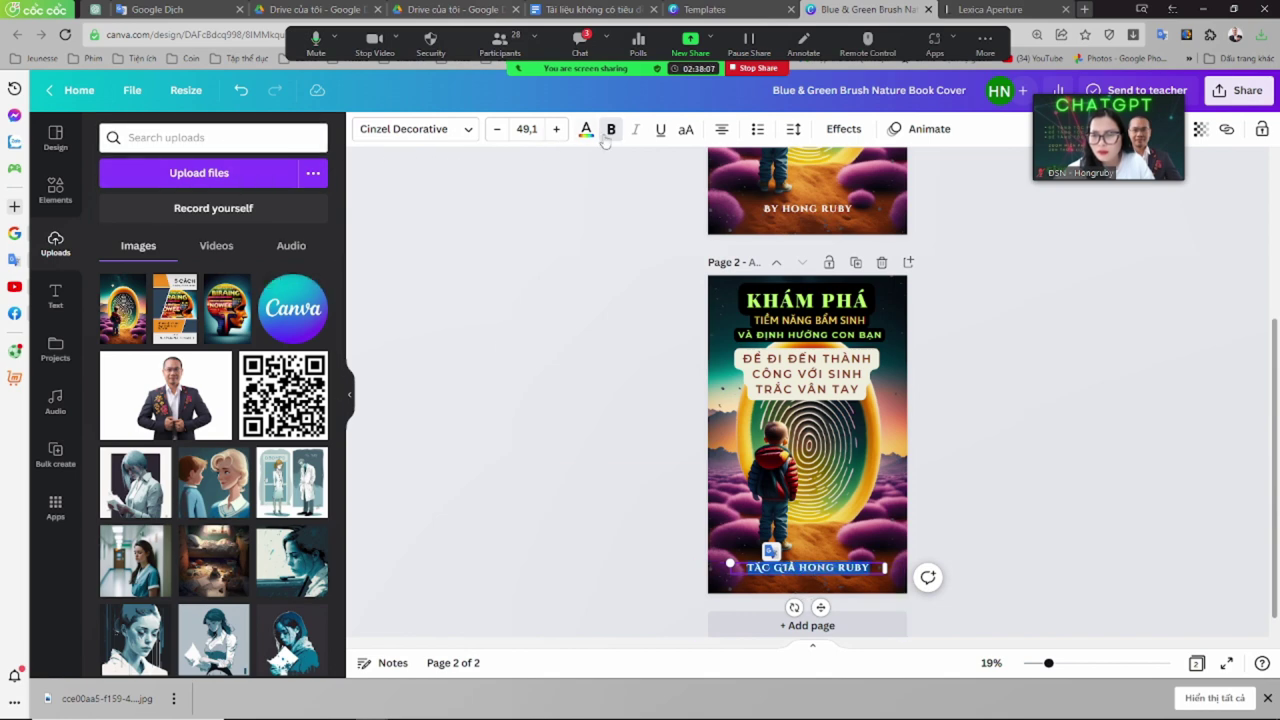
{"action": "left_click", "coordinate": [466, 129]}
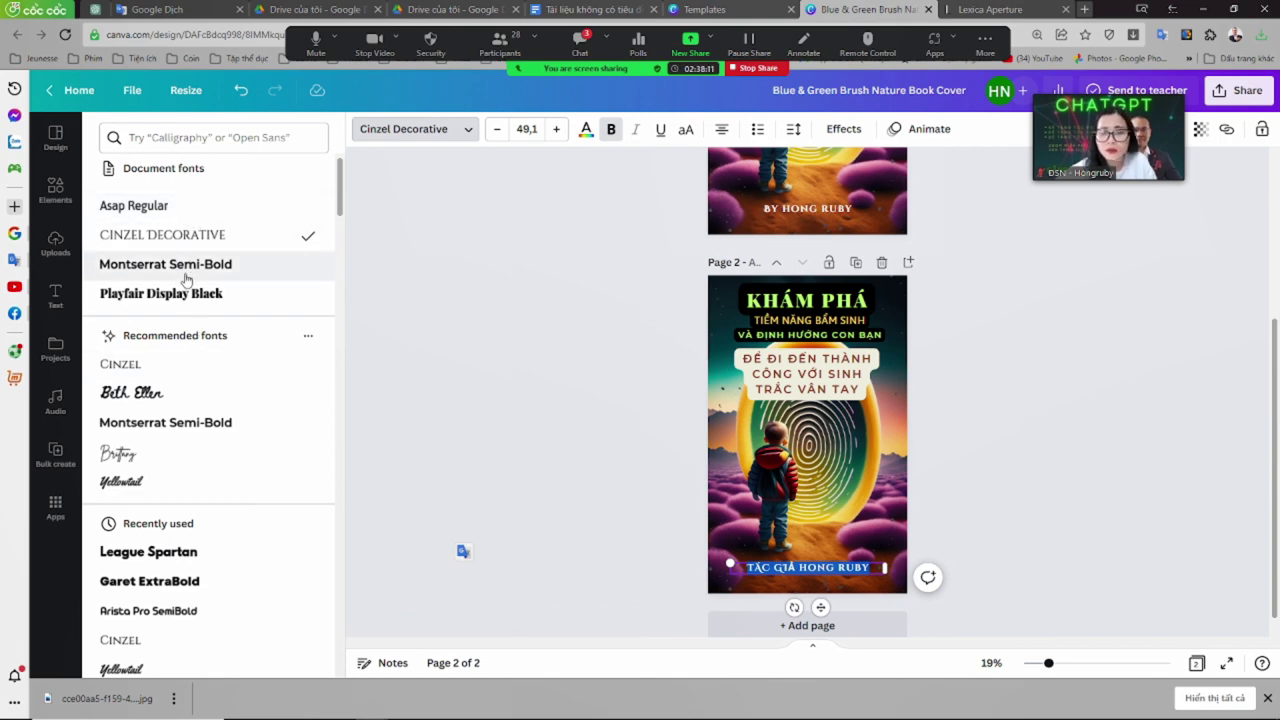
{"action": "left_click", "coordinate": [185, 272]}
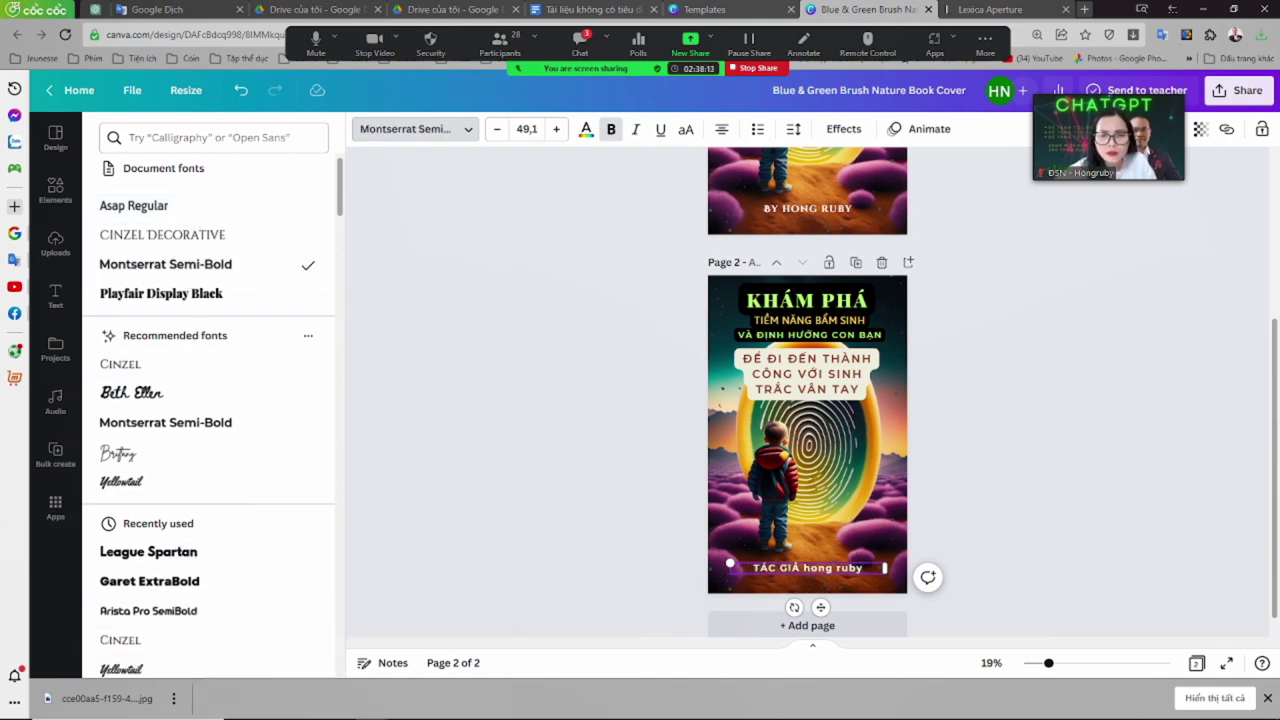
Retype the author's name after 'TÁC GIẢ:' and add an 'ĐỒNG TÁC GIẢ:' line with the co-author's name
{"action": "scroll", "coordinate": [810, 570], "scroll_direction": "up", "scroll_amount": 10}
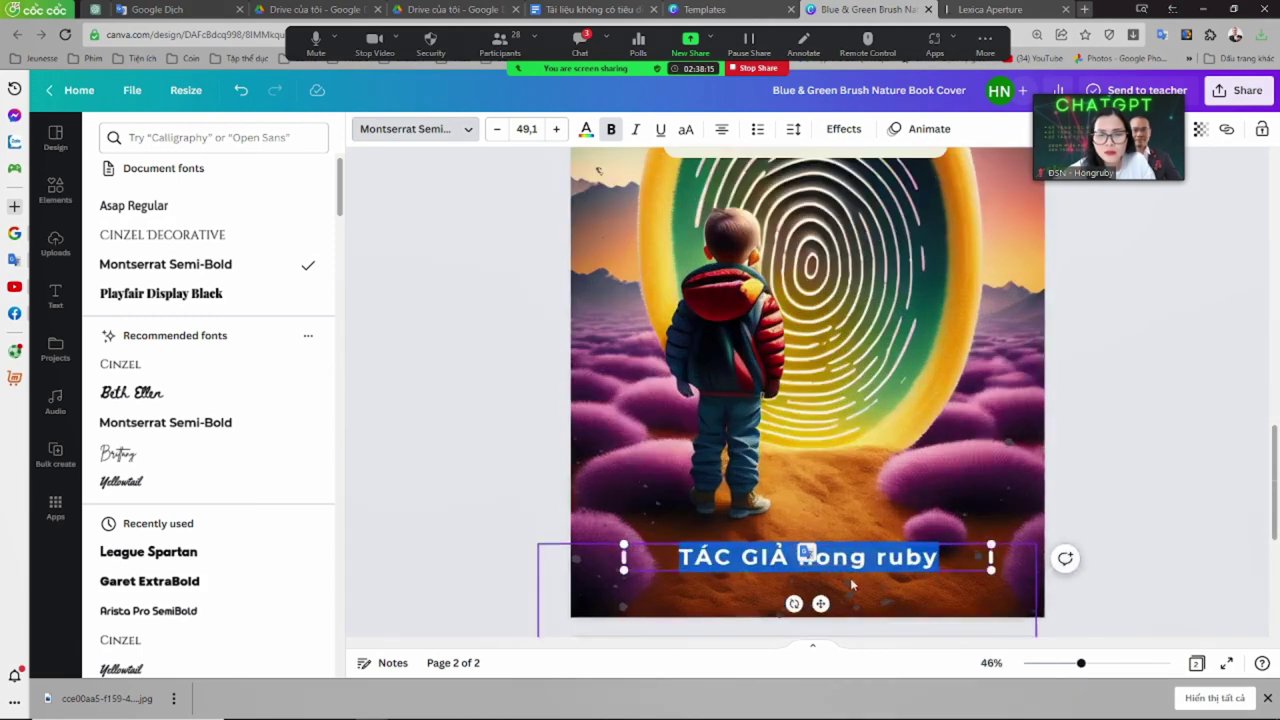
{"action": "left_click_drag", "start_coordinate": [770, 545], "coordinate": [1075, 545]}
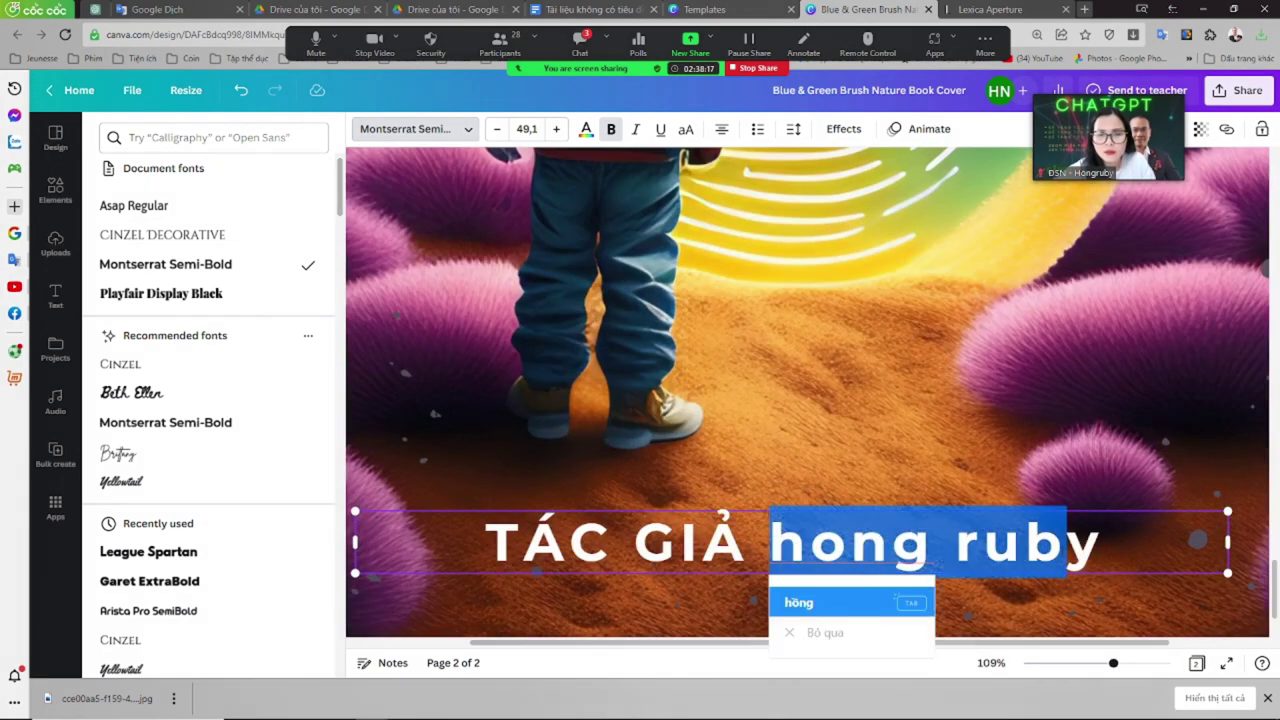
{"action": "key", "text": "BackSpace"}
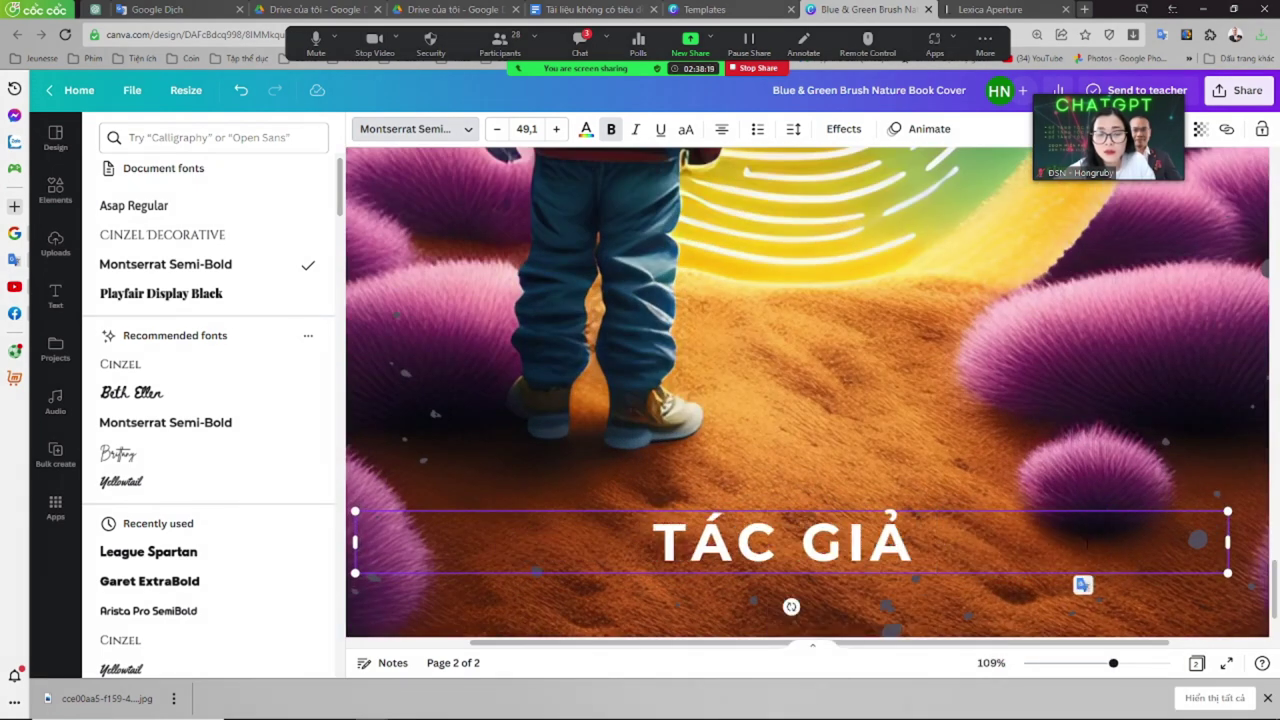
{"action": "type", "text": "hong r"}
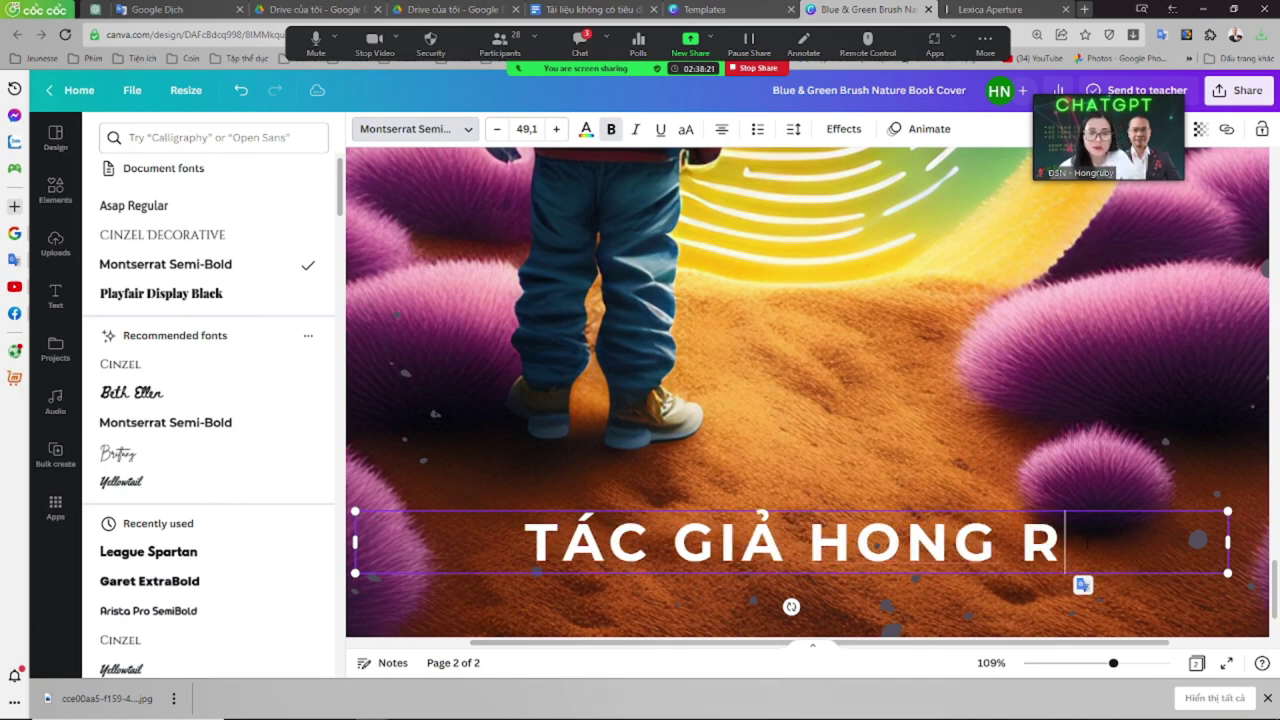
{"action": "type", "text": "y"}
{"action": "key", "text": "BackSpace"}
{"action": "type", "text": "uby"}
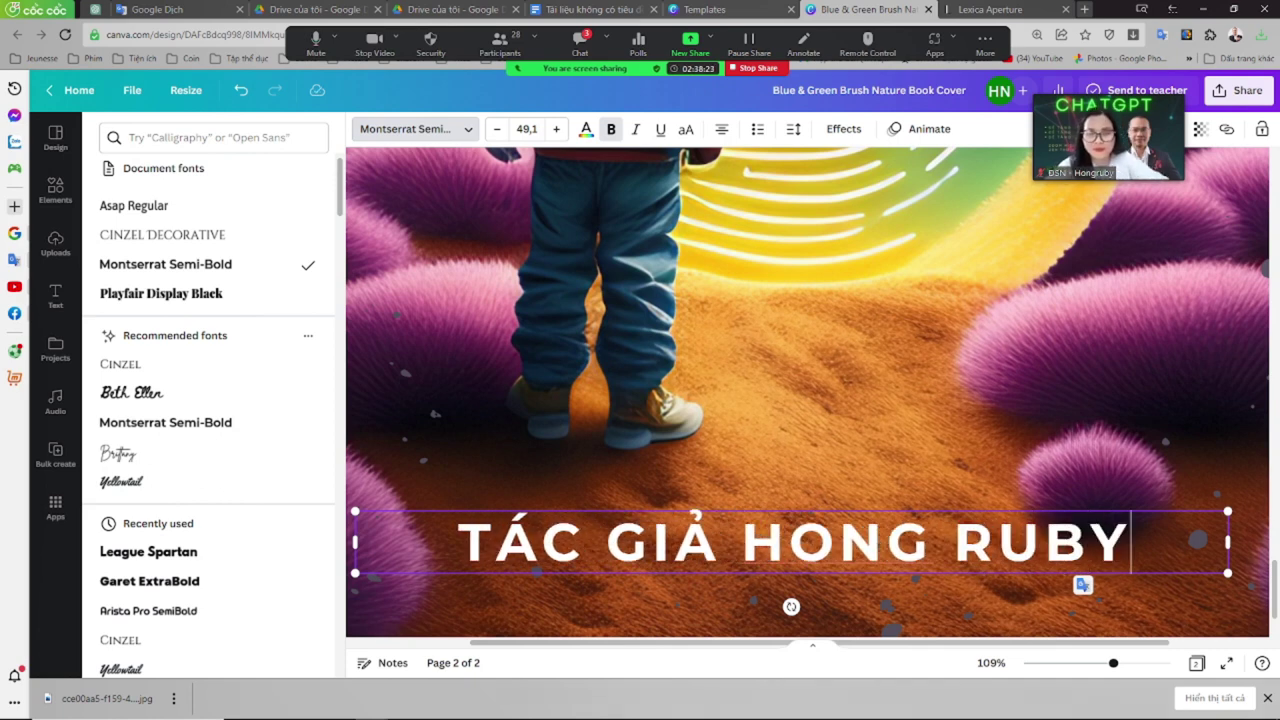
{"action": "key", "text": "Return"}
{"action": "type", "text": "đồng ta"}
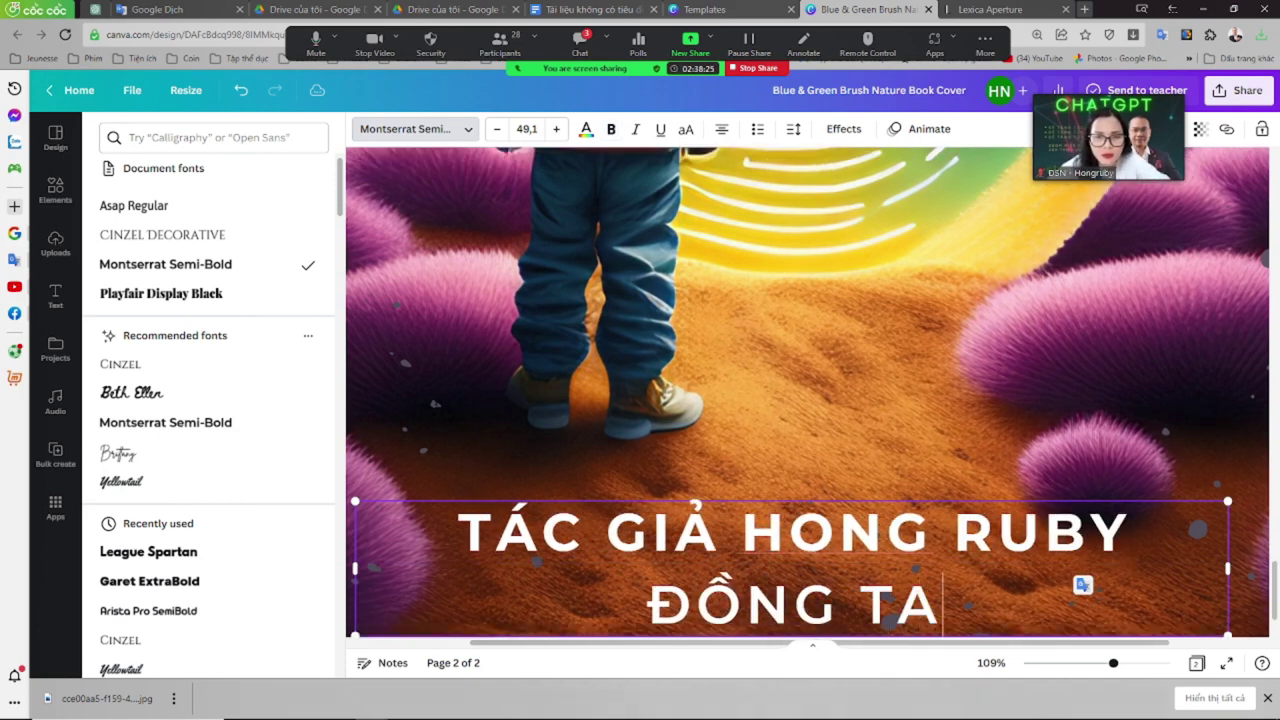
{"action": "type", "text": "c giả"}
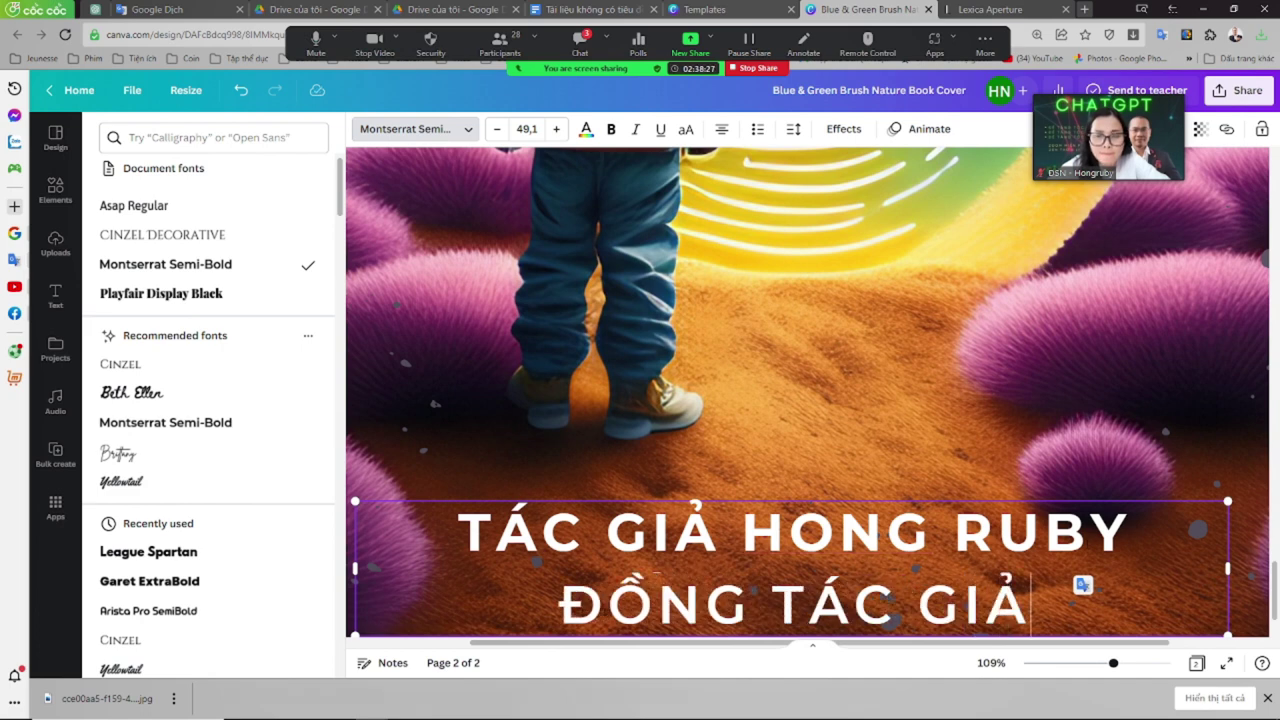
{"action": "type", "text": ": nguyên"}
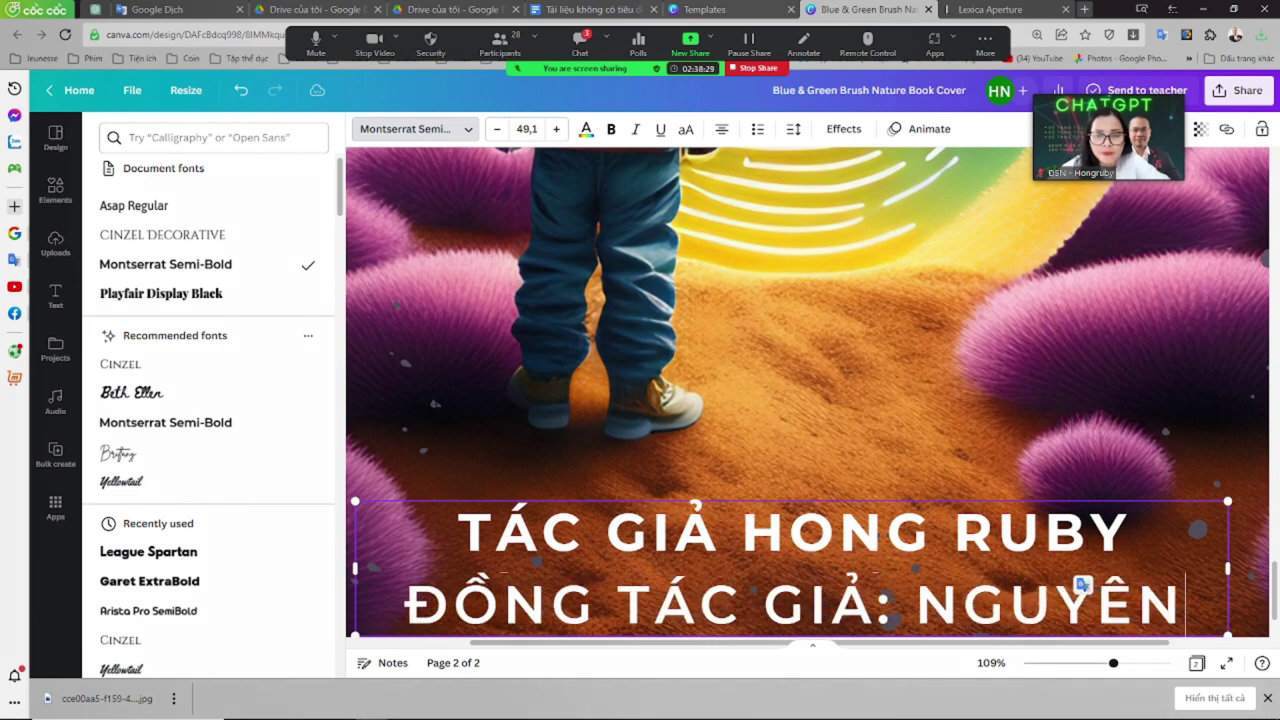
{"action": "type", "text": "UANG HUY"}
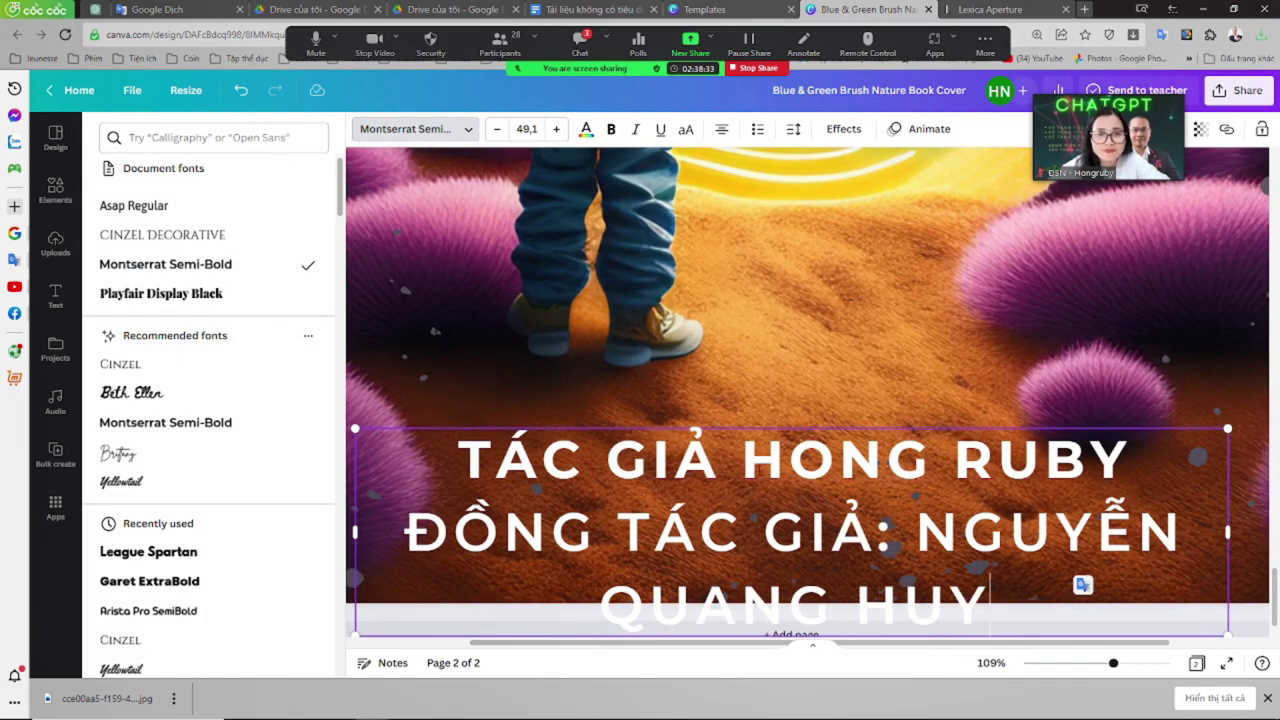
{"action": "left_click", "coordinate": [742, 458]}
{"action": "key", "text": "BackSpace"}
{"action": "type", "text": ":"}
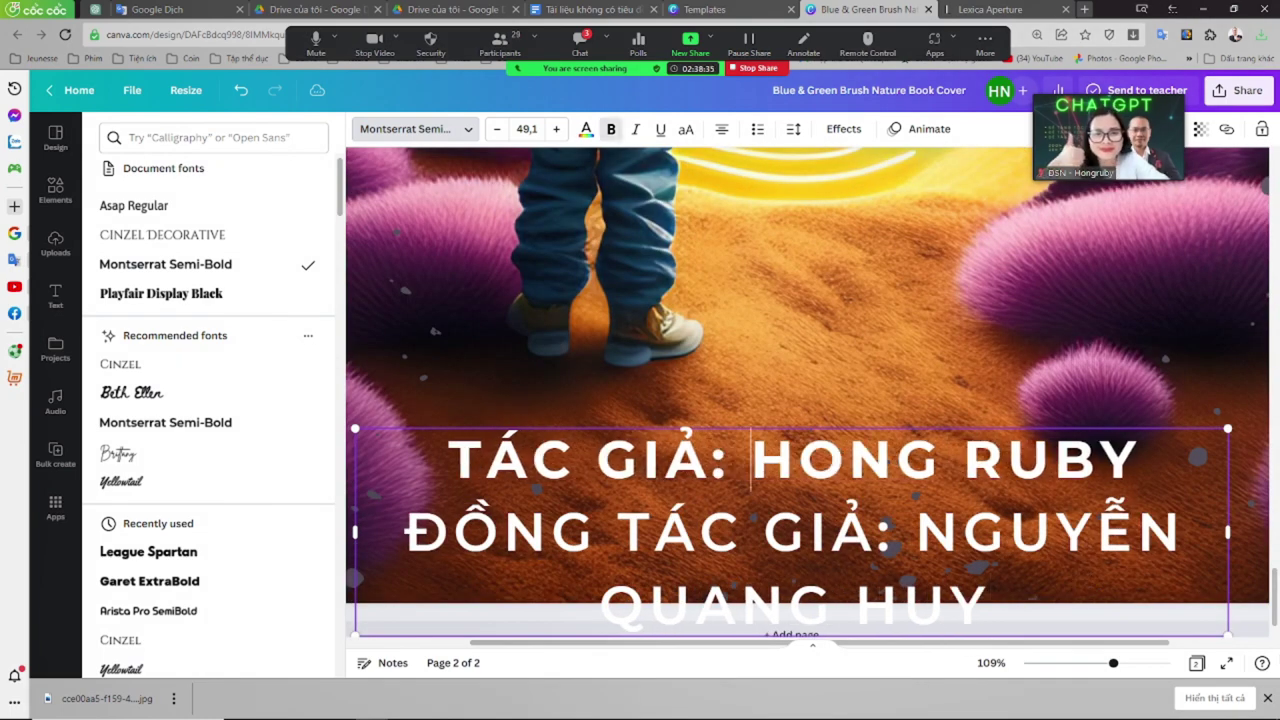
Shrink and widen the two-line credit, then move it slightly higher
{"action": "left_click_drag", "start_coordinate": [1228, 635], "coordinate": [1022, 586]}
{"action": "left_click_drag", "start_coordinate": [1022, 510], "coordinate": [1245, 505]}
{"action": "left_click", "coordinate": [1014, 313]}
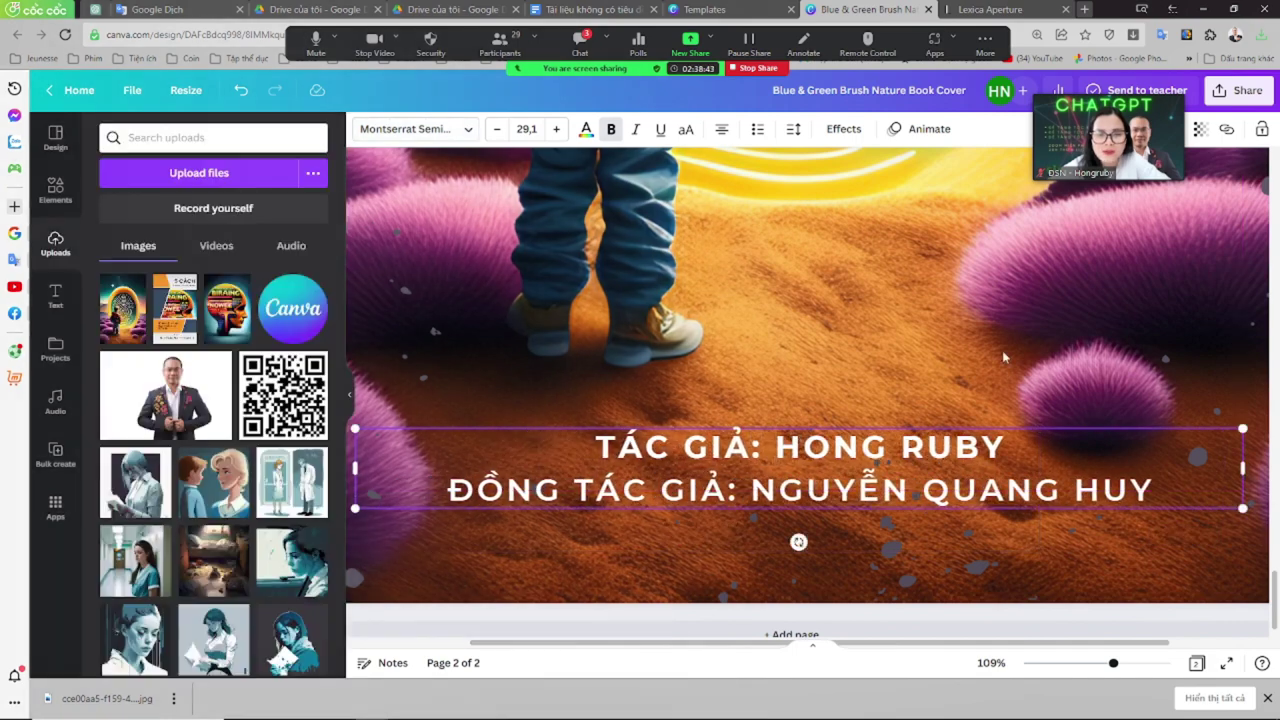
{"action": "left_click_drag", "start_coordinate": [945, 493], "coordinate": [960, 470]}
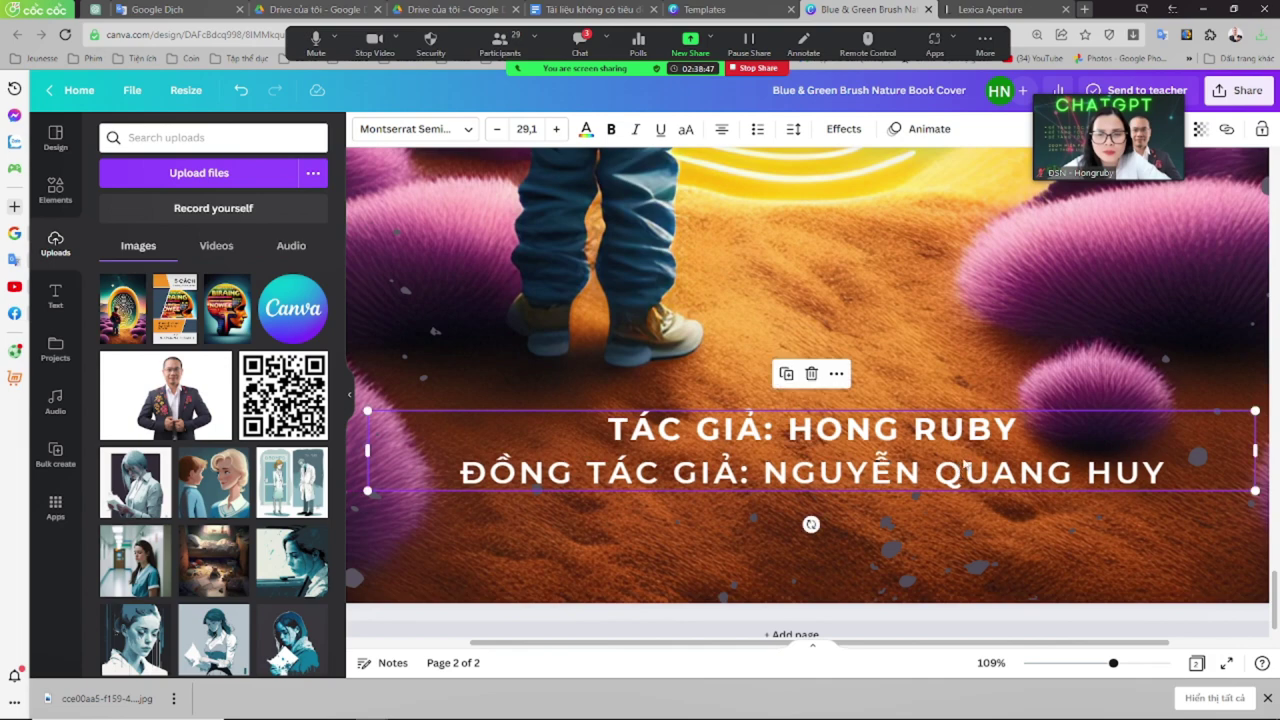
{"action": "scroll", "coordinate": [1040, 375], "scroll_direction": "down", "scroll_amount": 5, "text": "ctrl"}
Append '&' and the co-author's name to the page-1 English byline and nudge it up
{"action": "left_click", "coordinate": [1040, 322]}
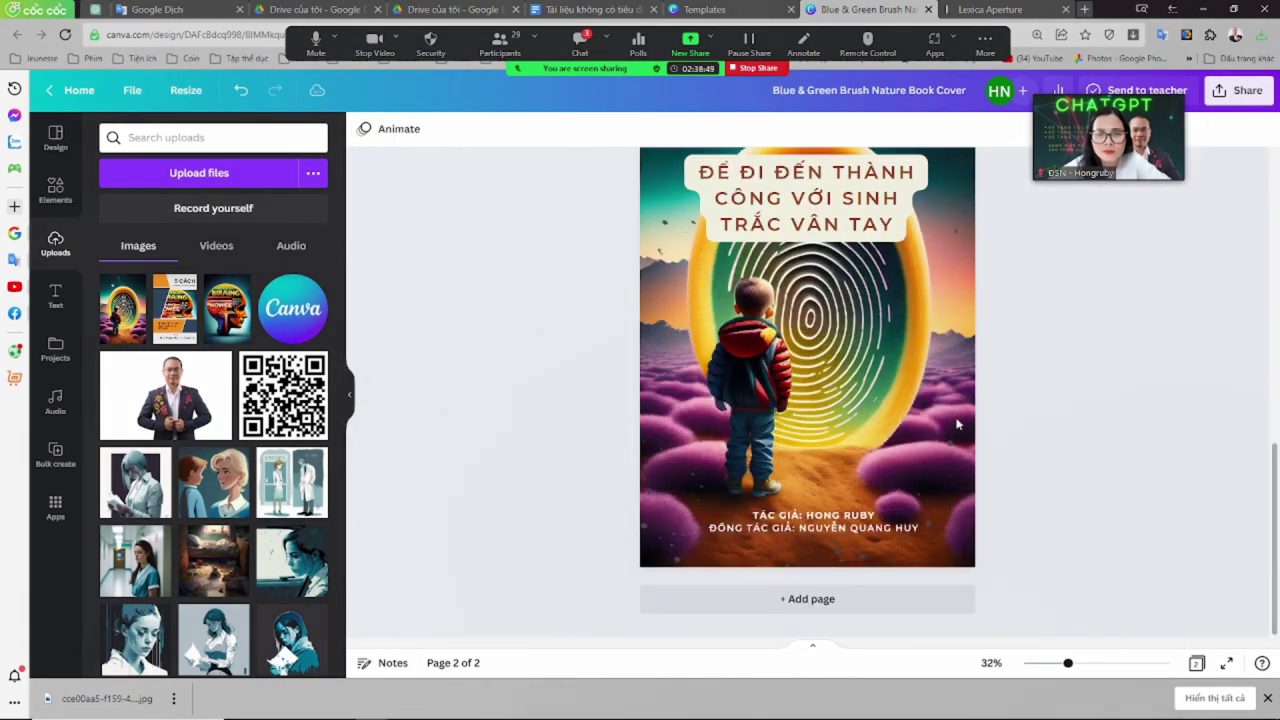
{"action": "scroll", "coordinate": [1040, 322], "scroll_direction": "up", "scroll_amount": 3}
{"action": "left_click", "coordinate": [840, 224]}
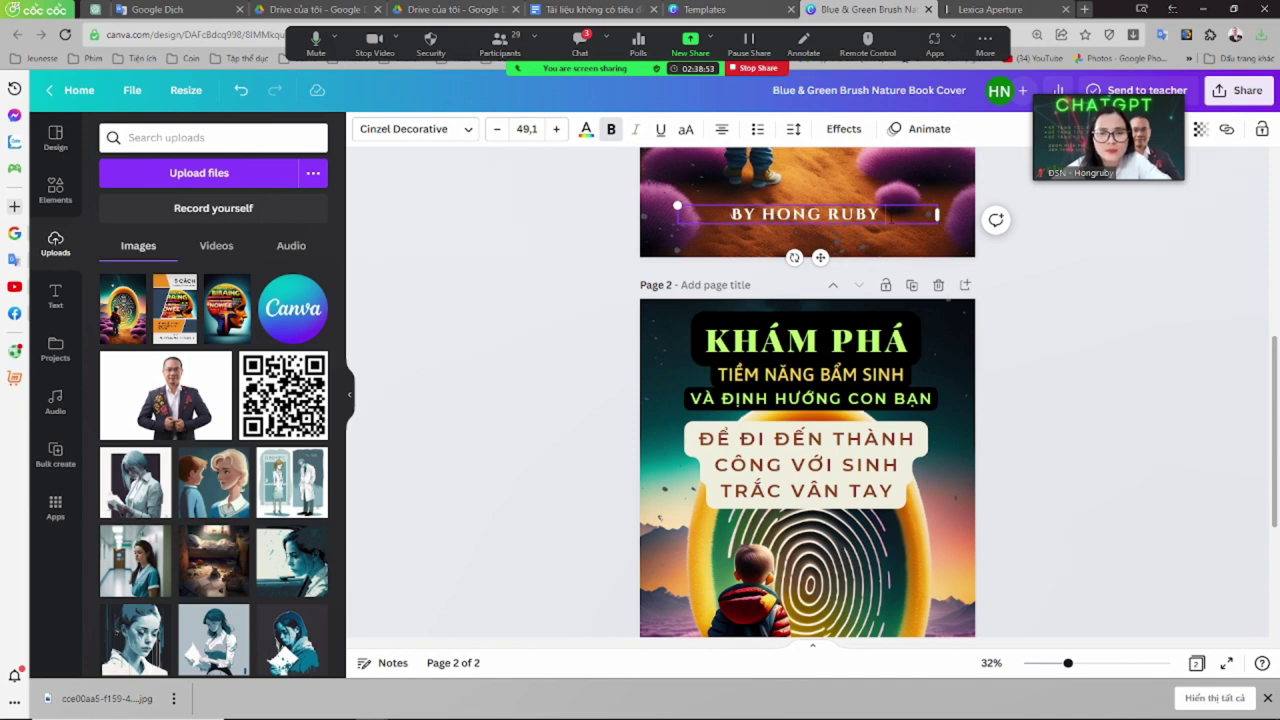
{"action": "type", "text": "& "}
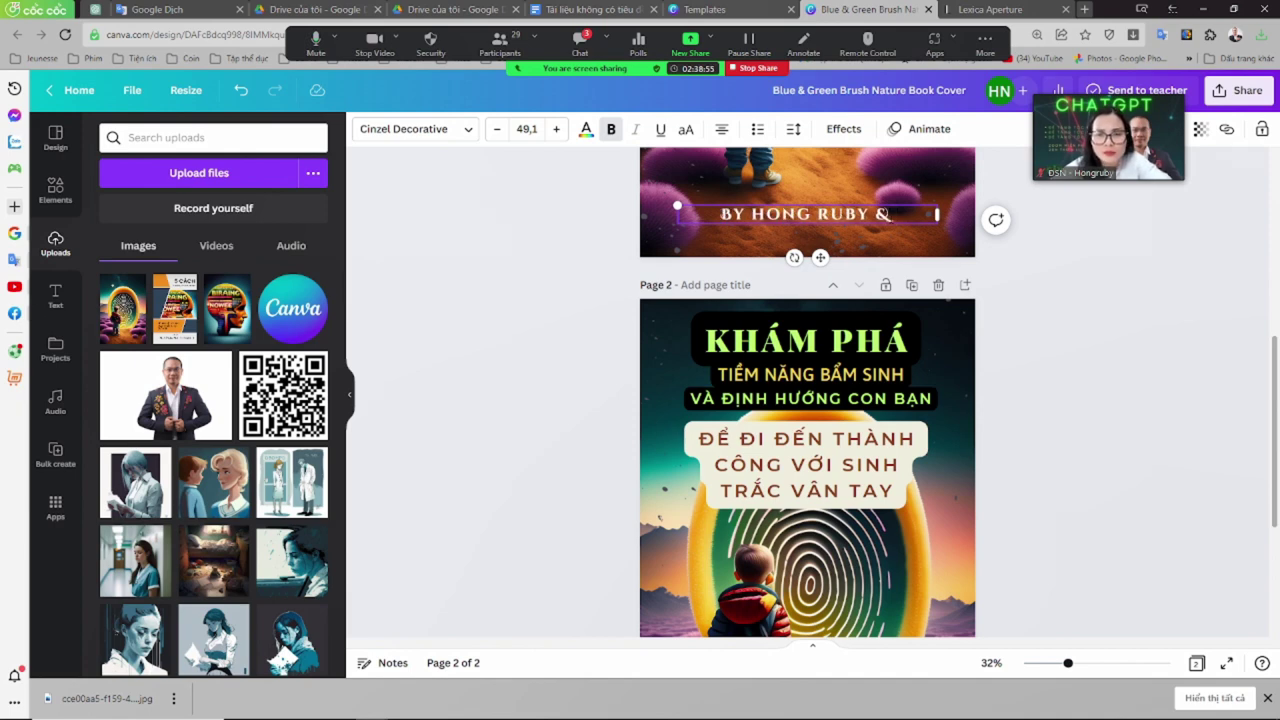
{"action": "type", "text": "NGUYEN QUANG H"}
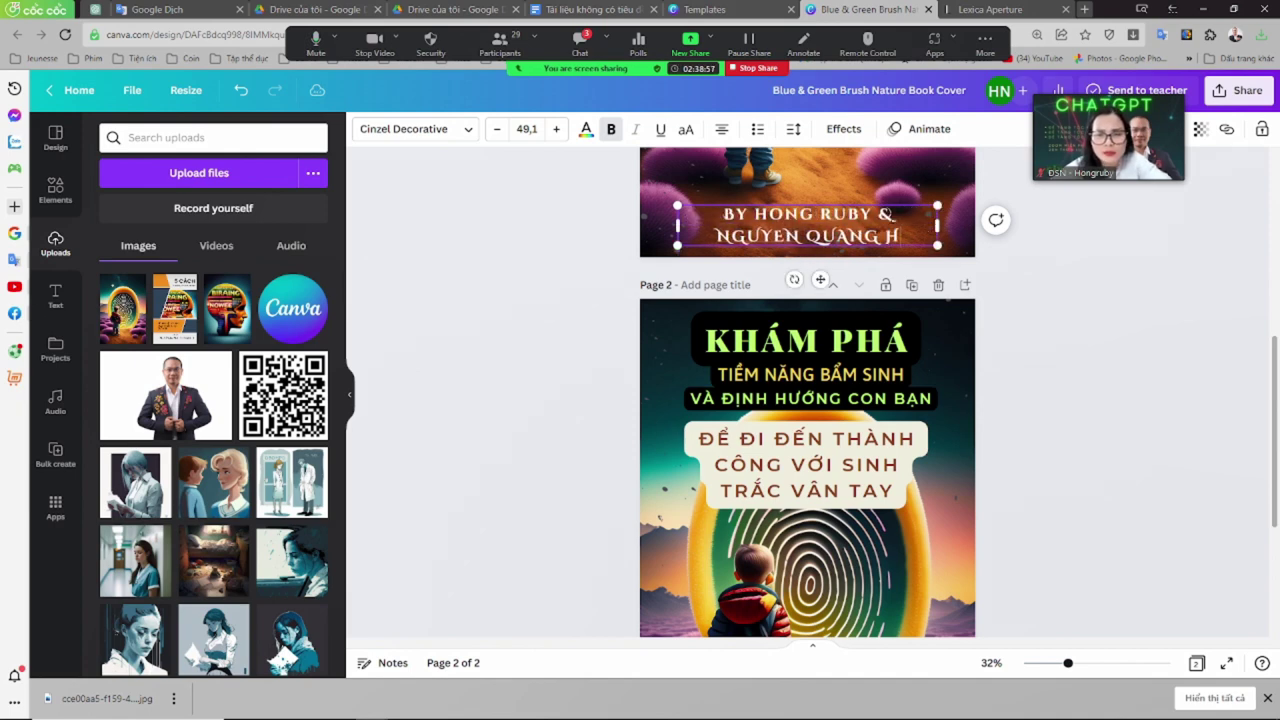
{"action": "type", "text": "UY"}
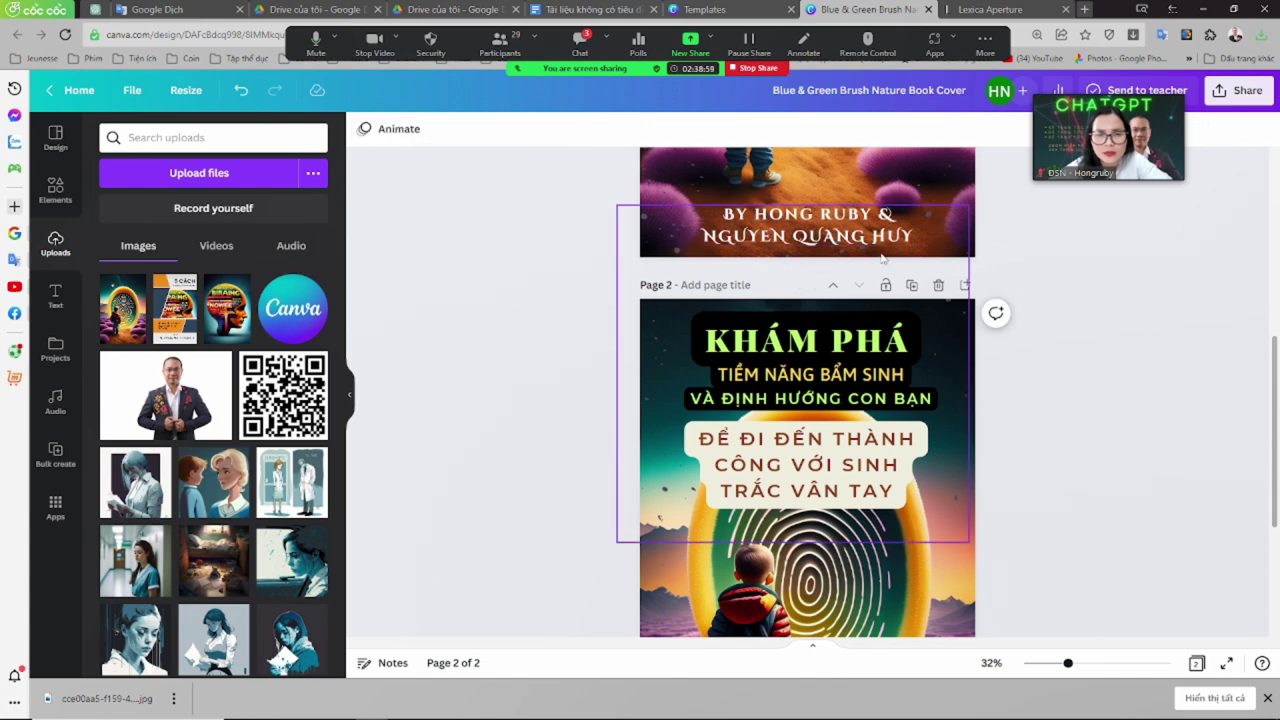
{"action": "key", "text": "shift+Up"}
{"action": "key", "text": "shift+Up"}
{"action": "key", "text": "shift+Up"}
{"action": "key", "text": "shift+Up"}
{"action": "left_click", "coordinate": [1045, 340]}
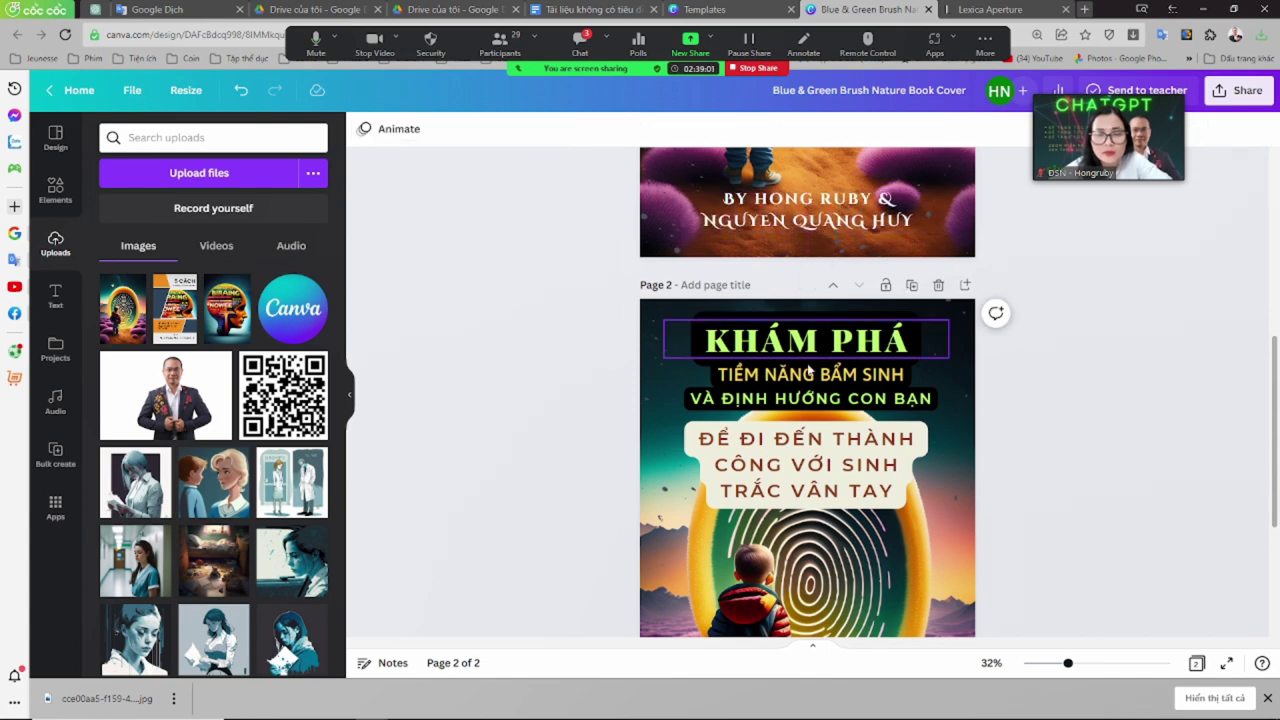
{"action": "scroll", "coordinate": [1030, 380], "scroll_direction": "down", "scroll_amount": 4}
{"action": "scroll", "coordinate": [940, 392], "scroll_direction": "up", "scroll_amount": 2}
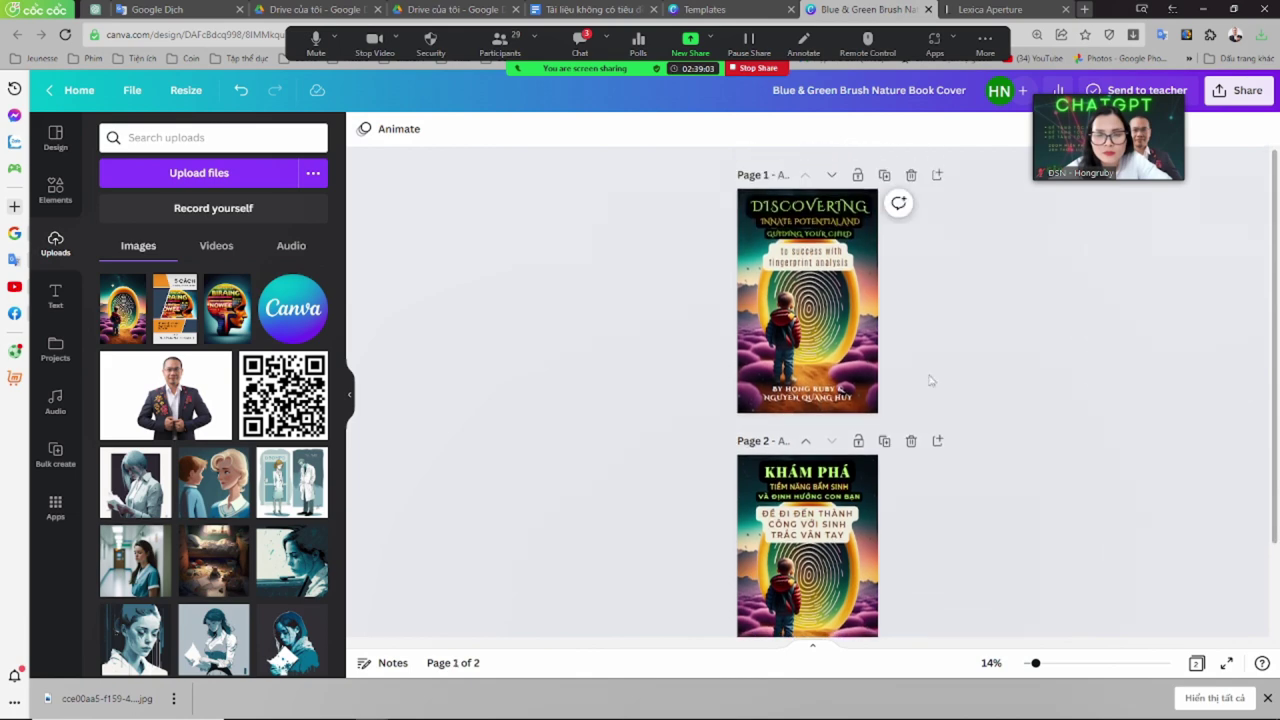
Download all pages as PDF Standard into the Sinh trắc vân tay folder
{"action": "left_click", "coordinate": [1240, 101]}
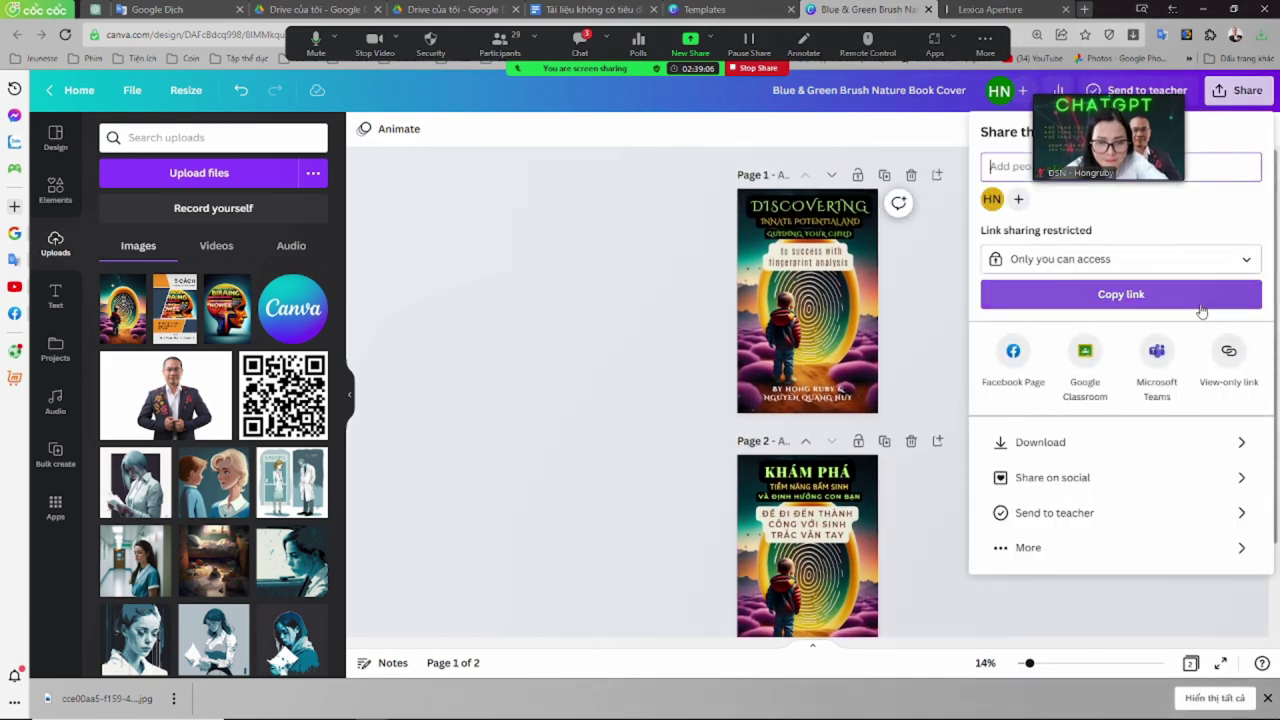
{"action": "left_click", "coordinate": [1131, 447]}
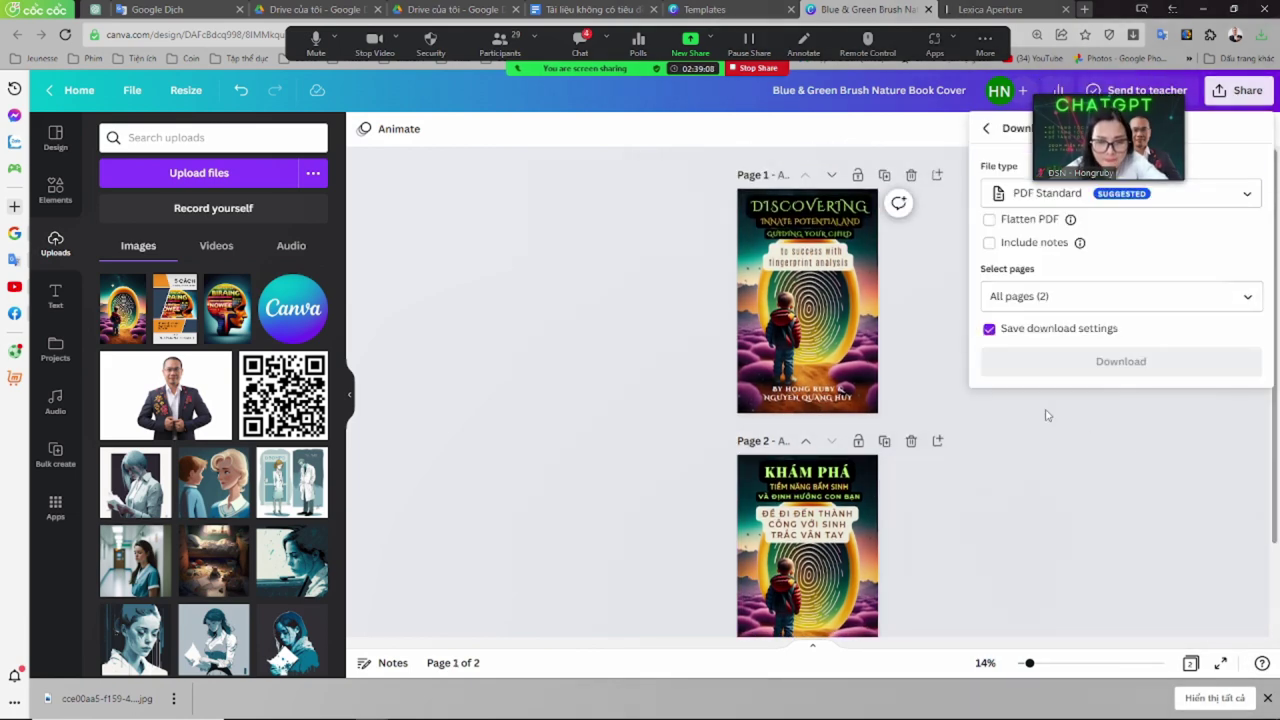
{"action": "left_click", "coordinate": [1245, 296]}
{"action": "left_click", "coordinate": [1163, 476]}
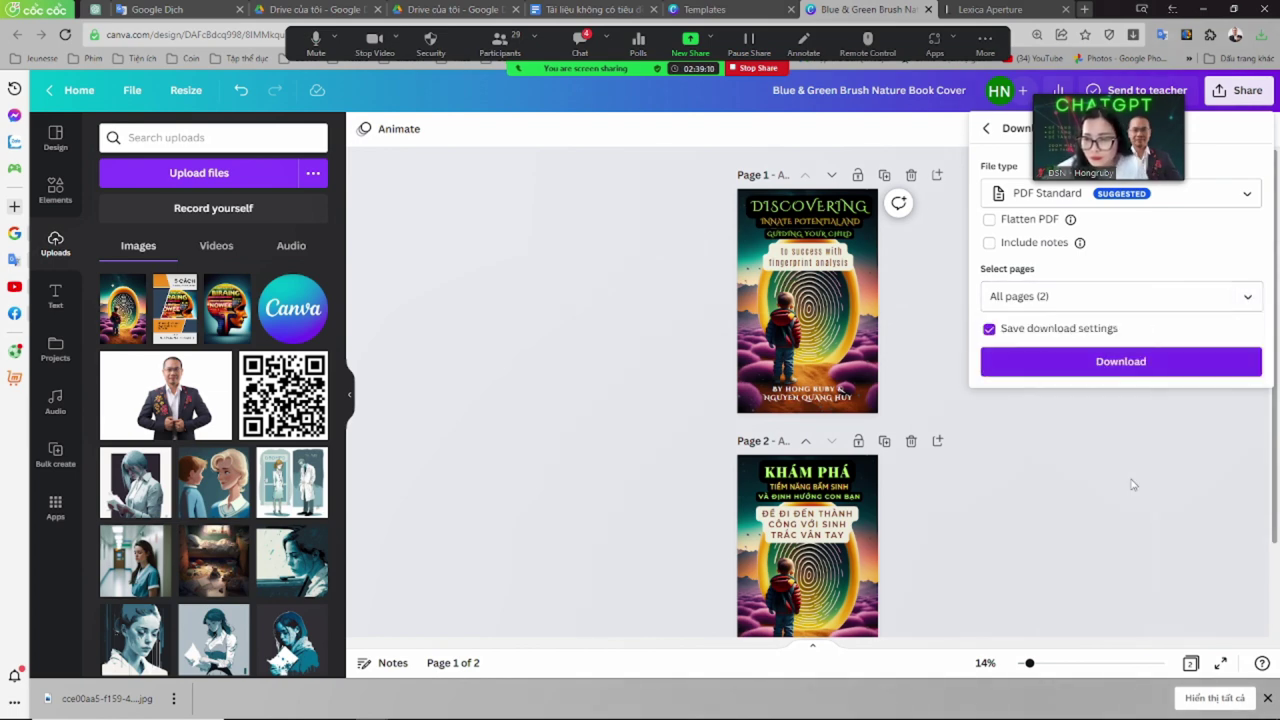
{"action": "left_click", "coordinate": [1116, 366]}
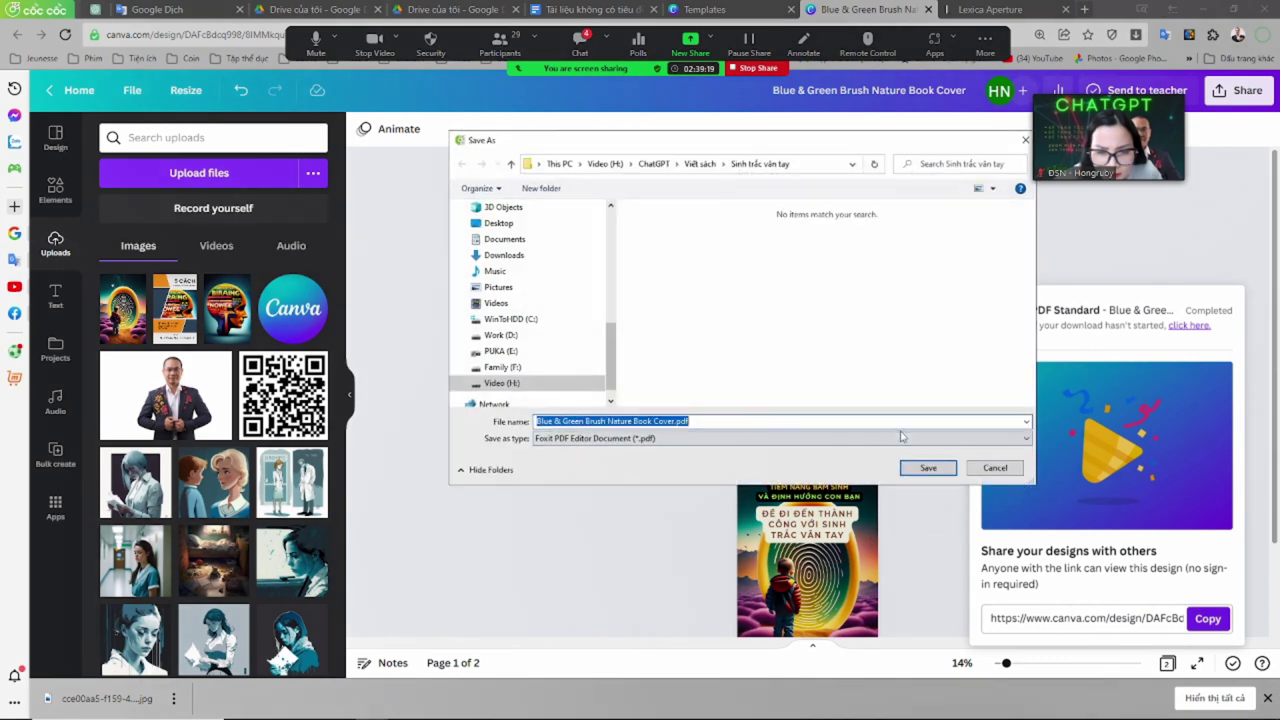
{"action": "left_click", "coordinate": [938, 478]}
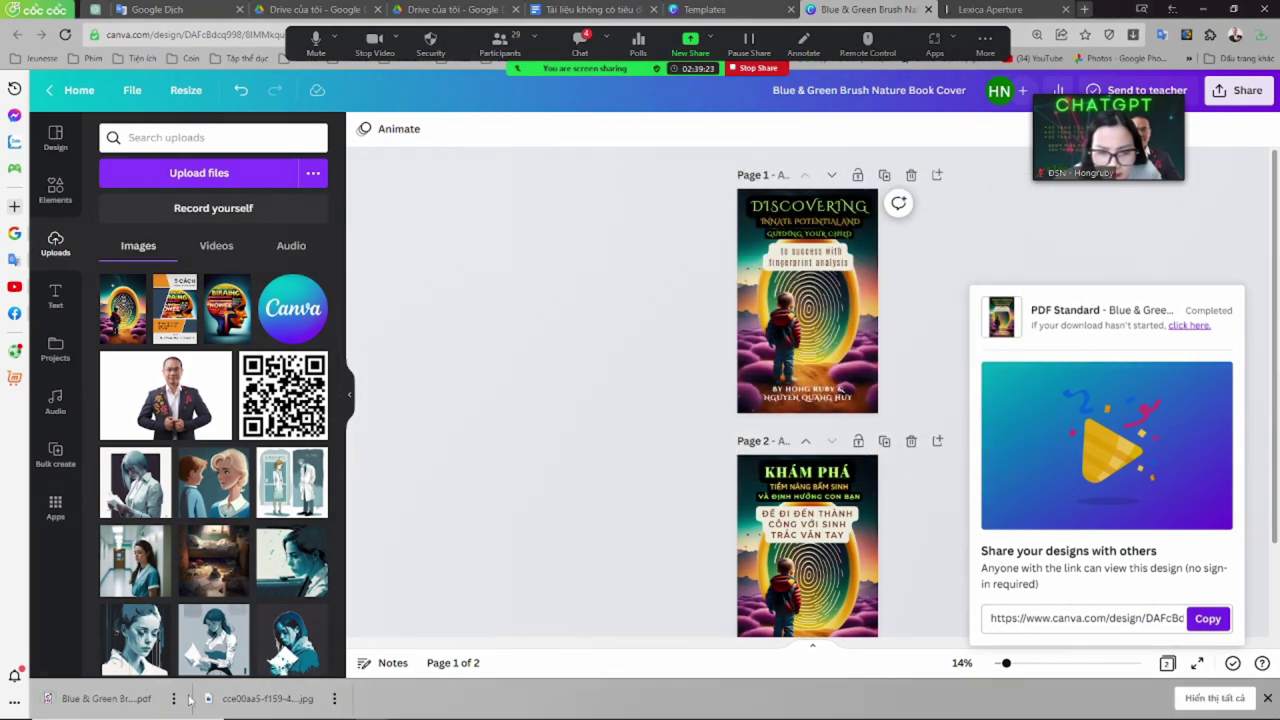
Show the downloaded PDF in its folder, then return to Canva
{"action": "right_click", "coordinate": [195, 610]}
{"action": "left_click", "coordinate": [203, 630]}
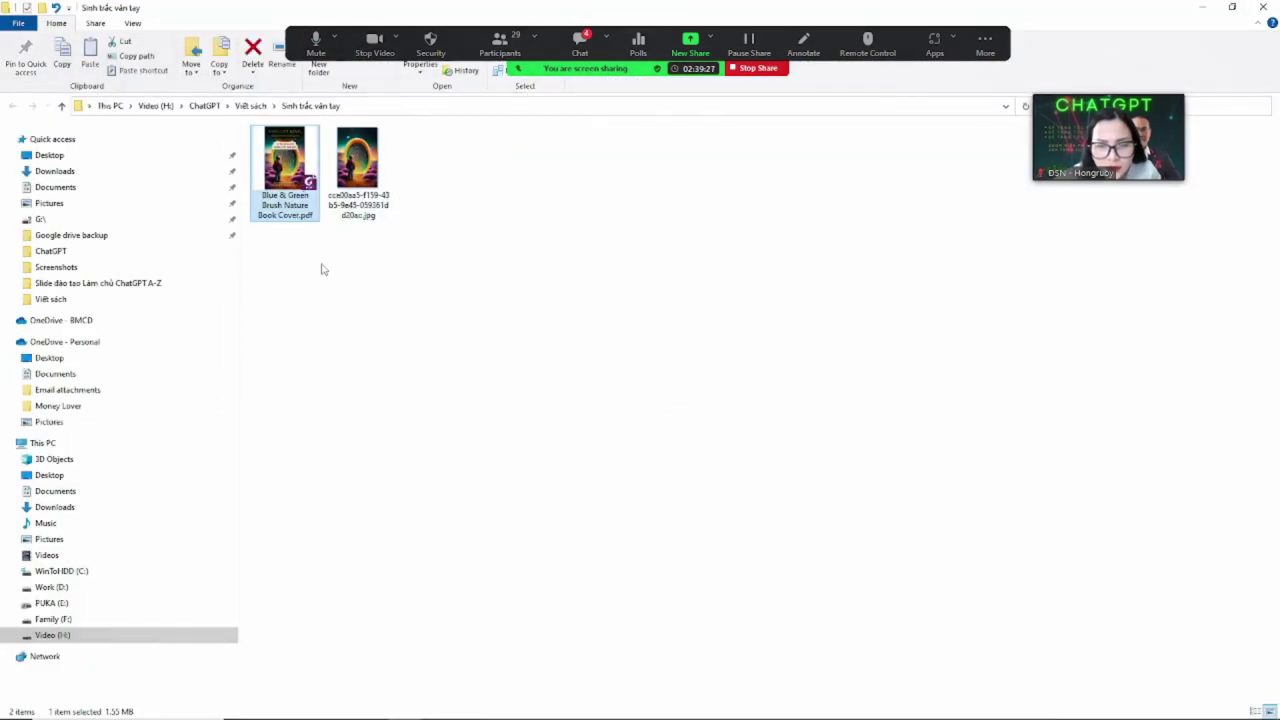
{"action": "left_click", "coordinate": [330, 259]}
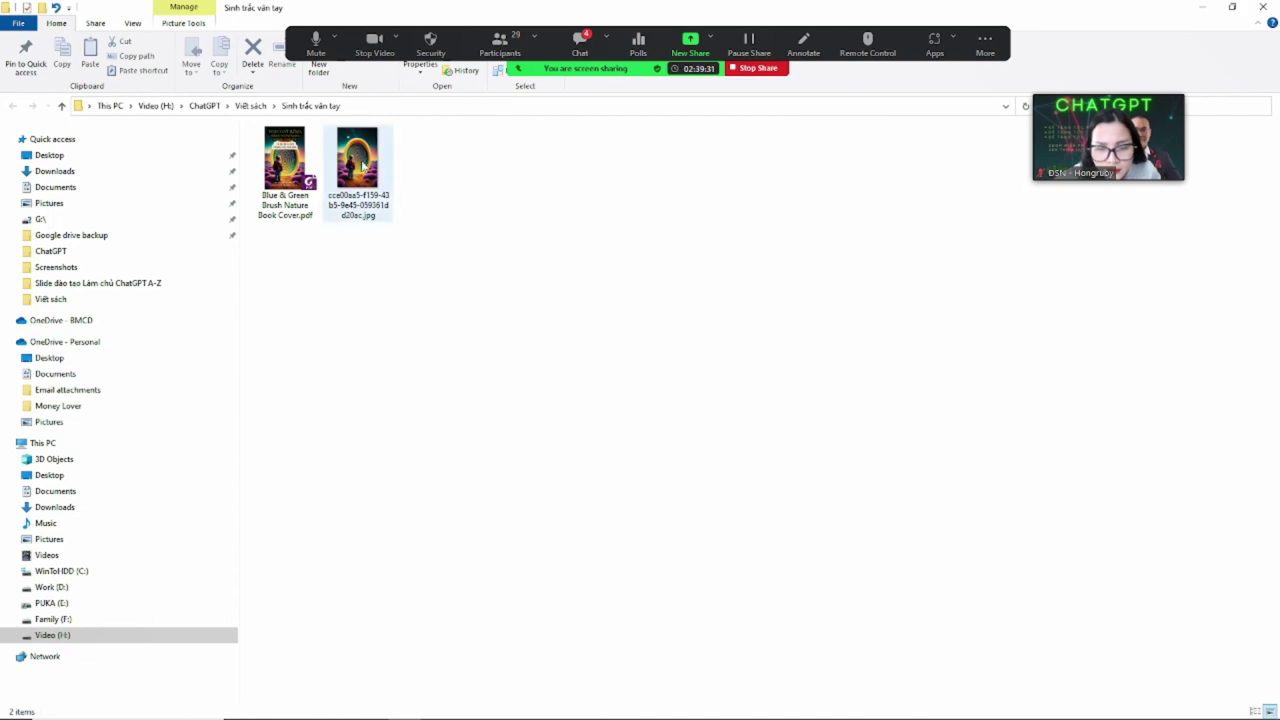
{"action": "key", "text": "alt+Tab"}
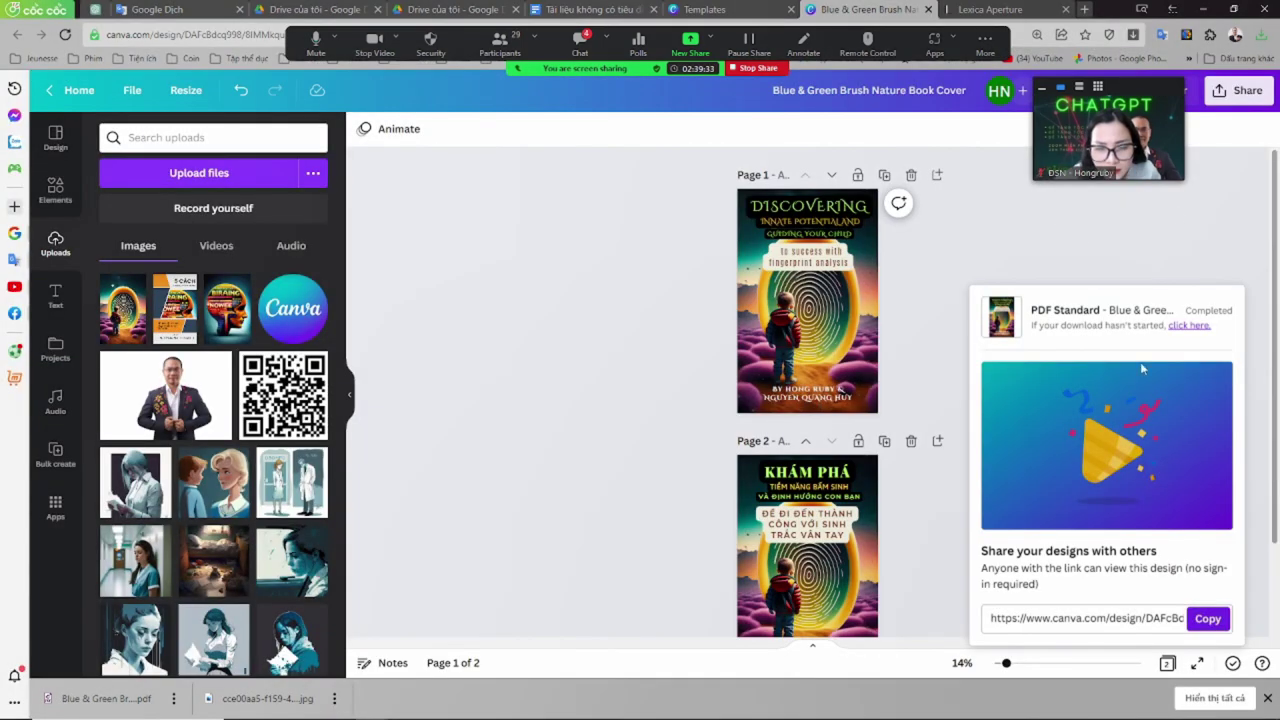
Download both cover pages as JPG images in a zip archive
{"action": "left_click", "coordinate": [1236, 92]}
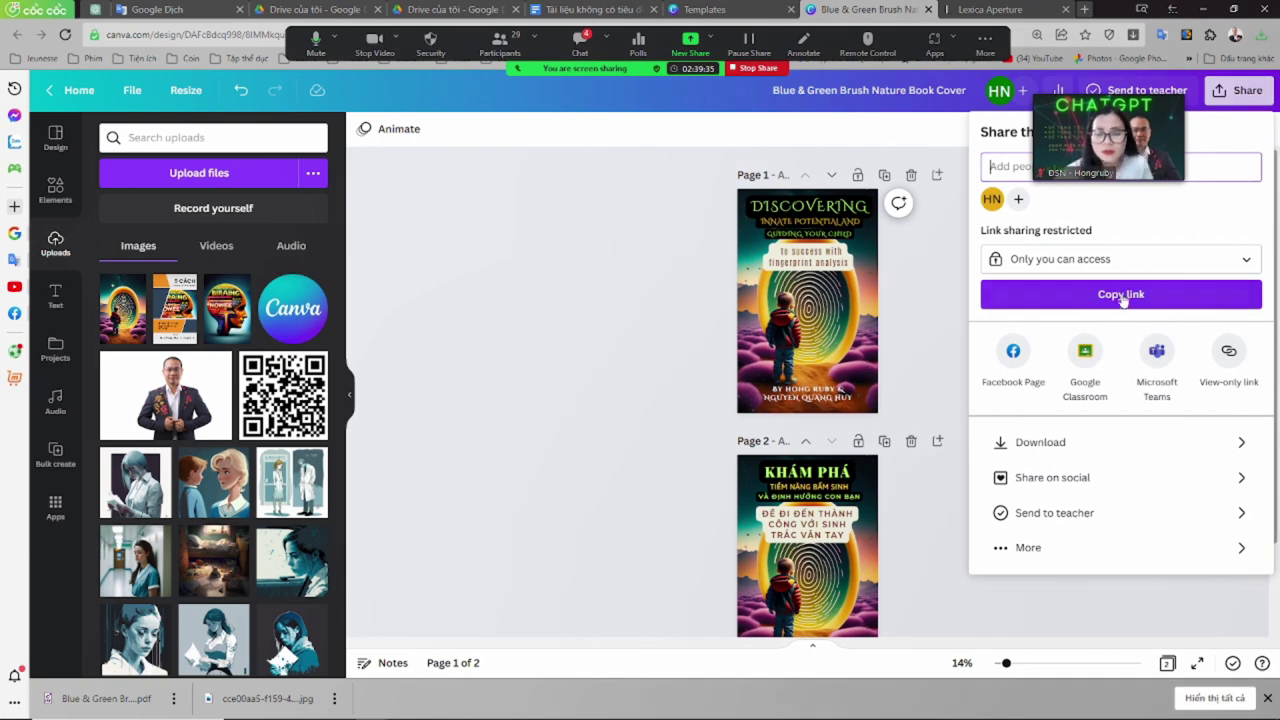
{"action": "left_click", "coordinate": [1086, 442]}
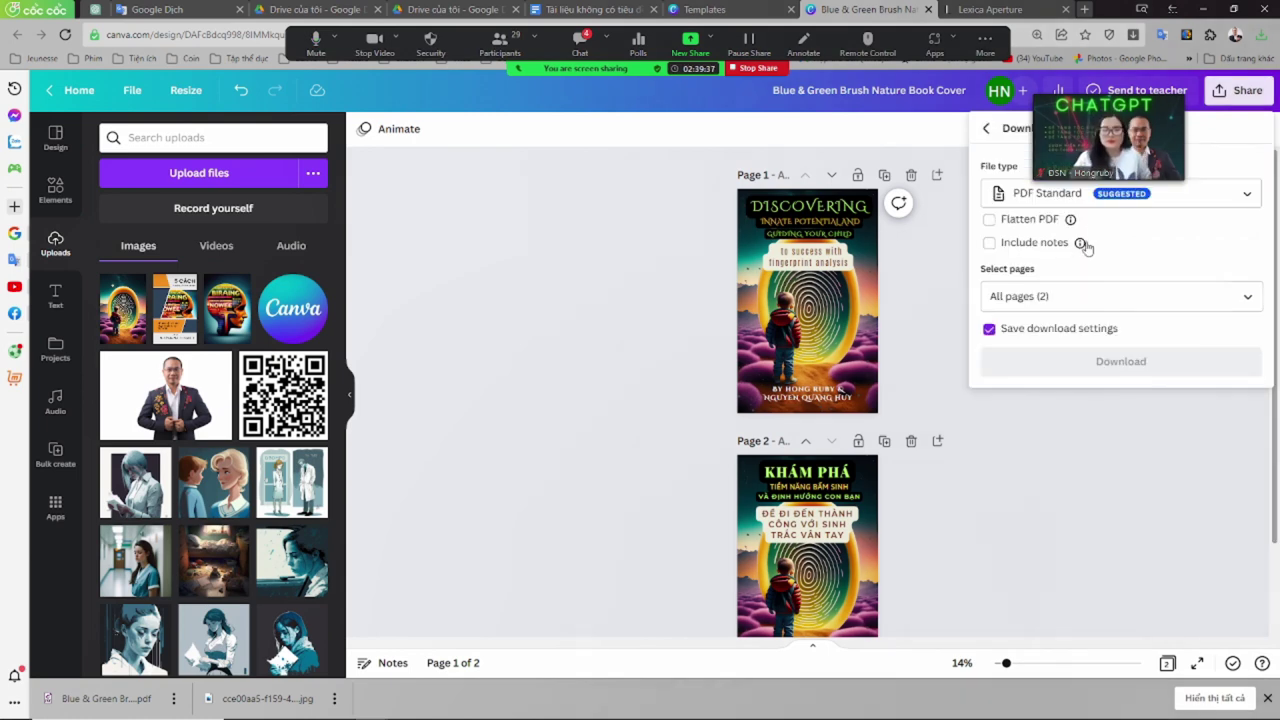
{"action": "left_click", "coordinate": [1143, 194]}
{"action": "left_click", "coordinate": [1105, 242]}
{"action": "left_click", "coordinate": [1097, 434]}
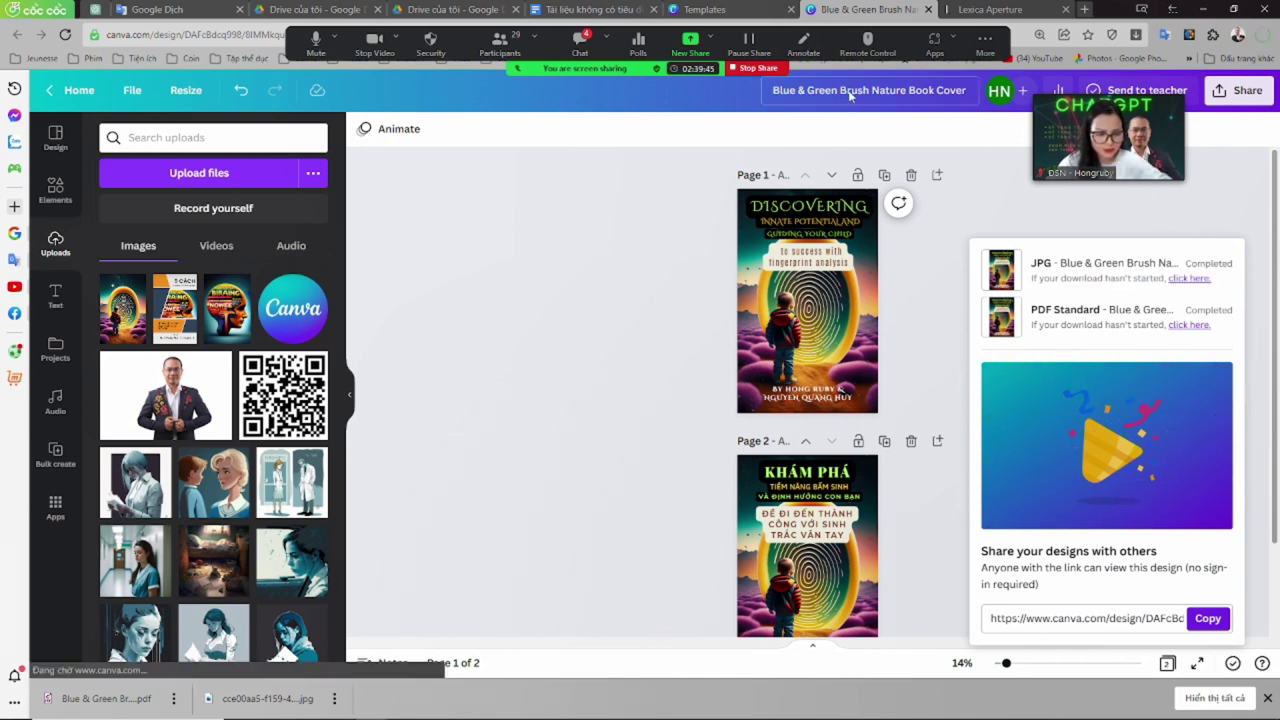
{"action": "key", "text": "alt+Tab"}
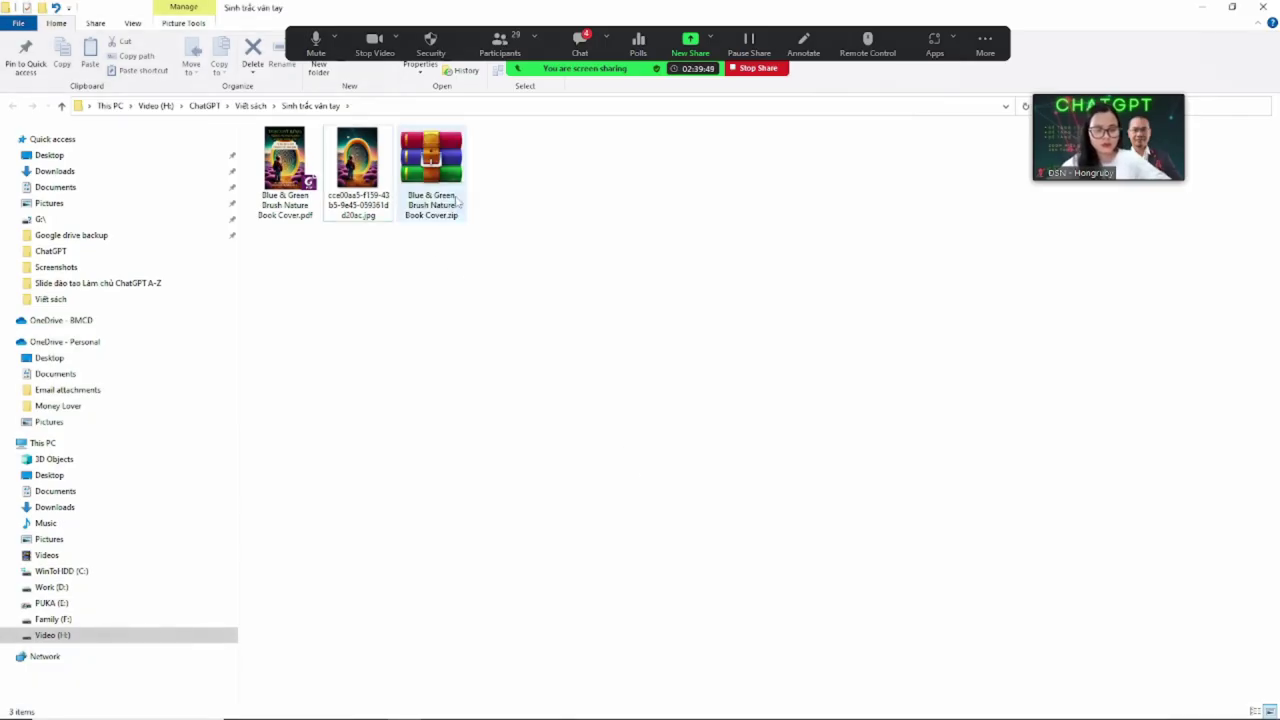
Extract the zip here to get 1.jpg and 2.jpg
{"action": "left_click", "coordinate": [438, 174]}
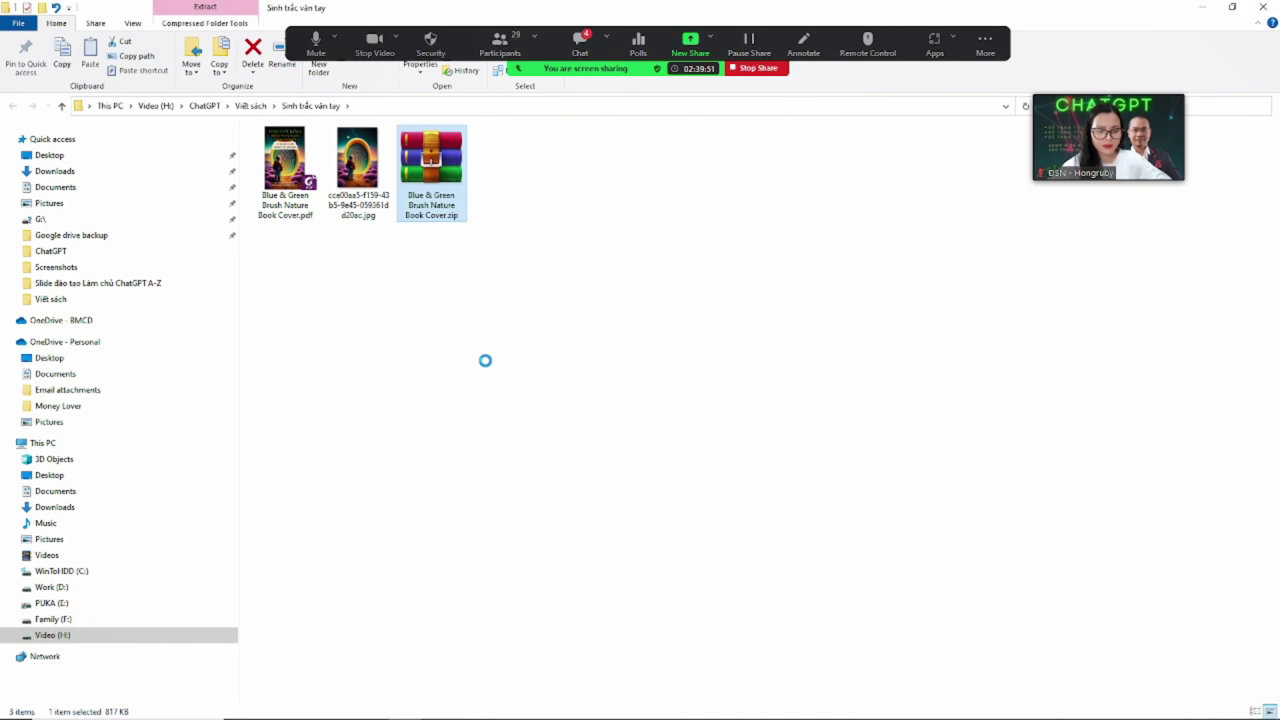
{"action": "right_click", "coordinate": [436, 168]}
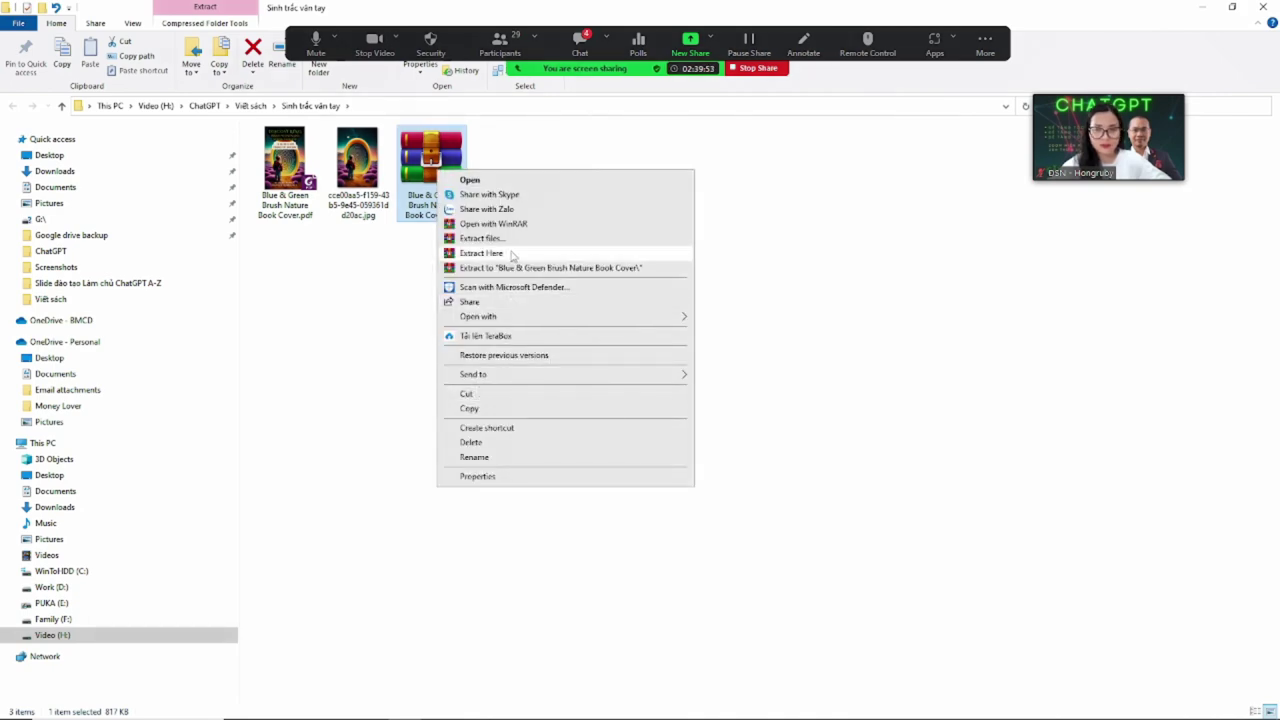
{"action": "left_click", "coordinate": [512, 253]}
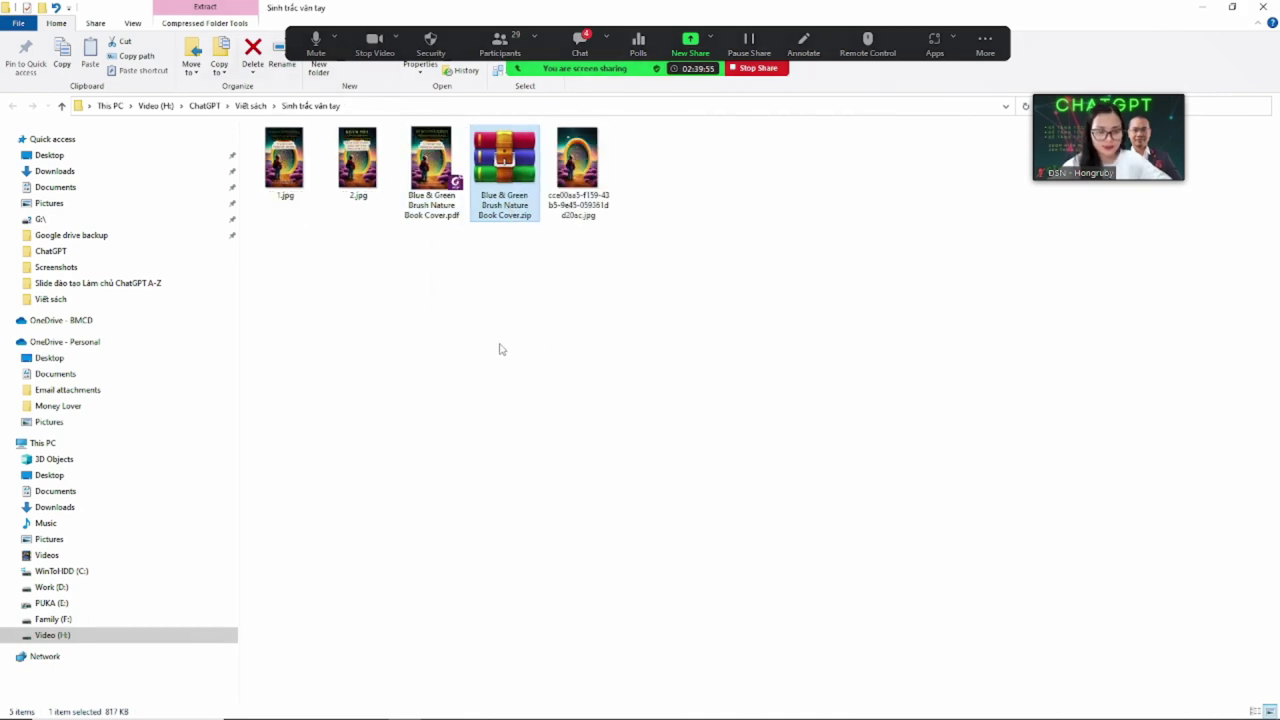
Return to Canva's book-cover template results and close the preview
{"action": "key", "text": "alt+Tab"}
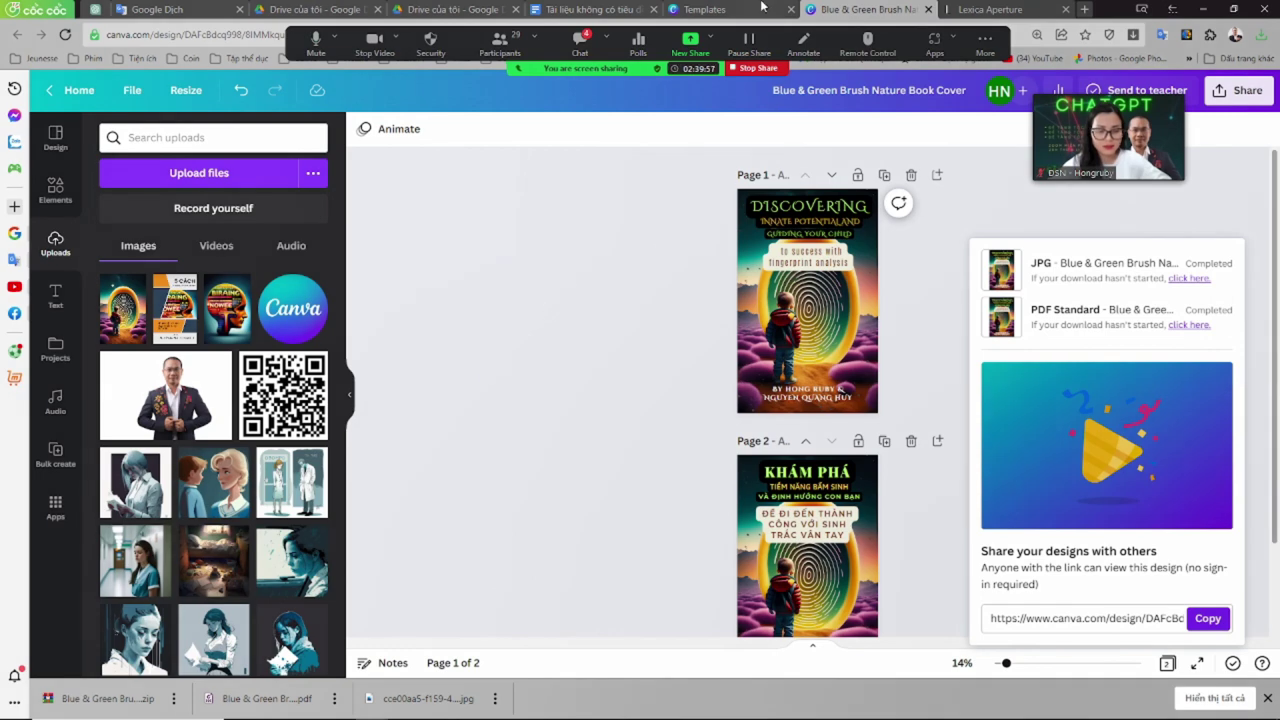
{"action": "left_click", "coordinate": [705, 9]}
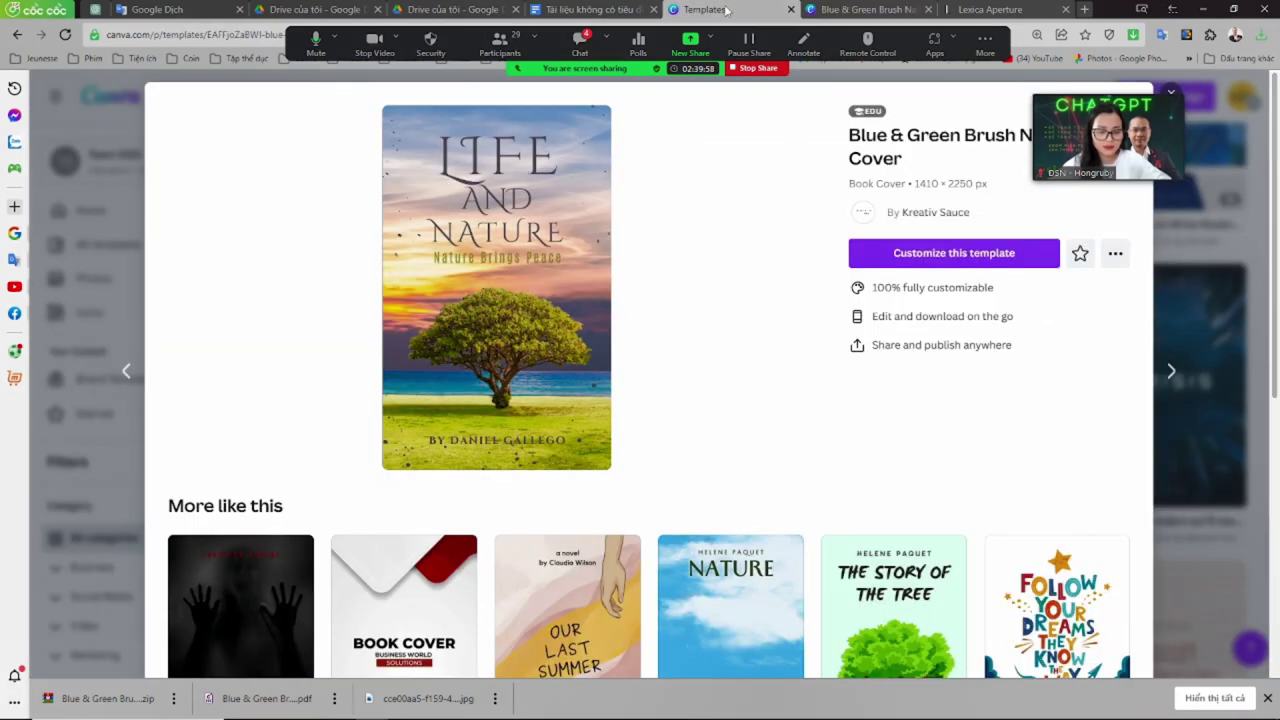
{"action": "left_click", "coordinate": [1199, 354]}
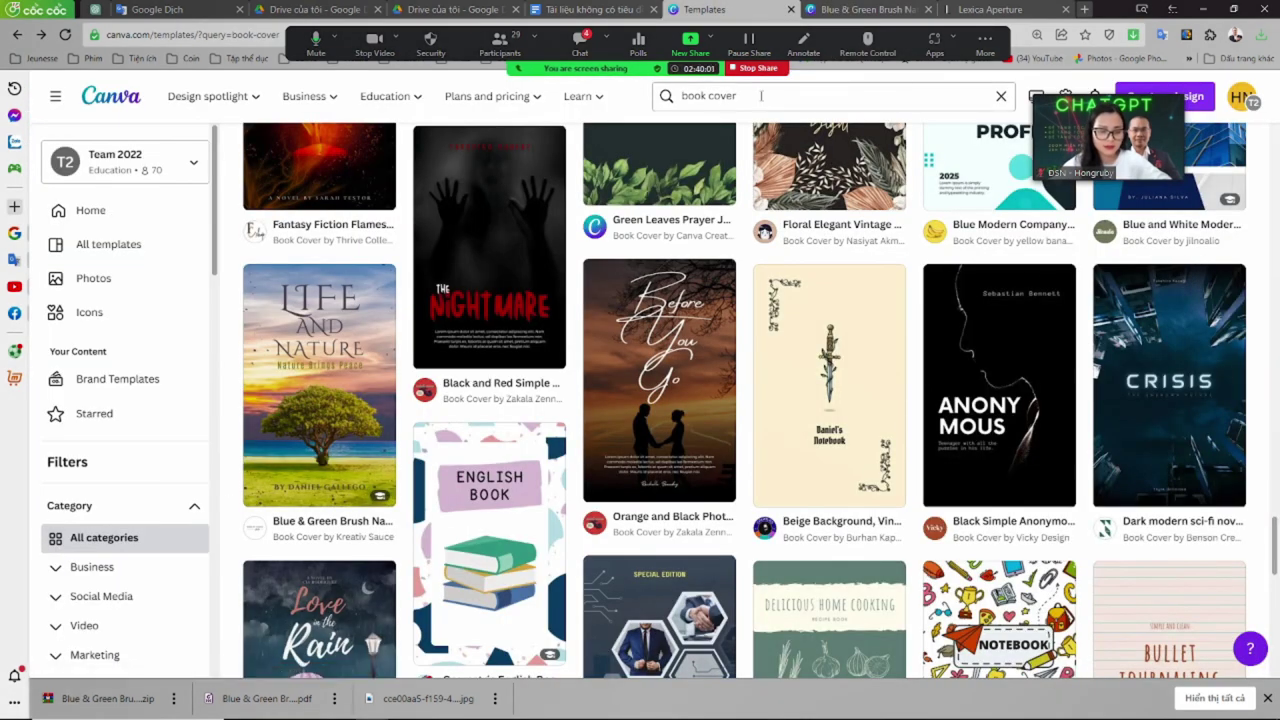
From Canva Home, open Smartmockups and choose the book-in-hands mockup on grey knit
{"action": "left_click", "coordinate": [107, 100]}
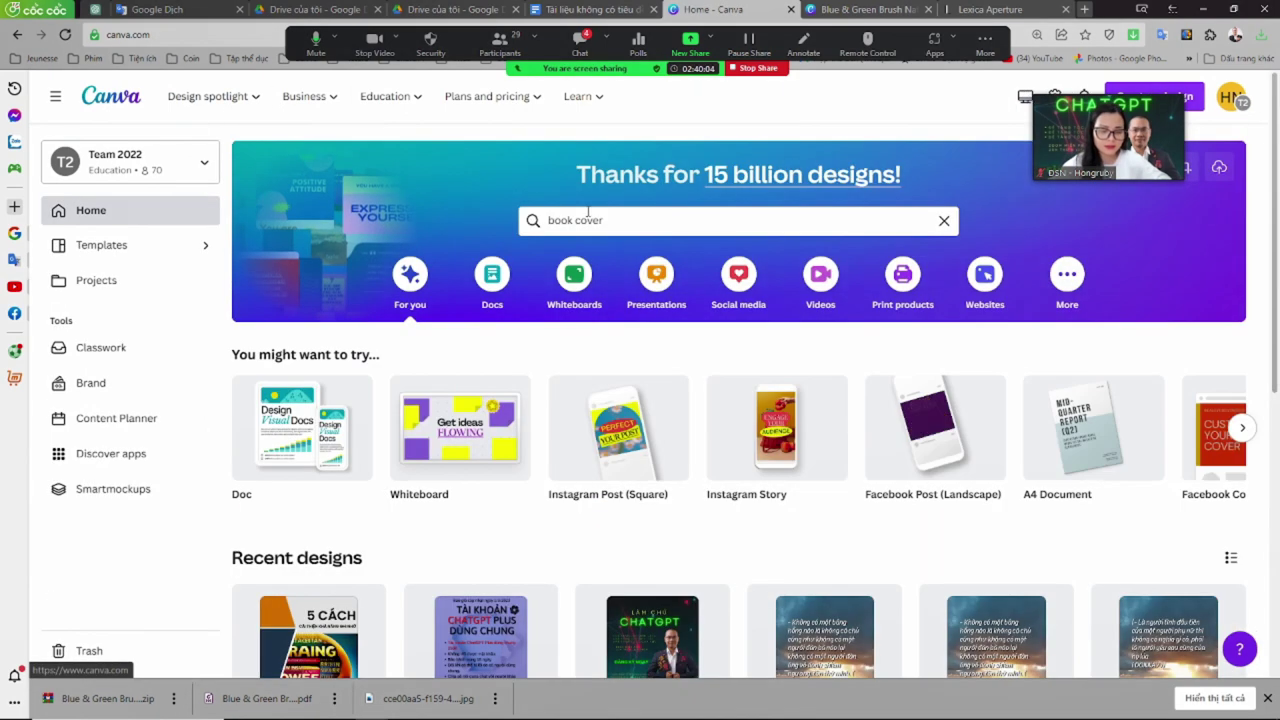
{"action": "left_click", "coordinate": [589, 220]}
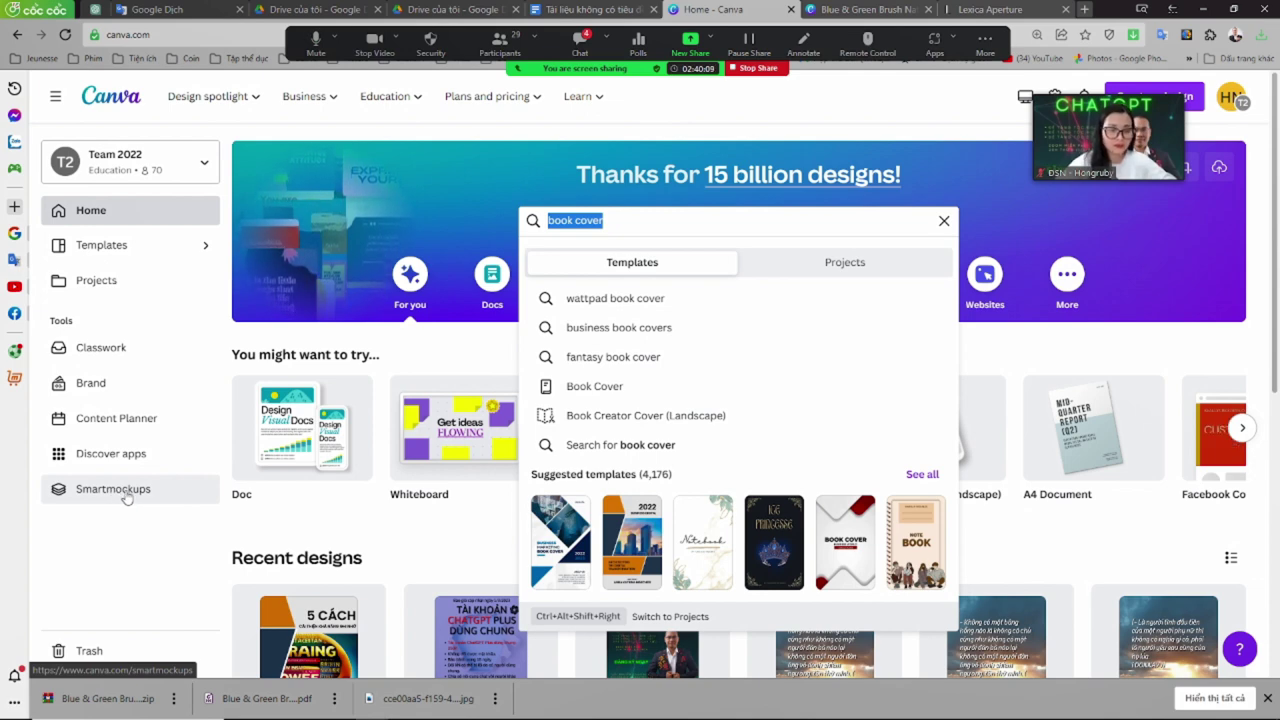
{"action": "left_click", "coordinate": [95, 540]}
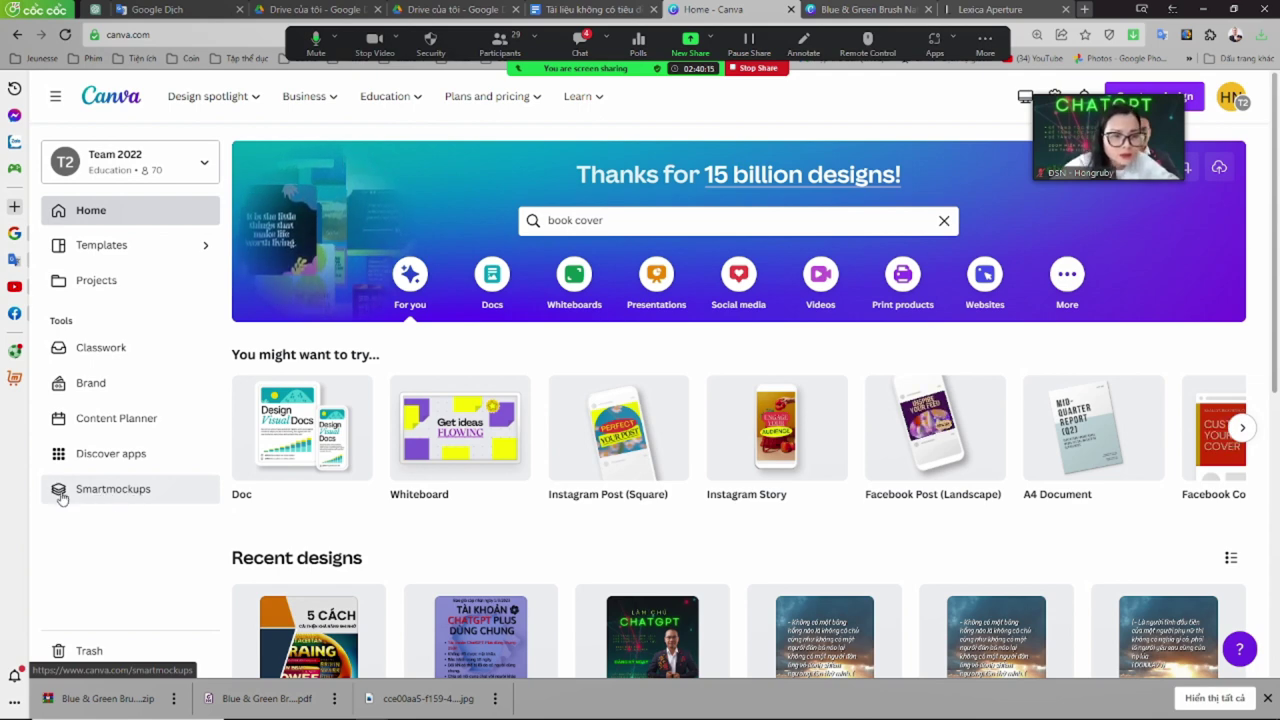
{"action": "left_click", "coordinate": [125, 495]}
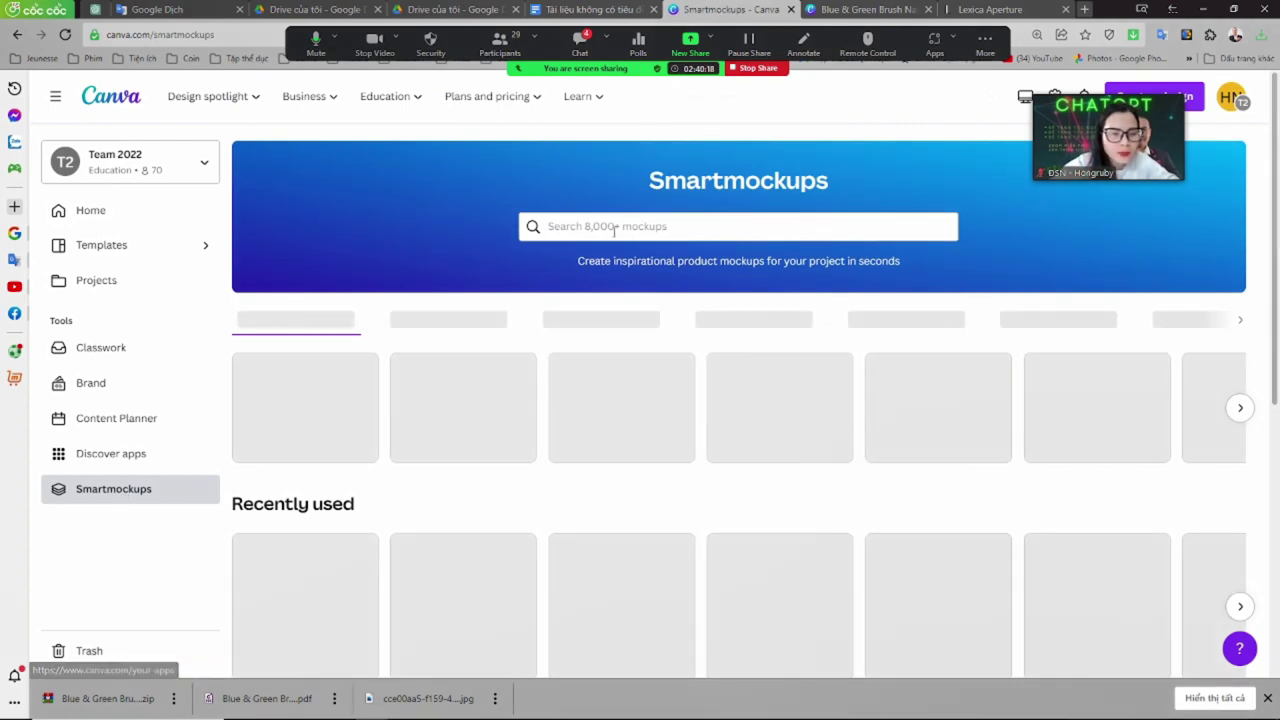
{"action": "left_click", "coordinate": [615, 226]}
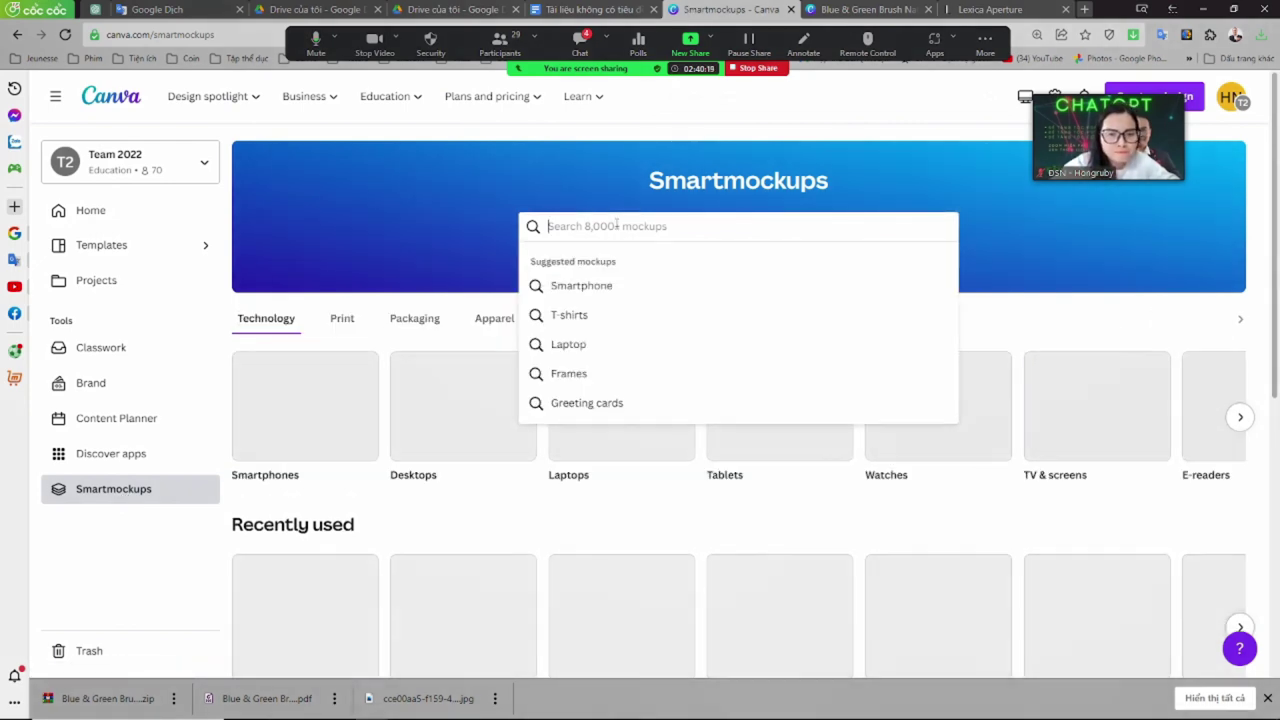
{"action": "left_click", "coordinate": [416, 250]}
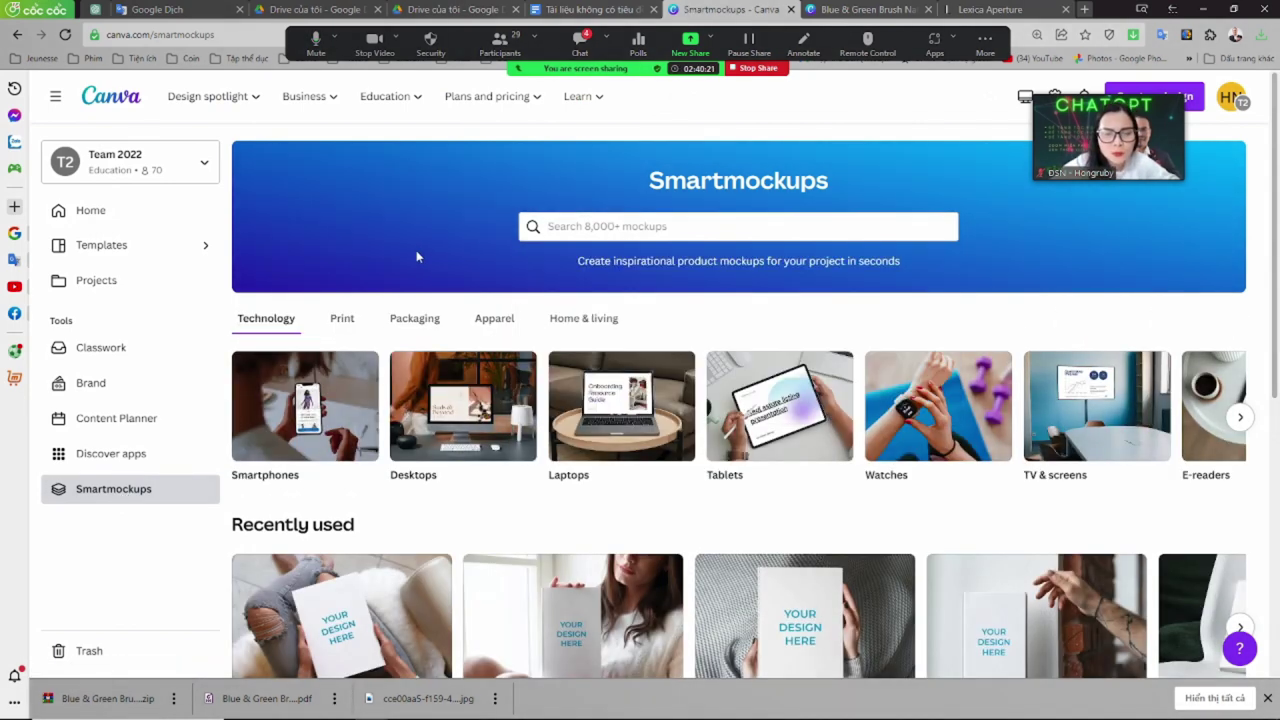
{"action": "scroll", "coordinate": [416, 260], "scroll_direction": "down", "scroll_amount": 3}
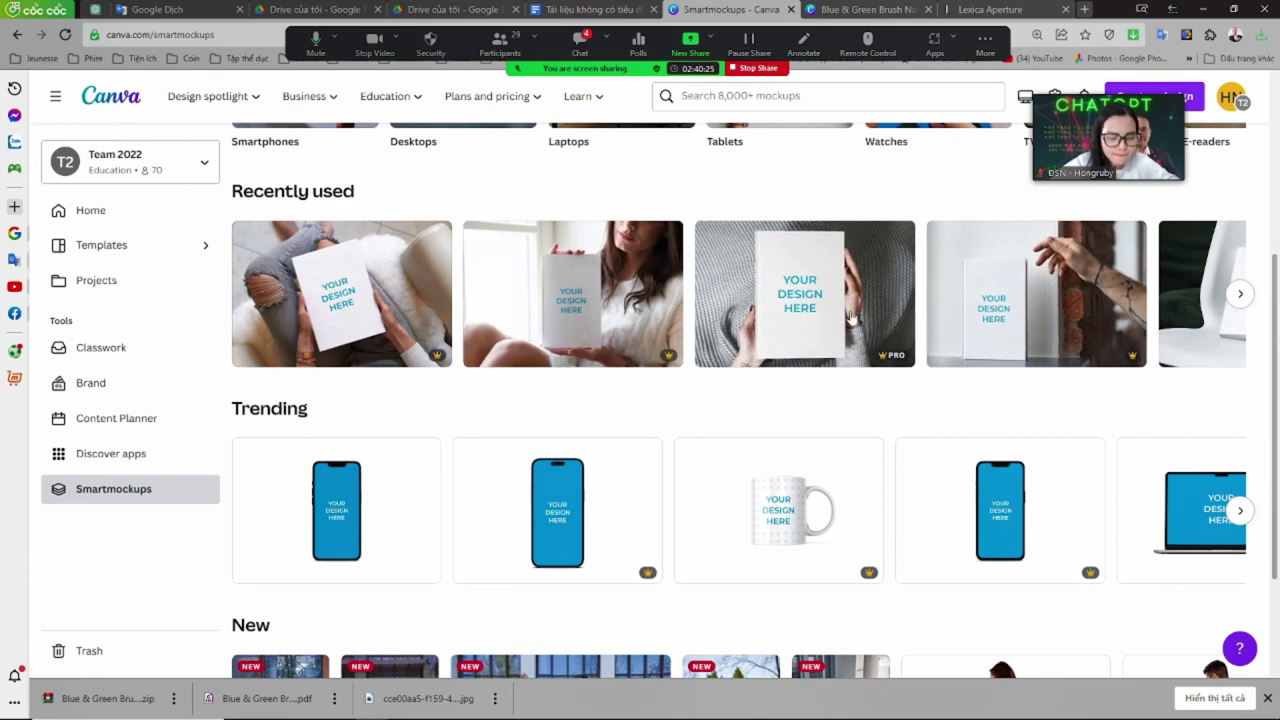
{"action": "left_click", "coordinate": [815, 298]}
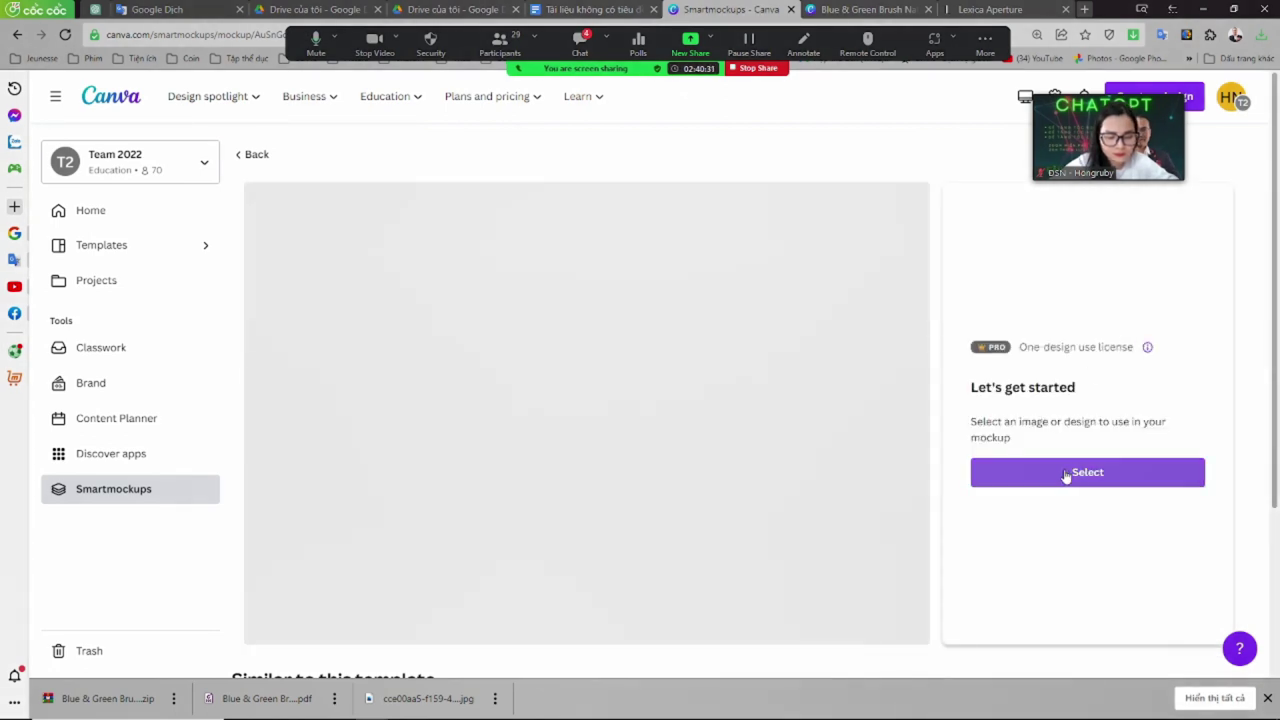
Upload 1.jpg and 2.jpg, then place the Vietnamese KHÁM PHÁ cover on the mockup
{"action": "left_click", "coordinate": [1069, 476]}
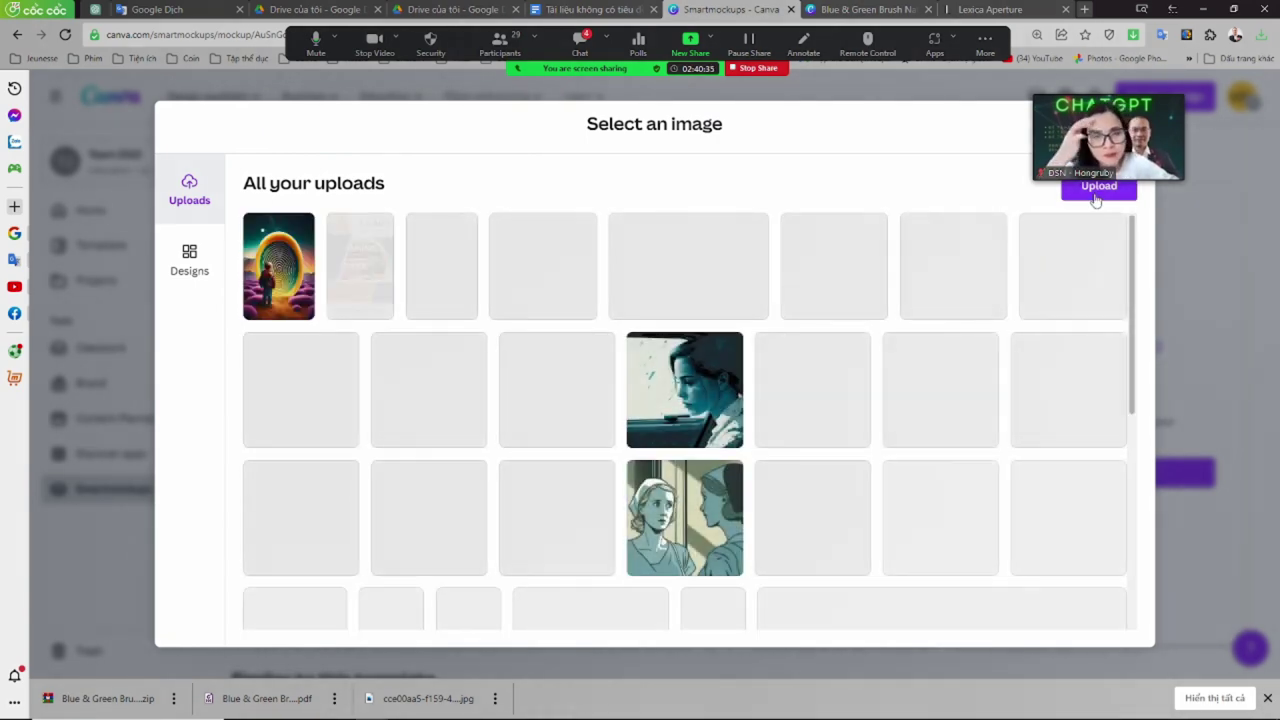
{"action": "left_click", "coordinate": [1078, 190]}
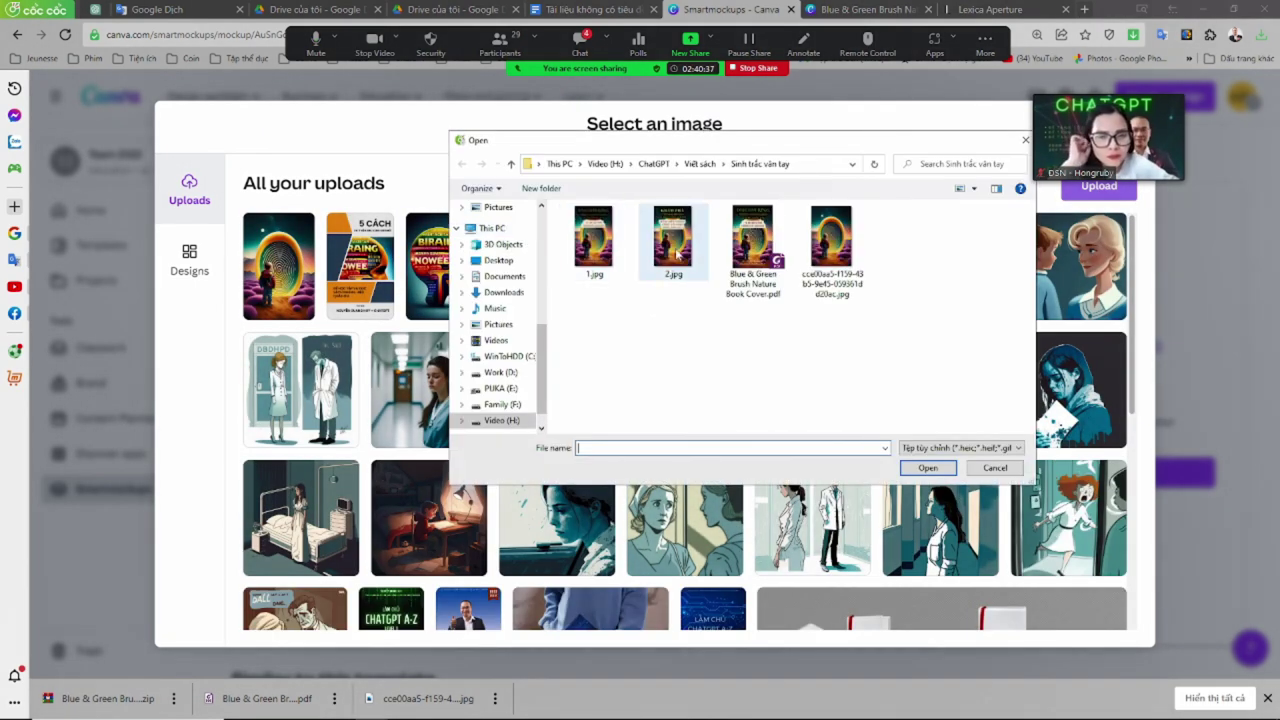
{"action": "left_click_drag", "start_coordinate": [708, 311], "coordinate": [562, 204]}
{"action": "left_click", "coordinate": [928, 468]}
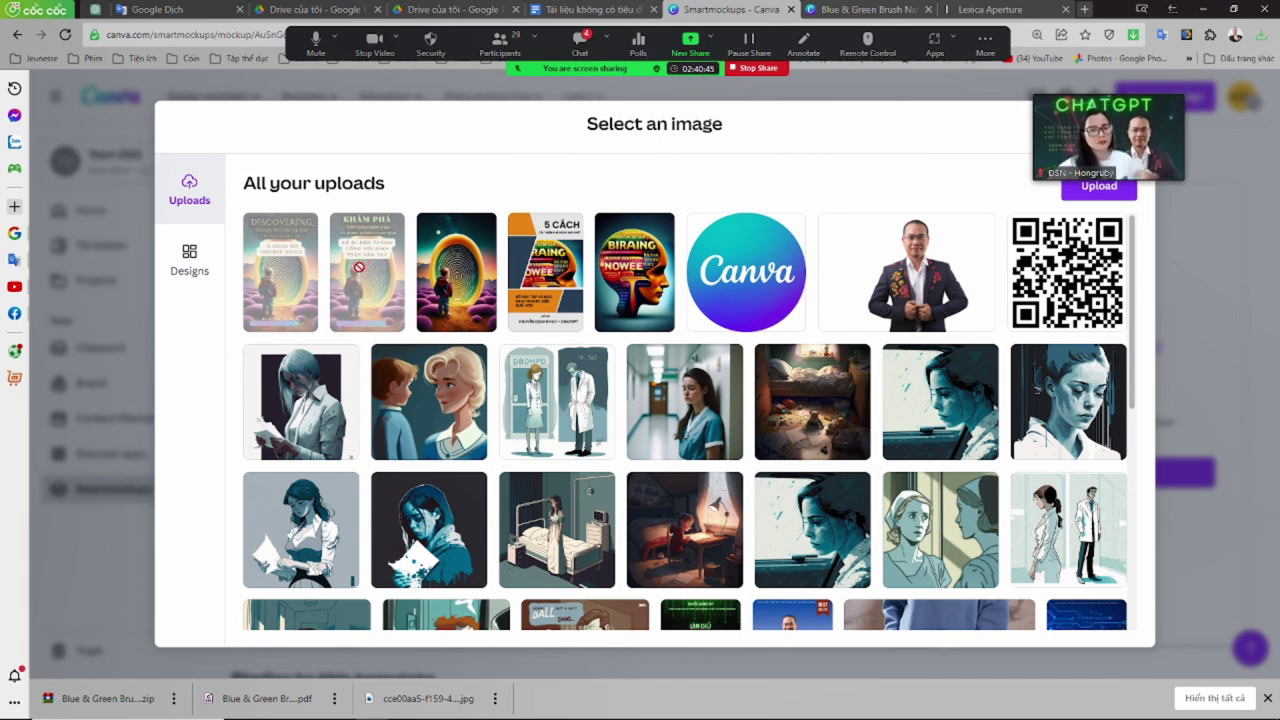
{"action": "left_click", "coordinate": [355, 284]}
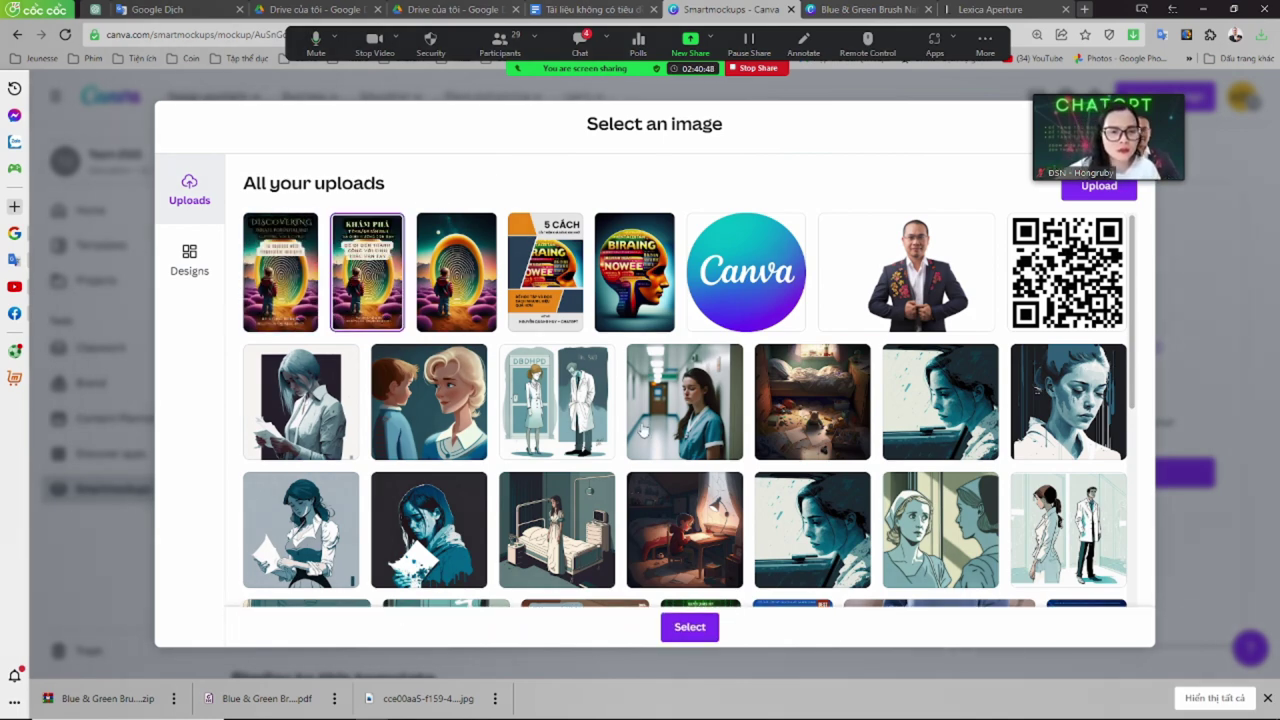
{"action": "left_click", "coordinate": [694, 624]}
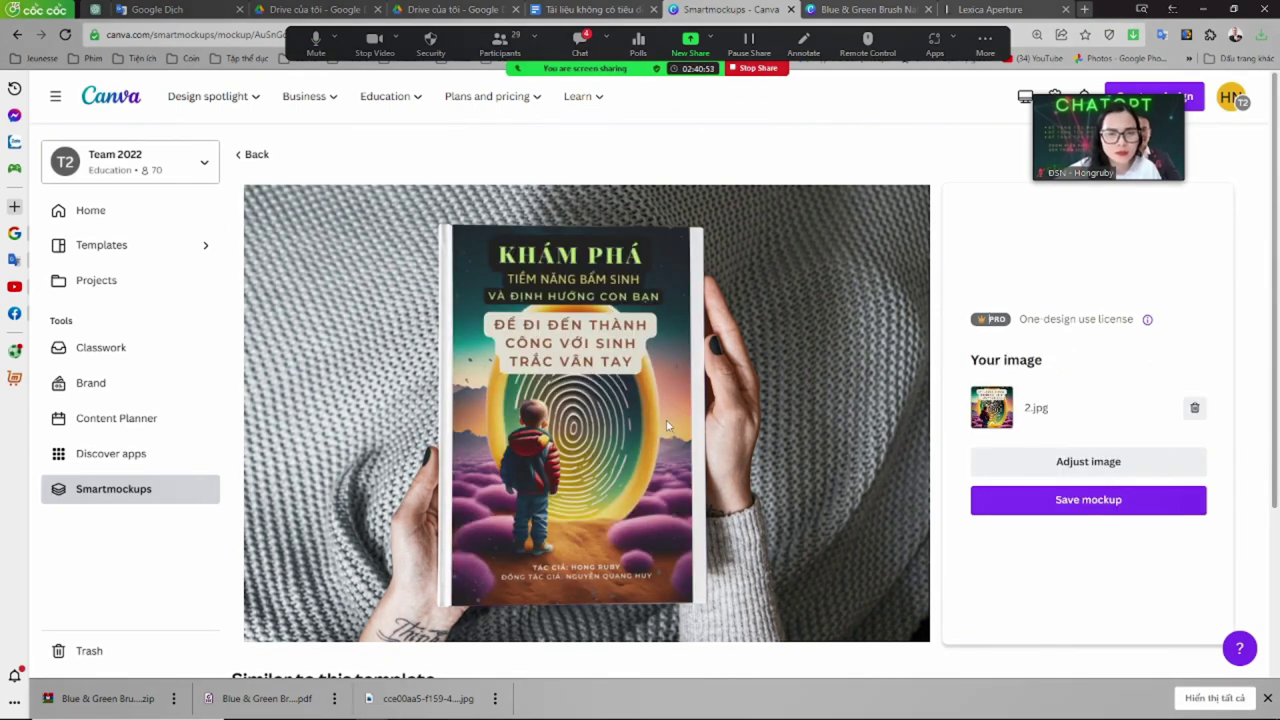
Rescale the KHÁM PHÁ cover to 107% and position it to fill the held book
{"action": "left_click", "coordinate": [1051, 460]}
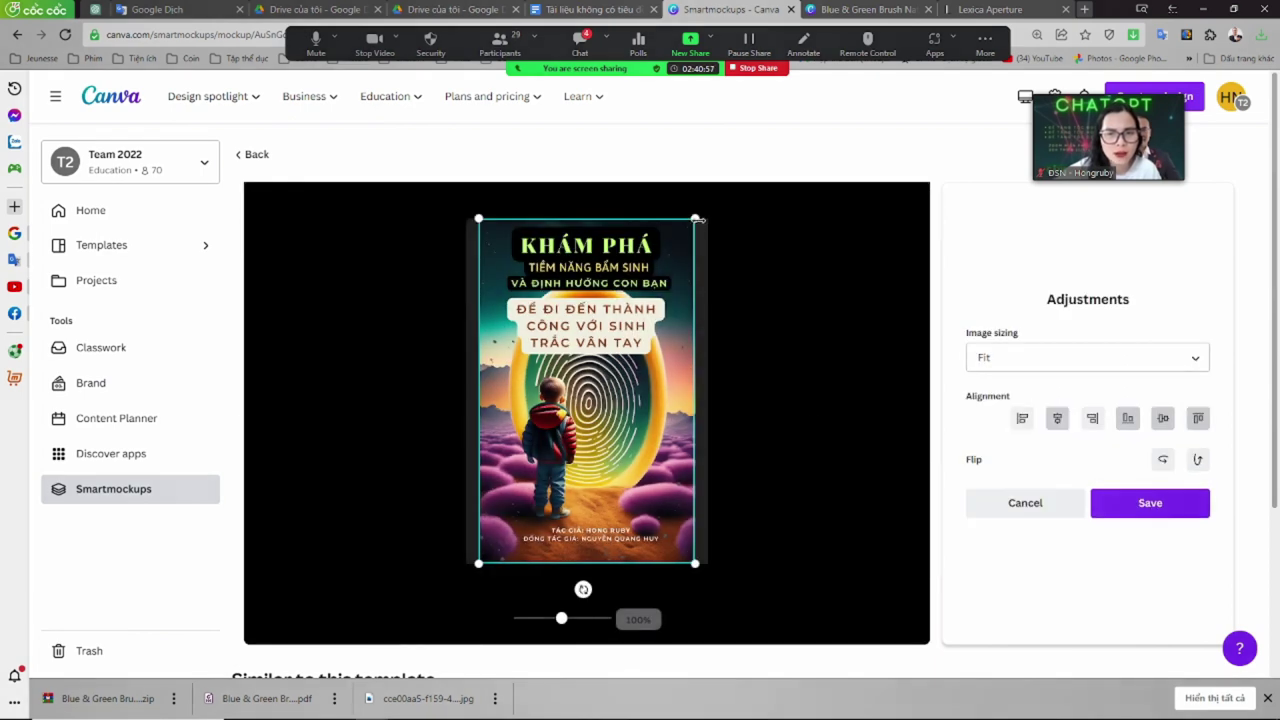
{"action": "left_click_drag", "start_coordinate": [697, 219], "coordinate": [707, 209]}
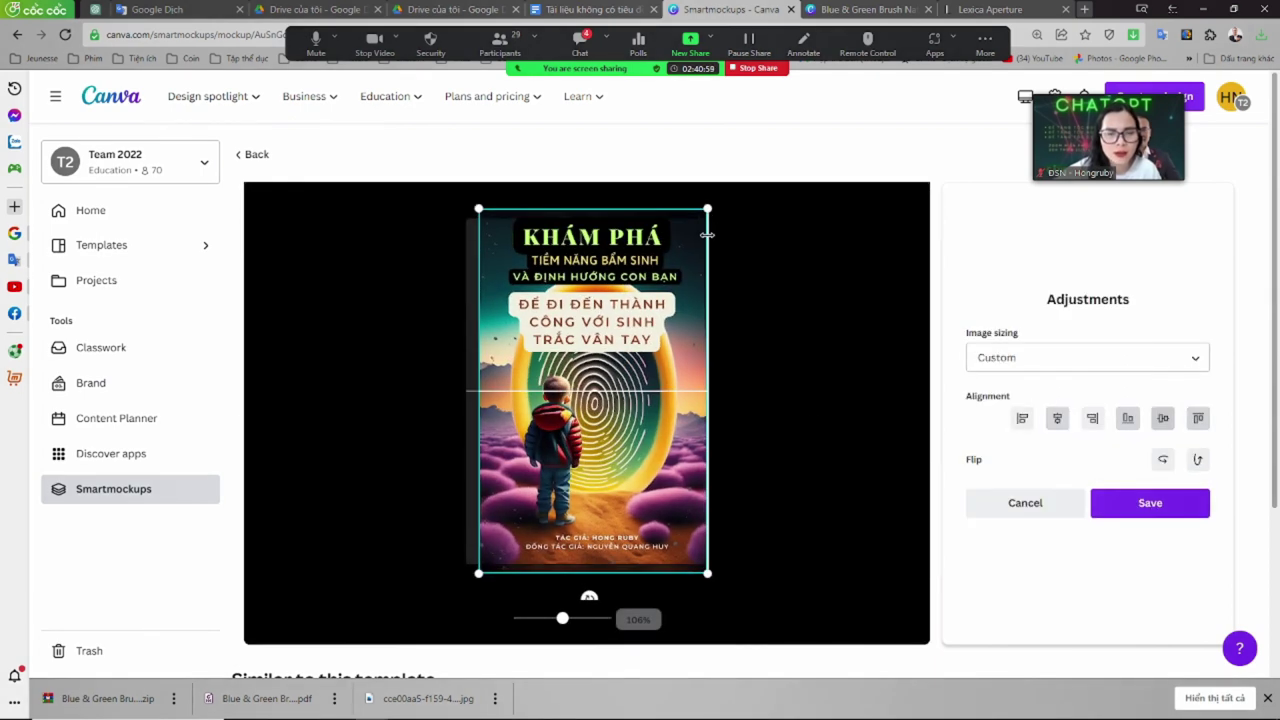
{"action": "left_click_drag", "start_coordinate": [483, 284], "coordinate": [461, 286]}
{"action": "left_click_drag", "start_coordinate": [573, 377], "coordinate": [574, 382]}
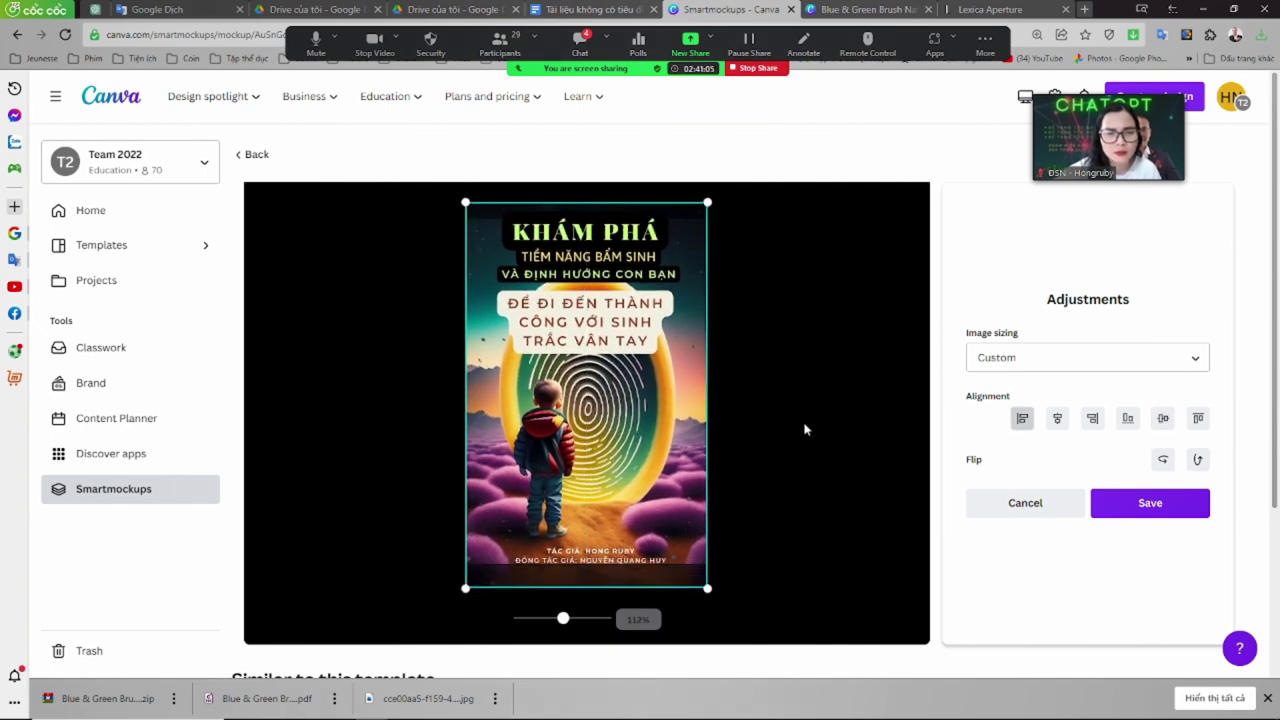
{"action": "left_click_drag", "start_coordinate": [638, 437], "coordinate": [638, 433]}
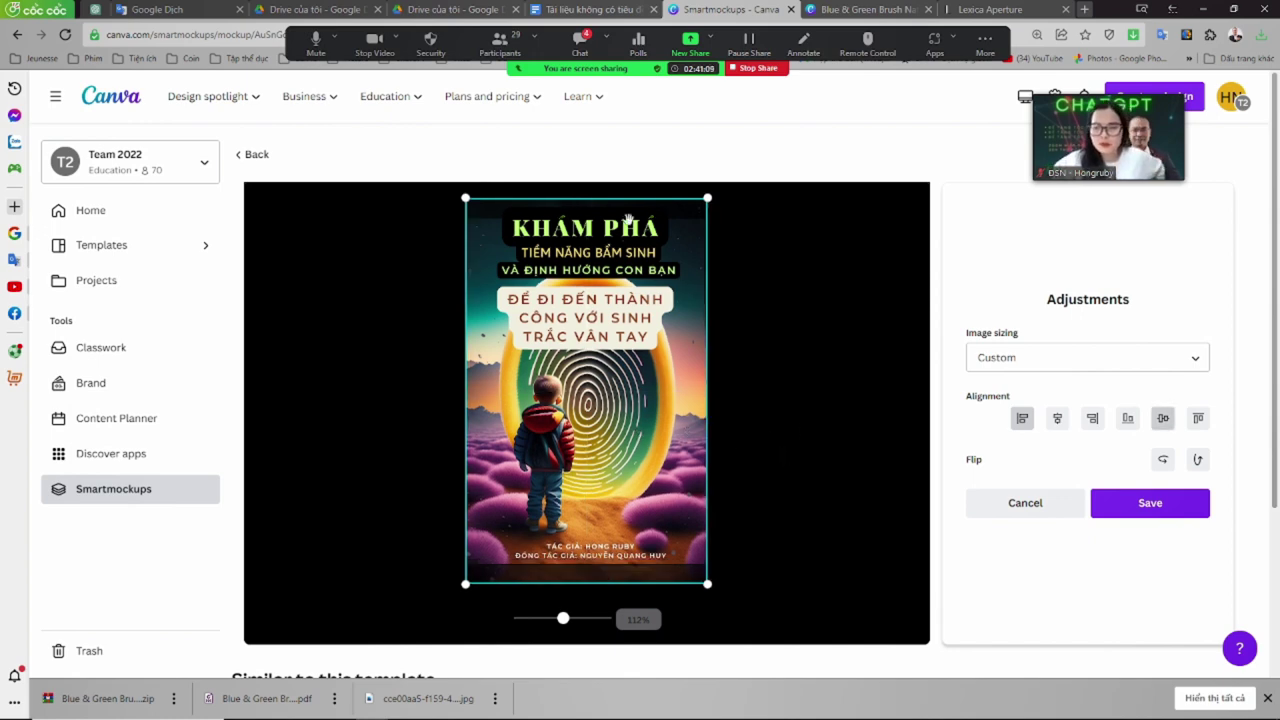
{"action": "left_click_drag", "start_coordinate": [627, 209], "coordinate": [628, 215]}
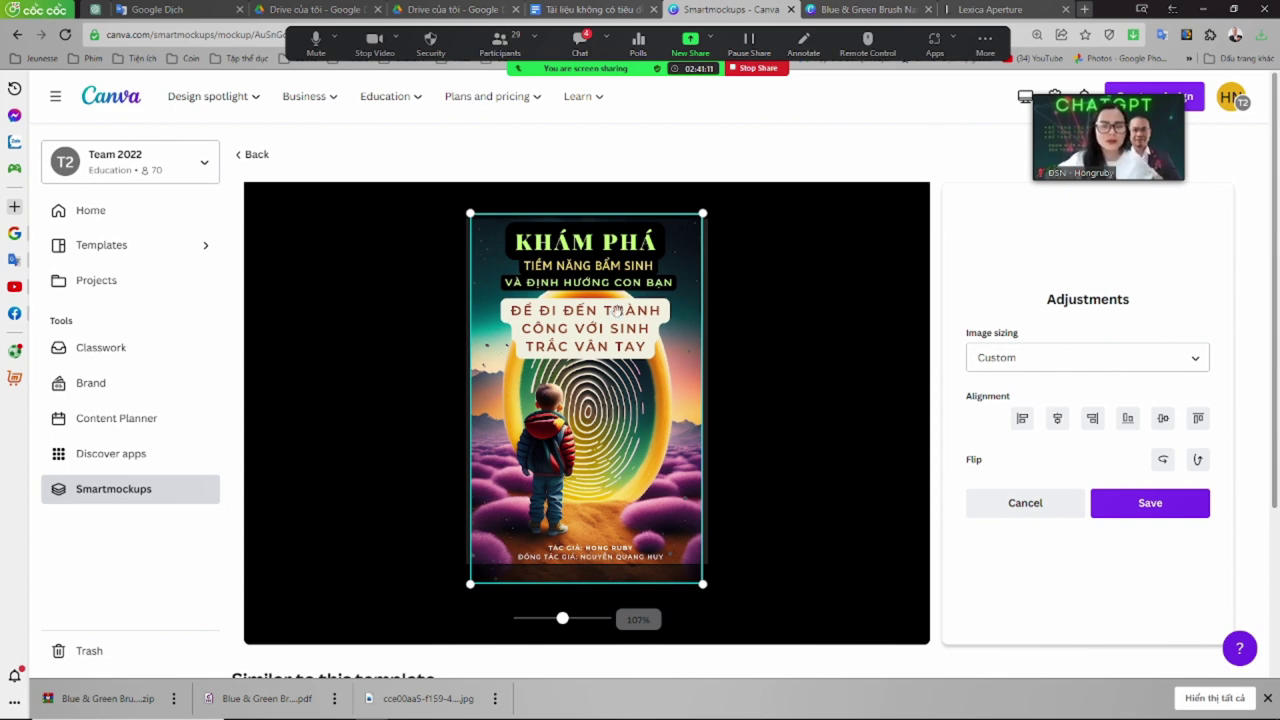
{"action": "left_click_drag", "start_coordinate": [618, 308], "coordinate": [621, 334]}
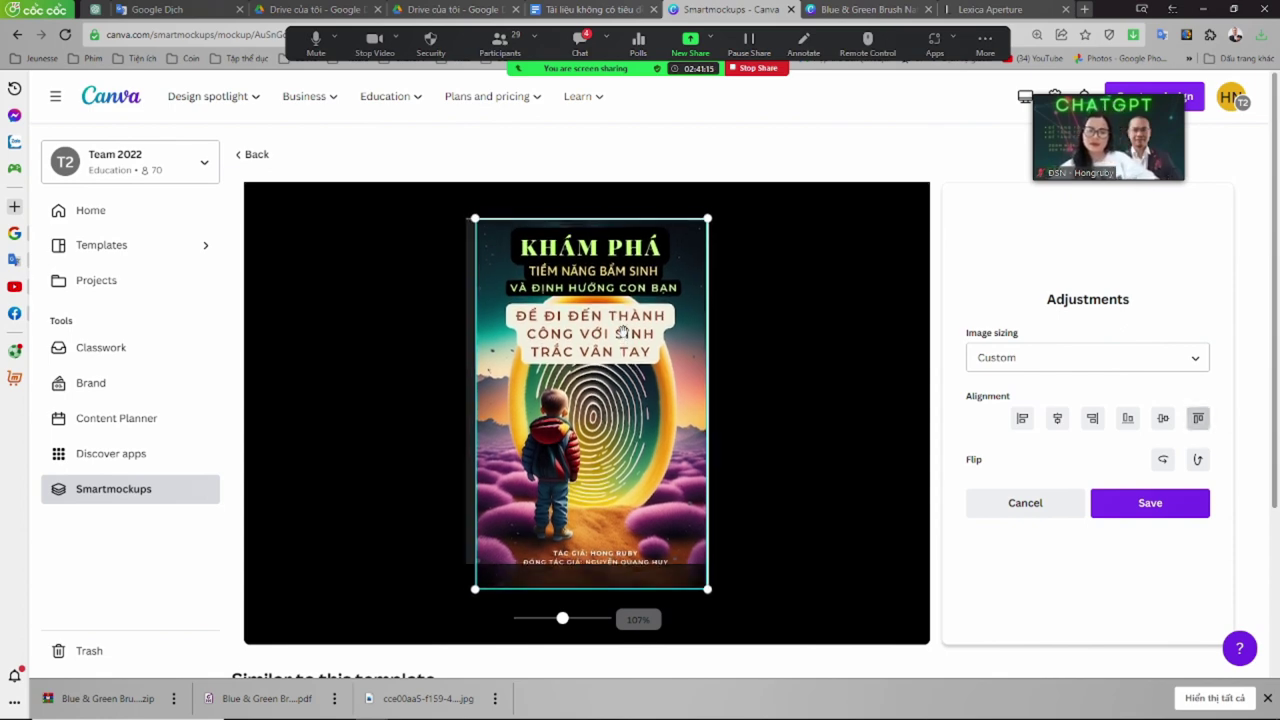
{"action": "left_click", "coordinate": [1150, 511]}
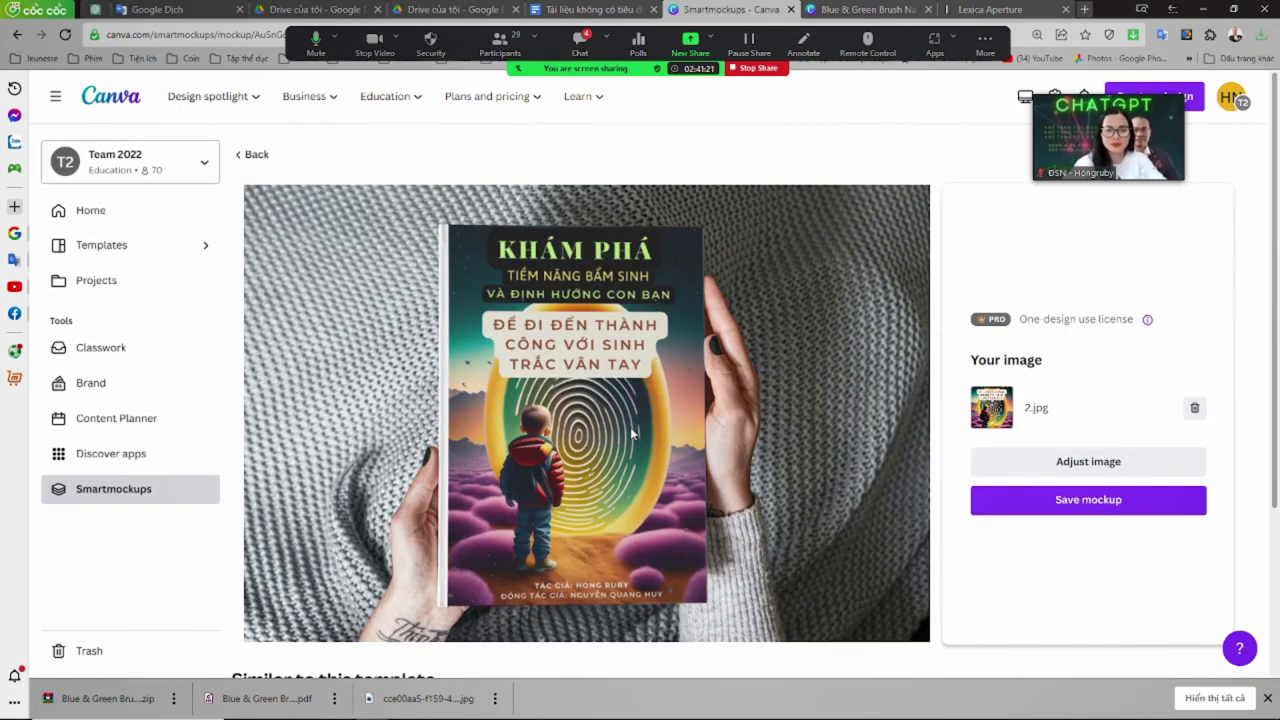
Download the KHÁM PHÁ knit-sweater mockup as a PNG into the Sinh trắc vân tay folder
{"action": "left_click", "coordinate": [1035, 503]}
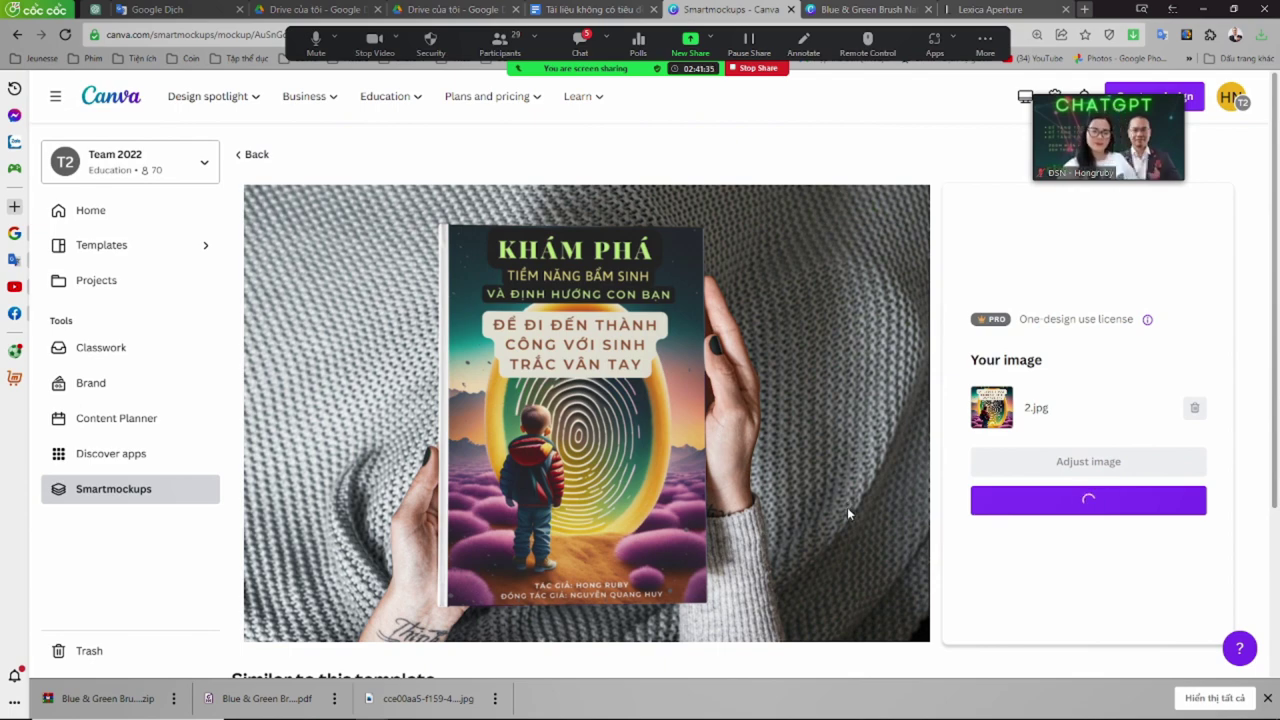
{"action": "scroll", "coordinate": [847, 515], "scroll_direction": "down", "scroll_amount": 2}
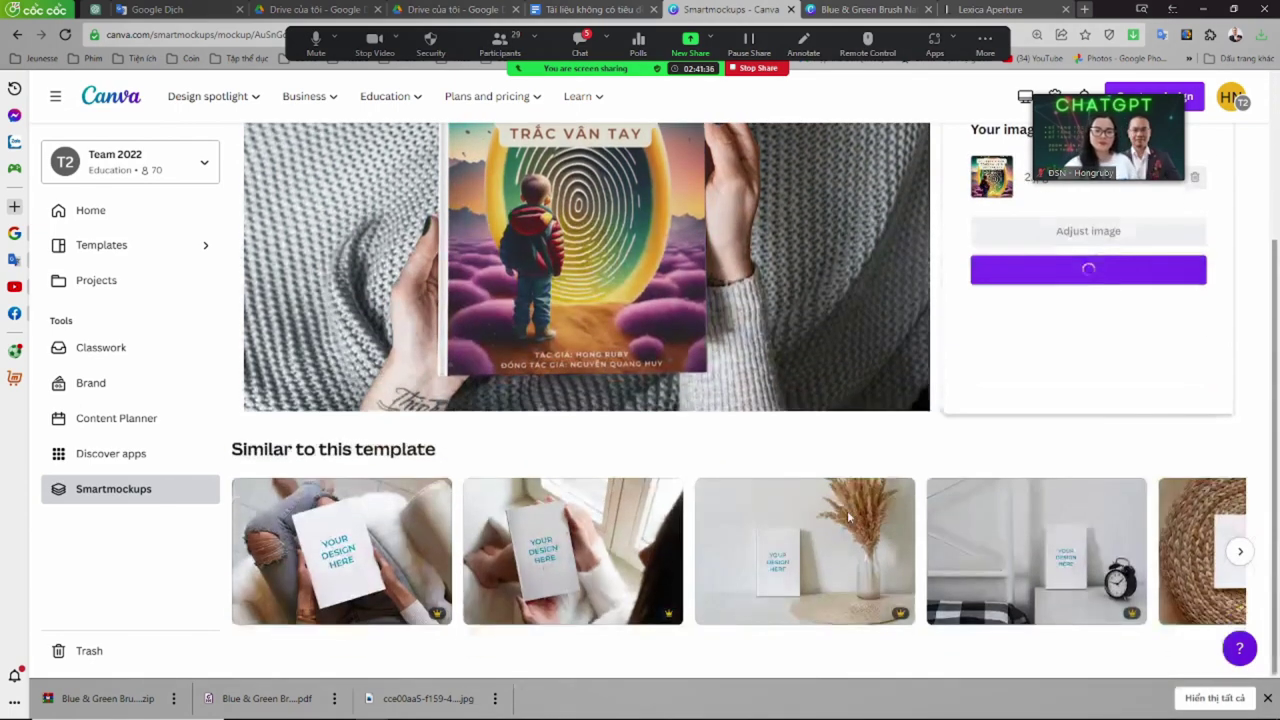
{"action": "left_click", "coordinate": [1240, 551]}
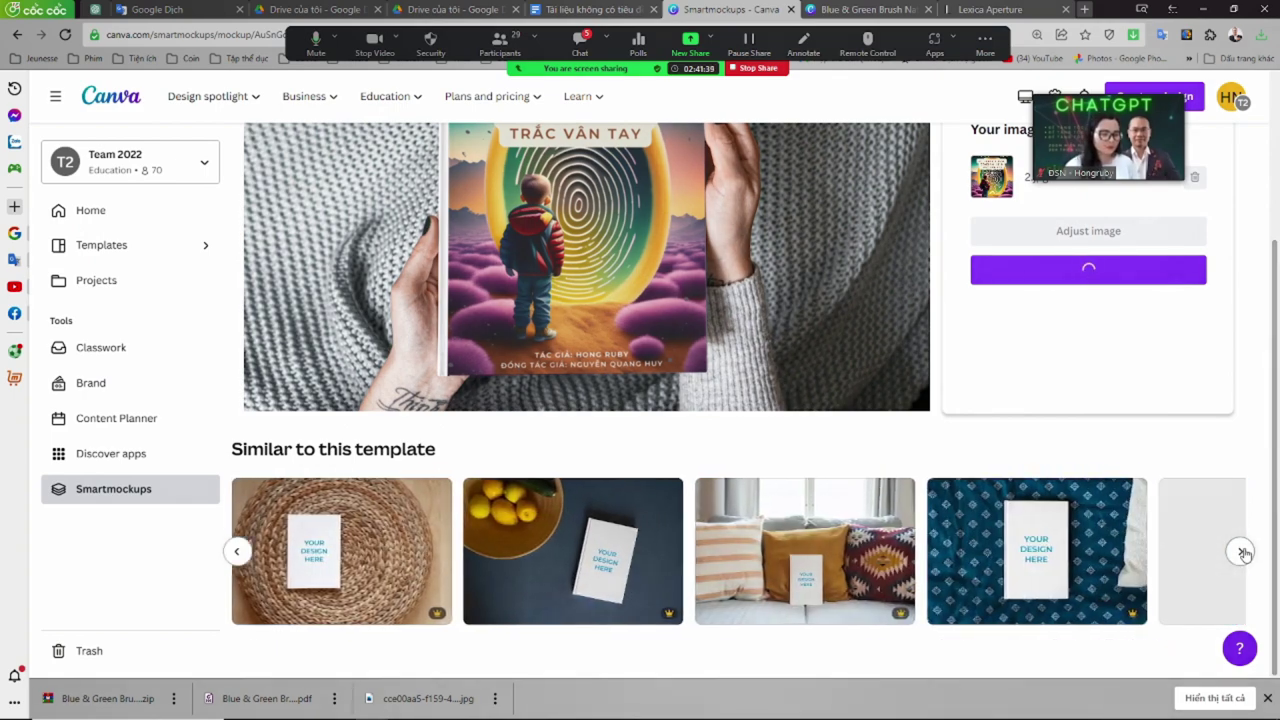
{"action": "left_click", "coordinate": [1241, 552]}
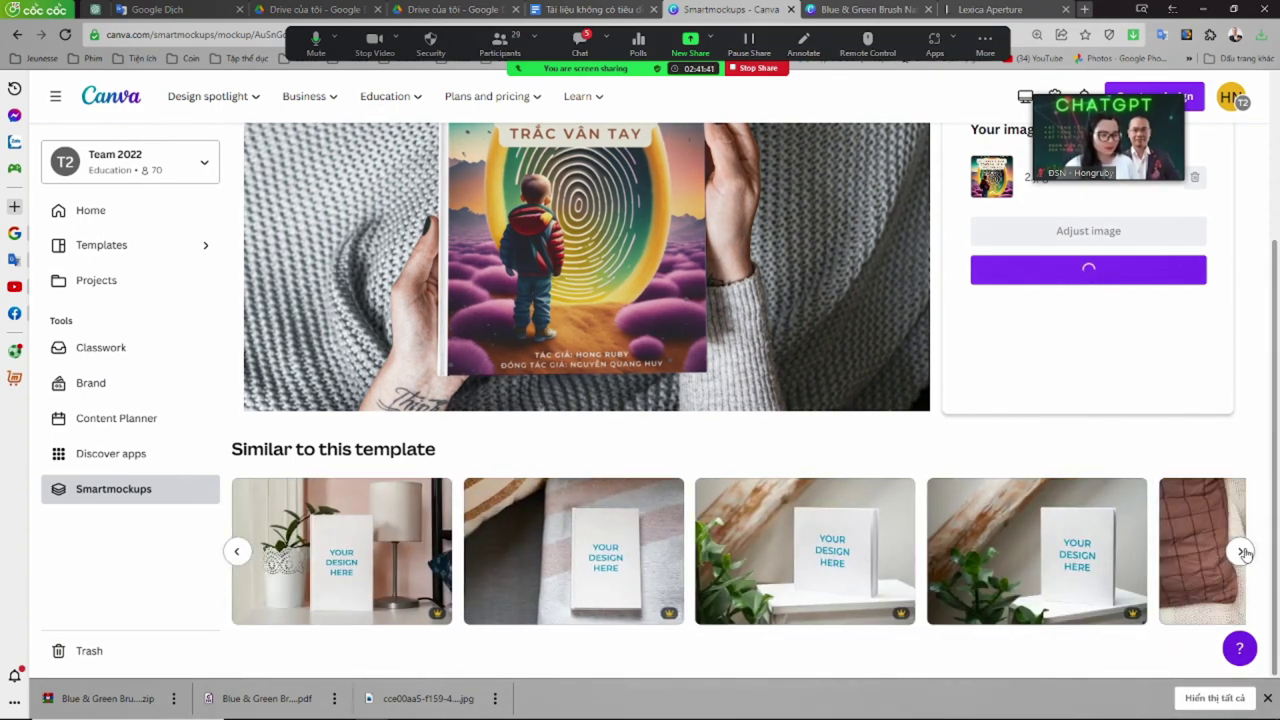
{"action": "left_click", "coordinate": [1241, 552]}
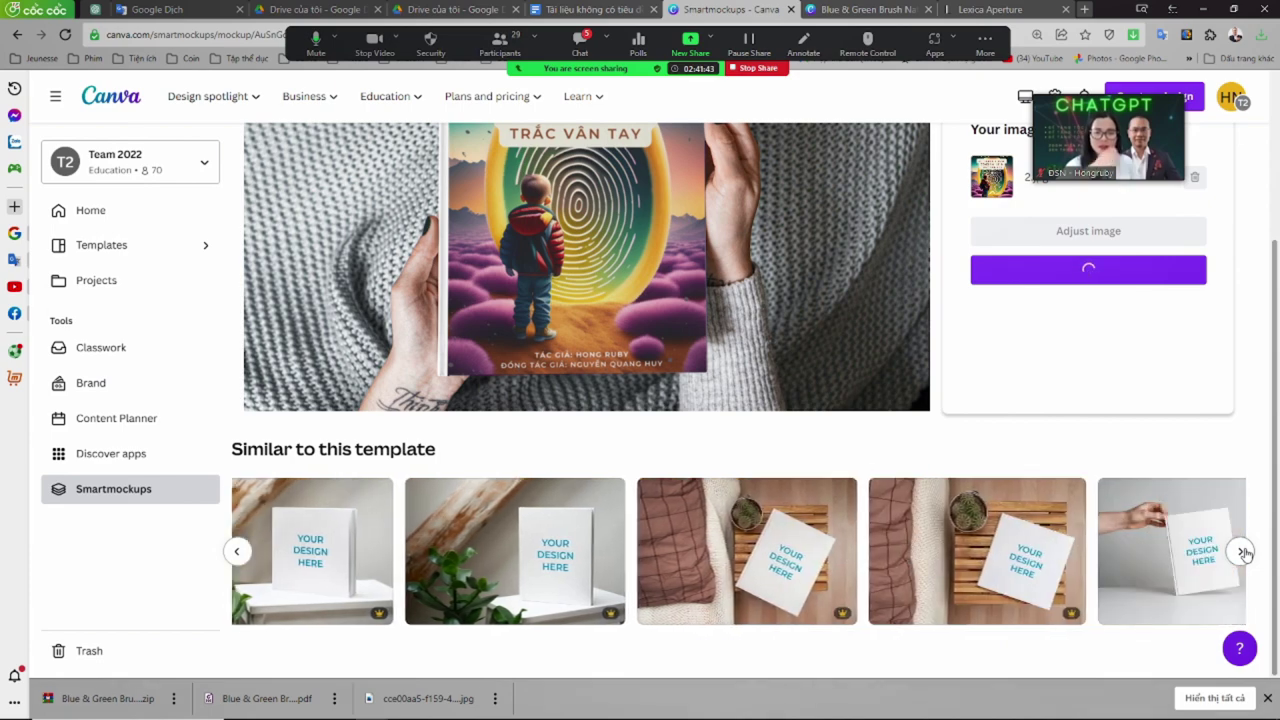
{"action": "left_click", "coordinate": [1241, 552]}
{"action": "left_click", "coordinate": [1241, 552]}
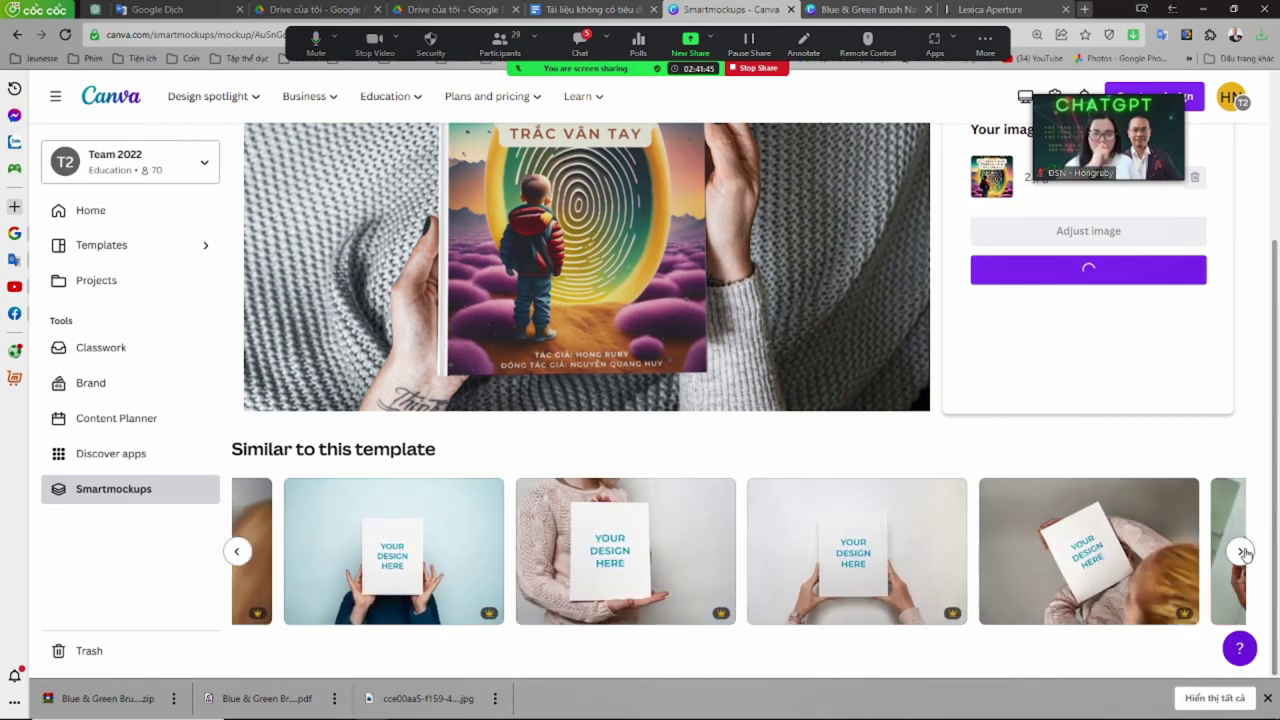
{"action": "left_click", "coordinate": [1241, 552]}
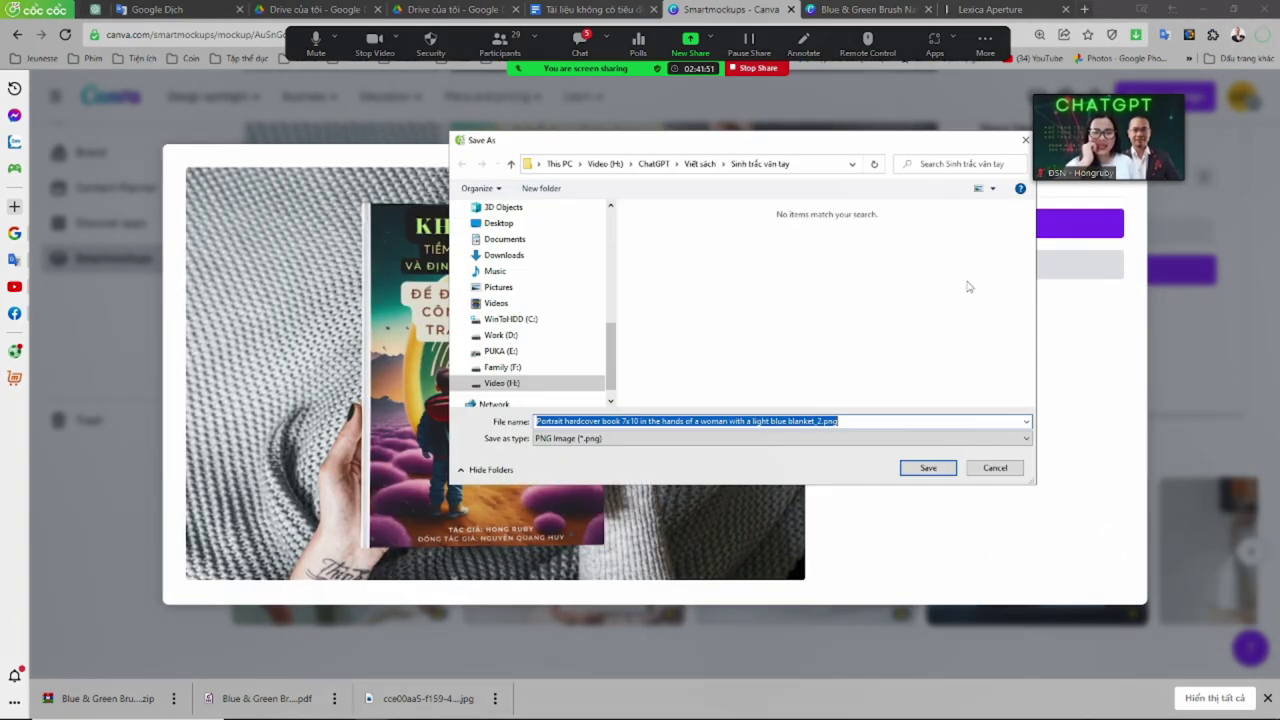
{"action": "left_click", "coordinate": [929, 466]}
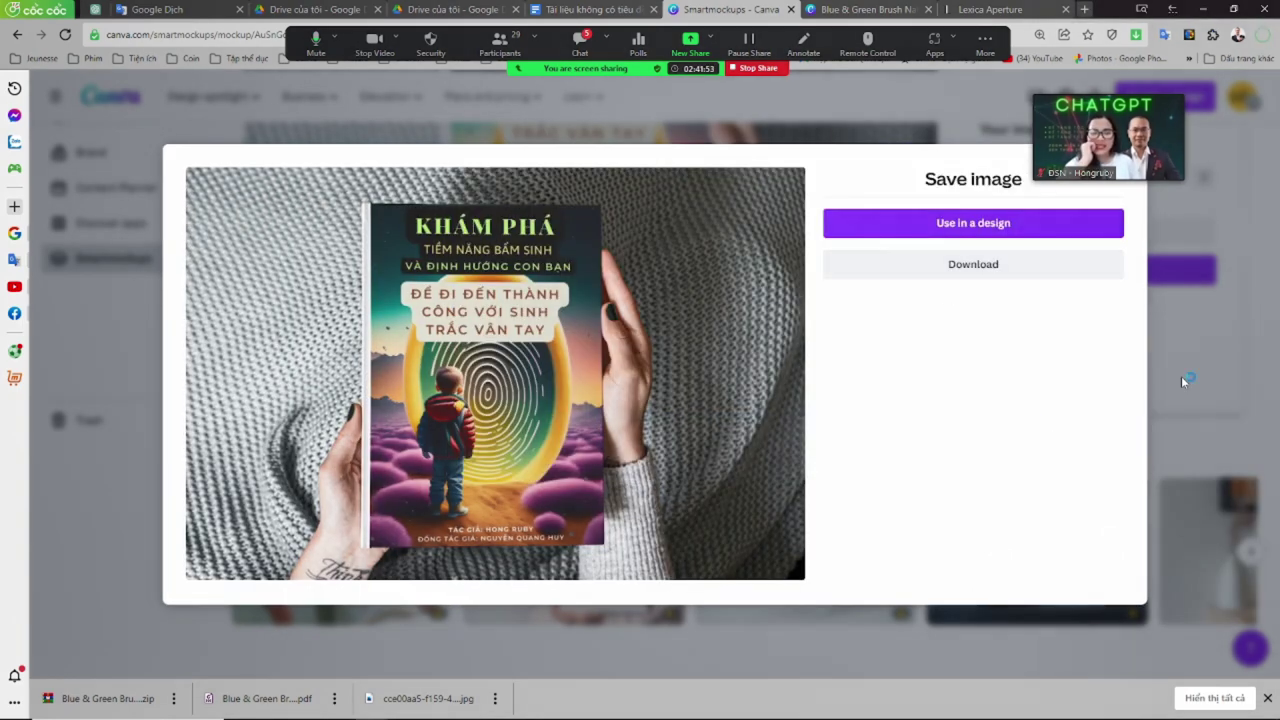
Open the similar mockup showing a book on wooden crates
{"action": "left_click", "coordinate": [1181, 376]}
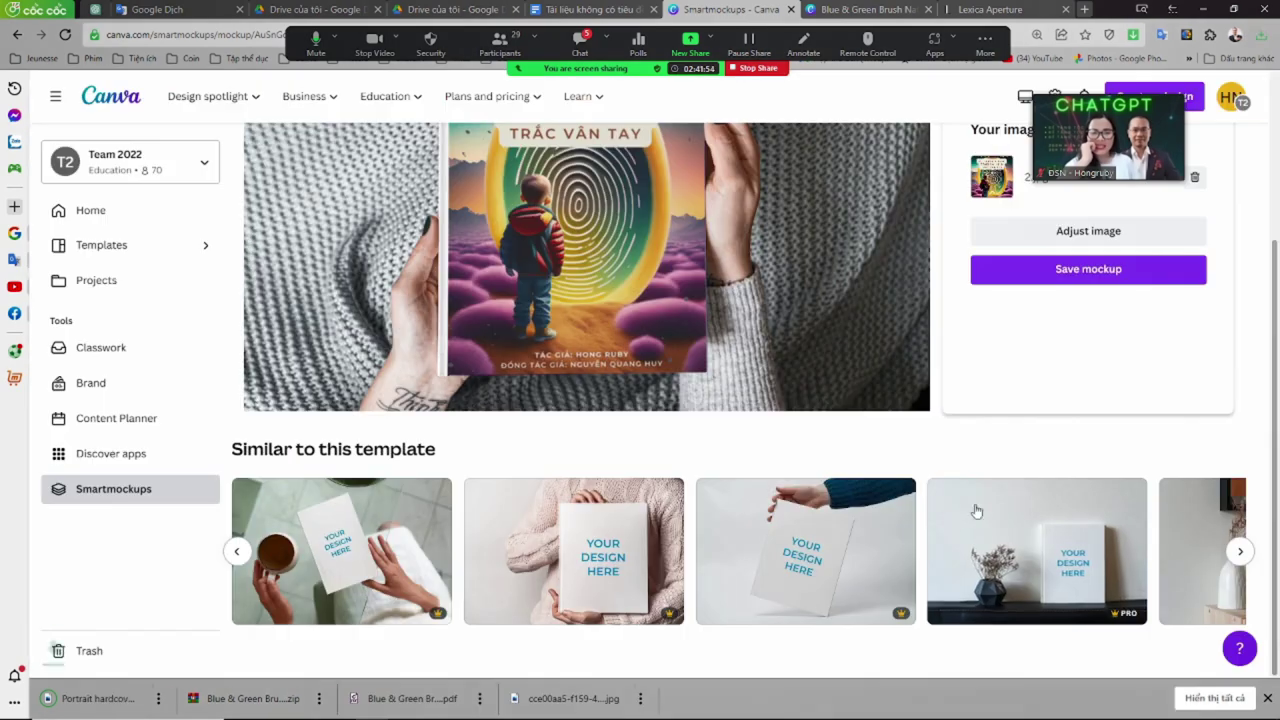
{"action": "left_click", "coordinate": [1240, 551]}
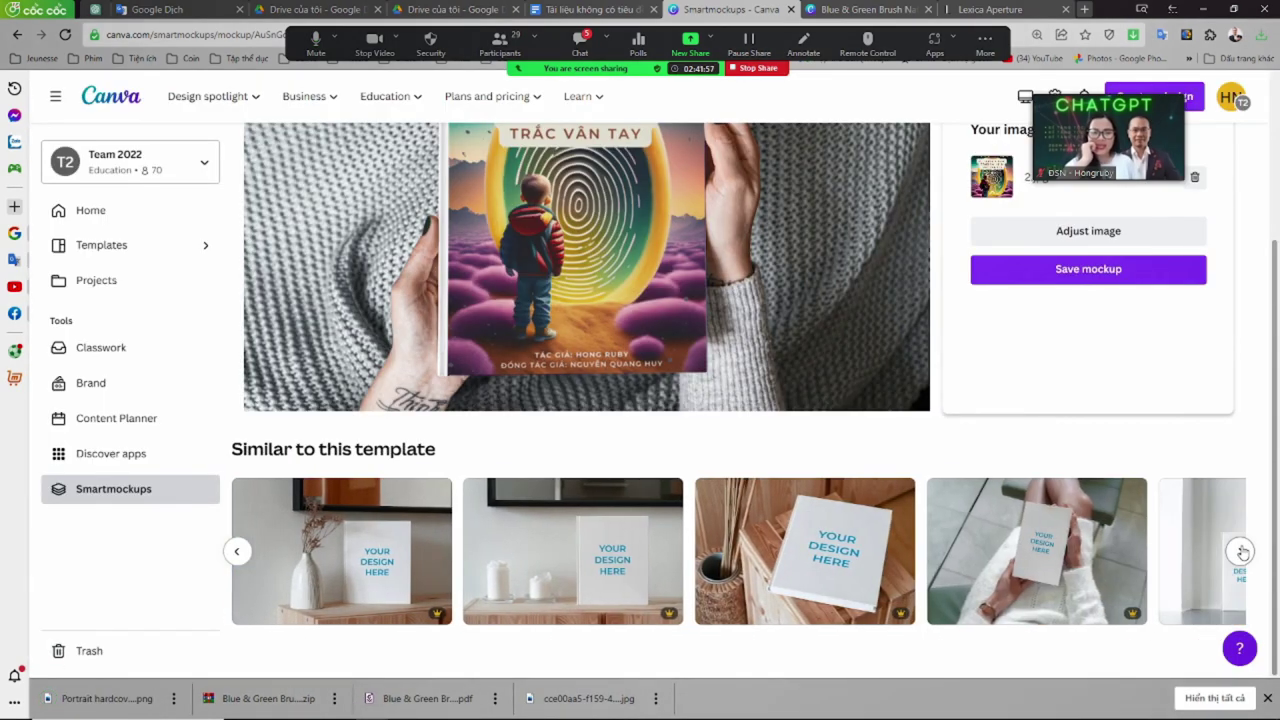
{"action": "left_click", "coordinate": [837, 546]}
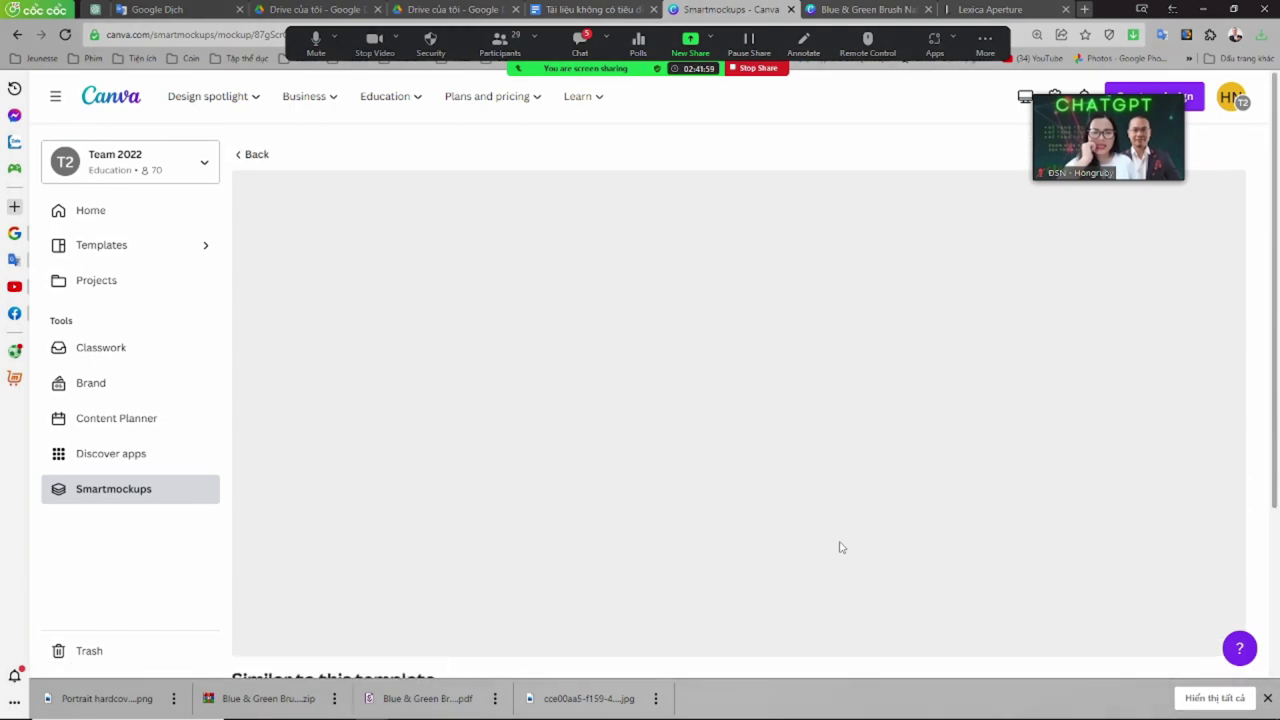
Place the English book cover upload into the wooden-crates mockup
{"action": "left_click", "coordinate": [1054, 478]}
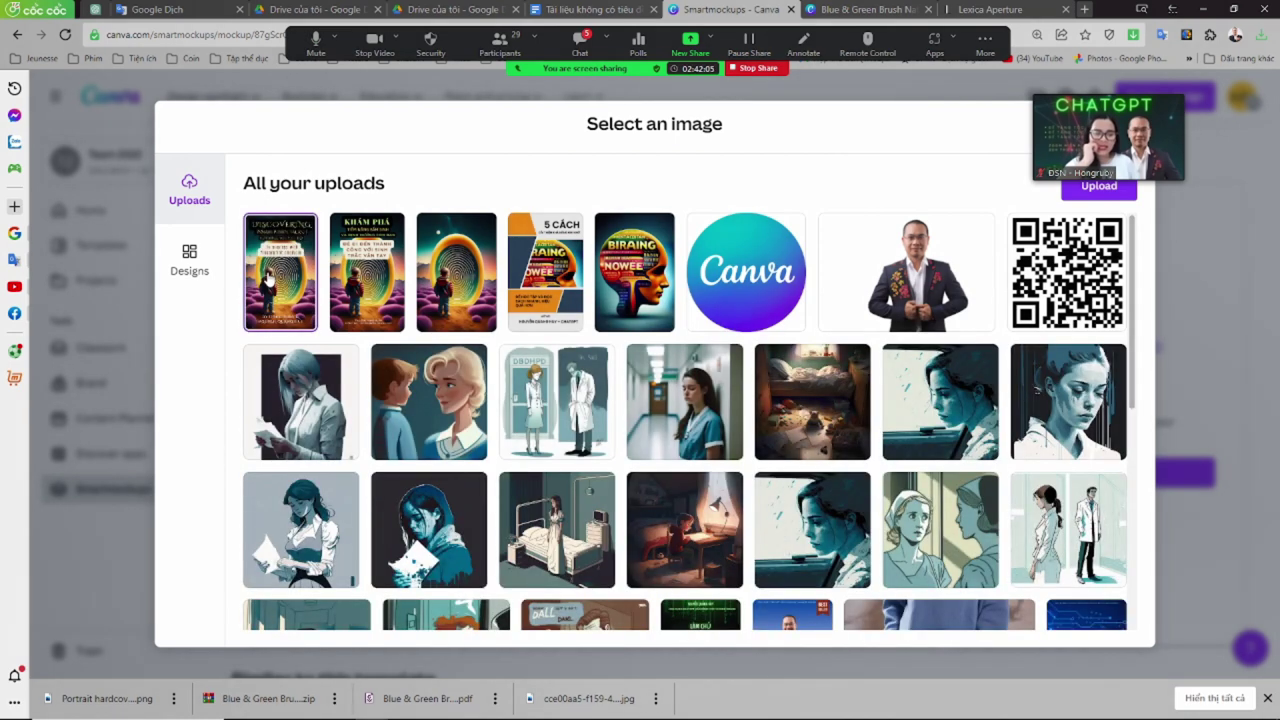
{"action": "left_click", "coordinate": [276, 262]}
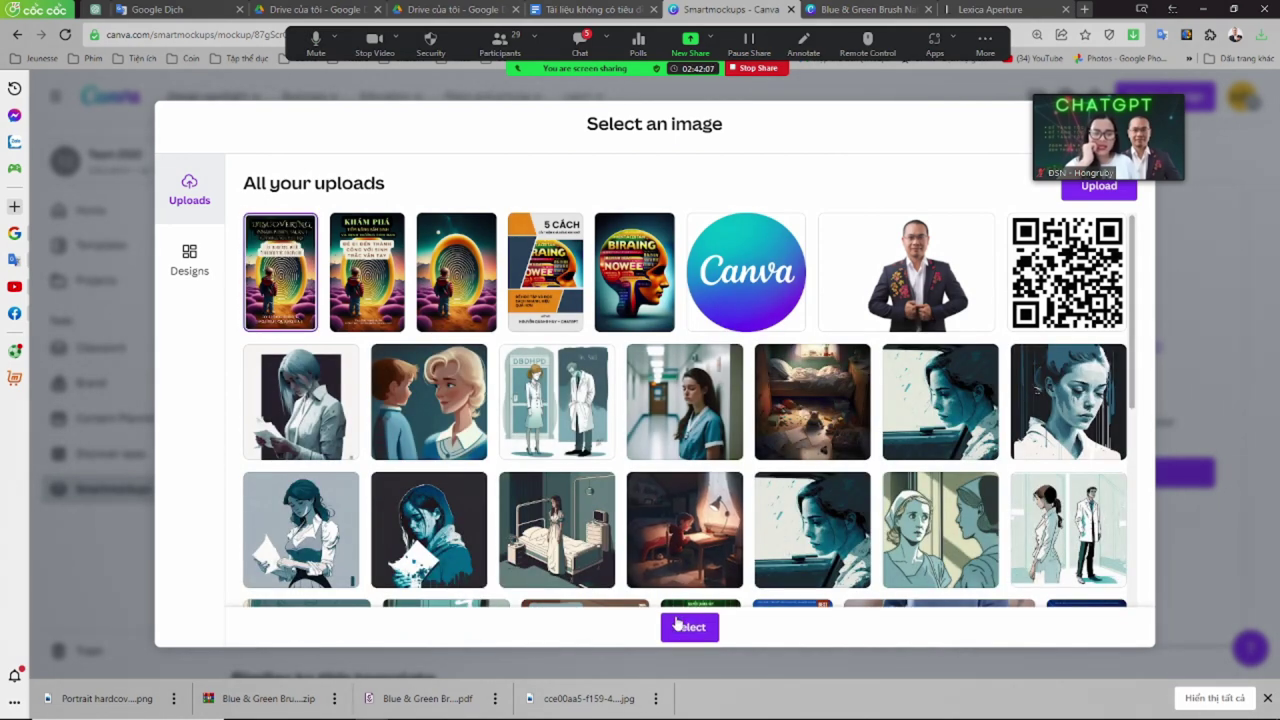
{"action": "left_click", "coordinate": [680, 622]}
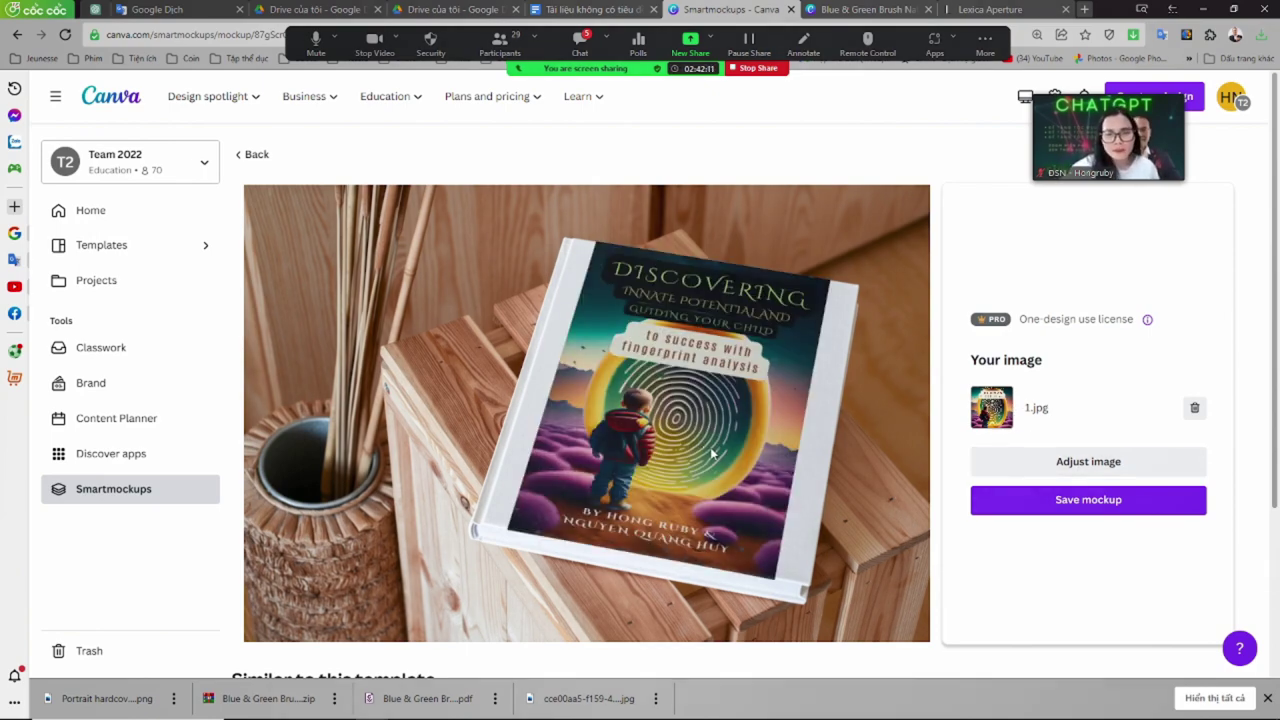
{"action": "scroll", "coordinate": [872, 462], "scroll_direction": "down", "scroll_amount": 3}
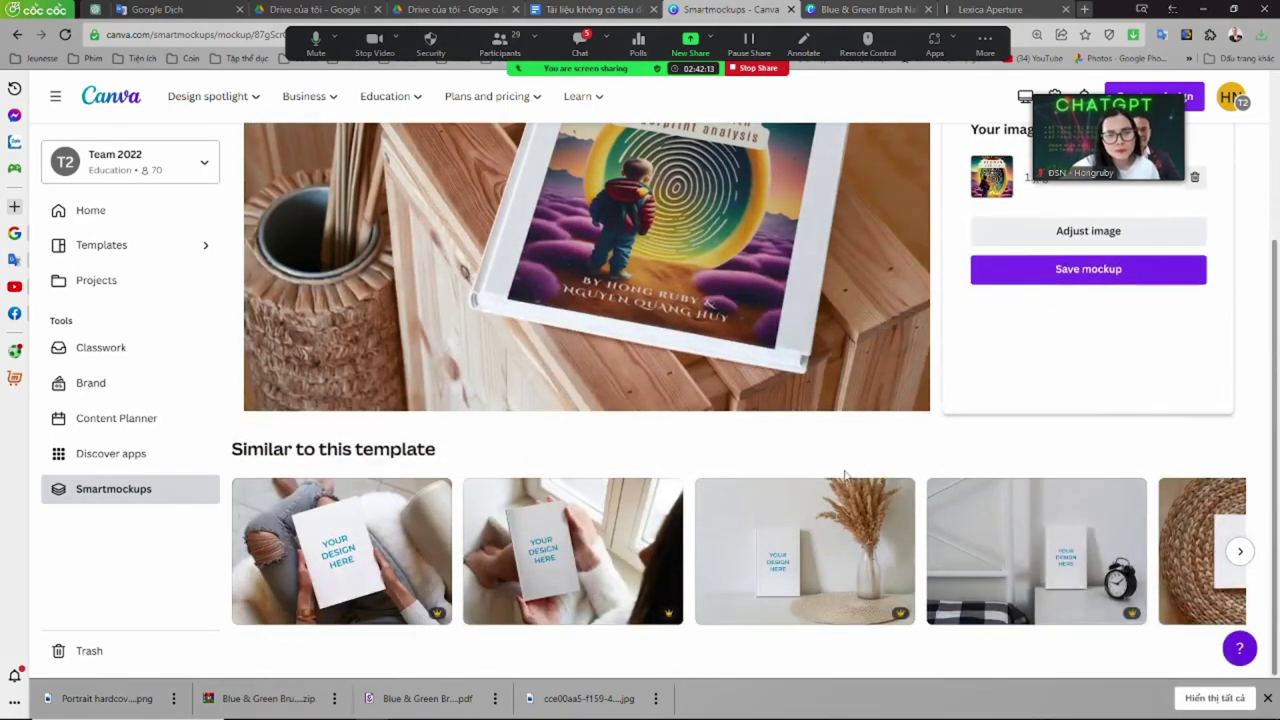
Open the window-side softcover mockup and apply the English DISCOVERING cover
{"action": "left_click", "coordinate": [573, 550]}
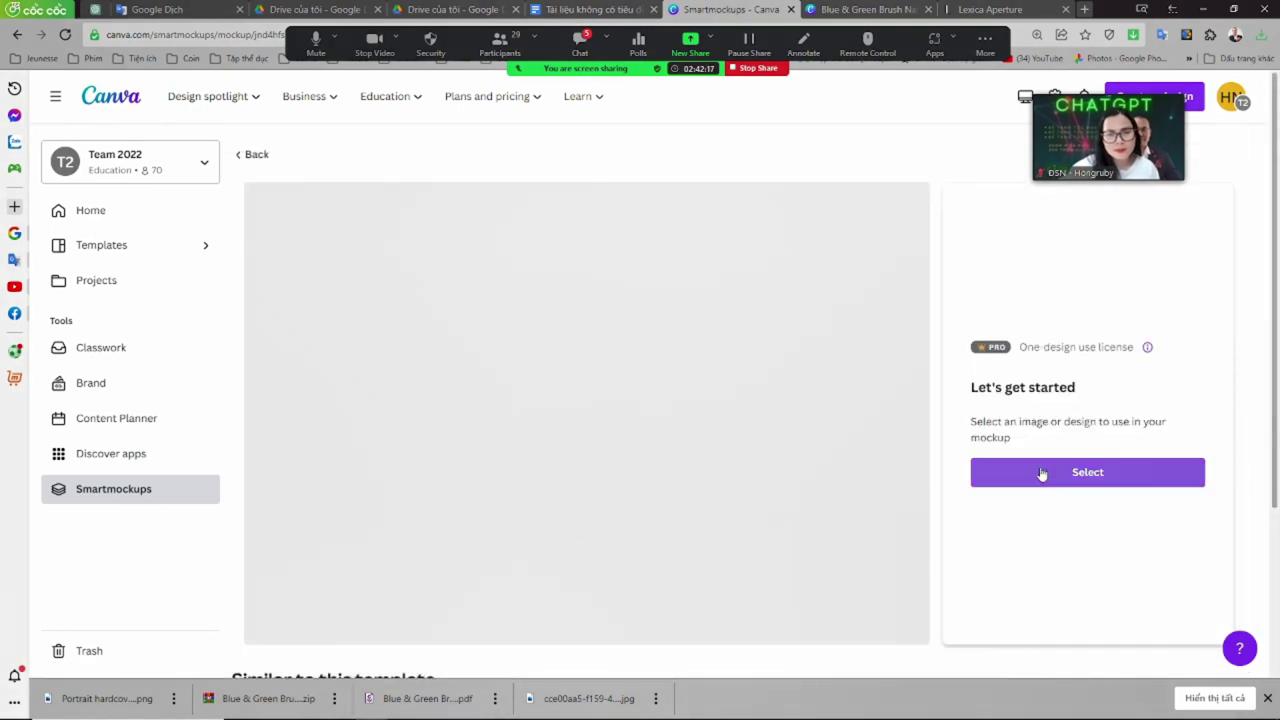
{"action": "left_click", "coordinate": [1088, 472]}
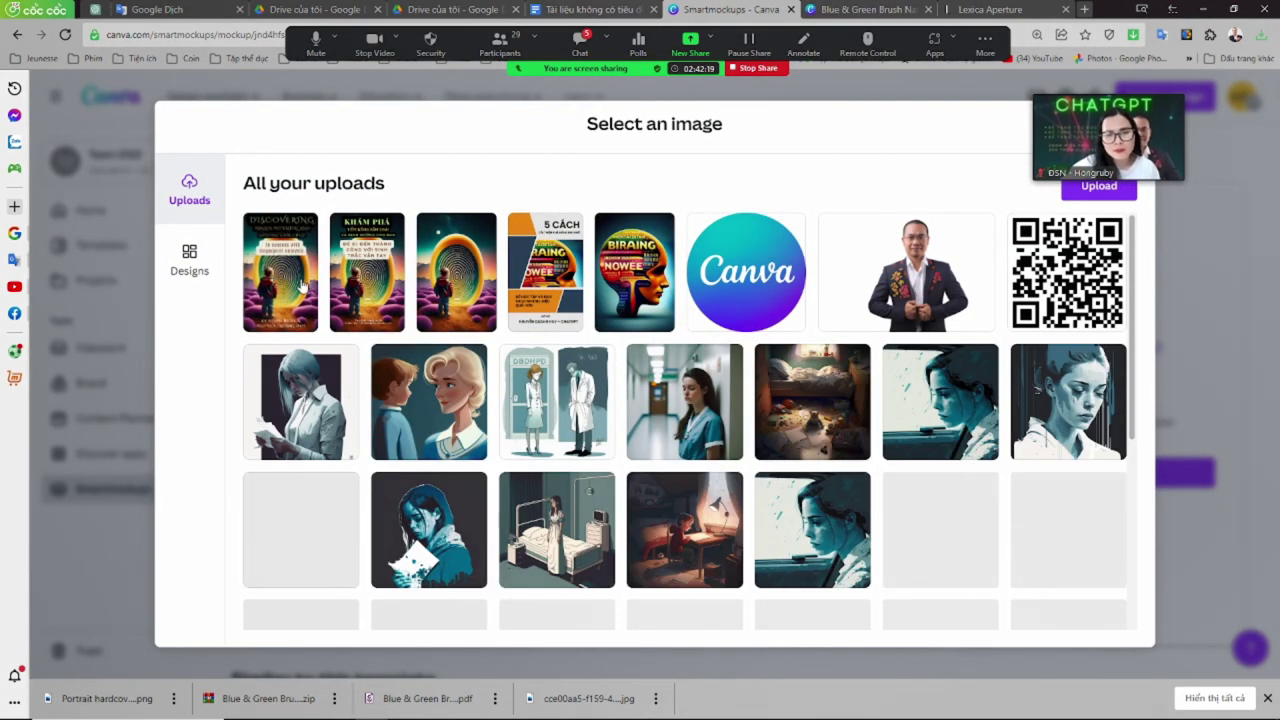
{"action": "left_click", "coordinate": [250, 305]}
{"action": "left_click", "coordinate": [690, 627]}
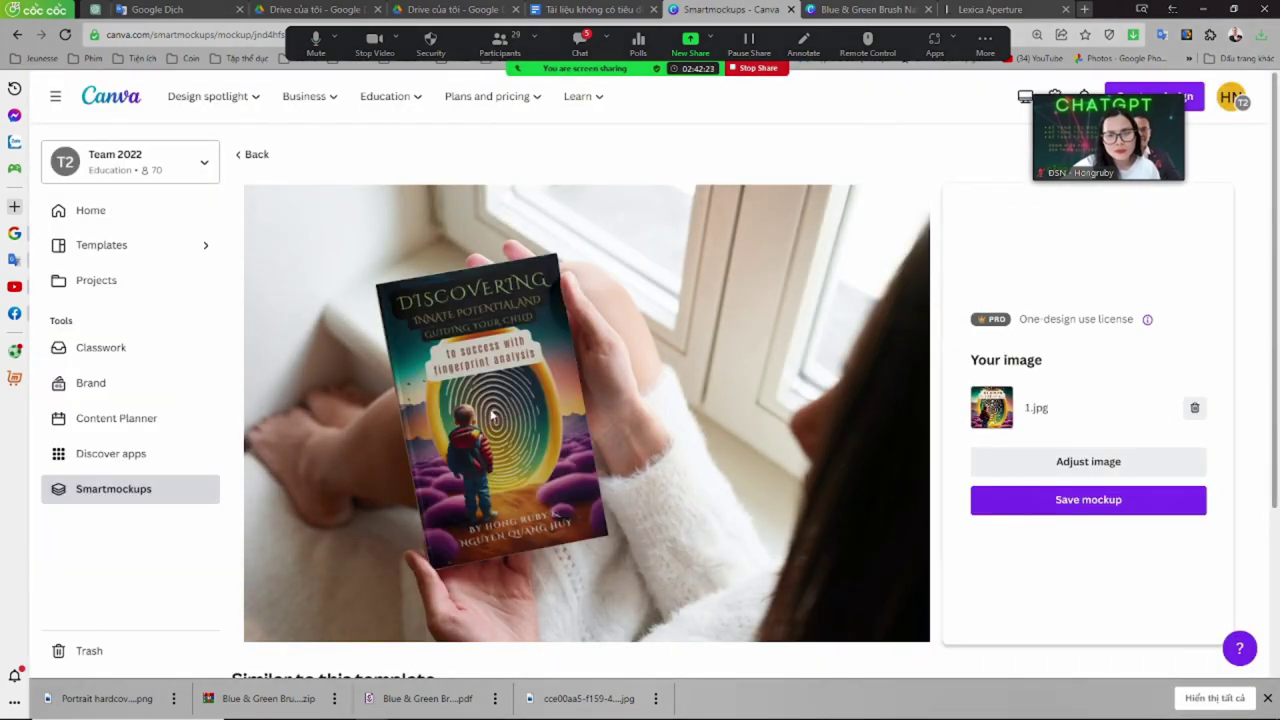
Download the window-side mockup as a PNG into the Sinh trắc vân tay folder
{"action": "left_click", "coordinate": [1043, 503]}
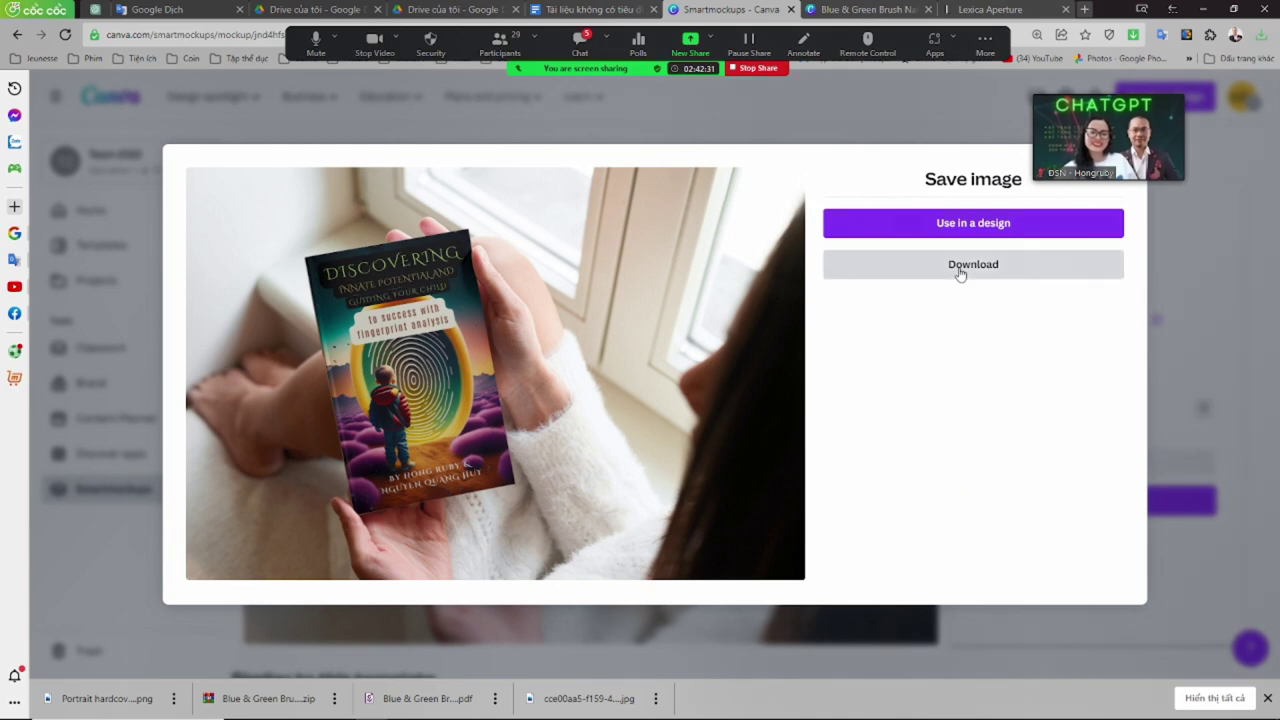
{"action": "left_click", "coordinate": [959, 266]}
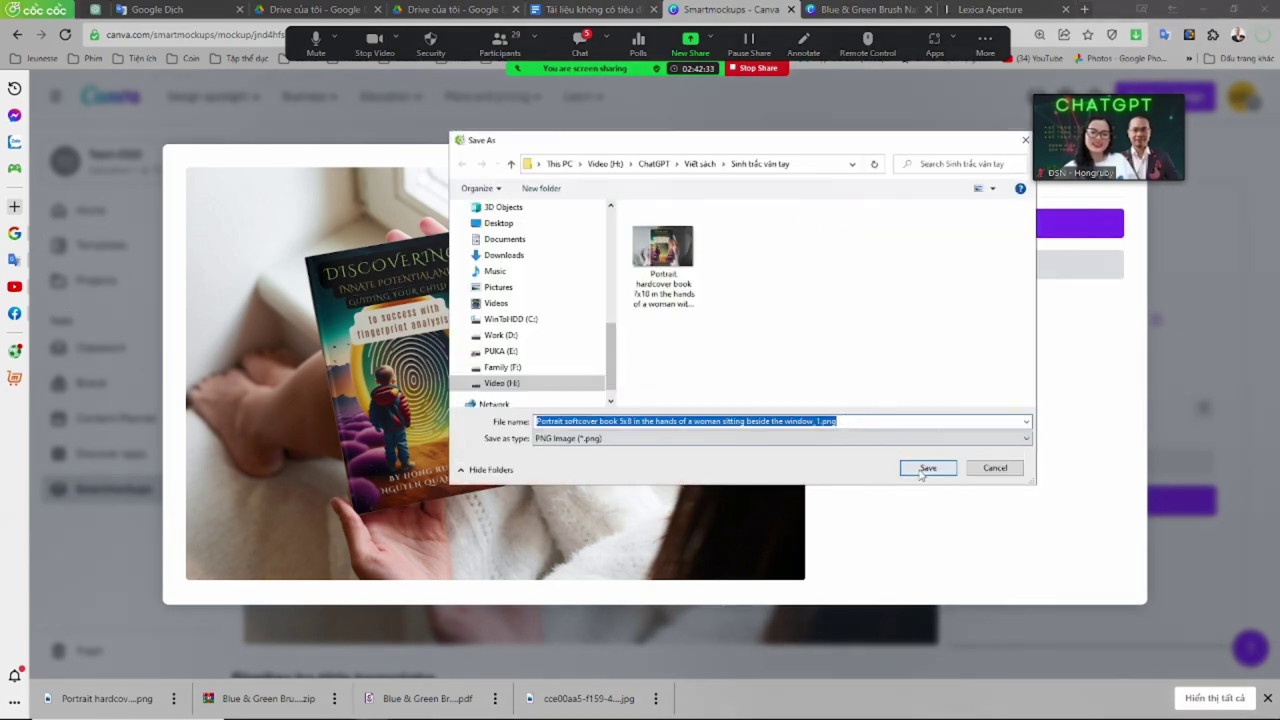
{"action": "left_click", "coordinate": [926, 468]}
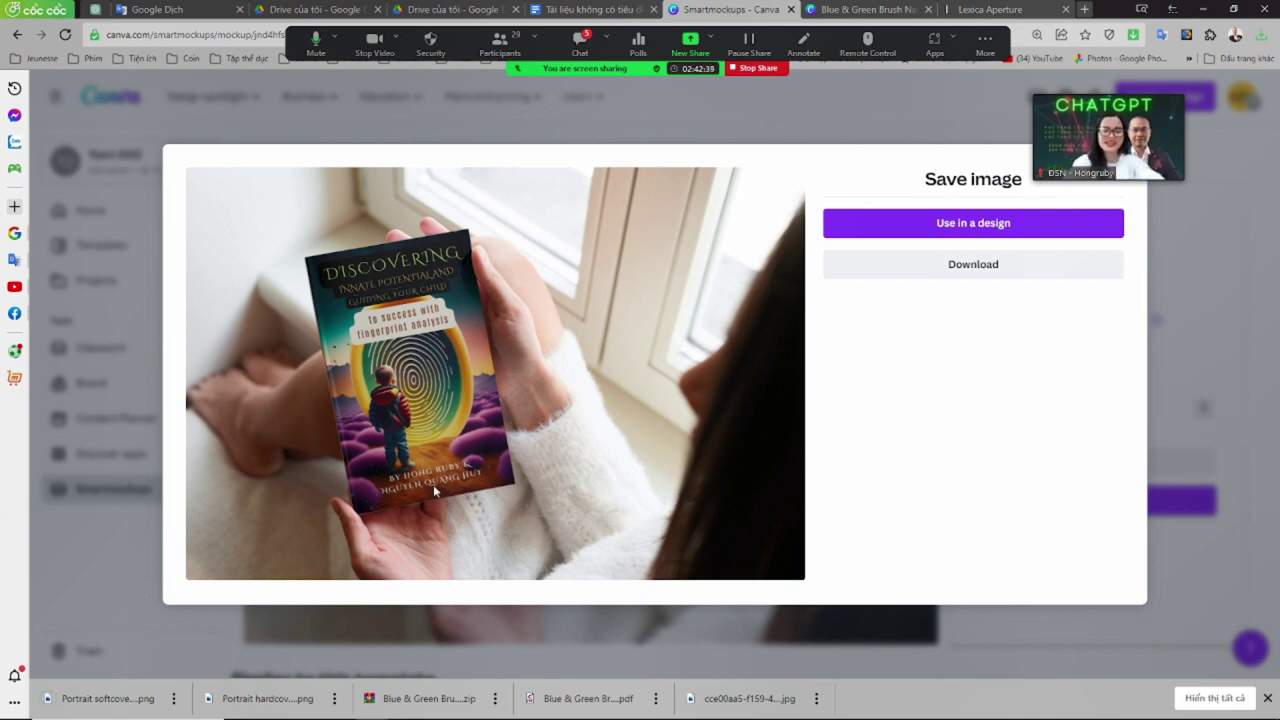
Close the save-image window and bring up the meeting chat window
{"action": "left_click", "coordinate": [1194, 312]}
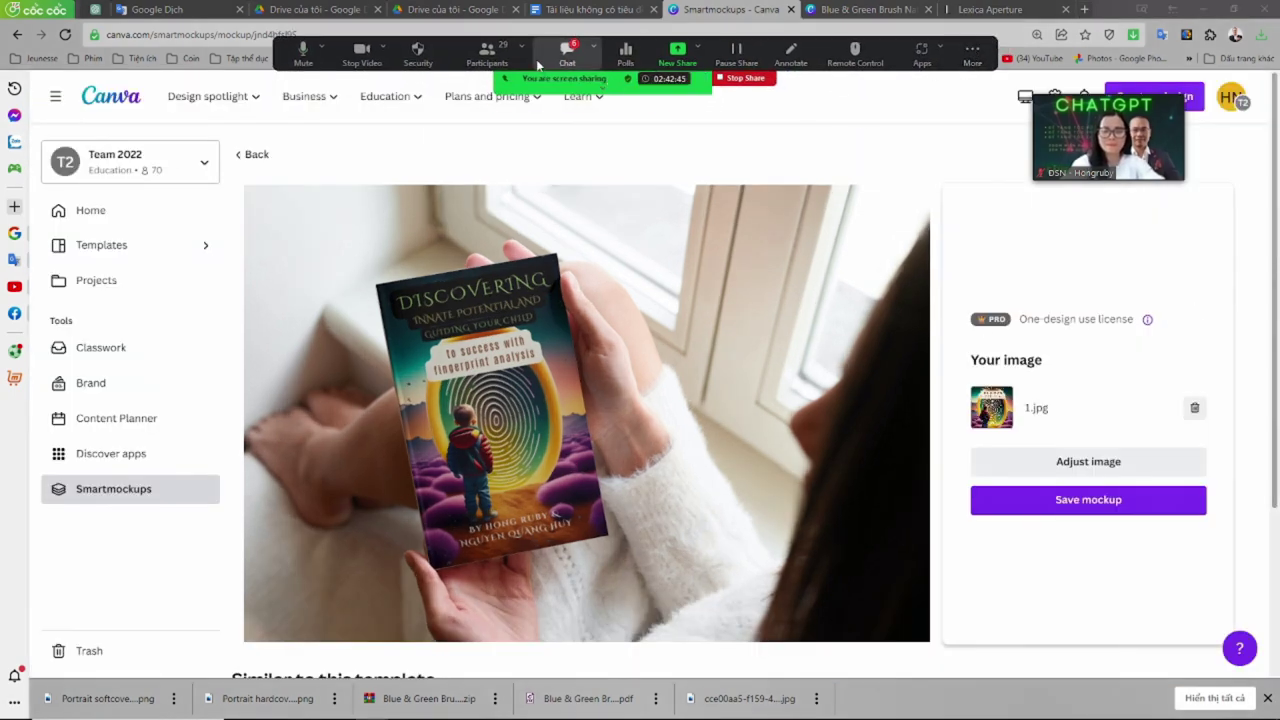
{"action": "left_click", "coordinate": [567, 50]}
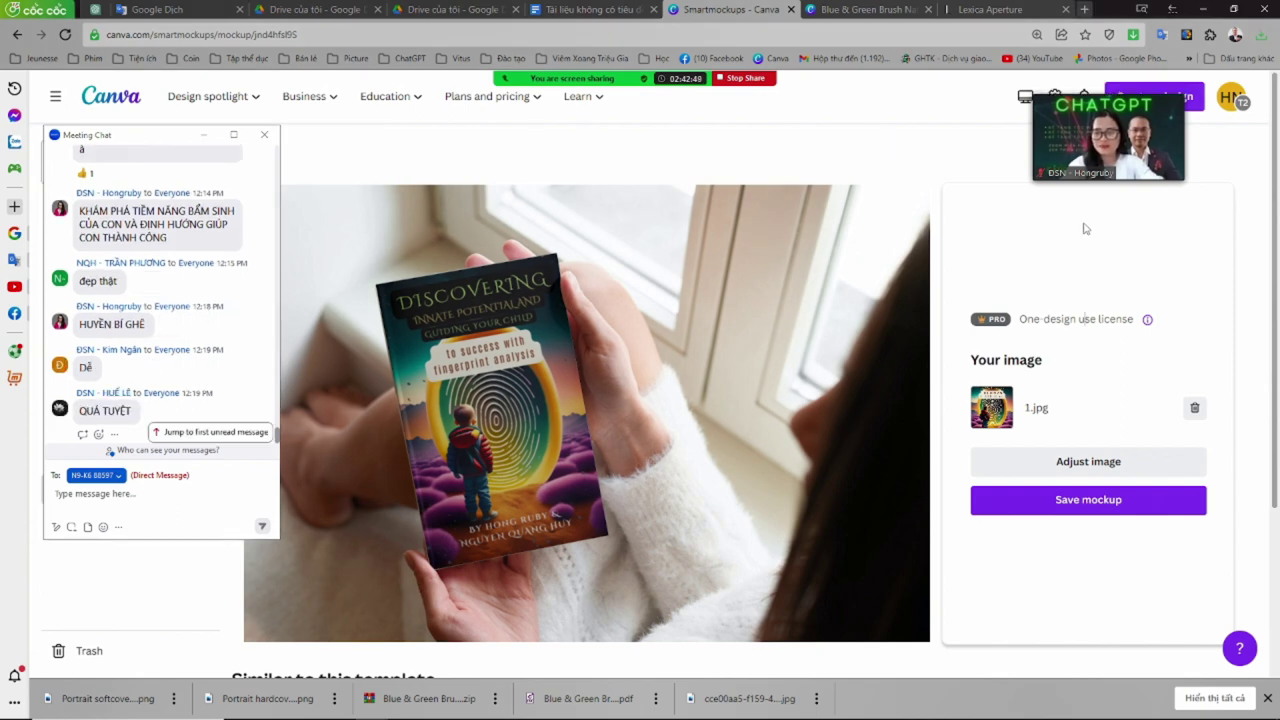
In Google Docs, download the manuscript as a Word .docx file
{"action": "left_click", "coordinate": [606, 14]}
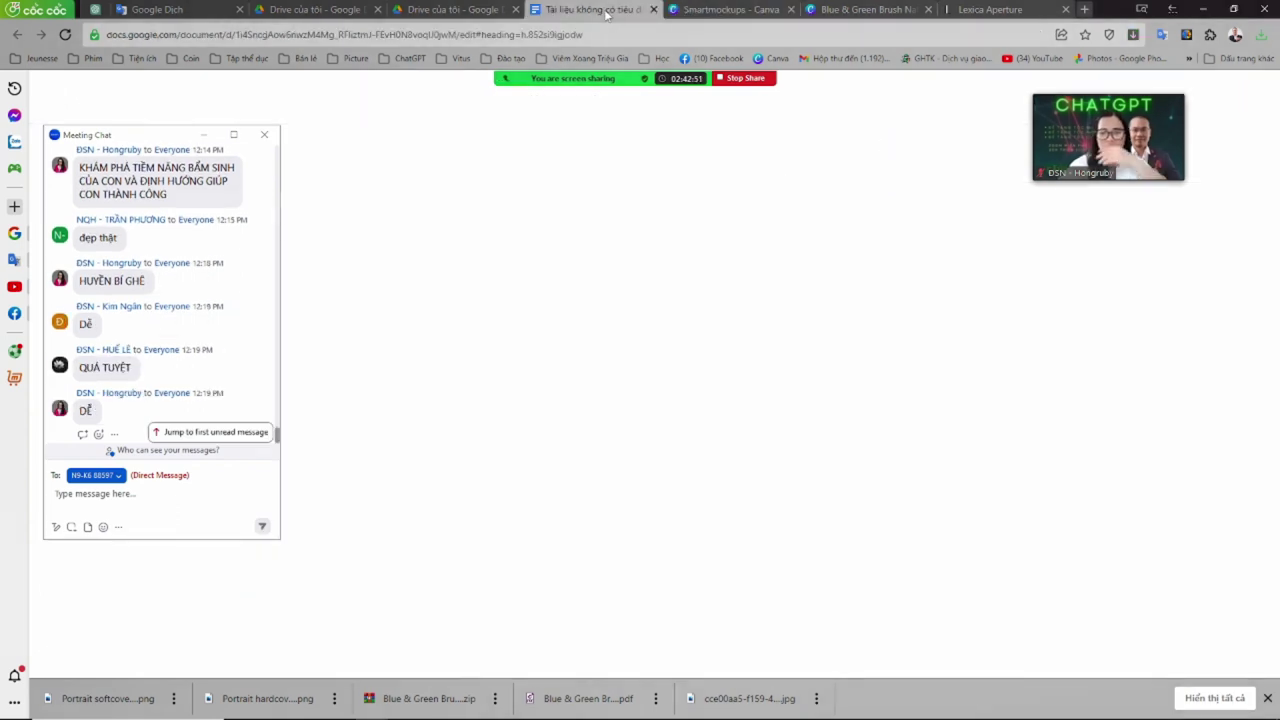
{"action": "scroll", "coordinate": [694, 362], "scroll_direction": "up", "scroll_amount": 4}
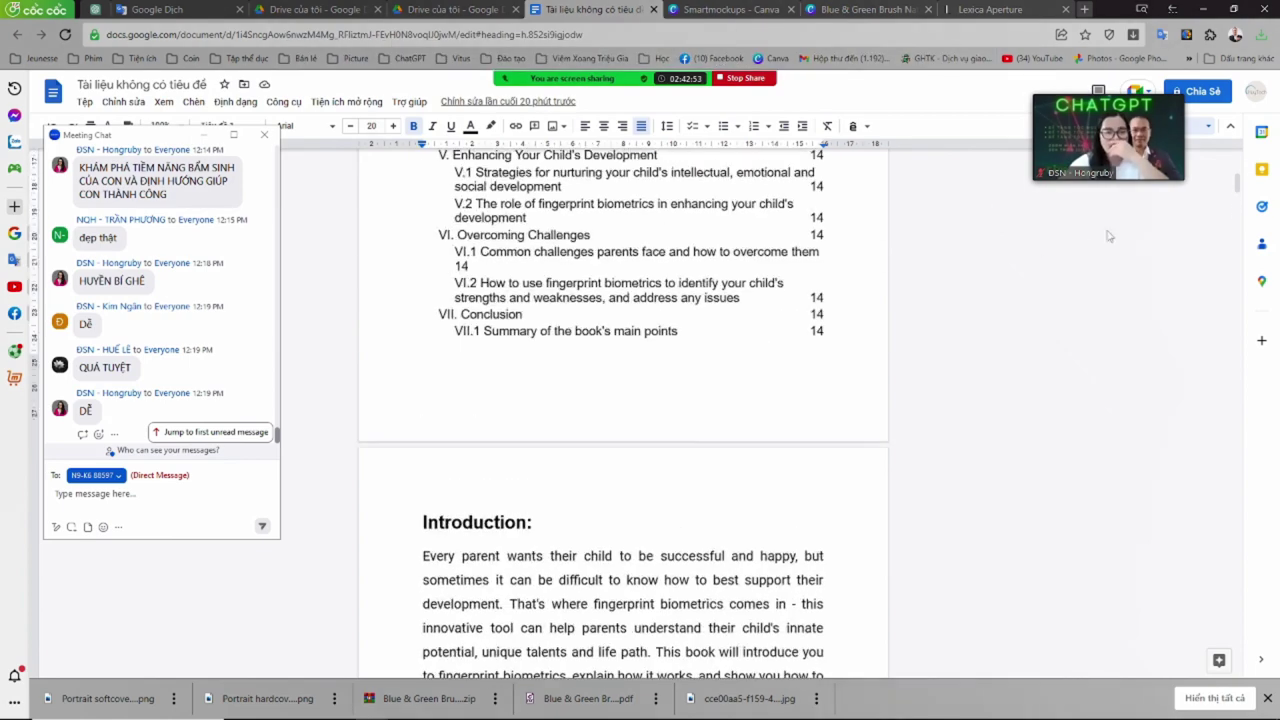
{"action": "scroll", "coordinate": [1237, 190], "scroll_direction": "up", "scroll_amount": 5}
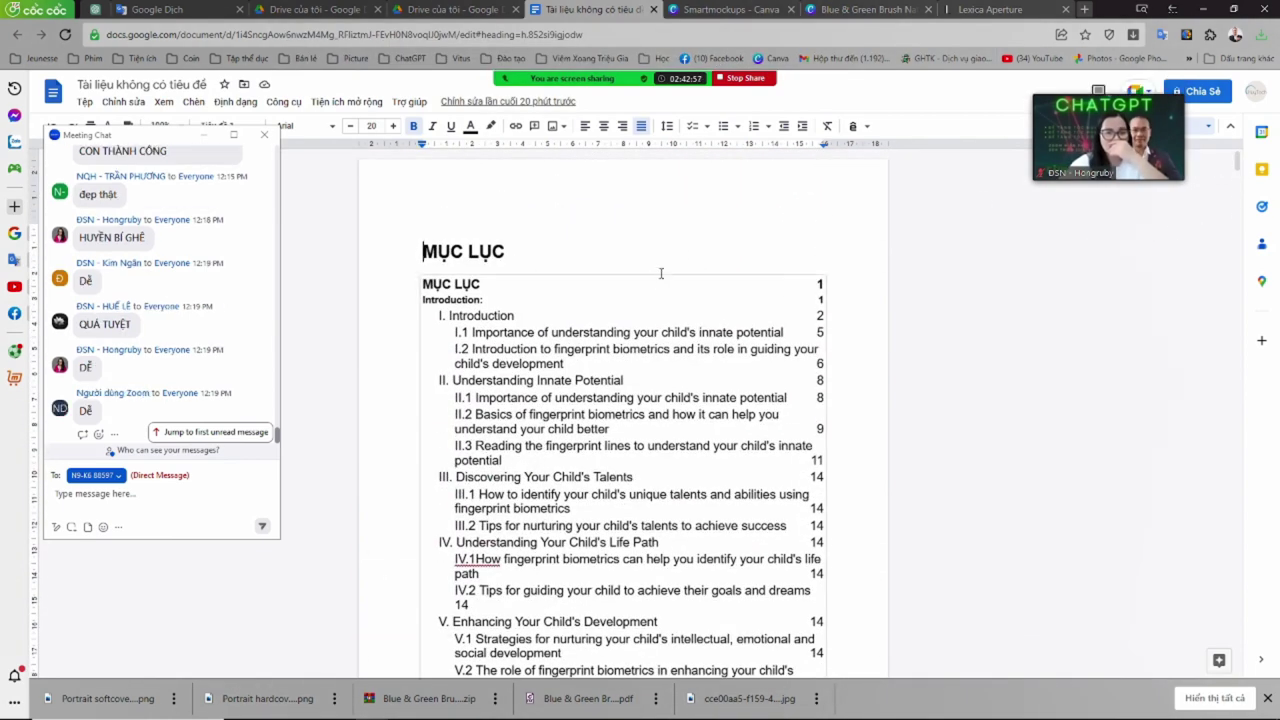
{"action": "left_click_drag", "start_coordinate": [139, 137], "coordinate": [157, 182]}
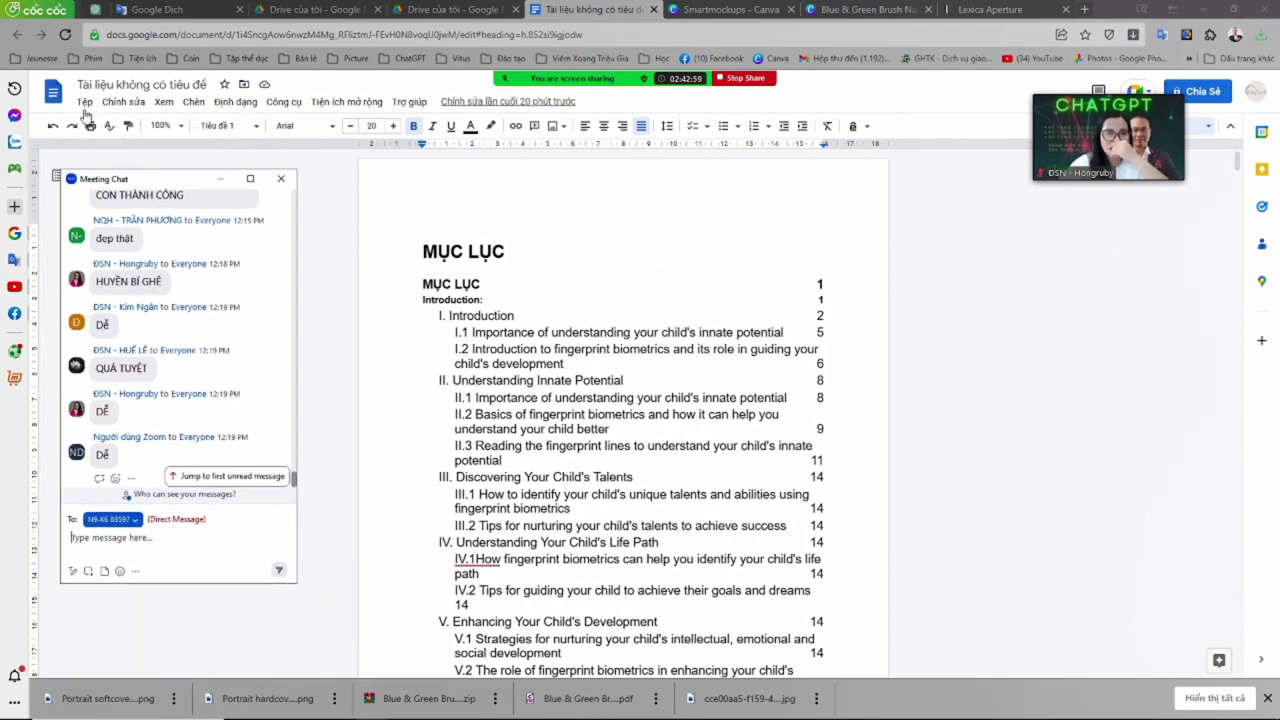
{"action": "left_click", "coordinate": [85, 103]}
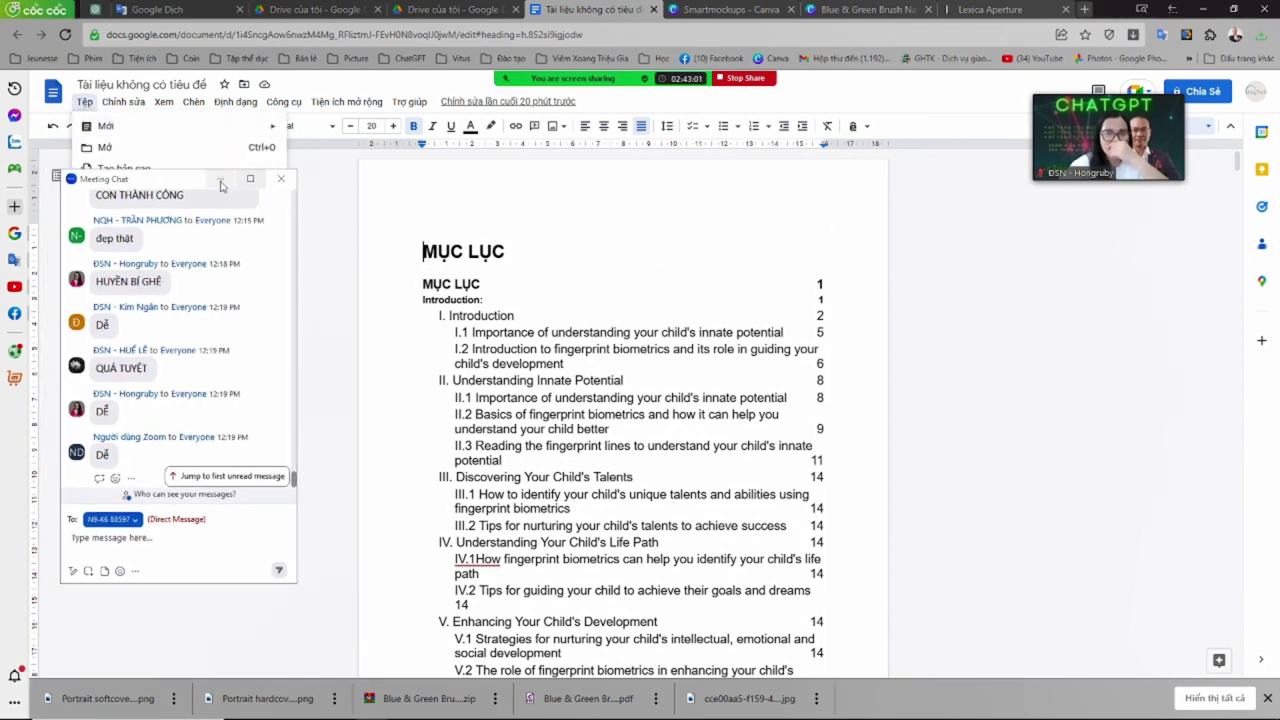
{"action": "left_click", "coordinate": [180, 168]}
{"action": "left_click", "coordinate": [85, 103]}
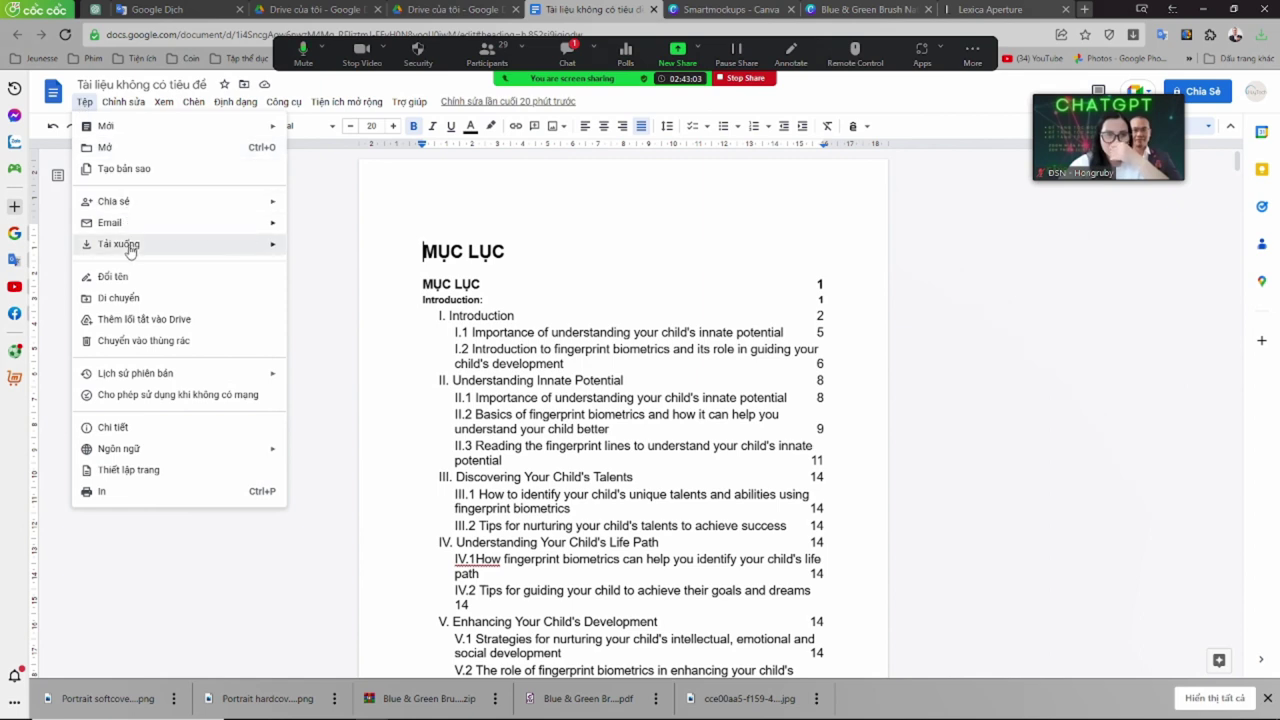
{"action": "mouse_move", "coordinate": [130, 251]}
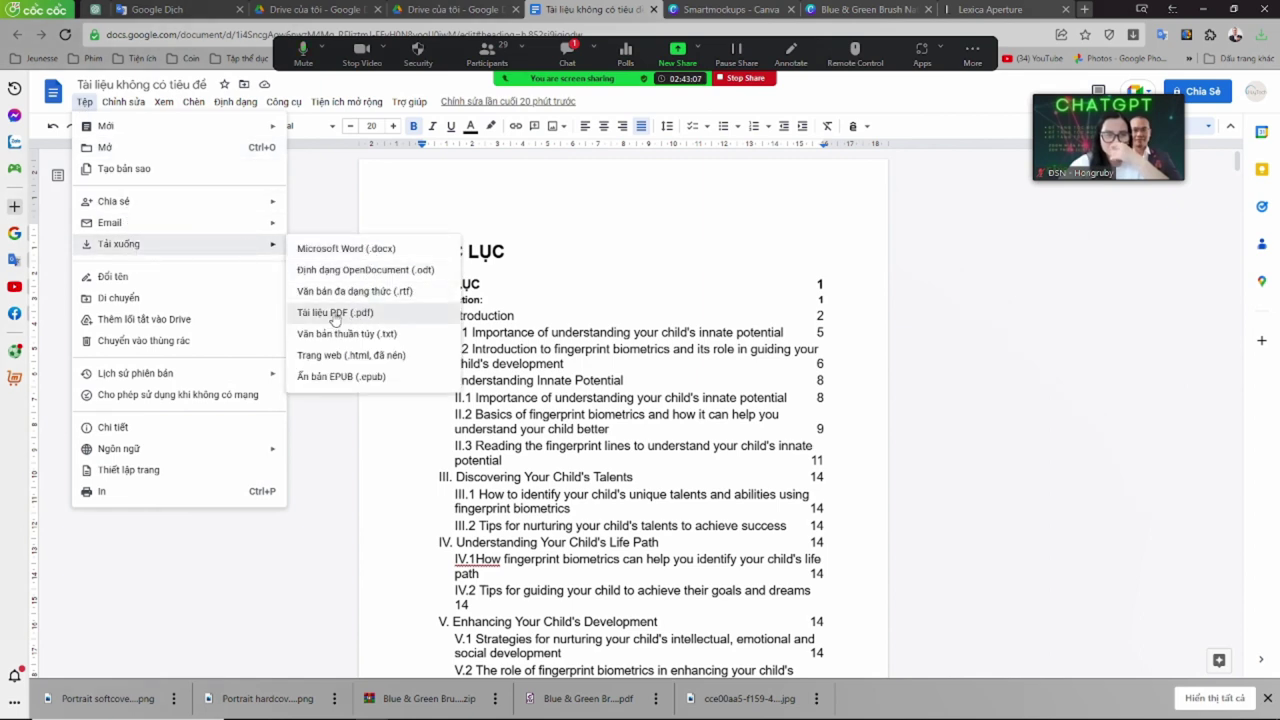
{"action": "left_click", "coordinate": [351, 255]}
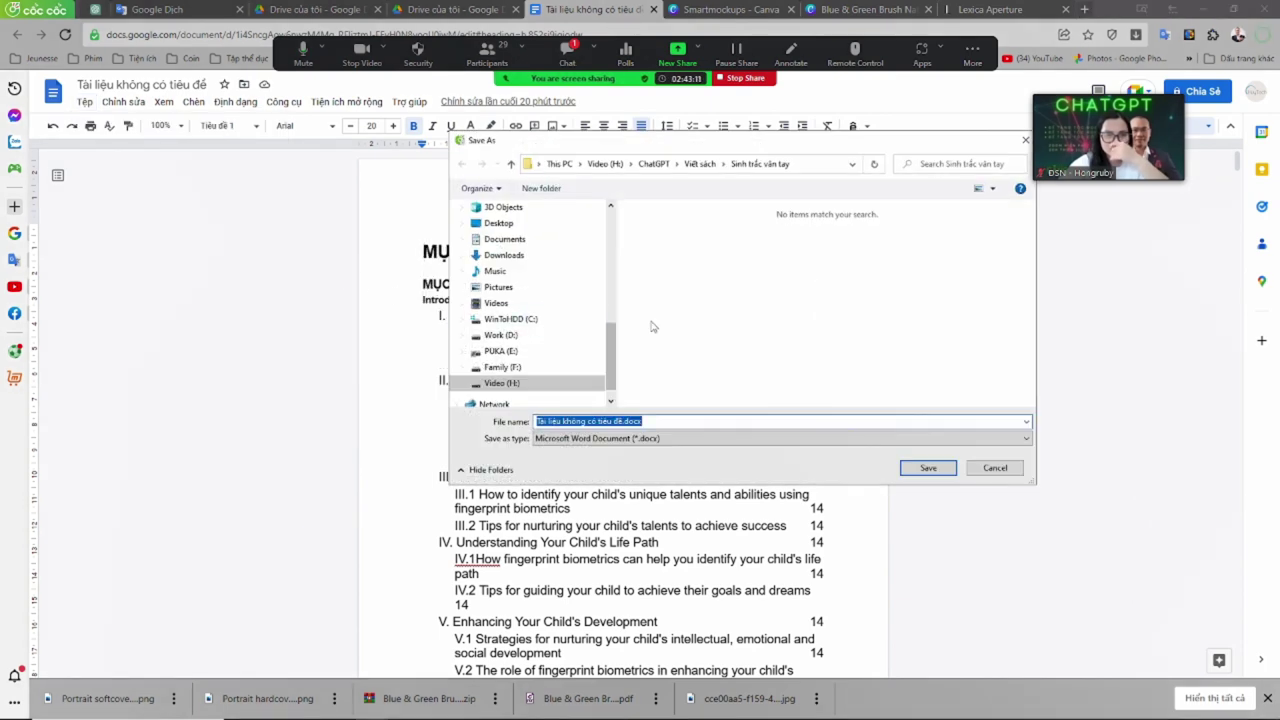
Save the .docx under the Vietnamese title 'Khám phá tiềm năng bẩm sinh của con…'
{"action": "left_click", "coordinate": [662, 419]}
{"action": "left_click_drag", "start_coordinate": [622, 421], "coordinate": [478, 427]}
{"action": "type", "text": "kHđ"}
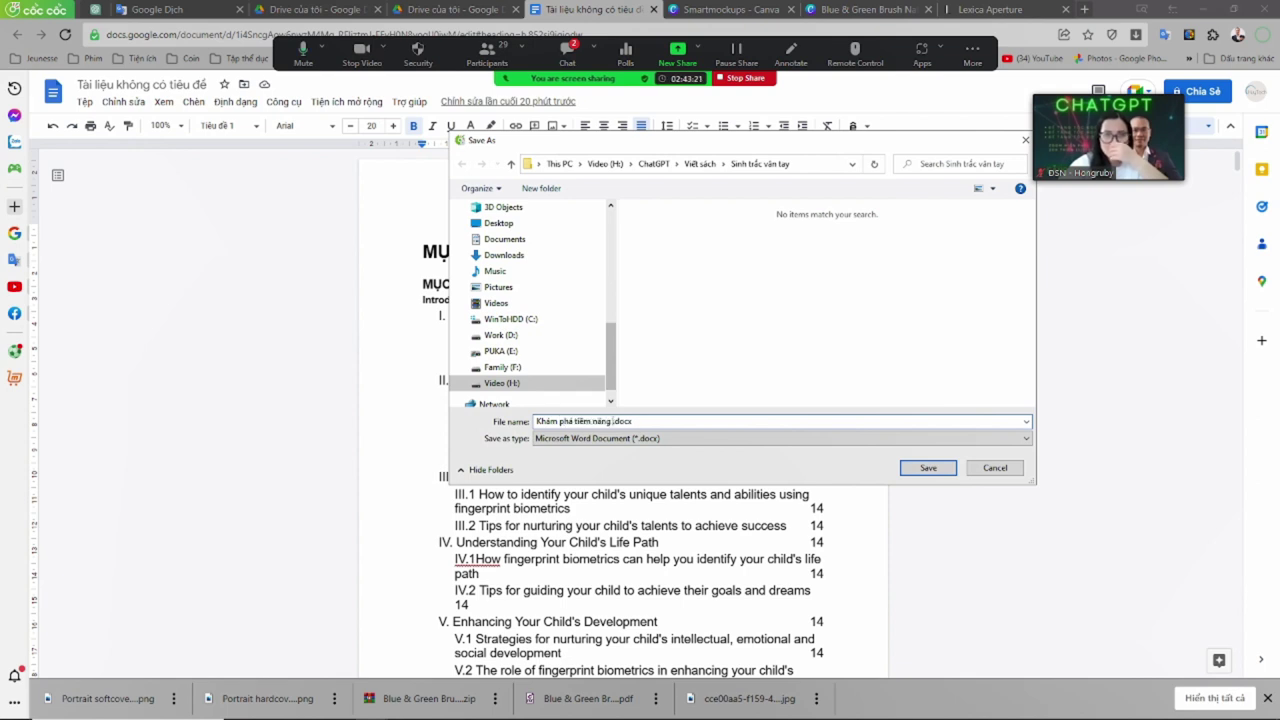
{"action": "type", "text": "sinh của c"}
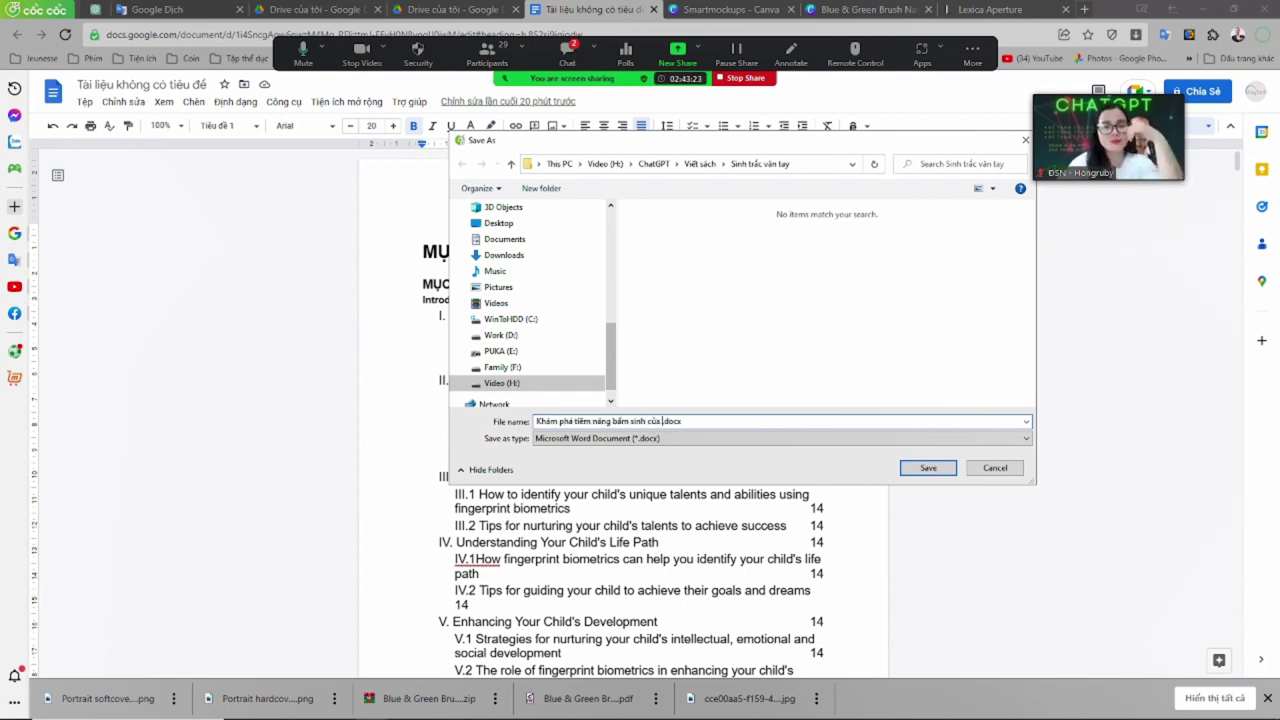
{"action": "type", "text": "on dẹ"}
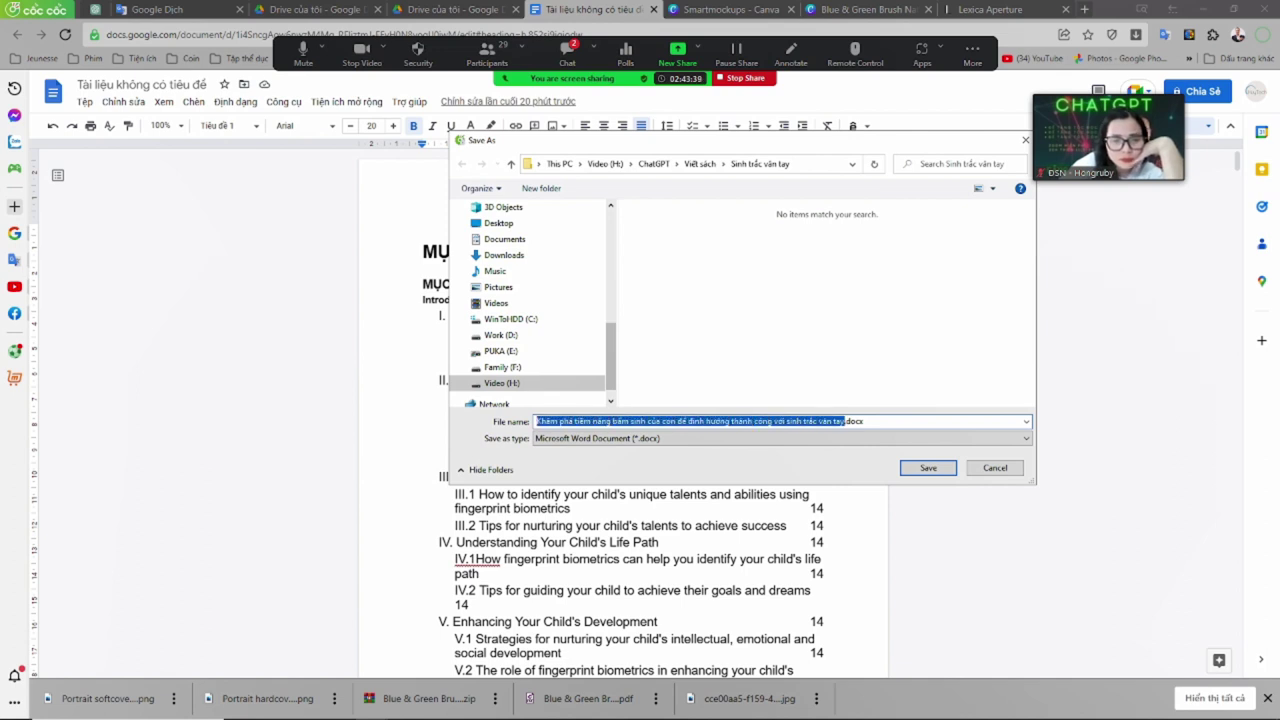
{"action": "left_click", "coordinate": [928, 468]}
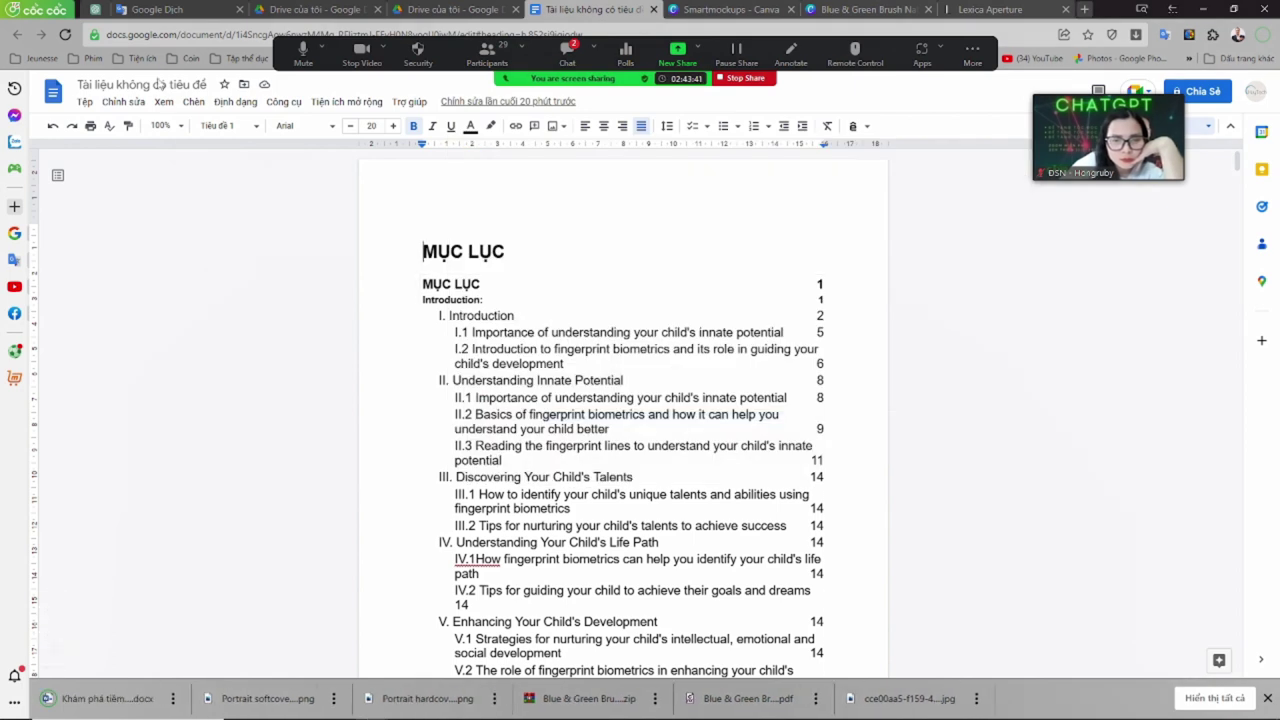
Paste the Vietnamese book title as the Google Docs document name
{"action": "left_click", "coordinate": [155, 87]}
{"action": "type", "text": "Khám phá tiềm năng bẩm sinh của con để định hướng thành công với sinh trắc vân tay"}
{"action": "left_click", "coordinate": [281, 326]}
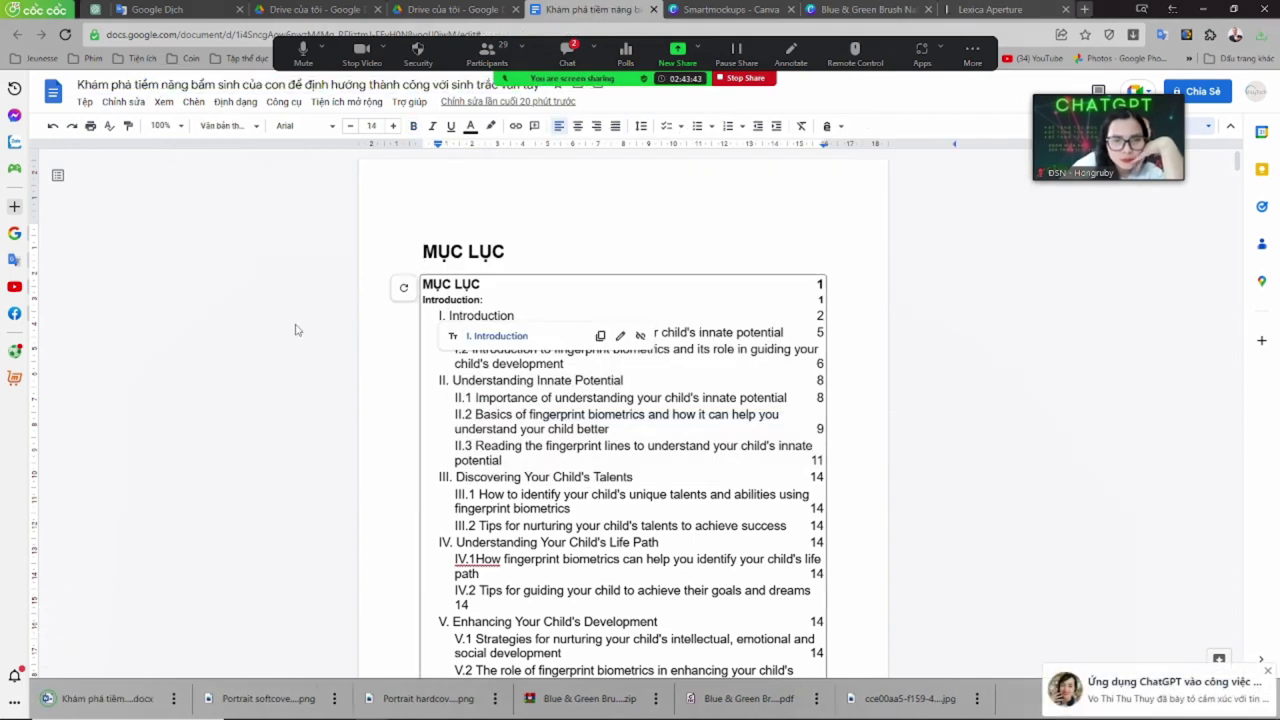
{"action": "key", "text": "Down"}
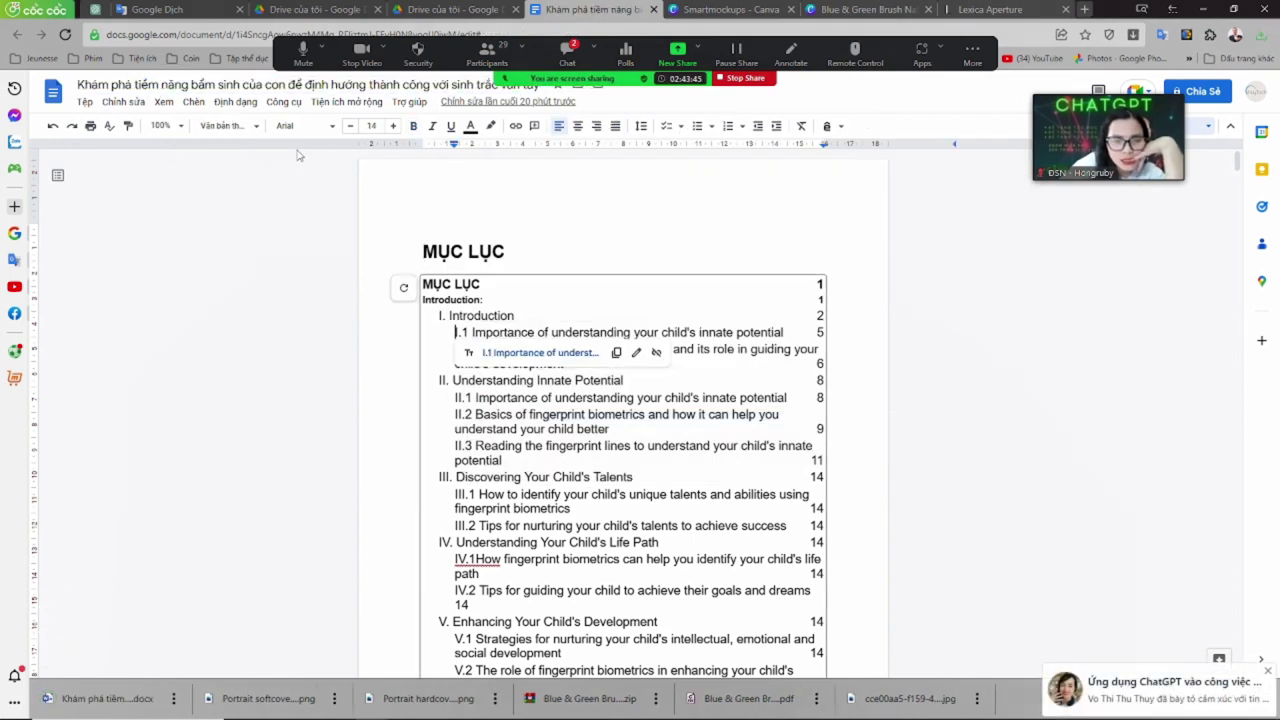
{"action": "key", "text": "ctrl+t"}
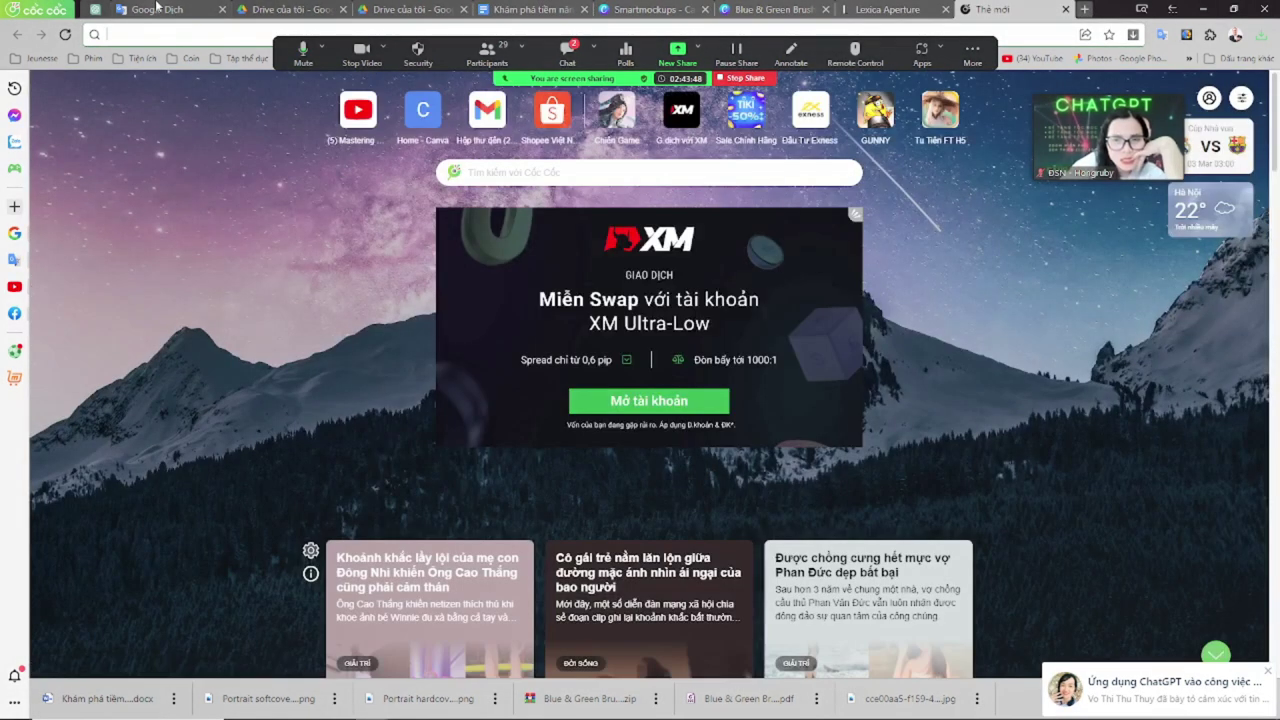
Switch Google Translate to whole-document translation
{"action": "left_click", "coordinate": [157, 9]}
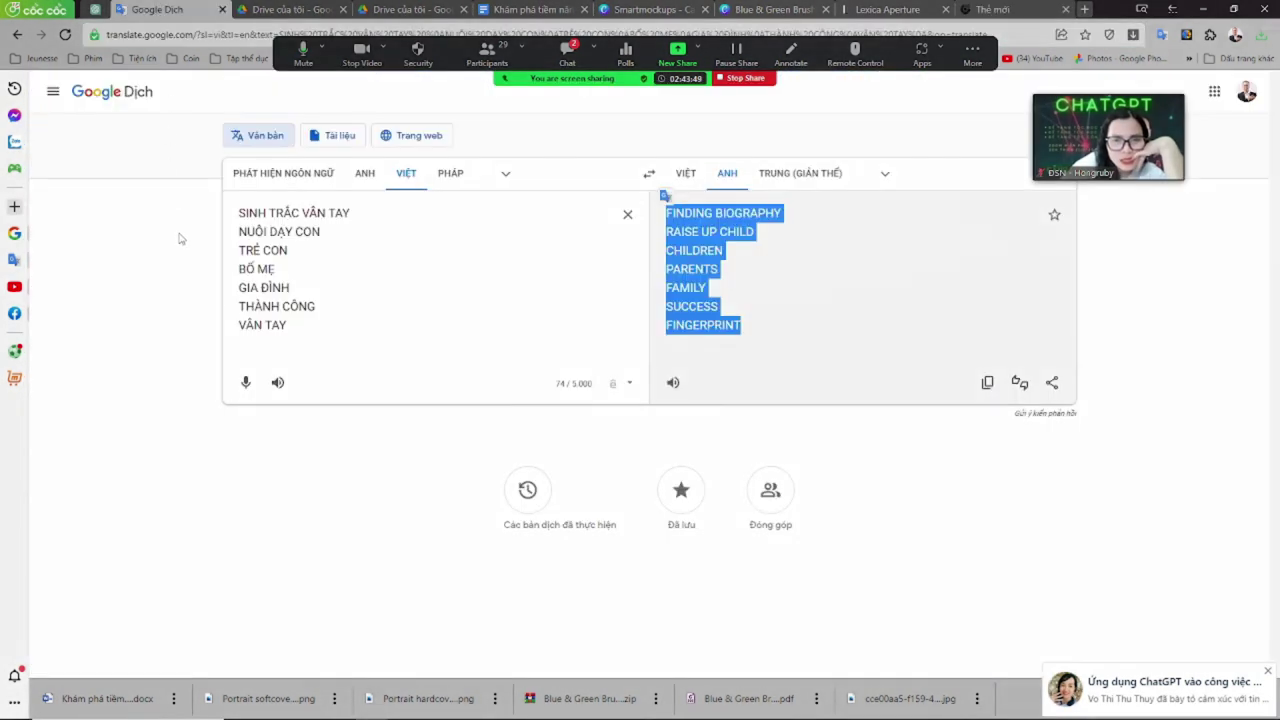
{"action": "left_click", "coordinate": [431, 290]}
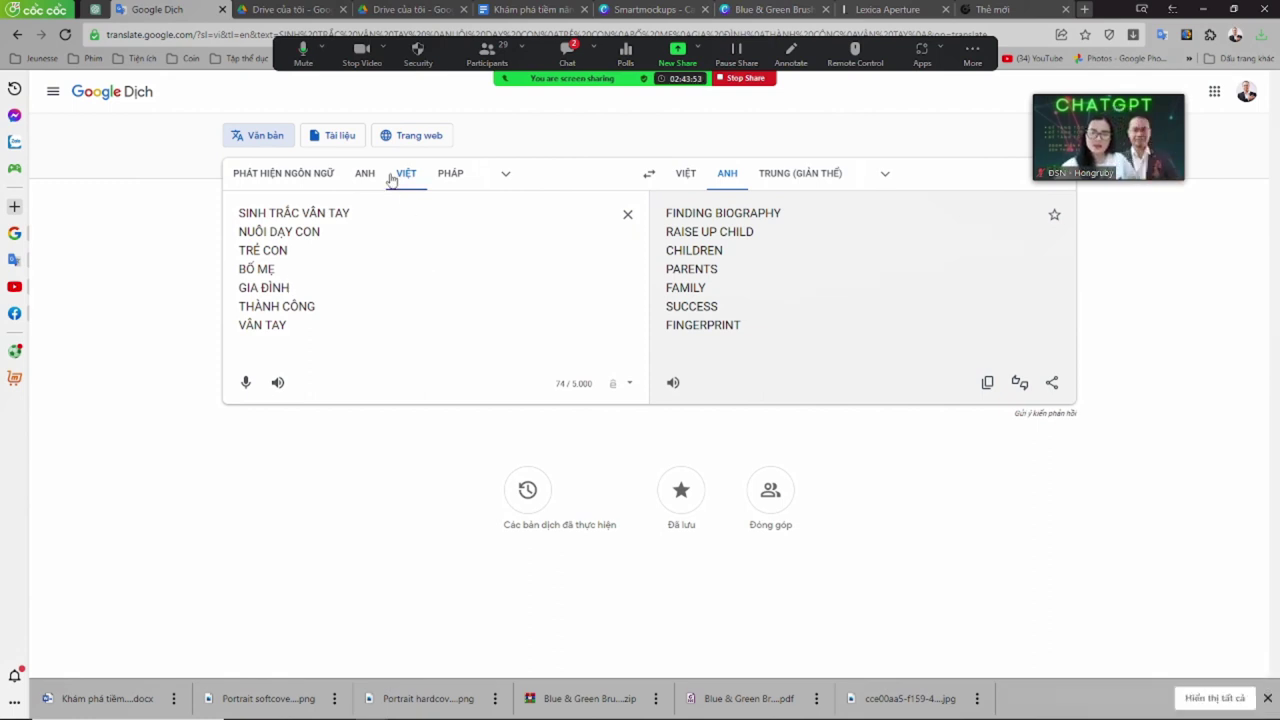
{"action": "left_click", "coordinate": [339, 137]}
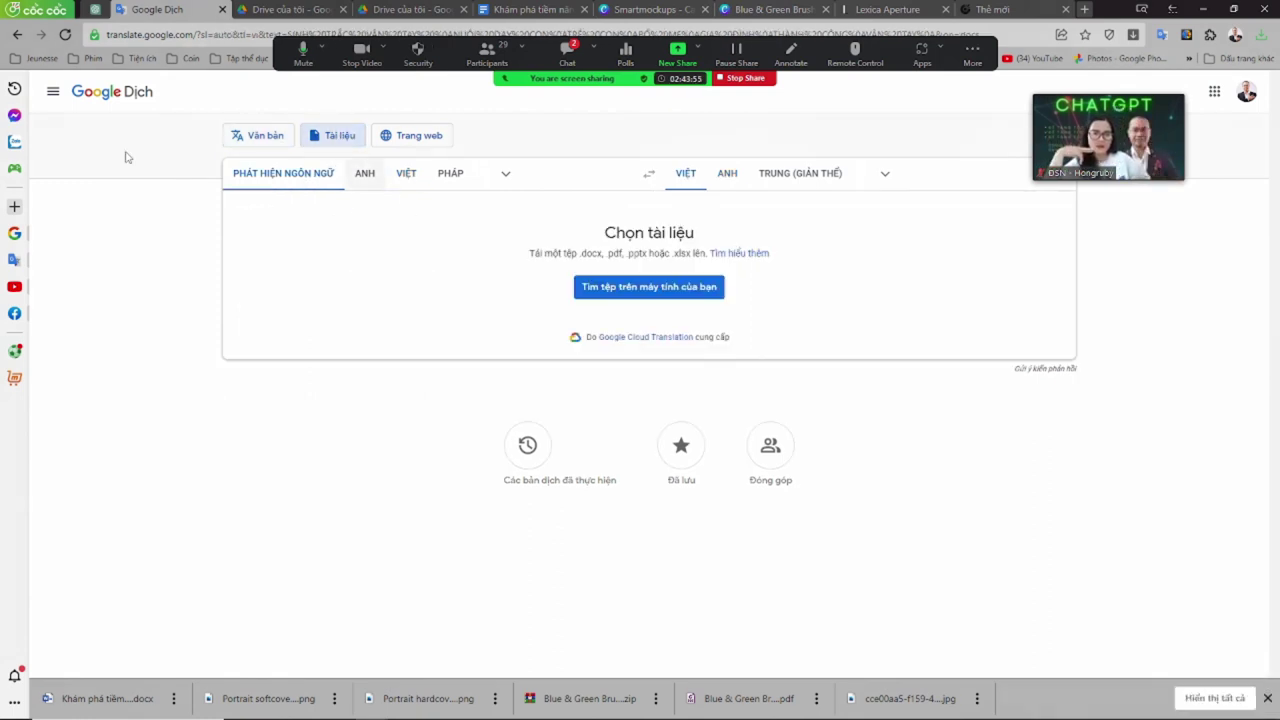
{"action": "left_click", "coordinate": [282, 136]}
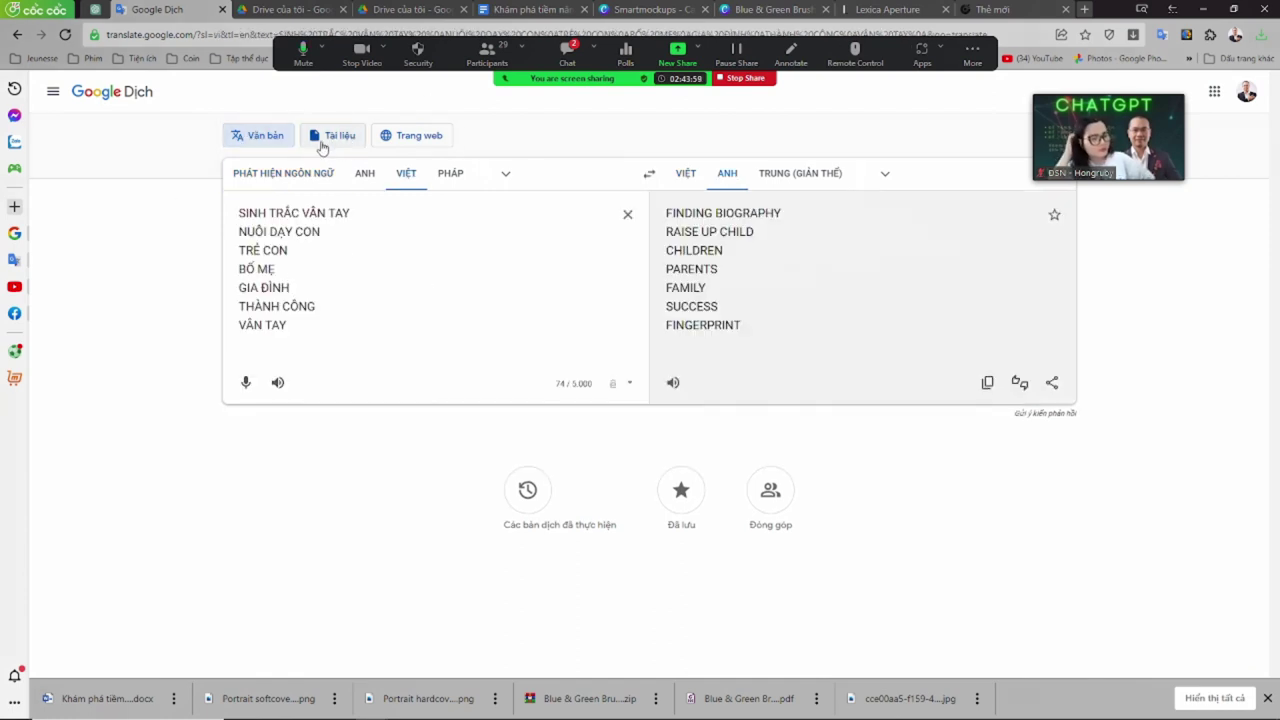
{"action": "left_click", "coordinate": [329, 140]}
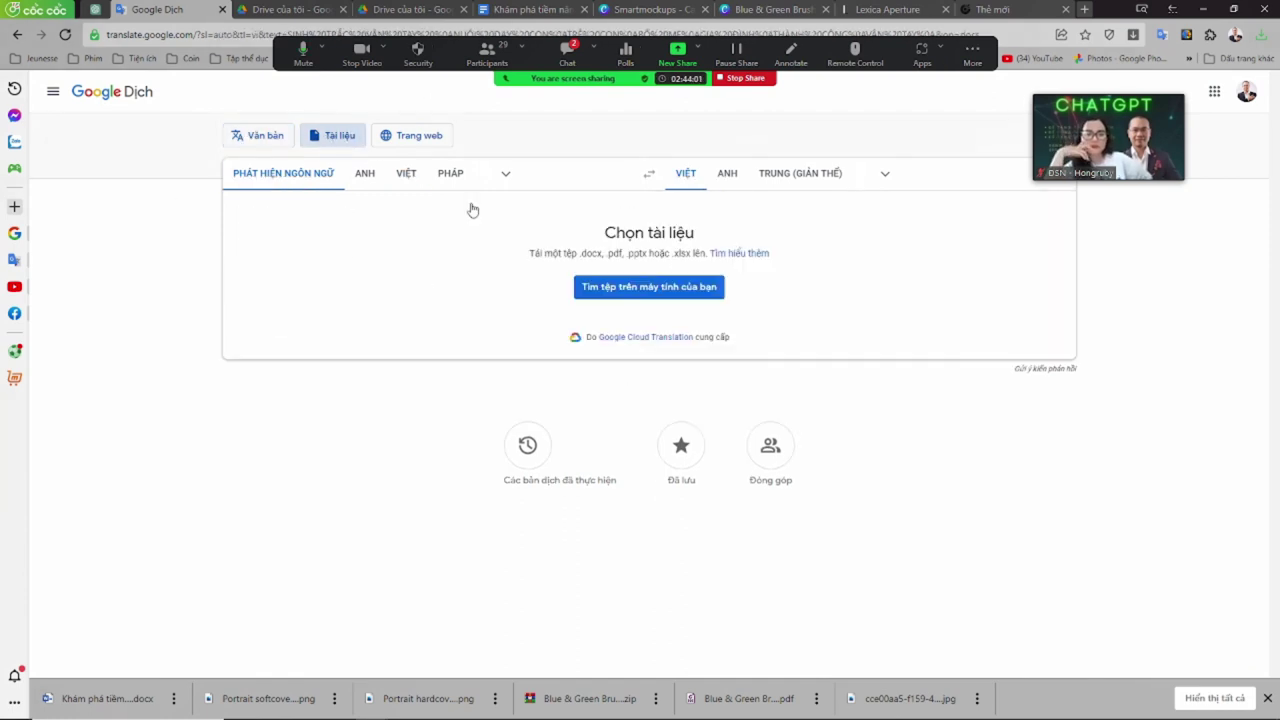
Upload the 'Khám phá tiềm năng bẩm sinh…' manuscript .docx for translation
{"action": "left_click", "coordinate": [653, 289]}
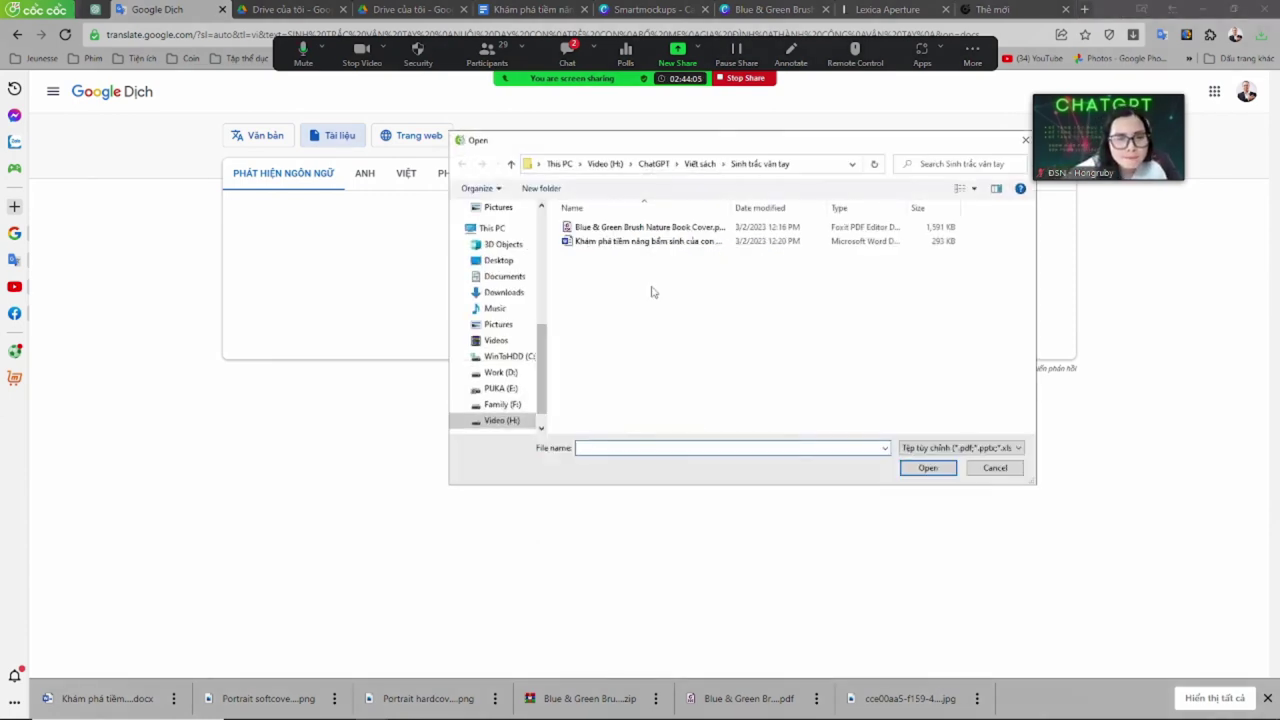
{"action": "left_click", "coordinate": [652, 242]}
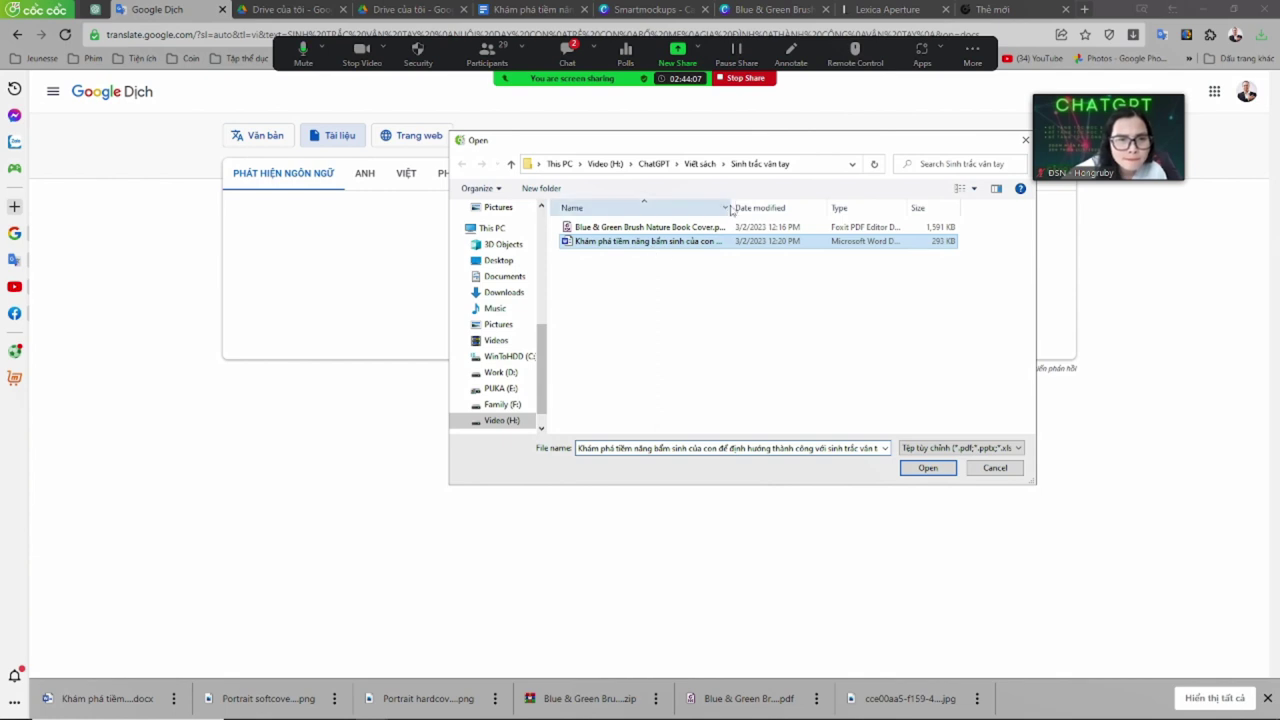
{"action": "left_click_drag", "start_coordinate": [731, 207], "coordinate": [877, 219]}
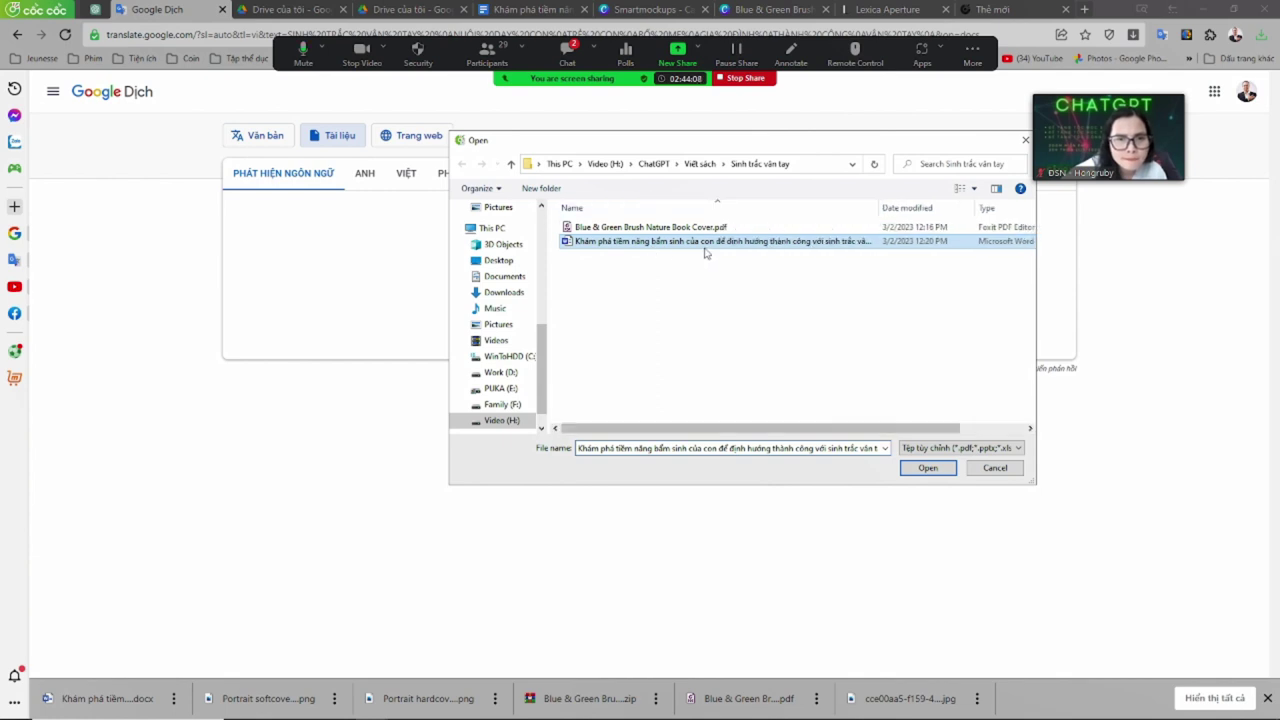
{"action": "left_click", "coordinate": [936, 470]}
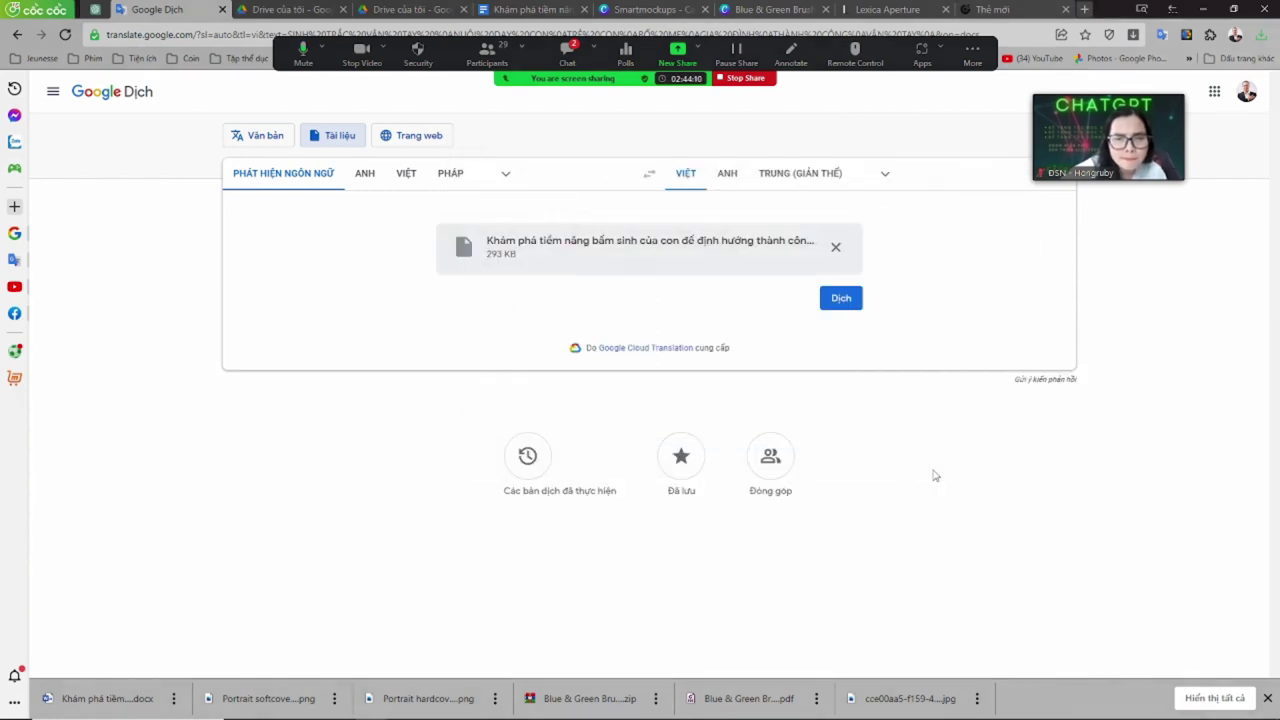
Translate the document into Vietnamese and save the translated .docx
{"action": "left_click", "coordinate": [843, 299]}
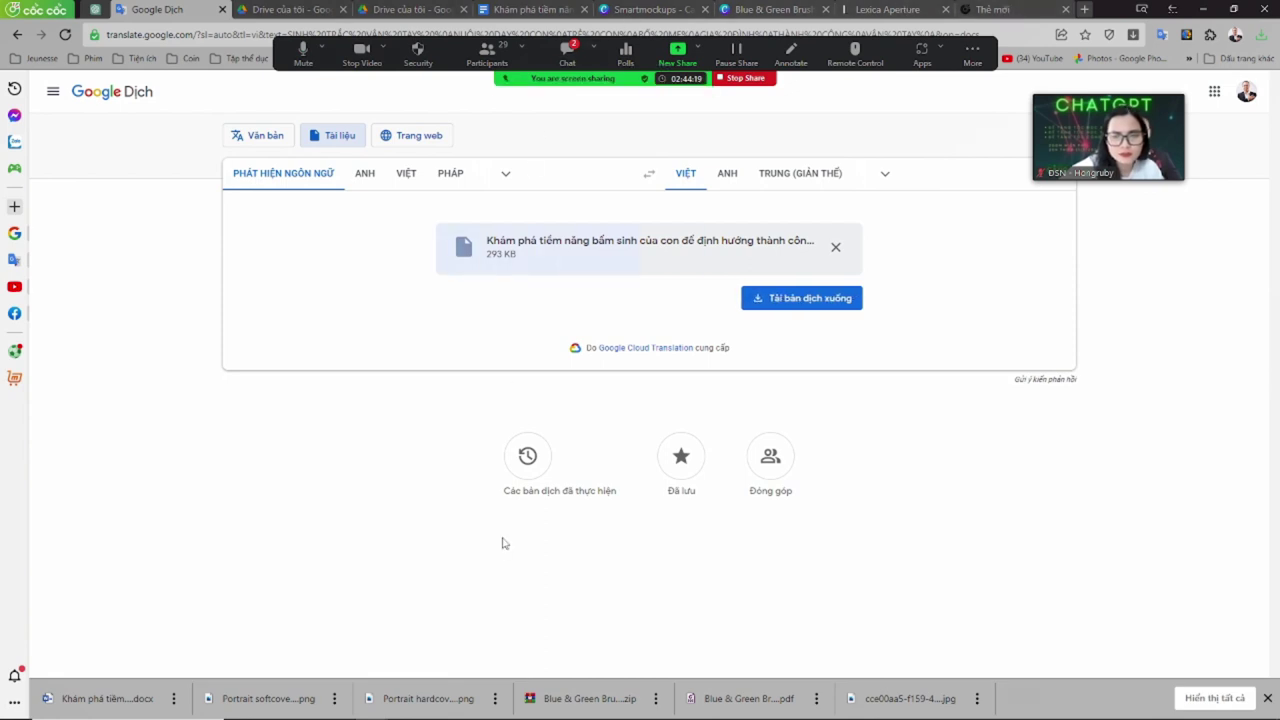
{"action": "left_click", "coordinate": [796, 300]}
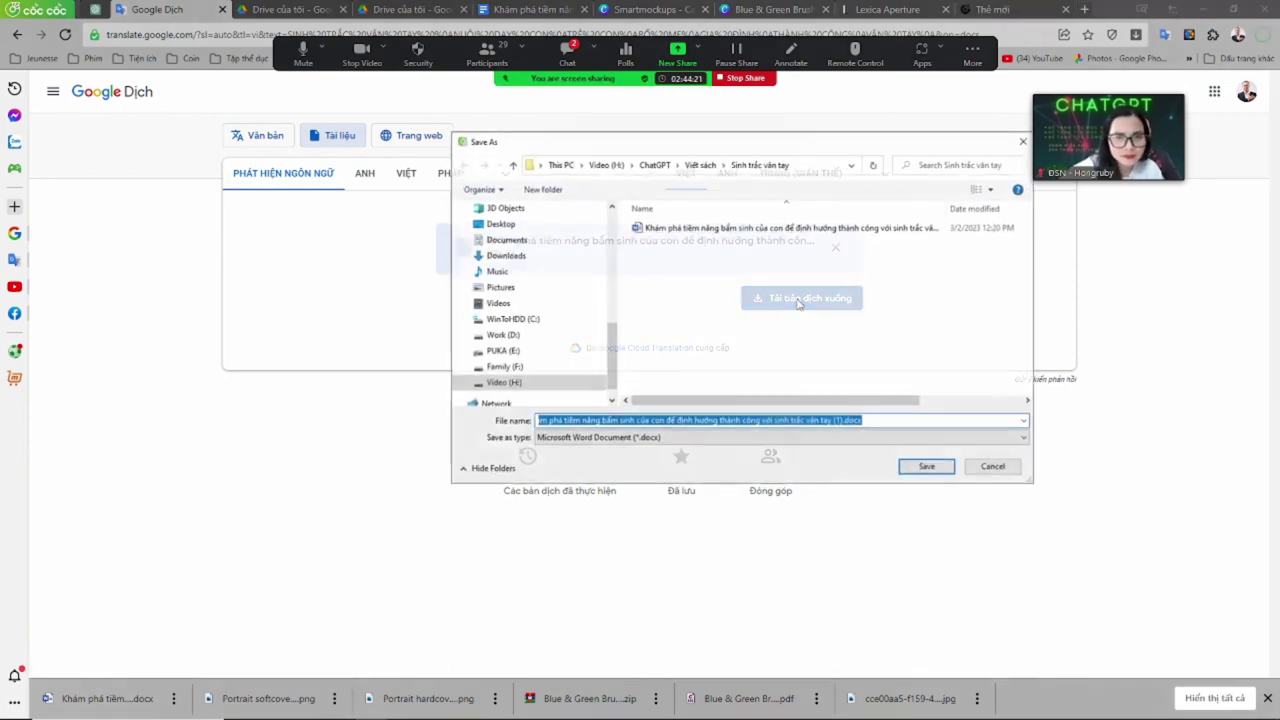
{"action": "left_click", "coordinate": [867, 421]}
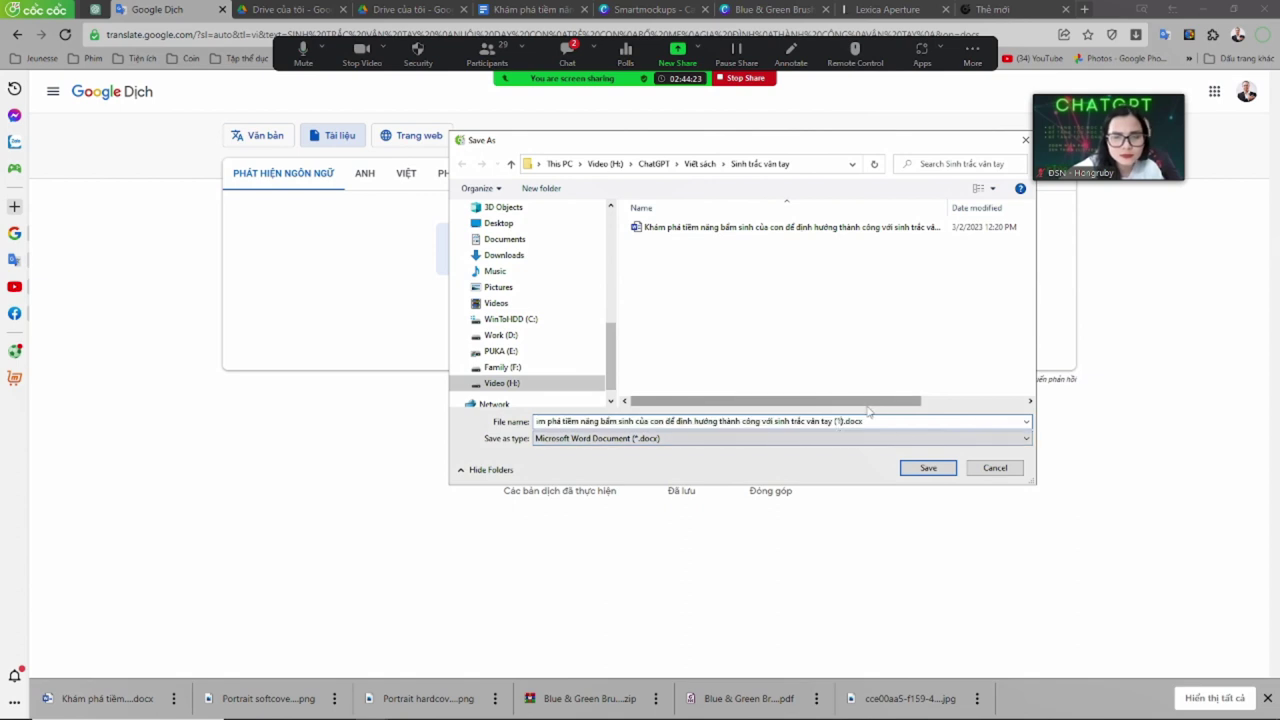
{"action": "key", "text": "Return"}
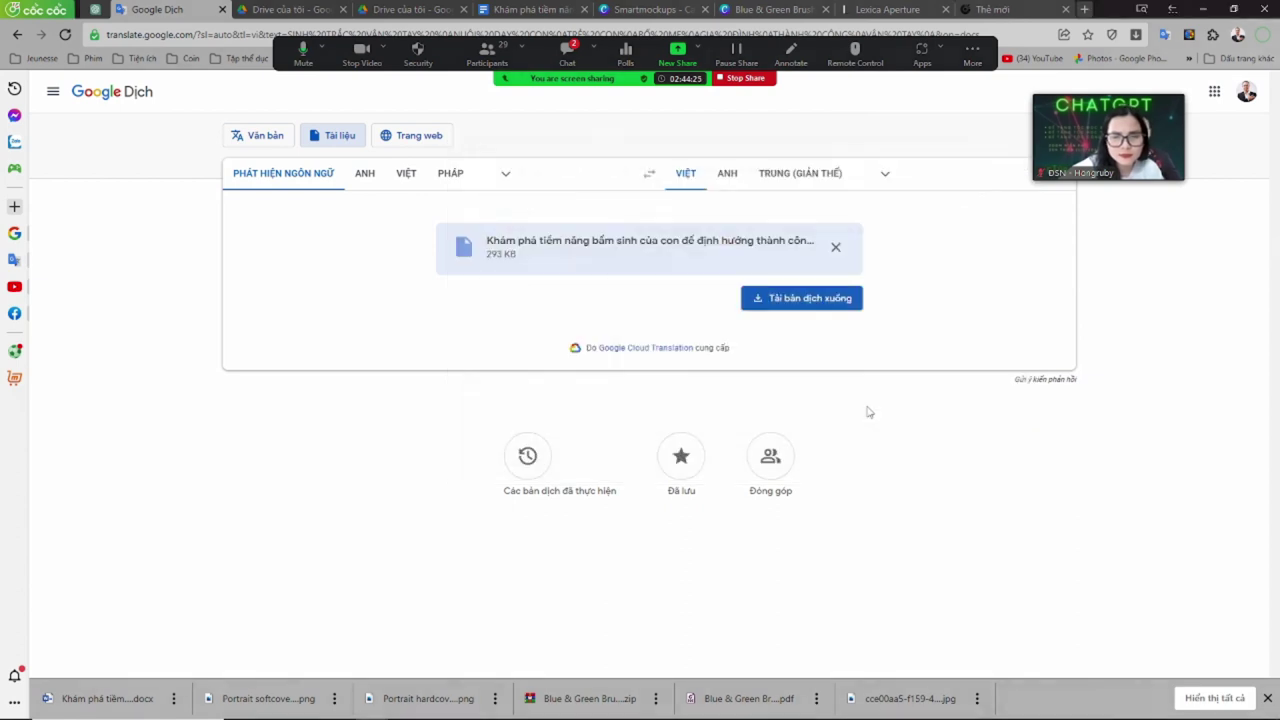
Open the translated '(vi).docx' in Word and review its Vietnamese chapters through page 5
{"action": "left_click", "coordinate": [80, 698]}
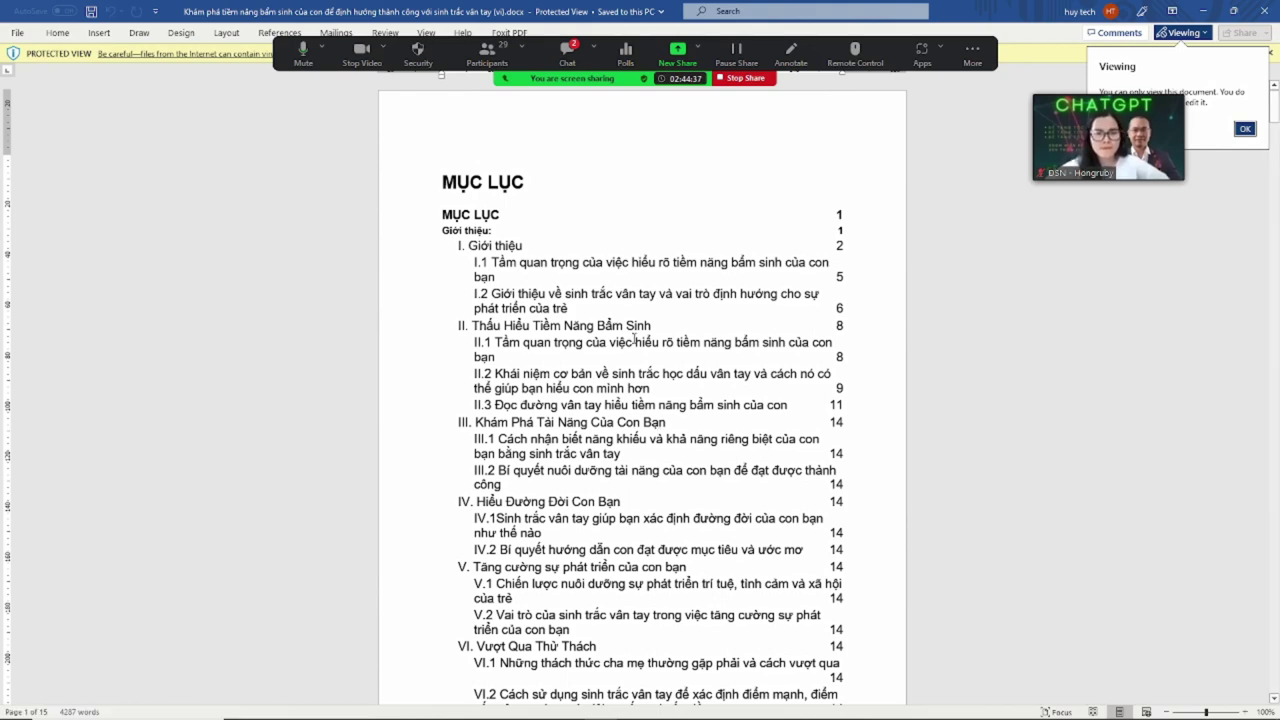
{"action": "scroll", "coordinate": [634, 340], "scroll_direction": "down", "scroll_amount": 10}
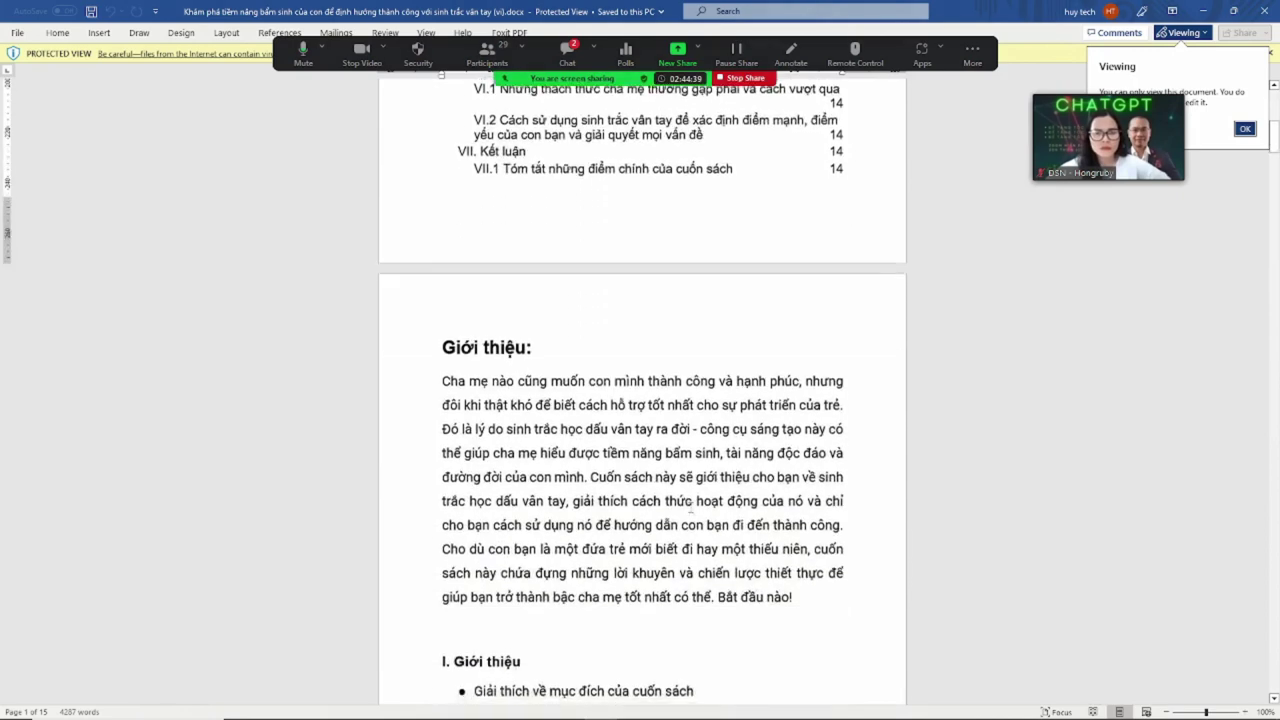
{"action": "scroll", "coordinate": [690, 510], "scroll_direction": "down", "scroll_amount": 6}
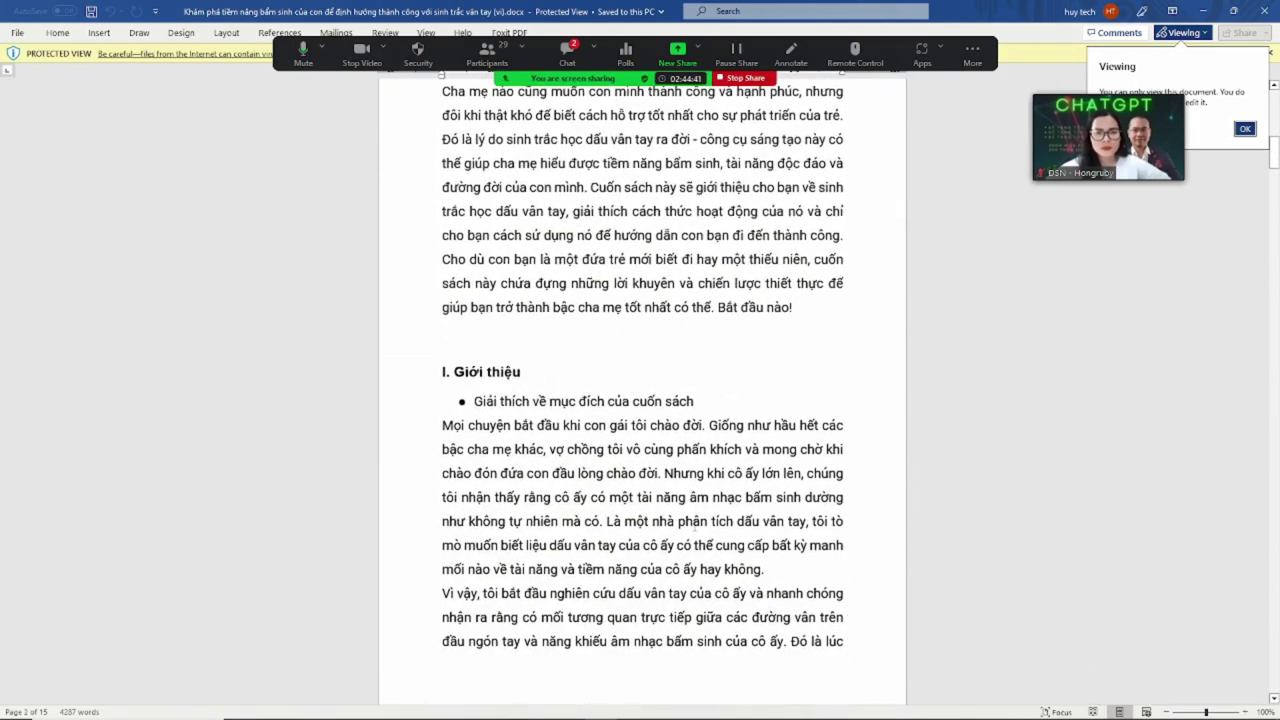
{"action": "scroll", "coordinate": [1276, 285], "scroll_direction": "down", "scroll_amount": 5}
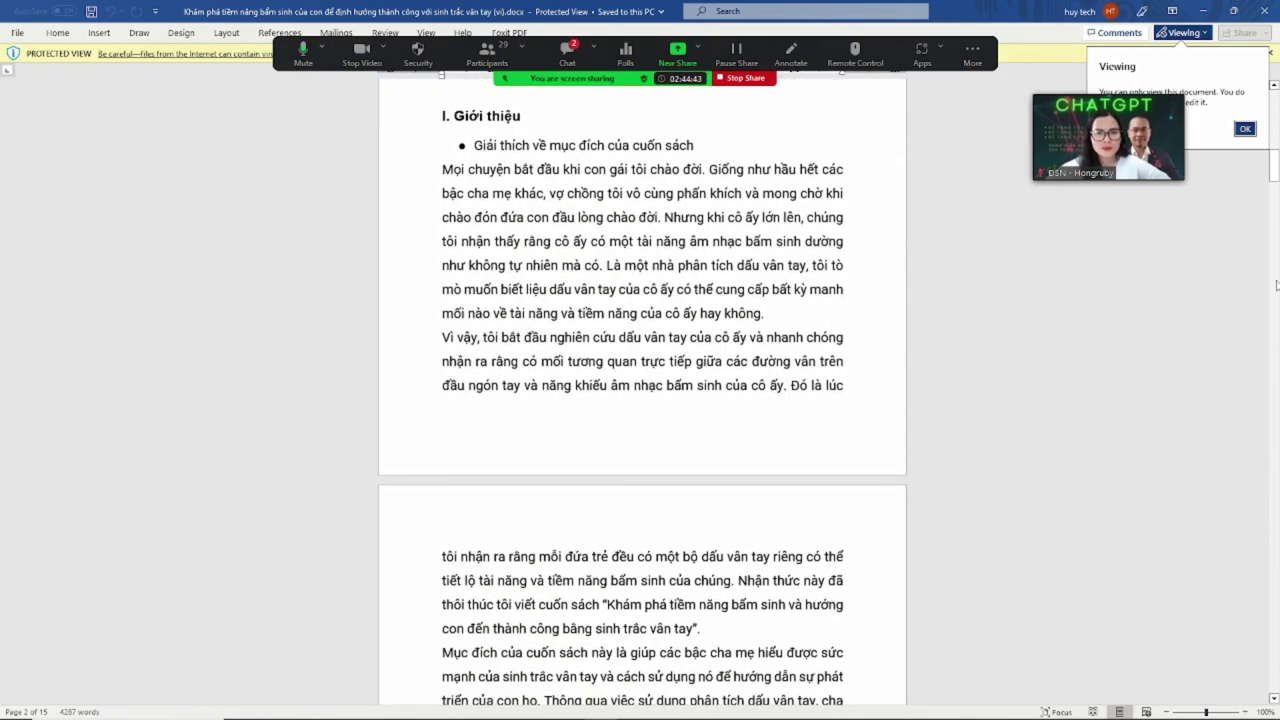
{"action": "left_click_drag", "start_coordinate": [1274, 165], "coordinate": [1274, 100]}
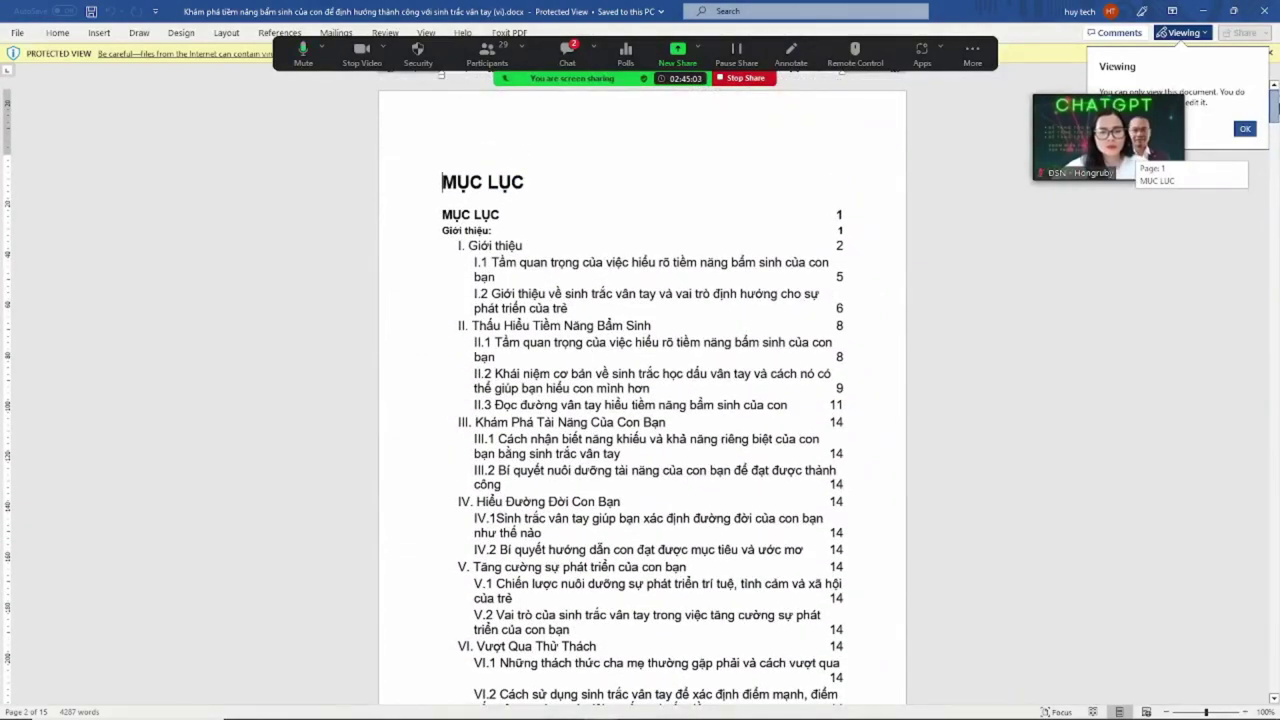
{"action": "left_click_drag", "start_coordinate": [1274, 100], "coordinate": [1274, 145]}
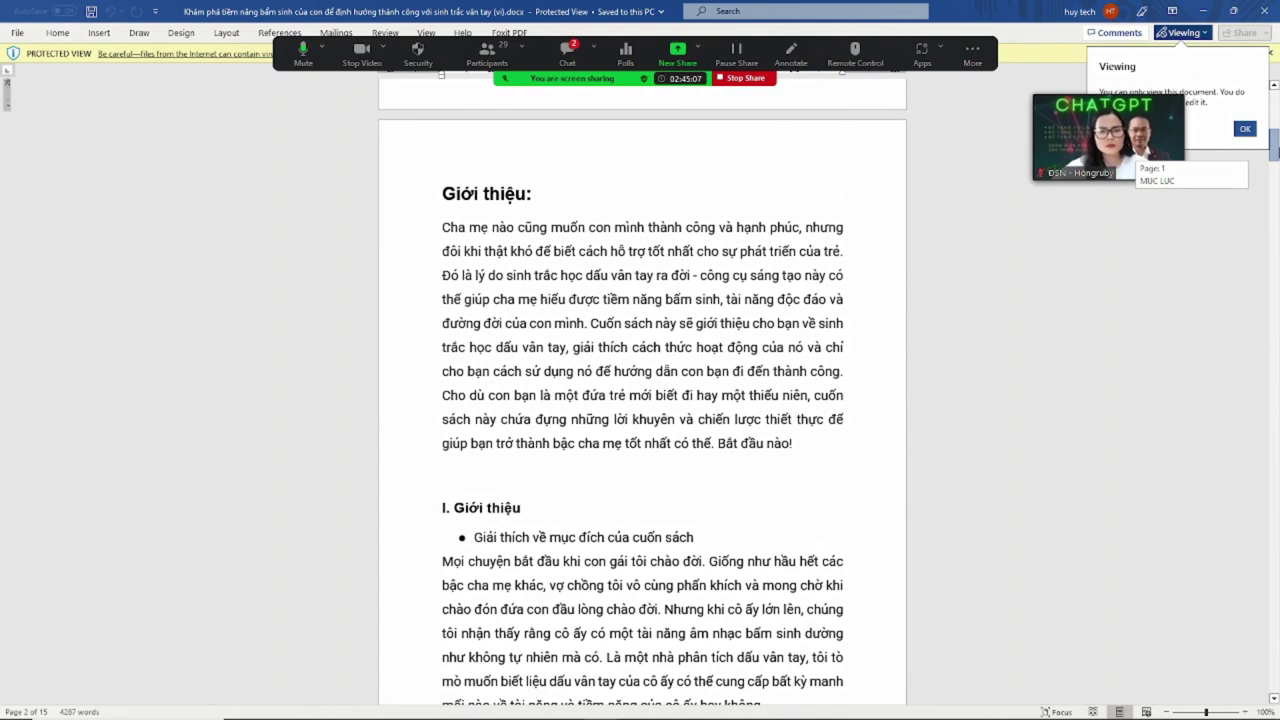
{"action": "left_click_drag", "start_coordinate": [1274, 145], "coordinate": [1274, 149]}
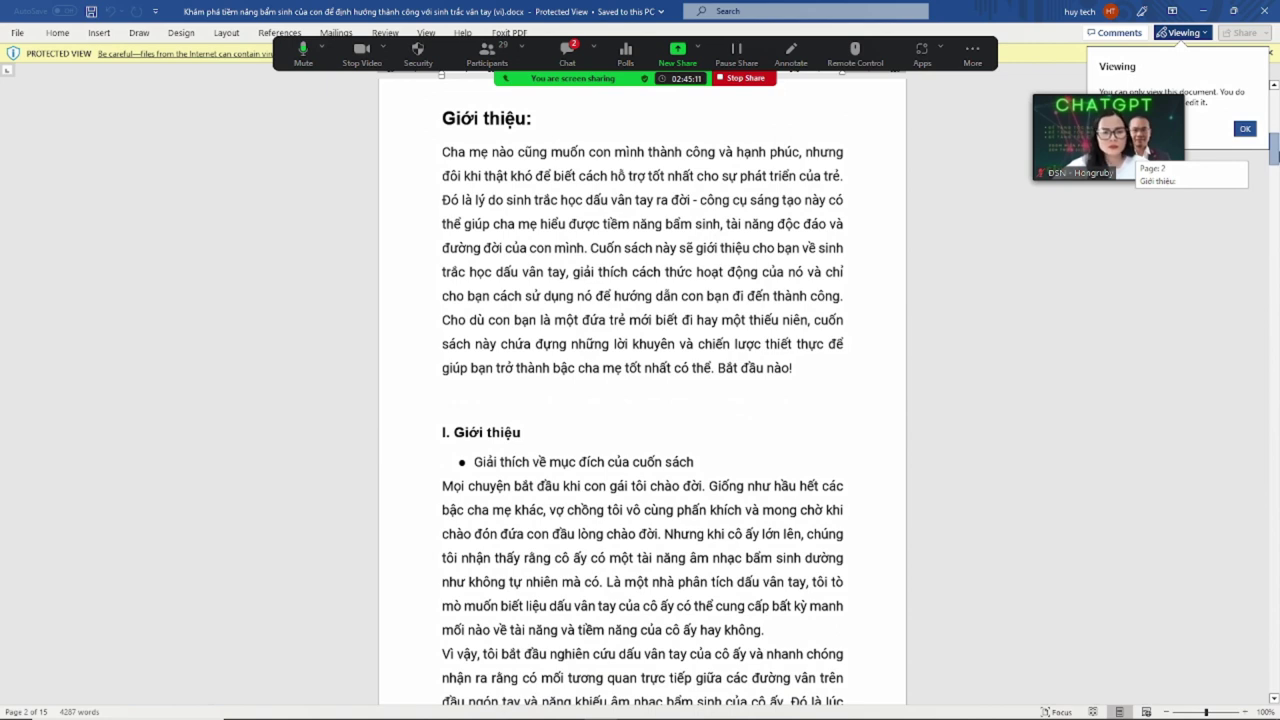
{"action": "left_click_drag", "start_coordinate": [1276, 152], "coordinate": [1276, 152]}
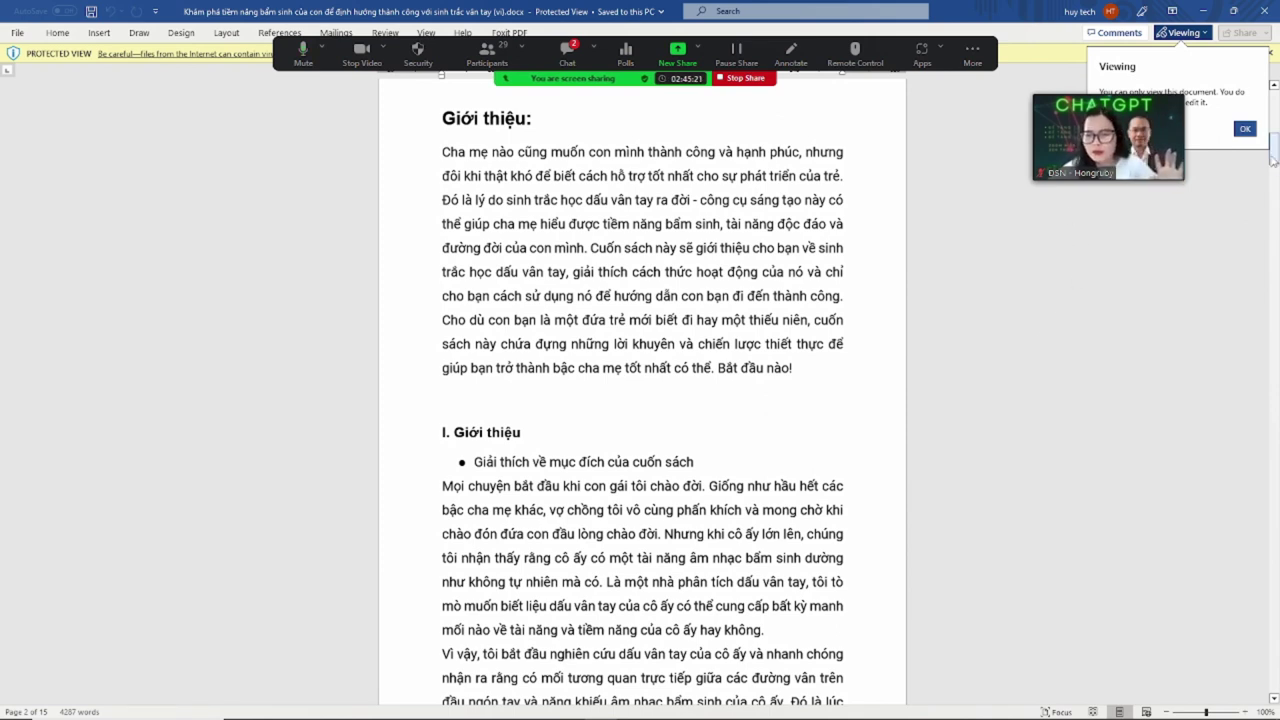
{"action": "left_click_drag", "start_coordinate": [1274, 160], "coordinate": [1275, 287]}
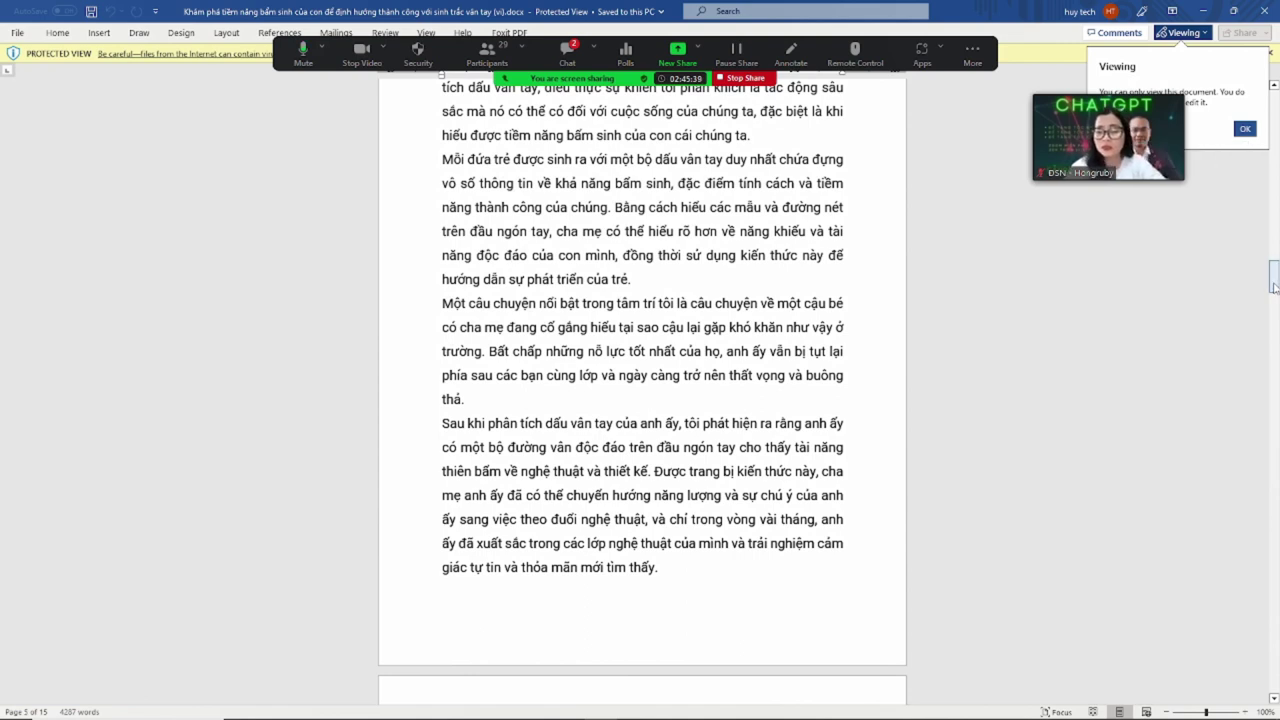
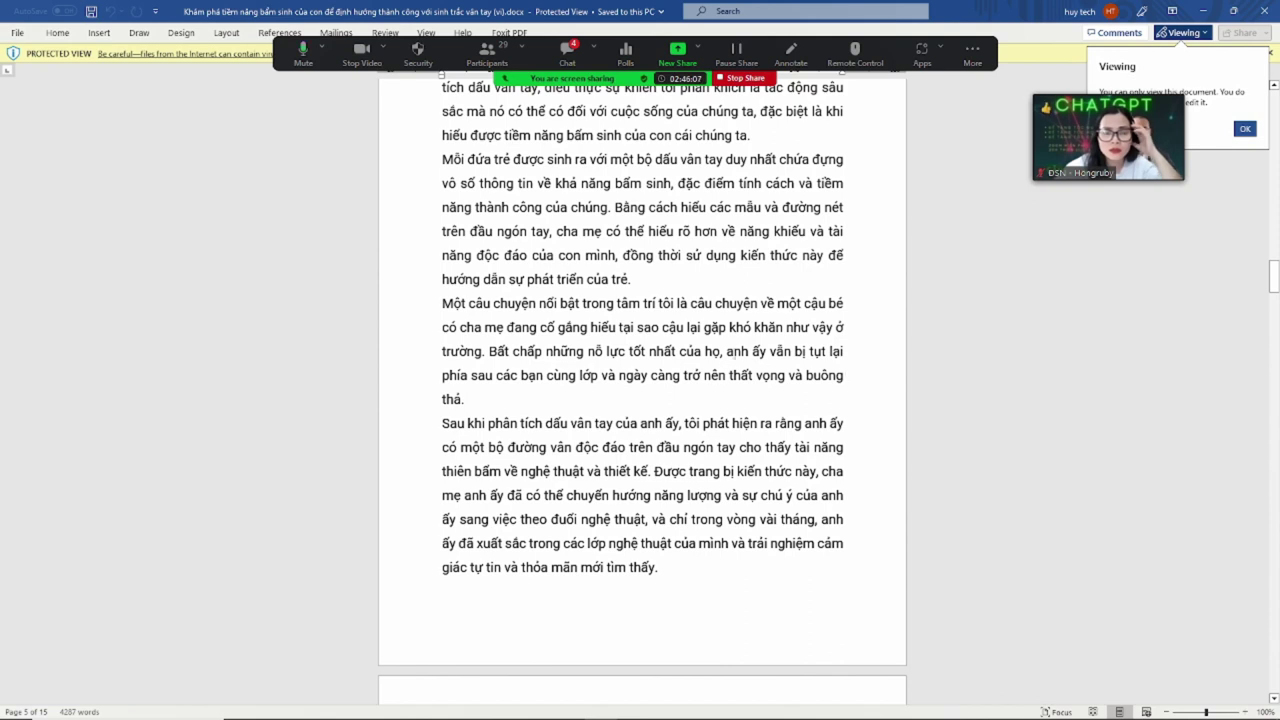
Select the words 'anh ấy' in the paragraph, then clear the selection
{"action": "left_click_drag", "start_coordinate": [727, 356], "coordinate": [766, 358]}
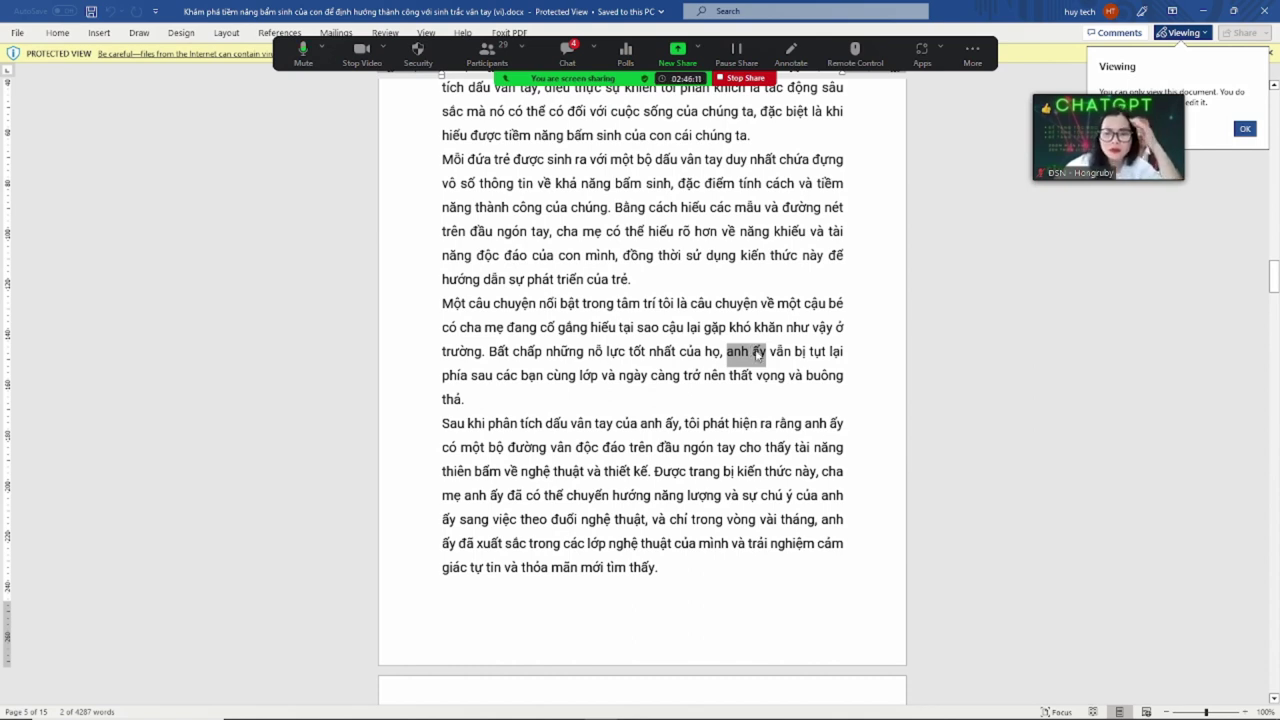
{"action": "left_click", "coordinate": [769, 354]}
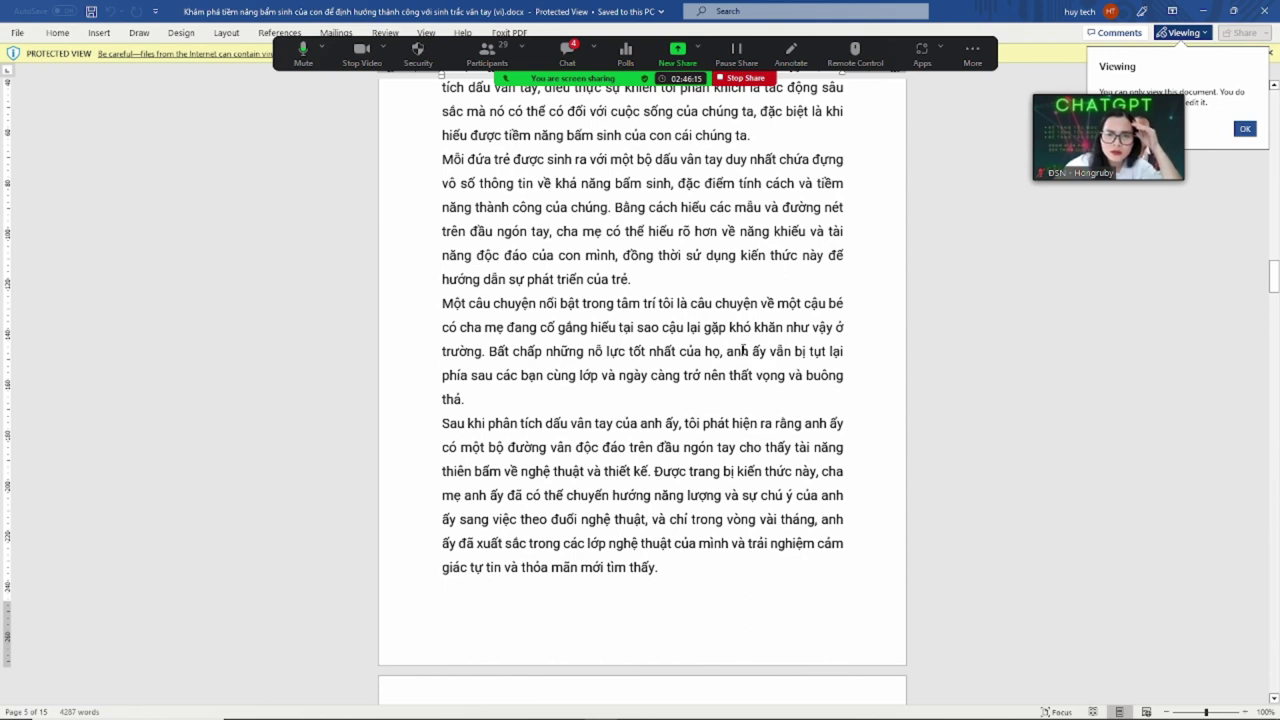
{"action": "left_click_drag", "start_coordinate": [728, 351], "coordinate": [767, 352]}
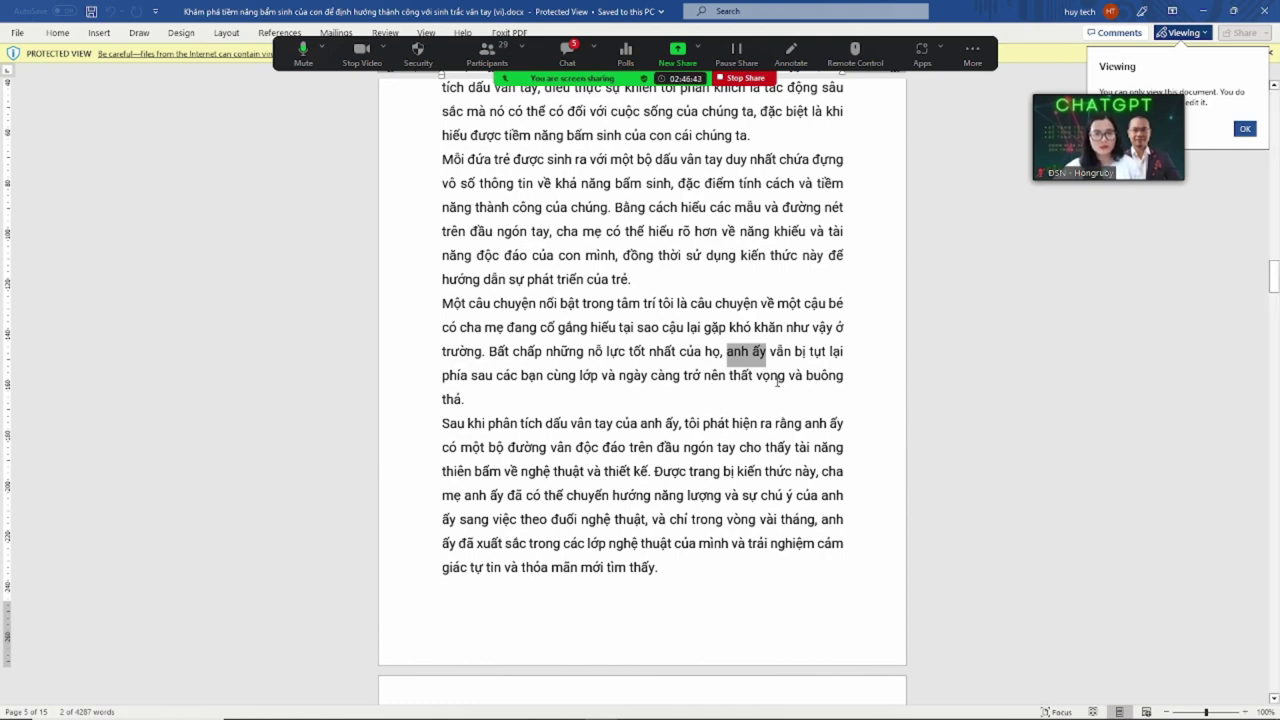
{"action": "left_click", "coordinate": [781, 247]}
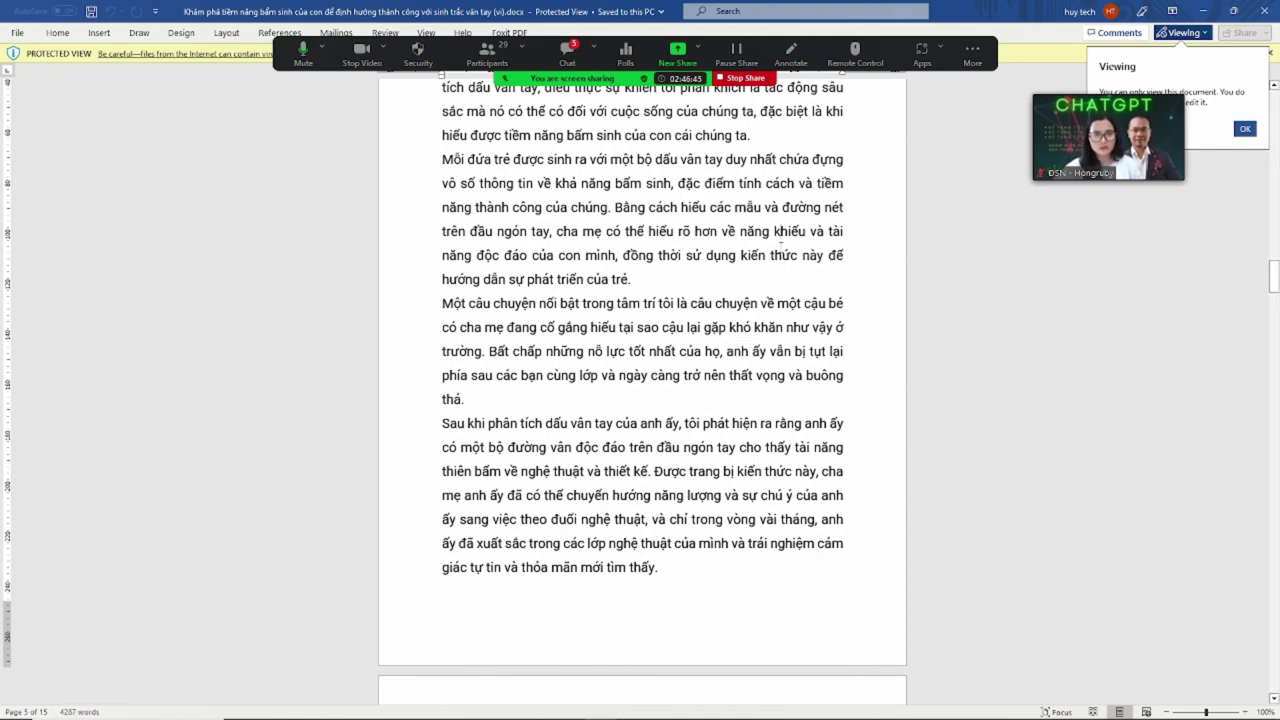
Show and hide the Navigation pane with Ctrl+F, then enable editing on the Protected View document
{"action": "key", "text": "ctrl+f"}
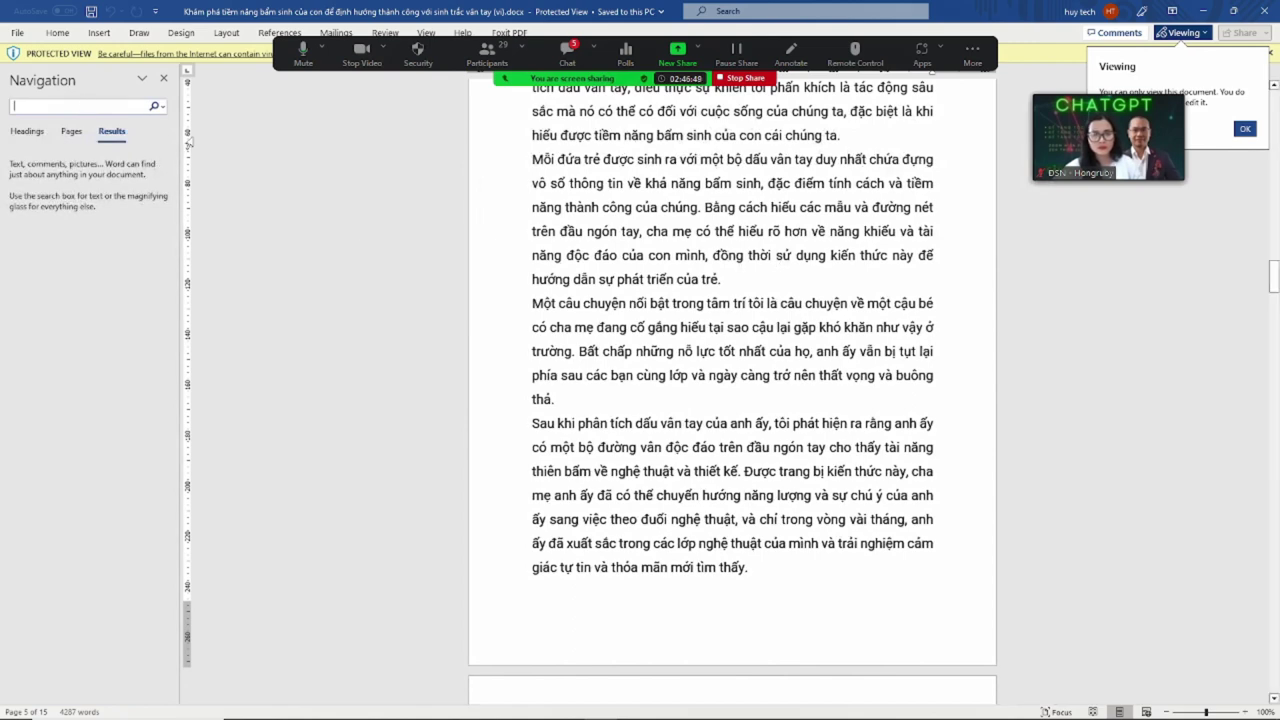
{"action": "left_click", "coordinate": [165, 78]}
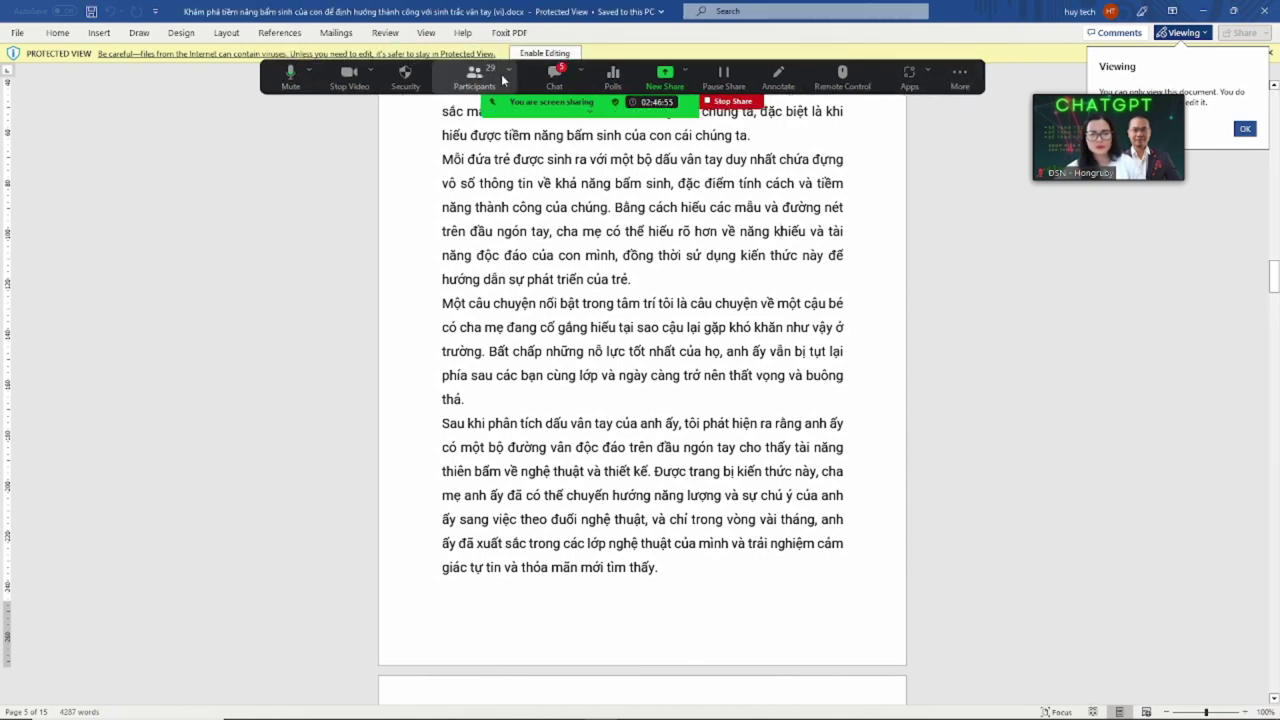
{"action": "left_click", "coordinate": [556, 54]}
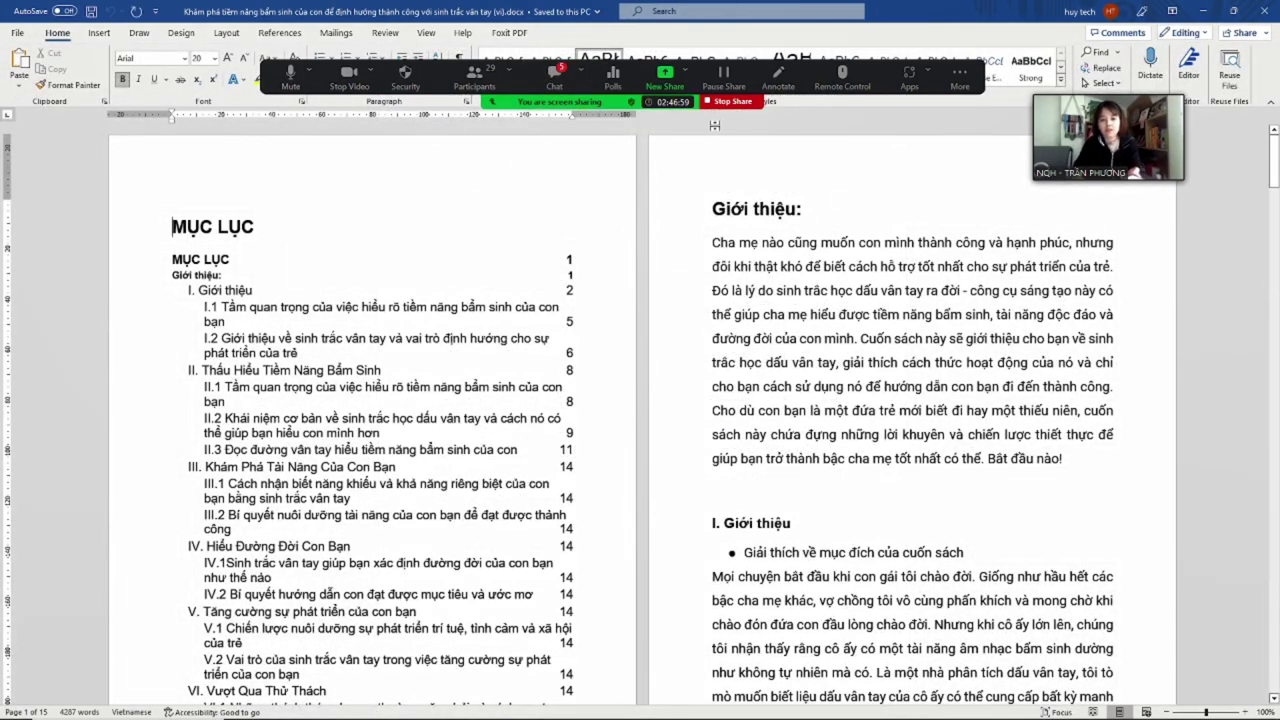
Switch the Zoom share to the entire screen
{"action": "left_click", "coordinate": [662, 78]}
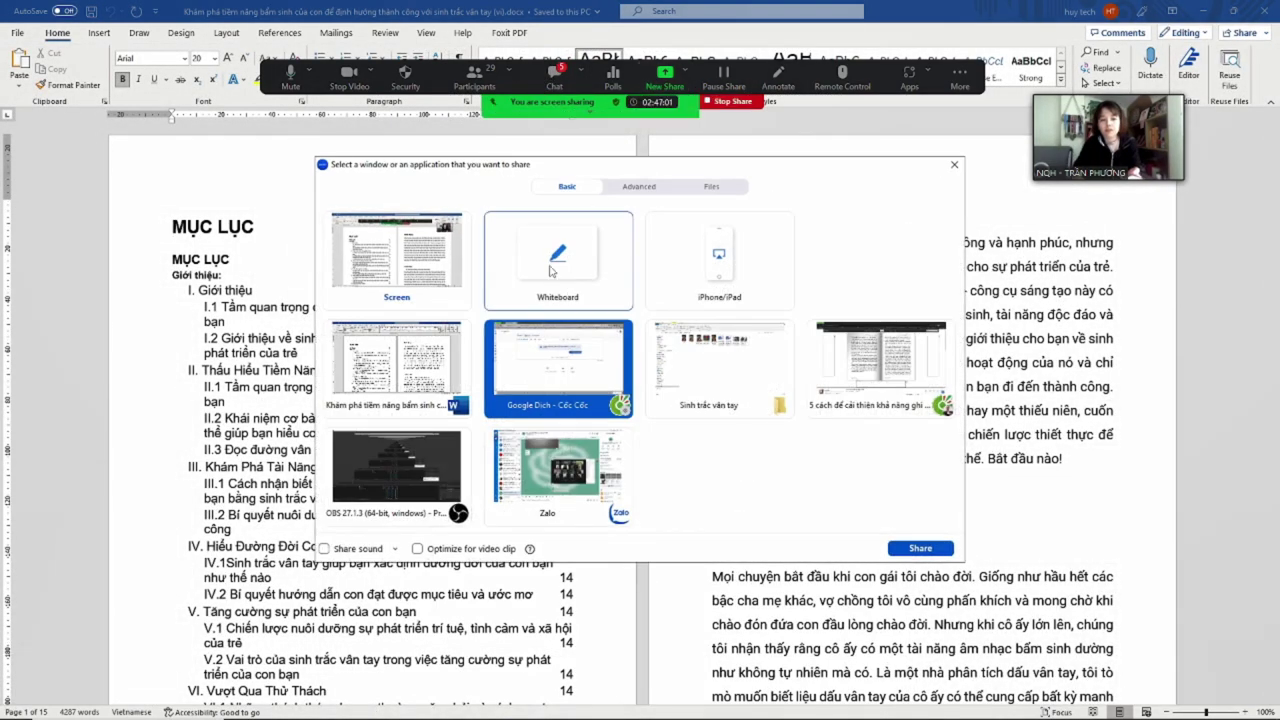
{"action": "left_click", "coordinate": [414, 278]}
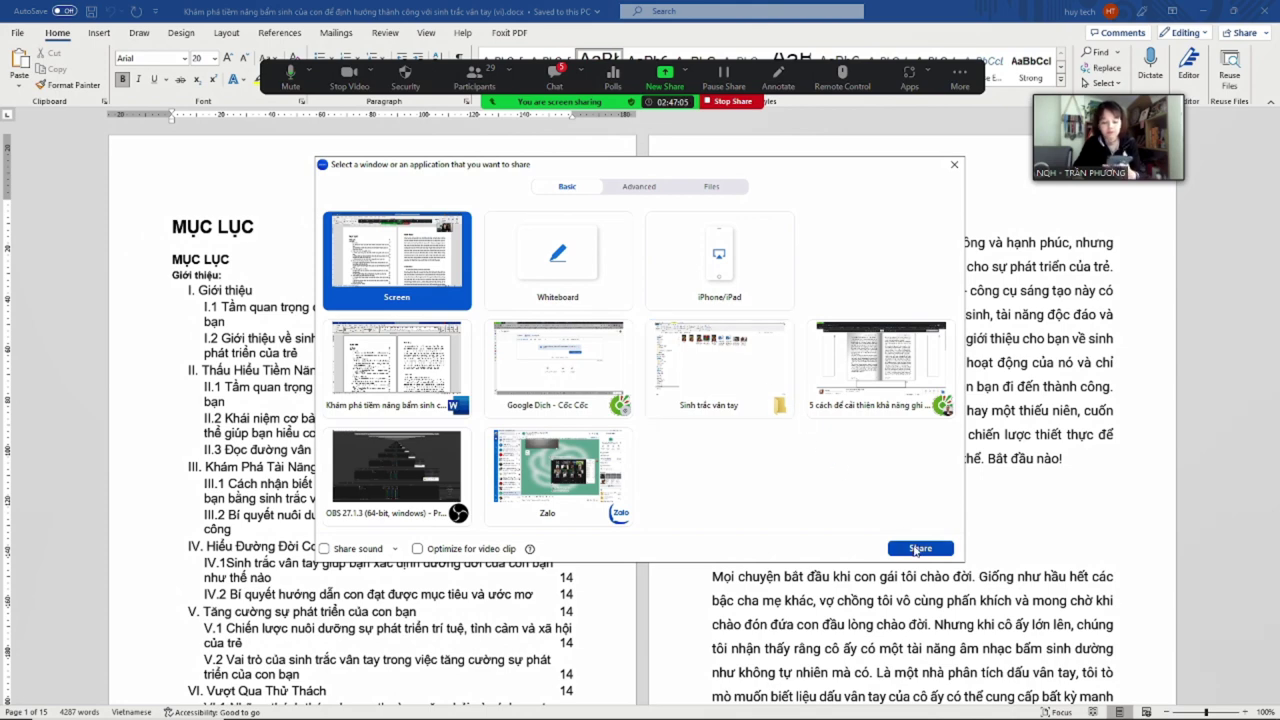
{"action": "left_click", "coordinate": [917, 548]}
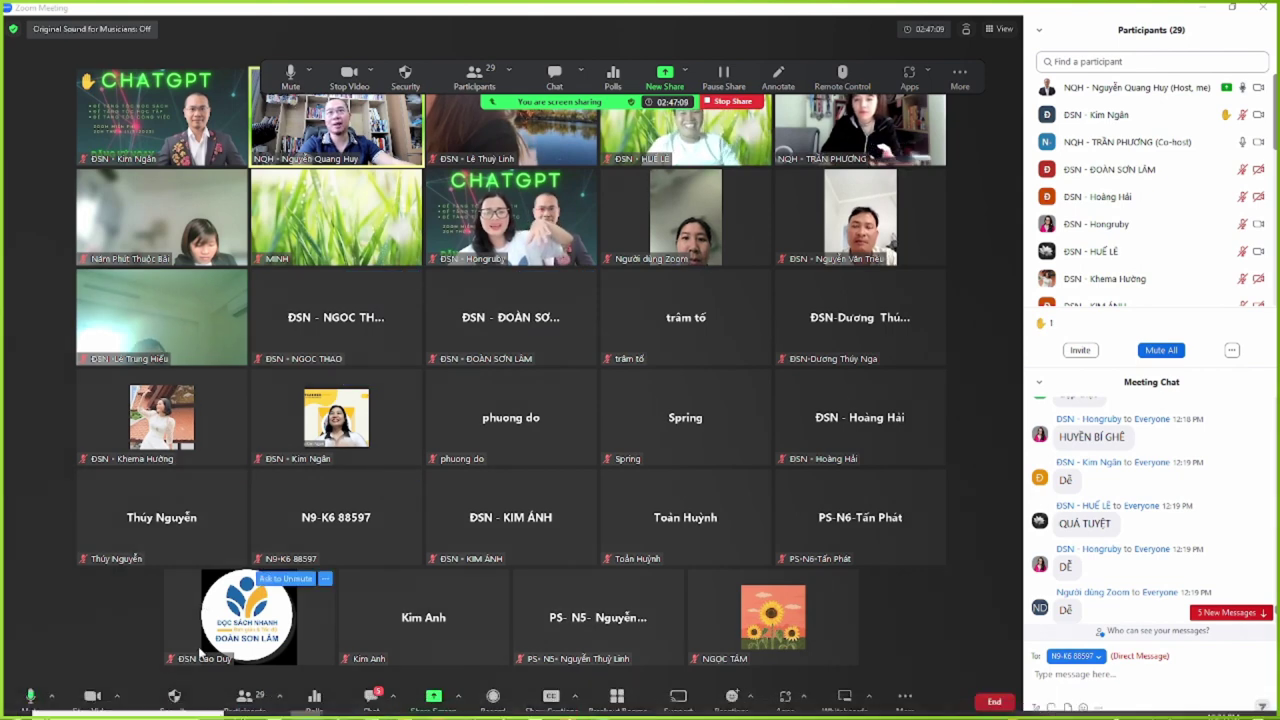
Toggle participants' permission to unmute themselves in the meeting's Security options
{"action": "left_click", "coordinate": [176, 695]}
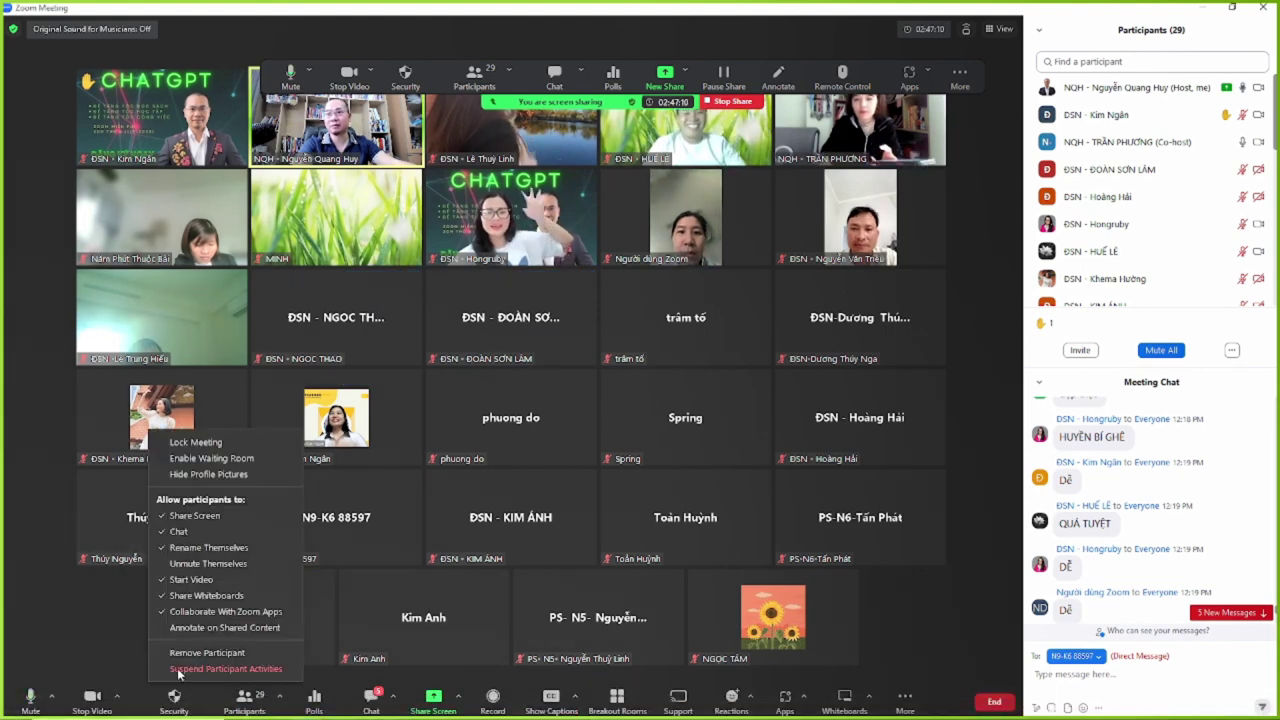
{"action": "left_click", "coordinate": [195, 563]}
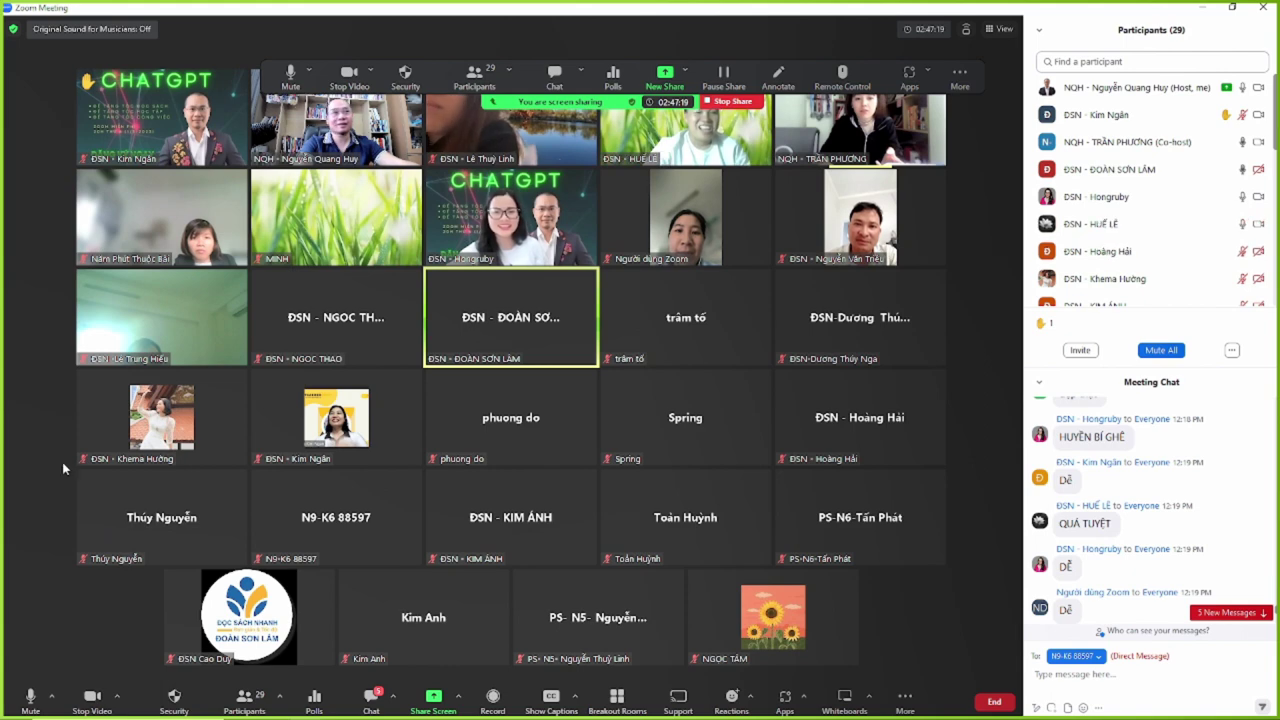
{"action": "left_click", "coordinate": [187, 699]}
{"action": "left_click", "coordinate": [76, 612]}
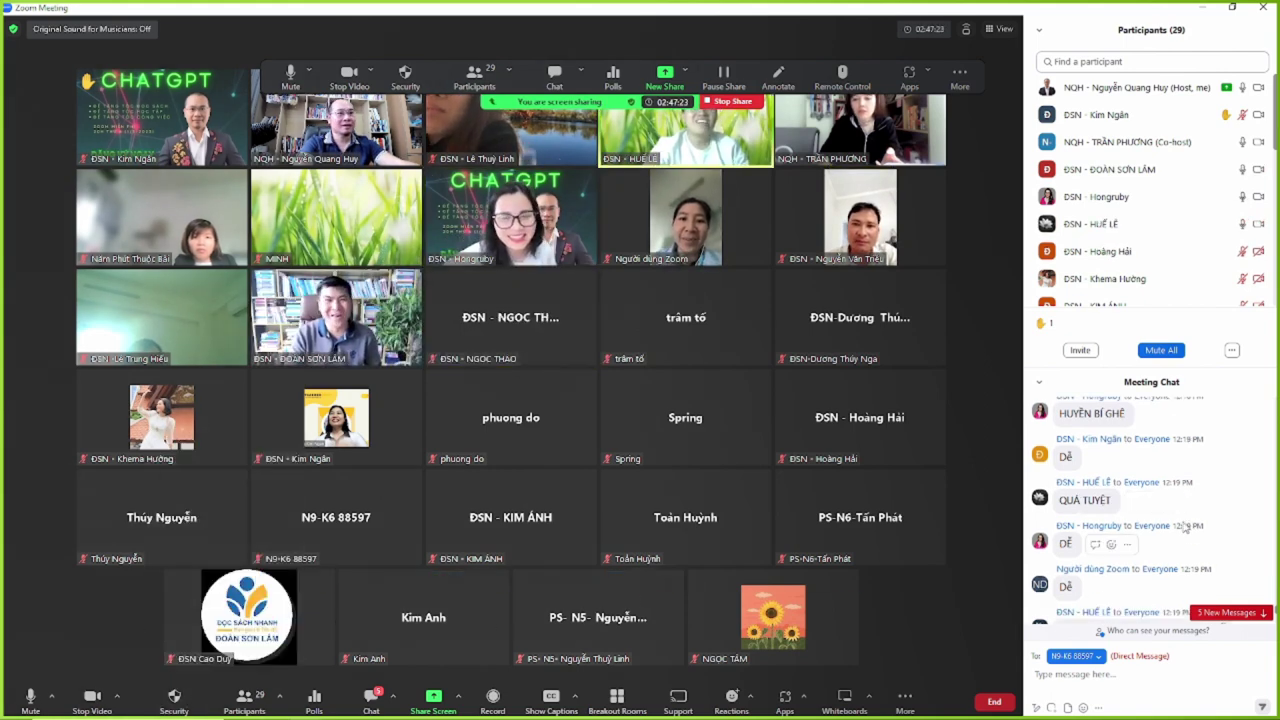
Bring the Word ebook back to the front
{"action": "scroll", "coordinate": [1214, 614], "scroll_direction": "down", "scroll_amount": 5}
{"action": "left_click", "coordinate": [1214, 613]}
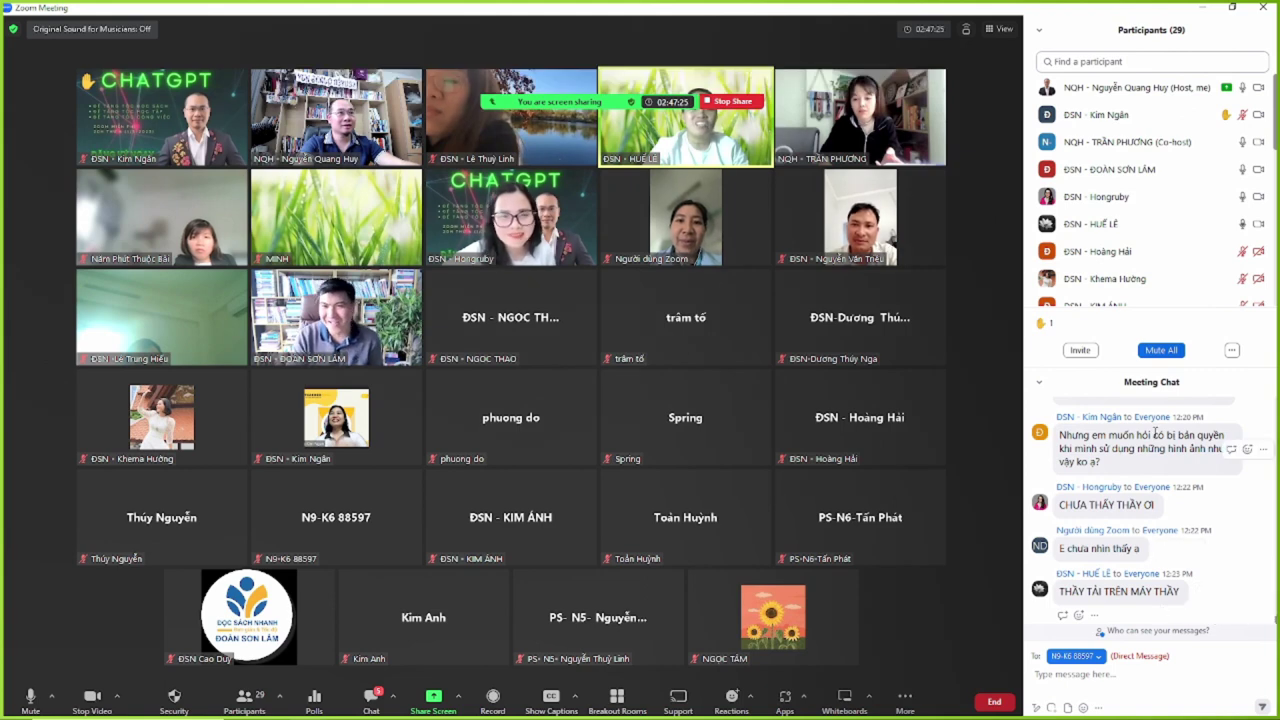
{"action": "mouse_move", "coordinate": [1160, 174]}
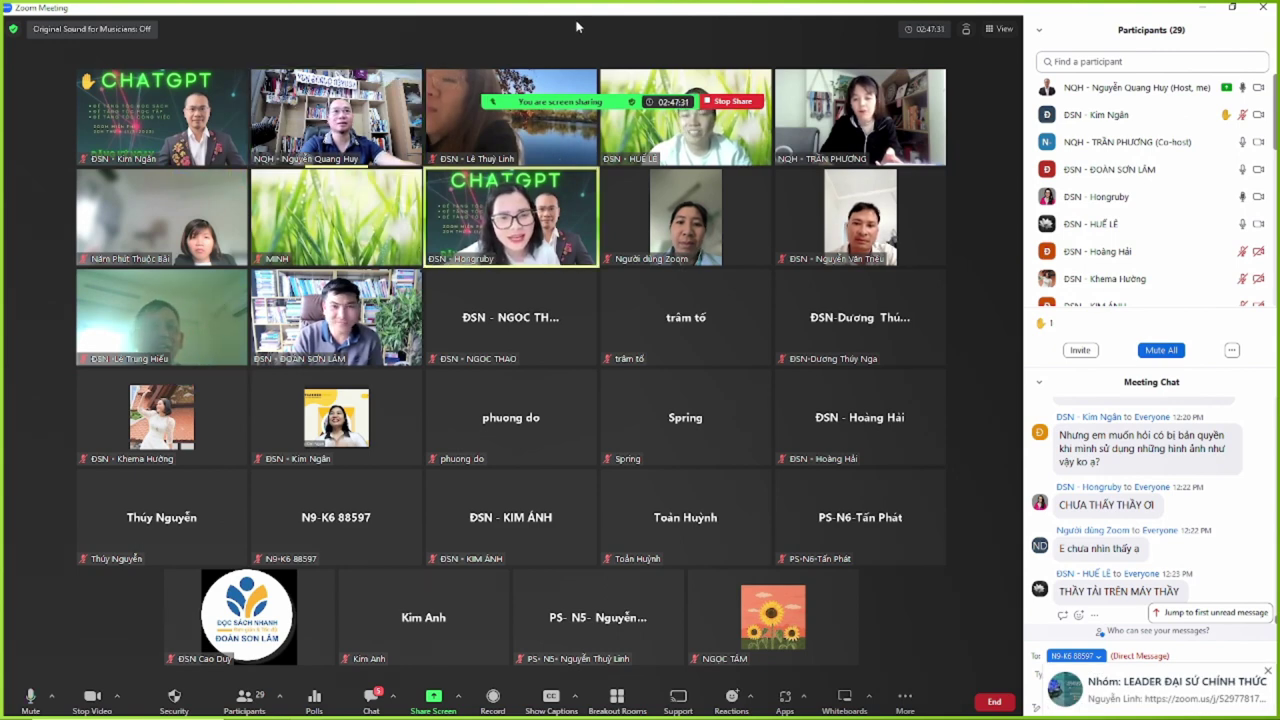
{"action": "mouse_move", "coordinate": [110, 456]}
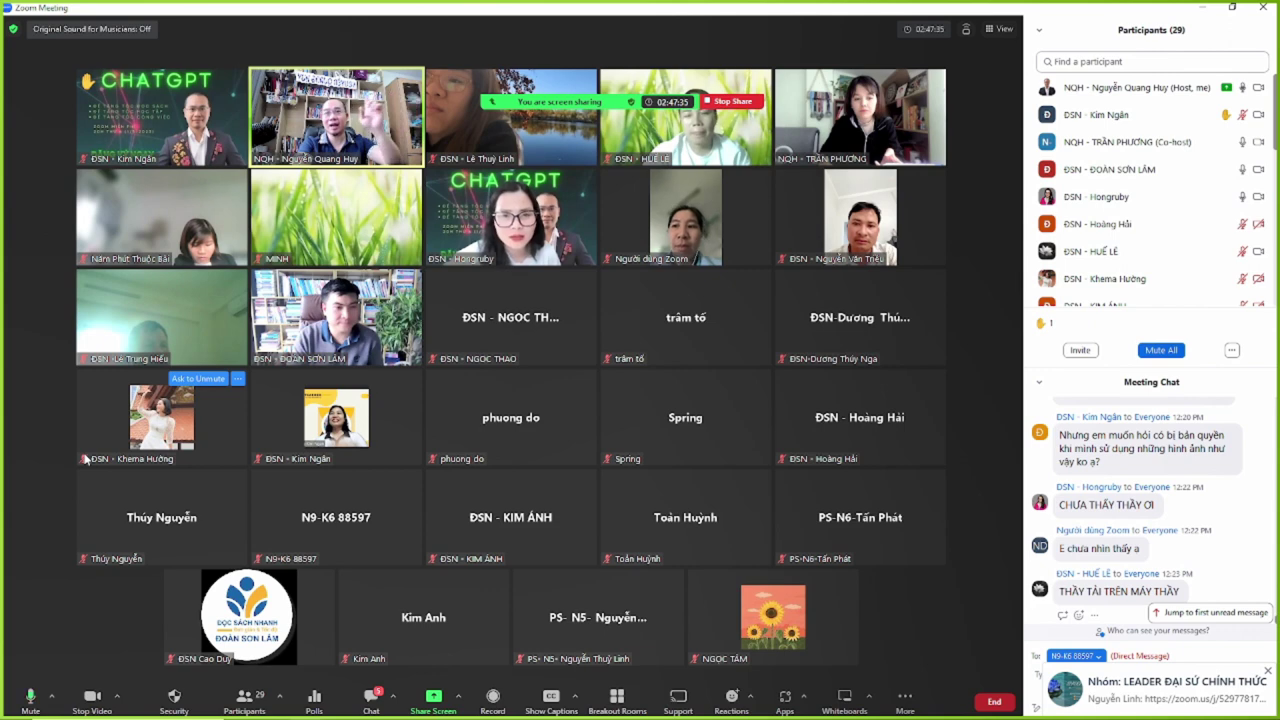
{"action": "mouse_move", "coordinate": [196, 427]}
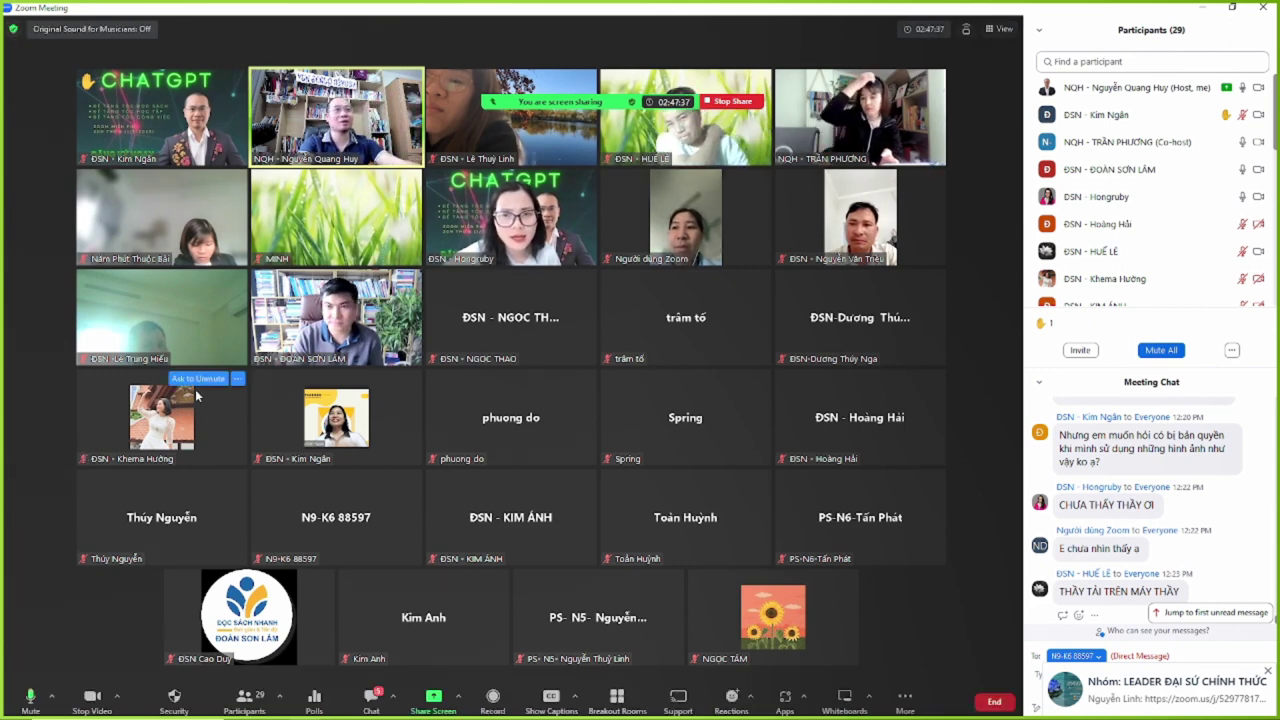
{"action": "key", "text": "alt+Tab"}
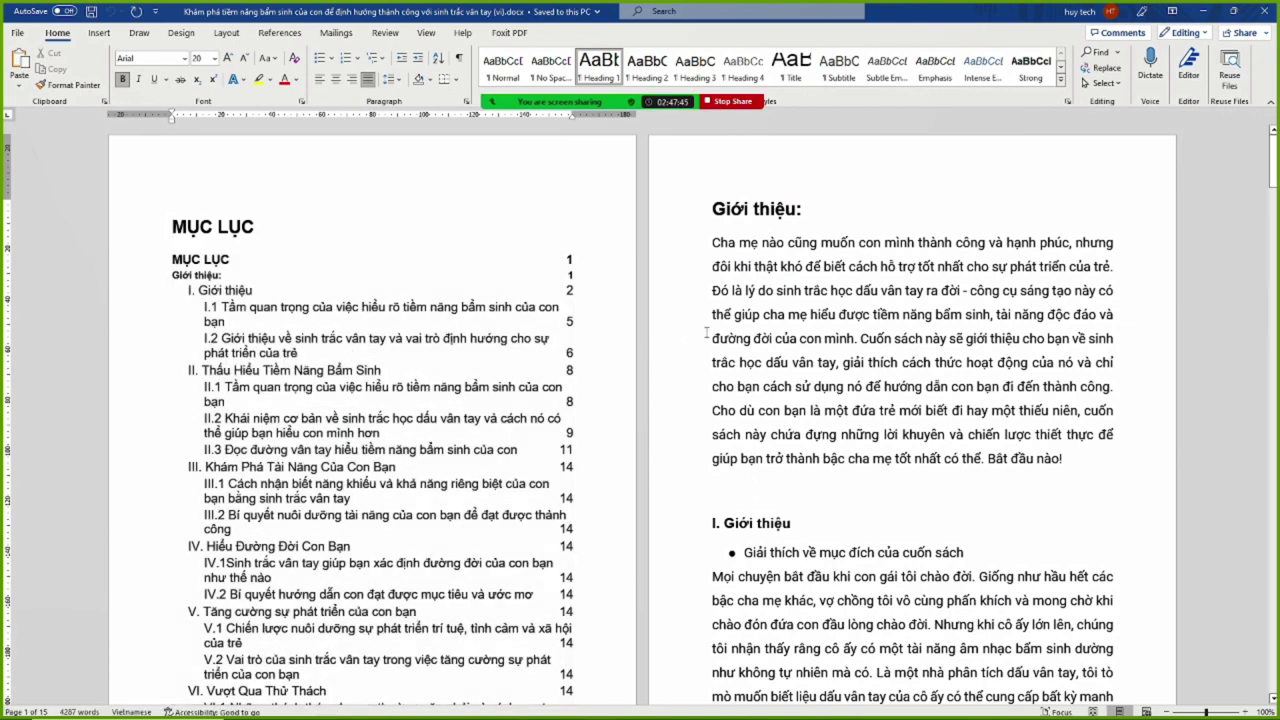
Browse the ebook from the introduction down to heading III.1 and back
{"action": "left_click", "coordinate": [955, 496]}
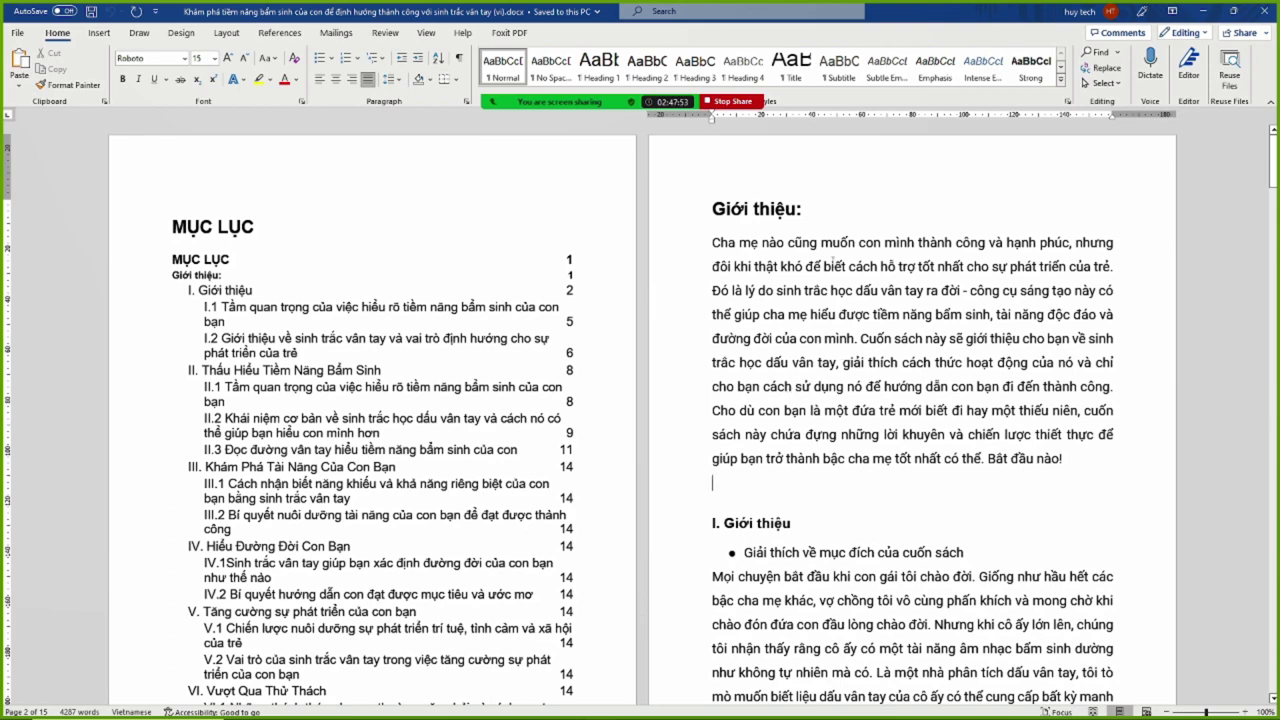
{"action": "scroll", "coordinate": [732, 340], "scroll_direction": "down", "scroll_amount": 3}
{"action": "scroll", "coordinate": [732, 340], "scroll_direction": "up", "scroll_amount": 3}
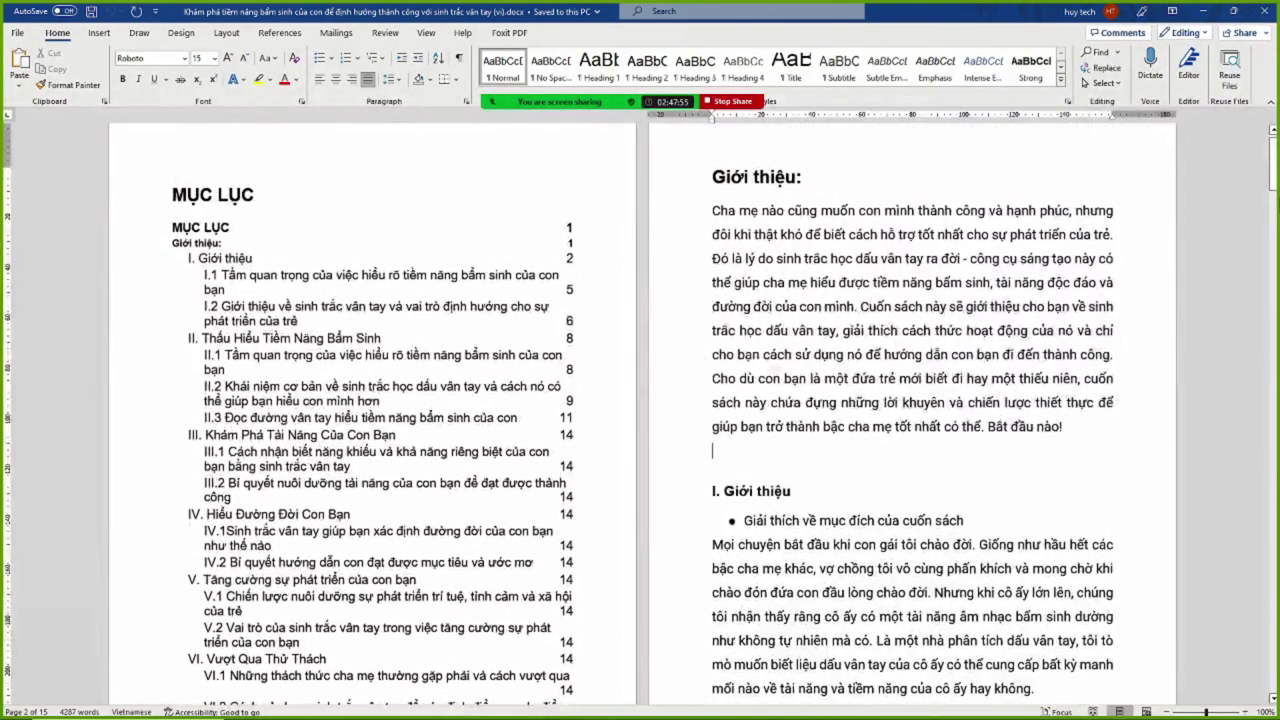
{"action": "left_click_drag", "start_coordinate": [1275, 158], "coordinate": [1274, 585]}
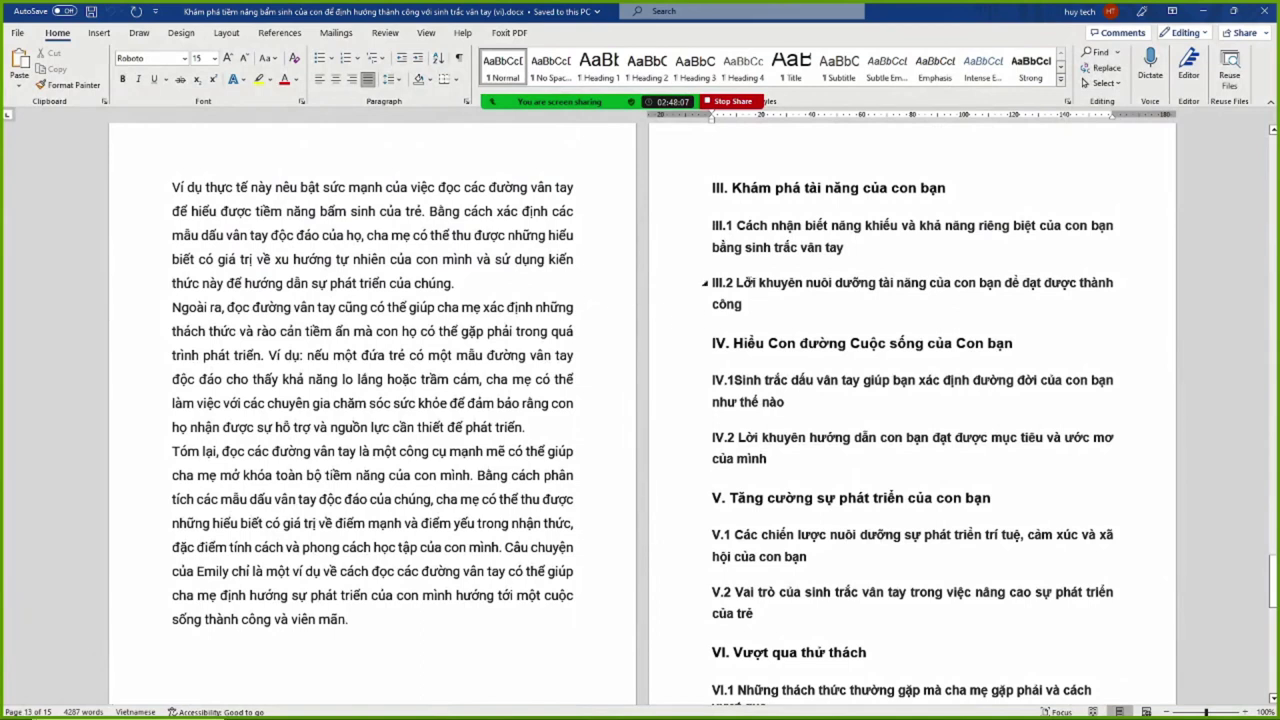
{"action": "left_click", "coordinate": [871, 241]}
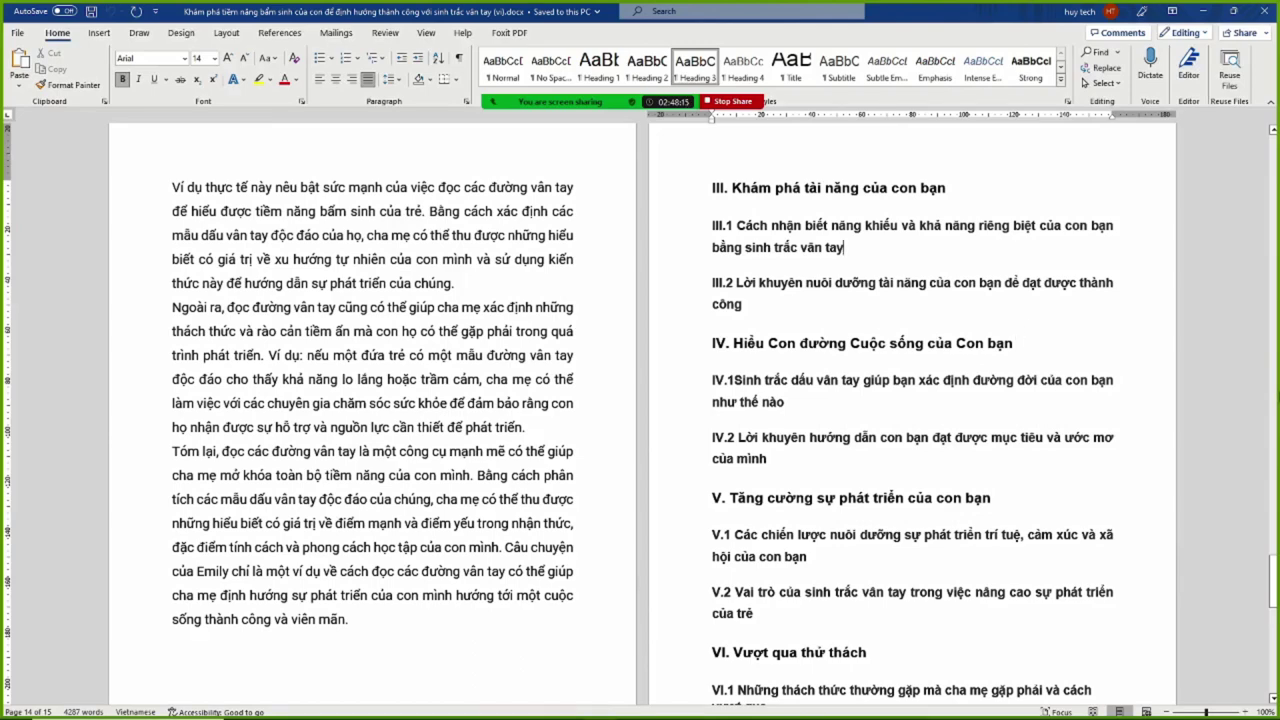
{"action": "left_click_drag", "start_coordinate": [1272, 568], "coordinate": [1272, 160]}
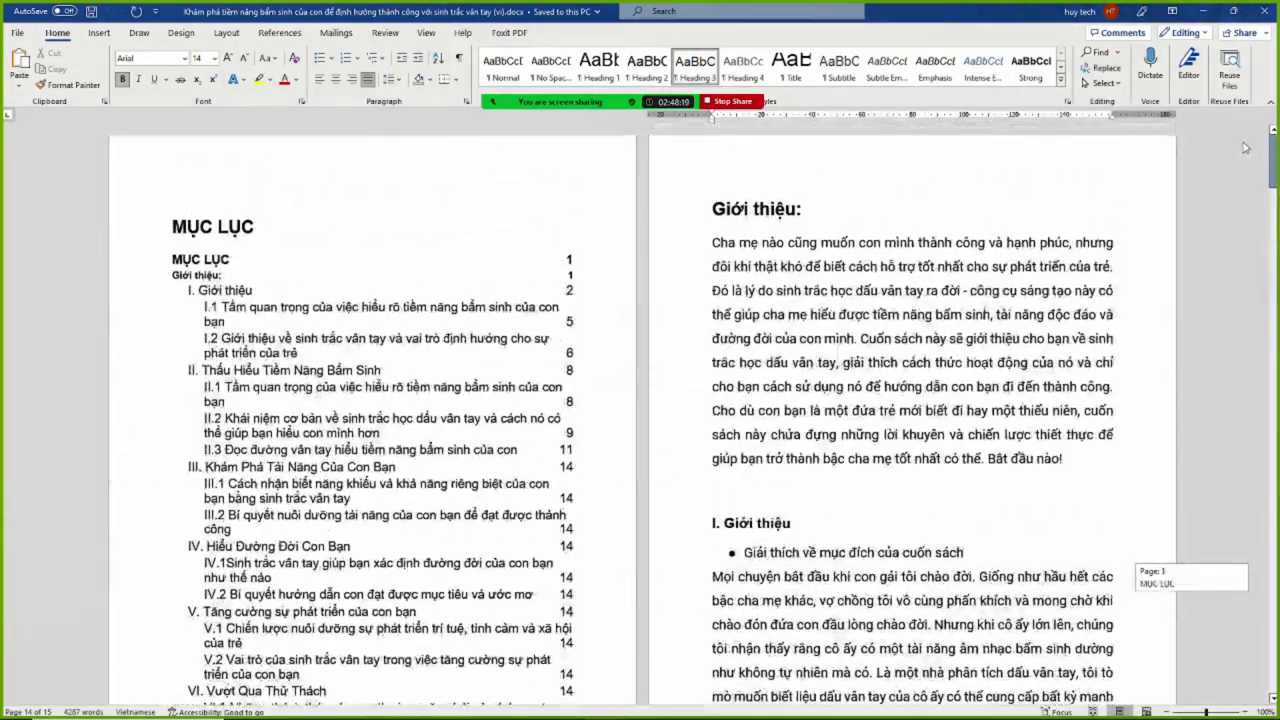
{"action": "scroll", "coordinate": [849, 335], "scroll_direction": "down", "scroll_amount": 8}
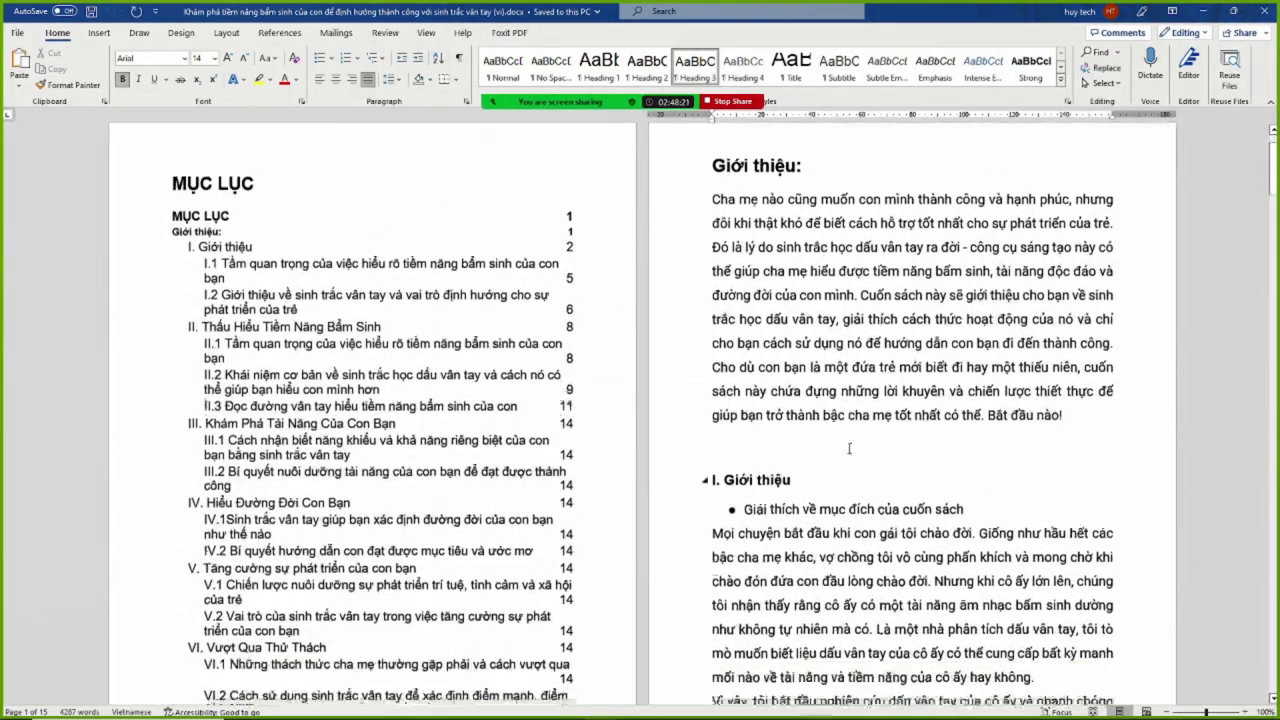
{"action": "scroll", "coordinate": [840, 508], "scroll_direction": "down", "scroll_amount": 1}
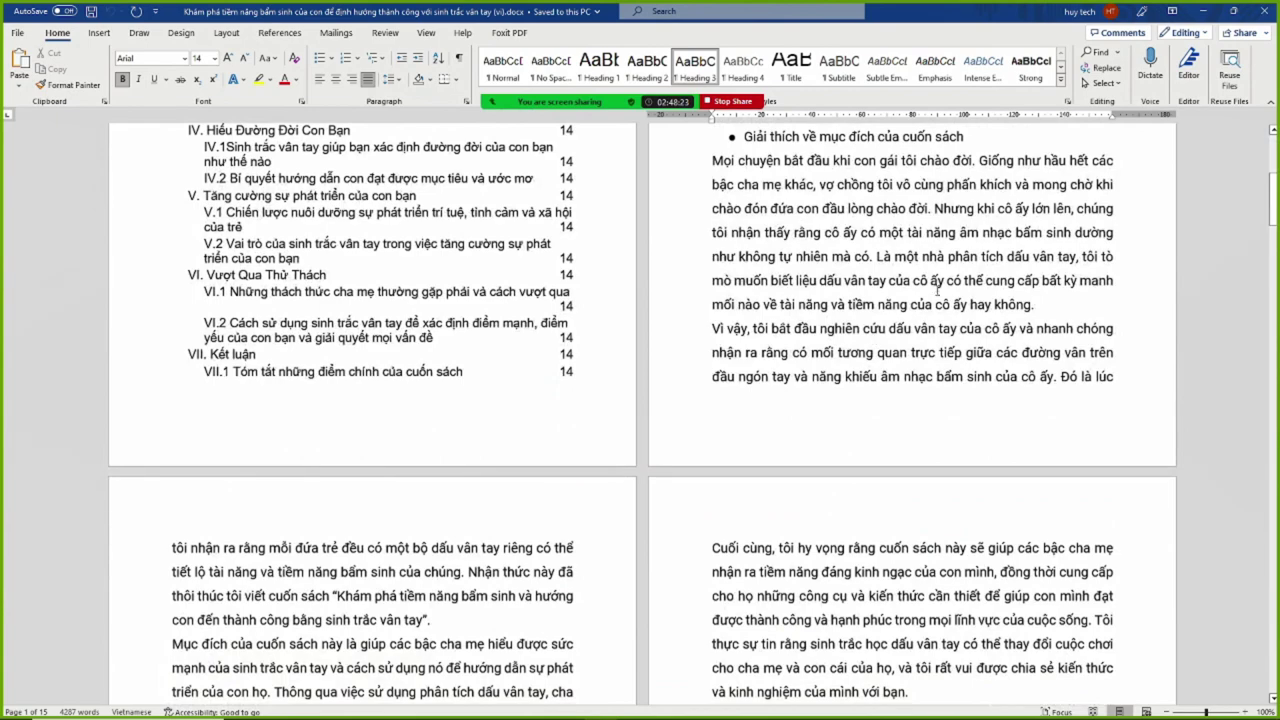
{"action": "left_click", "coordinate": [915, 280]}
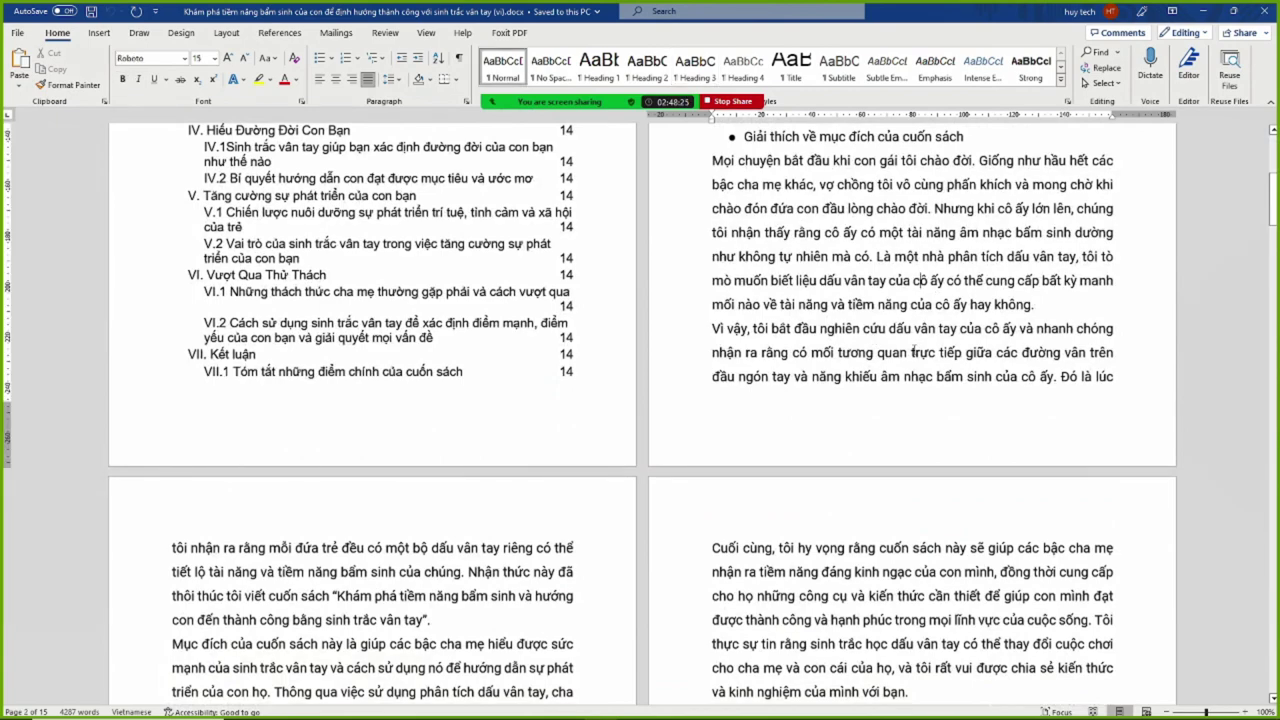
{"action": "scroll", "coordinate": [912, 352], "scroll_direction": "down", "scroll_amount": 4}
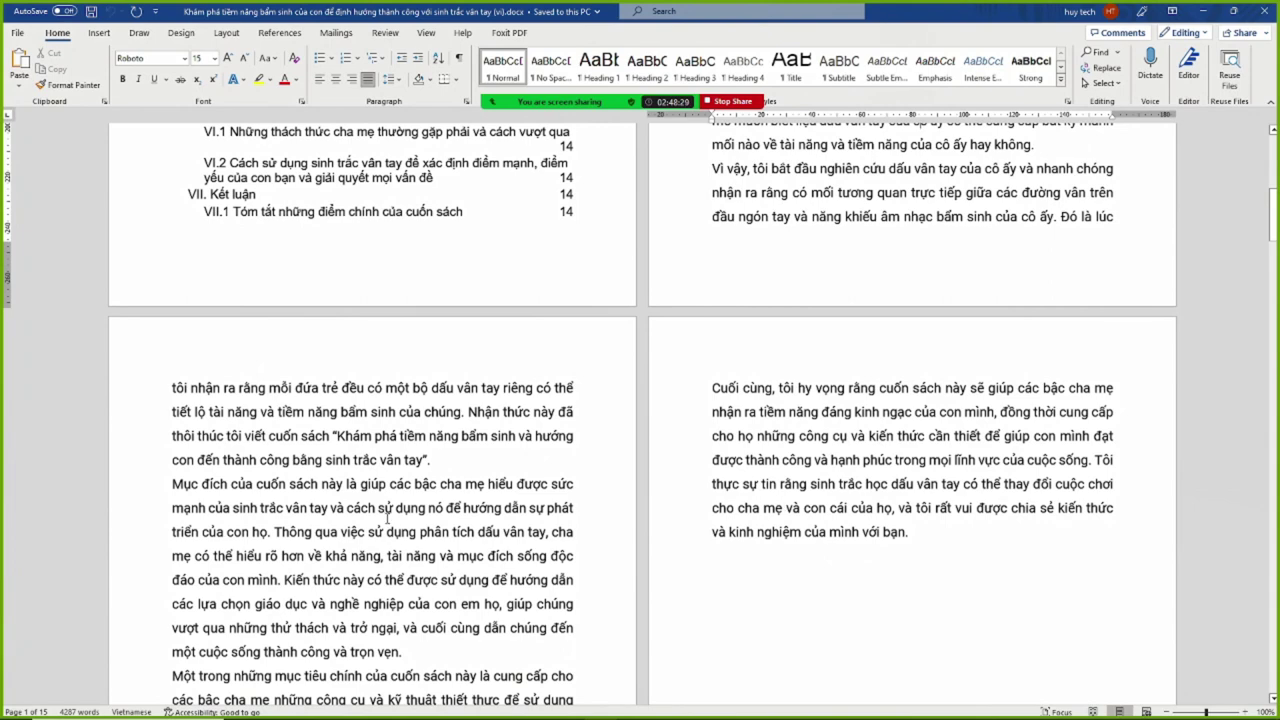
{"action": "scroll", "coordinate": [651, 515], "scroll_direction": "up", "scroll_amount": 1}
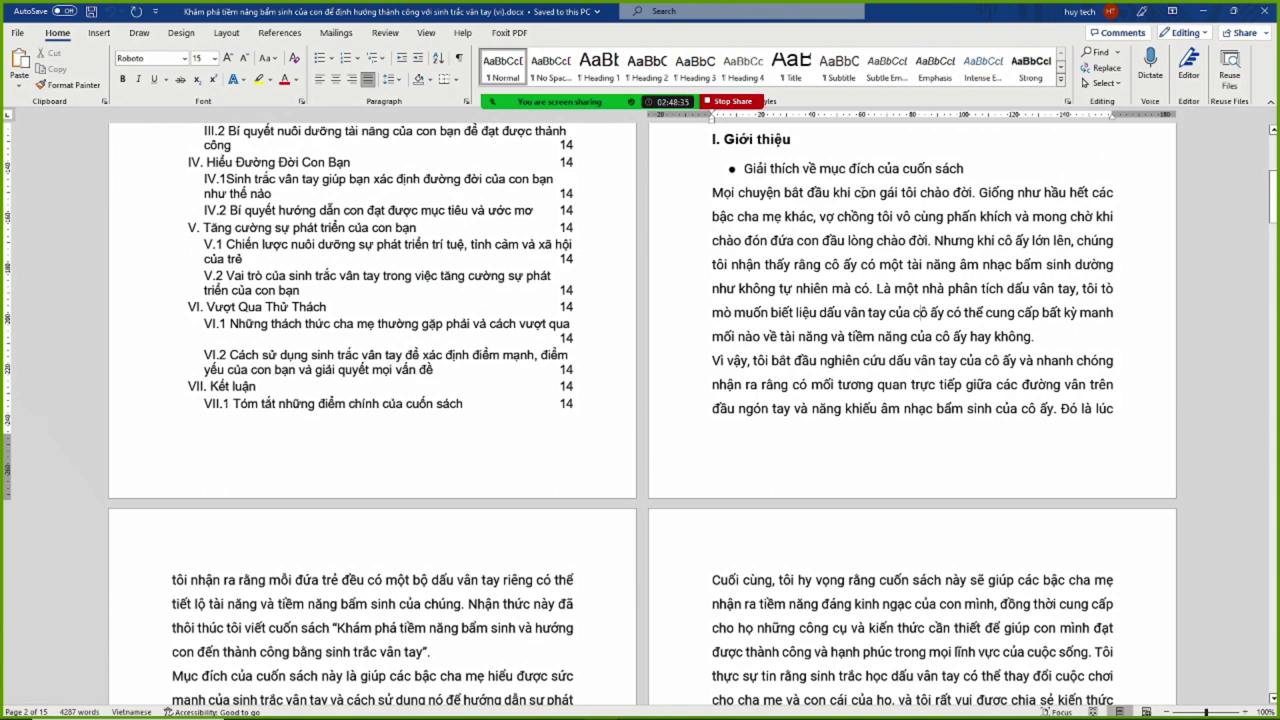
Select 'con gái' in the introduction, deselect it, and bring up Find and Replace with Ctrl+H
{"action": "double_click", "coordinate": [866, 192]}
{"action": "double_click", "coordinate": [889, 192]}
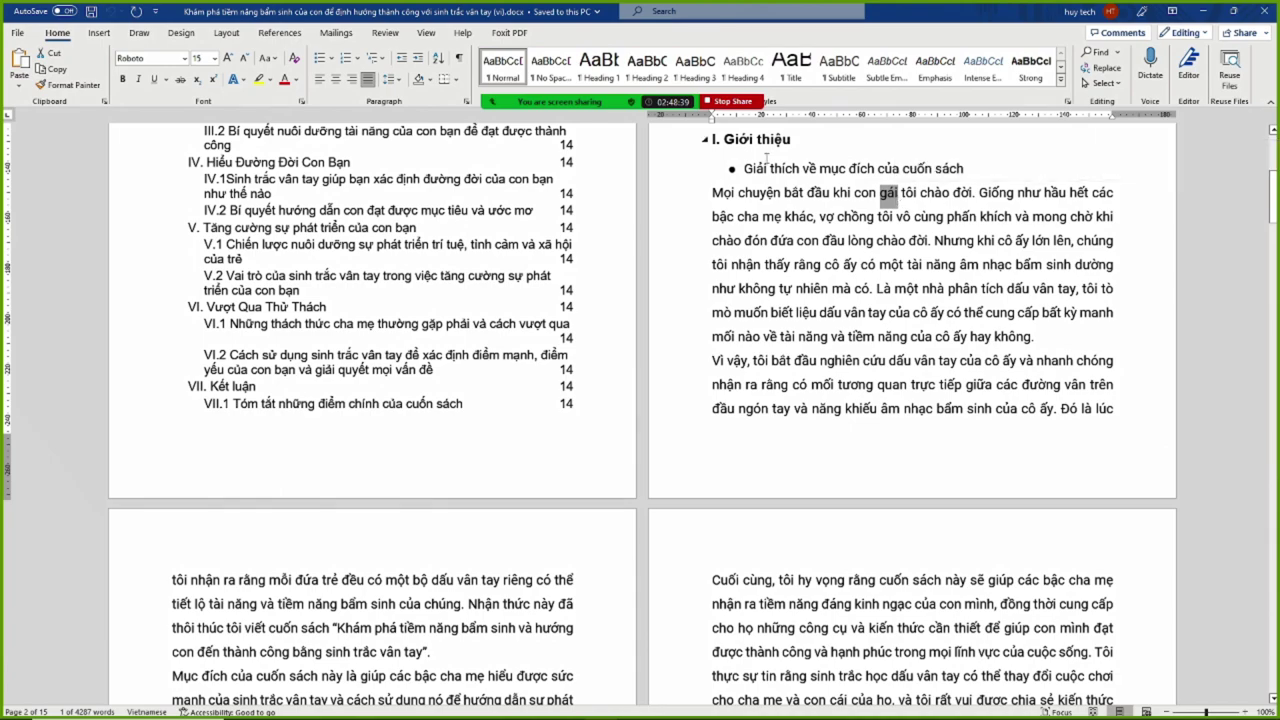
{"action": "scroll", "coordinate": [360, 567], "scroll_direction": "down", "scroll_amount": 6}
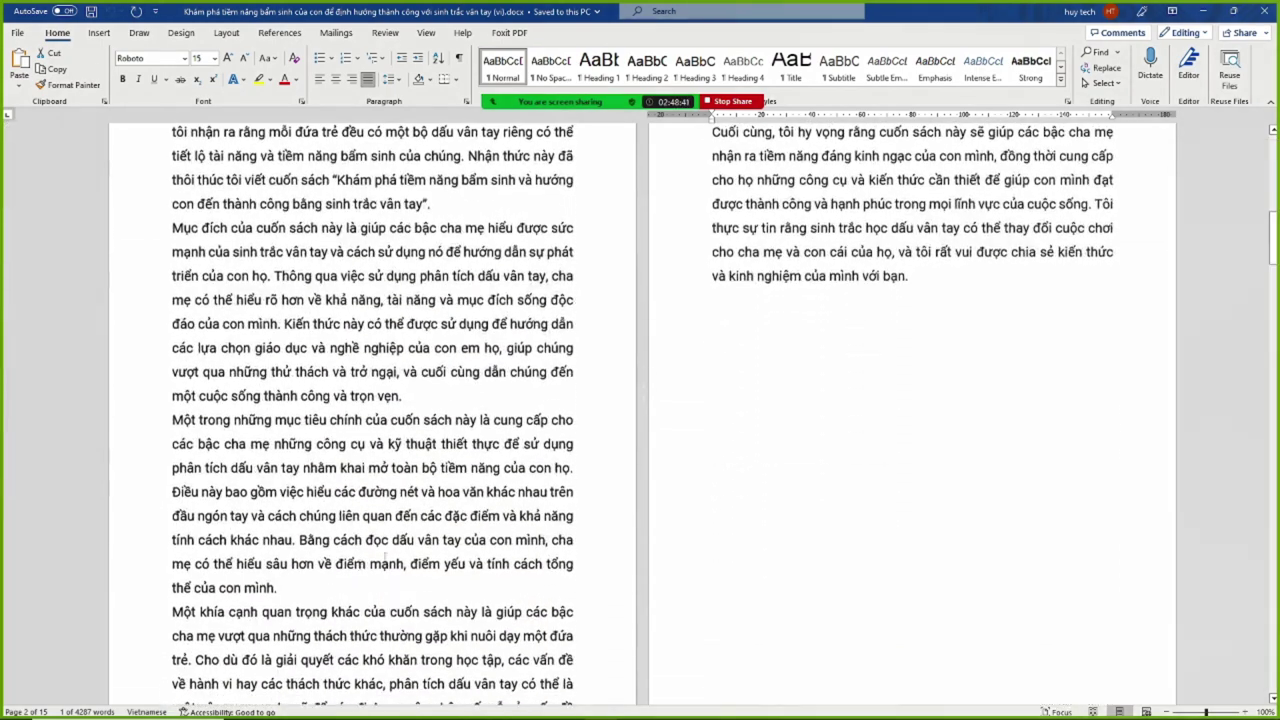
{"action": "scroll", "coordinate": [411, 551], "scroll_direction": "up", "scroll_amount": 3}
{"action": "scroll", "coordinate": [821, 414], "scroll_direction": "up", "scroll_amount": 6}
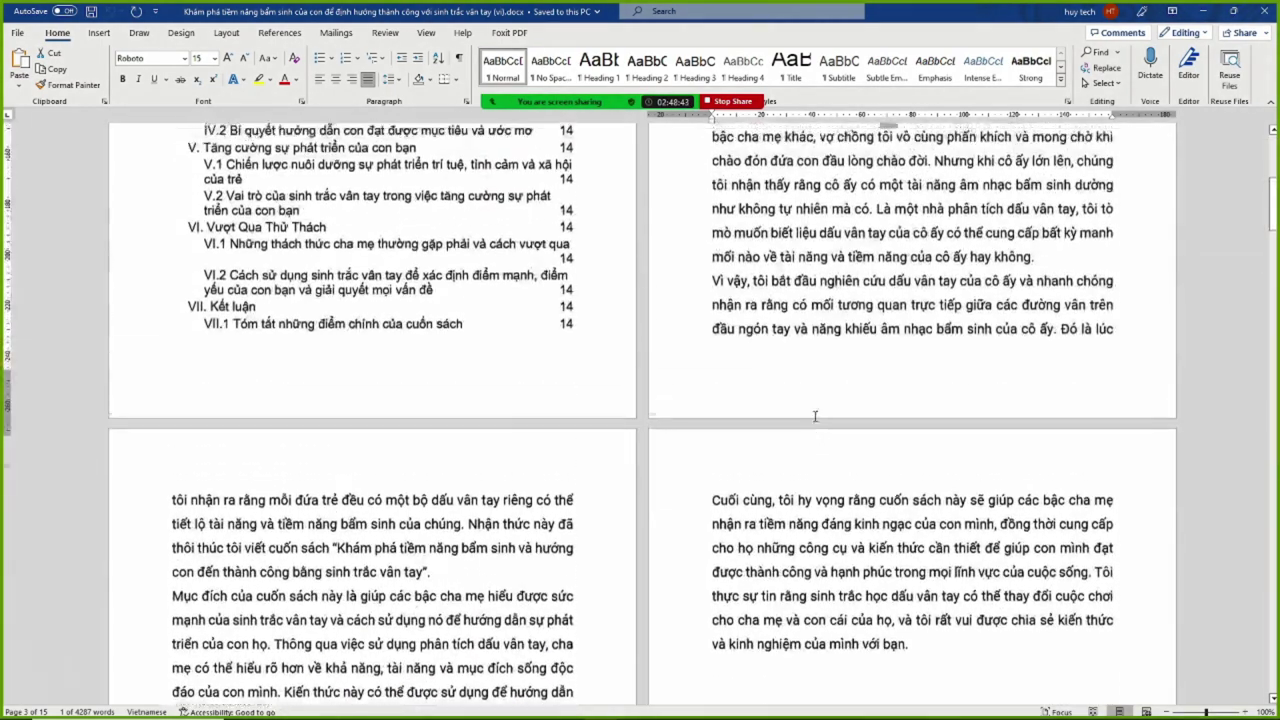
{"action": "left_click", "coordinate": [915, 399]}
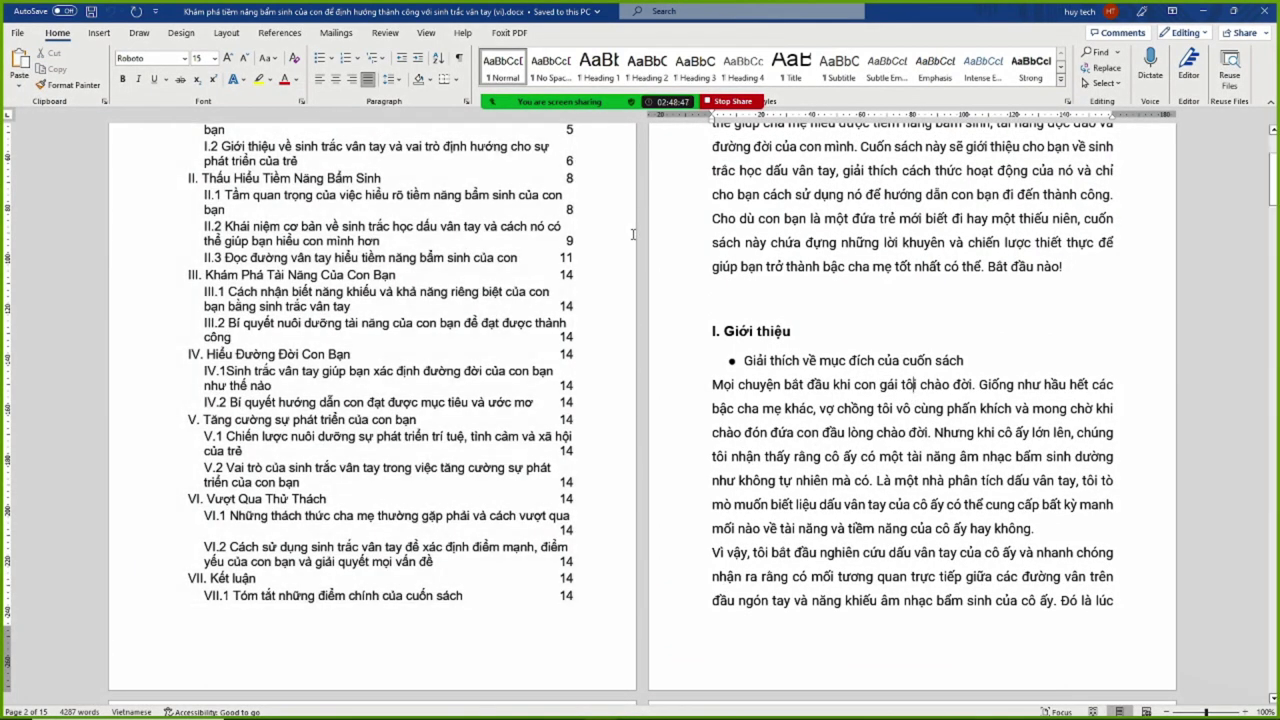
{"action": "key", "text": "ctrl+h"}
Replace all 11 occurrences of 'cô ấy' with 'con tôi' throughout the ebook
{"action": "left_click_drag", "start_coordinate": [687, 288], "coordinate": [556, 288]}
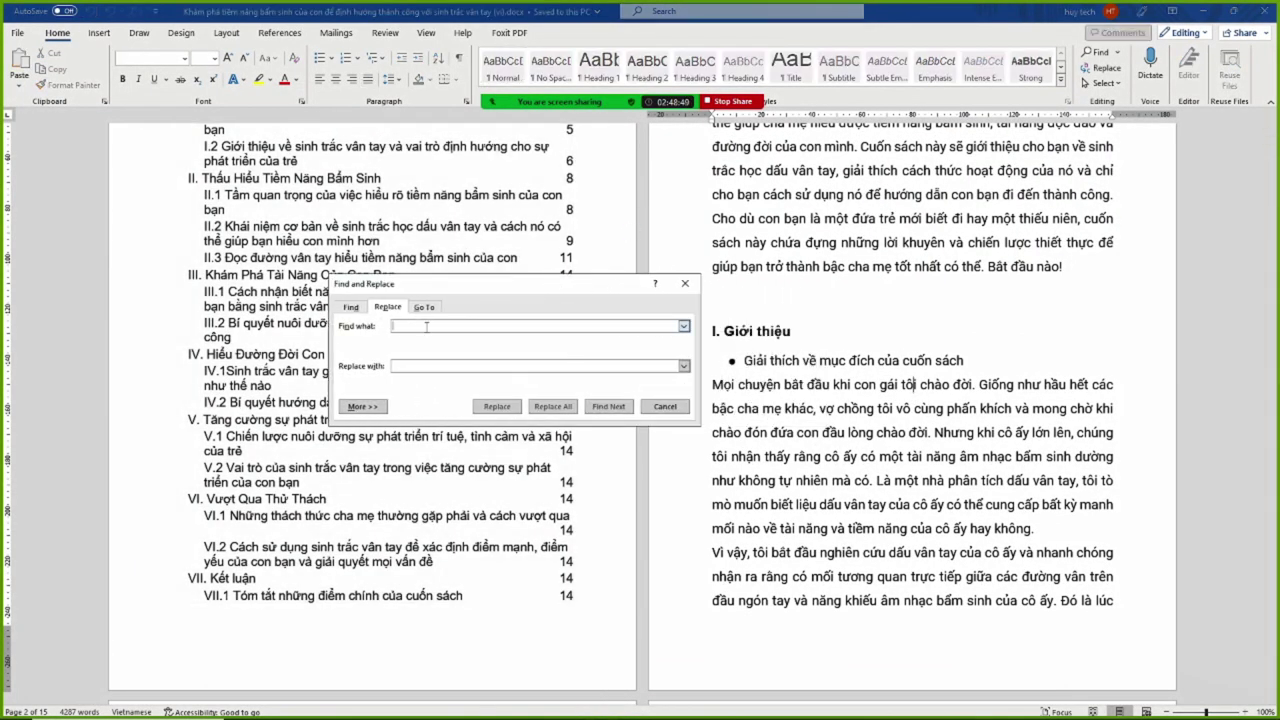
{"action": "type", "text": "Co"}
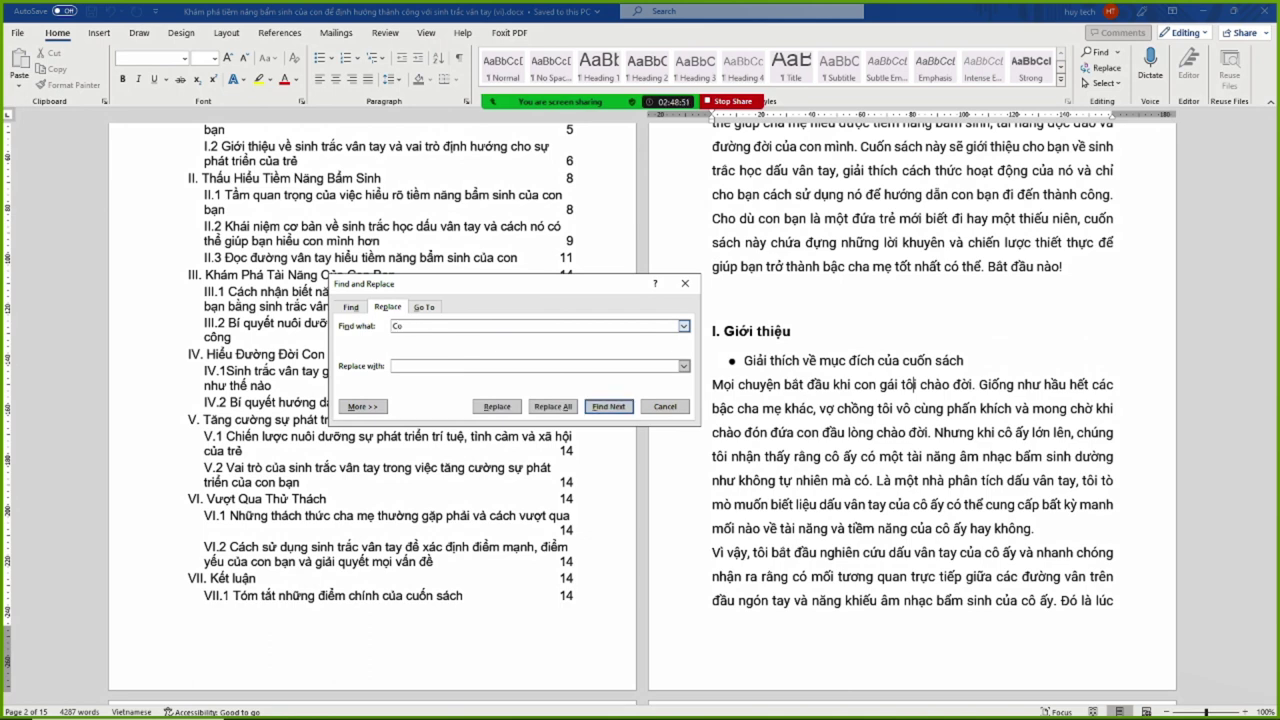
{"action": "type", "text": "o ấy"}
{"action": "type", "text": "c"}
{"action": "type", "text": "on tôi"}
{"action": "left_click", "coordinate": [542, 407]}
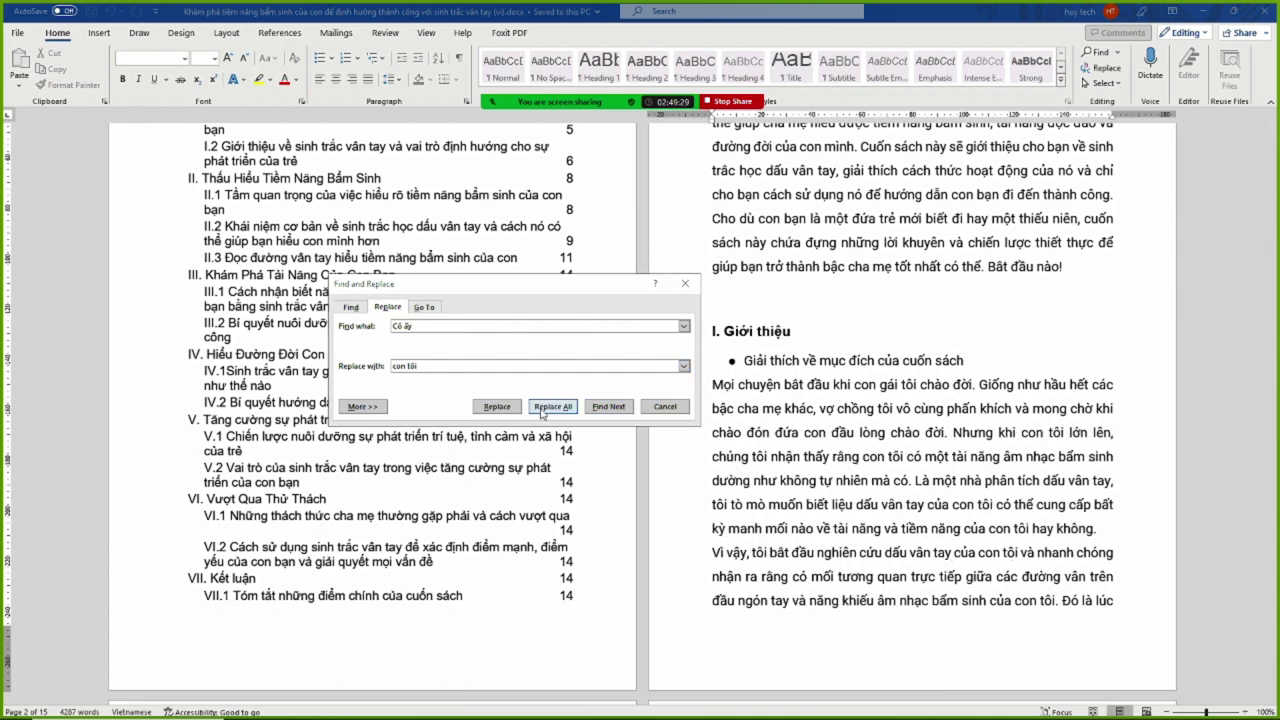
{"action": "left_click", "coordinate": [659, 389]}
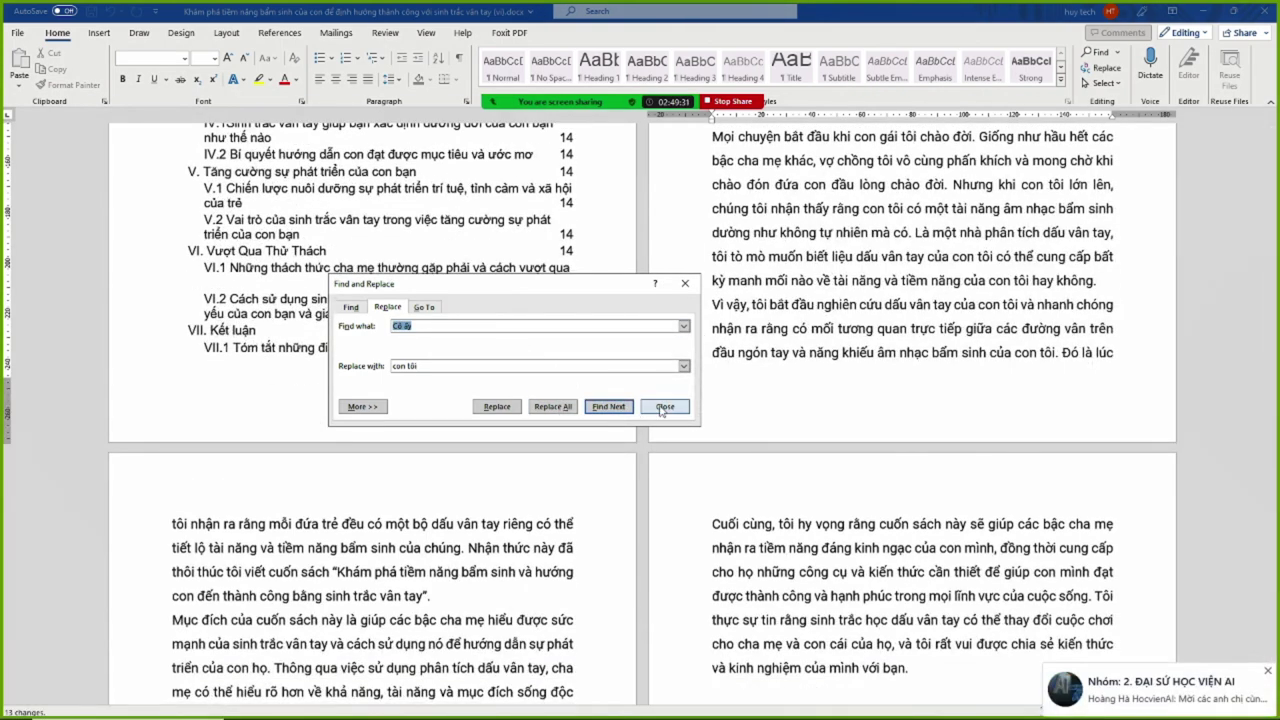
{"action": "left_click", "coordinate": [665, 406]}
{"action": "scroll", "coordinate": [911, 233], "scroll_direction": "up", "scroll_amount": 2}
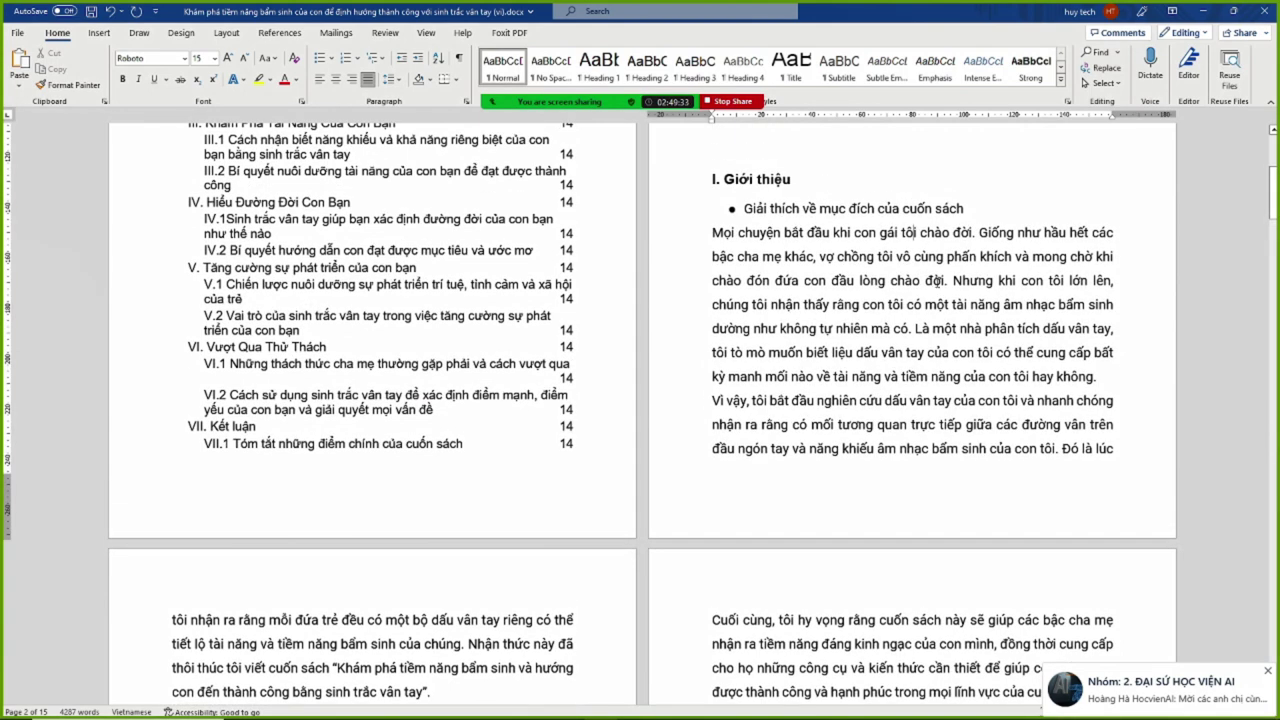
{"action": "double_click", "coordinate": [976, 284]}
{"action": "left_click_drag", "start_coordinate": [1024, 281], "coordinate": [1110, 281]}
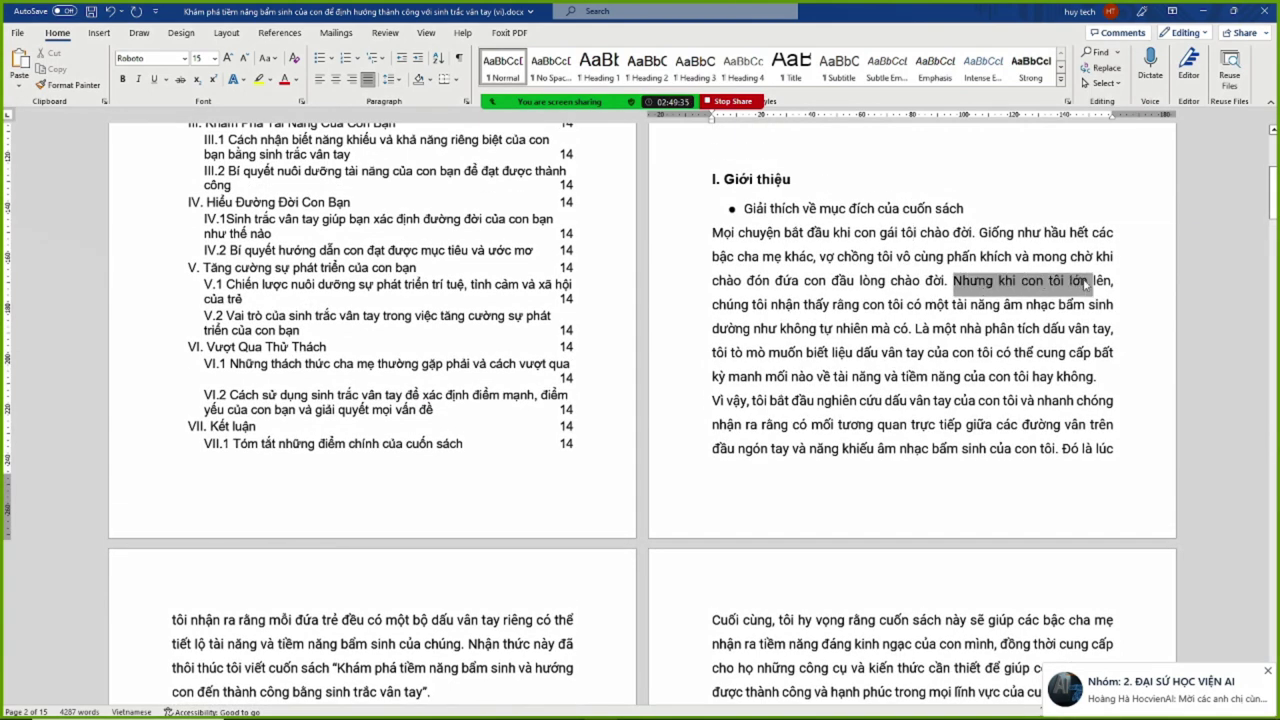
{"action": "left_click_drag", "start_coordinate": [712, 305], "coordinate": [1200, 281]}
{"action": "left_click_drag", "start_coordinate": [713, 329], "coordinate": [867, 328]}
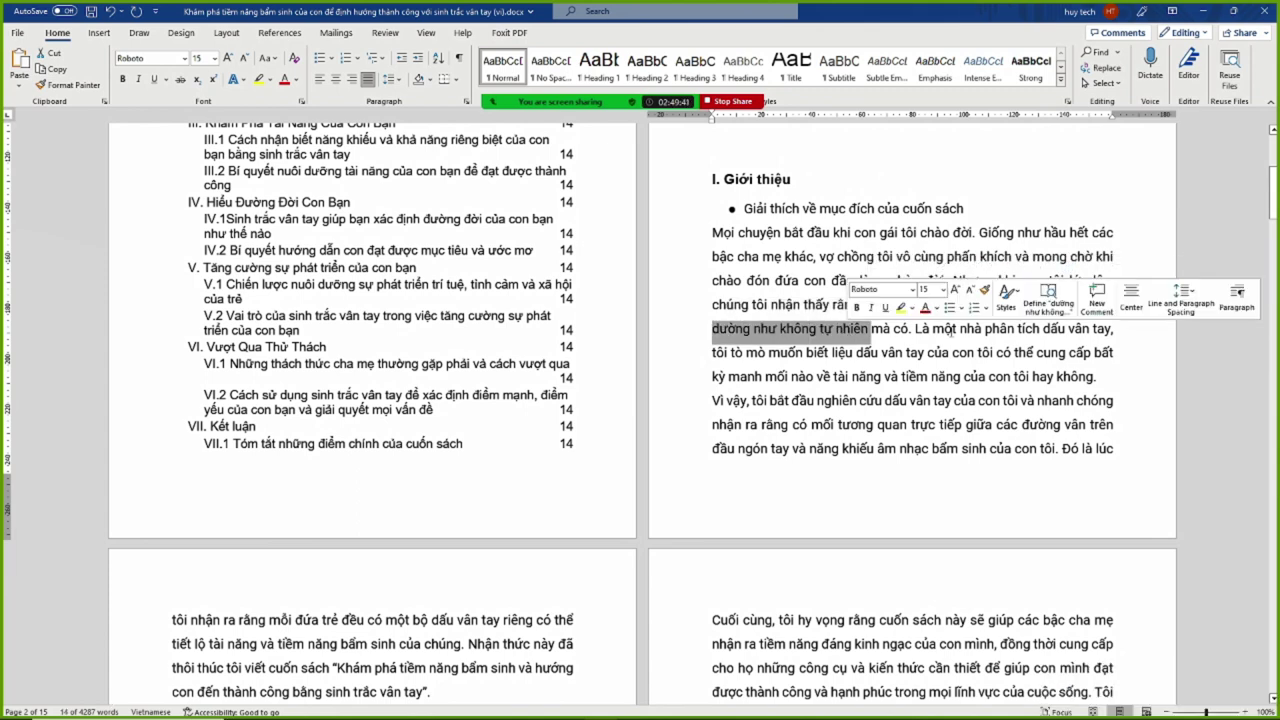
{"action": "left_click", "coordinate": [951, 331]}
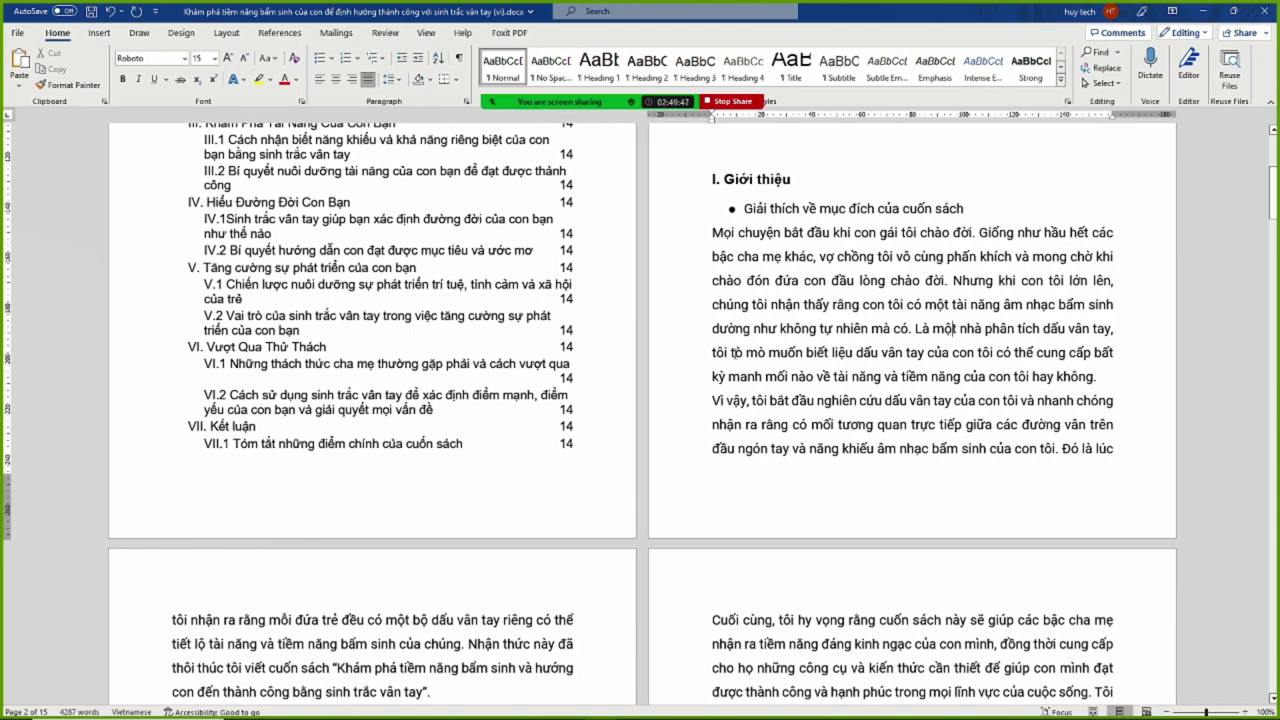
{"action": "left_click", "coordinate": [853, 352]}
{"action": "scroll", "coordinate": [950, 328], "scroll_direction": "down", "scroll_amount": 4}
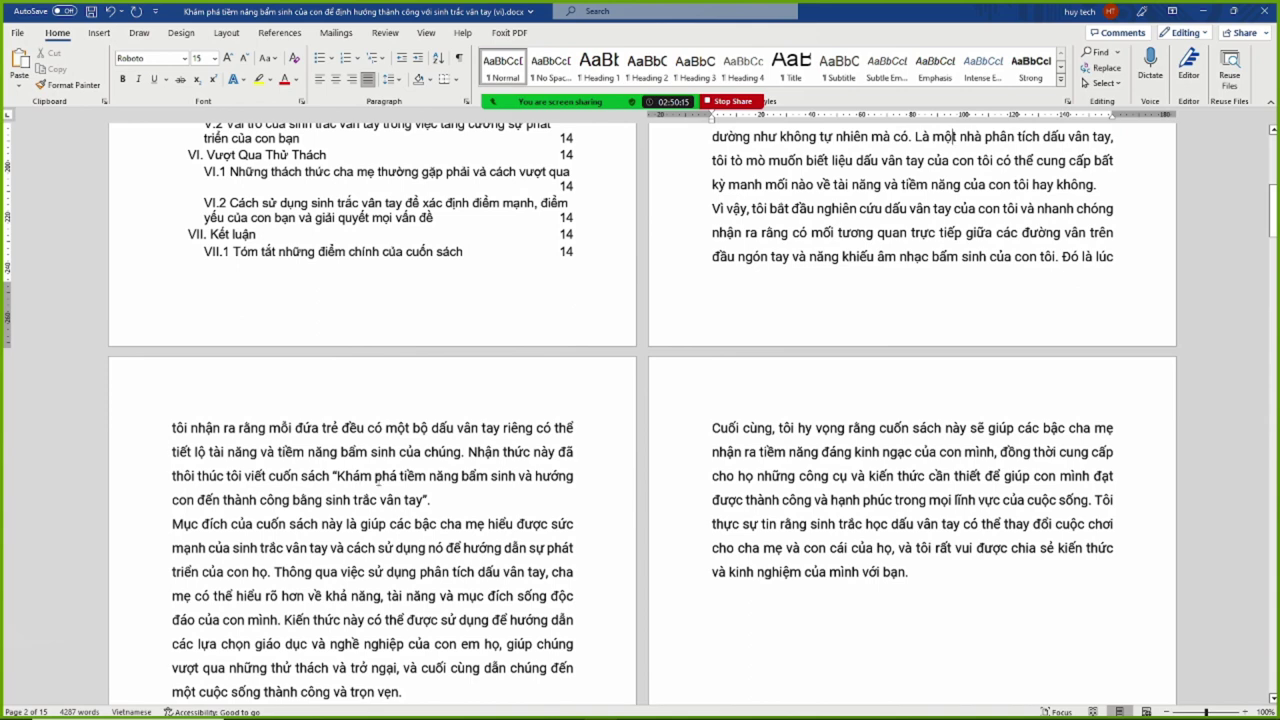
{"action": "scroll", "coordinate": [335, 511], "scroll_direction": "down", "scroll_amount": 2}
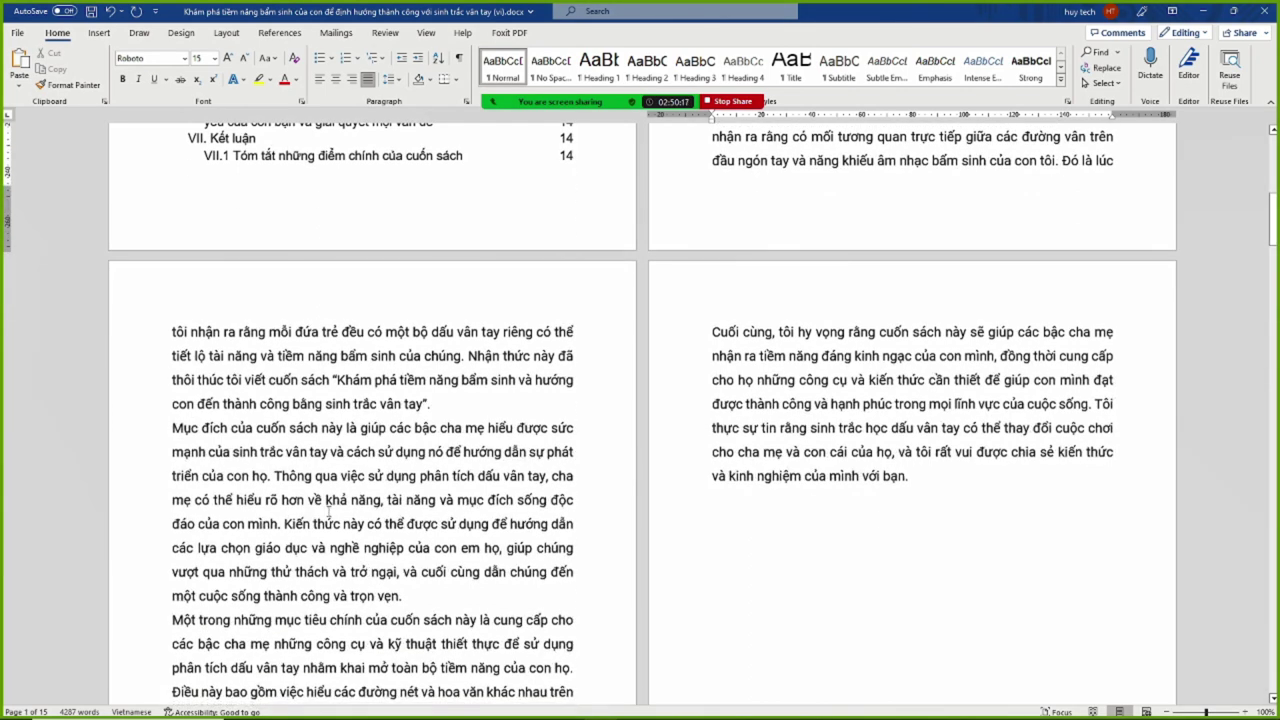
{"action": "scroll", "coordinate": [340, 515], "scroll_direction": "down", "scroll_amount": 2}
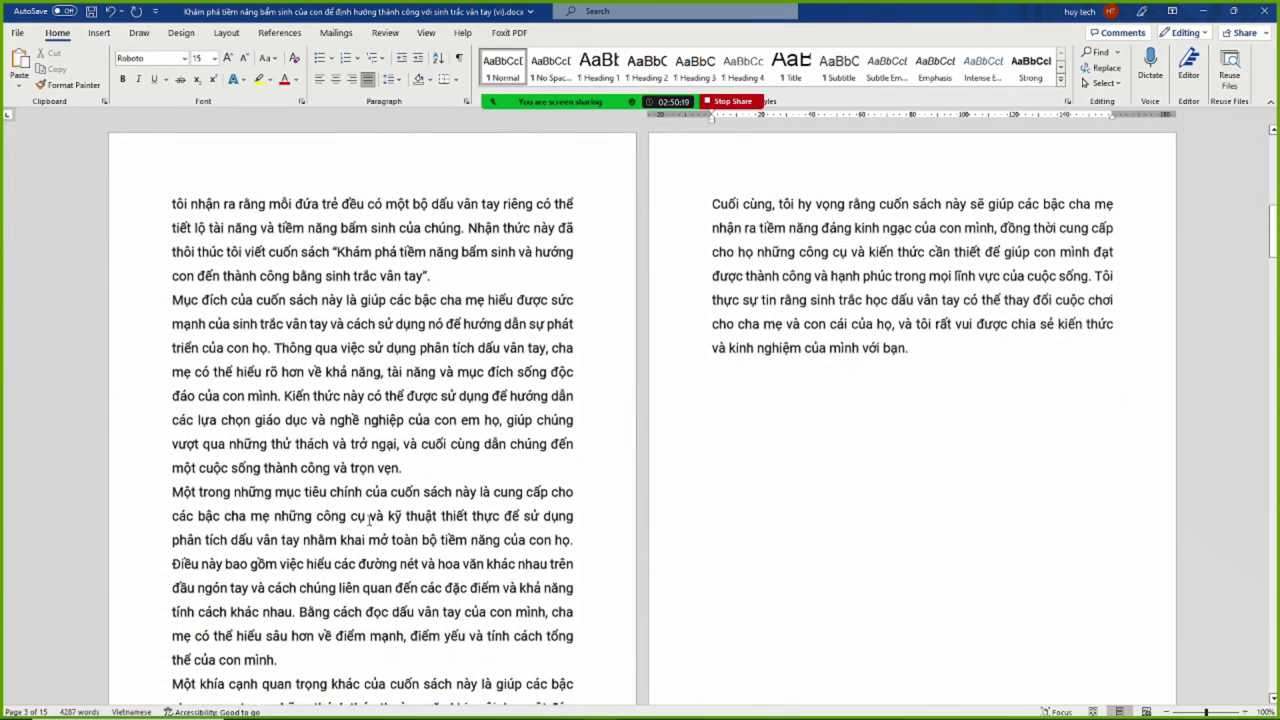
{"action": "scroll", "coordinate": [378, 521], "scroll_direction": "down", "scroll_amount": 3}
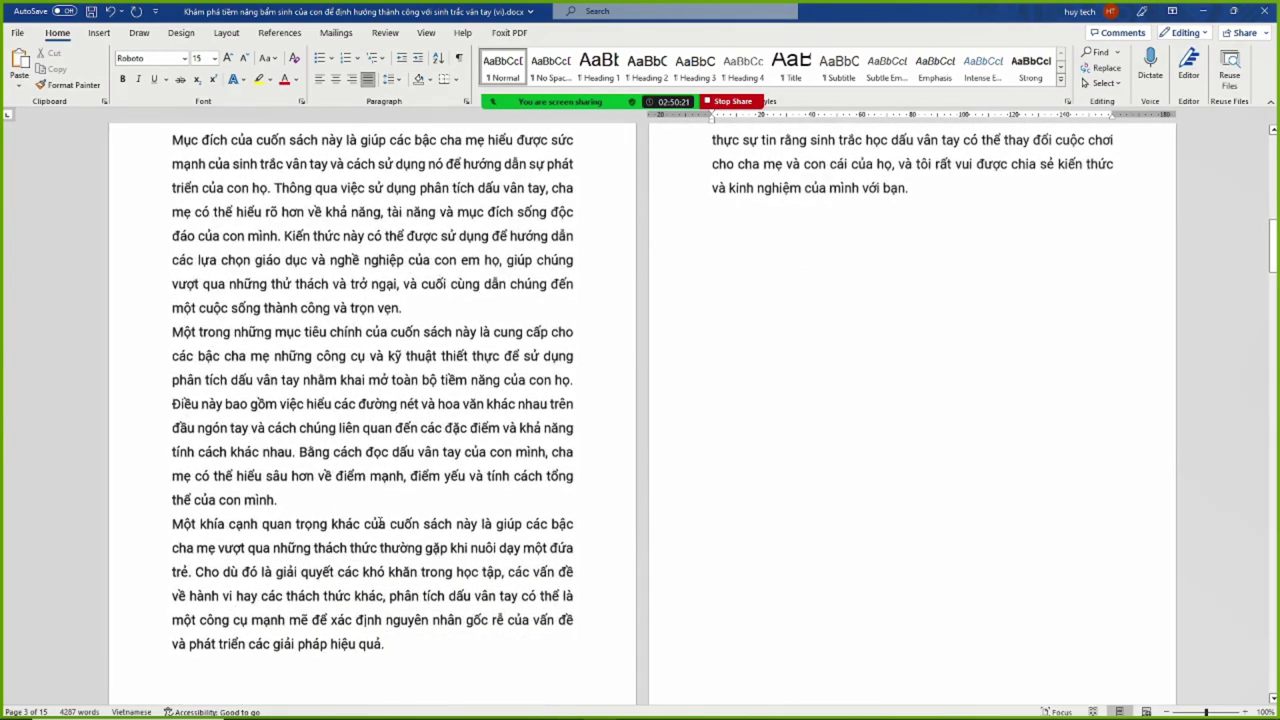
{"action": "scroll", "coordinate": [375, 523], "scroll_direction": "up", "scroll_amount": 6}
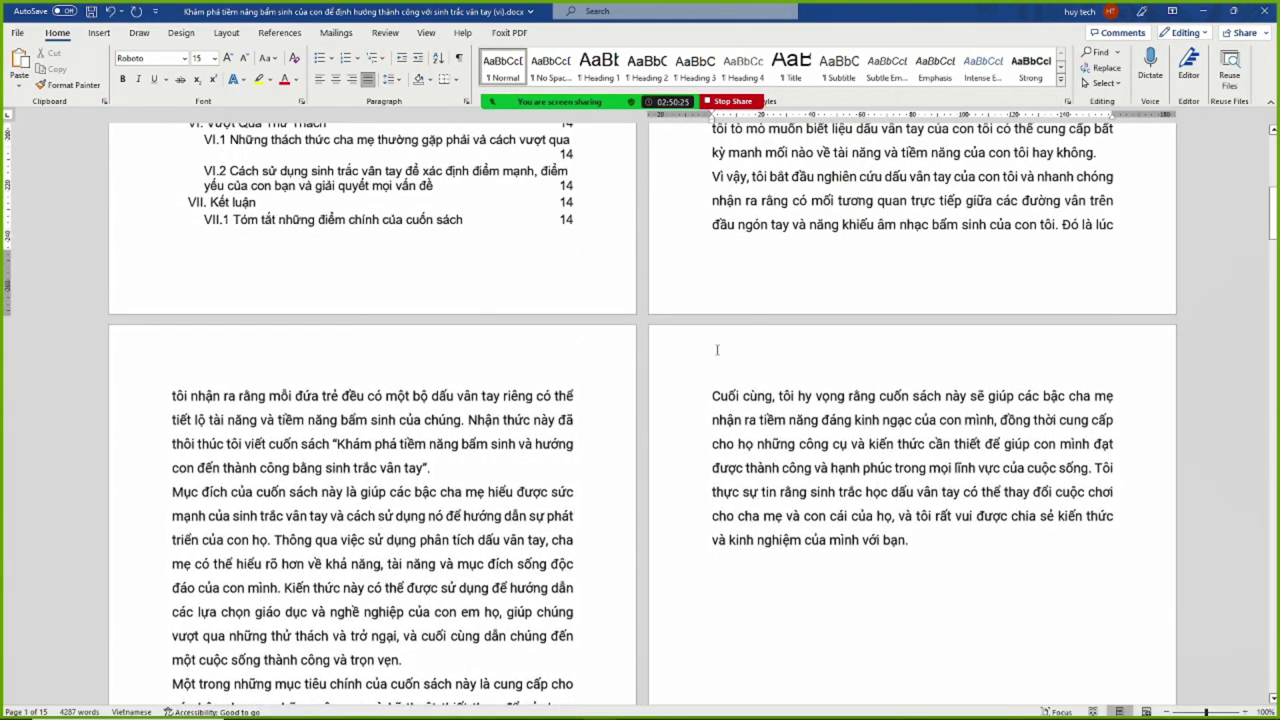
Delete 'của con tôi' after 'bẩm sinh', retyping the dropped 'h'
{"action": "scroll", "coordinate": [1005, 285], "scroll_direction": "up", "scroll_amount": 2}
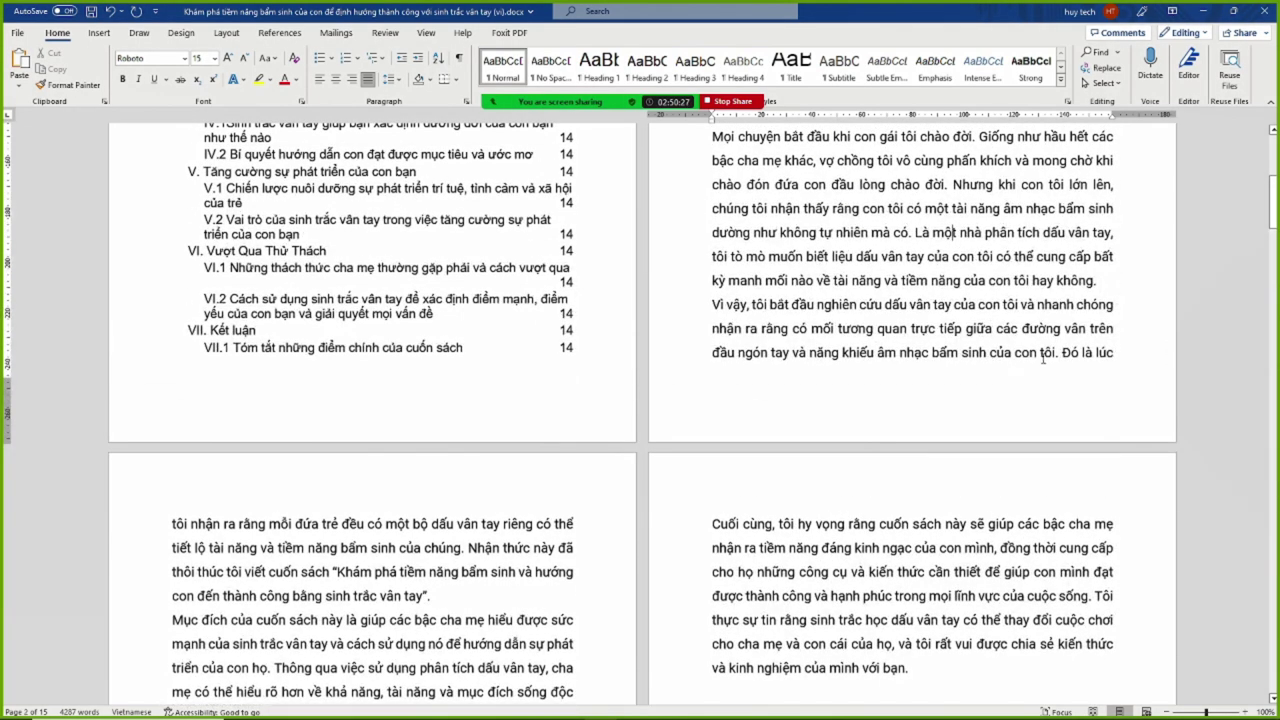
{"action": "left_click_drag", "start_coordinate": [1056, 355], "coordinate": [1015, 355]}
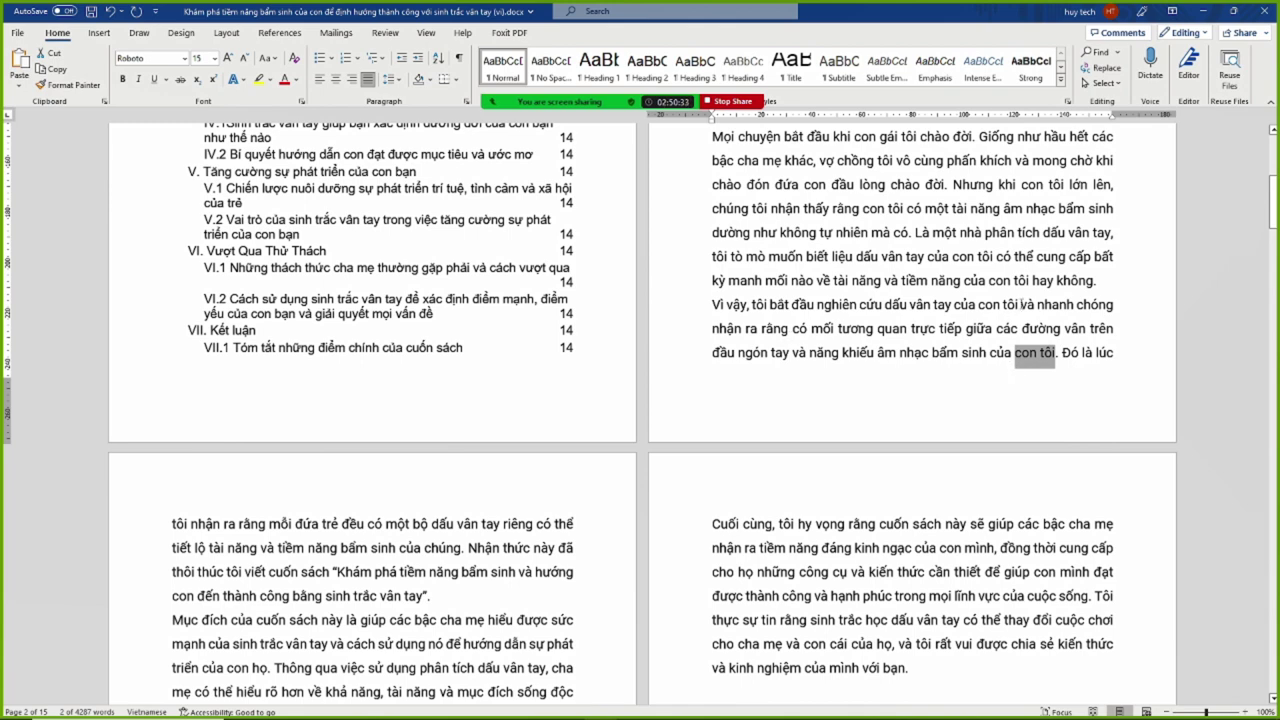
{"action": "mouse_move", "coordinate": [1020, 304]}
{"action": "left_mouse_down"}
{"action": "mouse_move", "coordinate": [955, 304]}
{"action": "mouse_move", "coordinate": [1020, 305]}
{"action": "left_mouse_up"}
{"action": "left_click", "coordinate": [980, 305]}
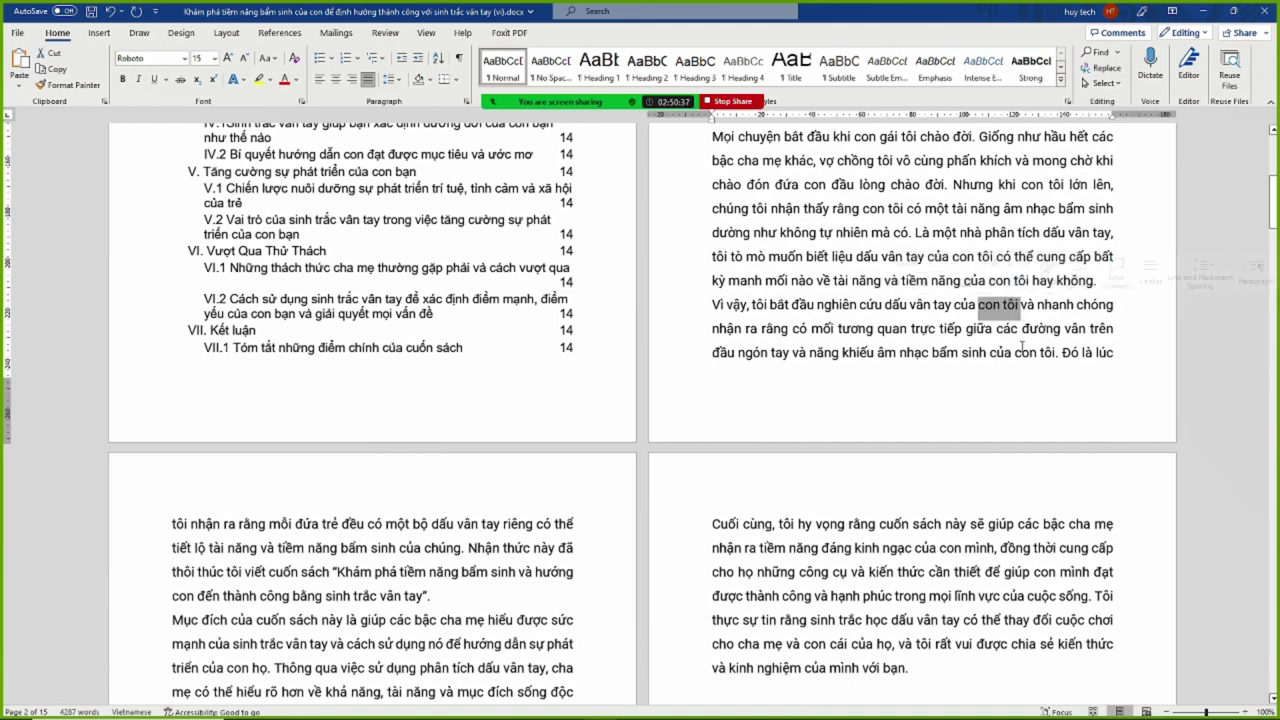
{"action": "left_click_drag", "start_coordinate": [1015, 352], "coordinate": [1055, 352]}
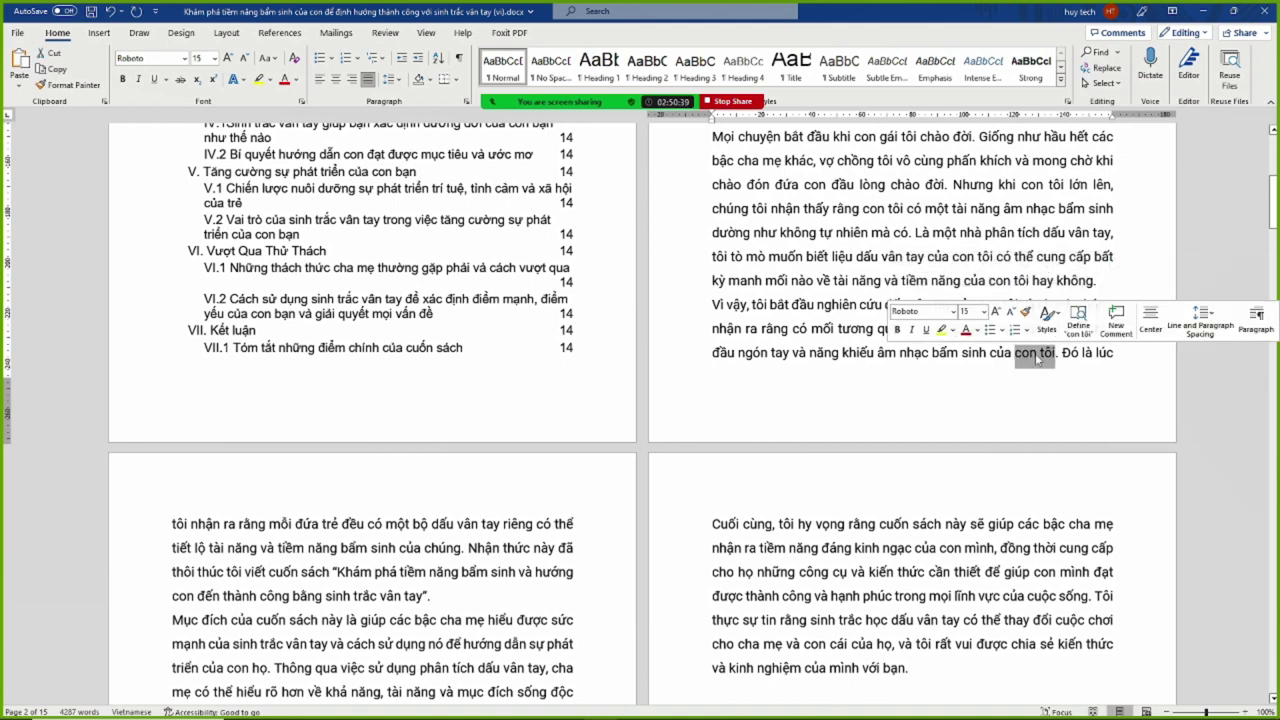
{"action": "left_click", "coordinate": [1036, 355]}
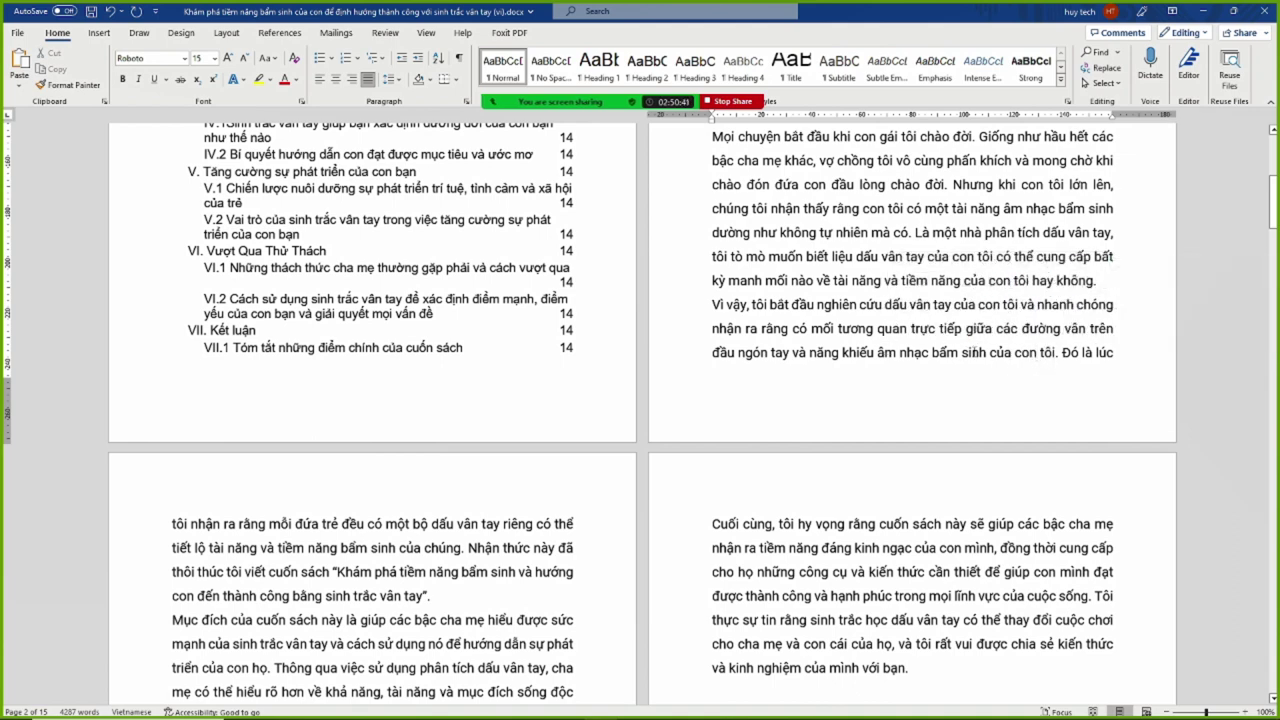
{"action": "mouse_move", "coordinate": [962, 352]}
{"action": "left_mouse_down"}
{"action": "mouse_move", "coordinate": [1055, 353]}
{"action": "mouse_move", "coordinate": [986, 353]}
{"action": "left_mouse_up"}
{"action": "left_click", "coordinate": [1013, 368]}
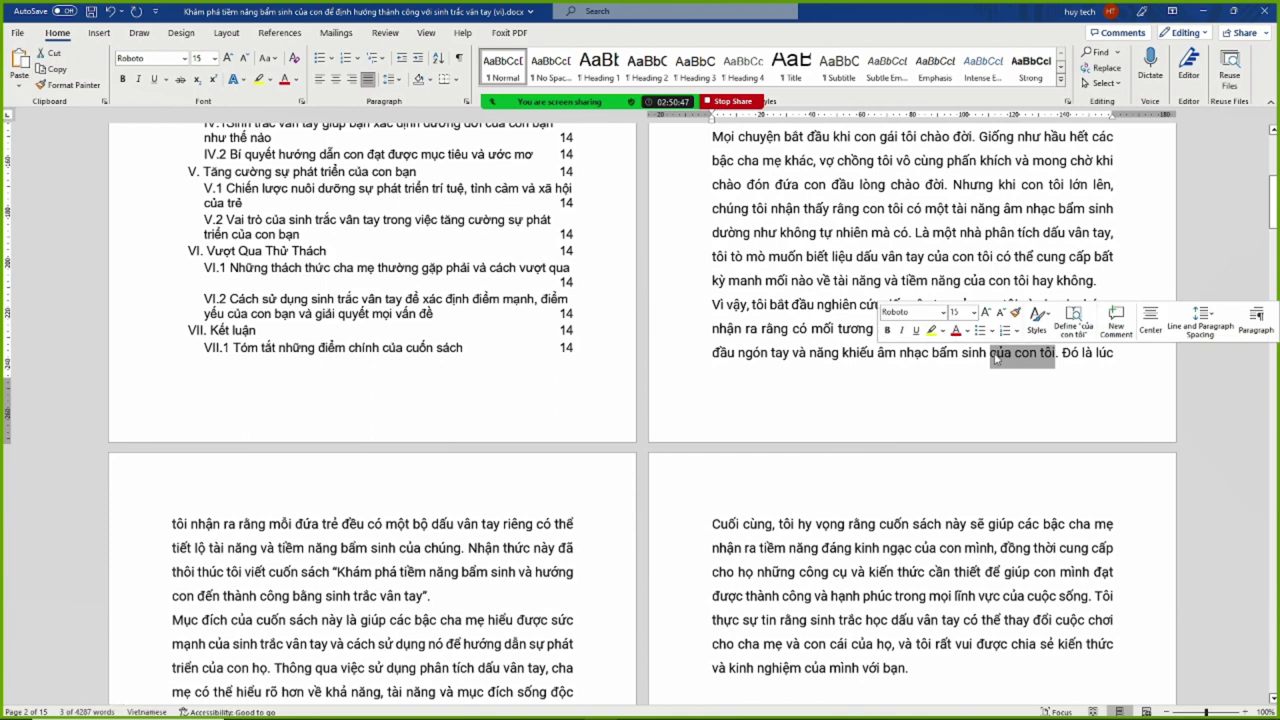
{"action": "key", "text": "BackSpace"}
{"action": "type", "text": "hận ra"}
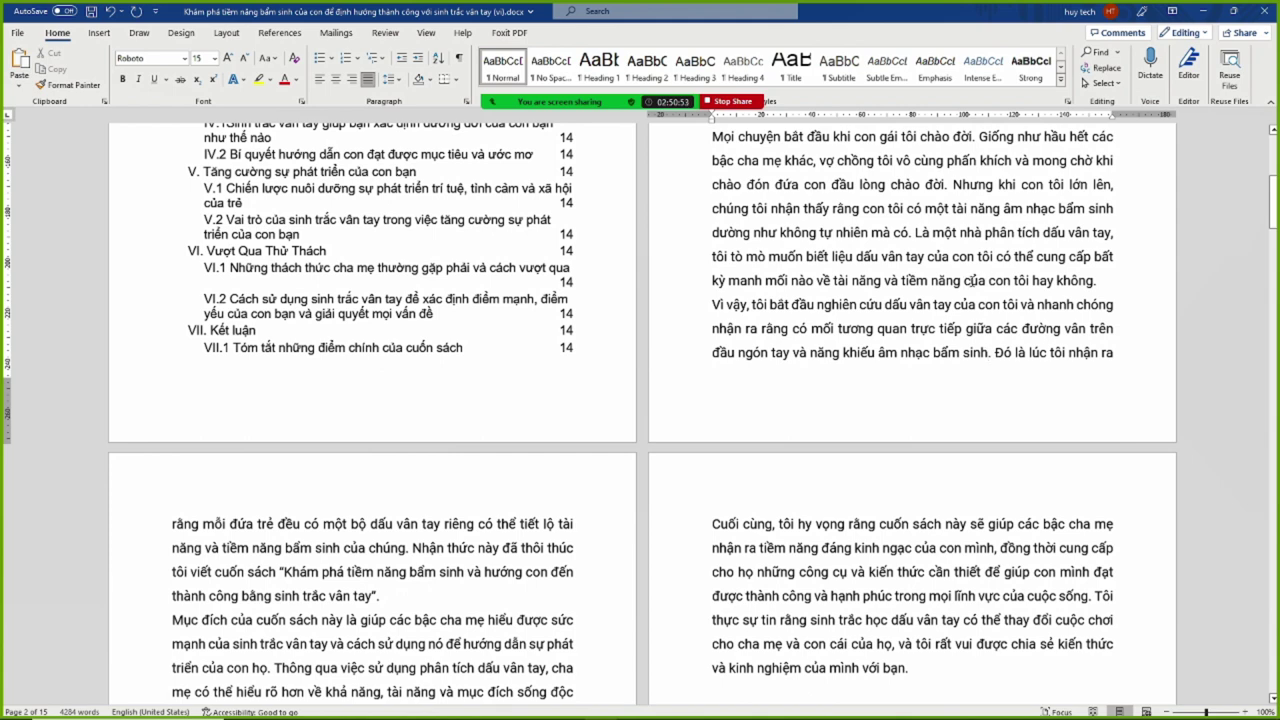
Delete the second 'của con tôi' after 'tiềm năng'
{"action": "left_click_drag", "start_coordinate": [963, 281], "coordinate": [1030, 290]}
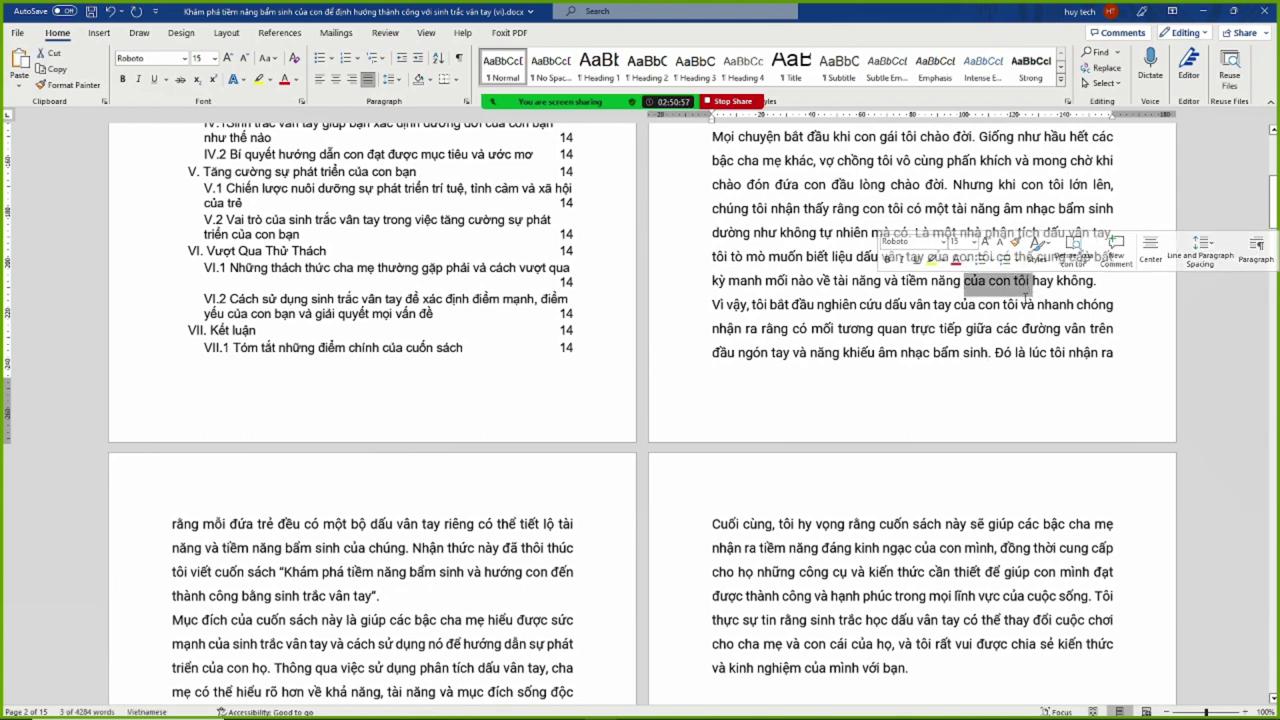
{"action": "key", "text": "Delete"}
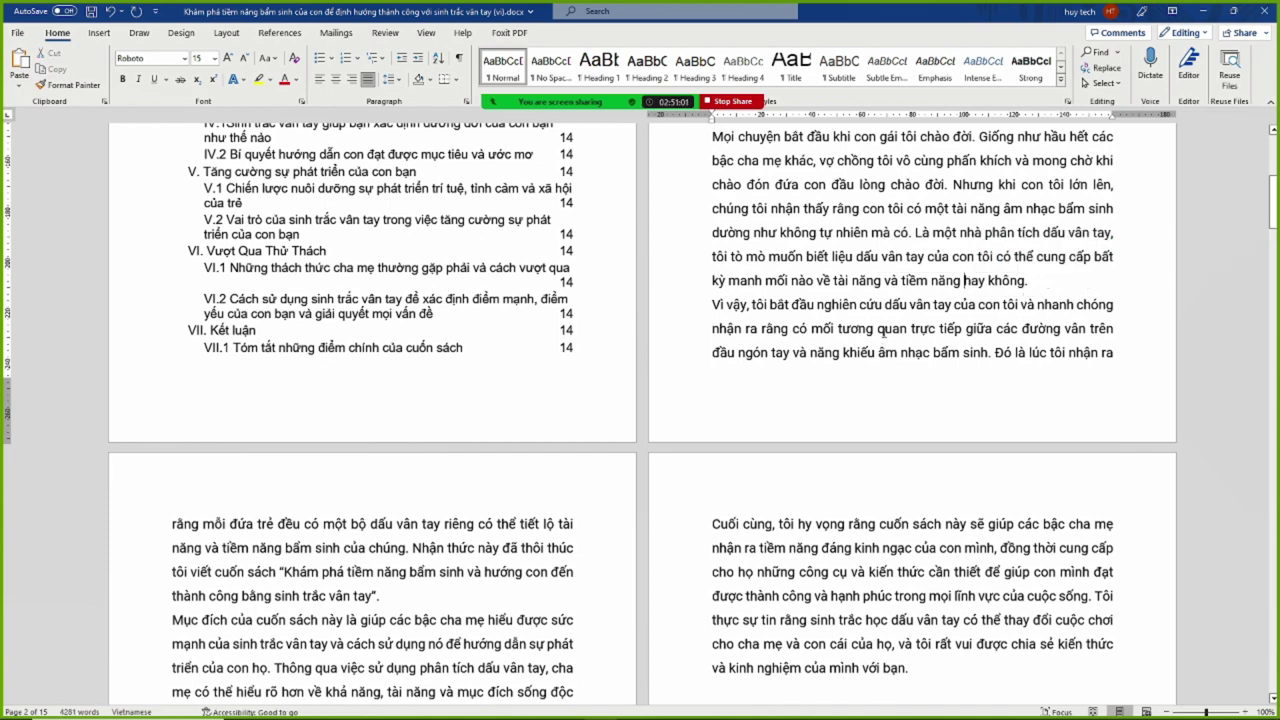
{"action": "scroll", "coordinate": [928, 245], "scroll_direction": "up", "scroll_amount": 2}
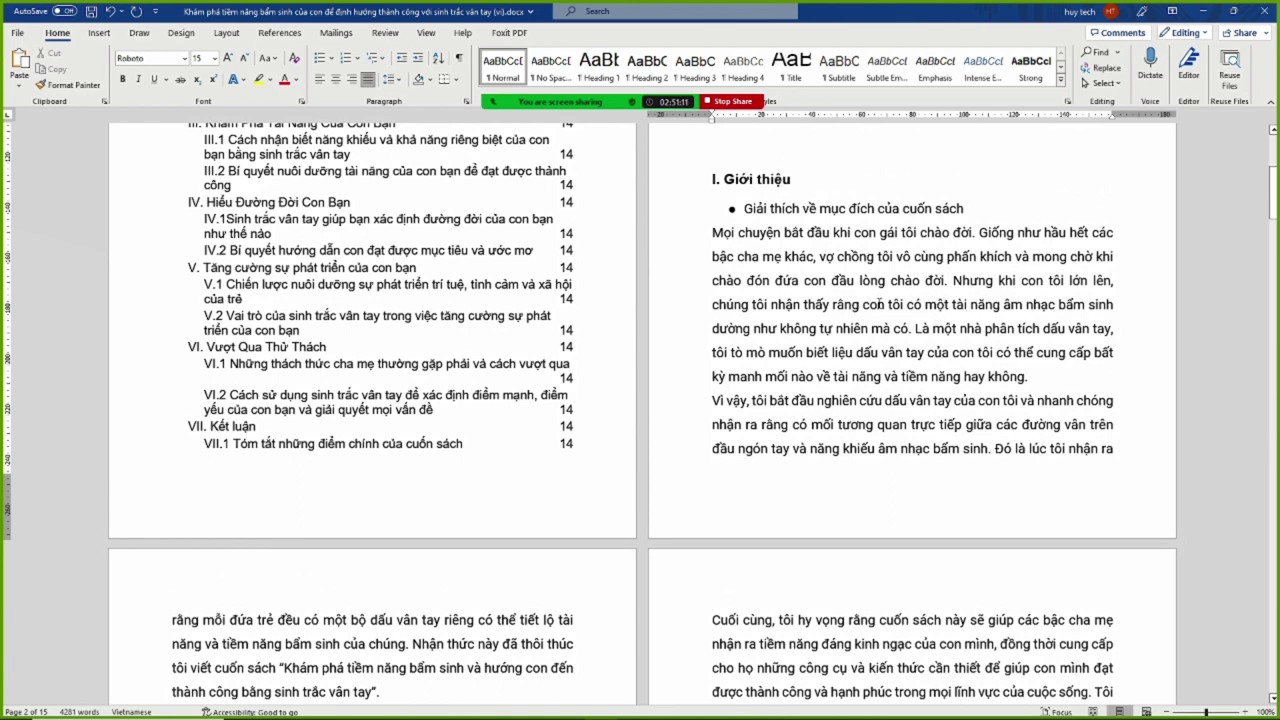
Replace 'con tôi' after 'rằng' with 'cô bé'
{"action": "left_click_drag", "start_coordinate": [862, 304], "coordinate": [907, 307]}
{"action": "key", "text": "Delete"}
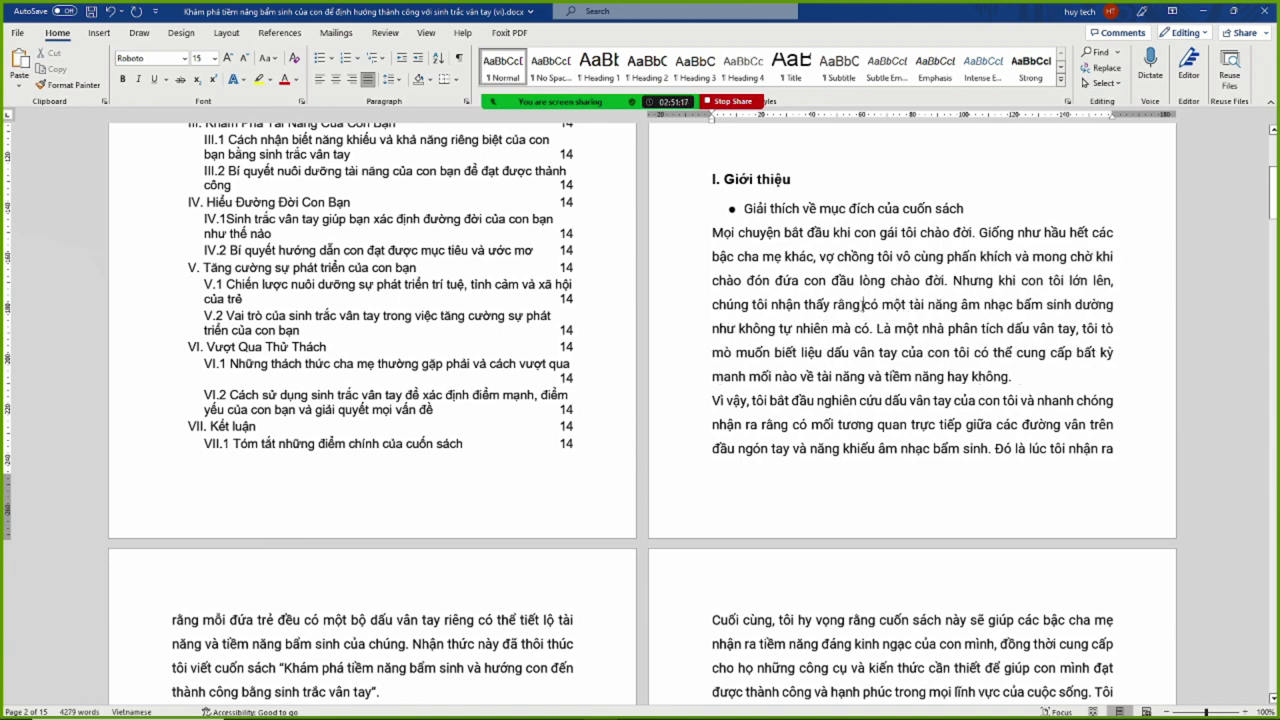
{"action": "type", "text": "cô bé"}
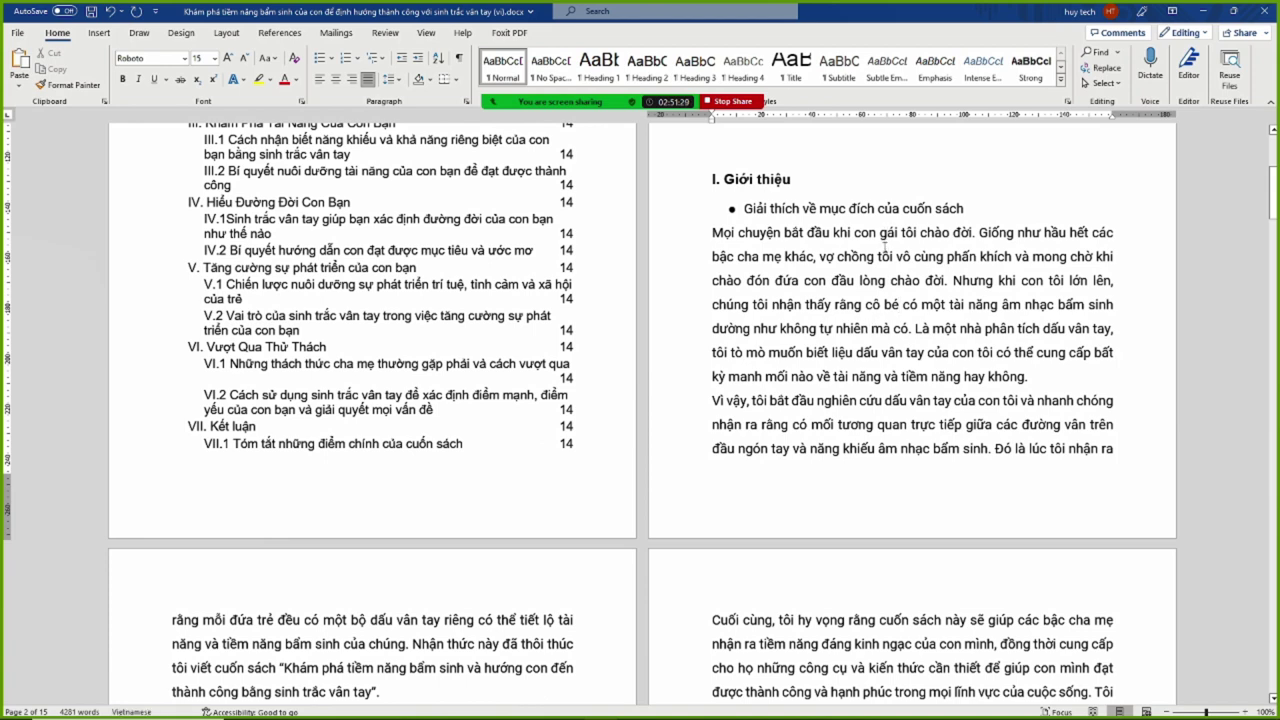
Change 'gái' to 'trai' in the introduction
{"action": "key", "text": "Up"}
{"action": "key", "text": "Up"}
{"action": "key", "text": "Up"}
{"action": "left_click_drag", "start_coordinate": [897, 234], "coordinate": [881, 234]}
{"action": "mouse_move", "coordinate": [898, 240]}
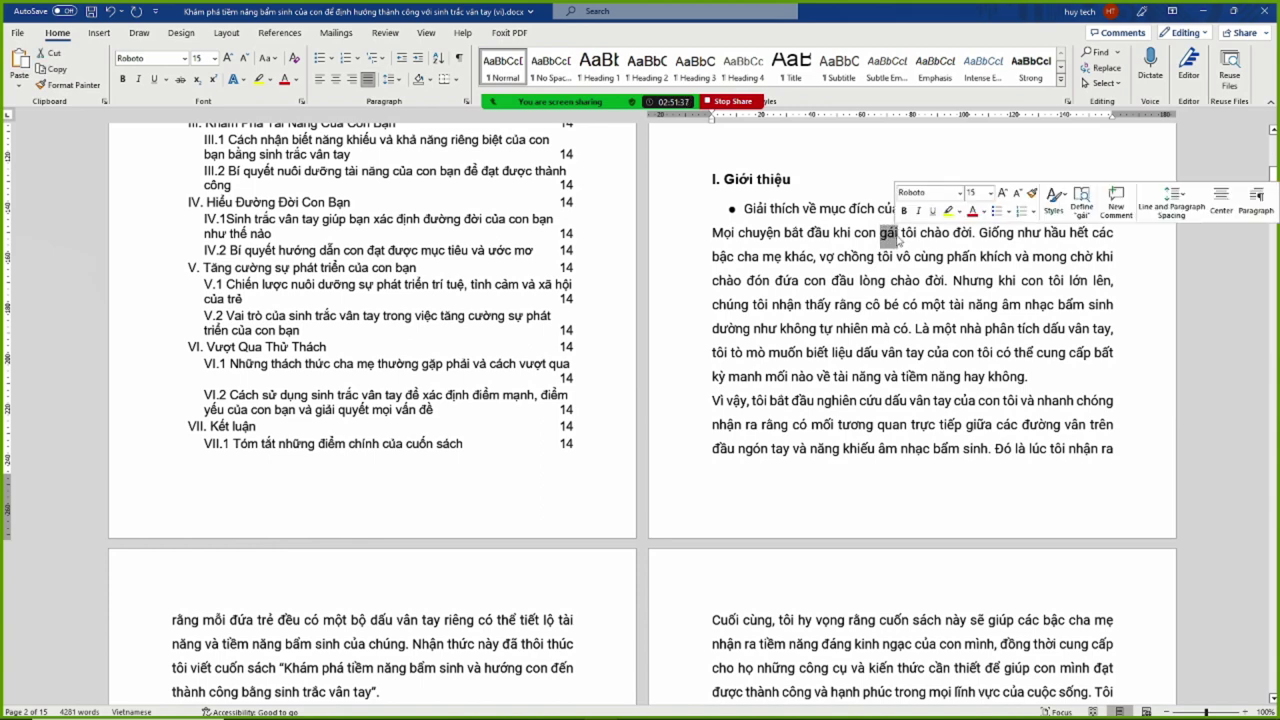
{"action": "type", "text": "trai"}
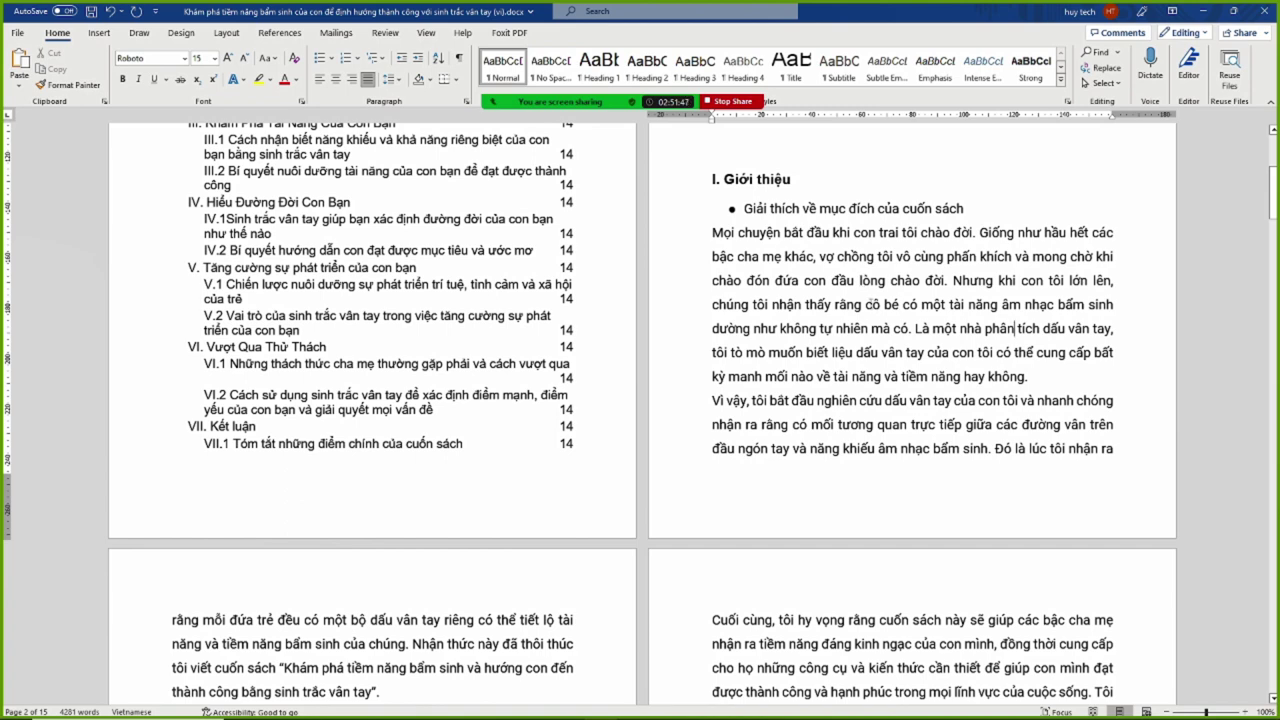
Change 'cô bé' to 'cậu bé'
{"action": "left_click_drag", "start_coordinate": [866, 309], "coordinate": [904, 309]}
{"action": "type", "text": "c"}
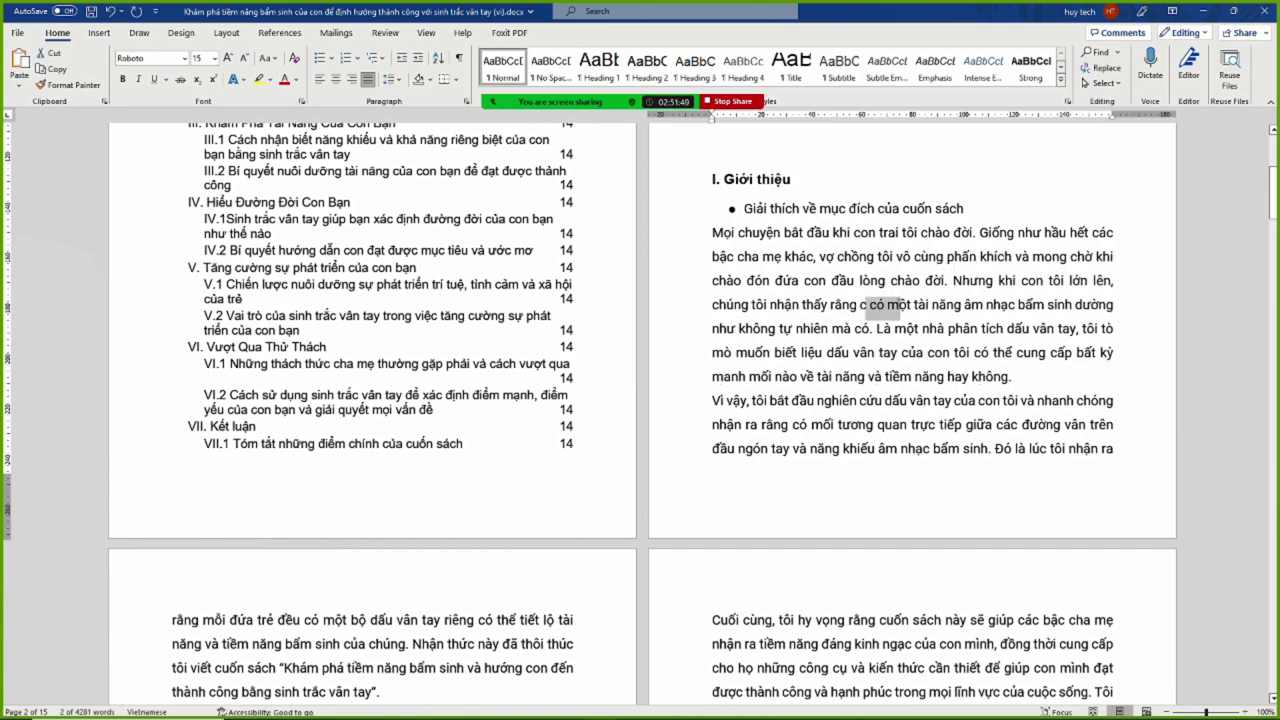
{"action": "type", "text": "âu"}
{"action": "type", "text": "é"}
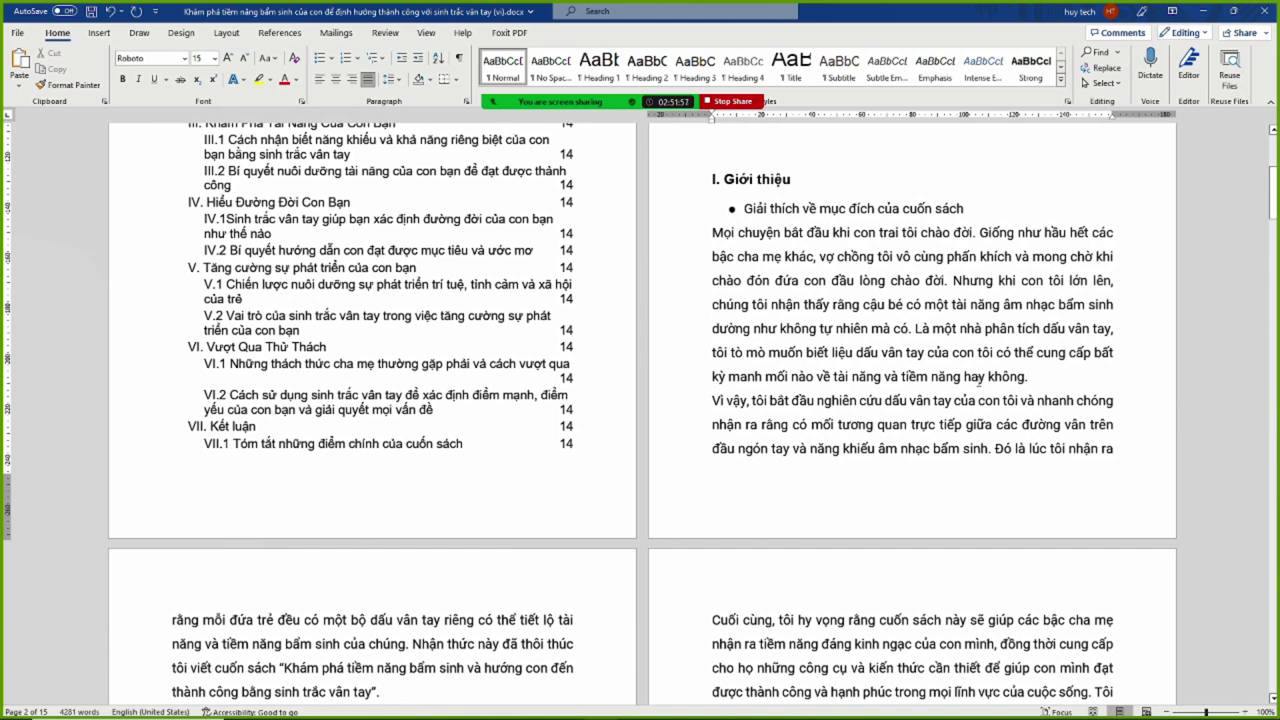
{"action": "left_click_drag", "start_coordinate": [903, 305], "coordinate": [862, 306]}
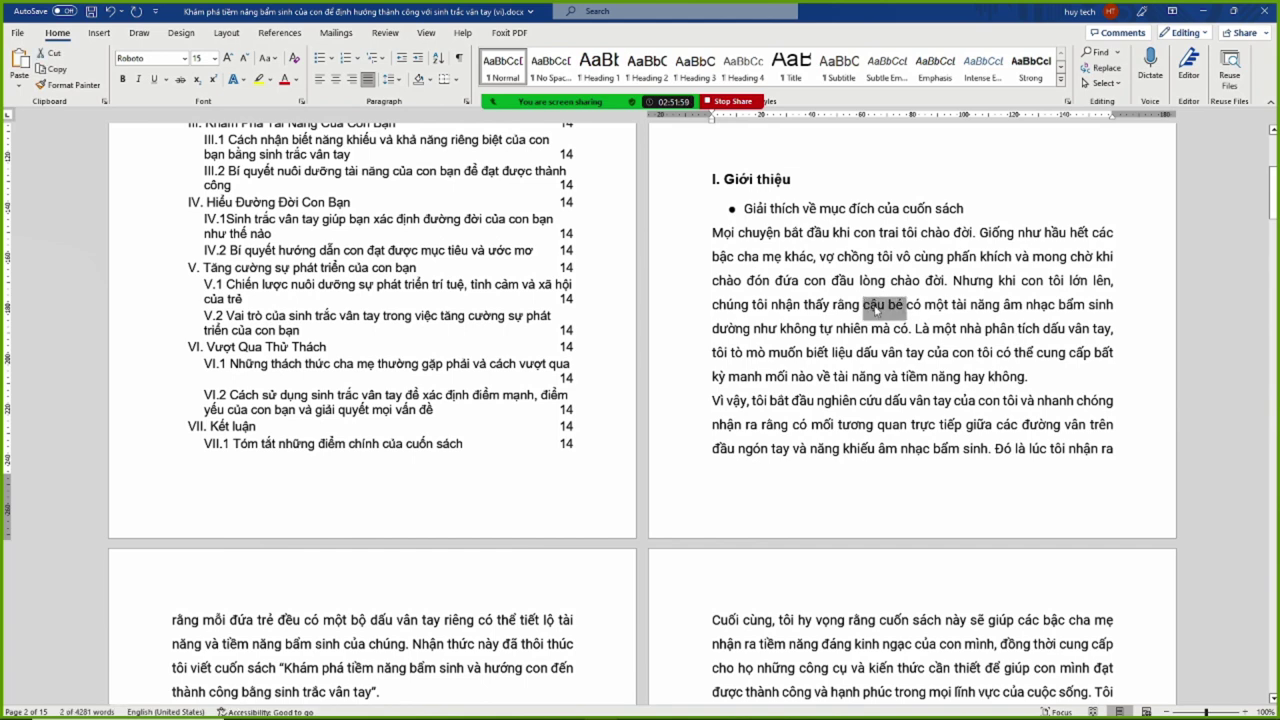
{"action": "left_click", "coordinate": [822, 328]}
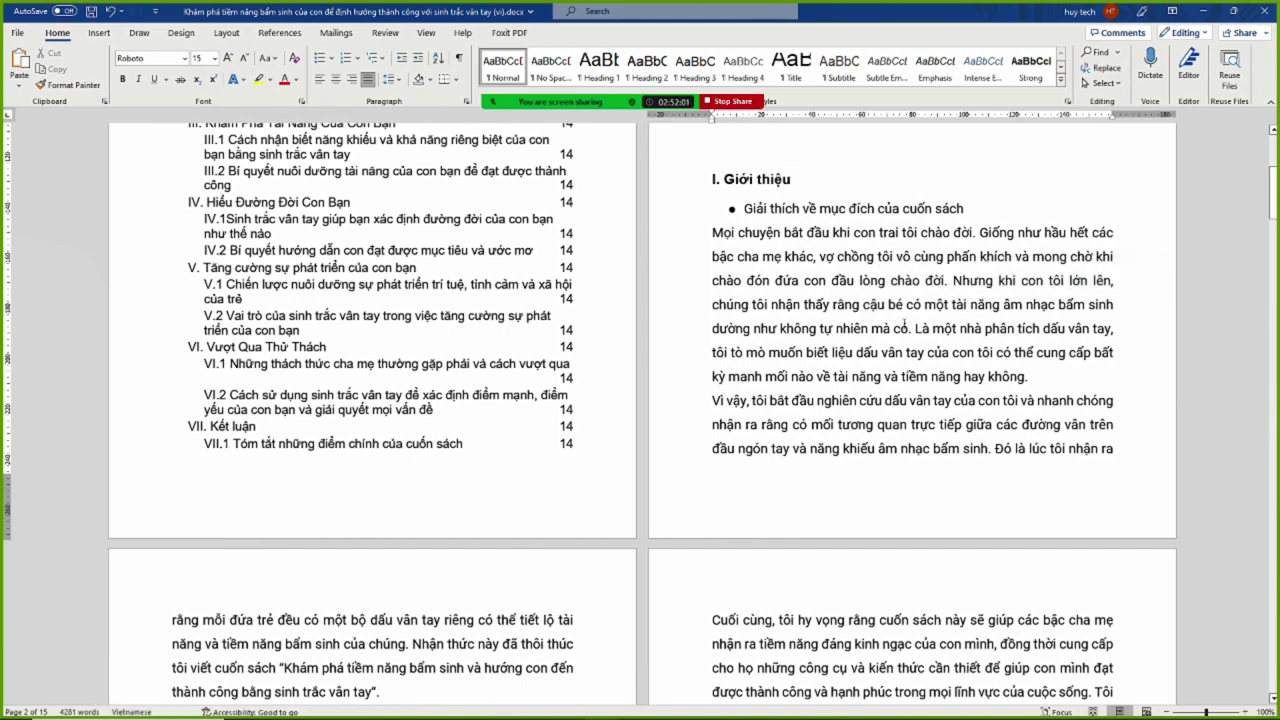
Review the sentence about the child's musical talent and scroll back toward page 1
{"action": "left_click_drag", "start_coordinate": [806, 304], "coordinate": [1057, 305]}
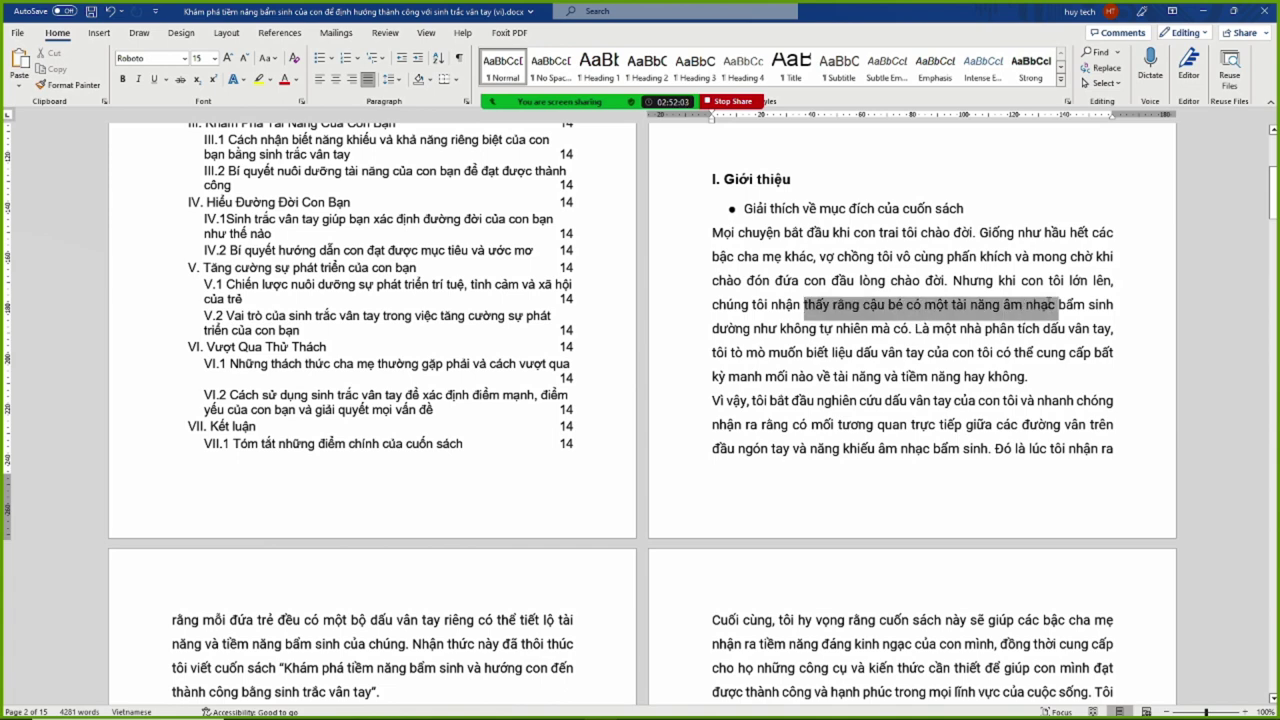
{"action": "left_click", "coordinate": [924, 331]}
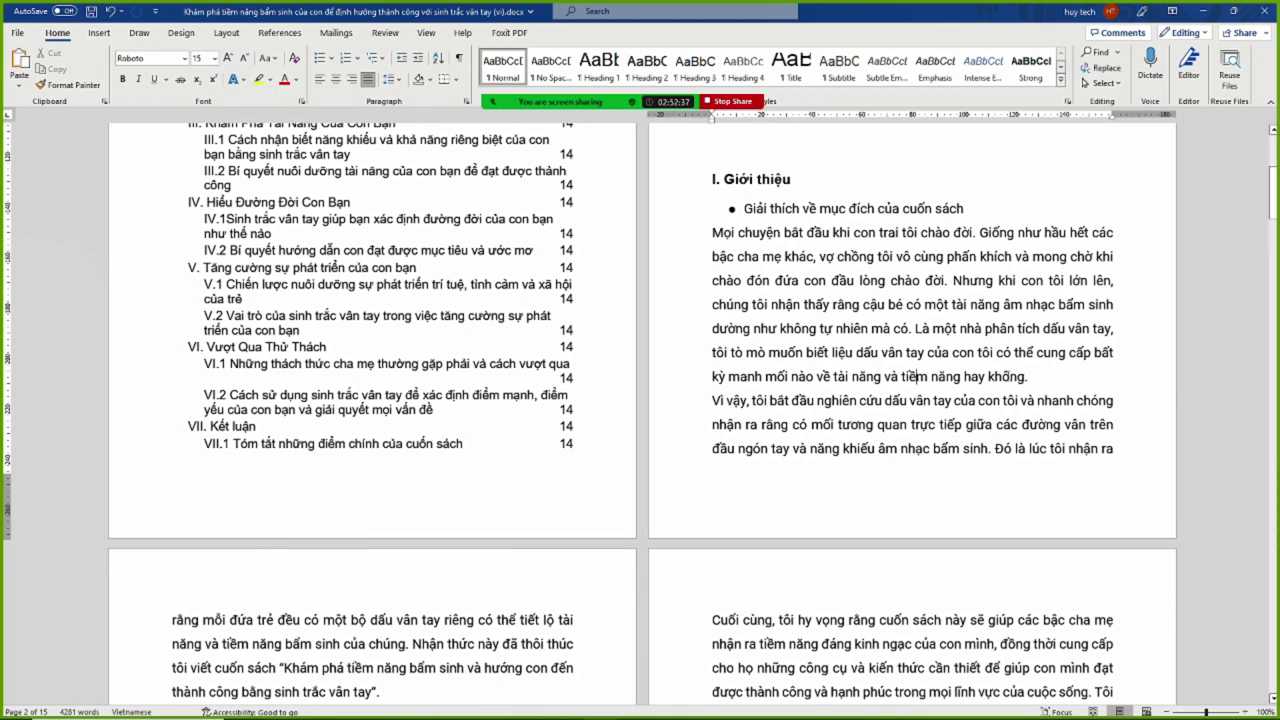
{"action": "left_click", "coordinate": [1077, 376]}
{"action": "left_click_drag", "start_coordinate": [1273, 195], "coordinate": [1275, 169]}
{"action": "key", "text": "alt+Tab"}
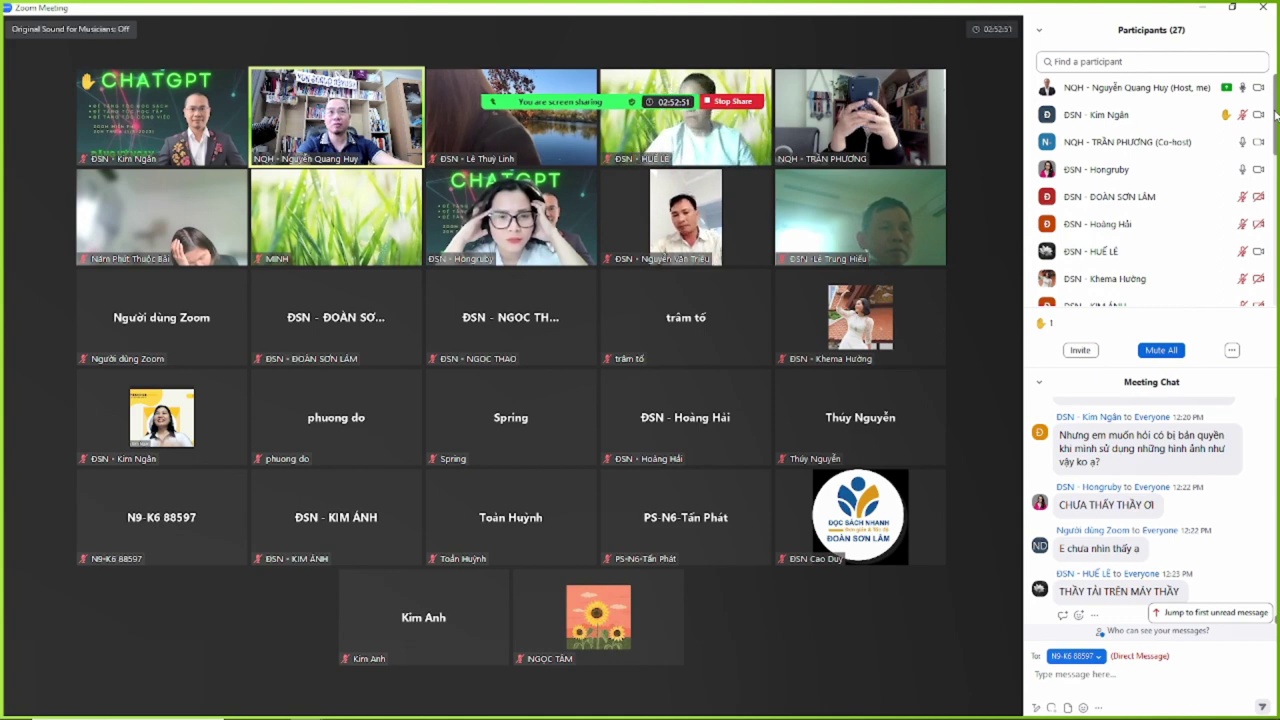
{"action": "key", "text": "alt+Tab"}
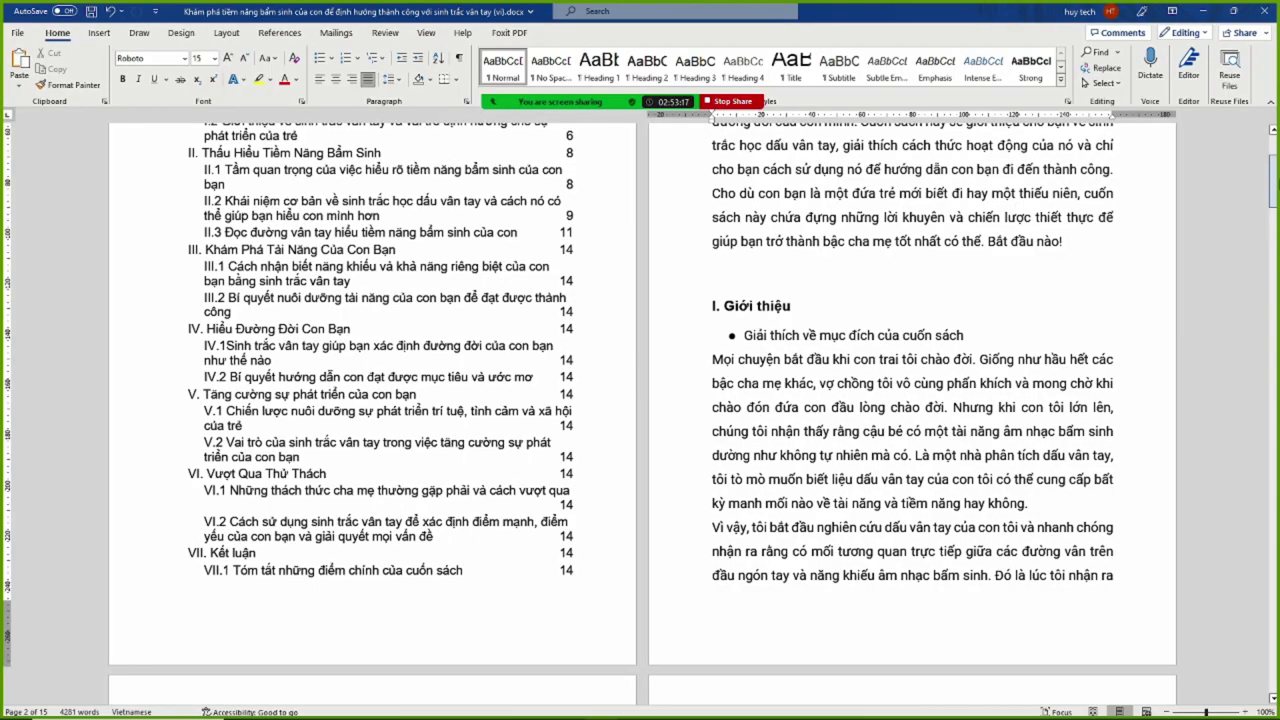
Save a copy of the ebook as PDF (*.pdf) in the Sinh trắc vân tay folder
{"action": "left_click_drag", "start_coordinate": [1274, 182], "coordinate": [1274, 125]}
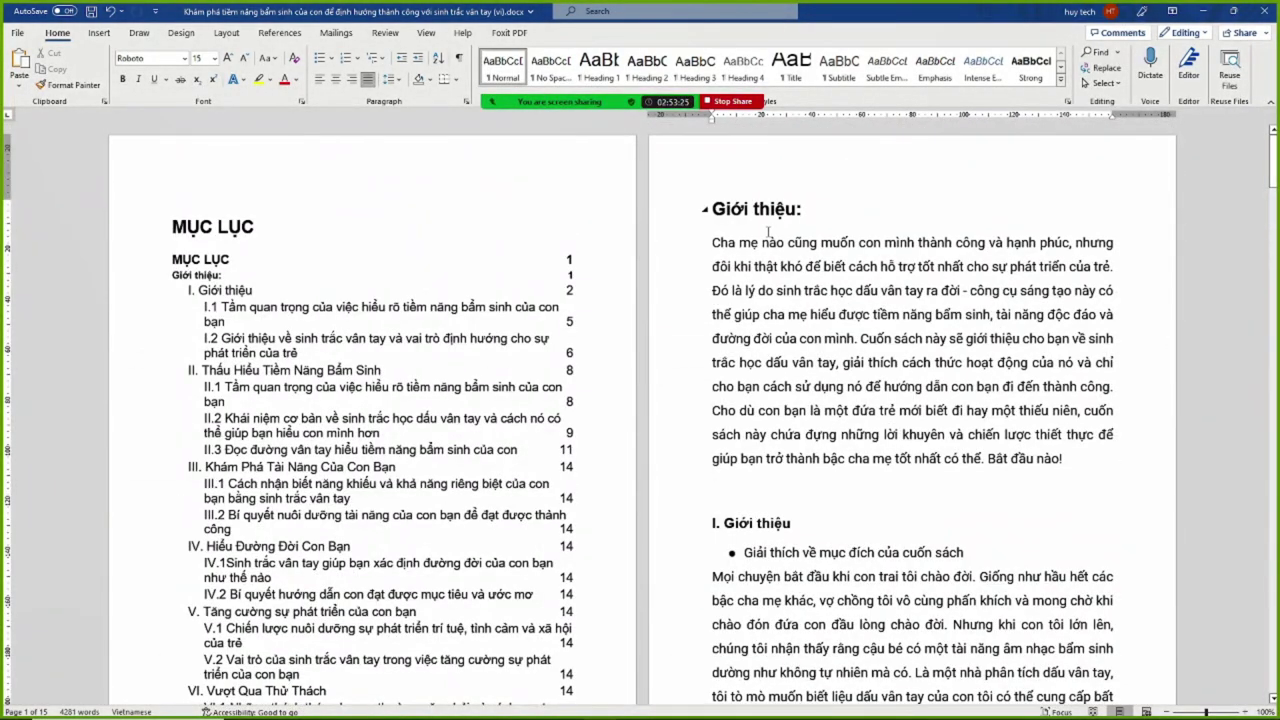
{"action": "left_click", "coordinate": [18, 33]}
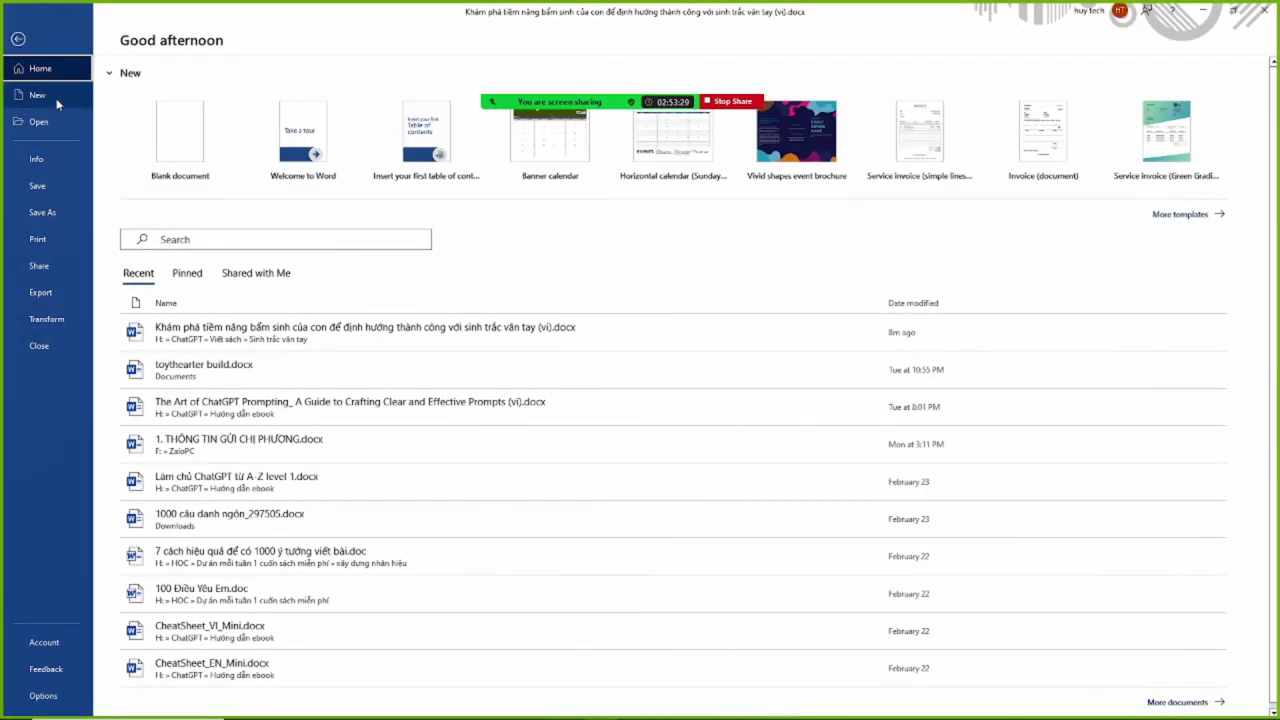
{"action": "left_click", "coordinate": [45, 213]}
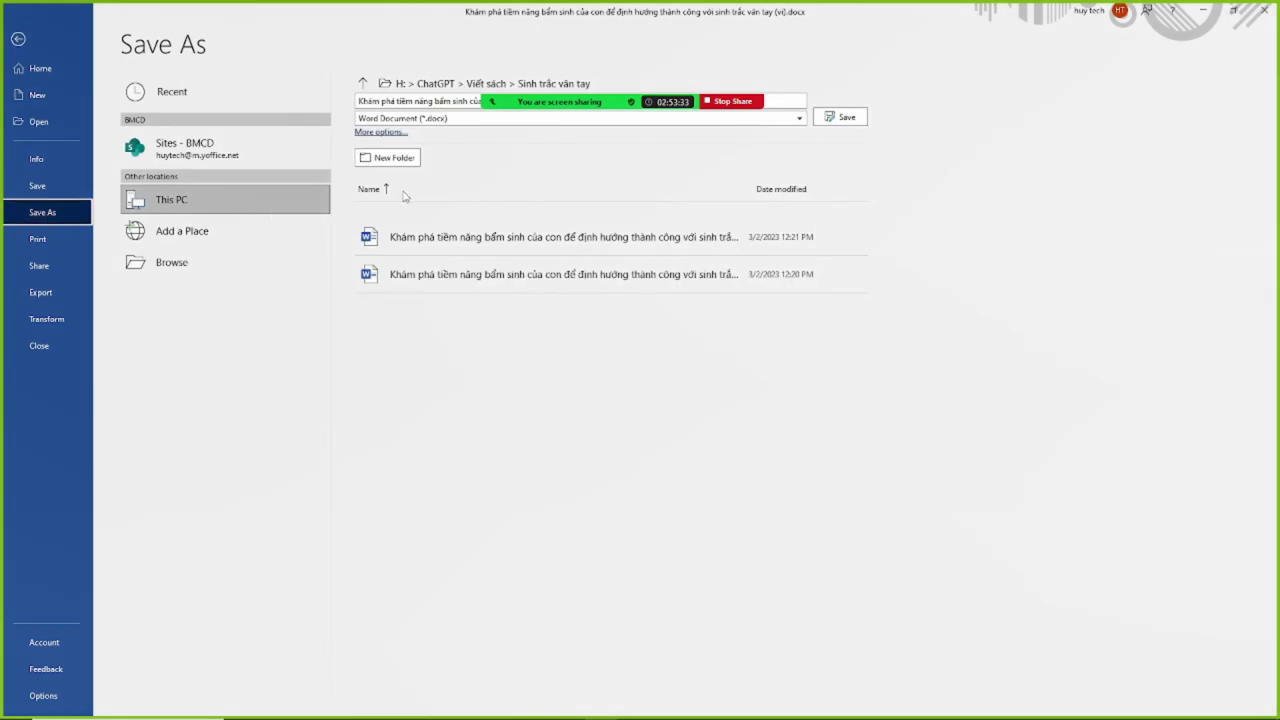
{"action": "left_click", "coordinate": [710, 124]}
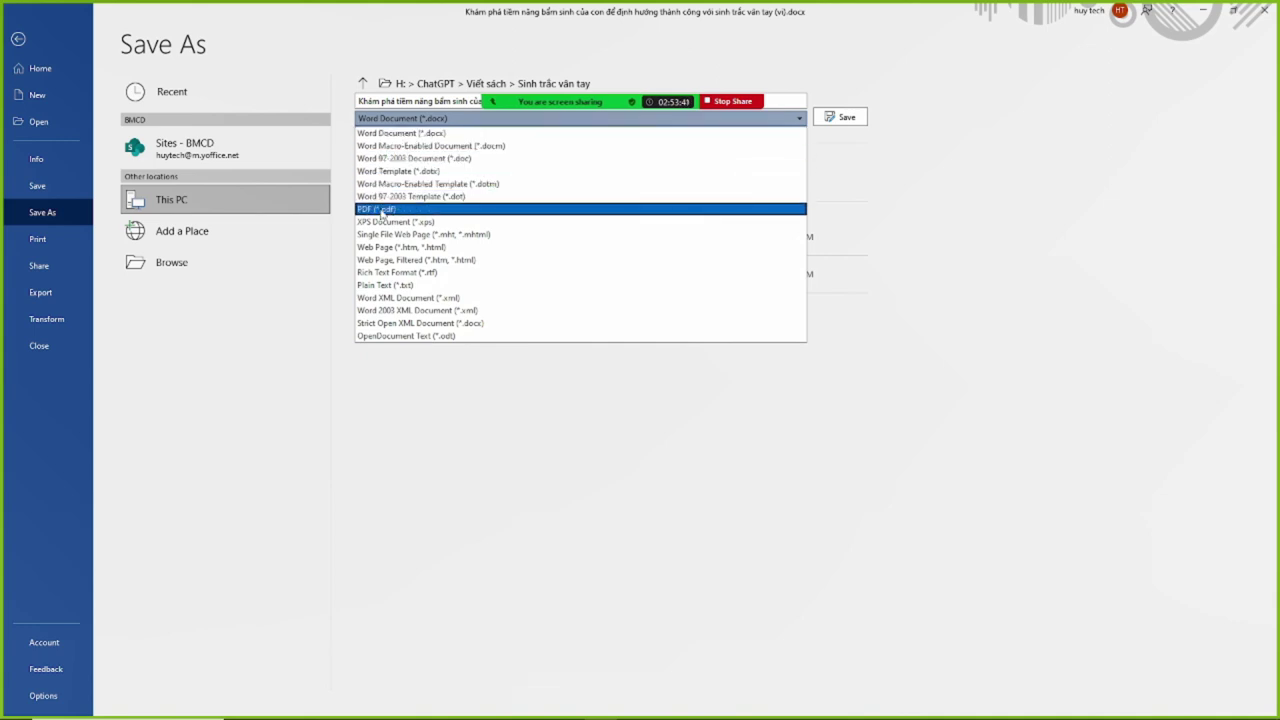
{"action": "left_click", "coordinate": [381, 211]}
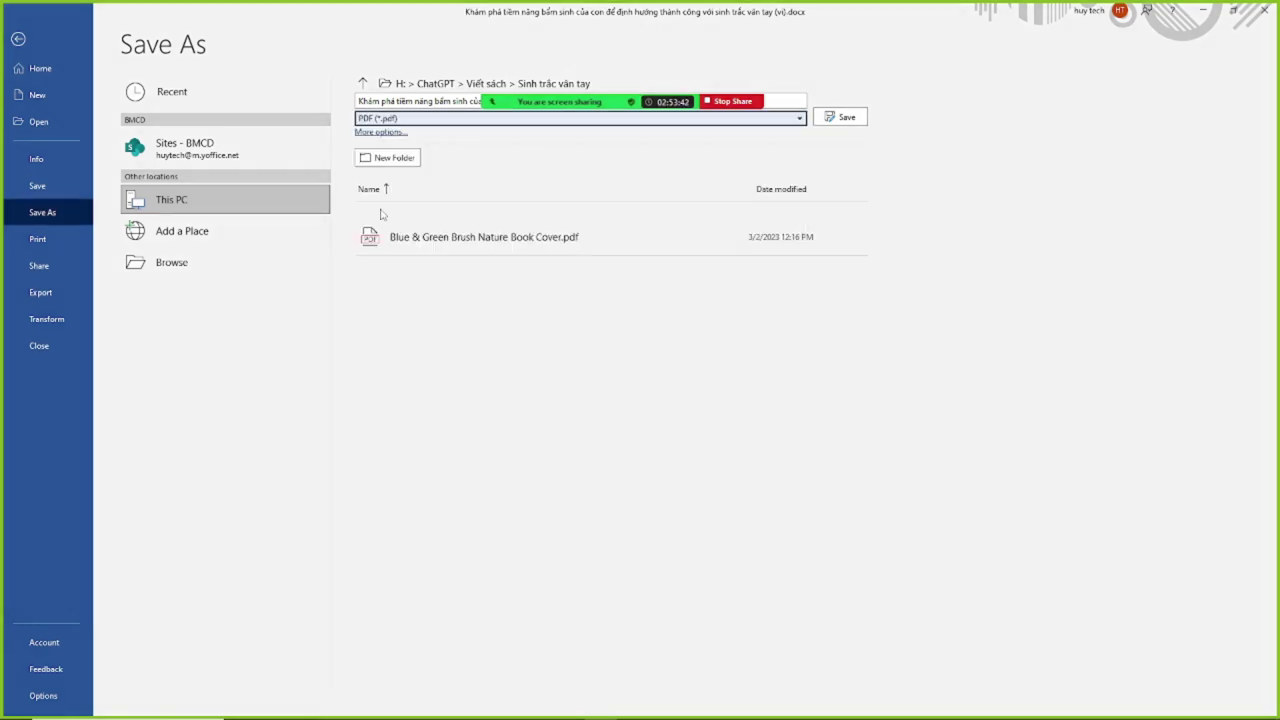
{"action": "left_click", "coordinate": [846, 119]}
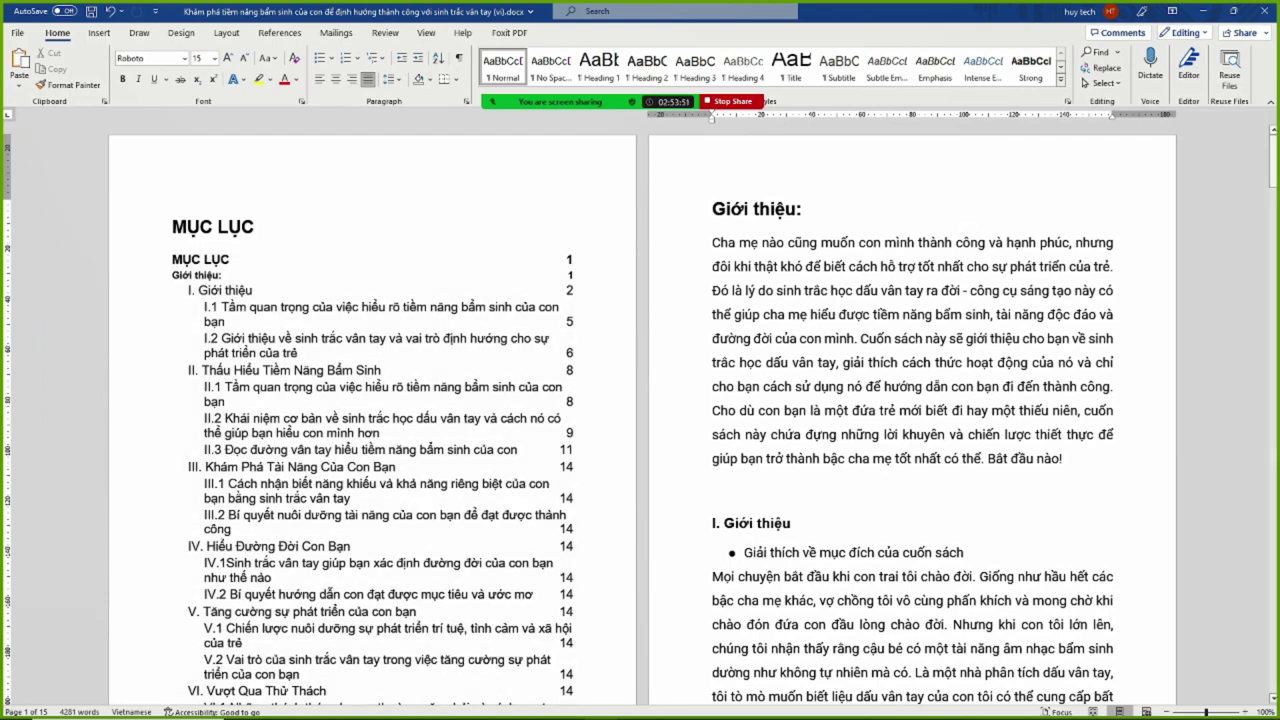
{"action": "left_click", "coordinate": [408, 708]}
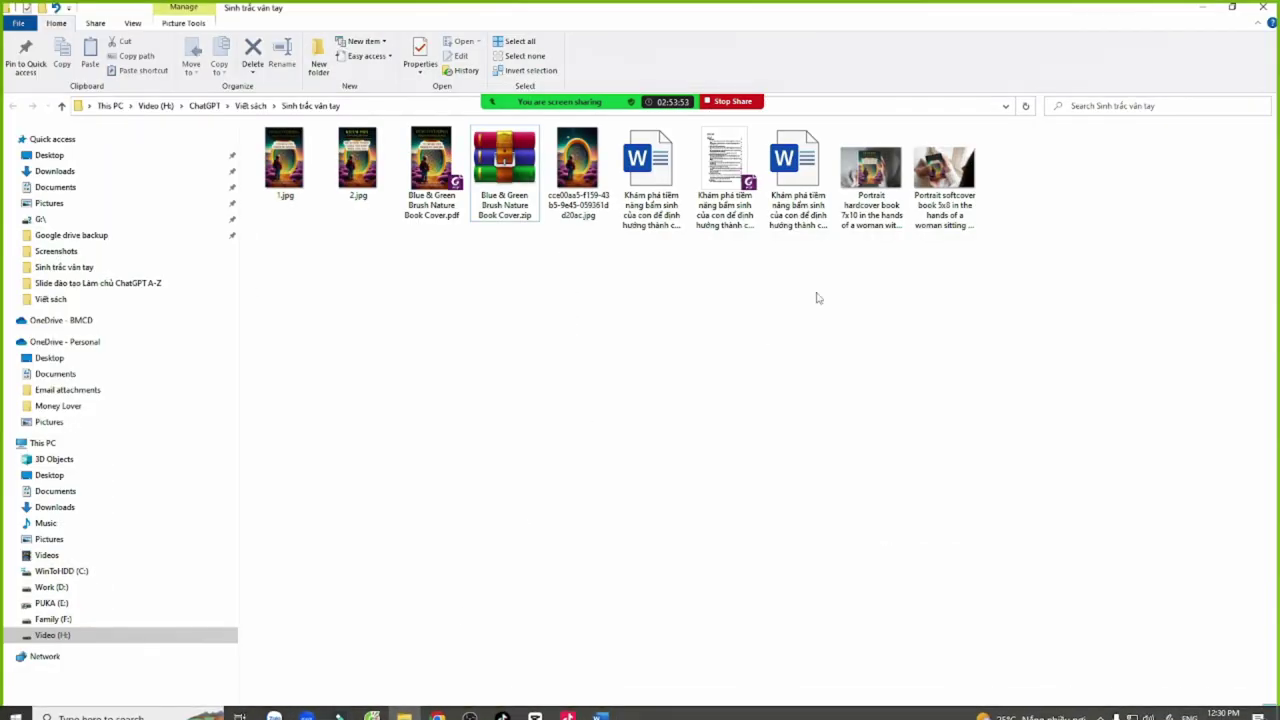
Open the exported ebook PDF in Foxit and scroll through its pages
{"action": "left_click", "coordinate": [725, 165]}
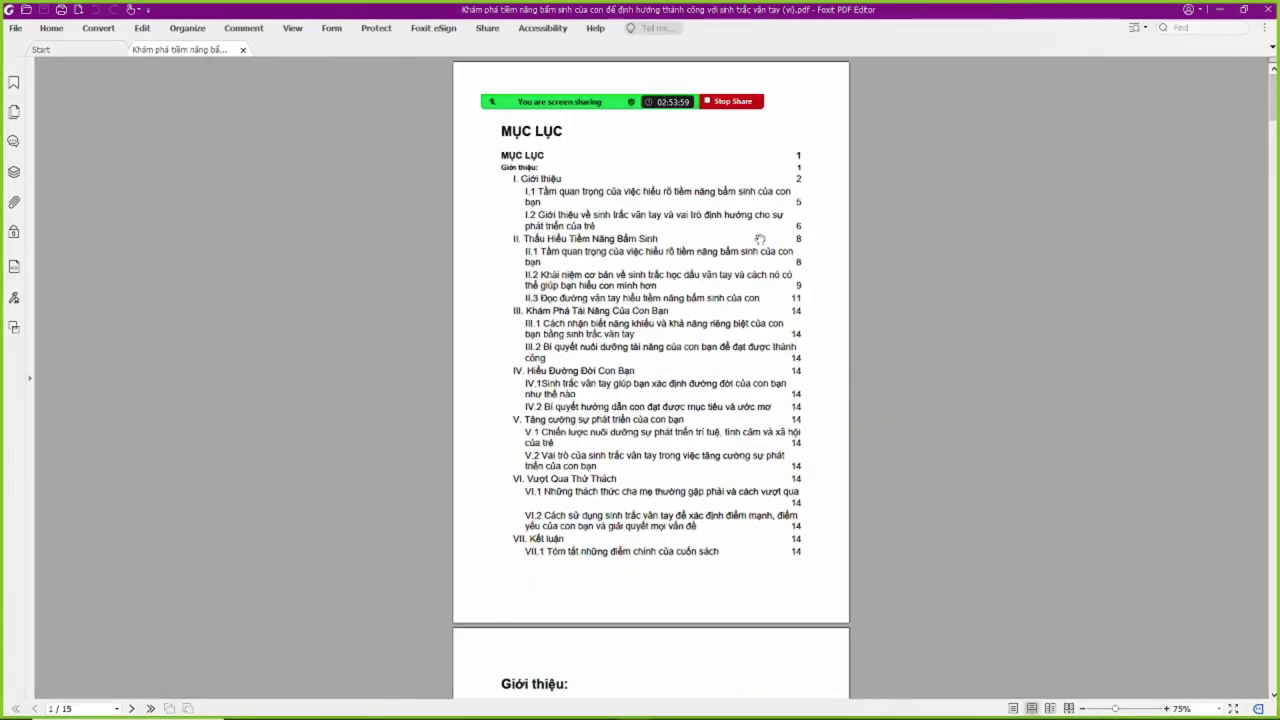
{"action": "mouse_move", "coordinate": [1272, 98]}
{"action": "left_mouse_down"}
{"action": "mouse_move", "coordinate": [1273, 505]}
{"action": "mouse_move", "coordinate": [1273, 75]}
{"action": "left_mouse_up"}
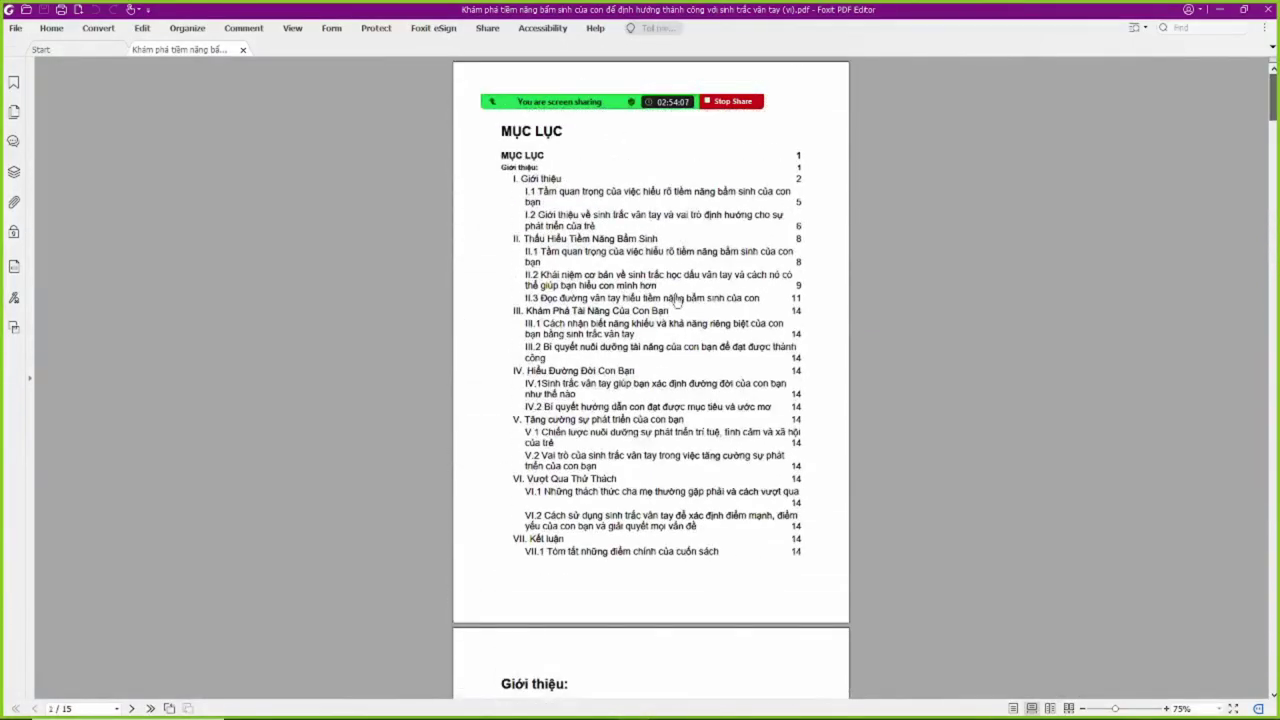
{"action": "scroll", "coordinate": [633, 352], "scroll_direction": "down", "scroll_amount": 2}
{"action": "scroll", "coordinate": [633, 352], "scroll_direction": "down", "scroll_amount": 6}
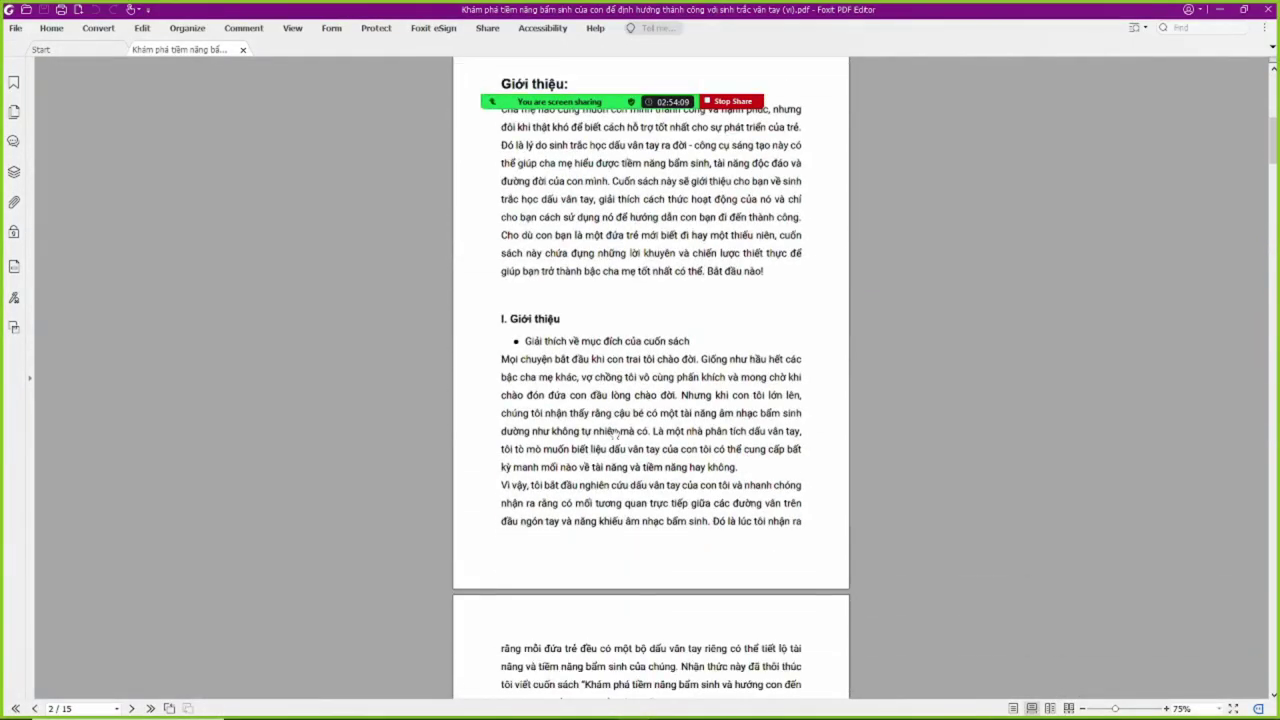
{"action": "scroll", "coordinate": [563, 361], "scroll_direction": "down", "scroll_amount": 3}
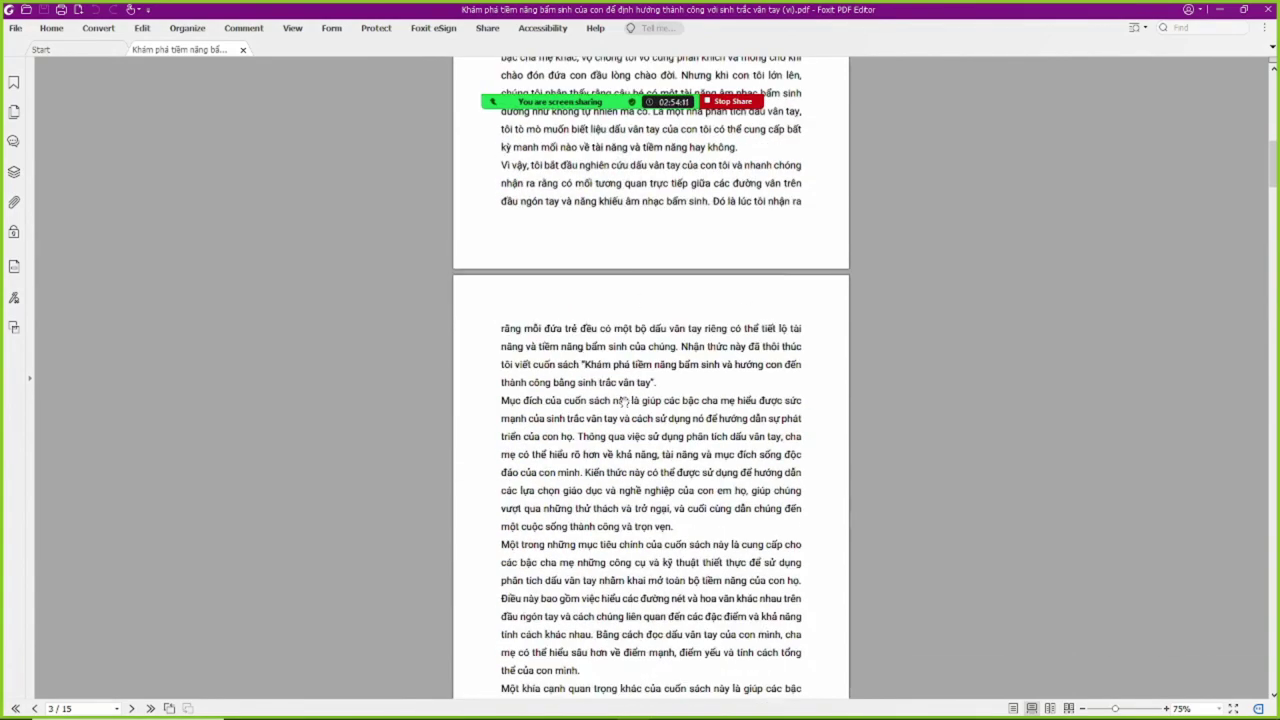
Reopen the ebook's Word file, close the read-only copy, and return to the editable document
{"action": "key", "text": "alt+Tab"}
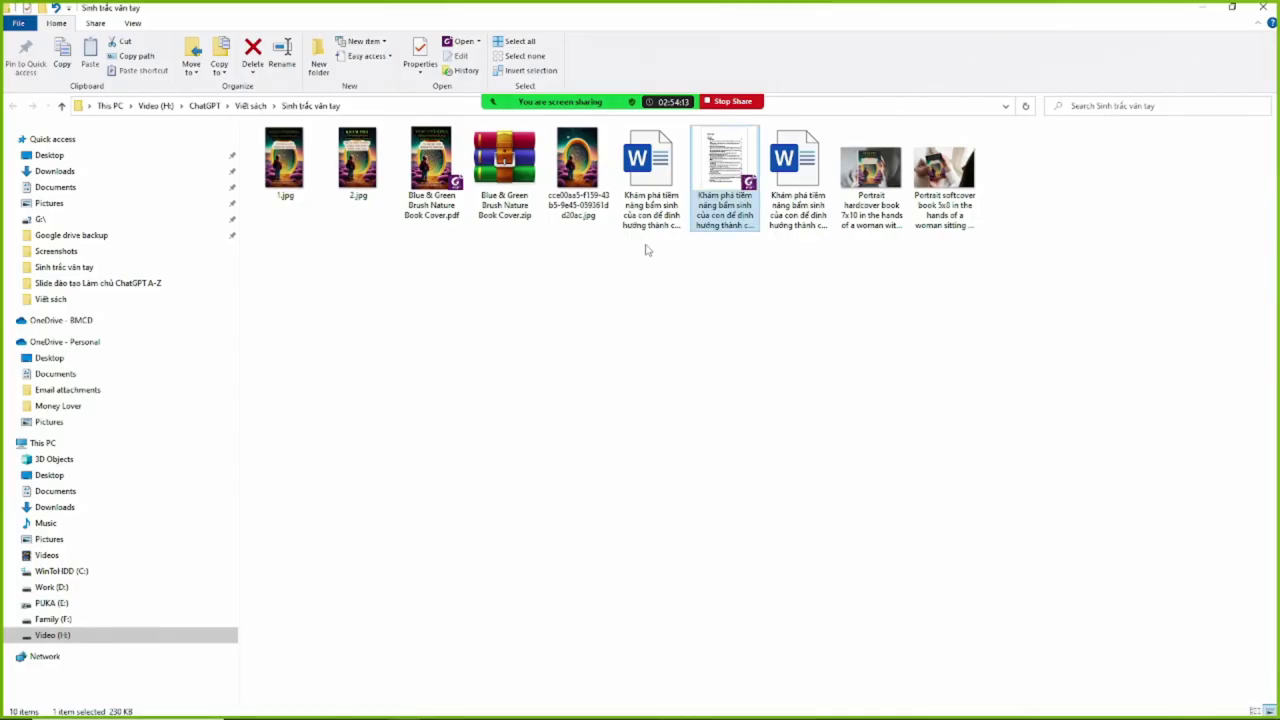
{"action": "left_click", "coordinate": [812, 165]}
{"action": "double_click", "coordinate": [812, 168]}
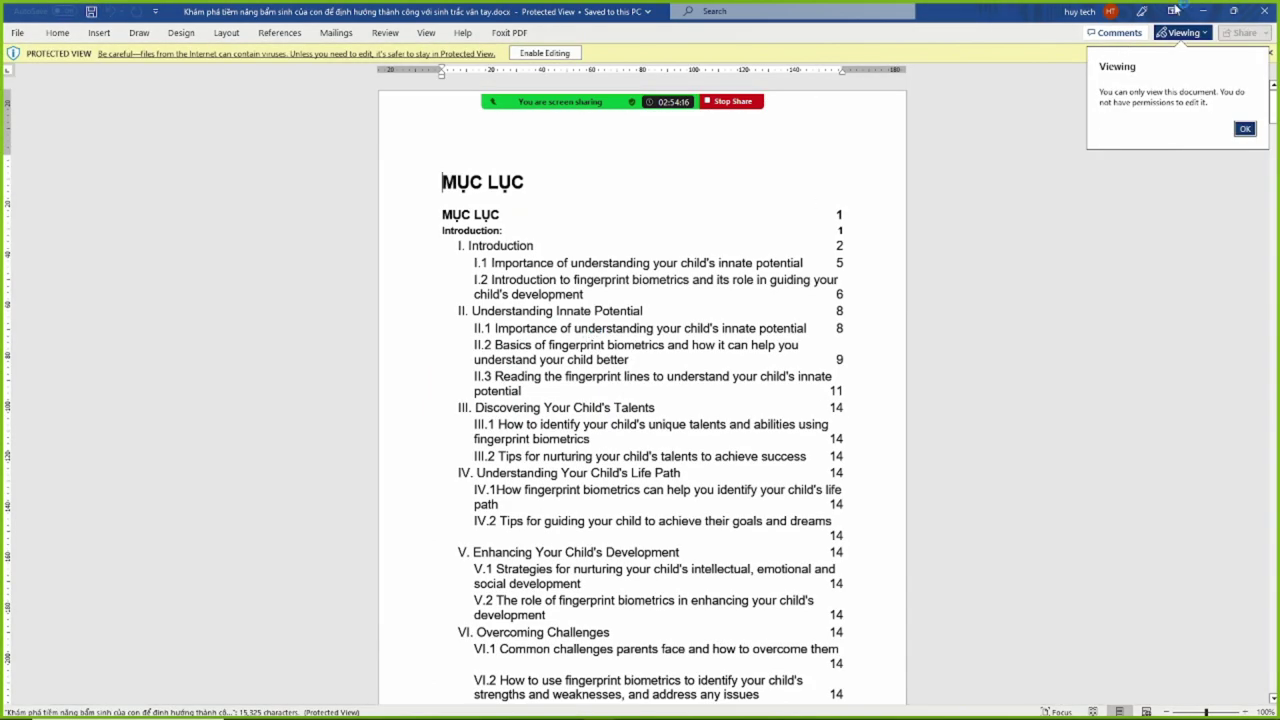
{"action": "left_click", "coordinate": [1265, 11]}
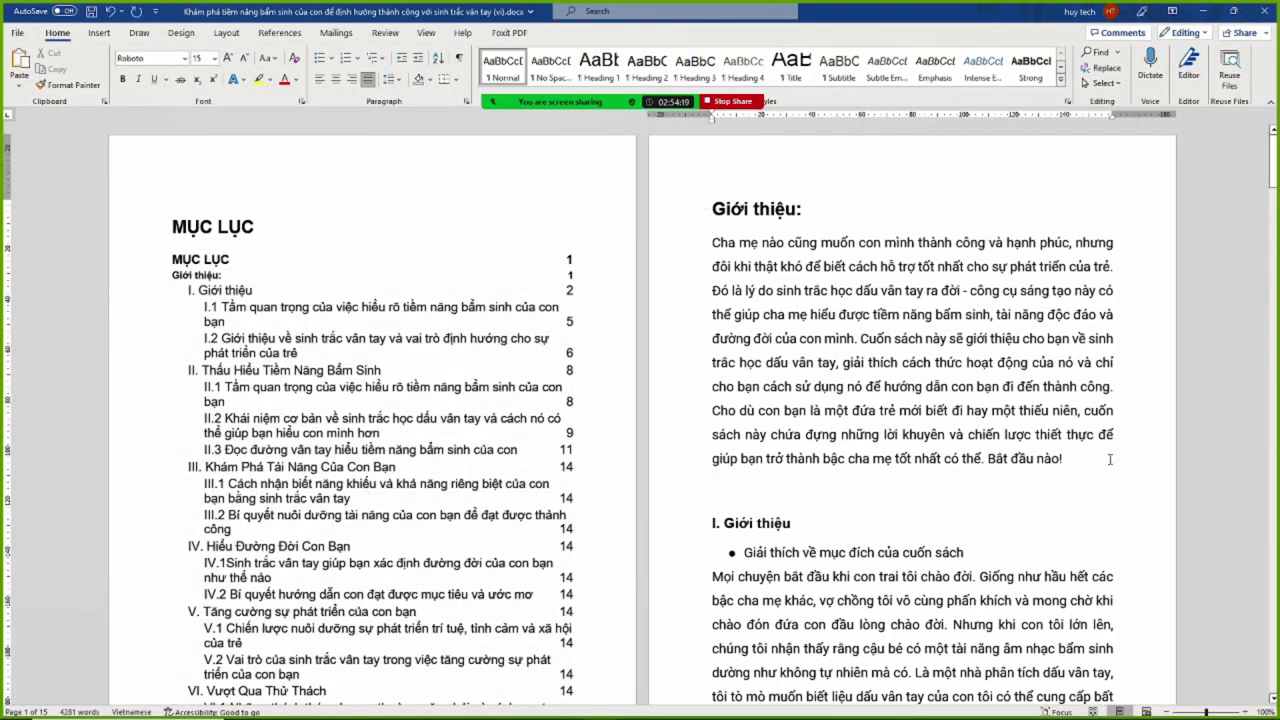
{"action": "left_click", "coordinate": [1110, 459]}
{"action": "key", "text": "alt+Tab"}
{"action": "key", "text": "alt+Tab"}
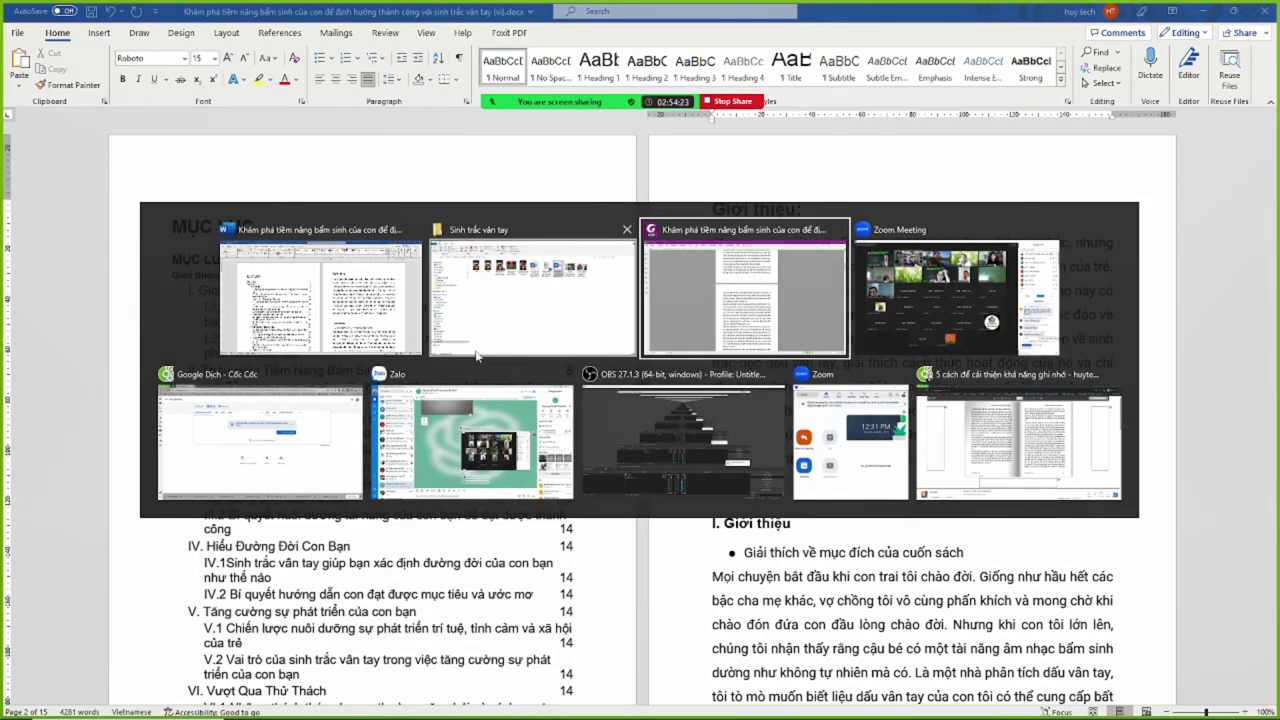
Save the Lexica image of a boy beside a glowing fingerprint window to the computer
{"action": "key", "text": "alt+Tab"}
{"action": "key", "text": "alt+Tab"}
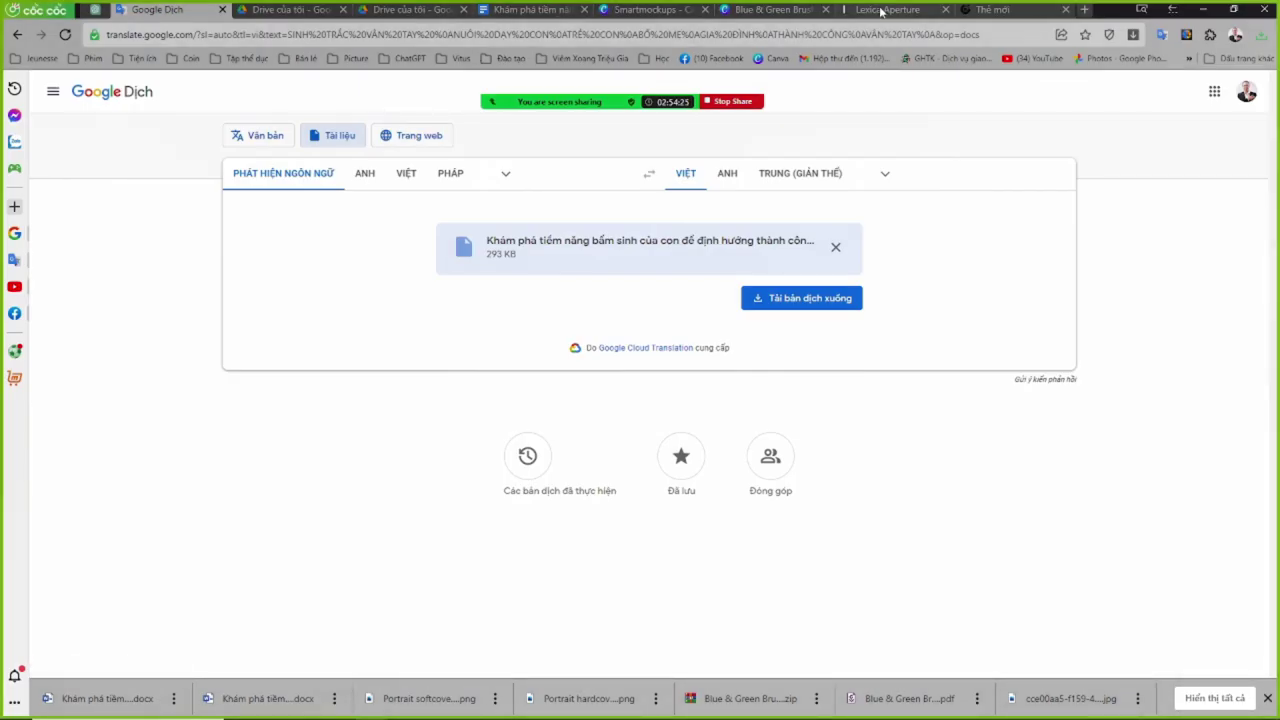
{"action": "left_click", "coordinate": [881, 11]}
{"action": "scroll", "coordinate": [338, 283], "scroll_direction": "down", "scroll_amount": 2}
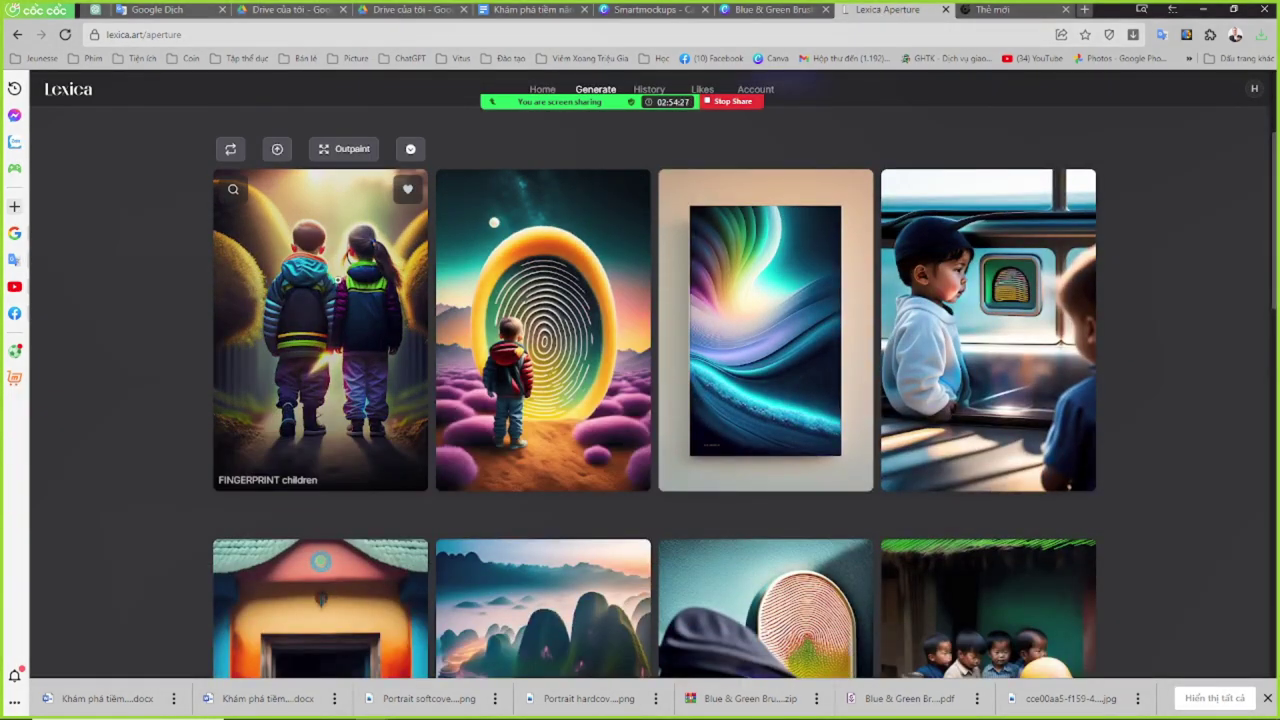
{"action": "left_click", "coordinate": [975, 287]}
{"action": "right_click", "coordinate": [668, 218]}
{"action": "left_click", "coordinate": [697, 306]}
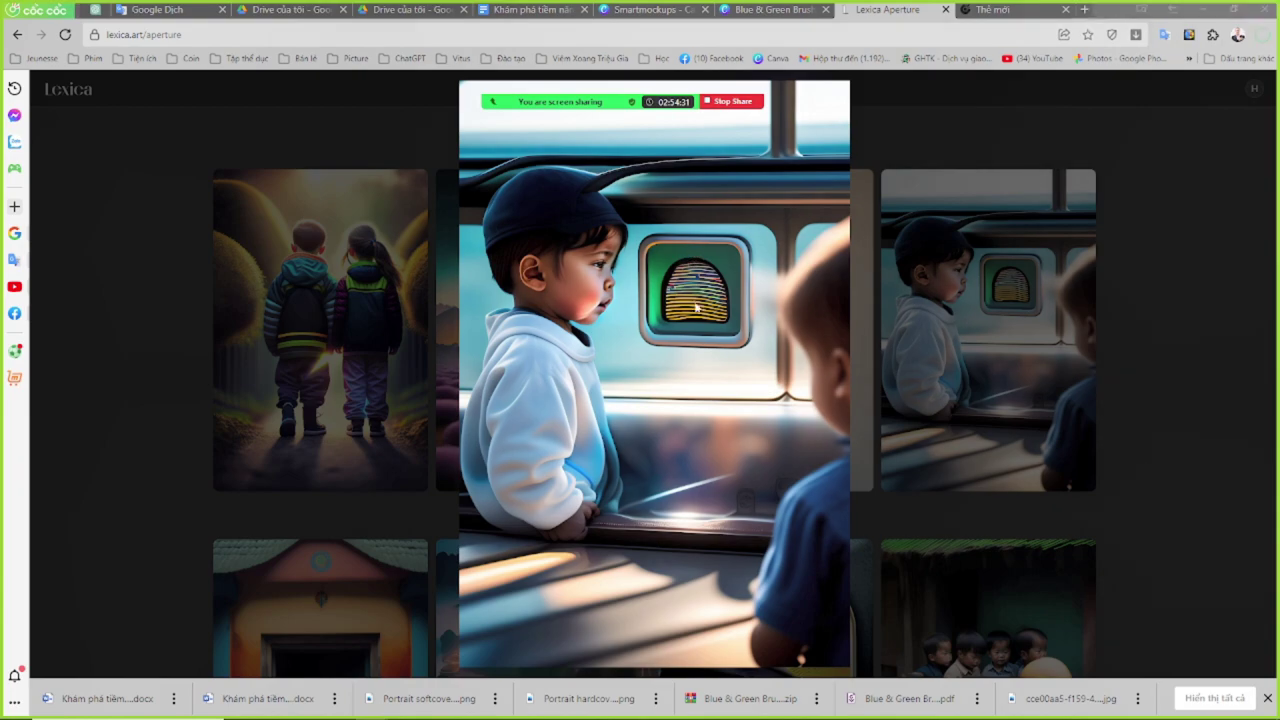
{"action": "left_click", "coordinate": [925, 467]}
{"action": "key", "text": "alt+Tab"}
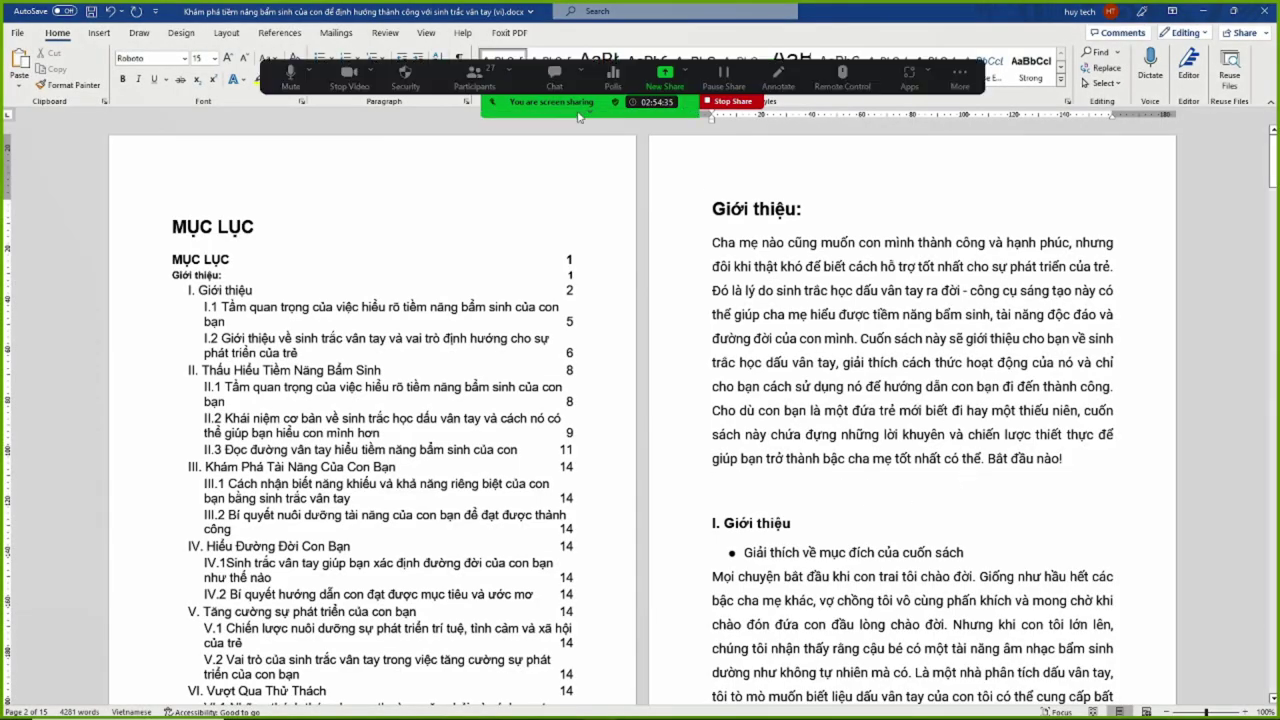
Insert the 23467a62… boy-and-fingerprint image from the Sinh trắc vân tay folder into the ebook
{"action": "left_click", "coordinate": [106, 36]}
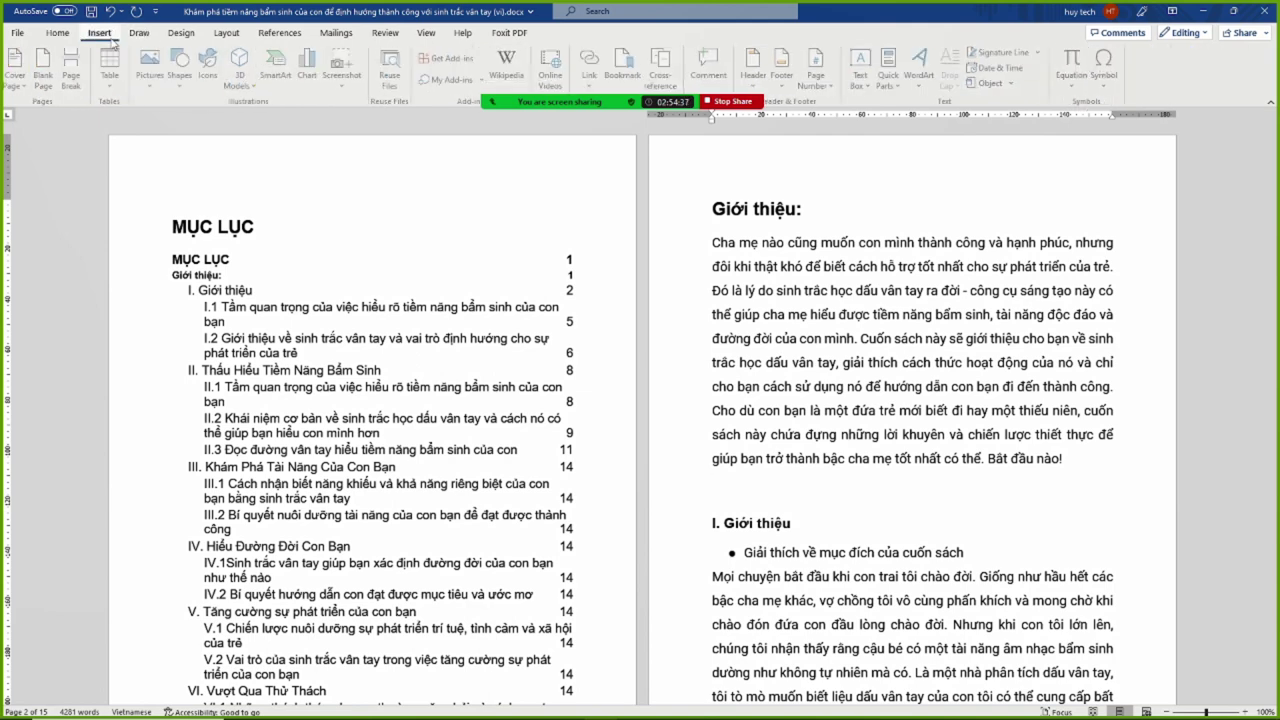
{"action": "left_click", "coordinate": [150, 66]}
{"action": "left_click", "coordinate": [185, 122]}
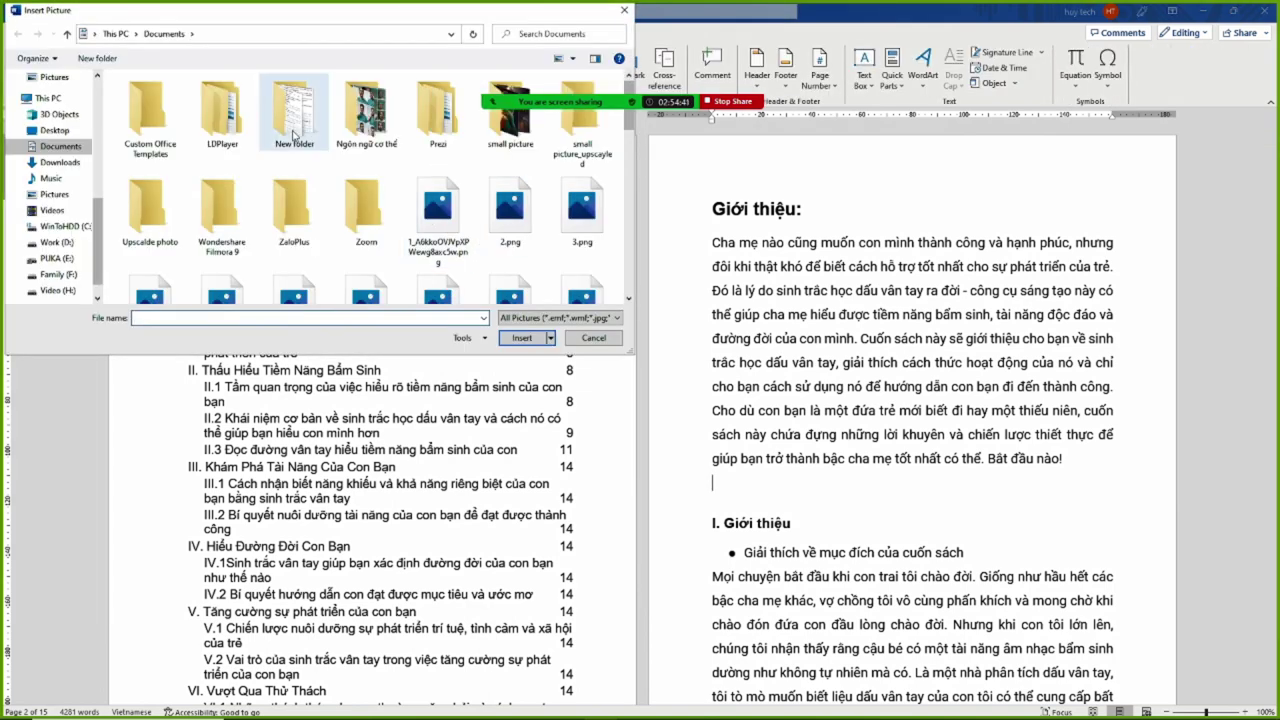
{"action": "scroll", "coordinate": [60, 160], "scroll_direction": "up", "scroll_amount": 5}
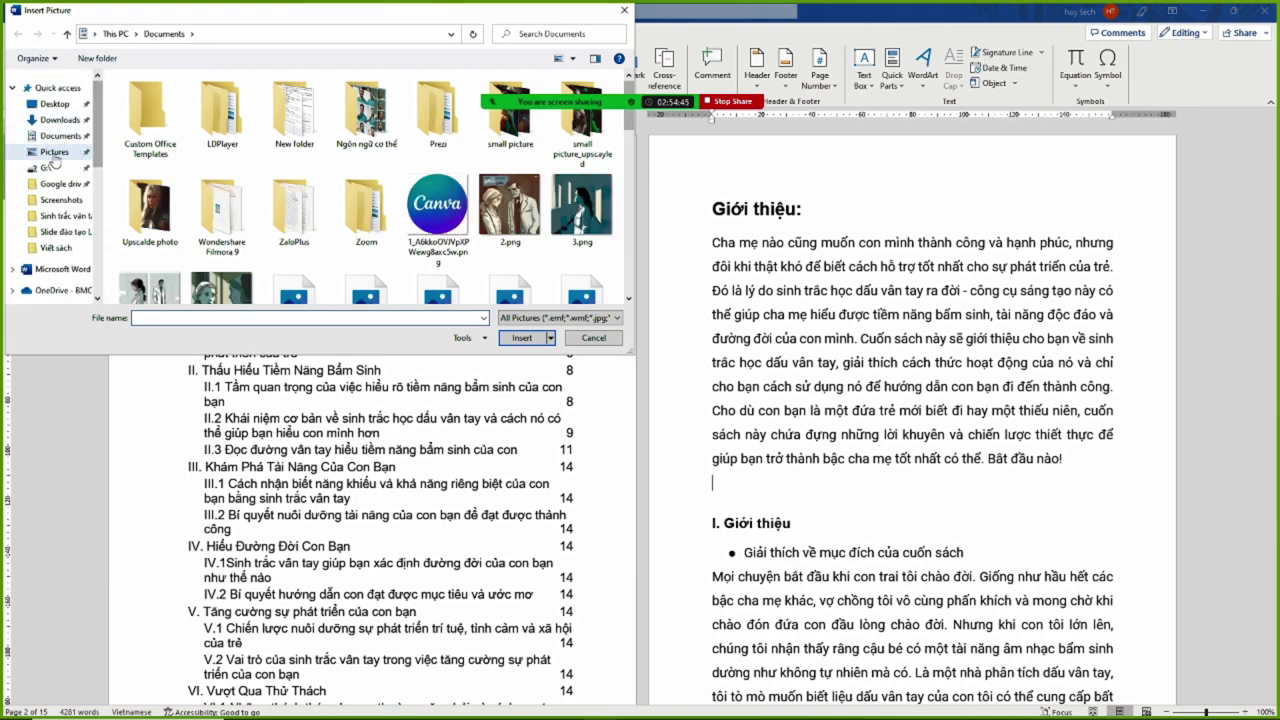
{"action": "left_click", "coordinate": [60, 215]}
{"action": "double_click", "coordinate": [297, 107]}
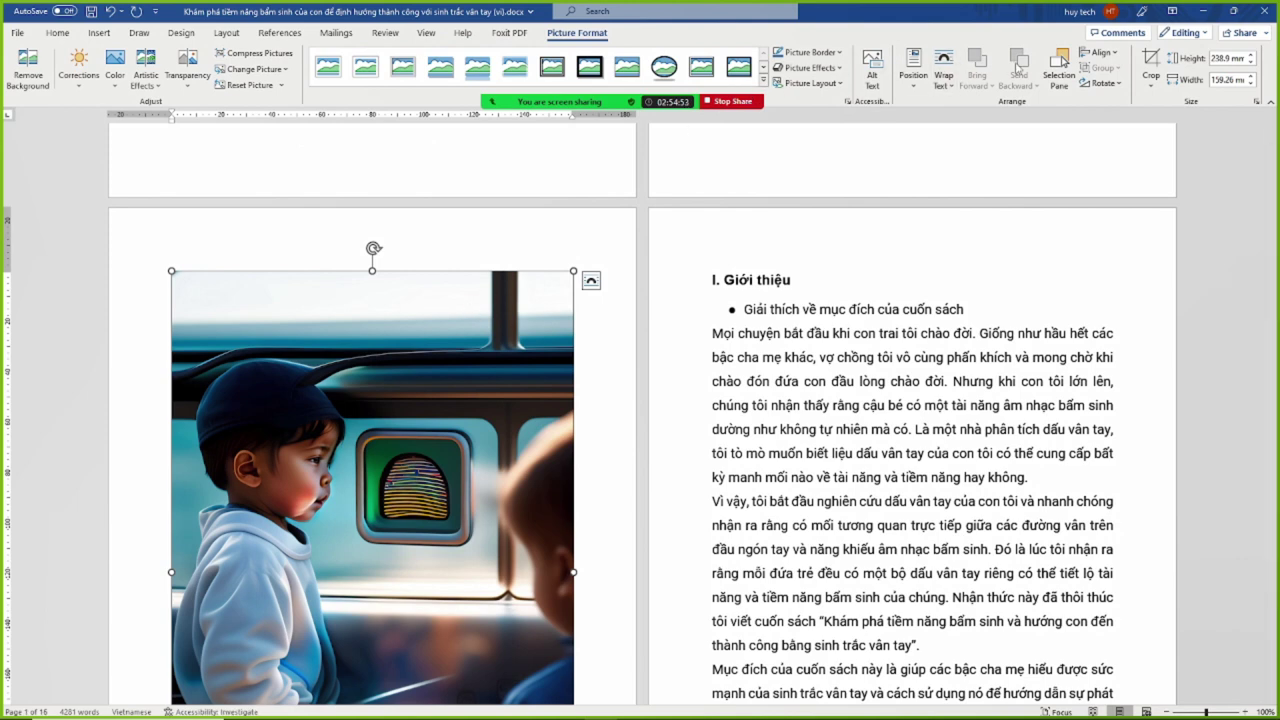
Crop the top and bottom off the boy-and-fingerprint picture and shrink it to about 108 mm high
{"action": "left_click", "coordinate": [1151, 68]}
{"action": "left_click_drag", "start_coordinate": [377, 276], "coordinate": [372, 340]}
{"action": "scroll", "coordinate": [371, 592], "scroll_direction": "down", "scroll_amount": 5}
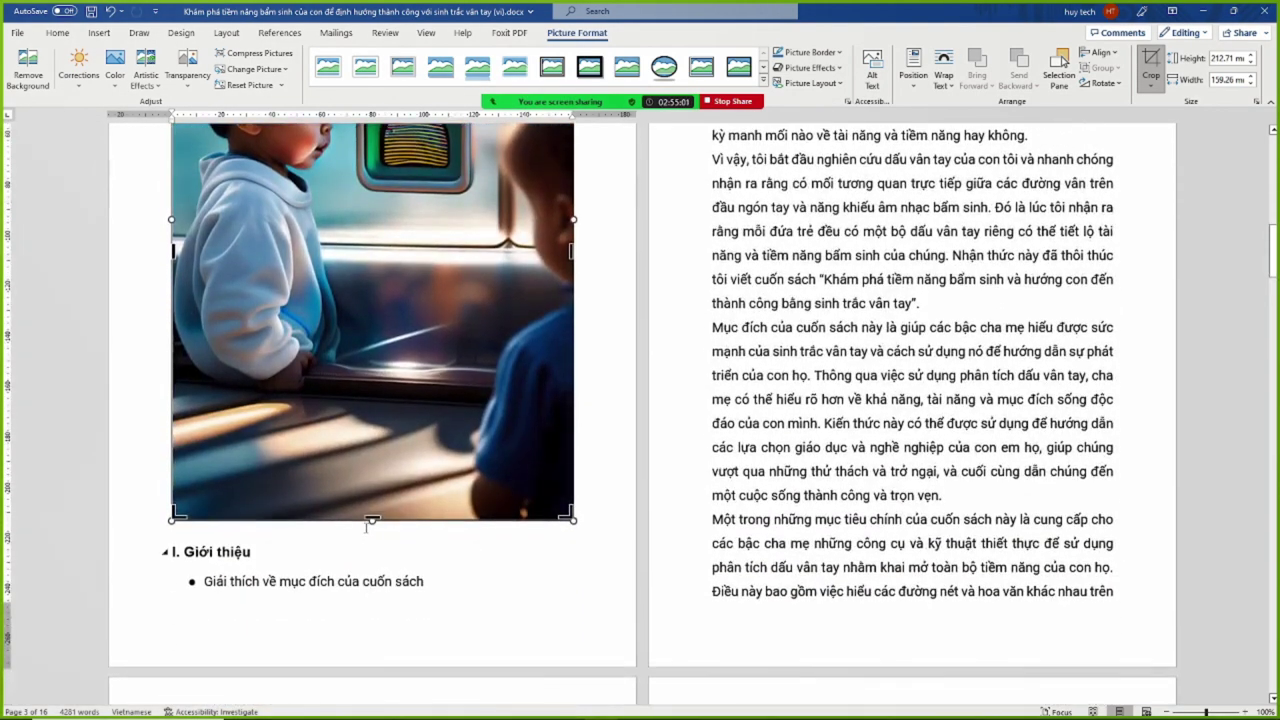
{"action": "left_click_drag", "start_coordinate": [372, 519], "coordinate": [372, 355]}
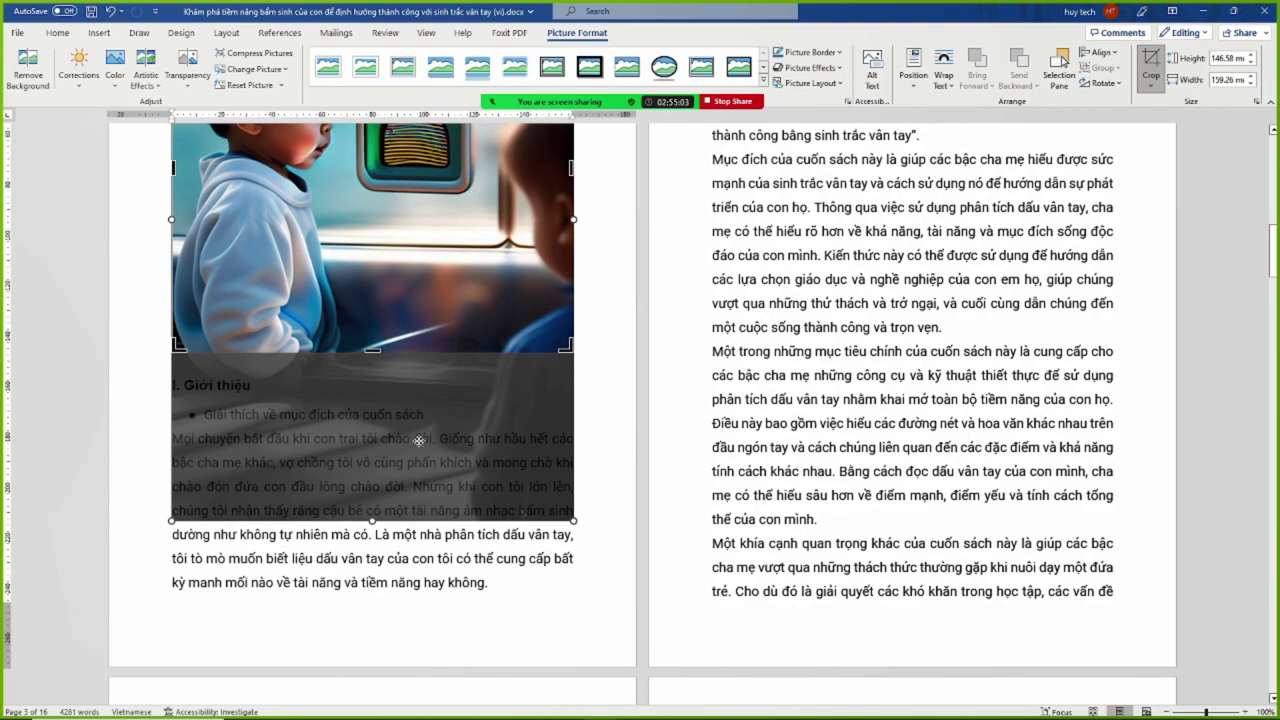
{"action": "scroll", "coordinate": [419, 441], "scroll_direction": "up", "scroll_amount": 1}
{"action": "left_click", "coordinate": [597, 391]}
{"action": "left_click", "coordinate": [483, 395]}
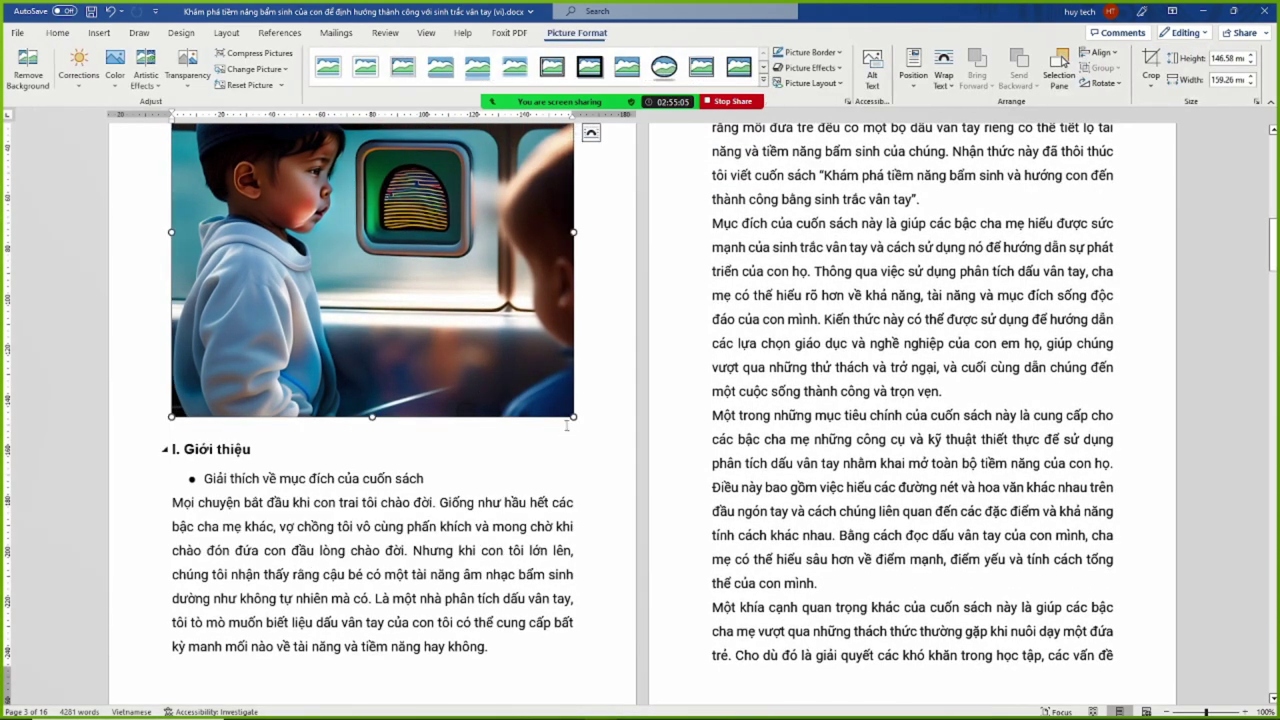
{"action": "left_click_drag", "start_coordinate": [573, 416], "coordinate": [469, 320]}
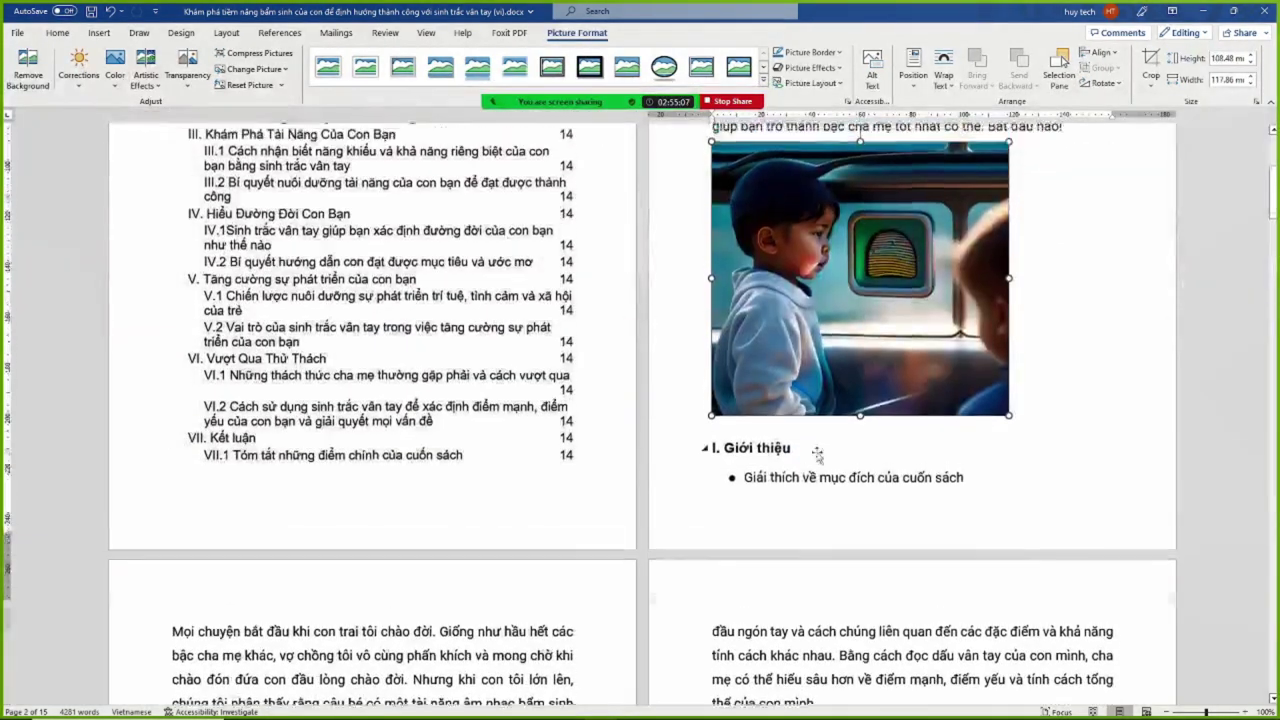
Push the I. Giới thiệu heading onto the next page and centre the picture
{"action": "left_click", "coordinate": [719, 554]}
{"action": "key", "text": "Return"}
{"action": "key", "text": "Return"}
{"action": "key", "text": "Return"}
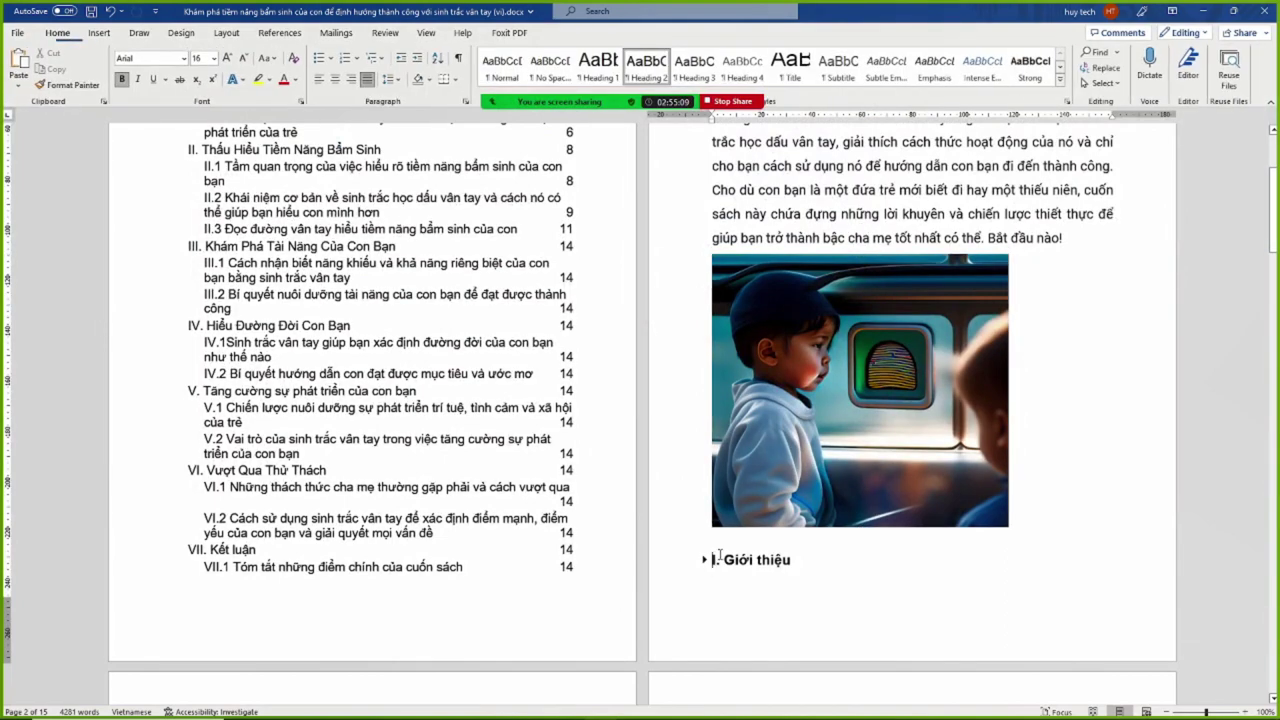
{"action": "scroll", "coordinate": [688, 504], "scroll_direction": "down", "scroll_amount": 1}
{"action": "left_click", "coordinate": [890, 338]}
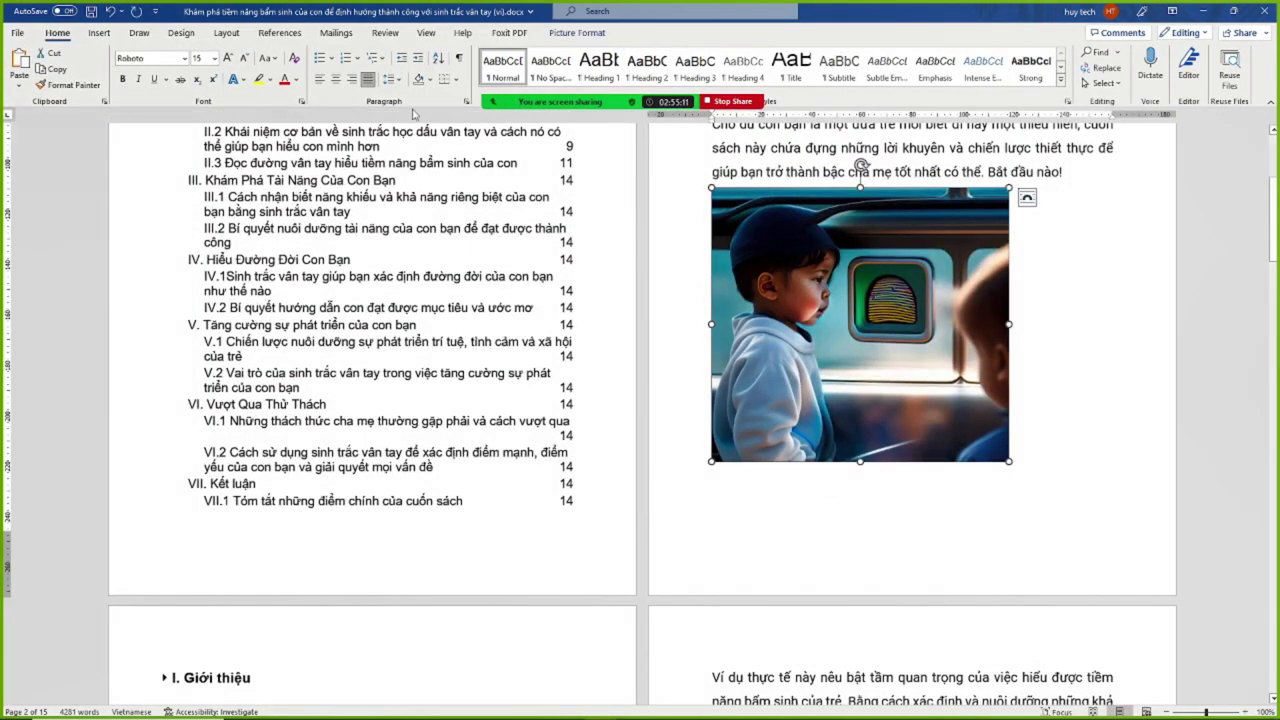
{"action": "key", "text": "ctrl+e"}
{"action": "left_click", "coordinate": [735, 360]}
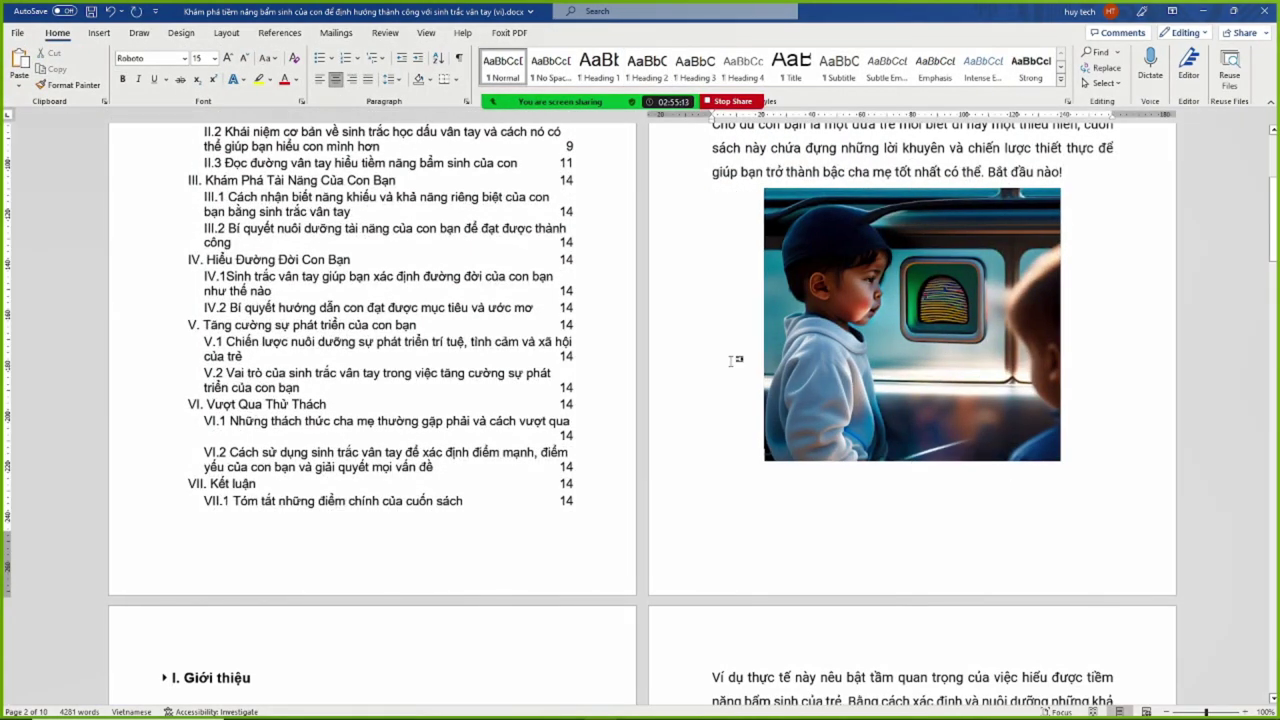
{"action": "scroll", "coordinate": [740, 410], "scroll_direction": "up", "scroll_amount": 5}
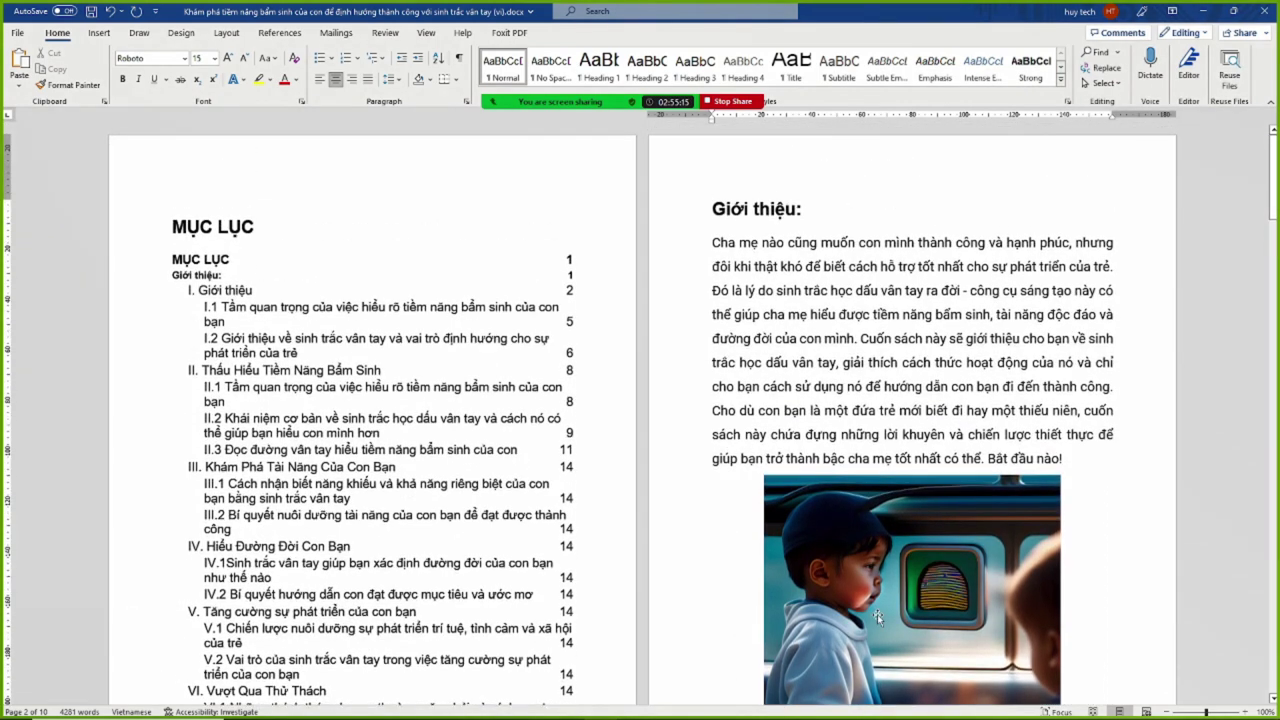
Move the picture onto its own line right after the Giới thiệu: heading and centre it
{"action": "left_click", "coordinate": [829, 208]}
{"action": "key", "text": "ctrl+z"}
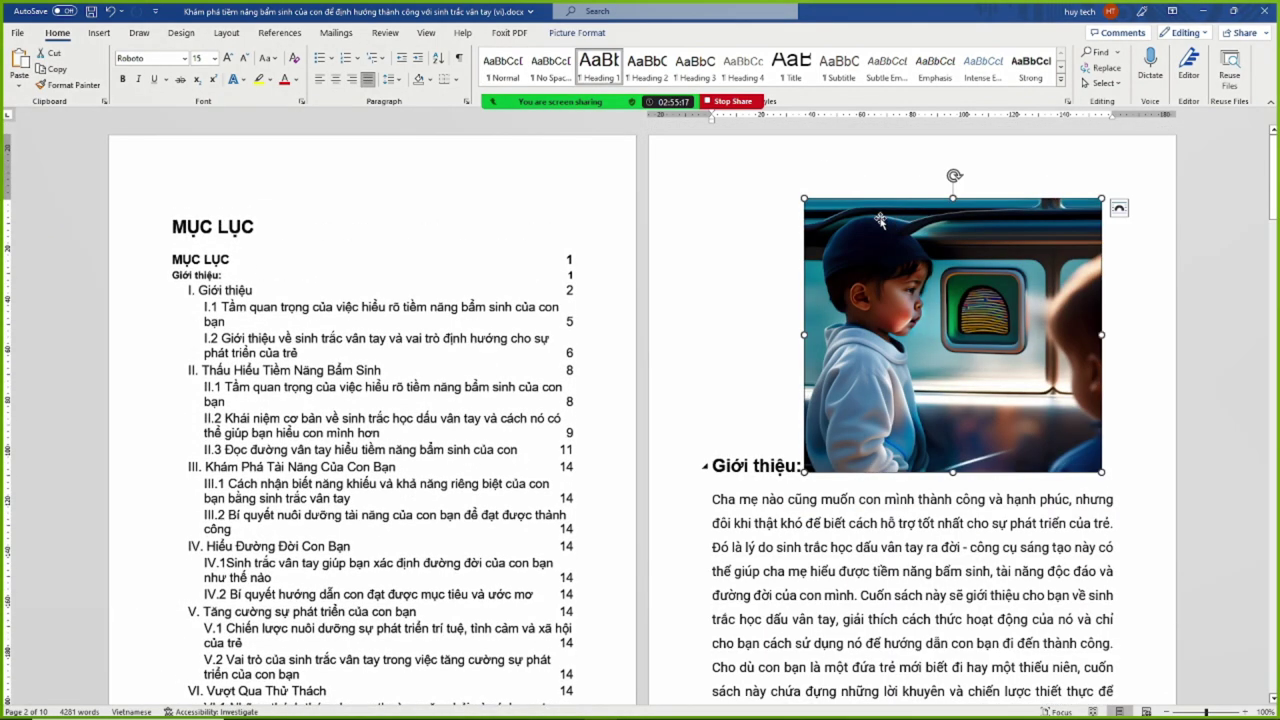
{"action": "left_click", "coordinate": [803, 466]}
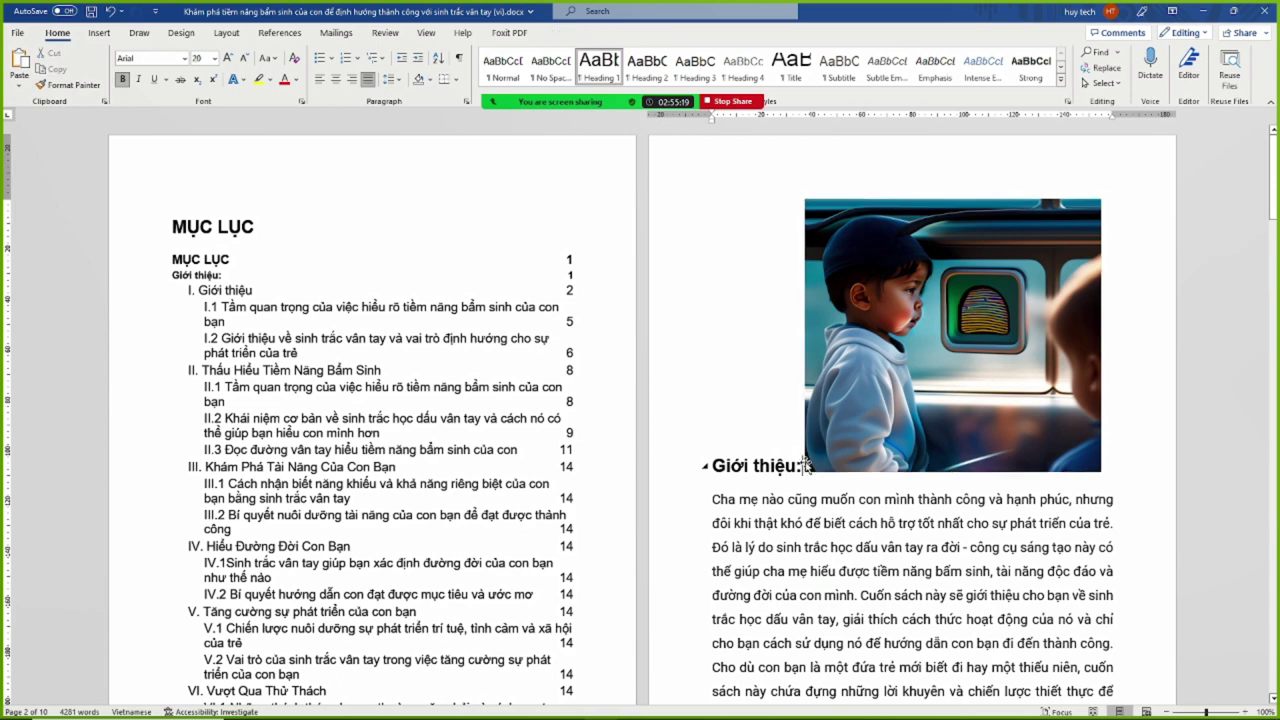
{"action": "key", "text": "Return"}
{"action": "left_click", "coordinate": [853, 404]}
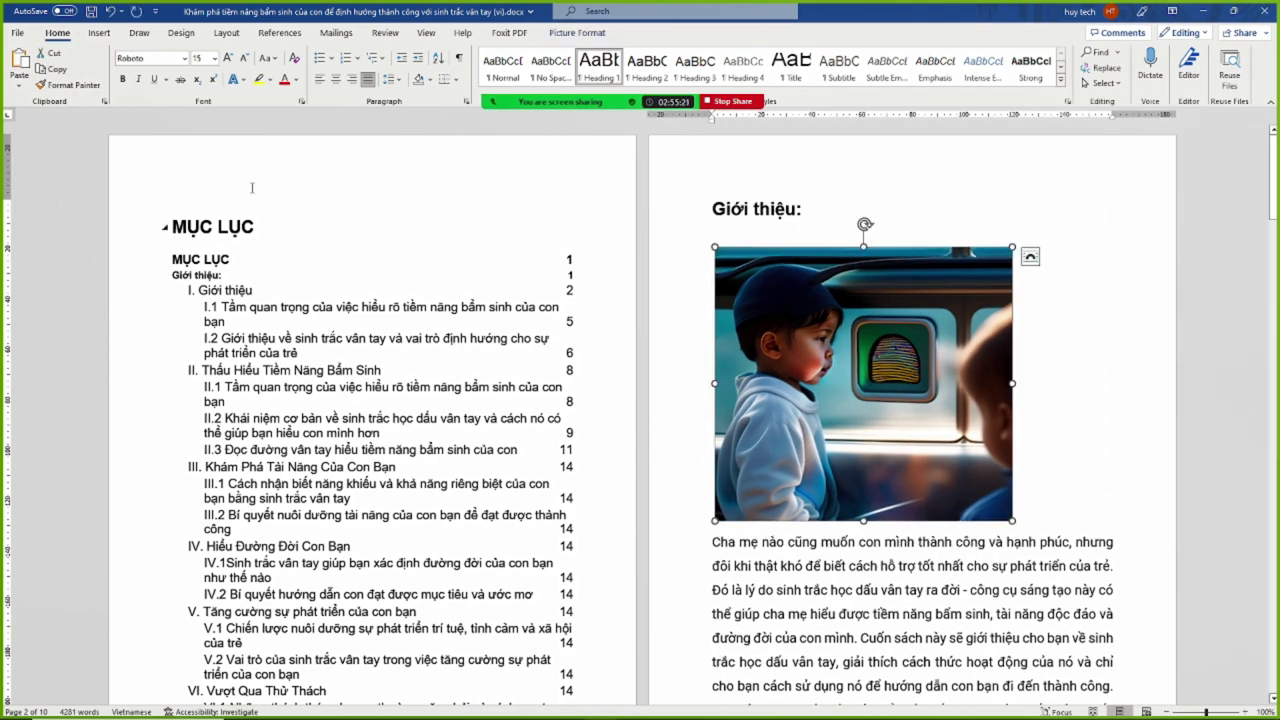
{"action": "key", "text": "ctrl+e"}
Check the centred picture between the heading and the introduction paragraph
{"action": "left_click", "coordinate": [689, 330]}
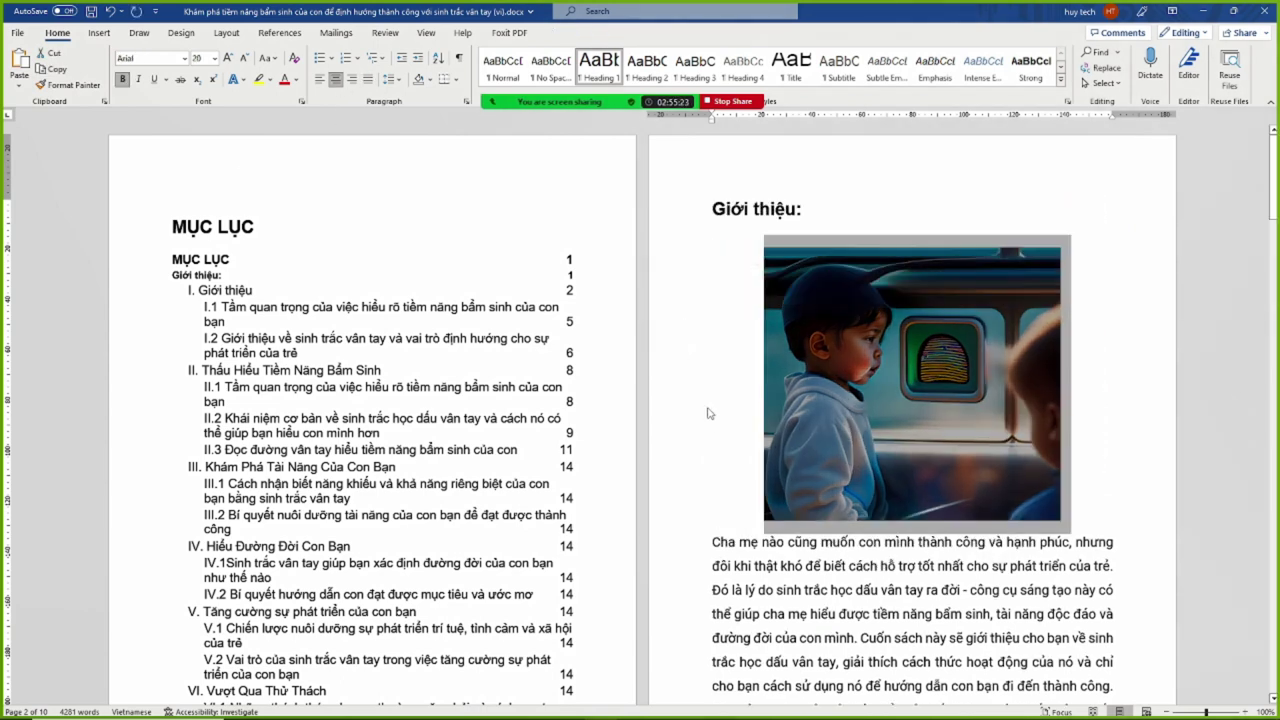
{"action": "scroll", "coordinate": [690, 342], "scroll_direction": "down", "scroll_amount": 4}
{"action": "left_click", "coordinate": [903, 647]}
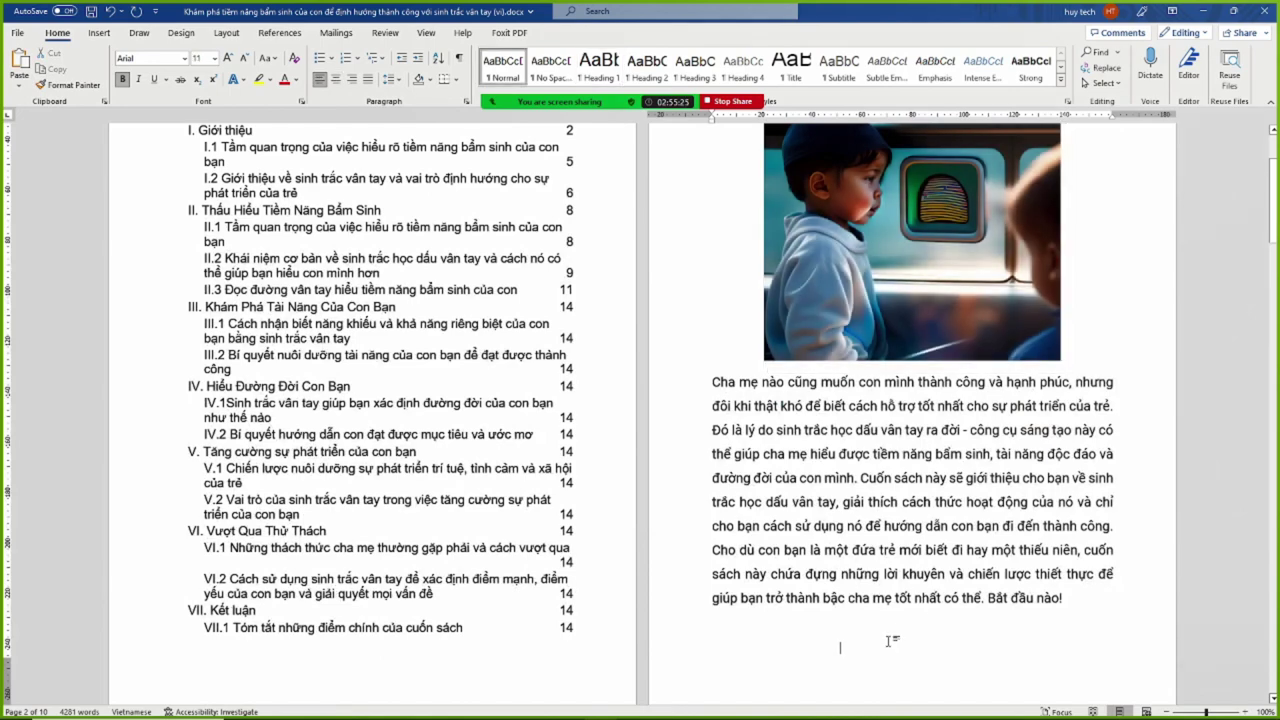
{"action": "scroll", "coordinate": [900, 640], "scroll_direction": "down", "scroll_amount": 5}
{"action": "scroll", "coordinate": [903, 612], "scroll_direction": "up", "scroll_amount": 4}
{"action": "scroll", "coordinate": [903, 612], "scroll_direction": "up", "scroll_amount": 6}
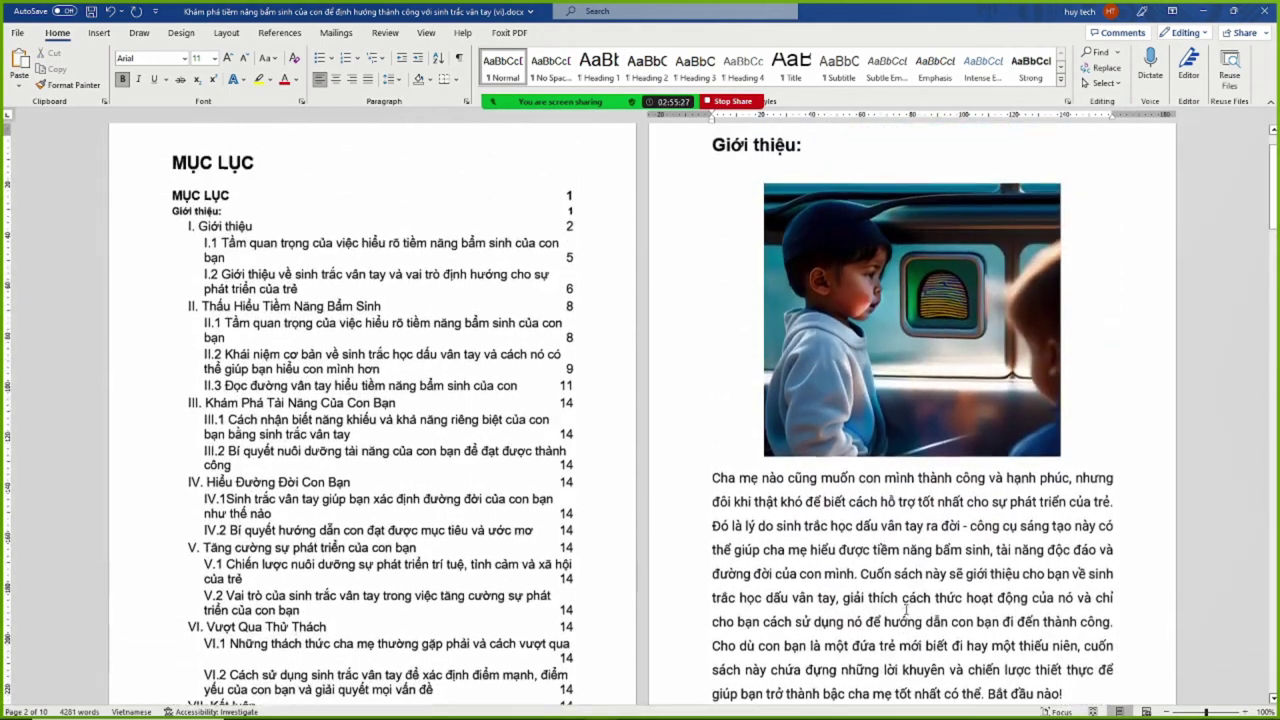
{"action": "scroll", "coordinate": [904, 614], "scroll_direction": "down", "scroll_amount": 7}
{"action": "scroll", "coordinate": [903, 614], "scroll_direction": "down", "scroll_amount": 5}
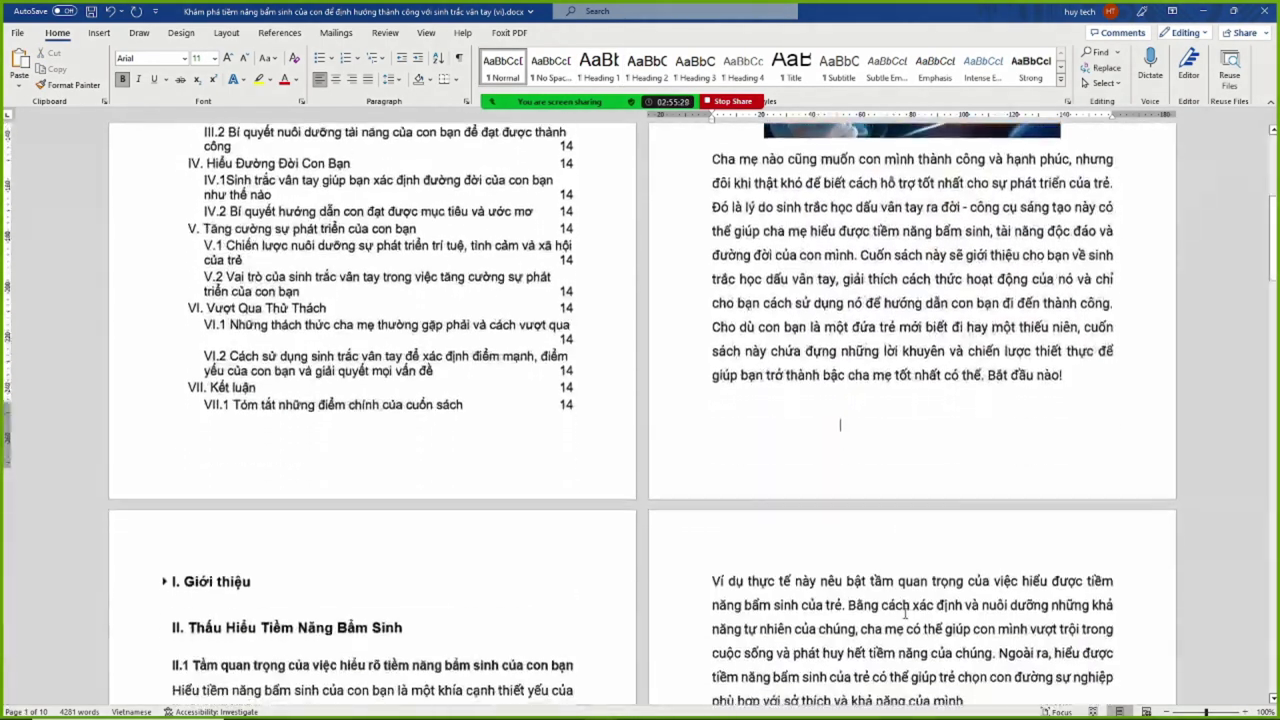
{"action": "scroll", "coordinate": [895, 606], "scroll_direction": "up", "scroll_amount": 8}
{"action": "scroll", "coordinate": [878, 571], "scroll_direction": "up", "scroll_amount": 1}
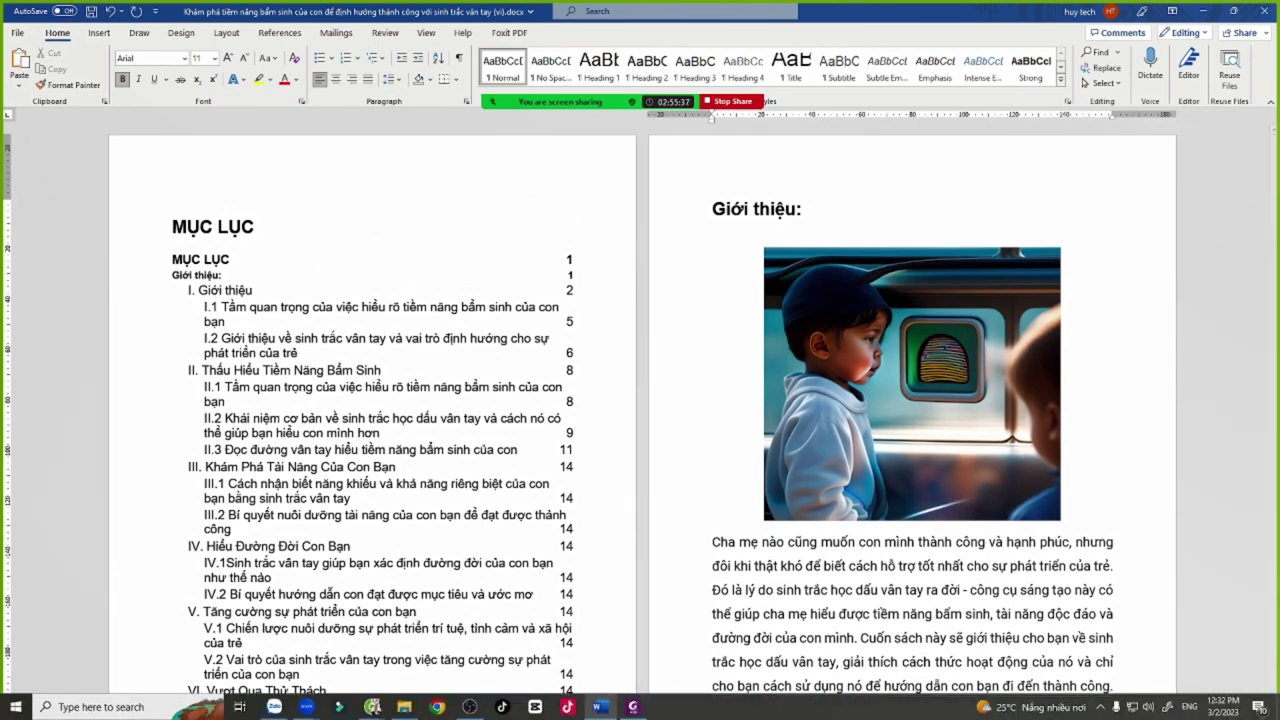
{"action": "left_click", "coordinate": [633, 707]}
{"action": "scroll", "coordinate": [646, 262], "scroll_direction": "up", "scroll_amount": 4}
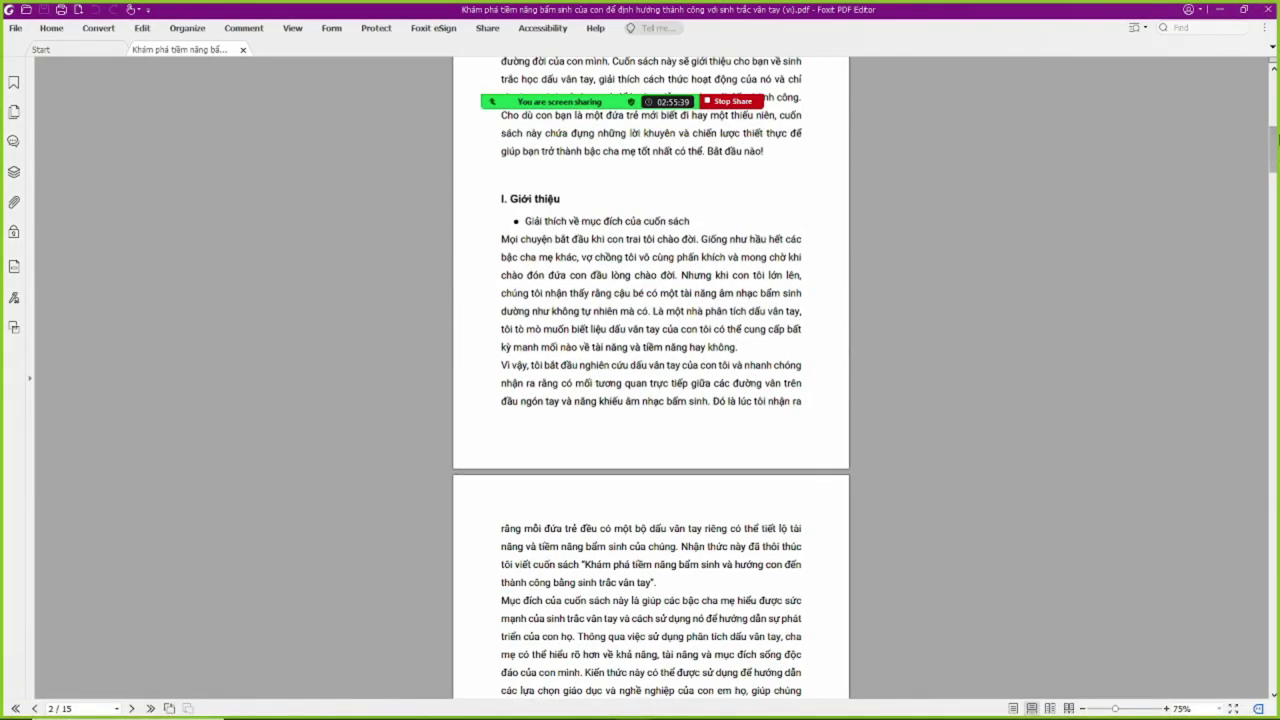
{"action": "scroll", "coordinate": [556, 190], "scroll_direction": "up", "scroll_amount": 5}
{"action": "scroll", "coordinate": [597, 233], "scroll_direction": "down", "scroll_amount": 6}
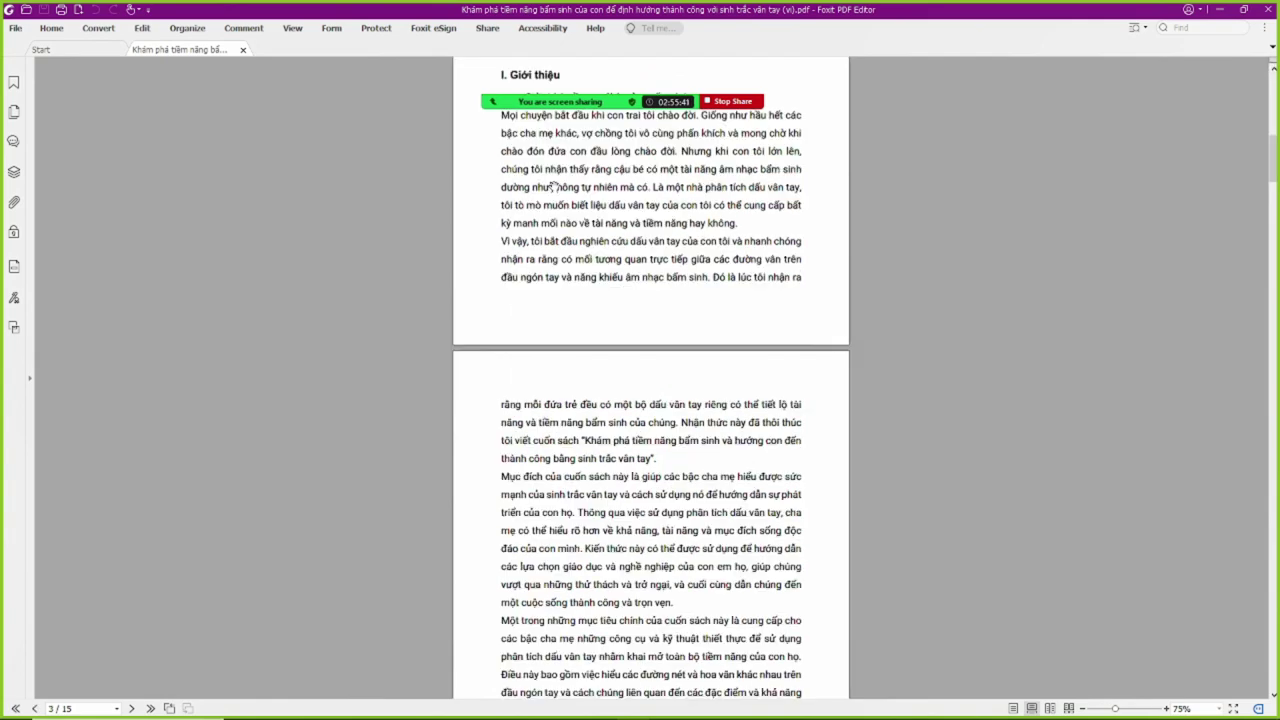
{"action": "scroll", "coordinate": [597, 232], "scroll_direction": "up", "scroll_amount": 5}
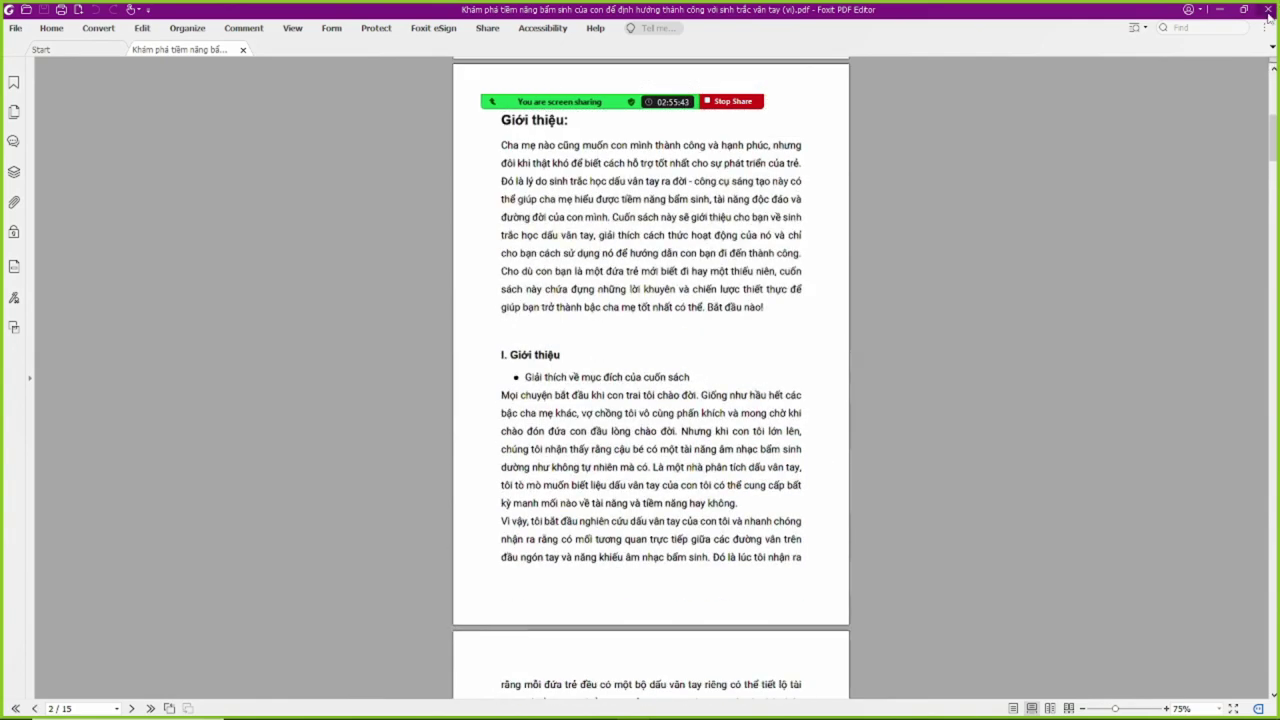
{"action": "key", "text": "alt+Tab"}
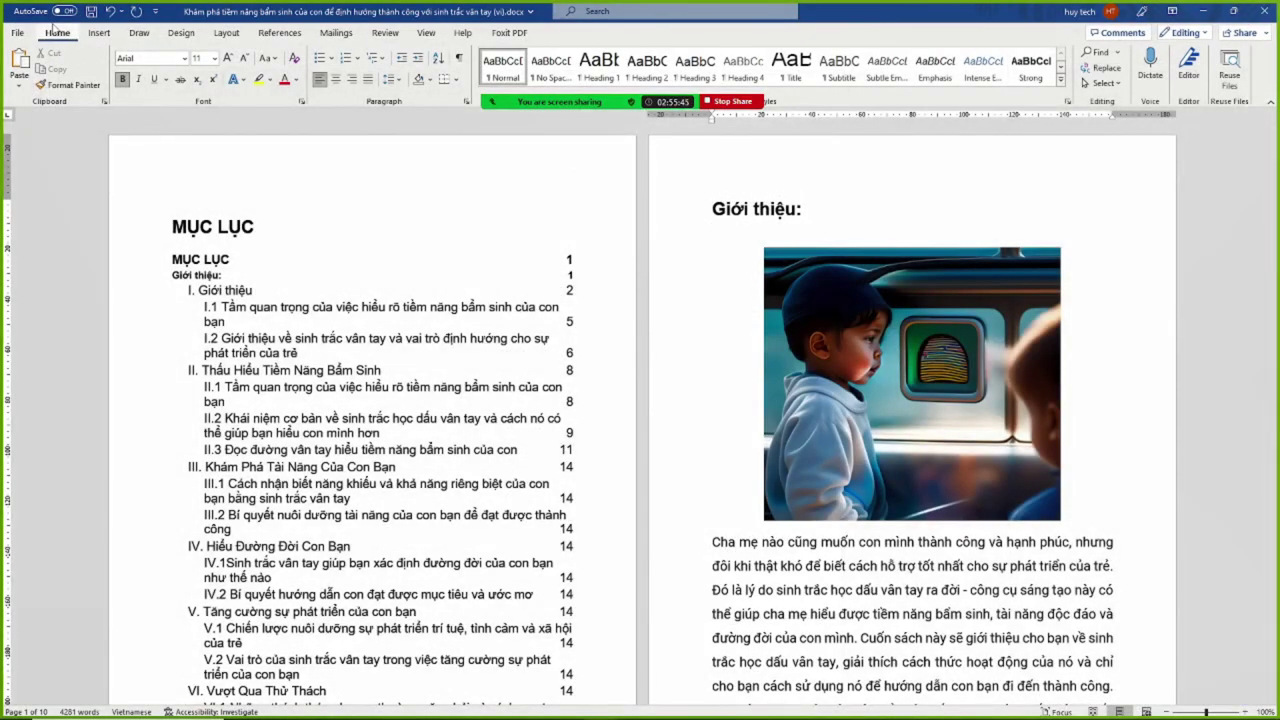
Re-save the ebook as PDF (*.pdf), overwriting the earlier PDF in Sinh trắc vân tay
{"action": "left_click", "coordinate": [19, 34]}
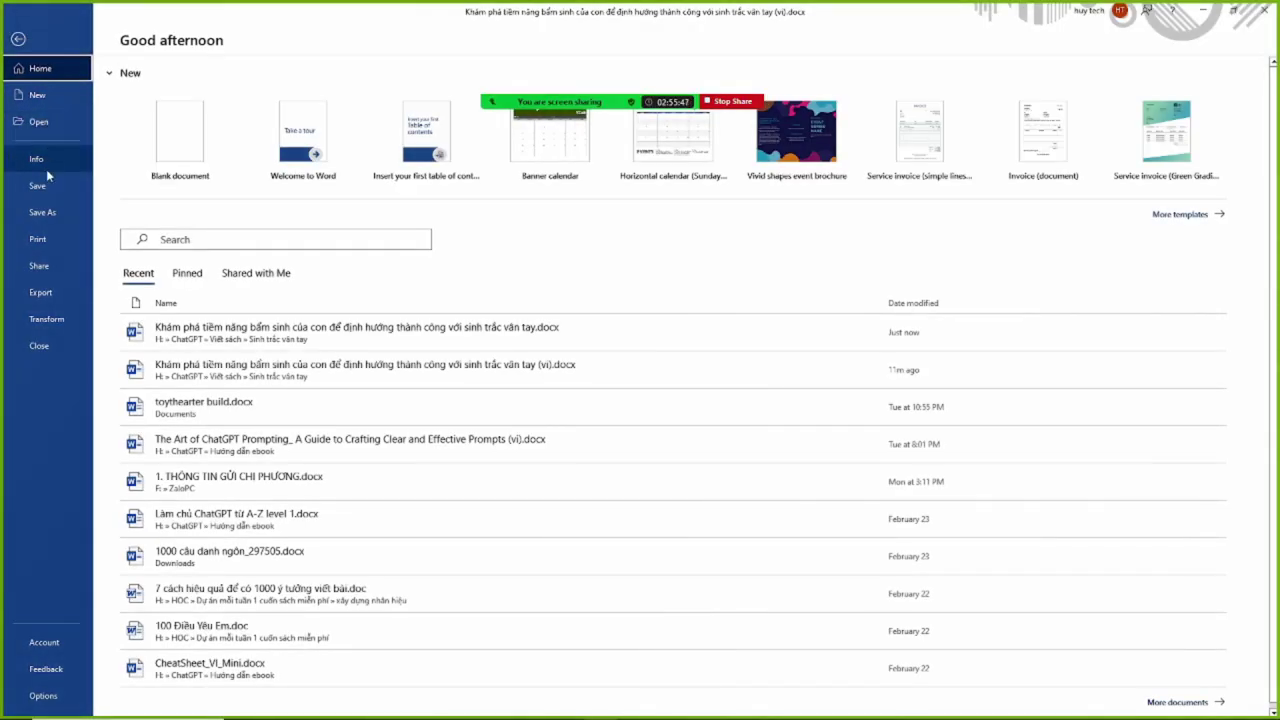
{"action": "left_click", "coordinate": [42, 212]}
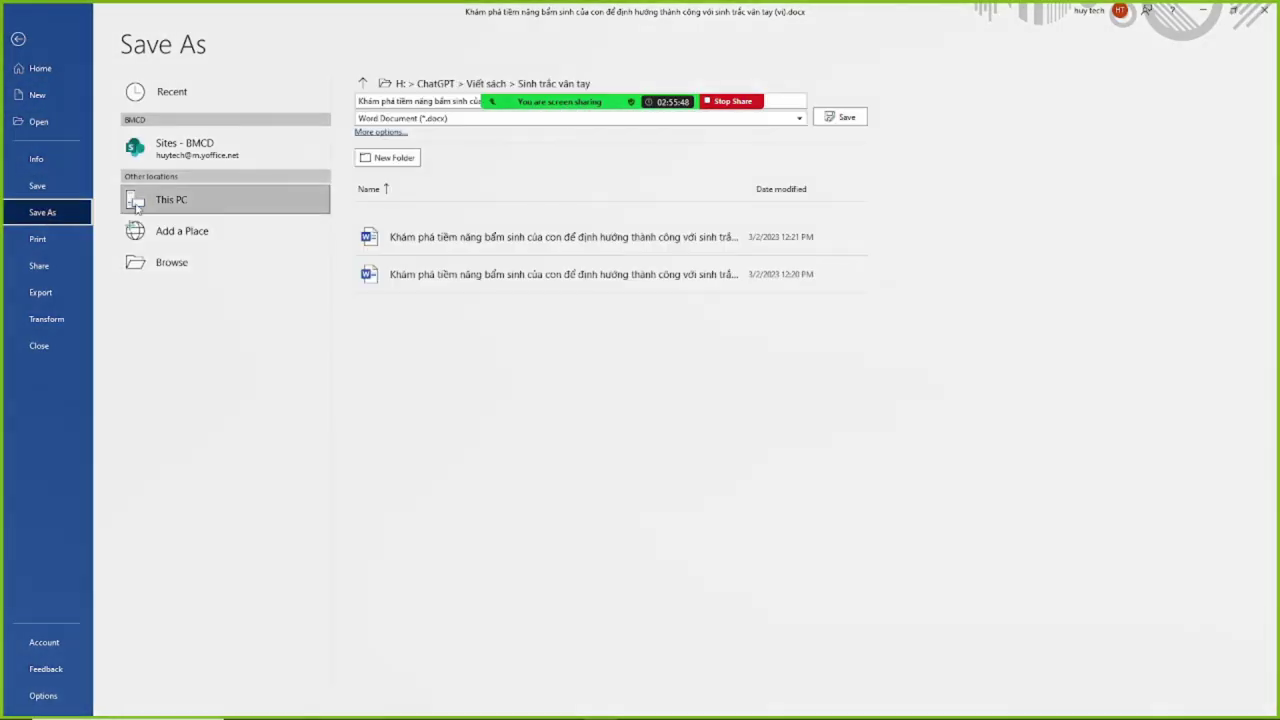
{"action": "left_click", "coordinate": [662, 119]}
{"action": "left_click", "coordinate": [580, 211]}
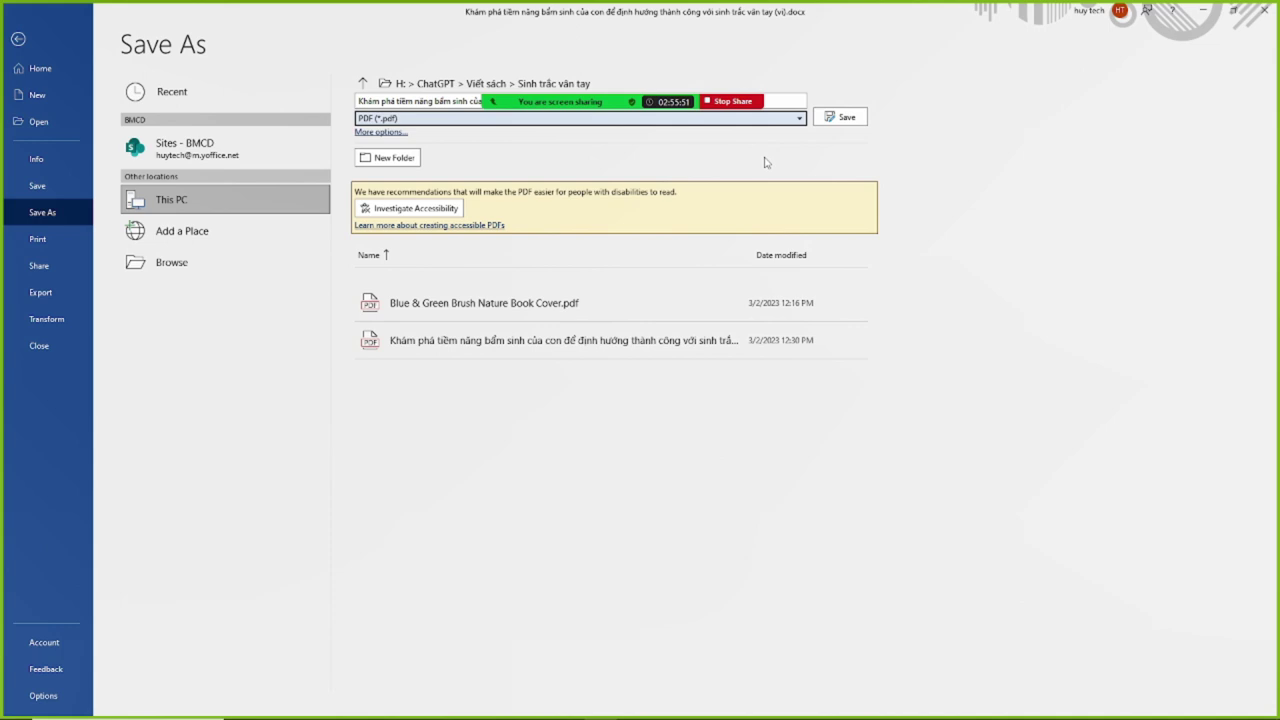
{"action": "left_click", "coordinate": [845, 118]}
{"action": "left_click", "coordinate": [620, 405]}
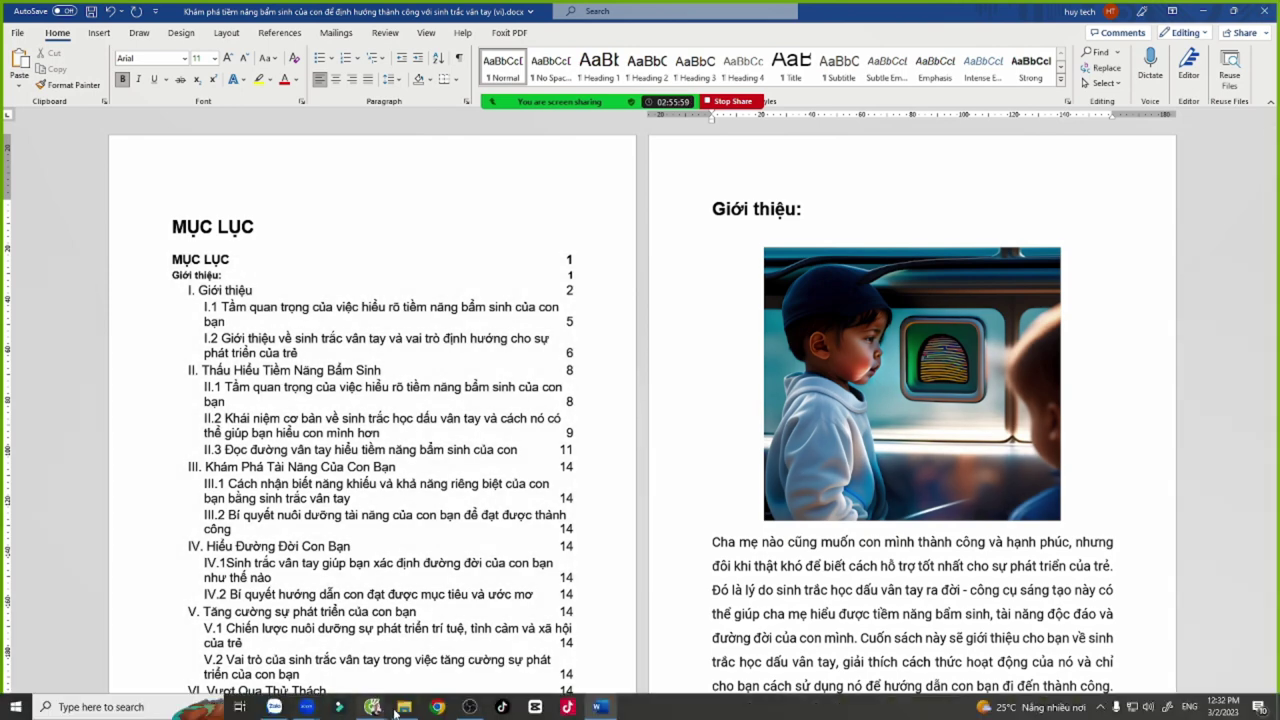
Open the newly exported ebook PDF in Foxit and show its recent documents list
{"action": "left_click", "coordinate": [404, 707]}
{"action": "left_click", "coordinate": [812, 158]}
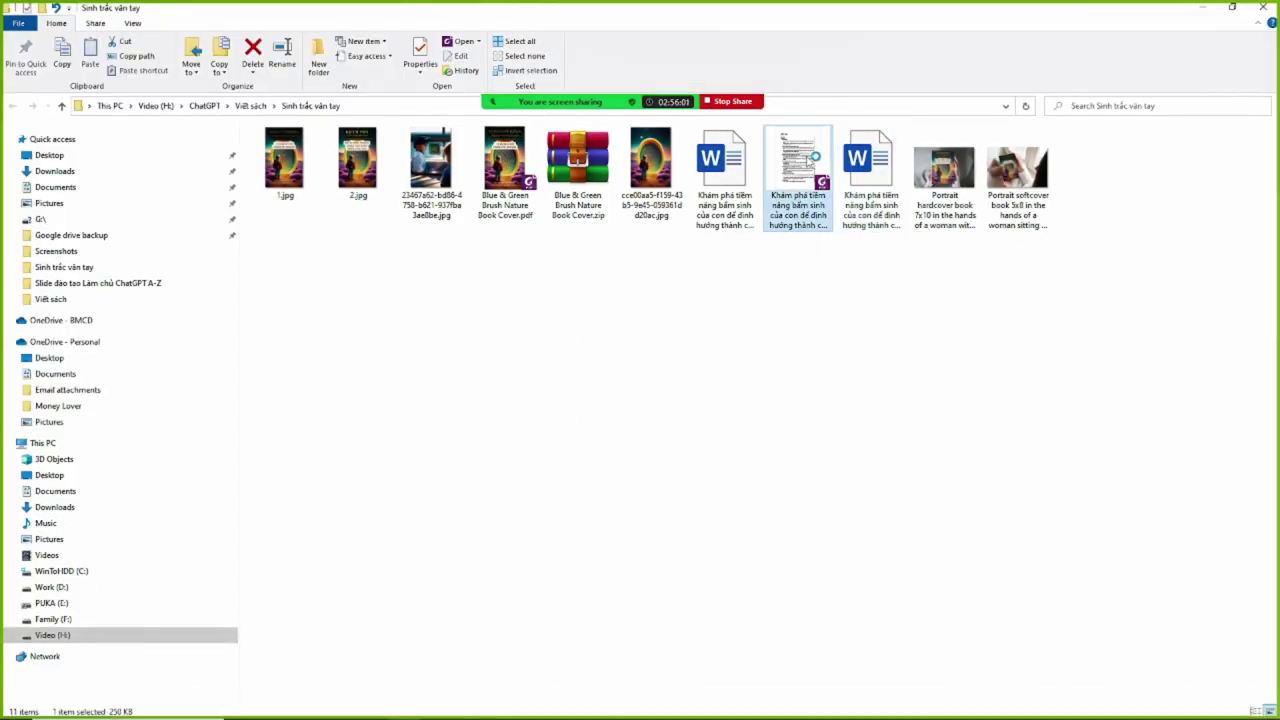
{"action": "double_click", "coordinate": [810, 170]}
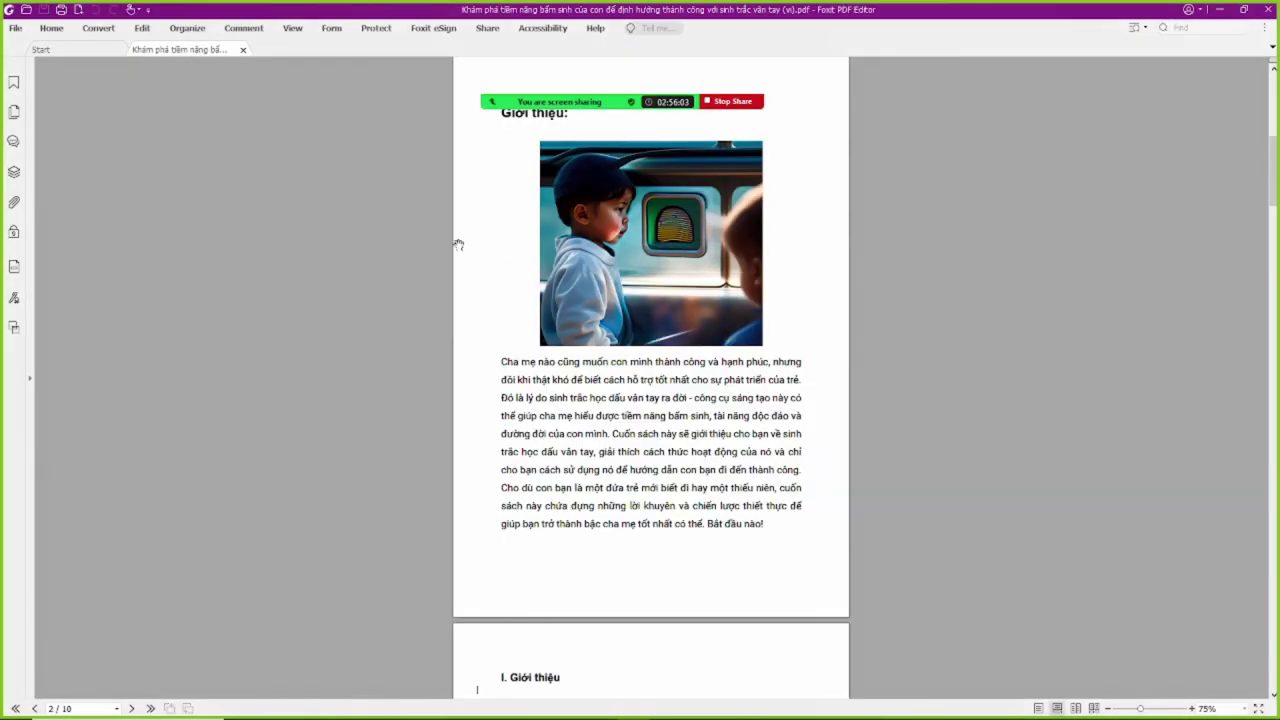
{"action": "scroll", "coordinate": [634, 279], "scroll_direction": "up", "scroll_amount": 8}
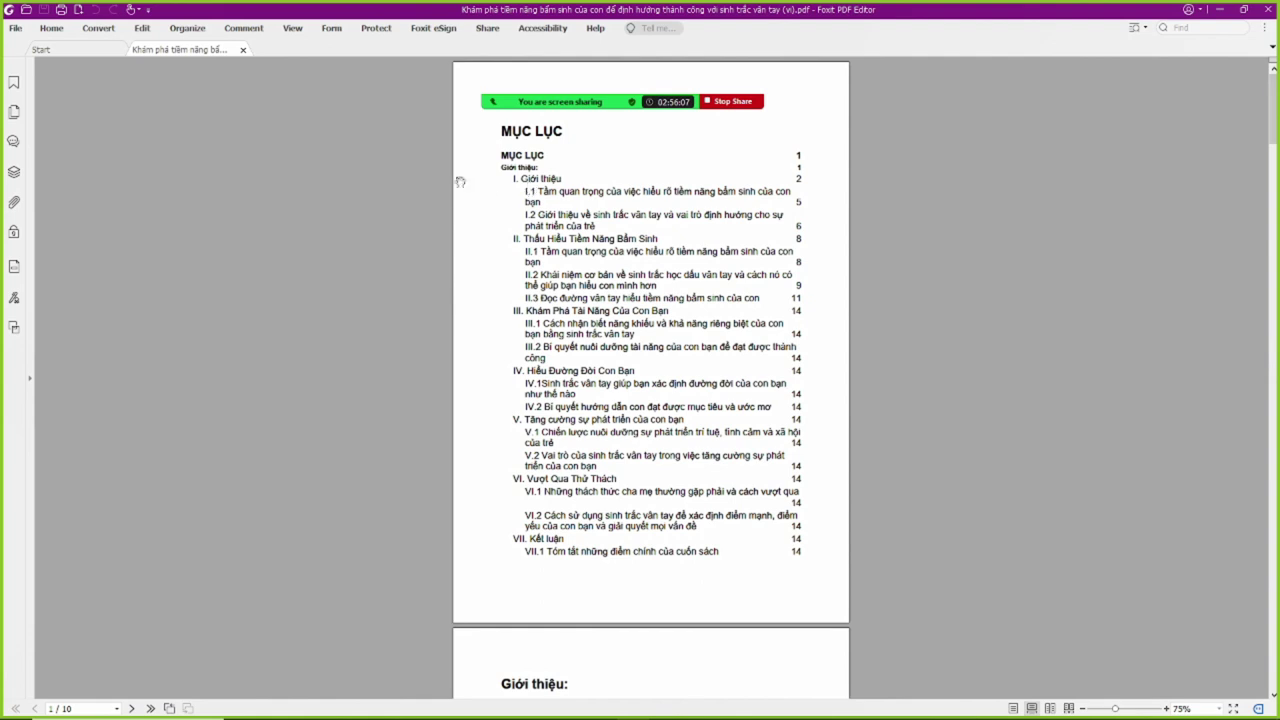
{"action": "left_click", "coordinate": [16, 28]}
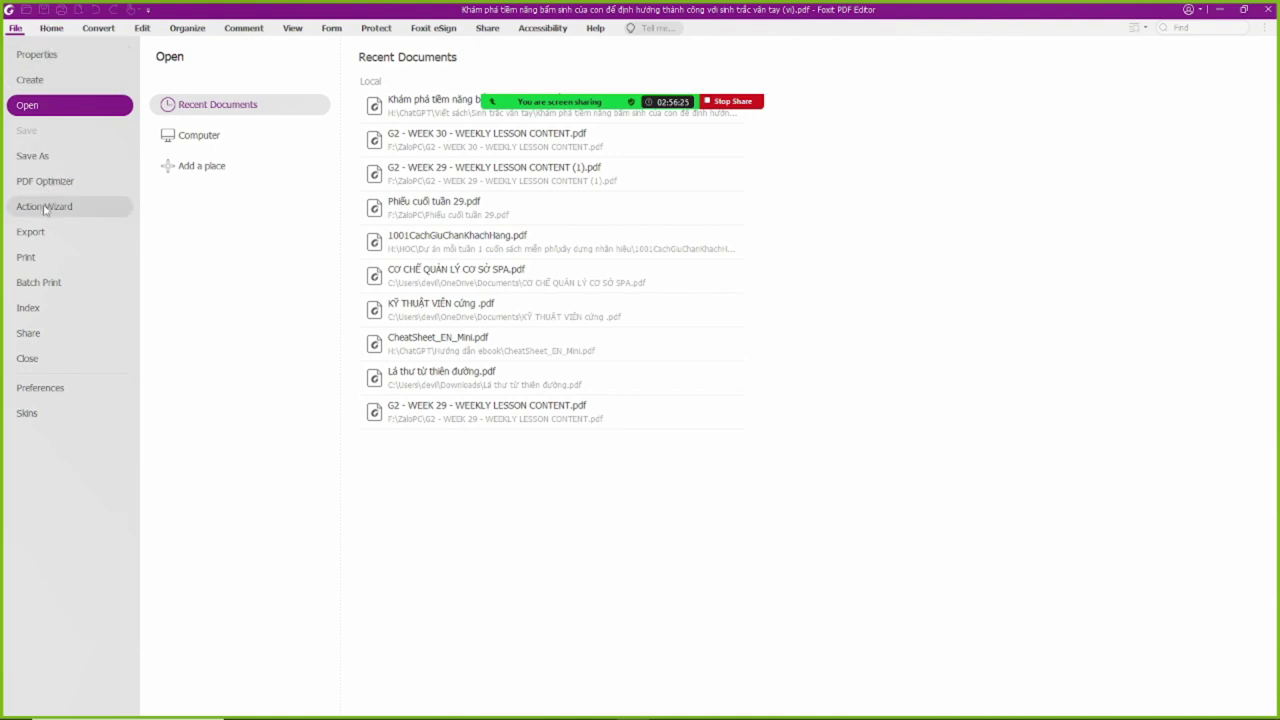
Start a new Combine Files job from Foxit's Create options
{"action": "left_click", "coordinate": [52, 83]}
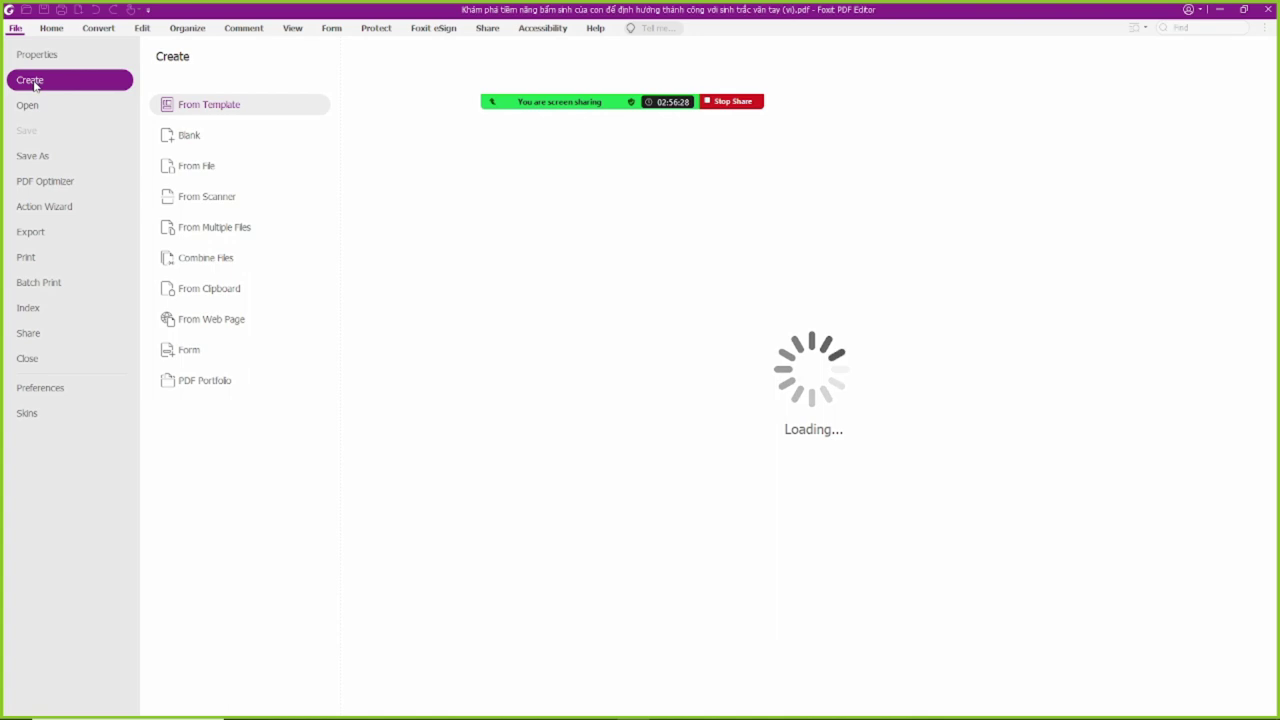
{"action": "left_click", "coordinate": [220, 100]}
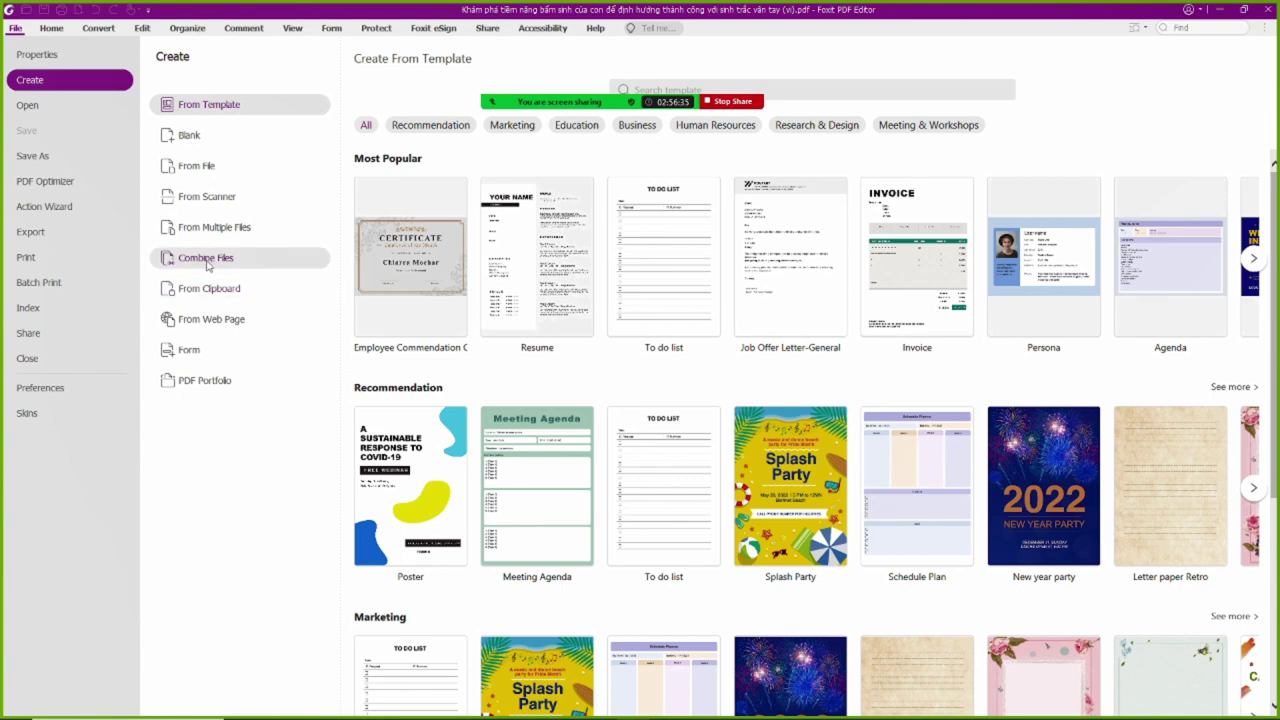
{"action": "left_click", "coordinate": [207, 260]}
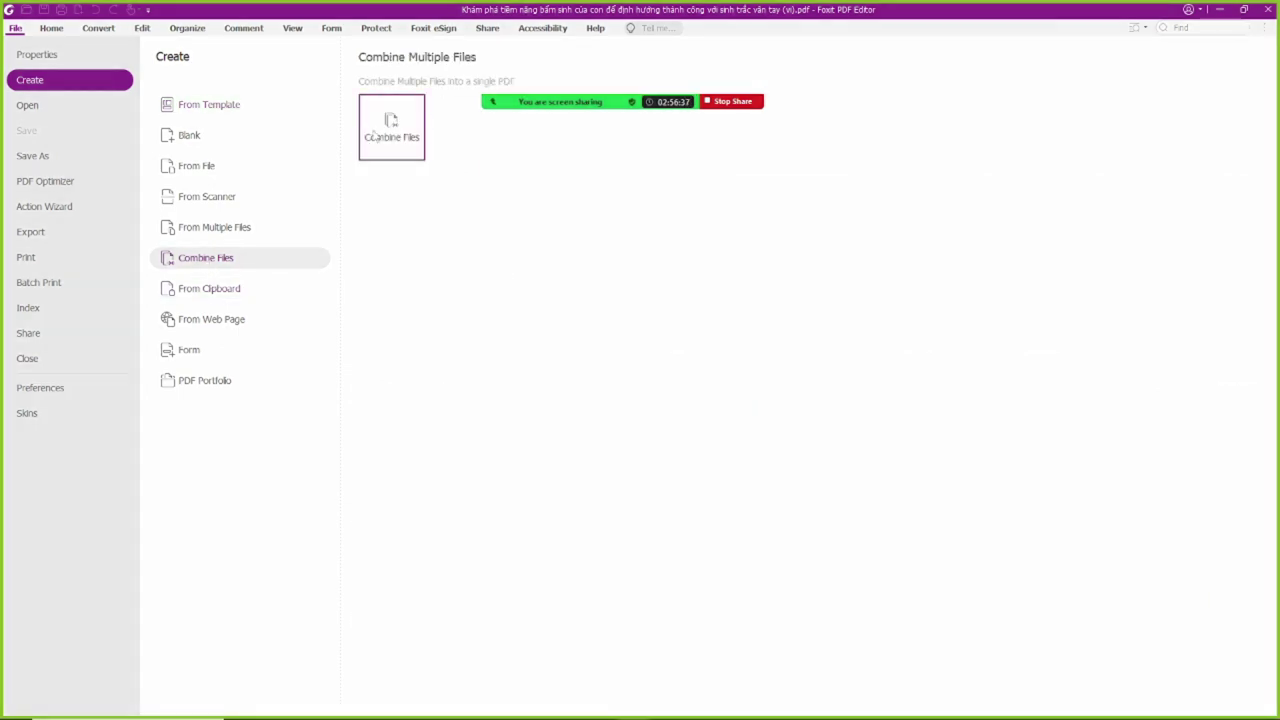
{"action": "left_click", "coordinate": [372, 136]}
{"action": "left_click", "coordinate": [651, 446]}
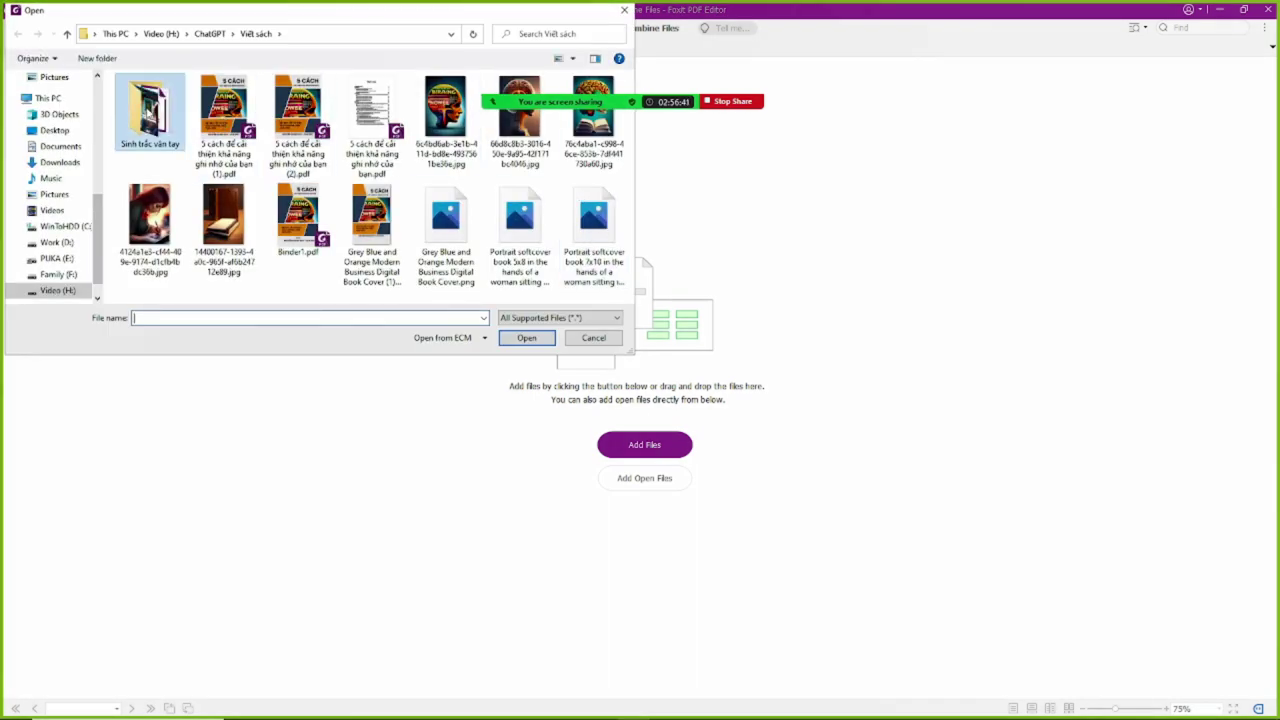
Add the cover image 2.jpg and the ebook PDF from the Sinh trắc vân tay folder
{"action": "double_click", "coordinate": [149, 112]}
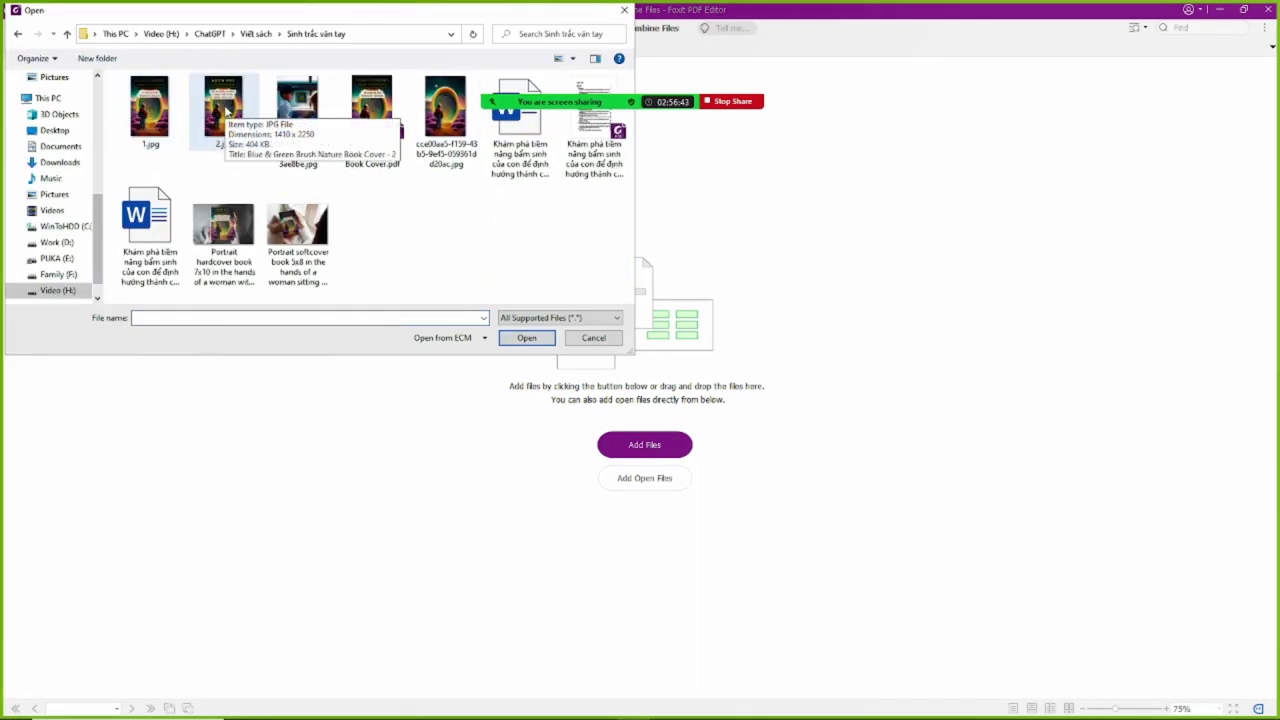
{"action": "scroll", "coordinate": [226, 112], "scroll_direction": "up", "scroll_amount": 3, "text": "ctrl"}
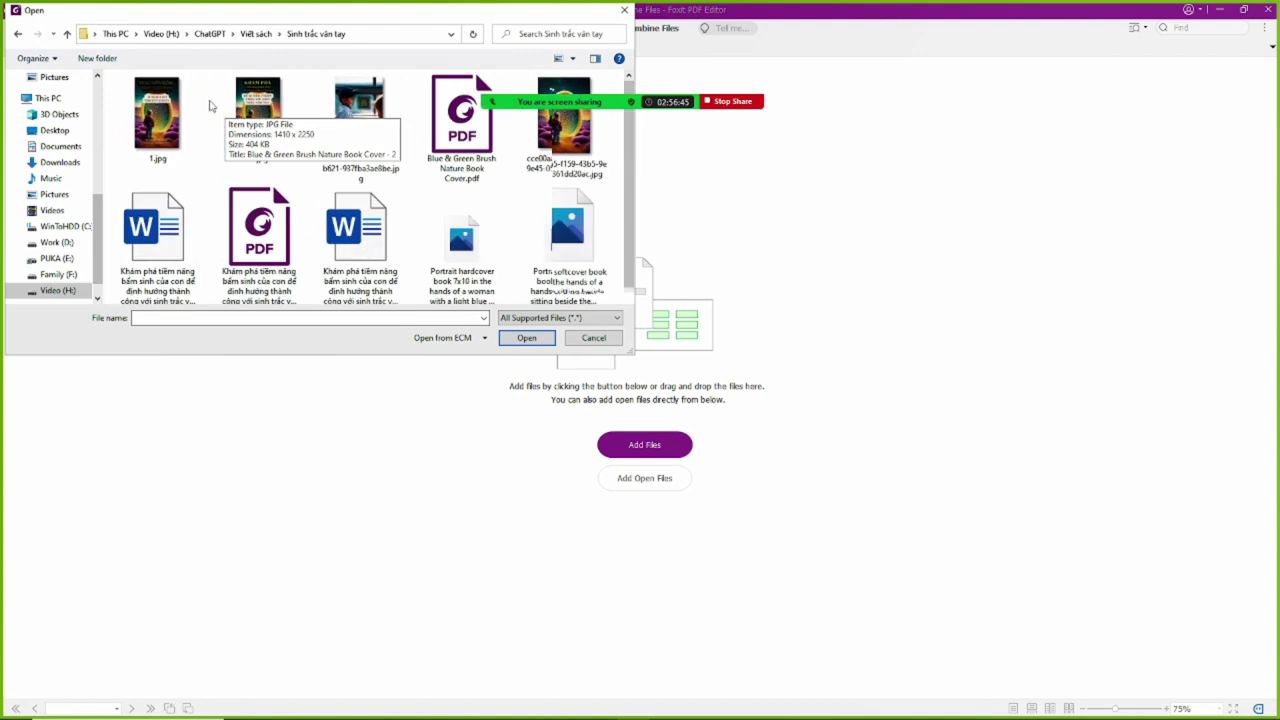
{"action": "left_click", "coordinate": [370, 120]}
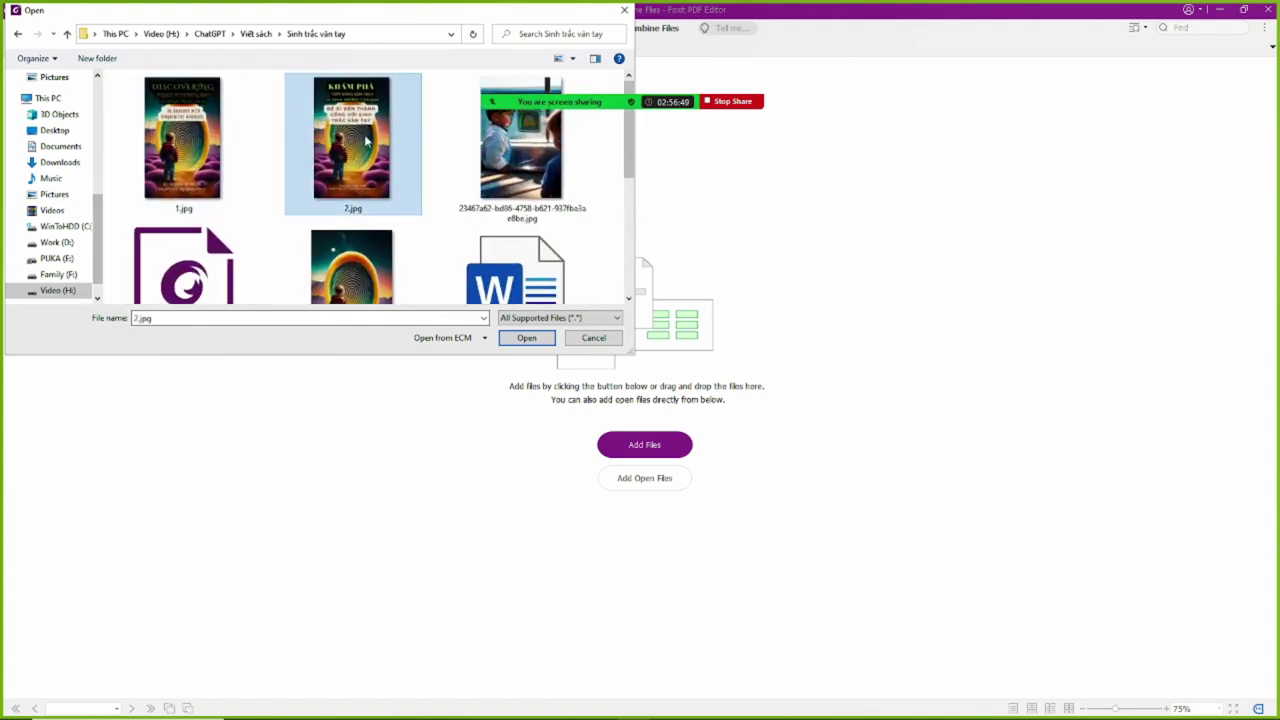
{"action": "scroll", "coordinate": [360, 145], "scroll_direction": "down", "scroll_amount": 3}
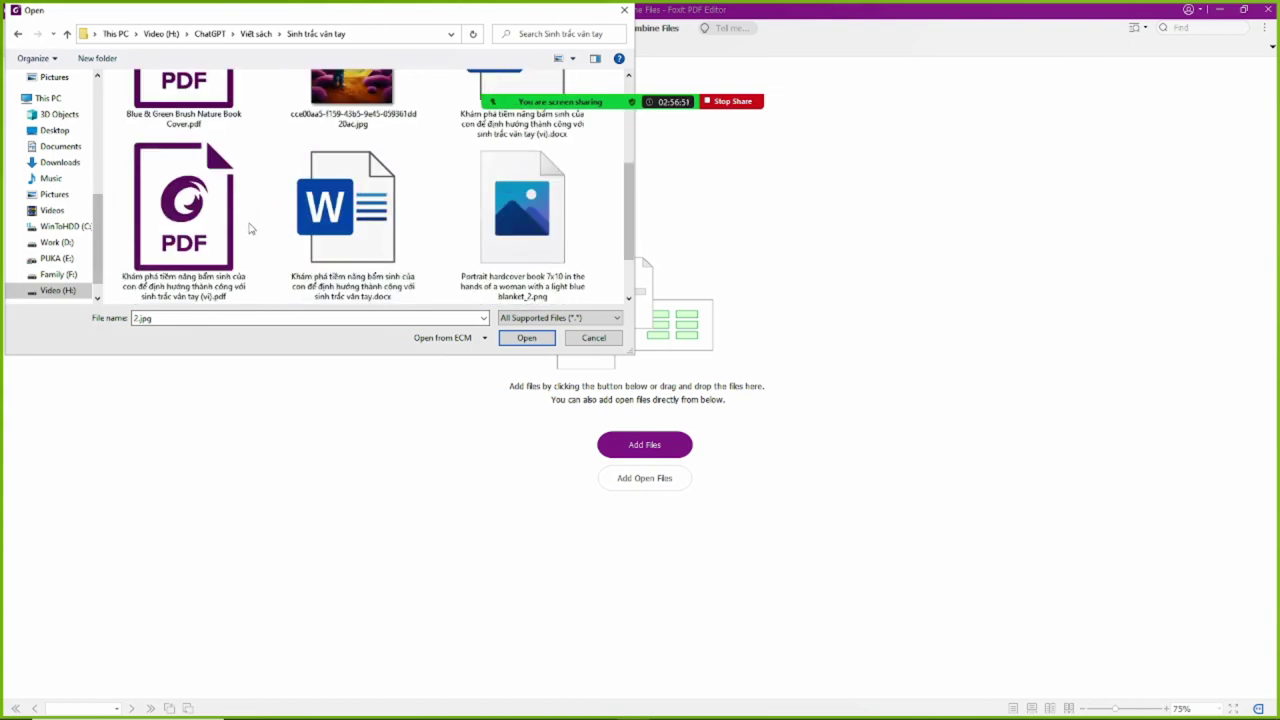
{"action": "left_click", "coordinate": [183, 217]}
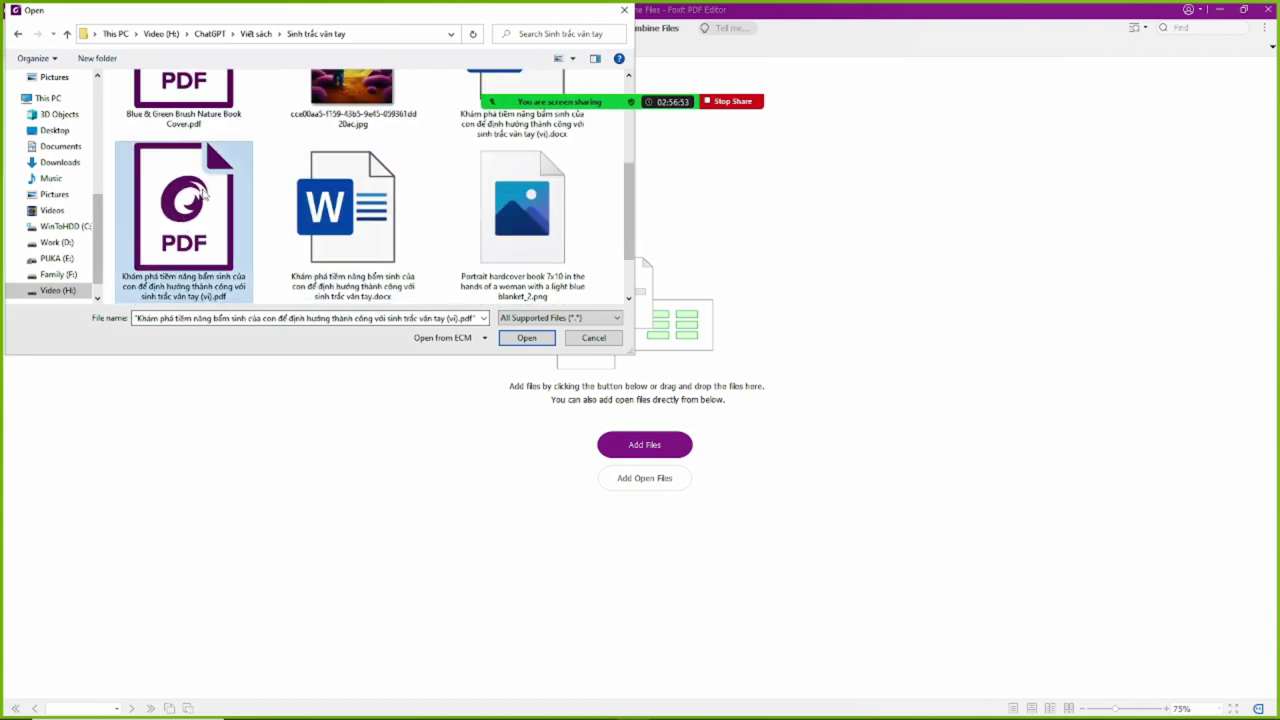
{"action": "left_click", "coordinate": [526, 337]}
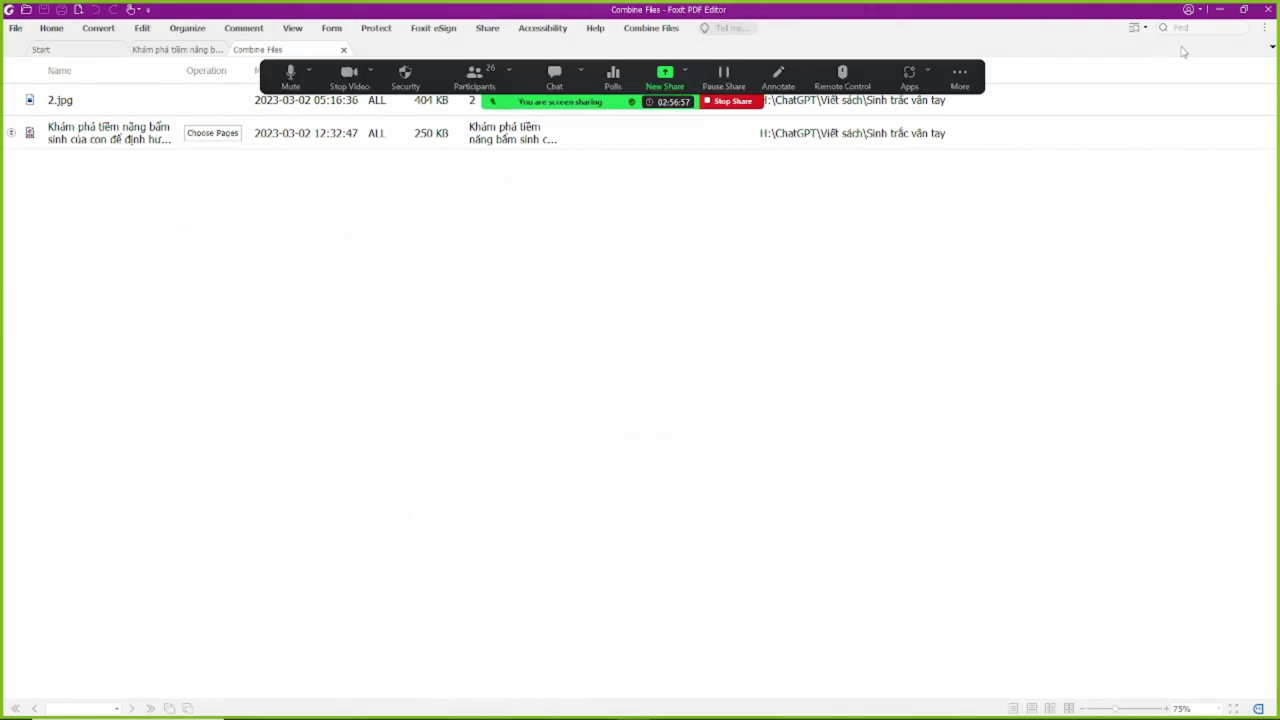
Sort the combine list by name, putting the ebook PDF above 2.jpg, and view its pages 1-10
{"action": "left_click_drag", "start_coordinate": [371, 165], "coordinate": [297, 108]}
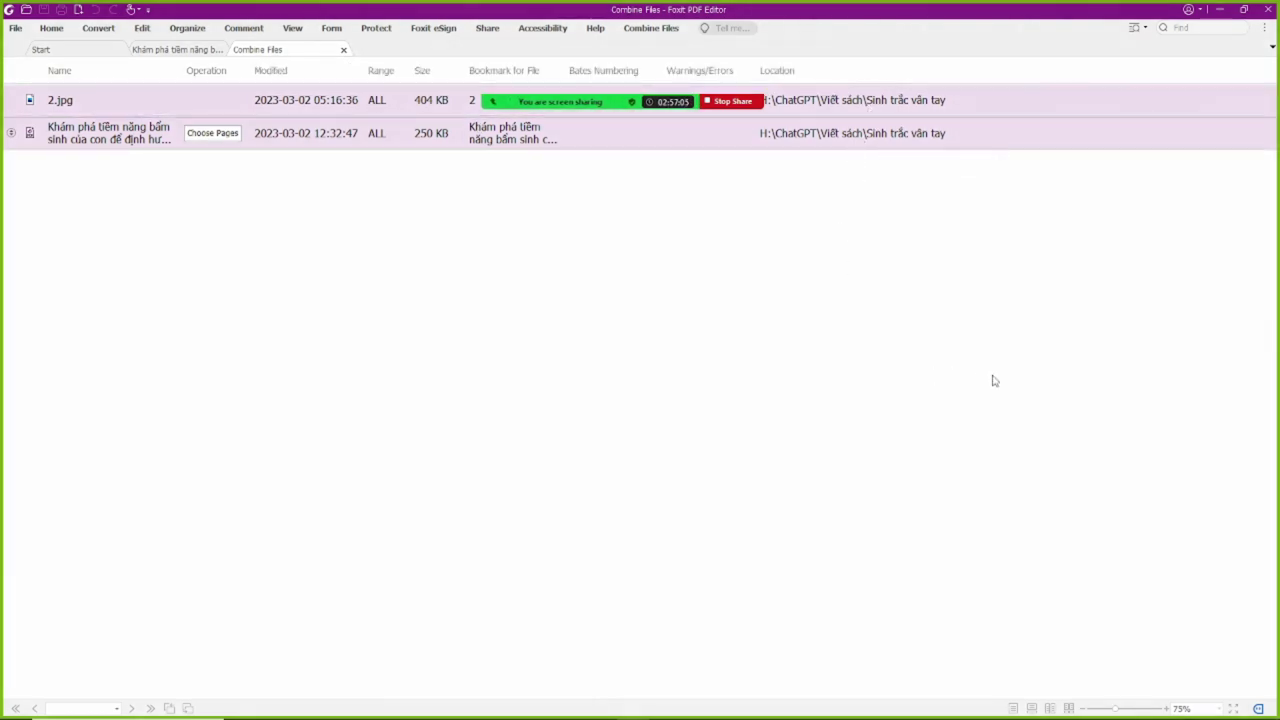
{"action": "left_click", "coordinate": [1257, 709]}
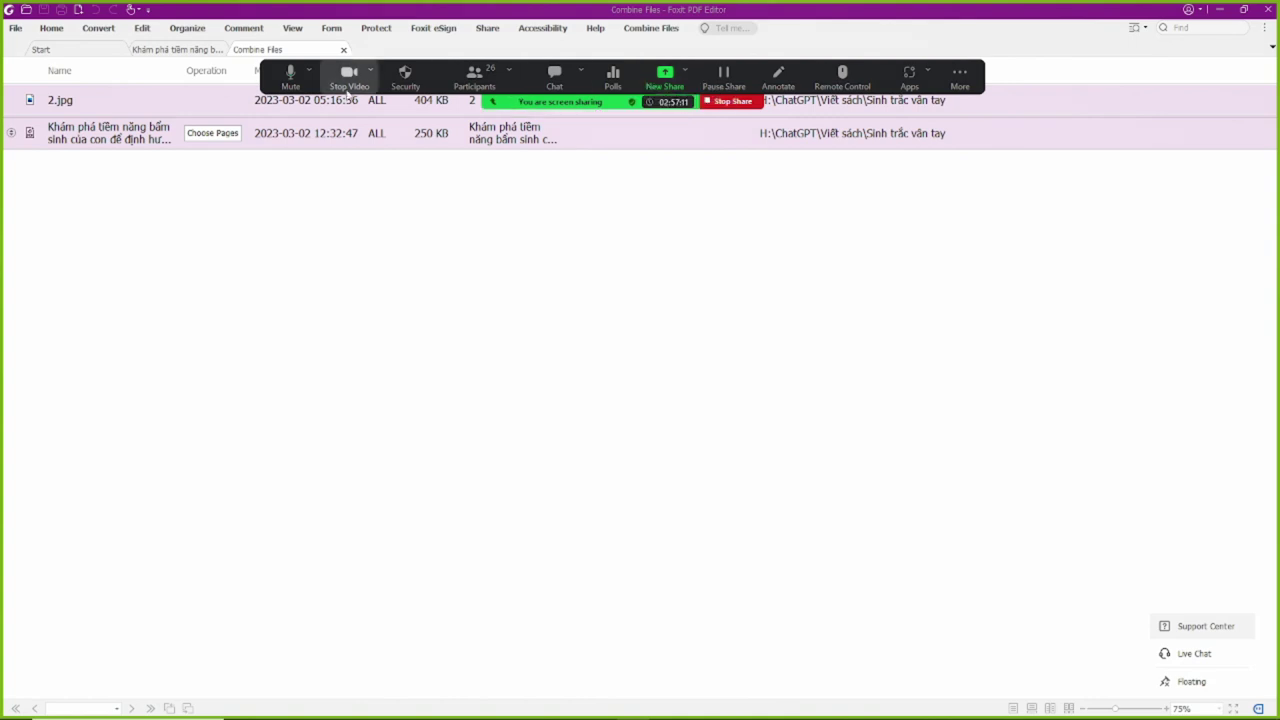
{"action": "left_click", "coordinate": [84, 70]}
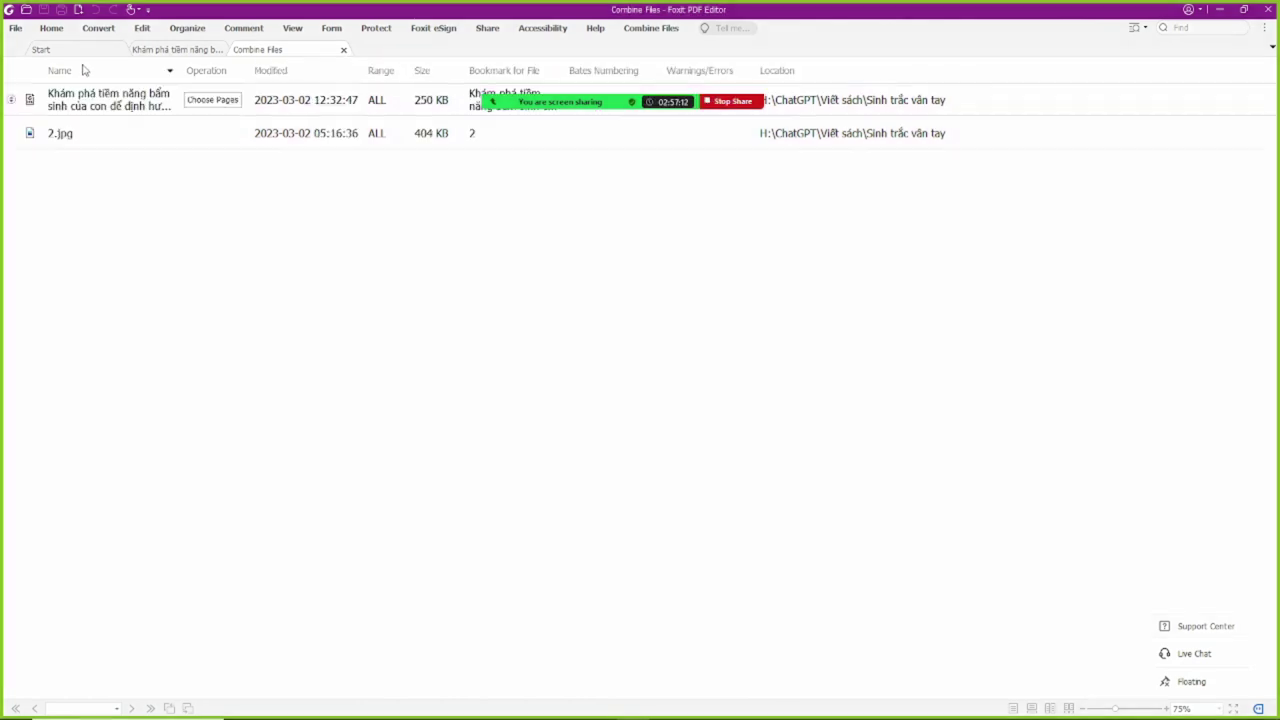
{"action": "left_click", "coordinate": [209, 132]}
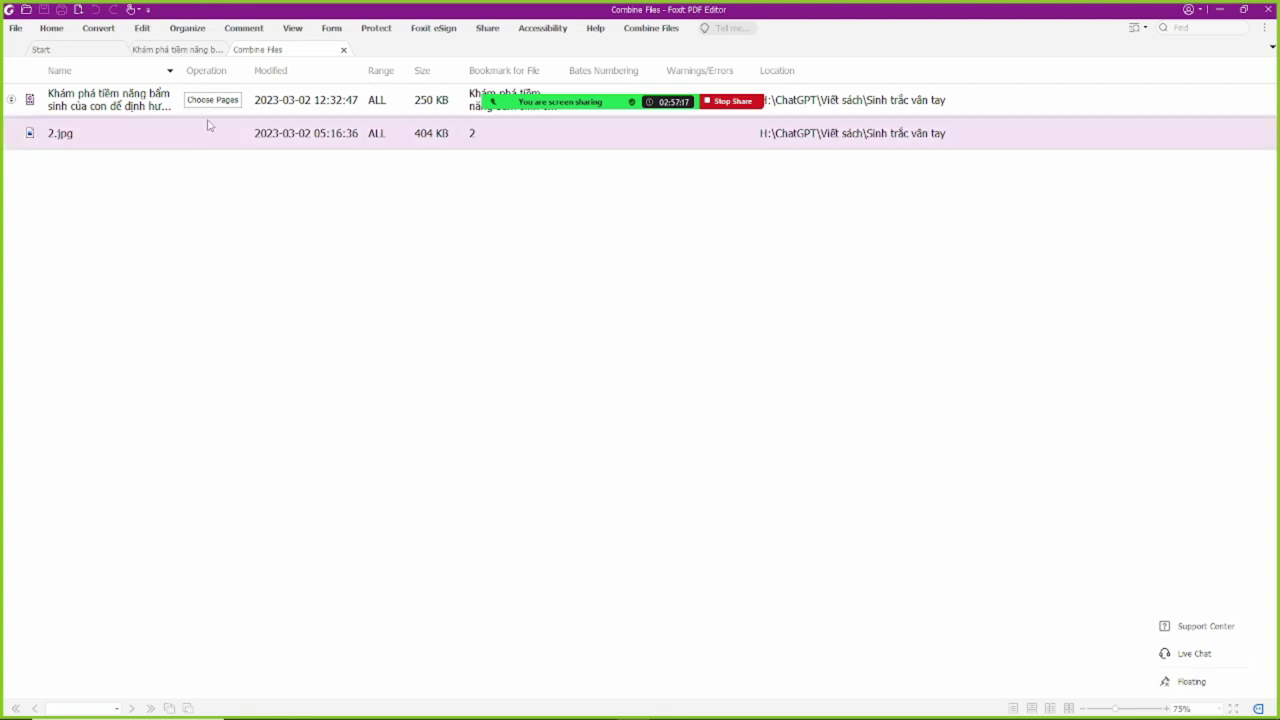
{"action": "left_click", "coordinate": [212, 100]}
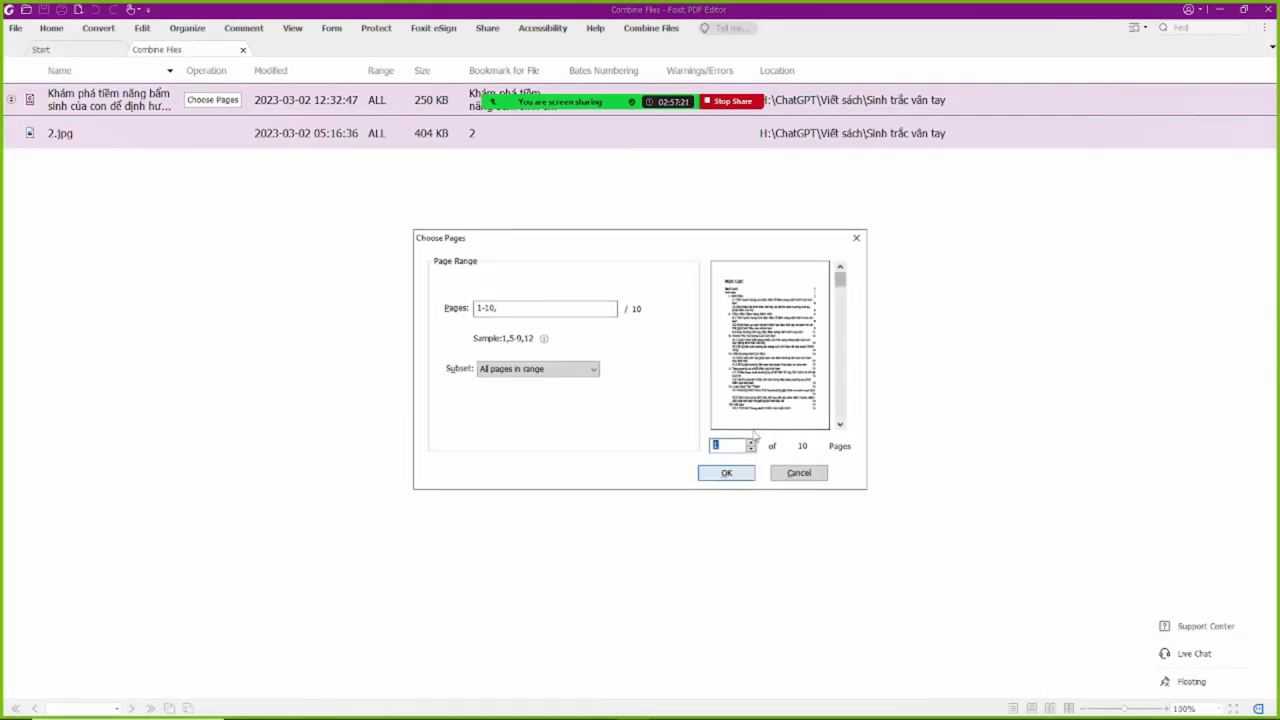
Move the ebook PDF below the 2.jpg cover in the combine list
{"action": "left_click_drag", "start_coordinate": [840, 280], "coordinate": [845, 225]}
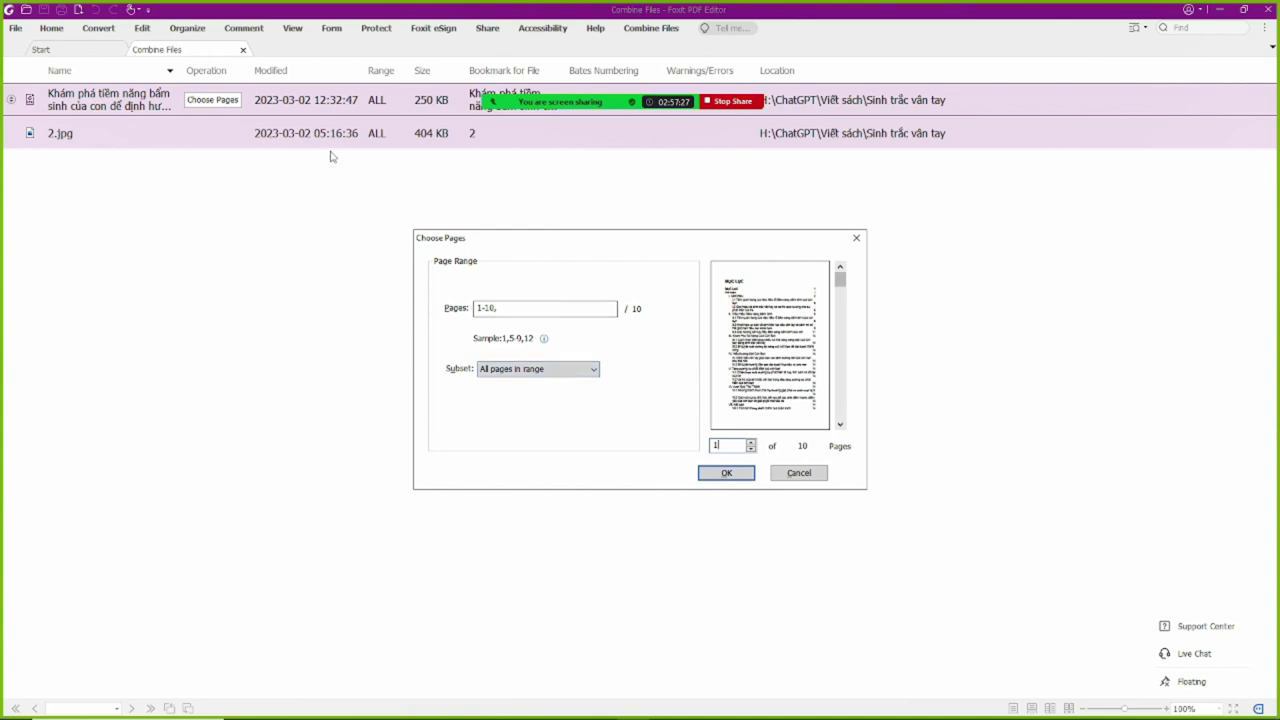
{"action": "left_click", "coordinate": [809, 474]}
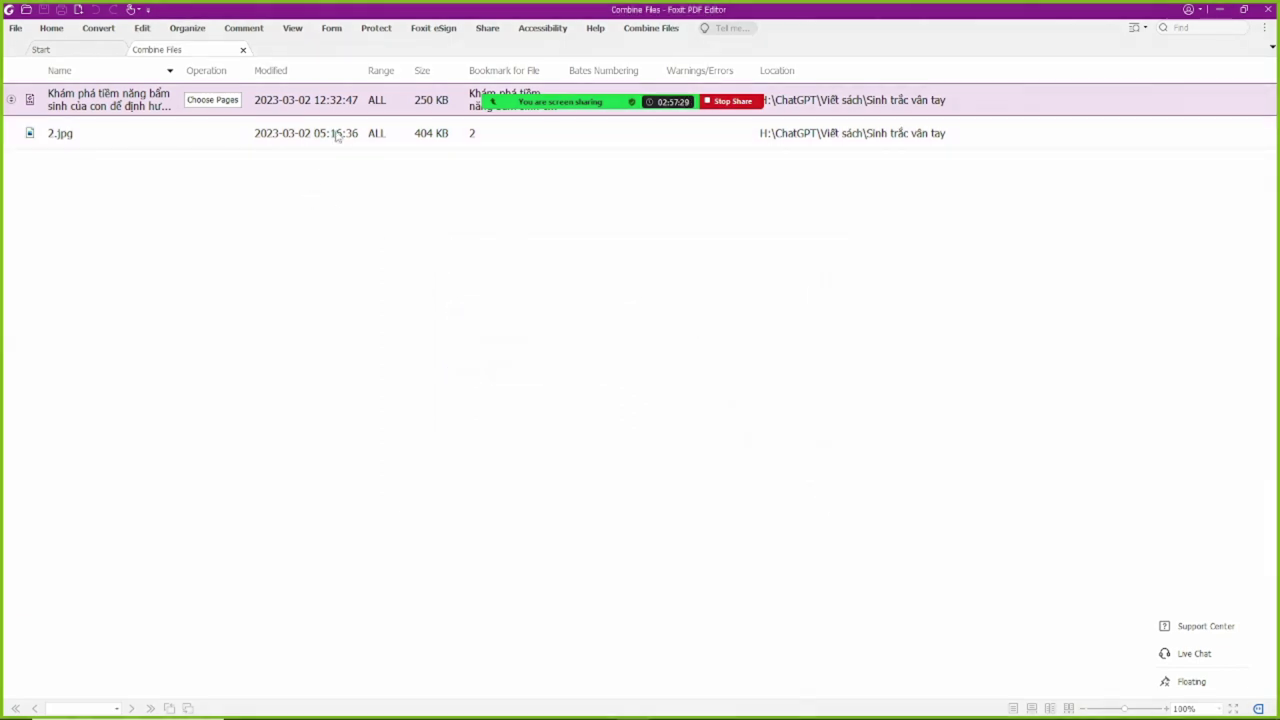
{"action": "left_click", "coordinate": [369, 144]}
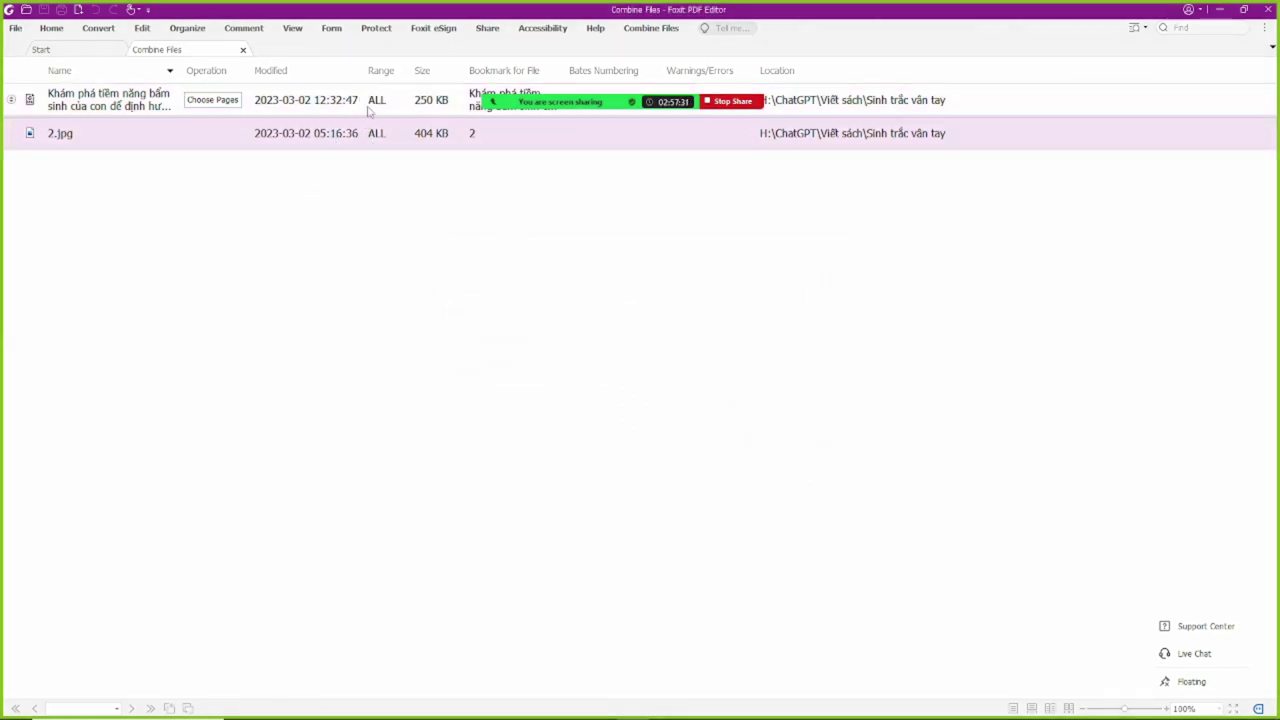
{"action": "left_click_drag", "start_coordinate": [369, 112], "coordinate": [369, 170]}
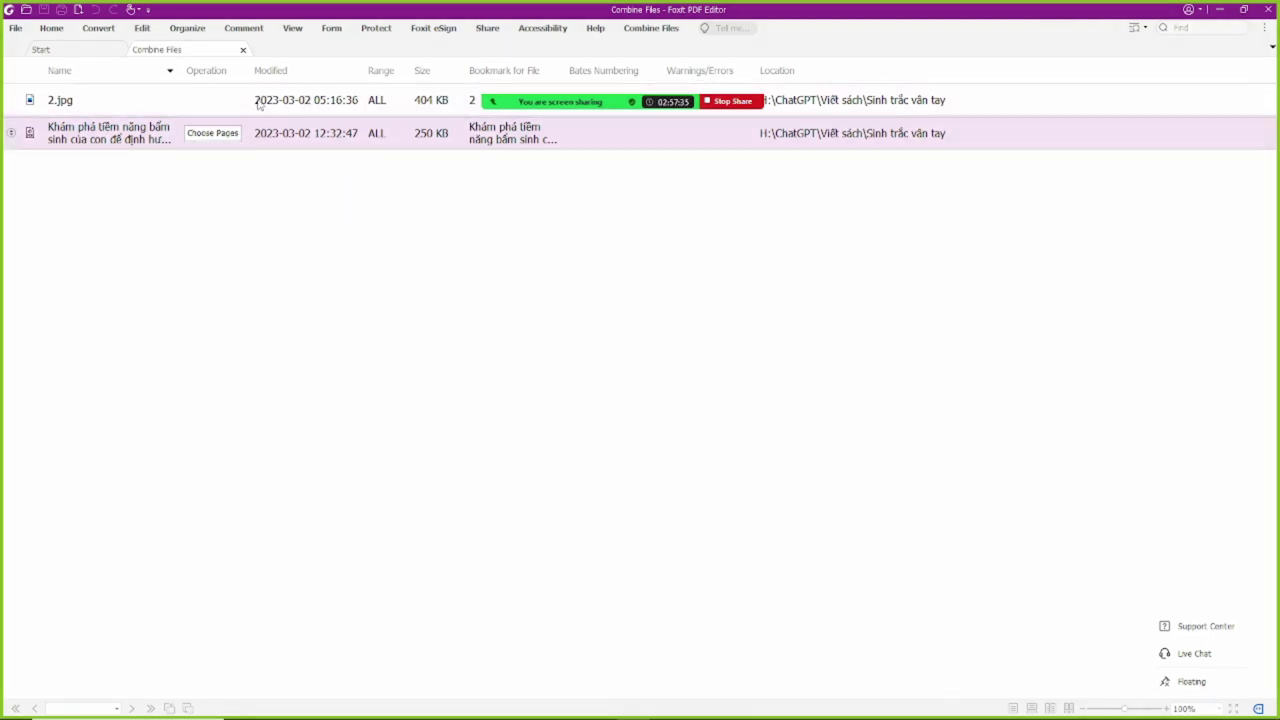
Keep all 10 ebook pages and merge both files into Binder1.pdf
{"action": "left_click", "coordinate": [218, 136]}
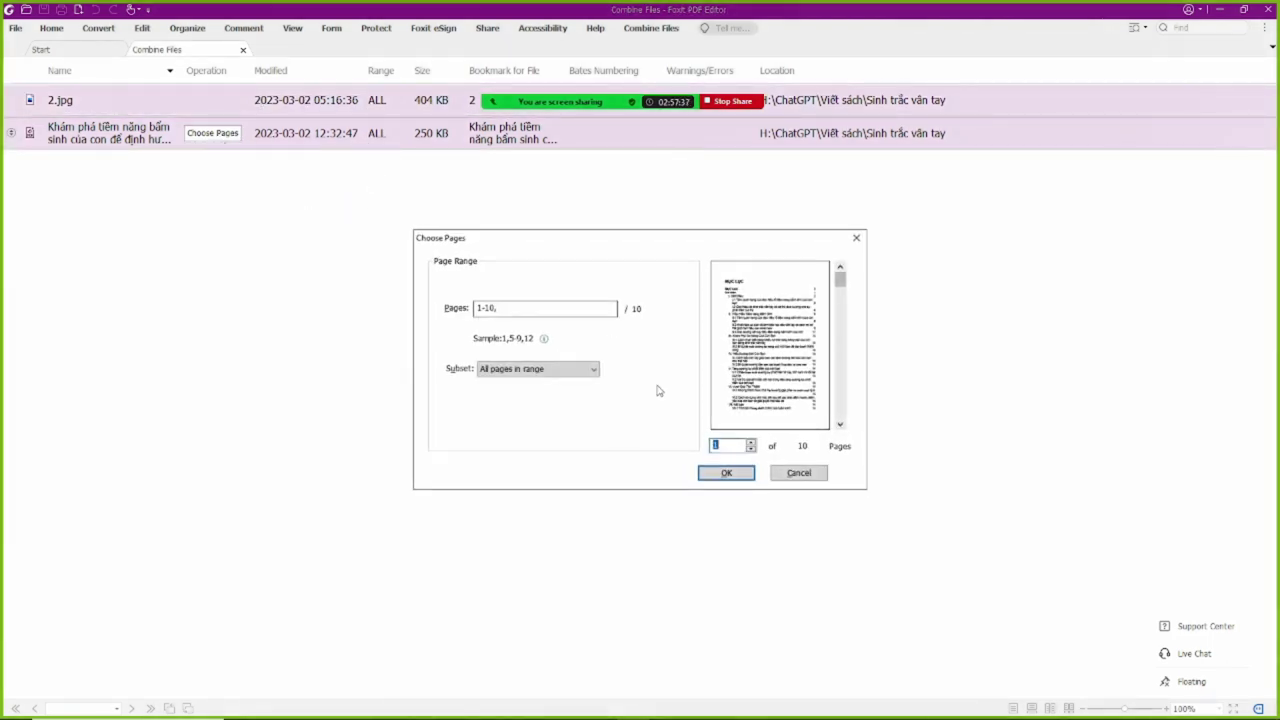
{"action": "left_click", "coordinate": [727, 473]}
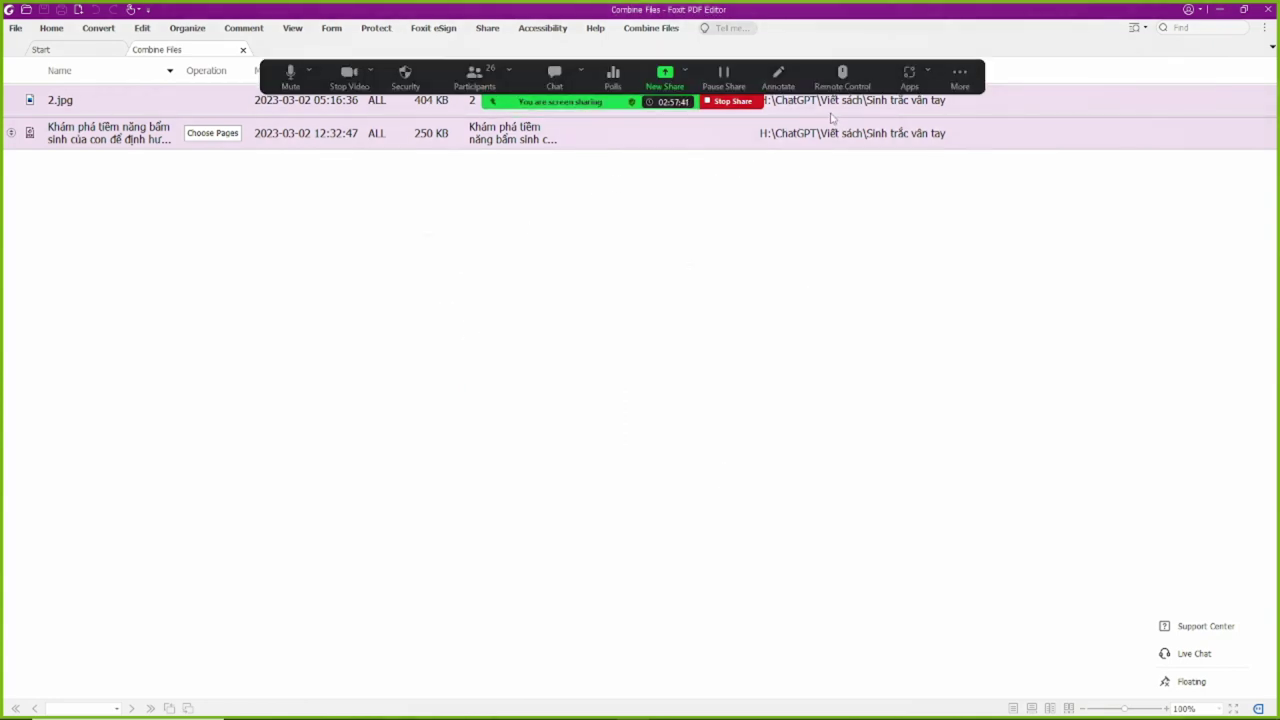
{"action": "left_click", "coordinate": [653, 29]}
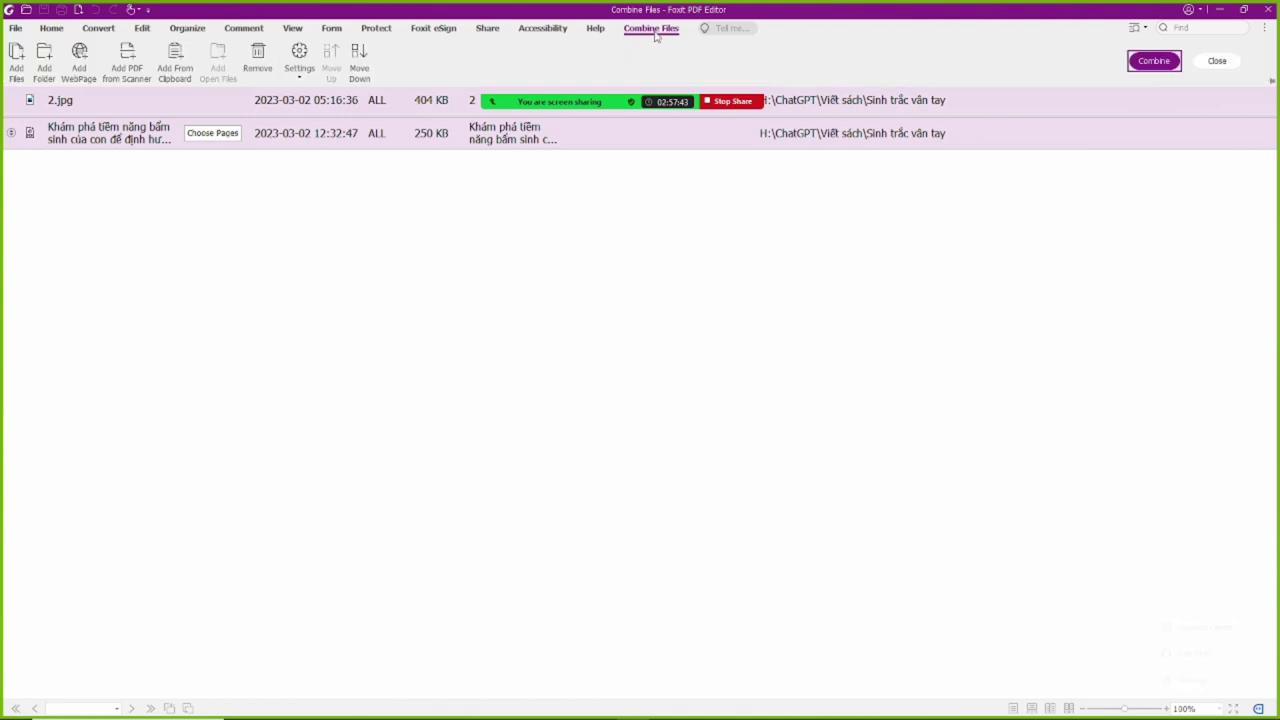
{"action": "left_click", "coordinate": [1154, 61]}
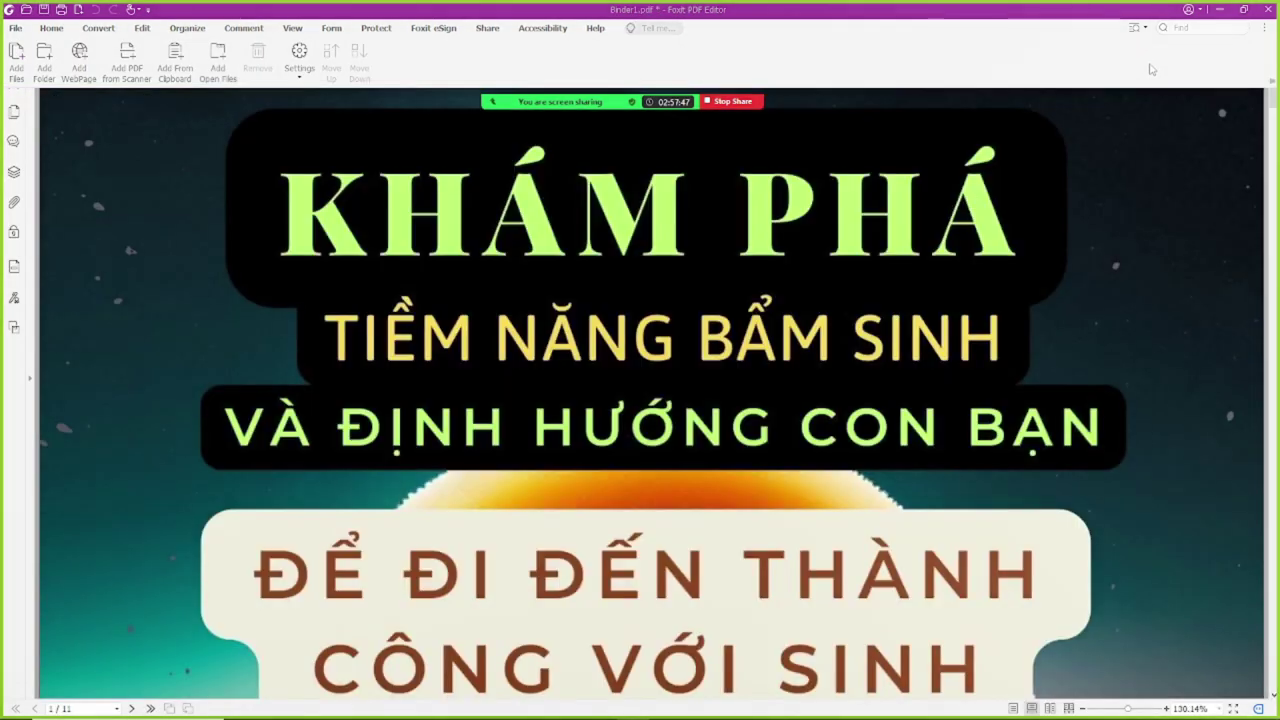
Scroll through Binder1.pdf from the full-page cover to the contents page, then switch to Word
{"action": "scroll", "coordinate": [913, 288], "scroll_direction": "down", "scroll_amount": 5}
{"action": "scroll", "coordinate": [782, 300], "scroll_direction": "down", "scroll_amount": 5}
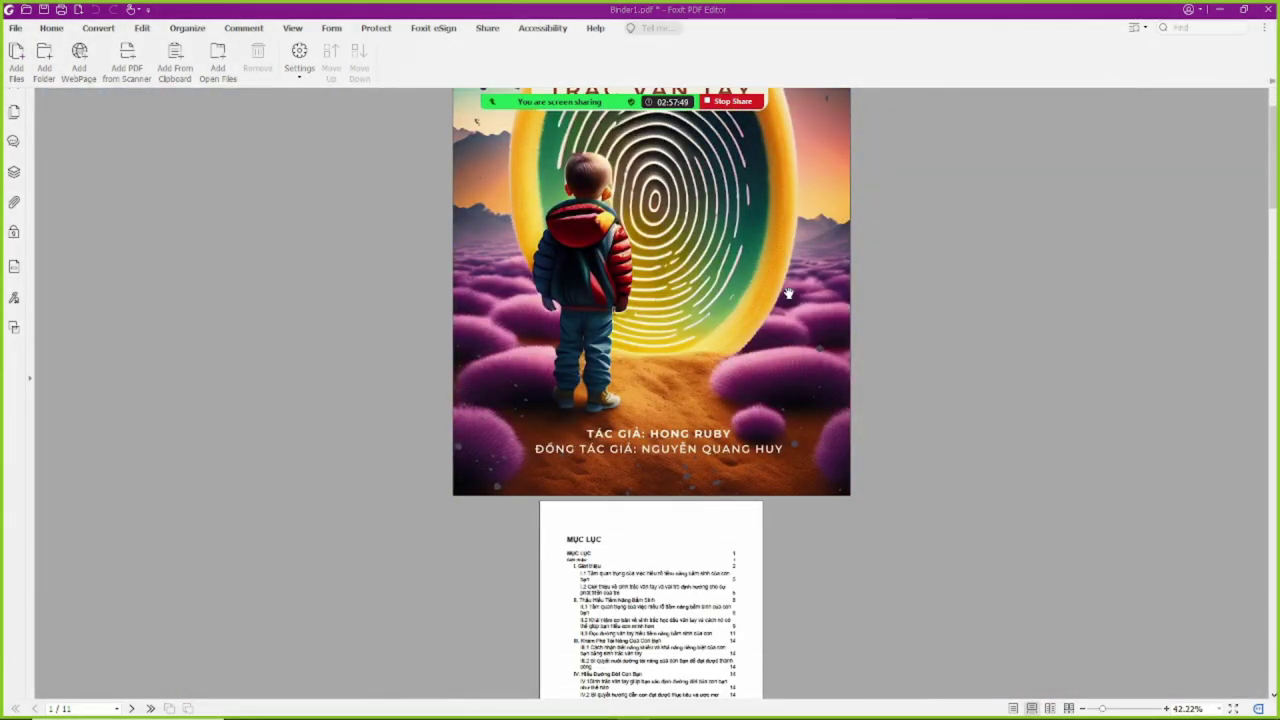
{"action": "left_click_drag", "start_coordinate": [1274, 210], "coordinate": [1274, 70]}
{"action": "scroll", "coordinate": [676, 293], "scroll_direction": "up", "scroll_amount": 2}
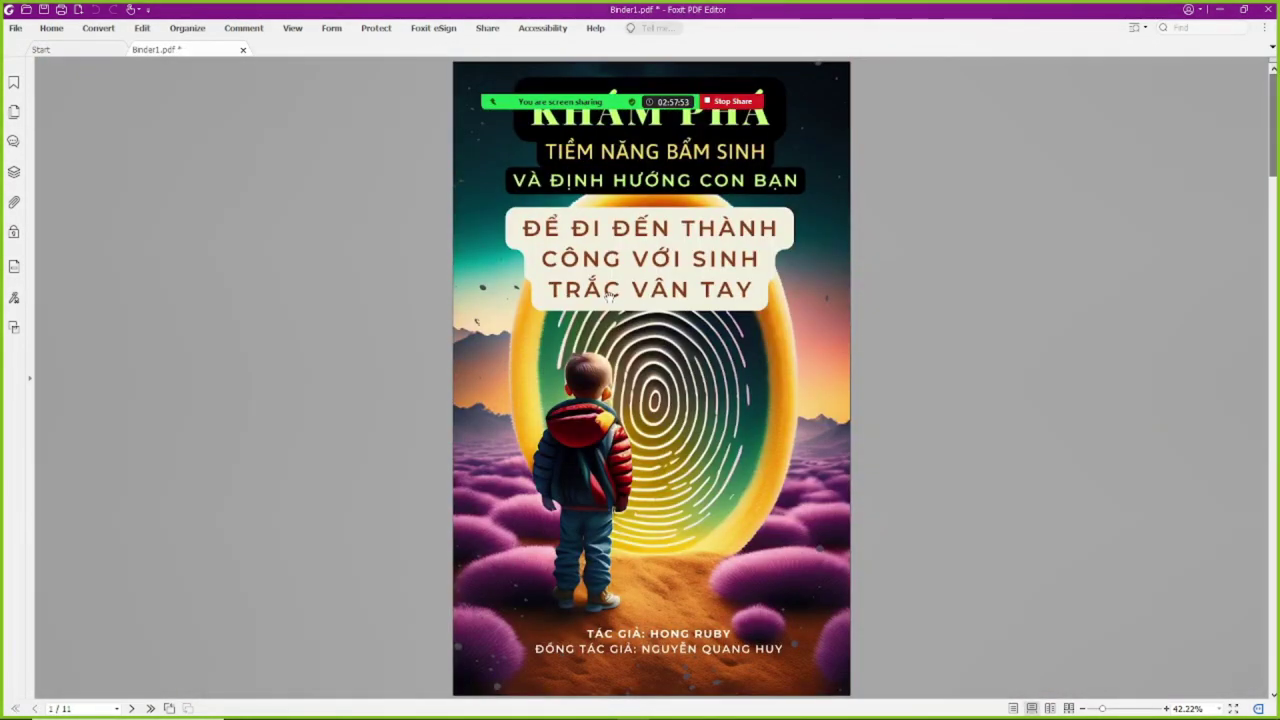
{"action": "scroll", "coordinate": [676, 293], "scroll_direction": "down", "scroll_amount": 2}
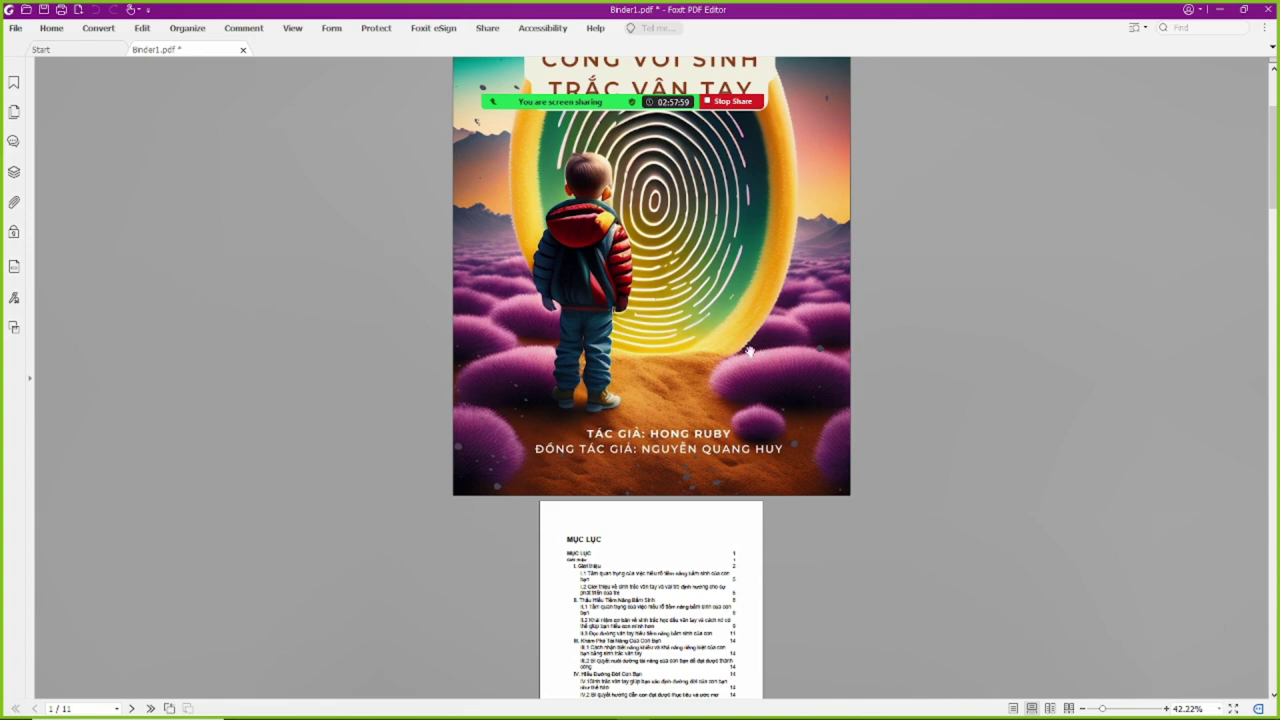
{"action": "scroll", "coordinate": [749, 350], "scroll_direction": "down", "scroll_amount": 2}
{"action": "scroll", "coordinate": [700, 360], "scroll_direction": "up", "scroll_amount": 5}
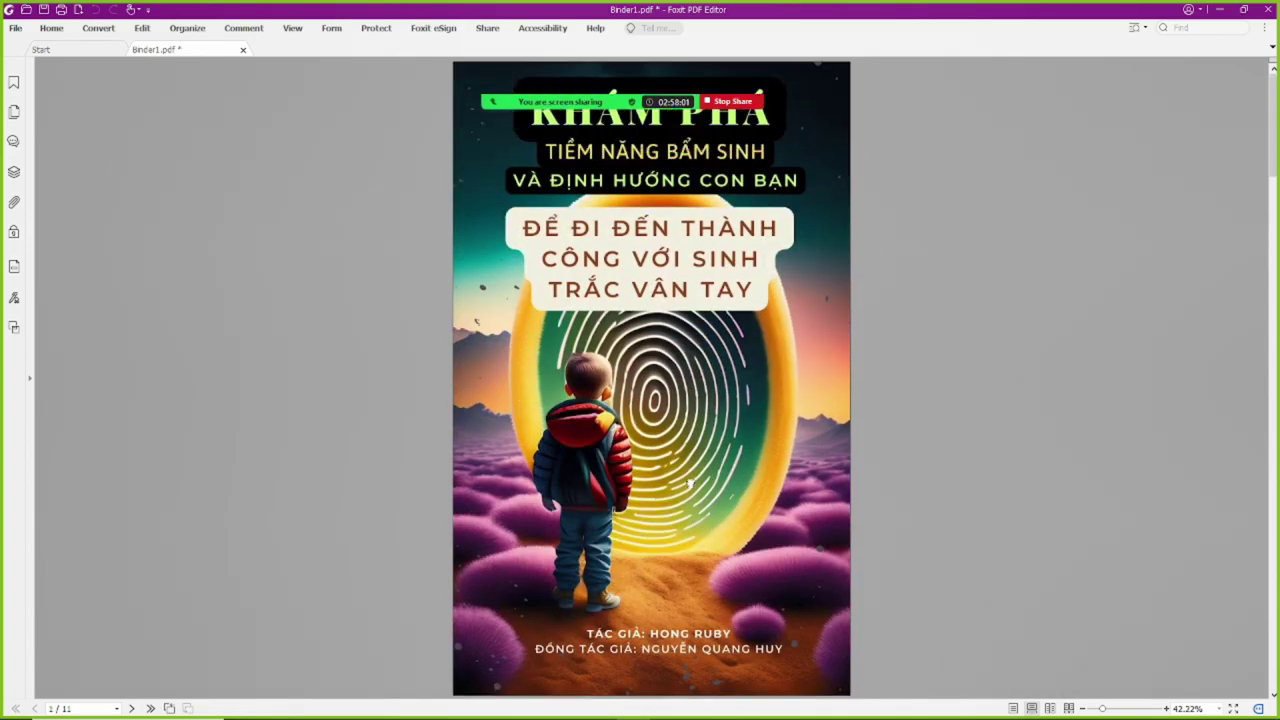
{"action": "scroll", "coordinate": [690, 484], "scroll_direction": "down", "scroll_amount": 3}
{"action": "scroll", "coordinate": [695, 420], "scroll_direction": "up", "scroll_amount": 1}
{"action": "scroll", "coordinate": [700, 350], "scroll_direction": "down", "scroll_amount": 2}
{"action": "scroll", "coordinate": [704, 267], "scroll_direction": "up", "scroll_amount": 1}
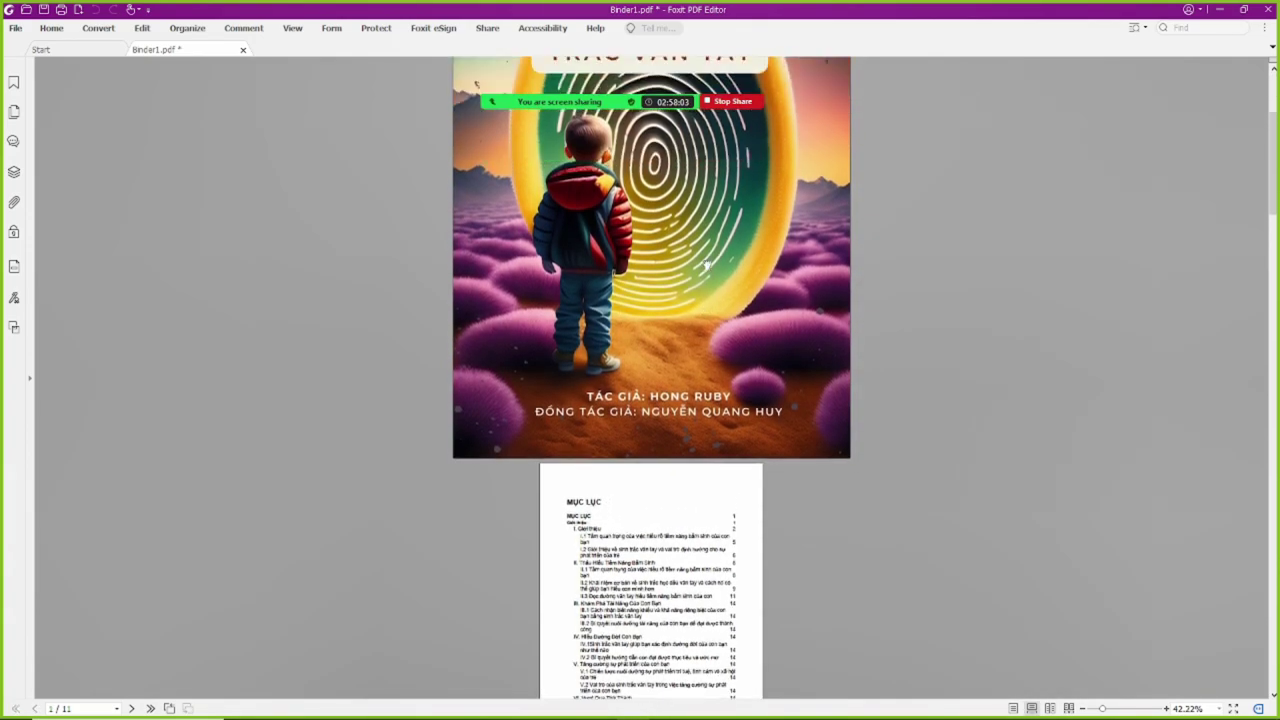
{"action": "scroll", "coordinate": [706, 265], "scroll_direction": "down", "scroll_amount": 1}
{"action": "key", "text": "alt+Tab"}
Insert a page break before MỤC LỤC so the 11-page ebook opens blank, and save it
{"action": "left_click", "coordinate": [714, 285]}
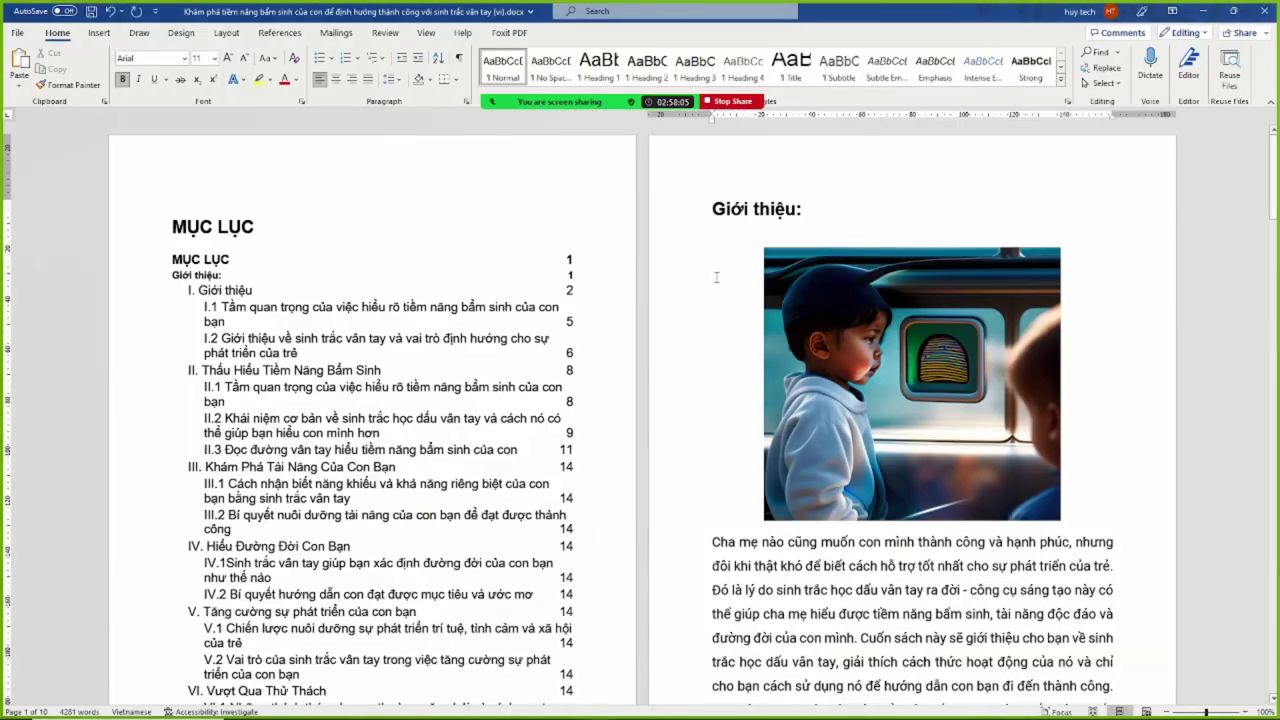
{"action": "left_click", "coordinate": [172, 224]}
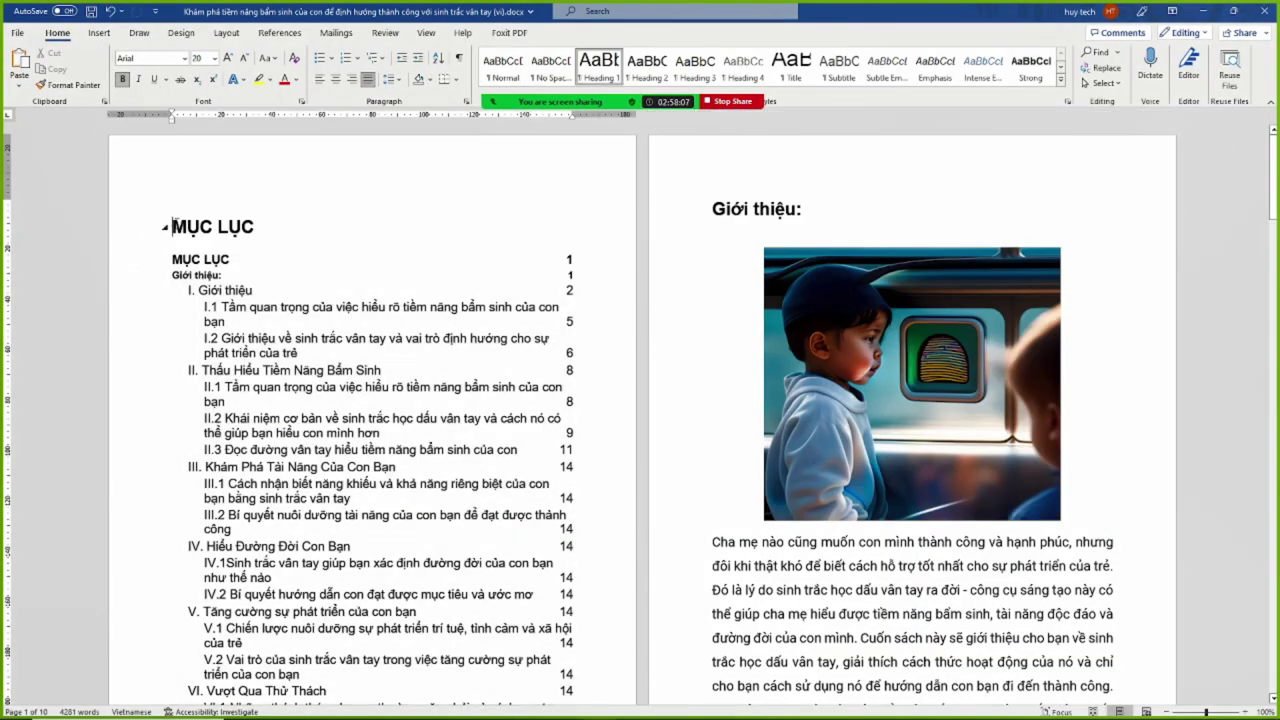
{"action": "key", "text": "ctrl+Return"}
{"action": "scroll", "coordinate": [323, 489], "scroll_direction": "down", "scroll_amount": 5}
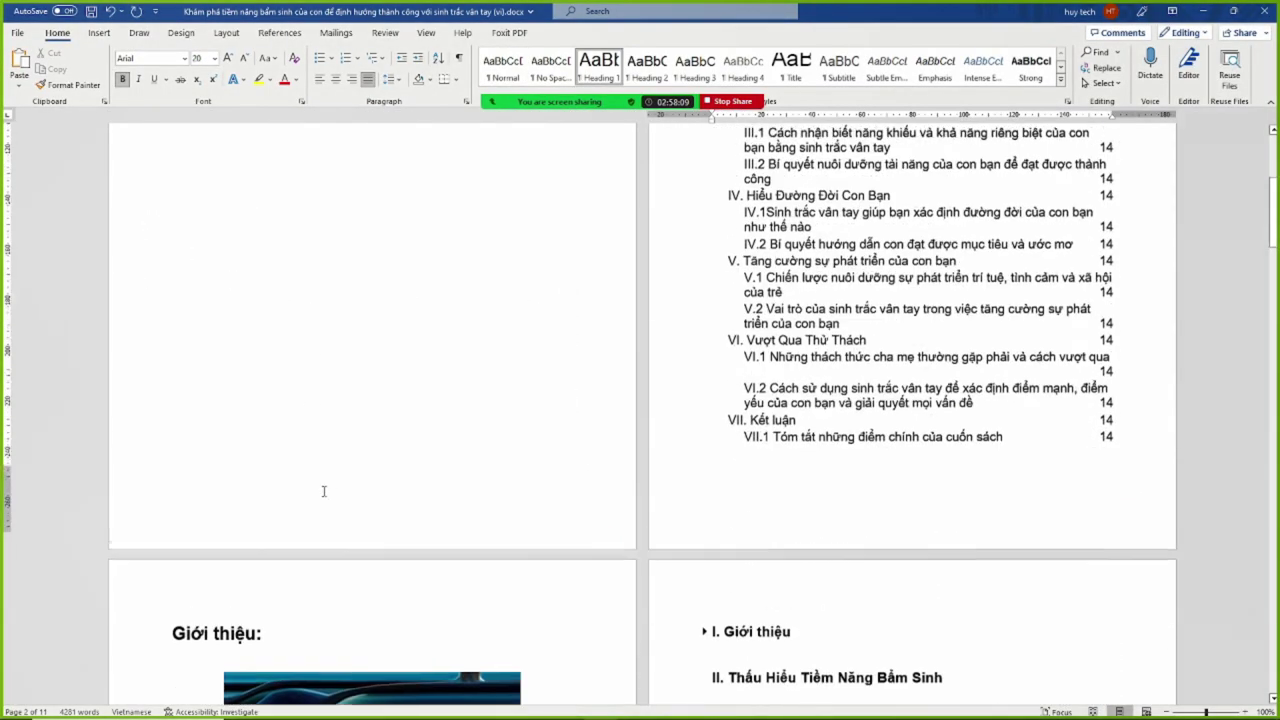
{"action": "scroll", "coordinate": [323, 489], "scroll_direction": "up", "scroll_amount": 5}
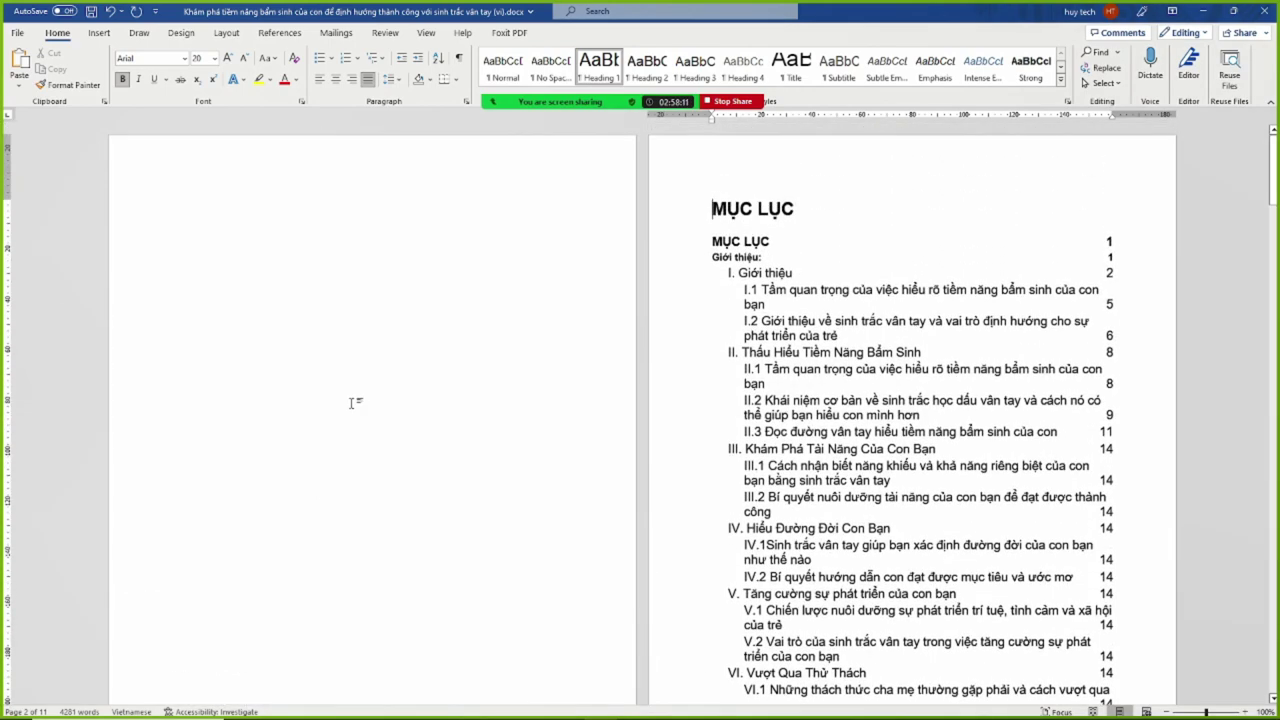
{"action": "key", "text": "ctrl+s"}
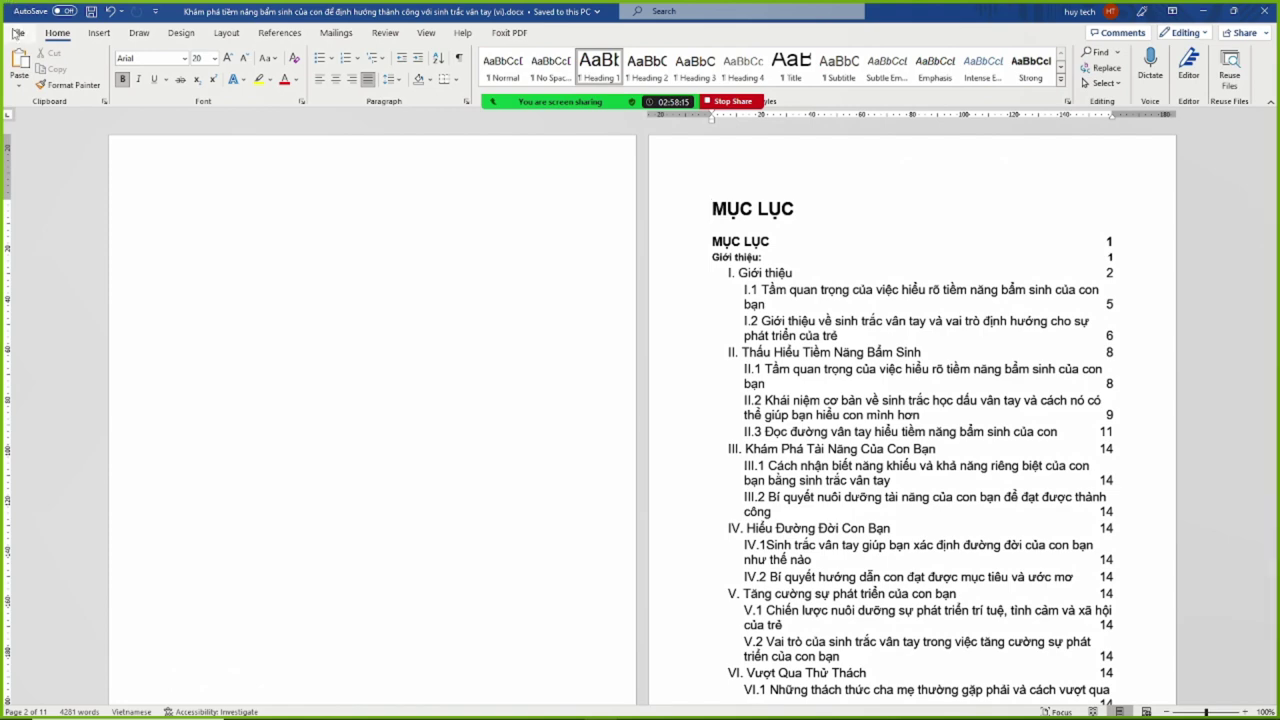
{"action": "key", "text": "alt+Tab"}
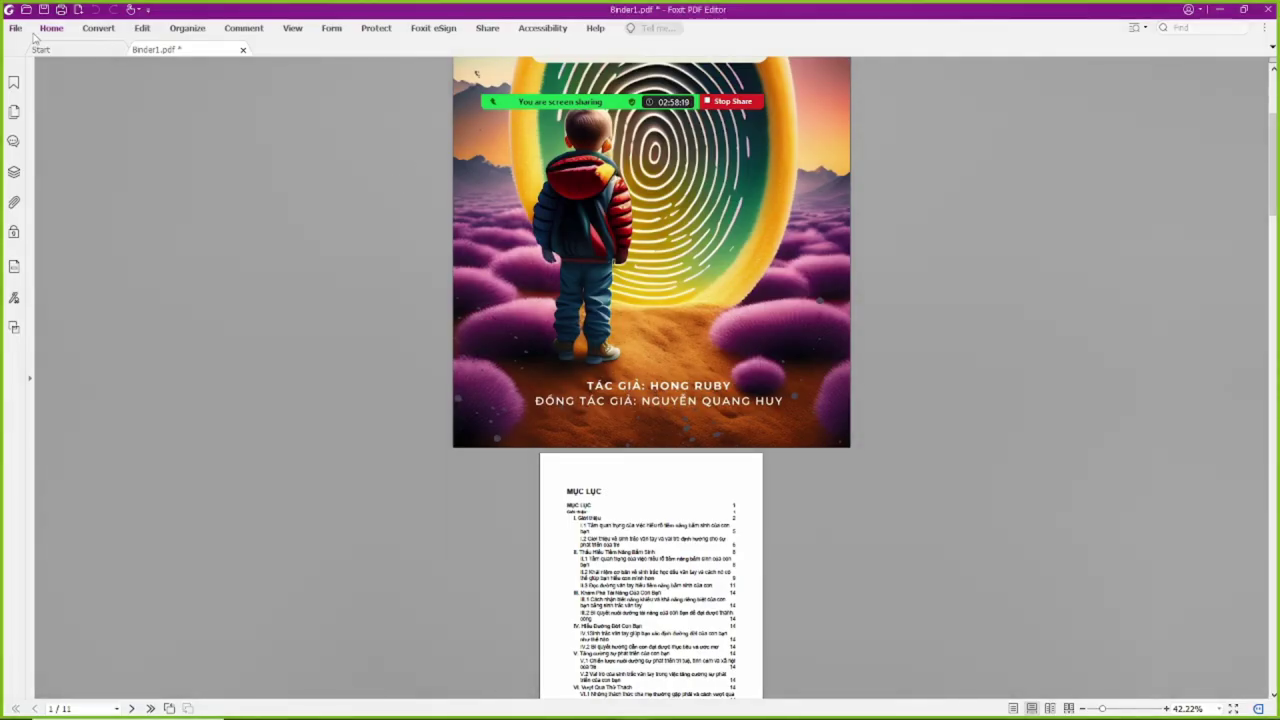
Start a fresh Combine Files job in Foxit and browse for files
{"action": "left_click", "coordinate": [19, 30]}
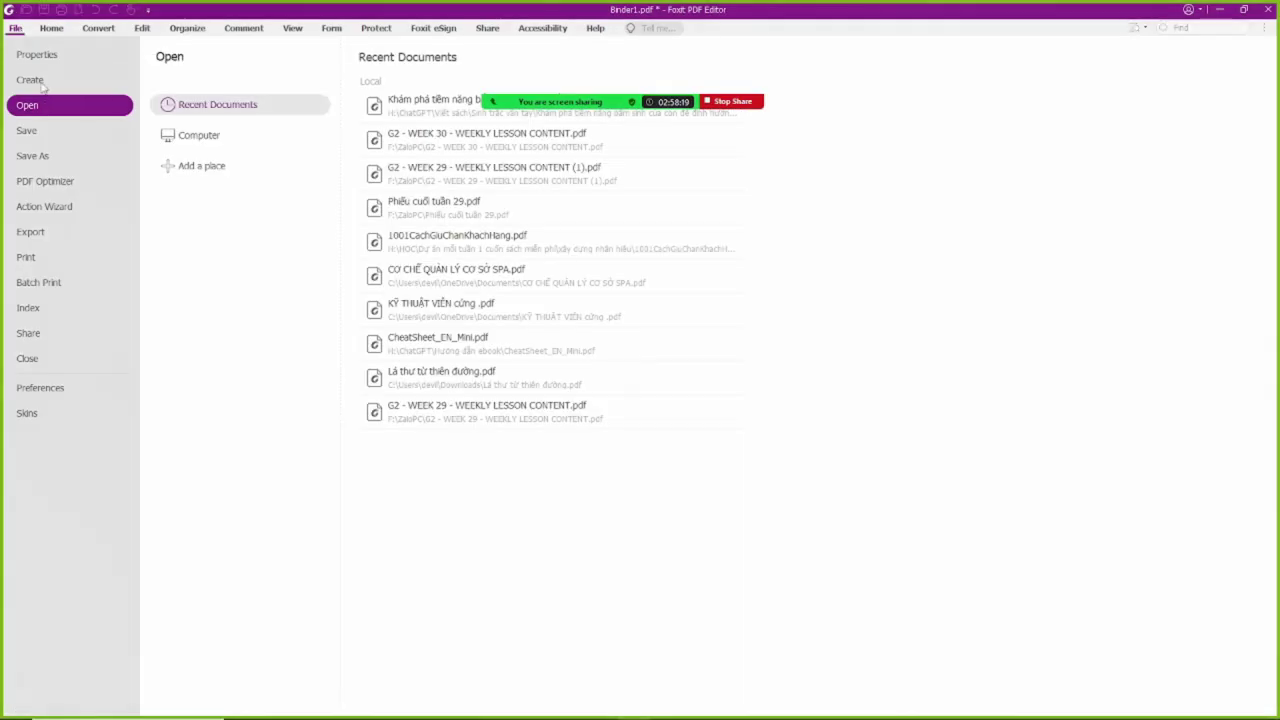
{"action": "left_click", "coordinate": [43, 80]}
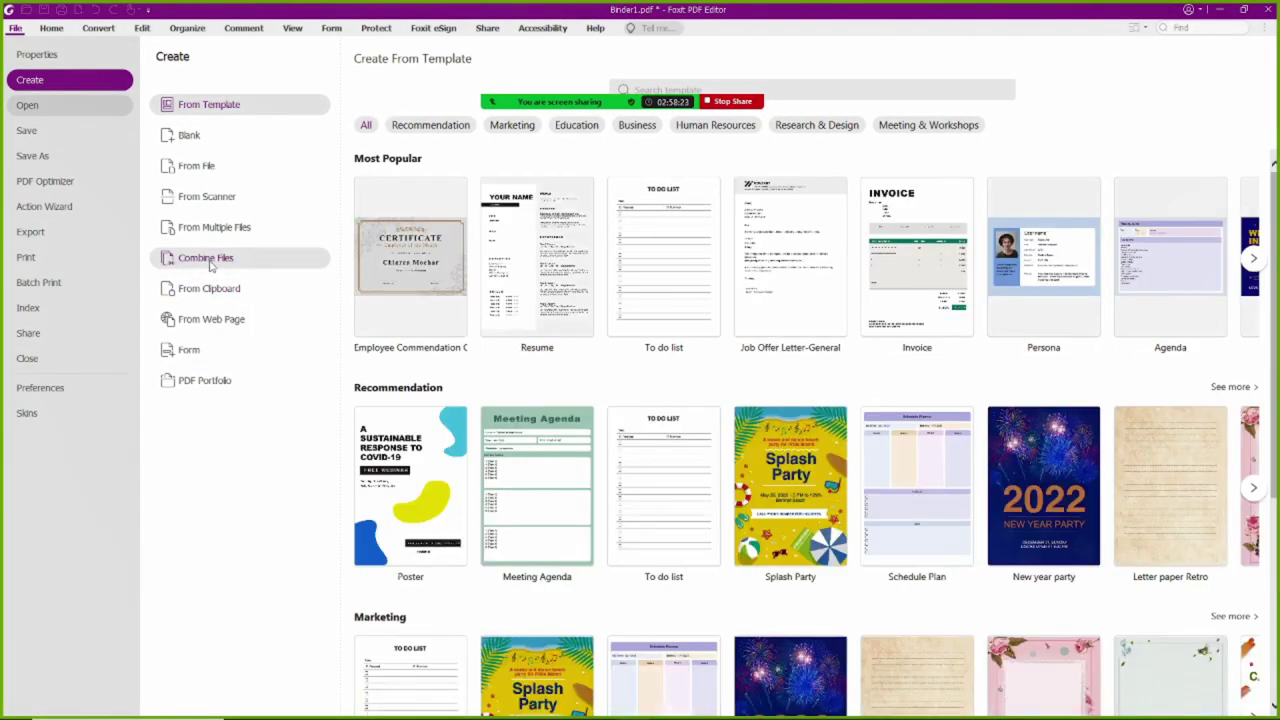
{"action": "left_click", "coordinate": [210, 262]}
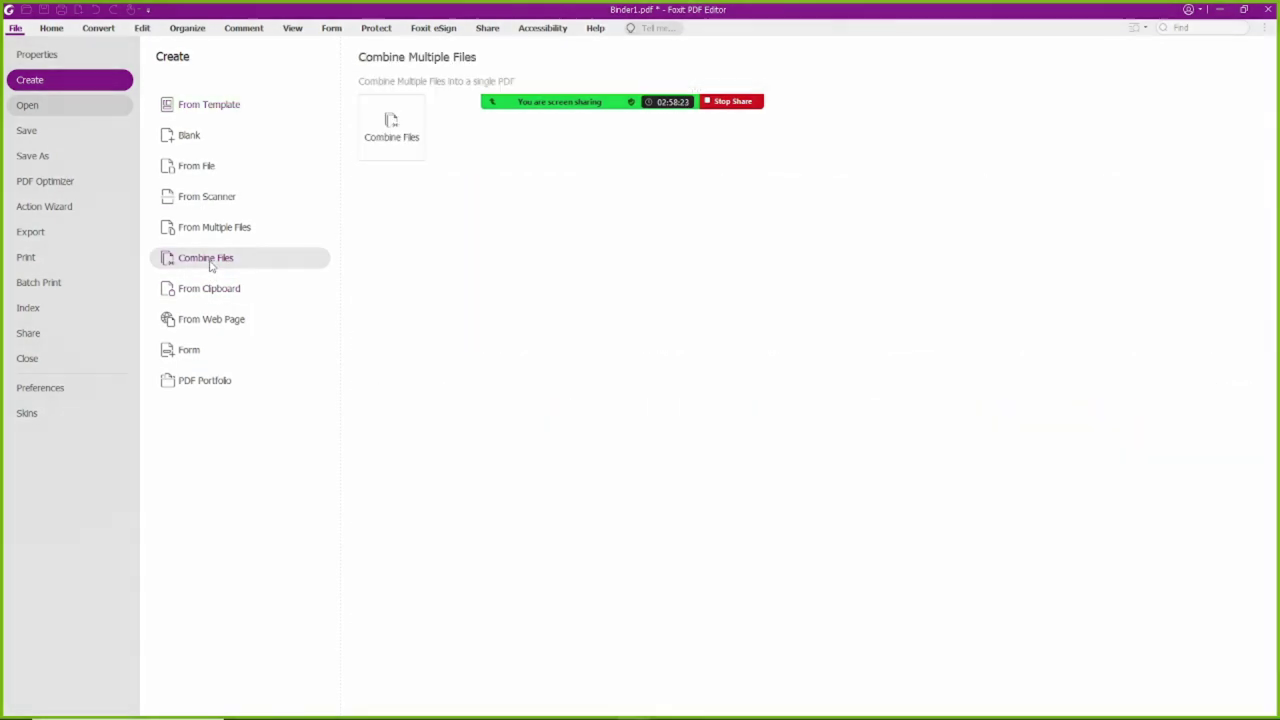
{"action": "left_click", "coordinate": [398, 140]}
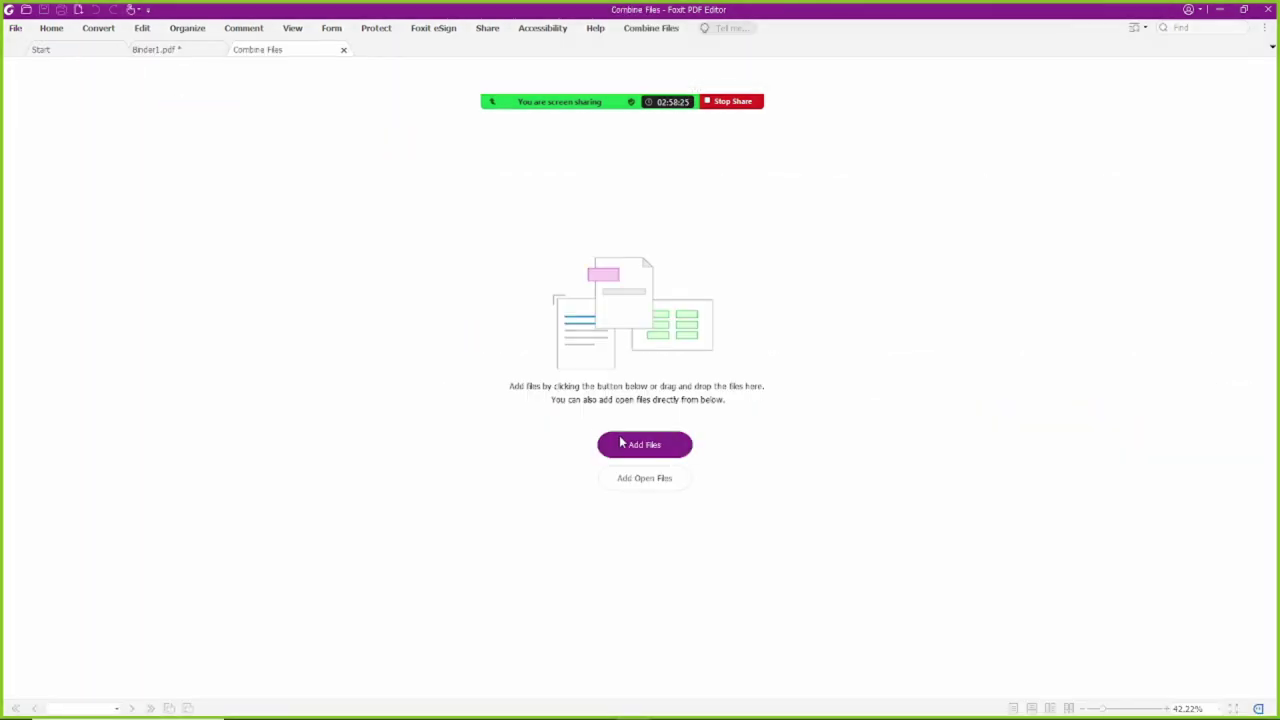
{"action": "left_click", "coordinate": [620, 444]}
Add the 2.jpg cover and the Word ebook .docx to the merge list
{"action": "left_click", "coordinate": [338, 130]}
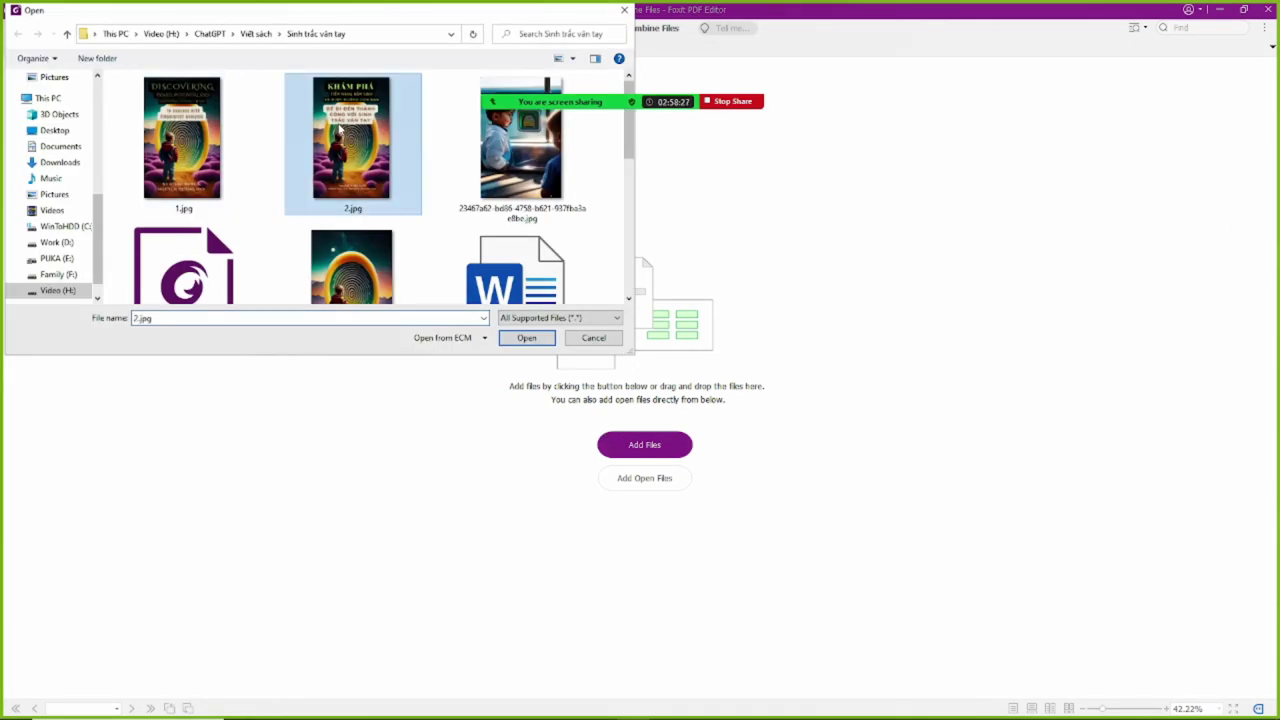
{"action": "left_click_drag", "start_coordinate": [629, 128], "coordinate": [640, 178]}
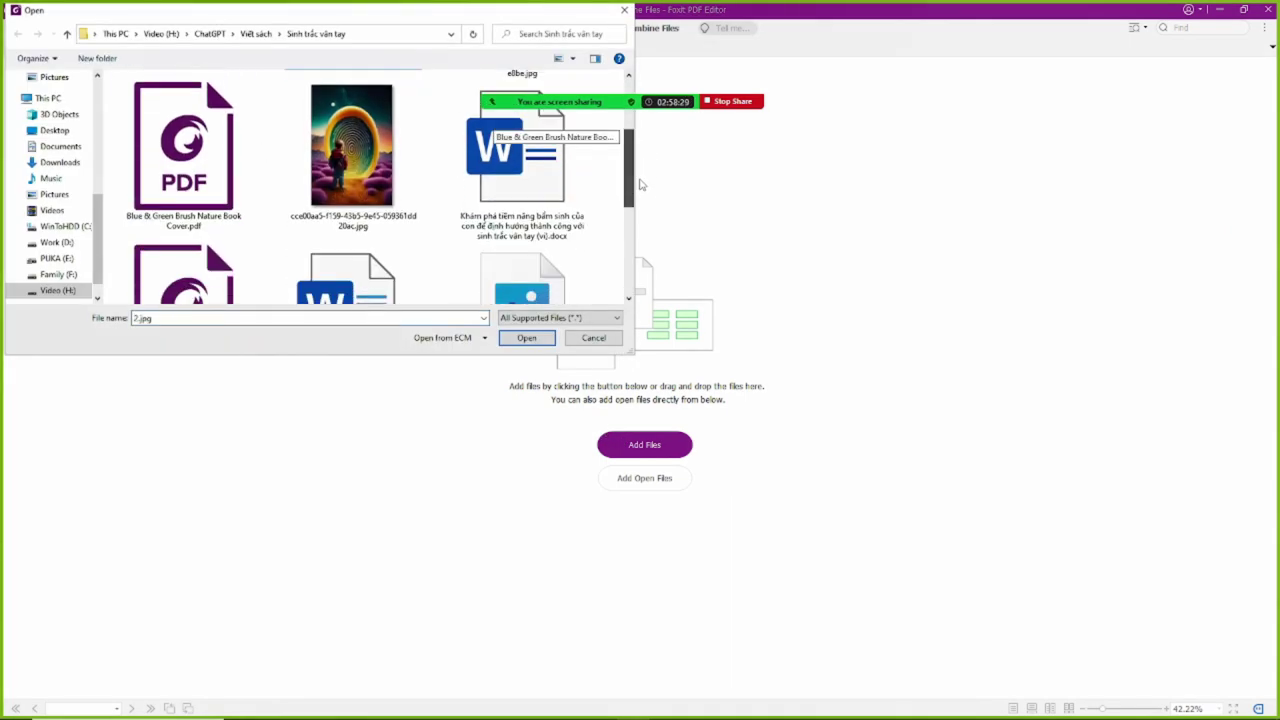
{"action": "left_click", "coordinate": [535, 183]}
{"action": "left_click", "coordinate": [527, 338]}
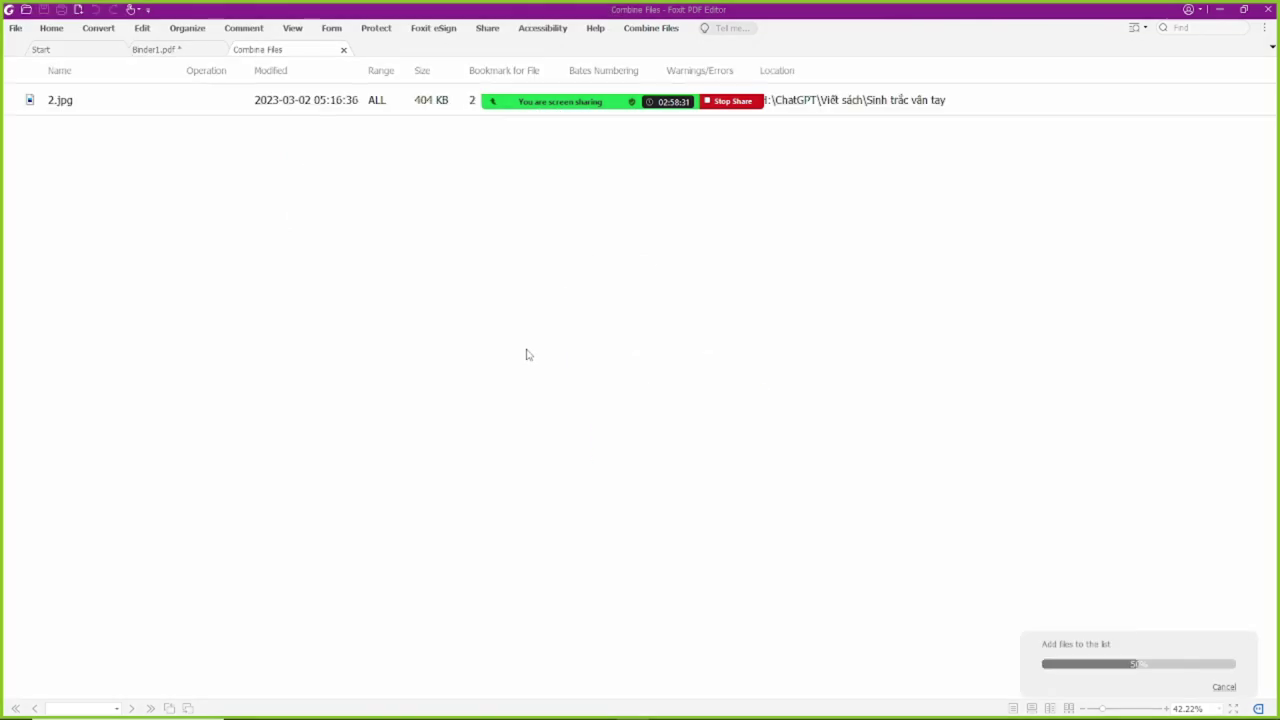
{"action": "left_click_drag", "start_coordinate": [340, 152], "coordinate": [291, 113]}
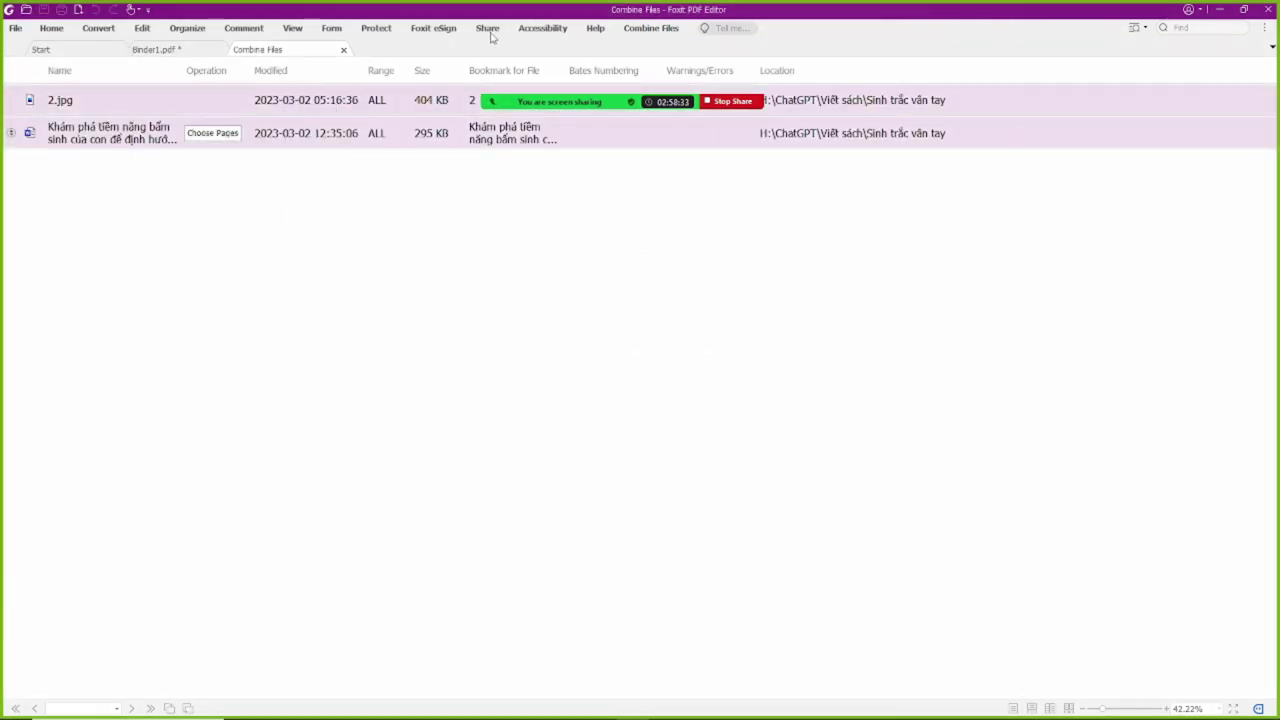
{"action": "left_click", "coordinate": [651, 28]}
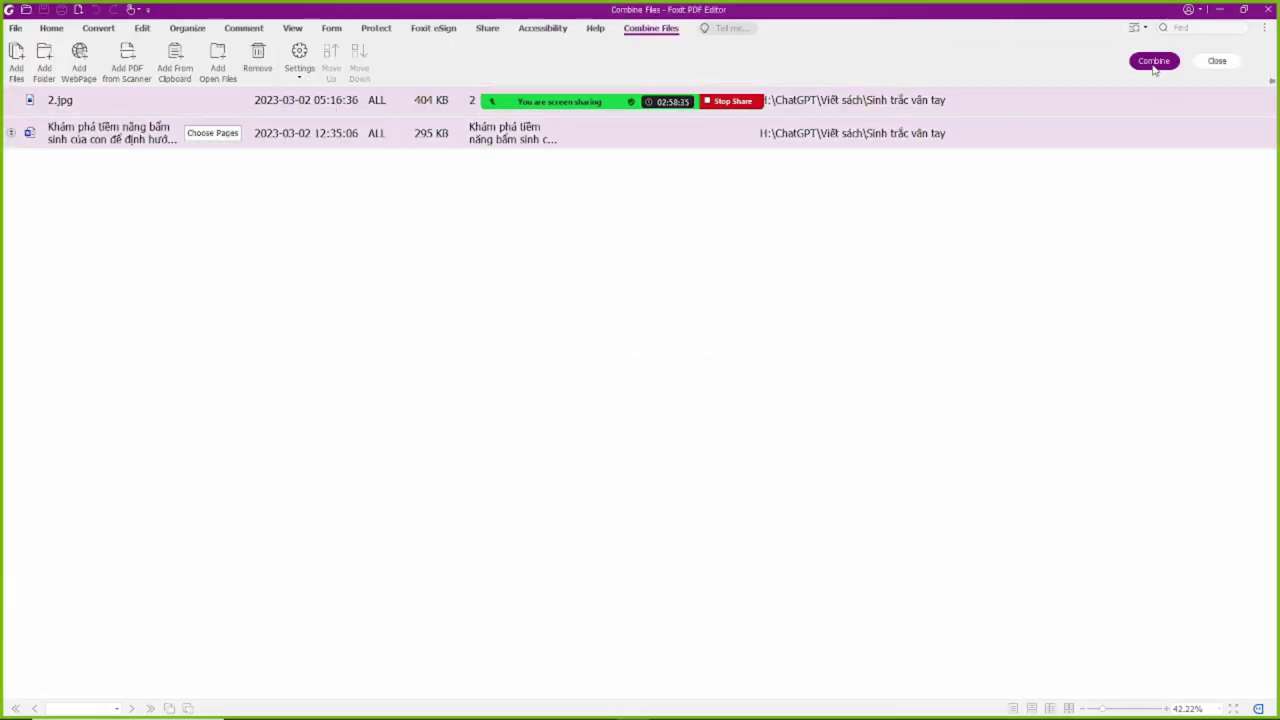
{"action": "left_click", "coordinate": [319, 188]}
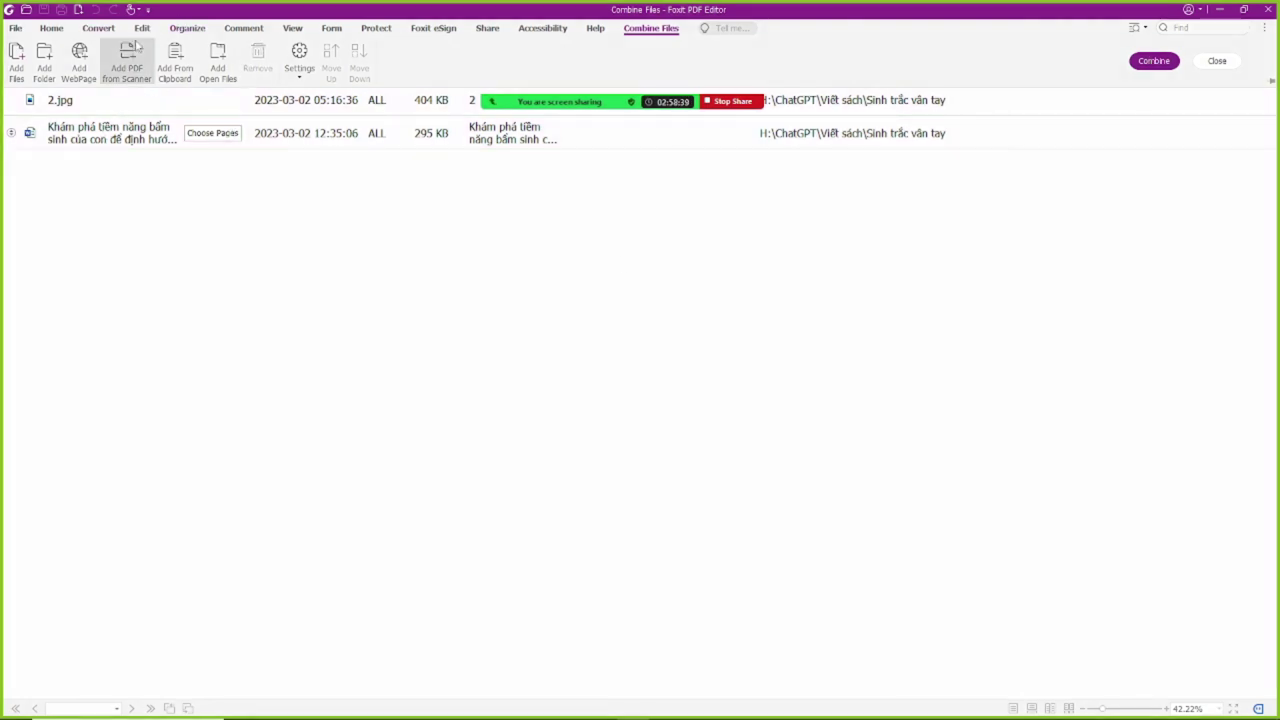
Check the Sinh trắc vân tay folder in File Explorer, then return to the Word ebook
{"action": "mouse_move", "coordinate": [489, 716]}
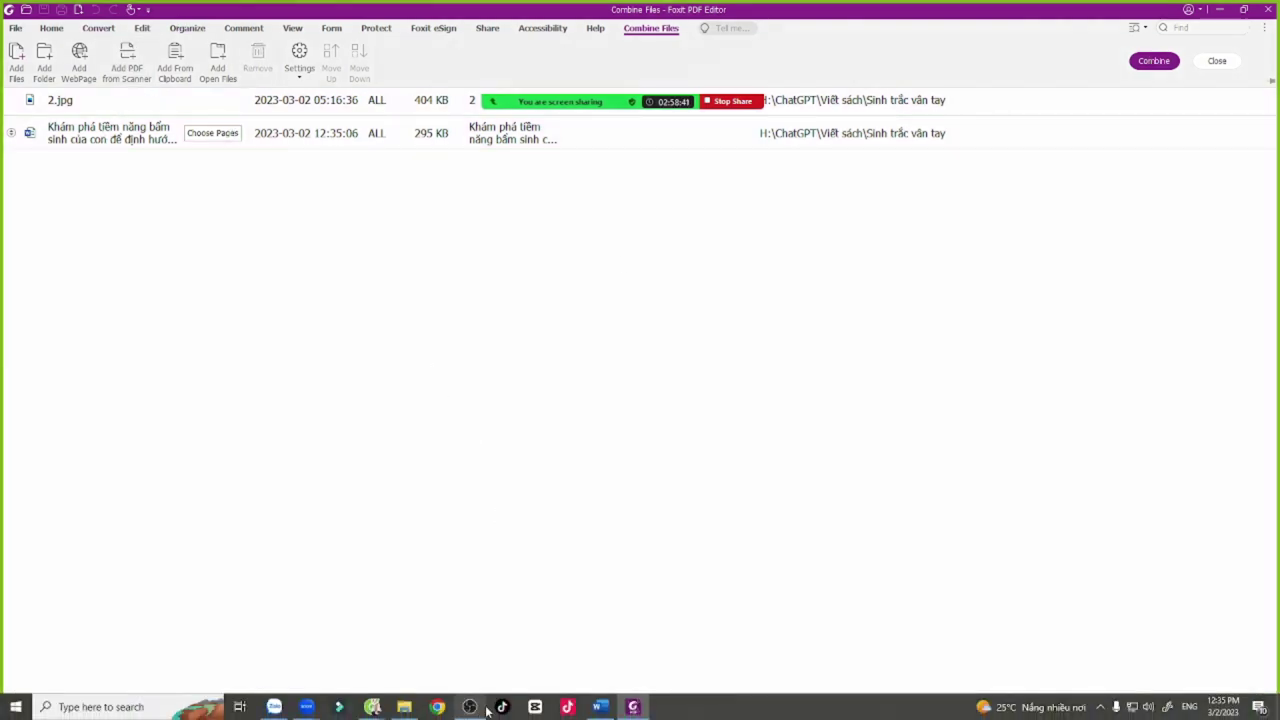
{"action": "left_click", "coordinate": [392, 710]}
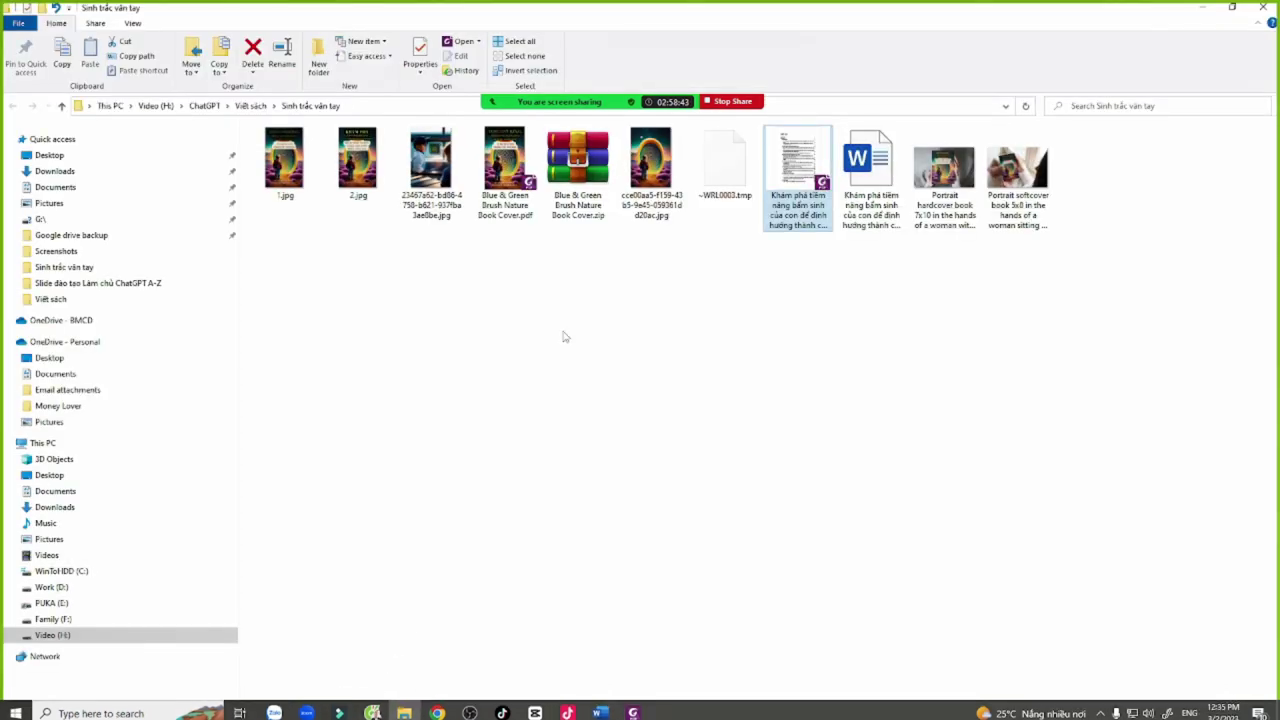
{"action": "left_click", "coordinate": [601, 710]}
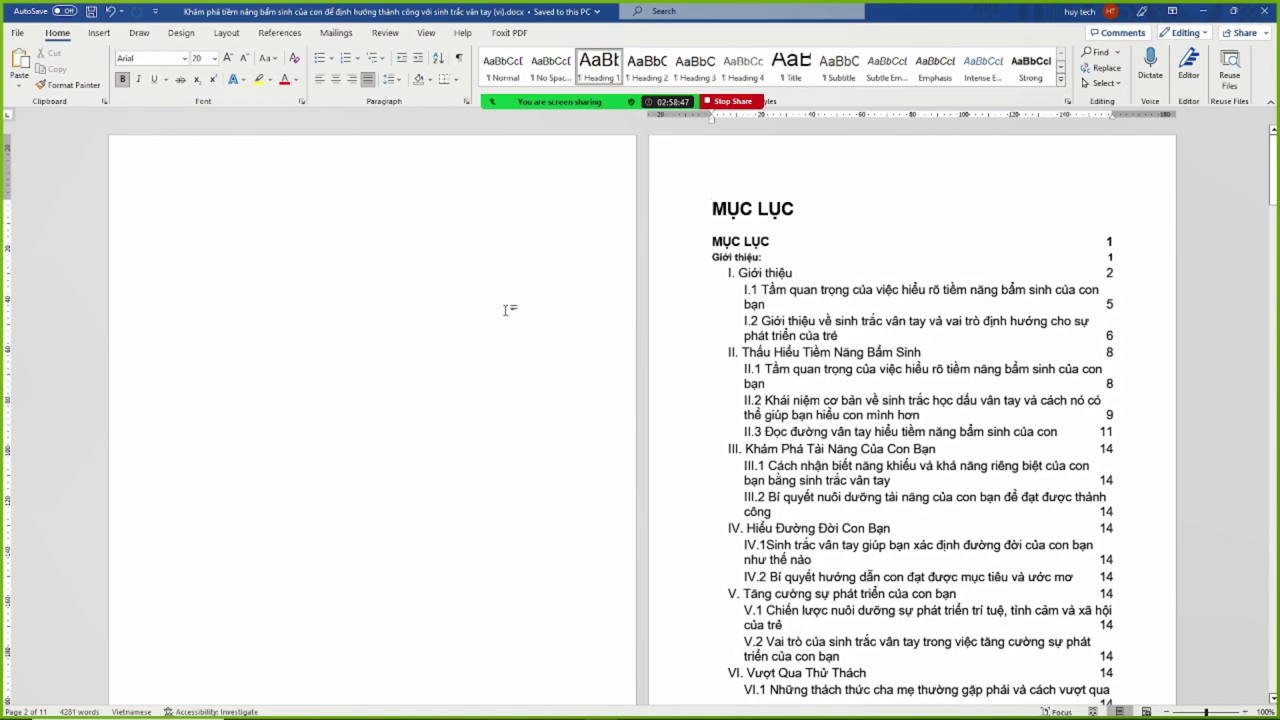
Save the ebook as a PDF into Sinh trắc vân tay, replacing the existing PDF
{"action": "left_click", "coordinate": [18, 33]}
{"action": "left_click", "coordinate": [43, 211]}
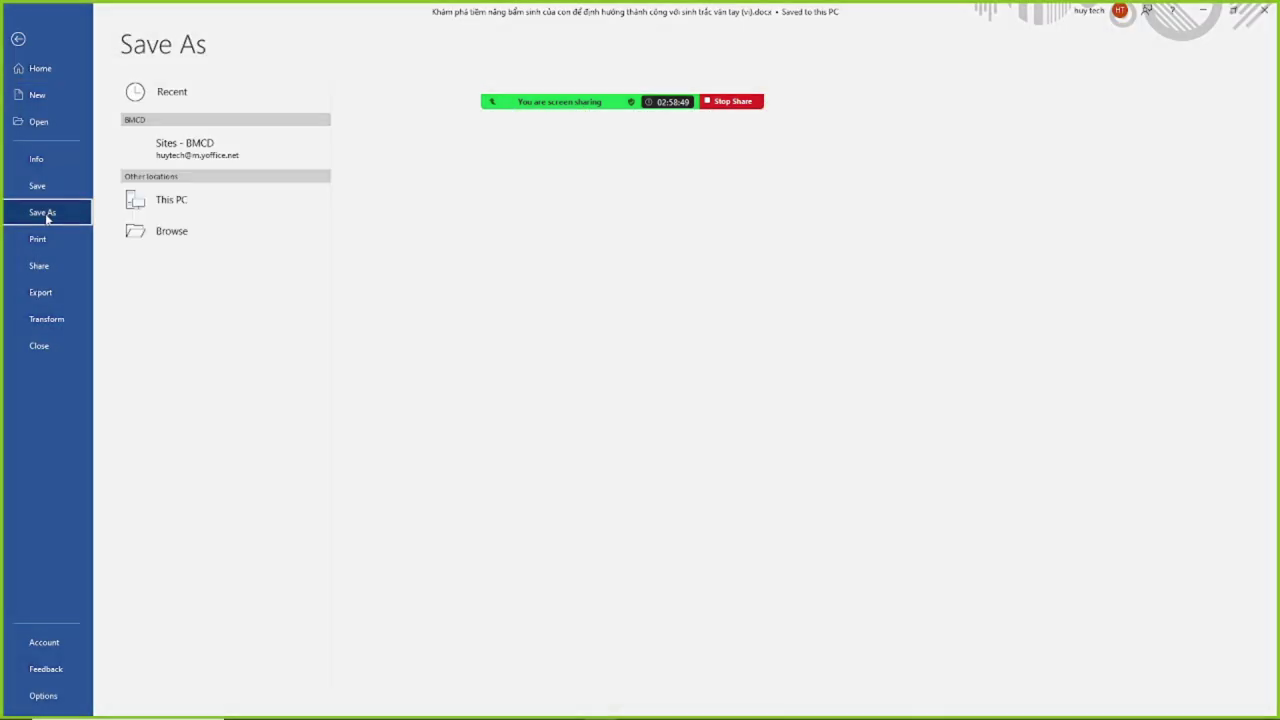
{"action": "left_click", "coordinate": [455, 121]}
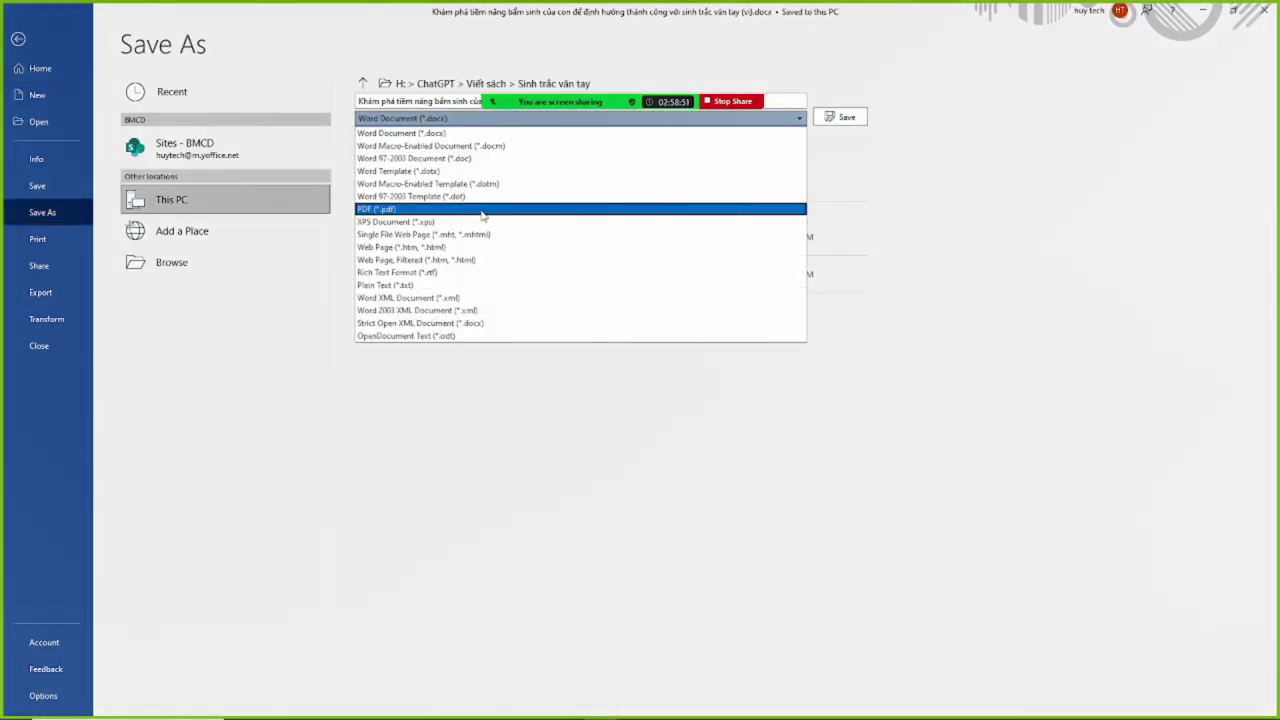
{"action": "left_click", "coordinate": [486, 208]}
{"action": "left_click", "coordinate": [846, 120]}
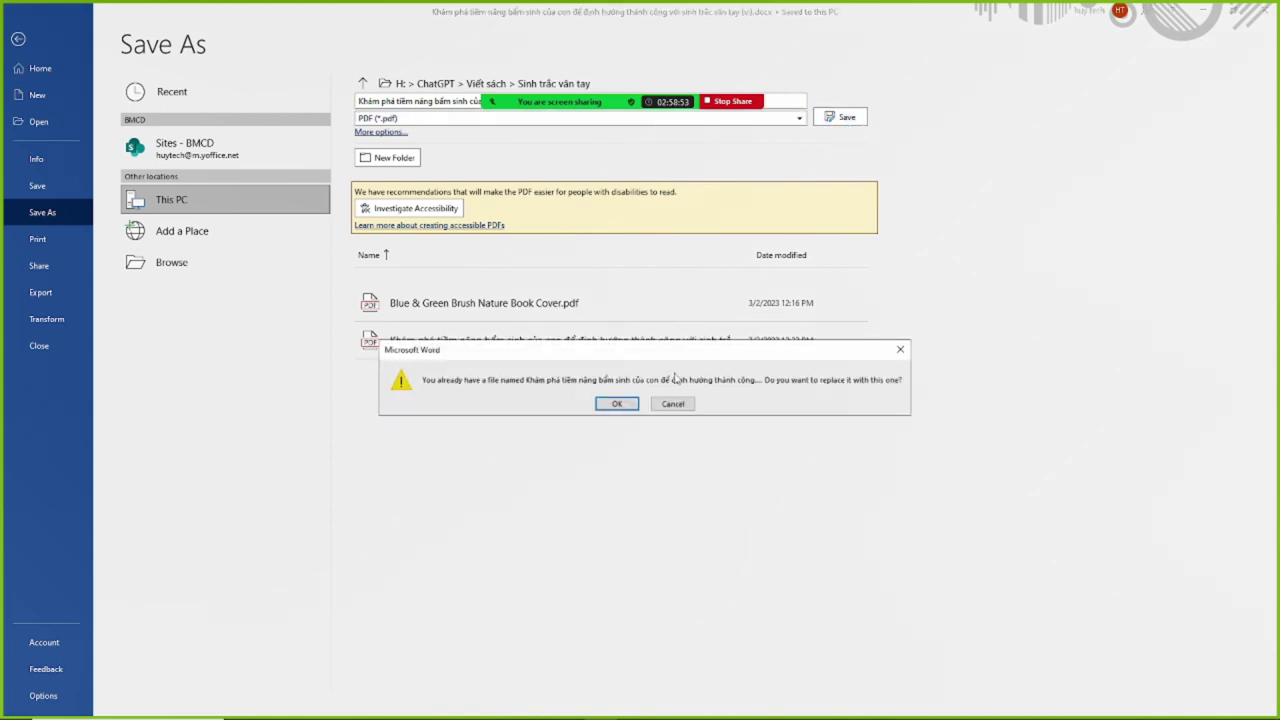
{"action": "left_click", "coordinate": [614, 405]}
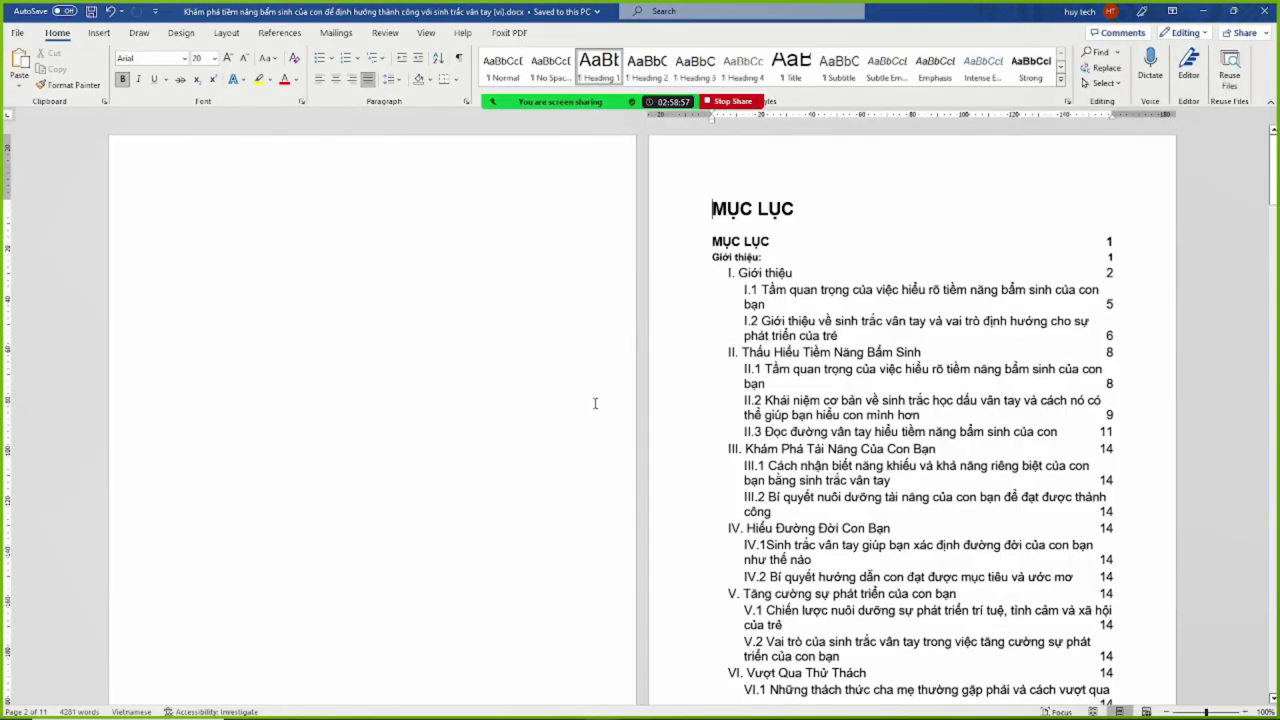
Put the insertion point on the blank first page and switch to the PDF editor
{"action": "left_click", "coordinate": [297, 251]}
{"action": "mouse_move", "coordinate": [470, 706]}
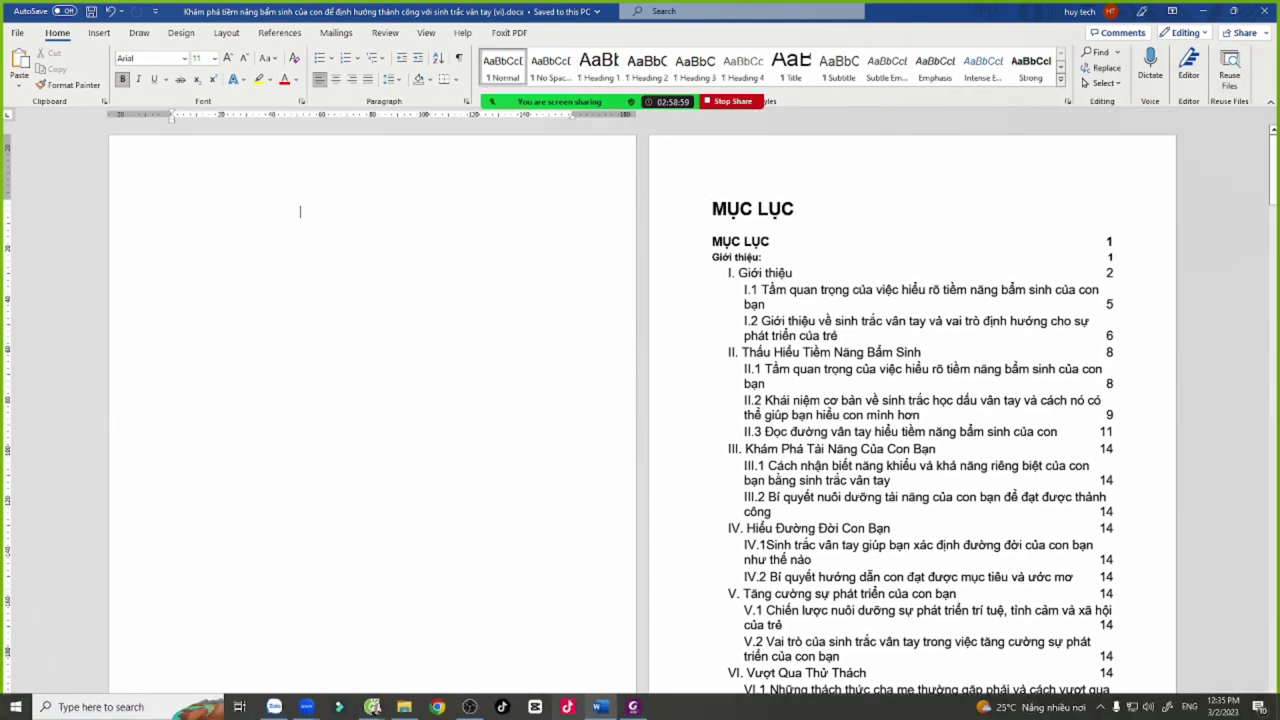
{"action": "left_click", "coordinate": [628, 708]}
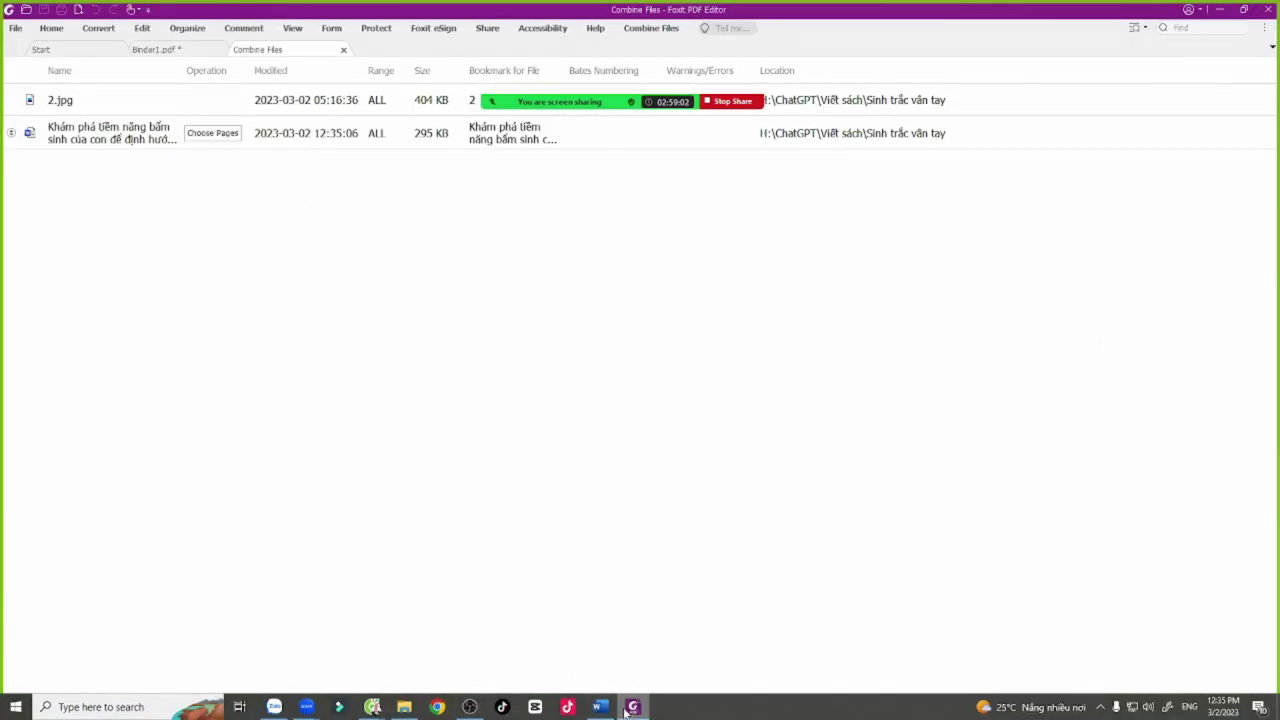
Open the re-exported ebook PDF from the Sinh trắc vân tay folder and show the Edit tools
{"action": "left_click", "coordinate": [155, 50]}
{"action": "left_click", "coordinate": [83, 50]}
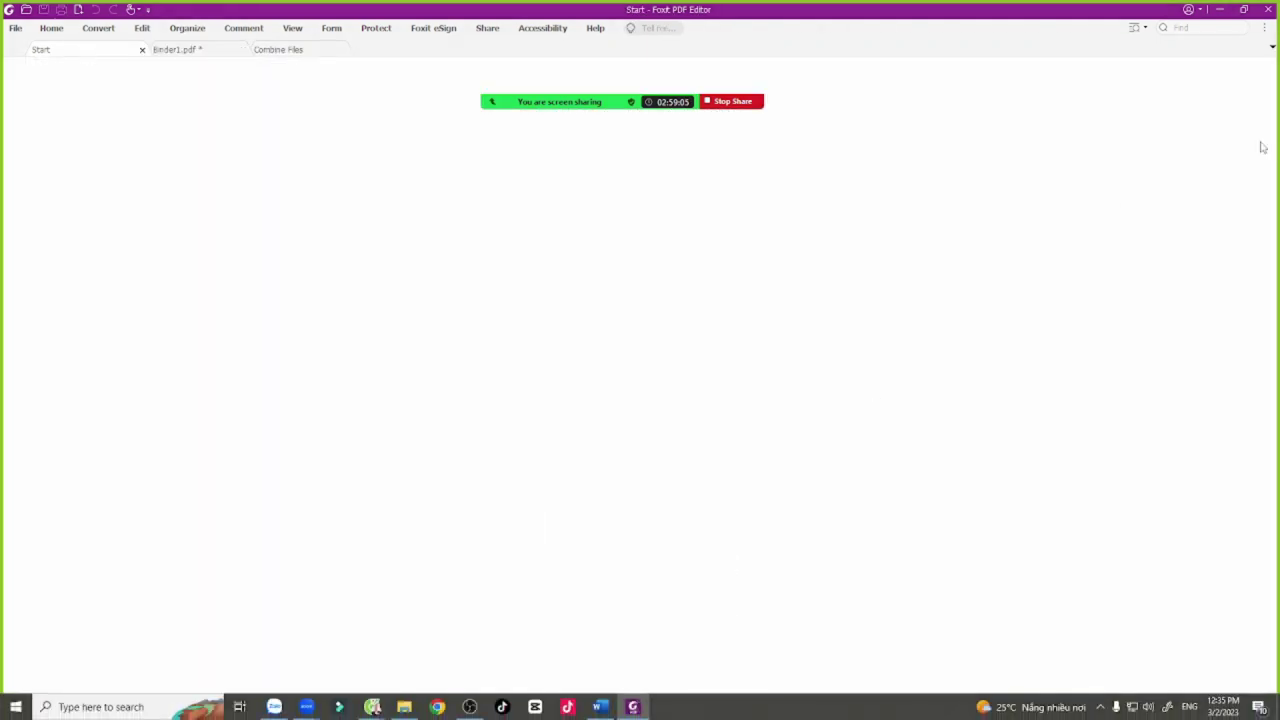
{"action": "left_click", "coordinate": [404, 707]}
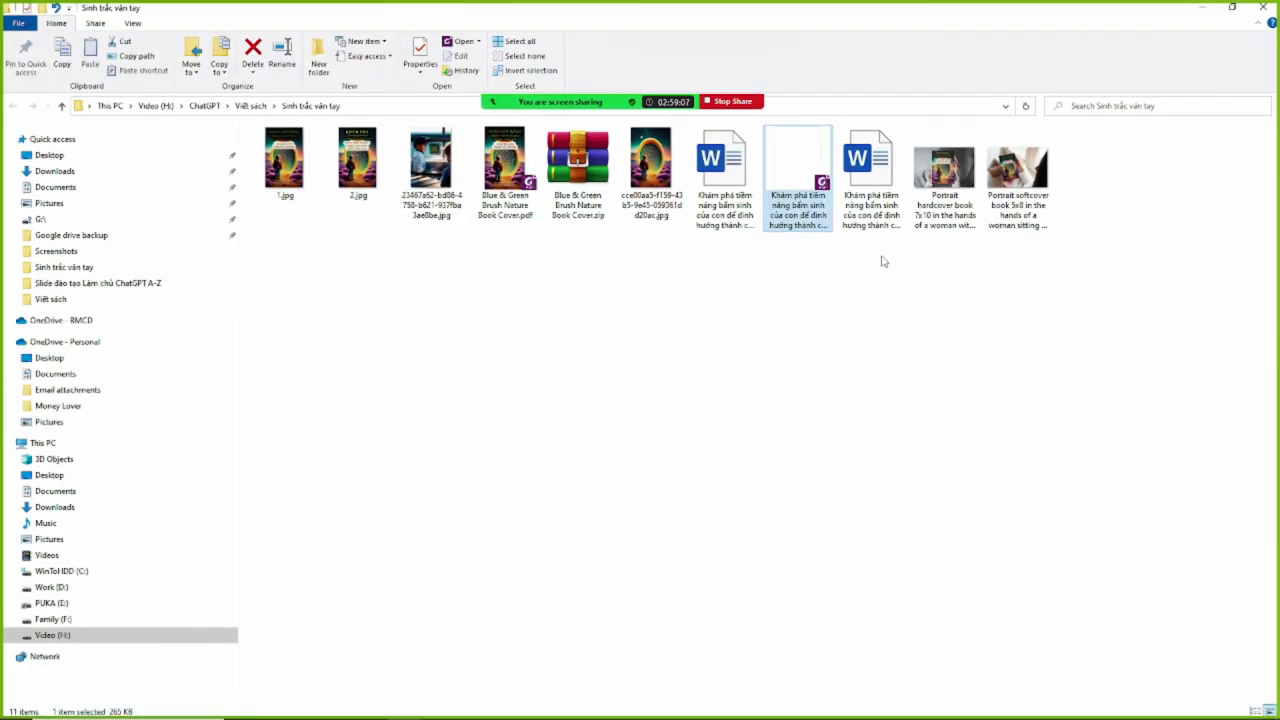
{"action": "left_click", "coordinate": [797, 170]}
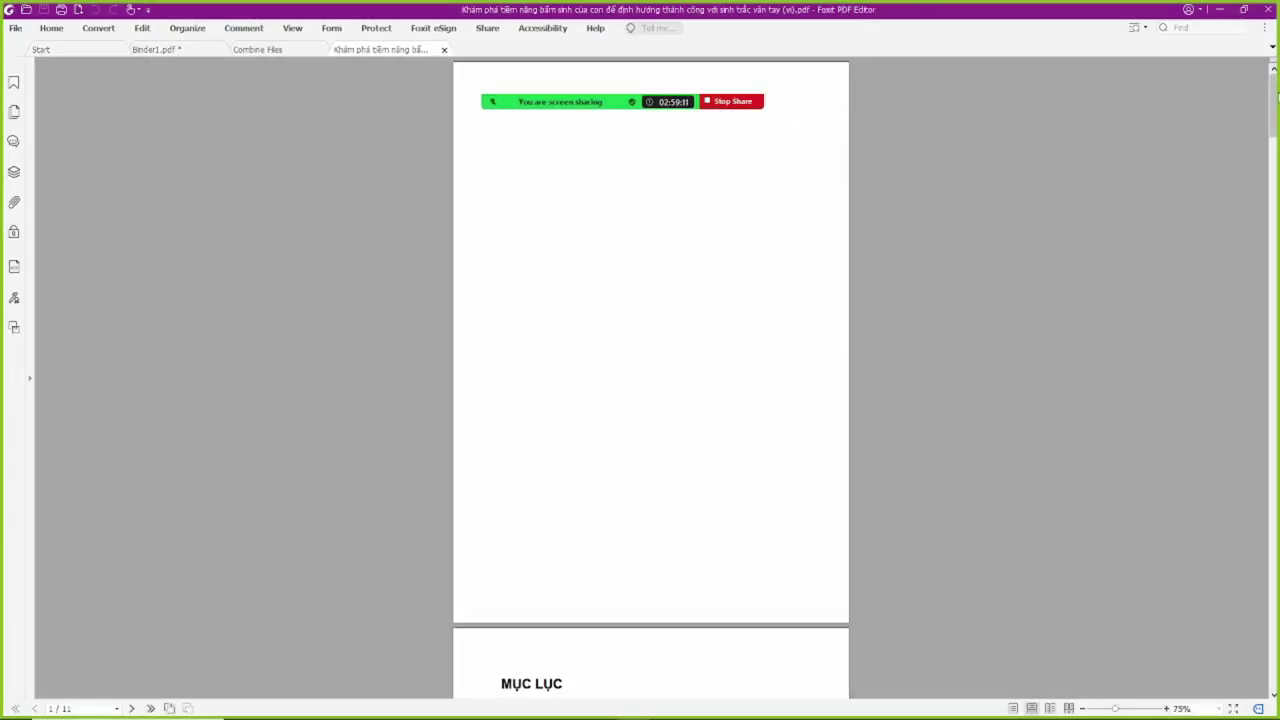
{"action": "mouse_move", "coordinate": [1275, 94]}
{"action": "left_mouse_down"}
{"action": "mouse_move", "coordinate": [1275, 185]}
{"action": "mouse_move", "coordinate": [1275, 88]}
{"action": "left_mouse_up"}
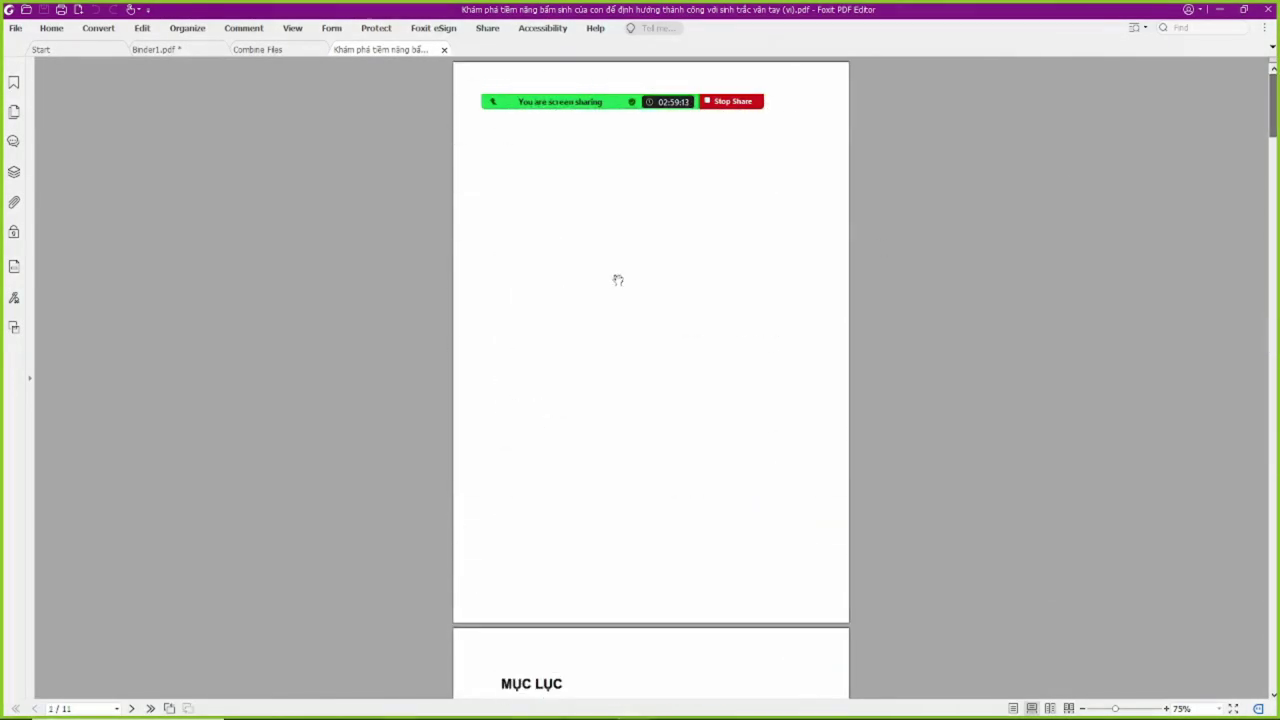
{"action": "left_click", "coordinate": [142, 28]}
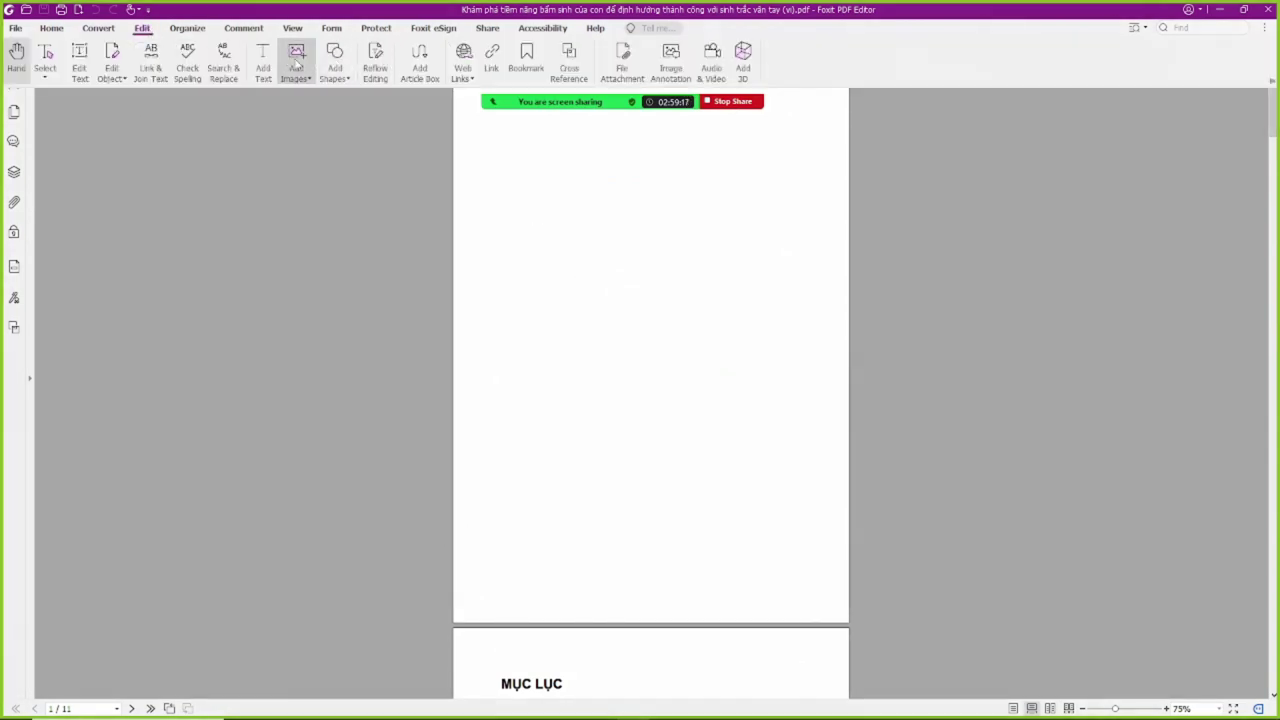
Insert the image 2.jpg from file onto the blank first page
{"action": "left_click", "coordinate": [296, 62]}
{"action": "left_click", "coordinate": [320, 91]}
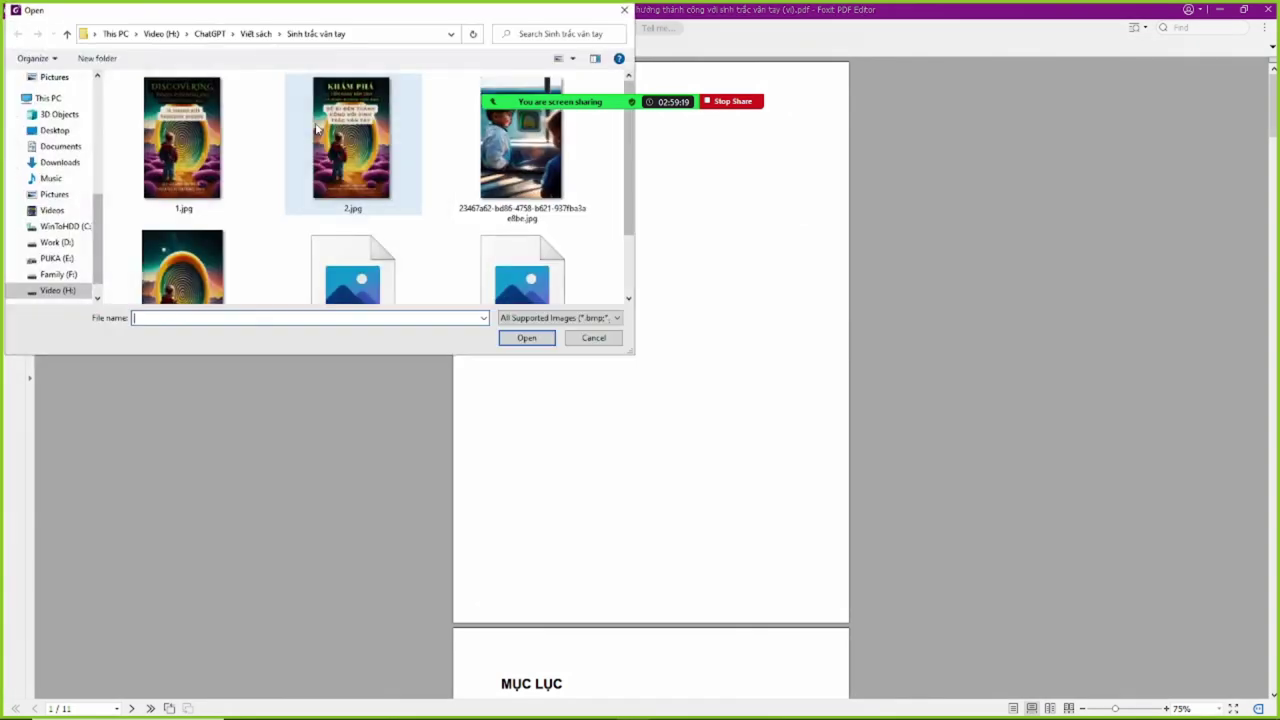
{"action": "double_click", "coordinate": [343, 148]}
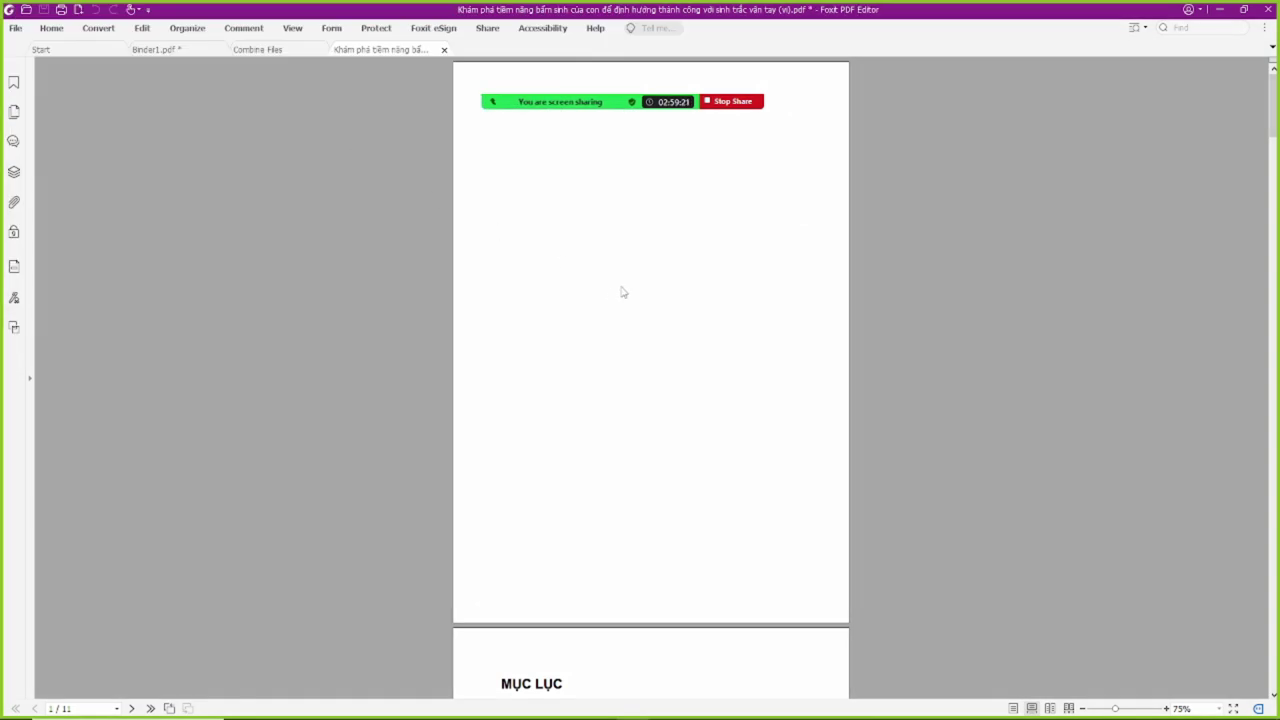
{"action": "left_click", "coordinate": [621, 292]}
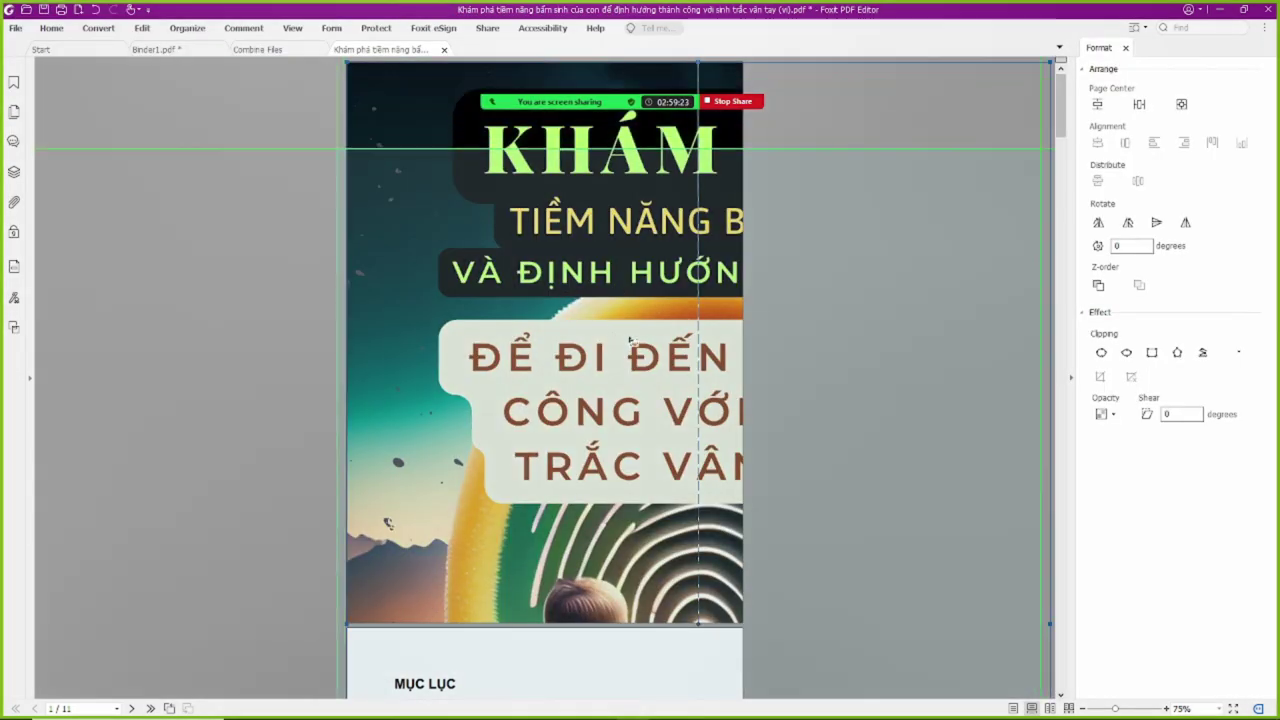
{"action": "left_click", "coordinate": [580, 354]}
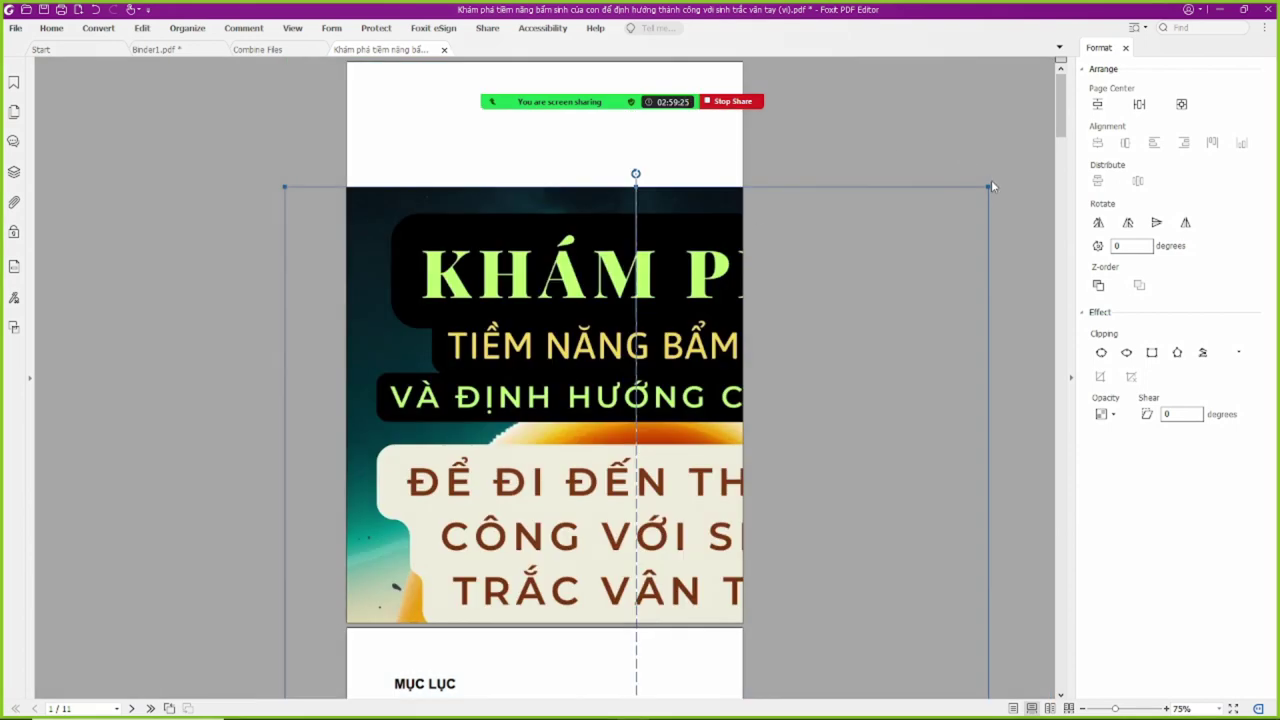
Resize and move the cover picture so it covers the whole first page
{"action": "left_click_drag", "start_coordinate": [595, 318], "coordinate": [657, 272]}
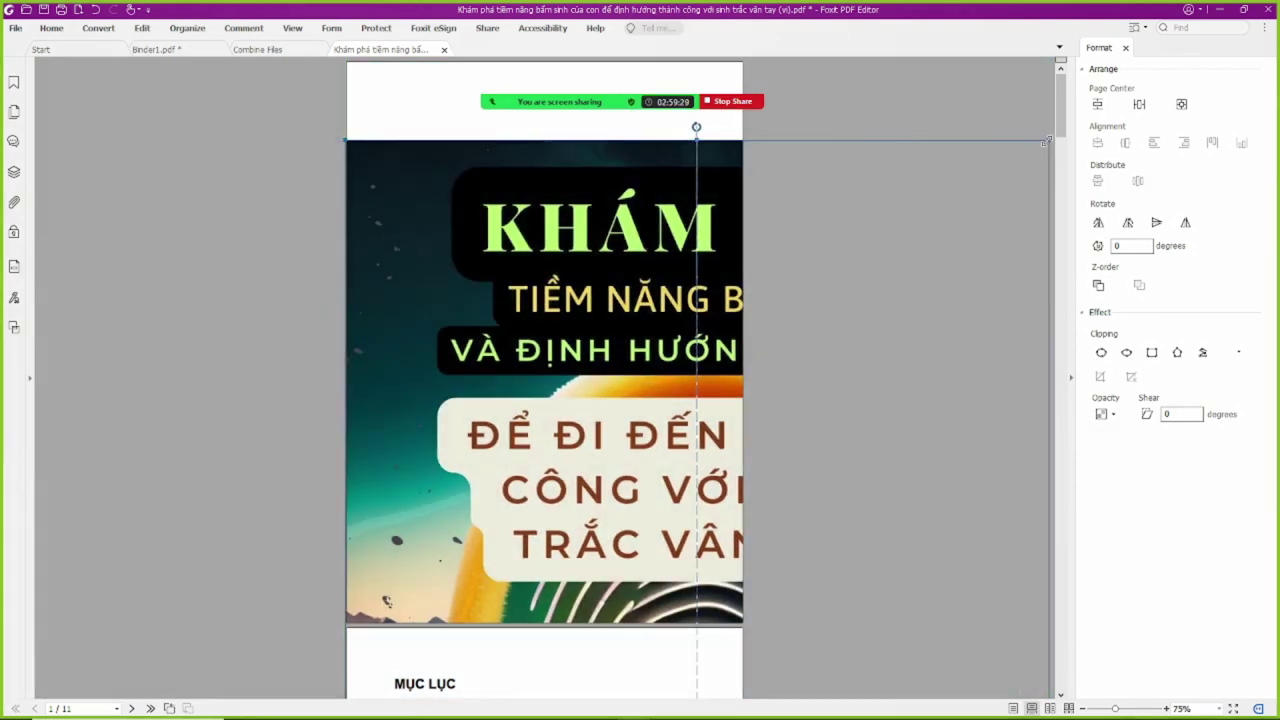
{"action": "left_click_drag", "start_coordinate": [1046, 141], "coordinate": [742, 332]}
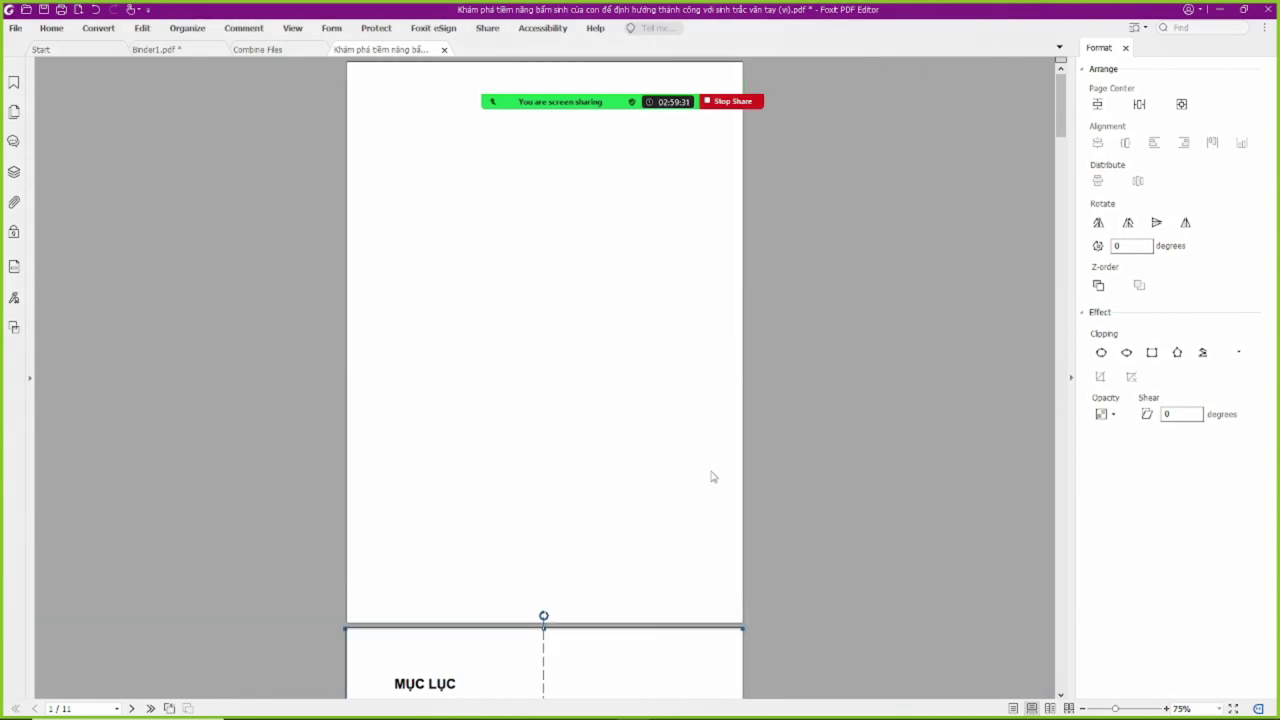
{"action": "key", "text": "ctrl+z"}
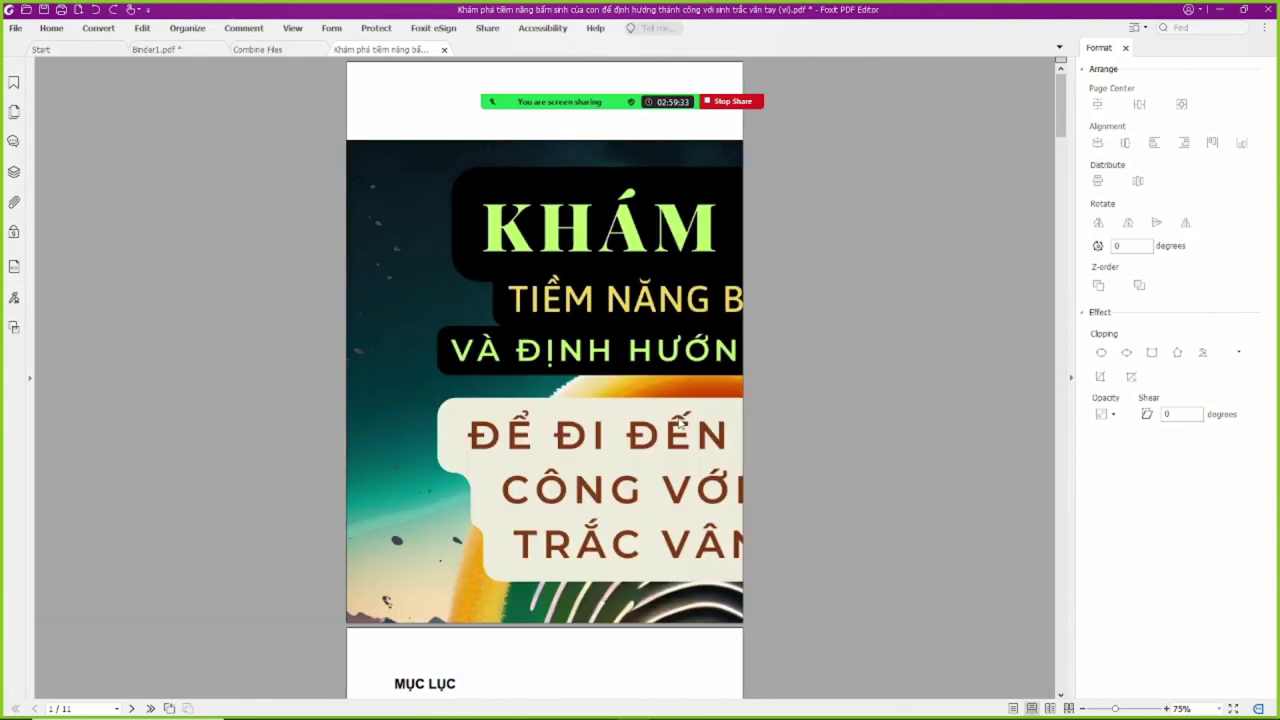
{"action": "key", "text": "ctrl+z"}
{"action": "left_click_drag", "start_coordinate": [1033, 116], "coordinate": [678, 114]}
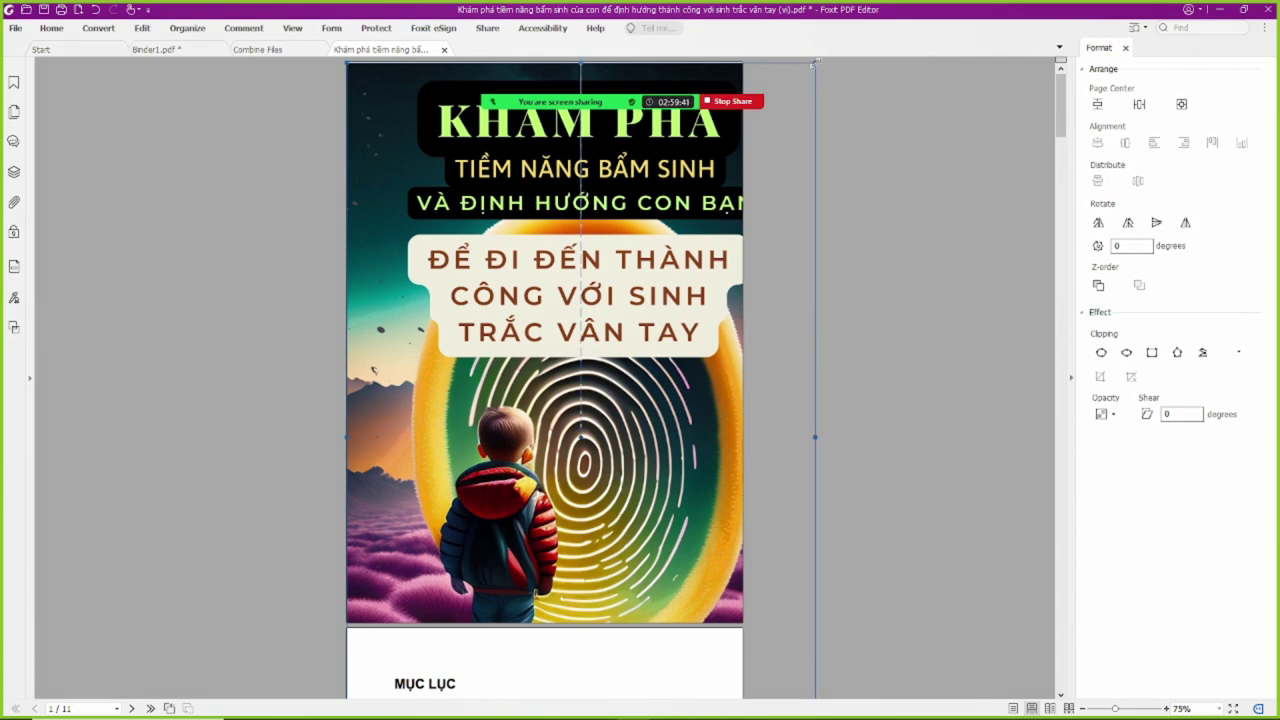
{"action": "left_click_drag", "start_coordinate": [814, 63], "coordinate": [732, 174]}
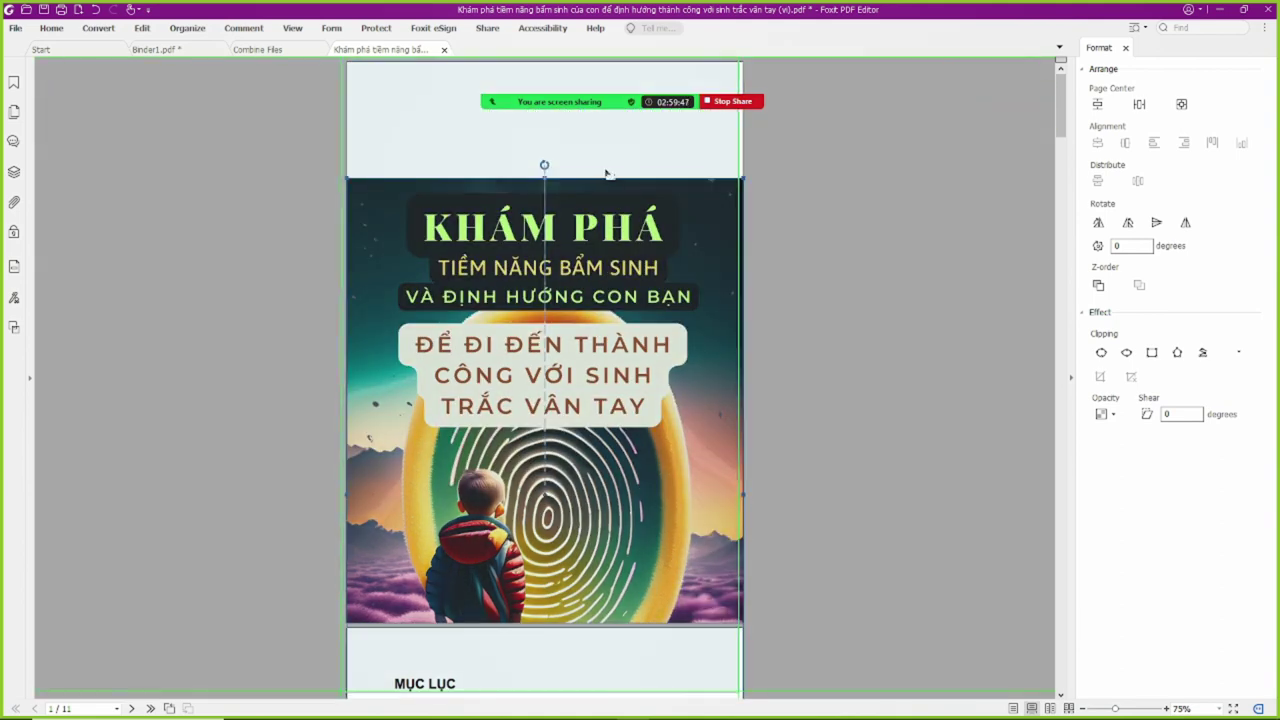
{"action": "left_click_drag", "start_coordinate": [607, 176], "coordinate": [607, 59]}
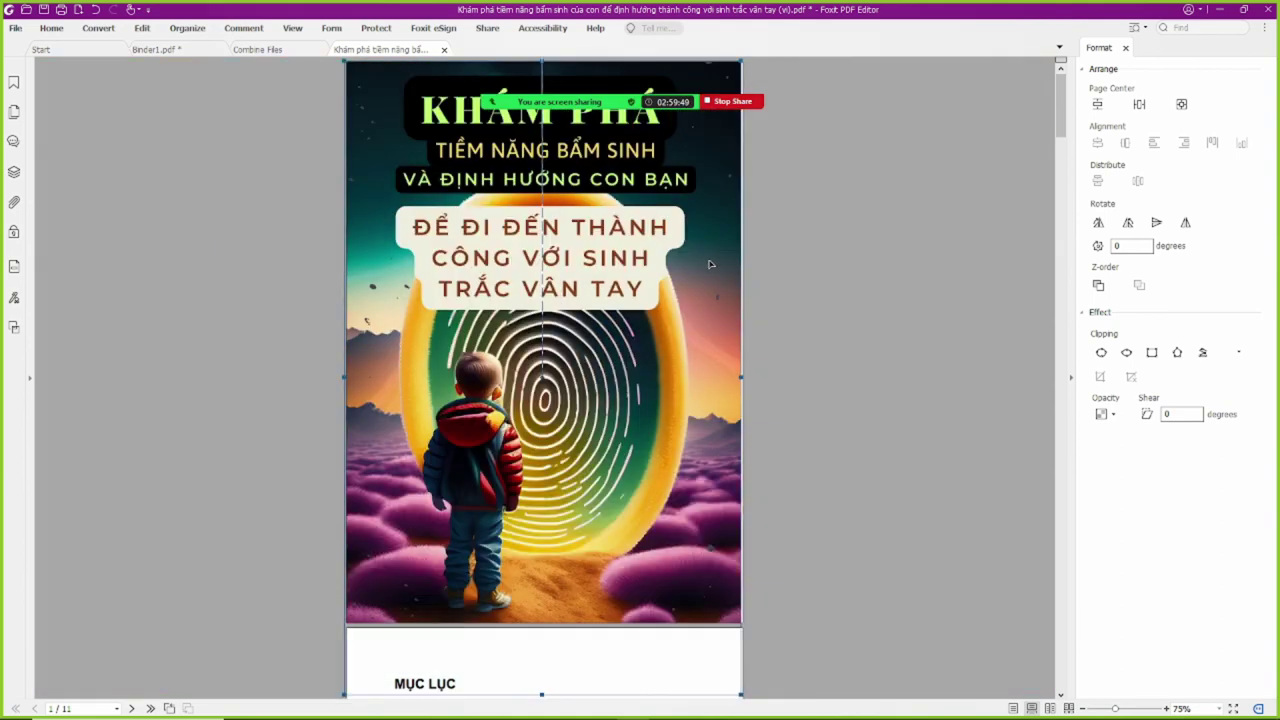
{"action": "left_click_drag", "start_coordinate": [740, 60], "coordinate": [703, 215]}
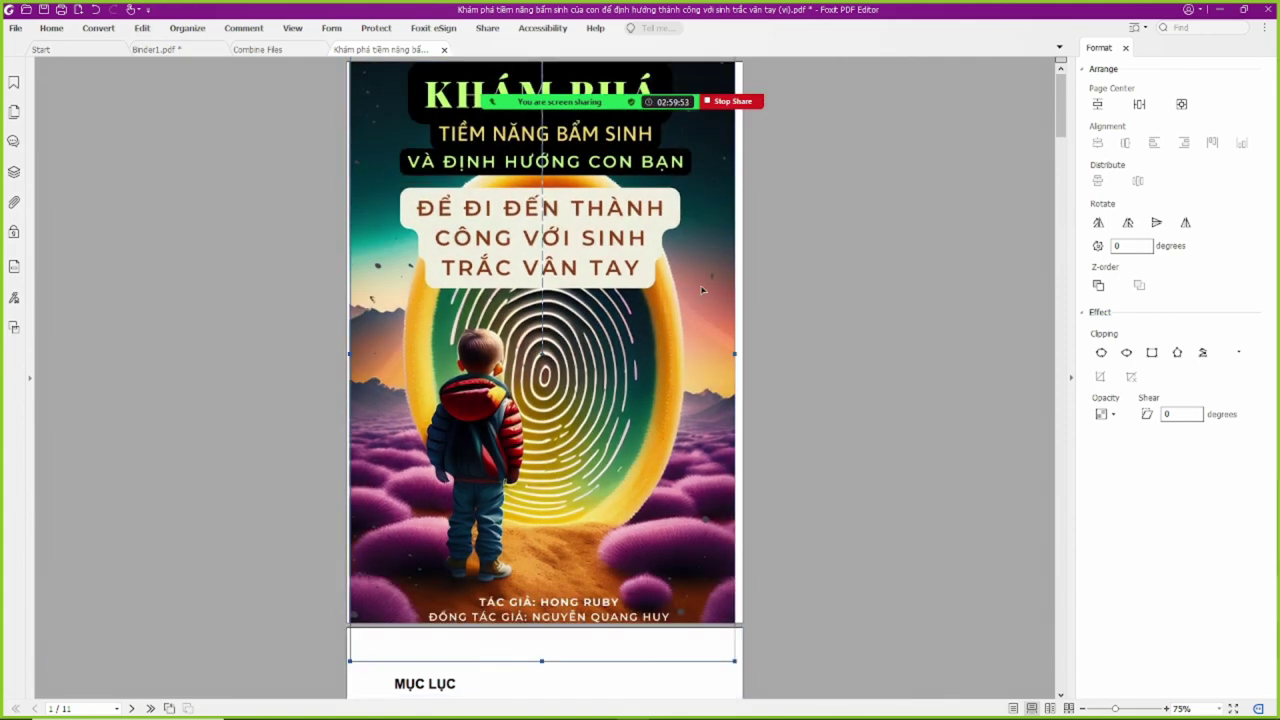
{"action": "left_click_drag", "start_coordinate": [703, 290], "coordinate": [700, 280]}
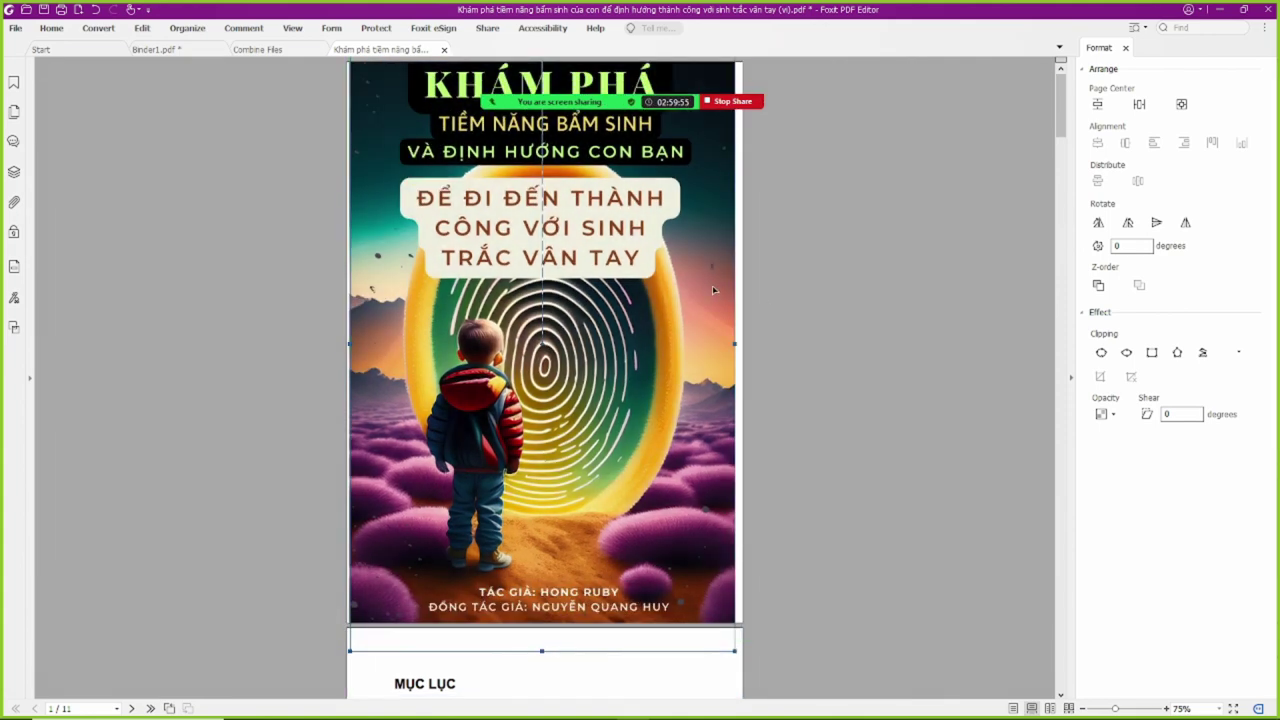
Fine-tune the cover's position and widen it to the page's left and right edges
{"action": "left_click", "coordinate": [546, 650]}
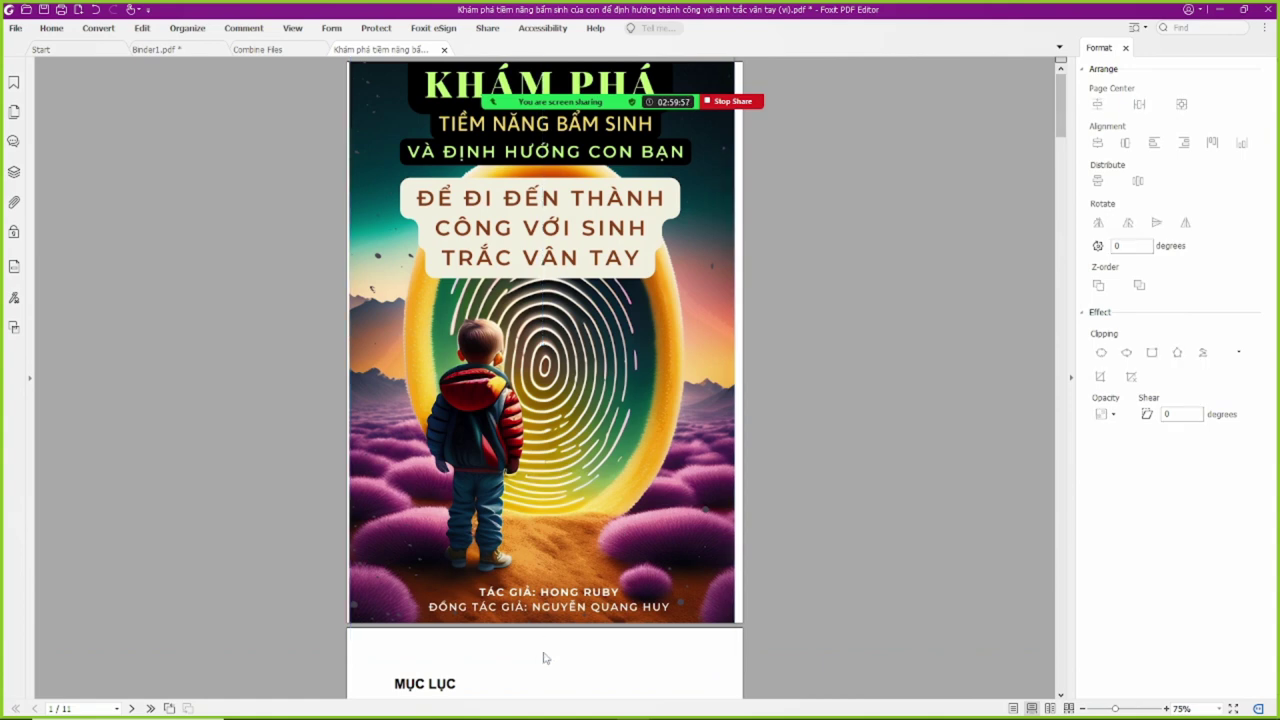
{"action": "left_click", "coordinate": [543, 650]}
{"action": "left_click", "coordinate": [545, 655]}
{"action": "left_click", "coordinate": [538, 651]}
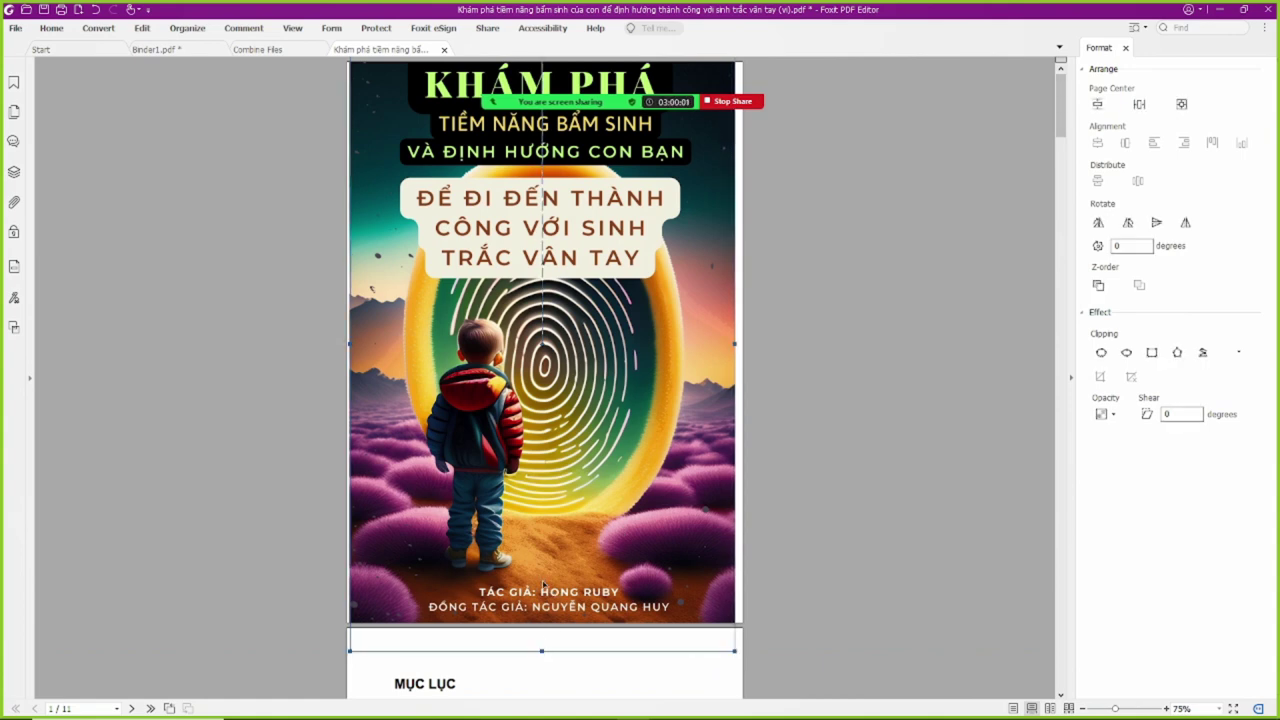
{"action": "left_click_drag", "start_coordinate": [587, 388], "coordinate": [590, 398]}
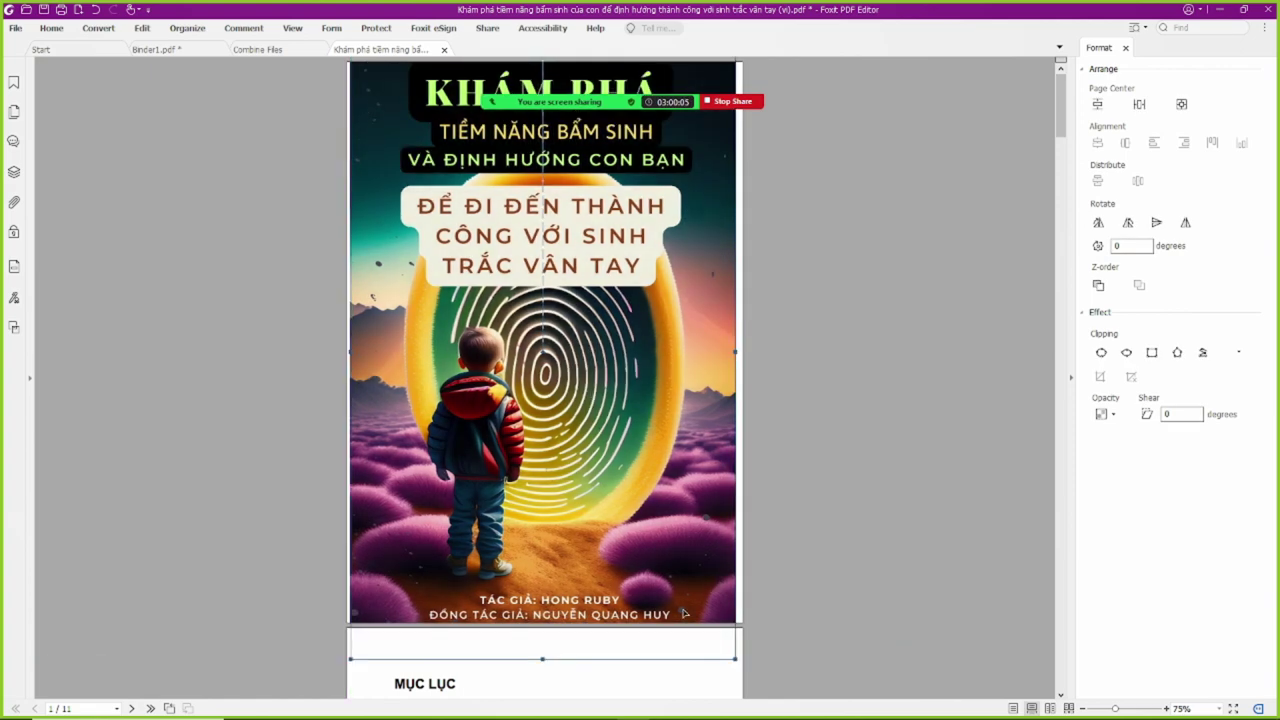
{"action": "left_click_drag", "start_coordinate": [678, 400], "coordinate": [684, 401]}
{"action": "key", "text": "Left"}
{"action": "key", "text": "Left"}
{"action": "key", "text": "Left"}
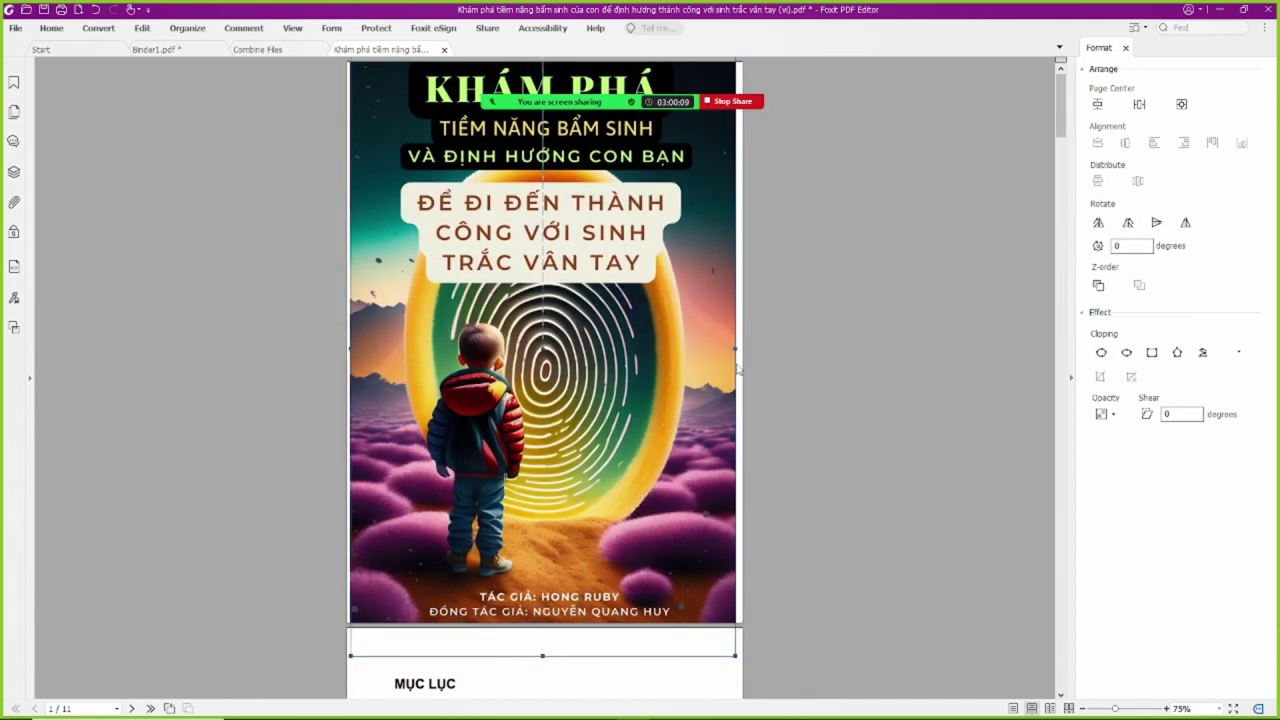
{"action": "left_click_drag", "start_coordinate": [735, 349], "coordinate": [742, 349]}
{"action": "left_click_drag", "start_coordinate": [352, 349], "coordinate": [346, 349]}
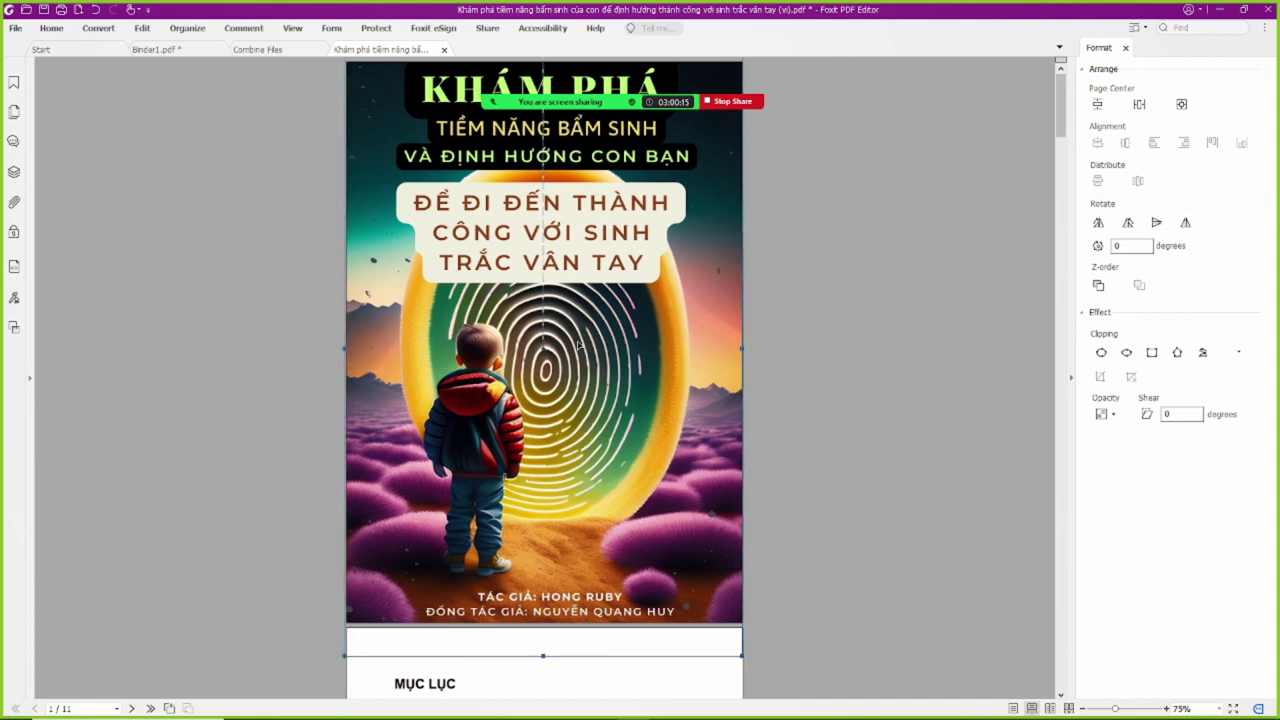
{"action": "left_click", "coordinate": [813, 353]}
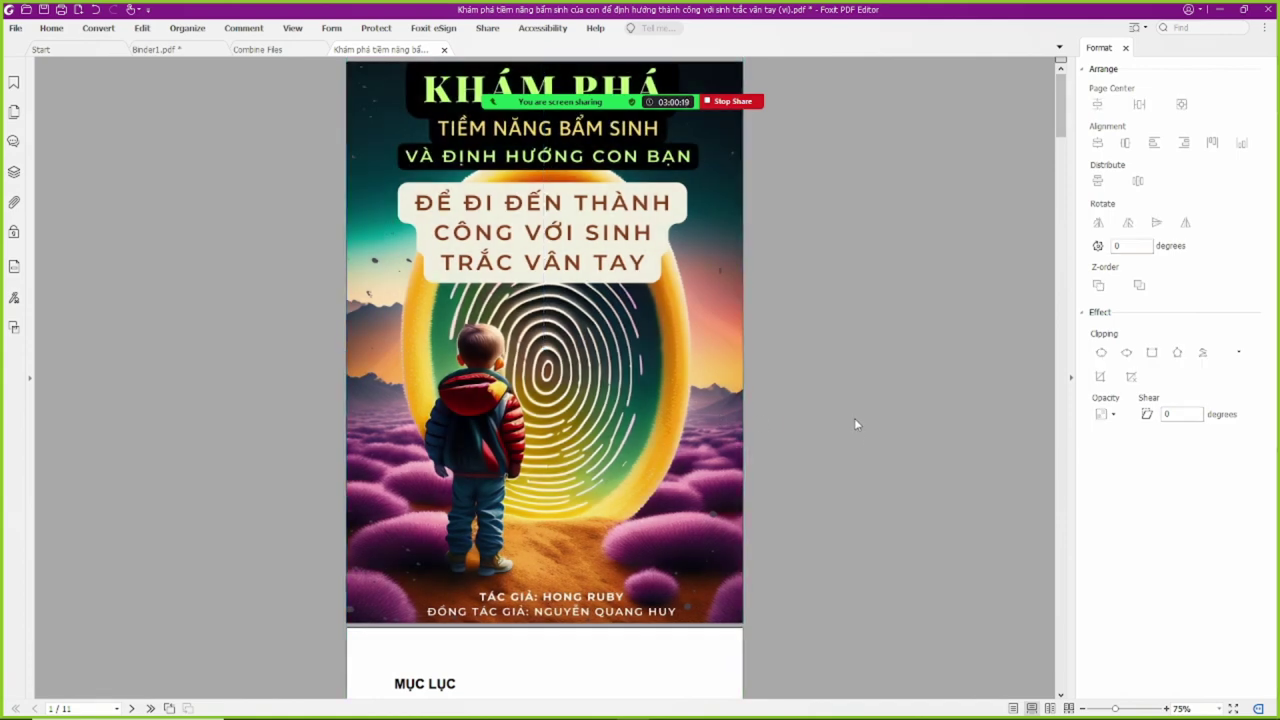
Save the ebook PDF with its new cover and close Foxit, answering the Binder1.pdf prompt
{"action": "scroll", "coordinate": [829, 475], "scroll_direction": "down", "scroll_amount": 5}
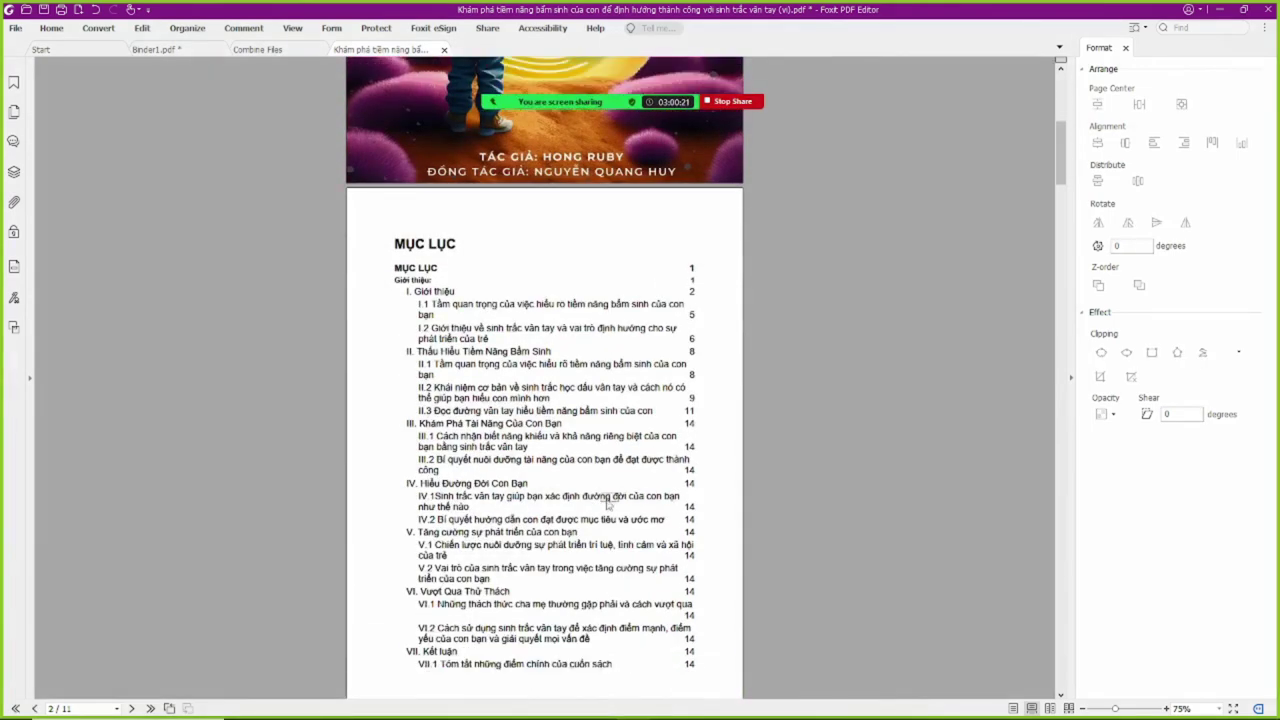
{"action": "scroll", "coordinate": [314, 464], "scroll_direction": "up", "scroll_amount": 5}
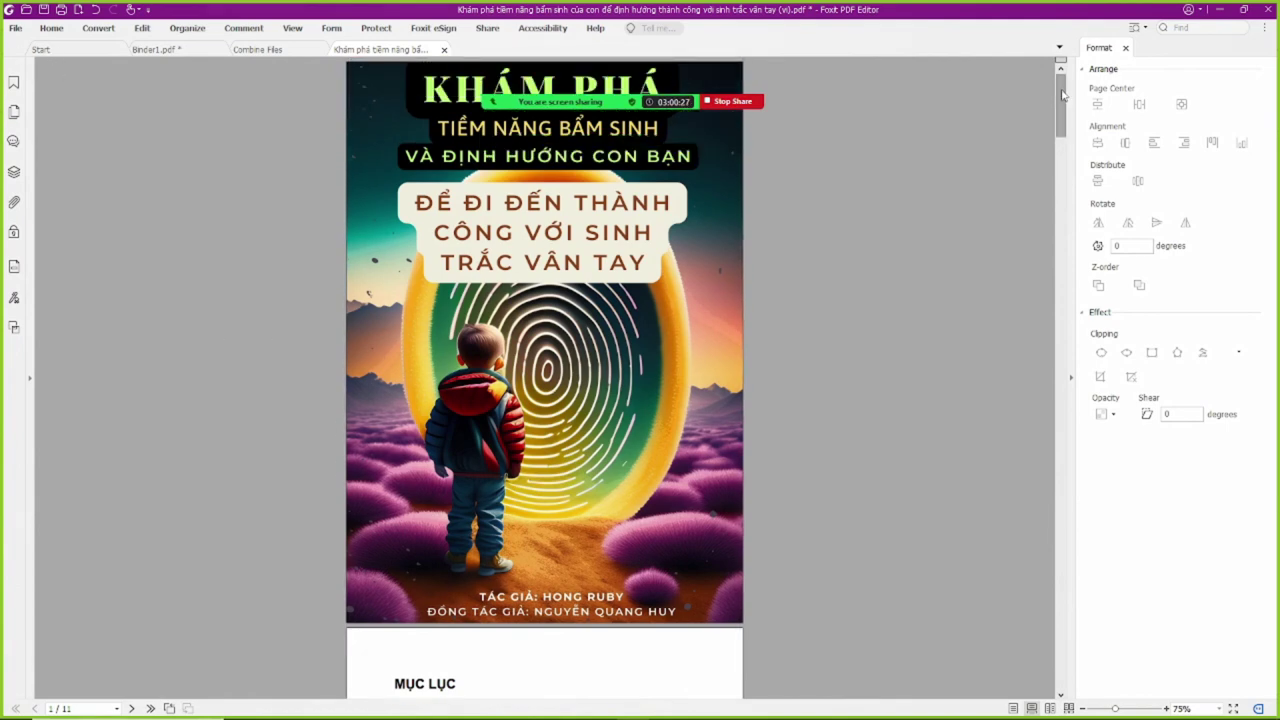
{"action": "left_click", "coordinate": [16, 28]}
{"action": "left_click", "coordinate": [33, 136]}
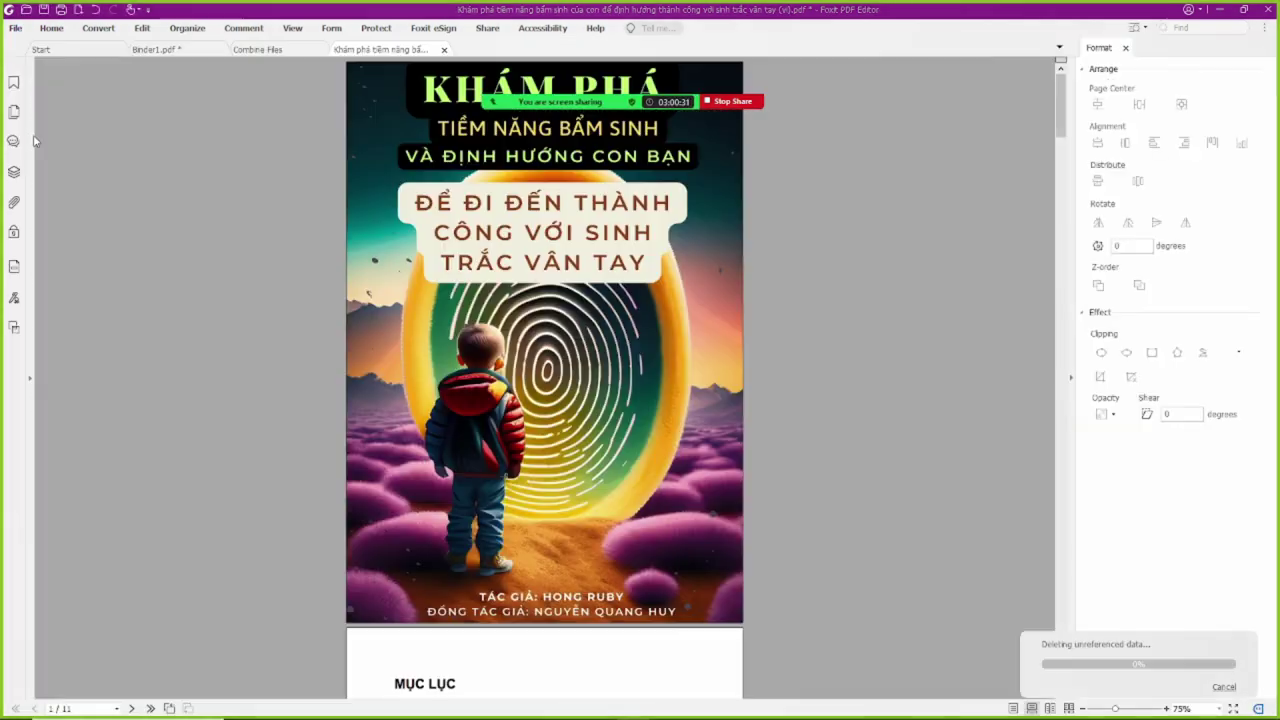
{"action": "left_click", "coordinate": [1266, 9]}
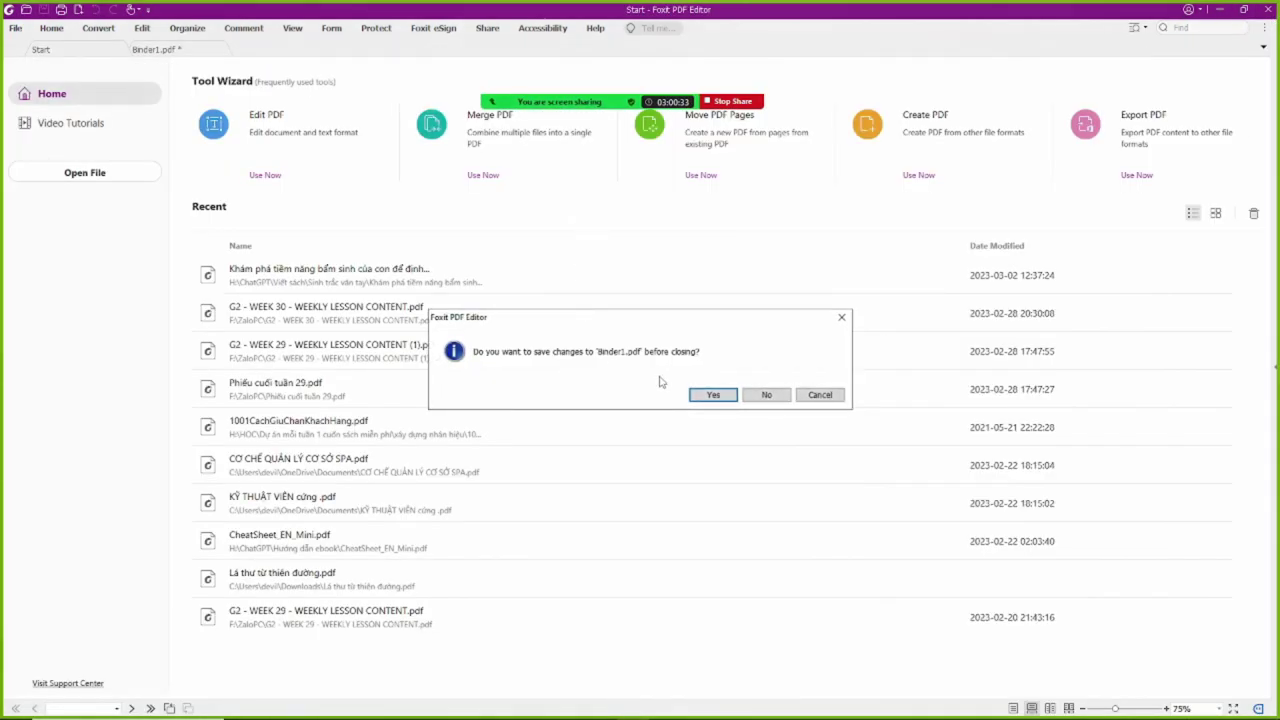
{"action": "left_click", "coordinate": [751, 398]}
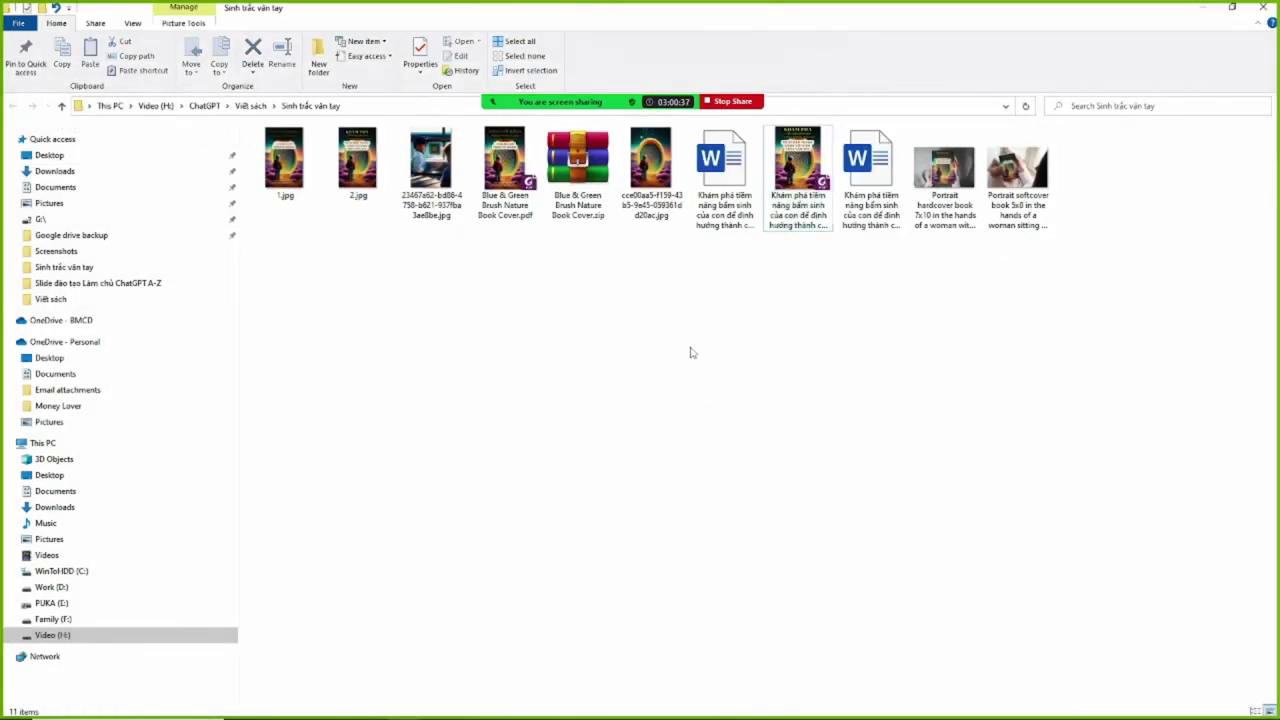
Close the checked ebook PDF and bring back the Cốc Cốc window on the Lexica Aperture page
{"action": "left_click", "coordinate": [802, 182]}
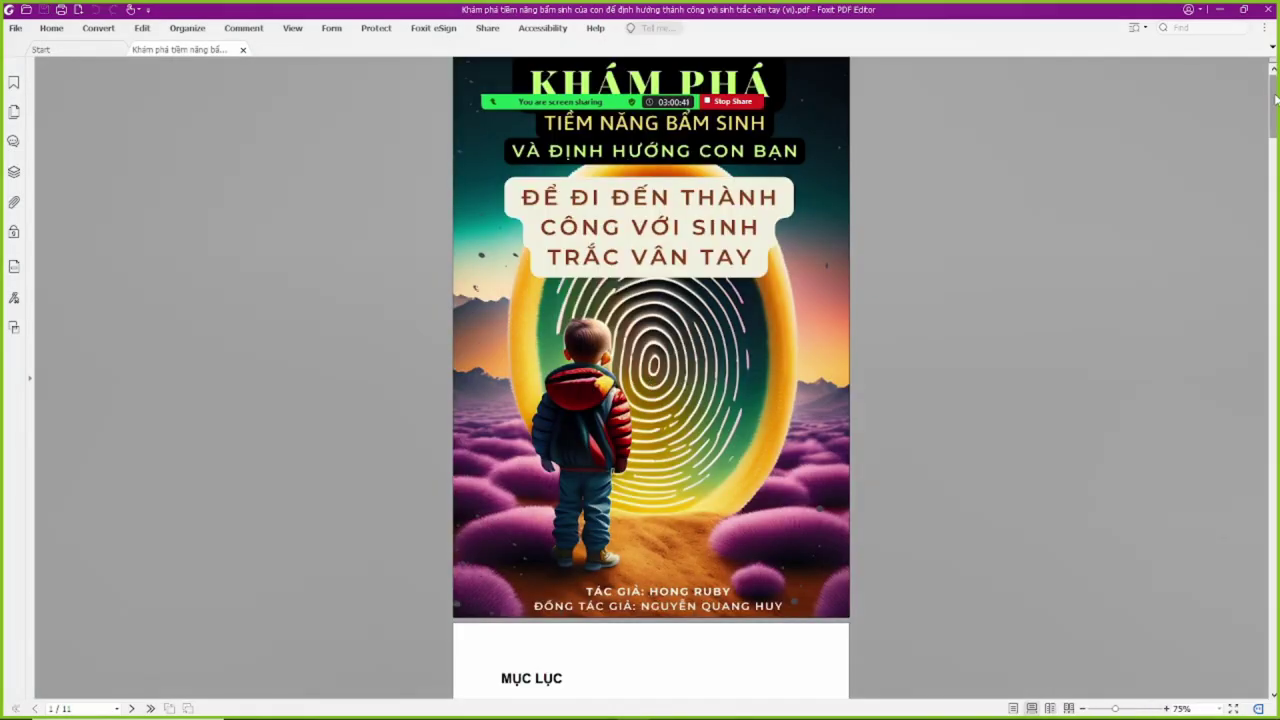
{"action": "mouse_move", "coordinate": [1273, 105]}
{"action": "left_mouse_down"}
{"action": "mouse_move", "coordinate": [1273, 640]}
{"action": "mouse_move", "coordinate": [1273, 100]}
{"action": "left_mouse_up"}
{"action": "left_click", "coordinate": [1263, 9]}
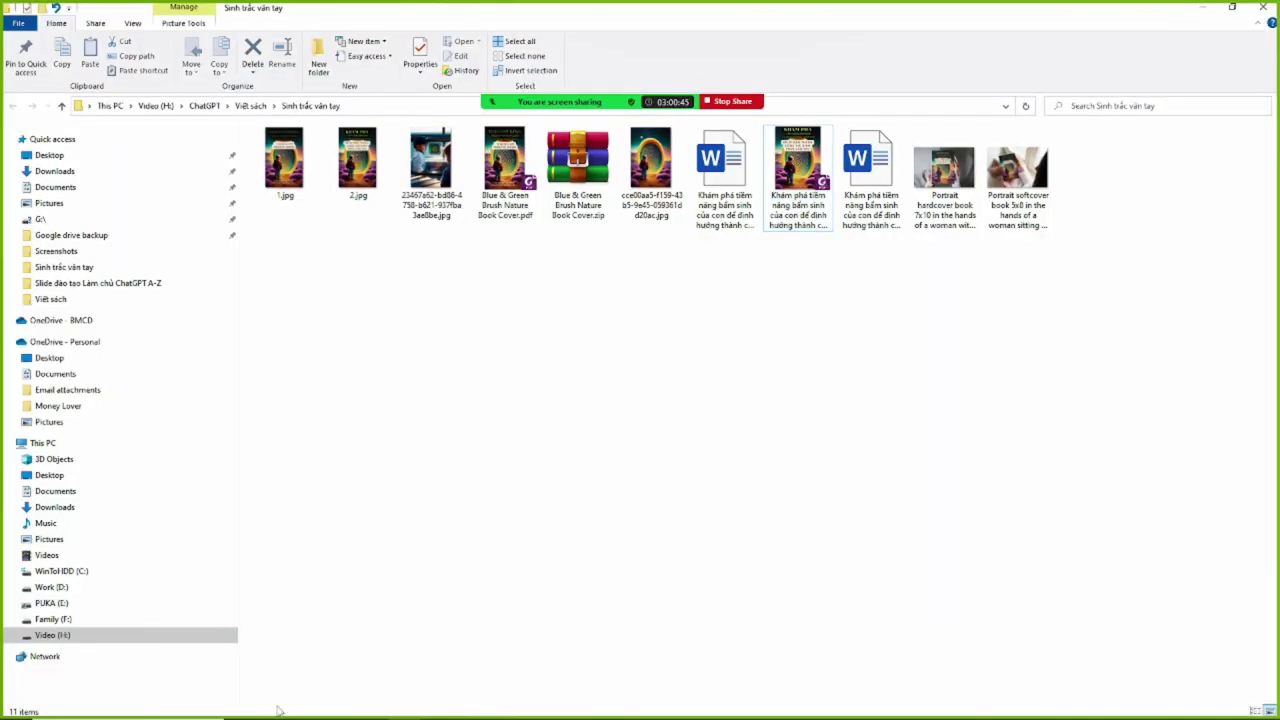
{"action": "mouse_move", "coordinate": [372, 707]}
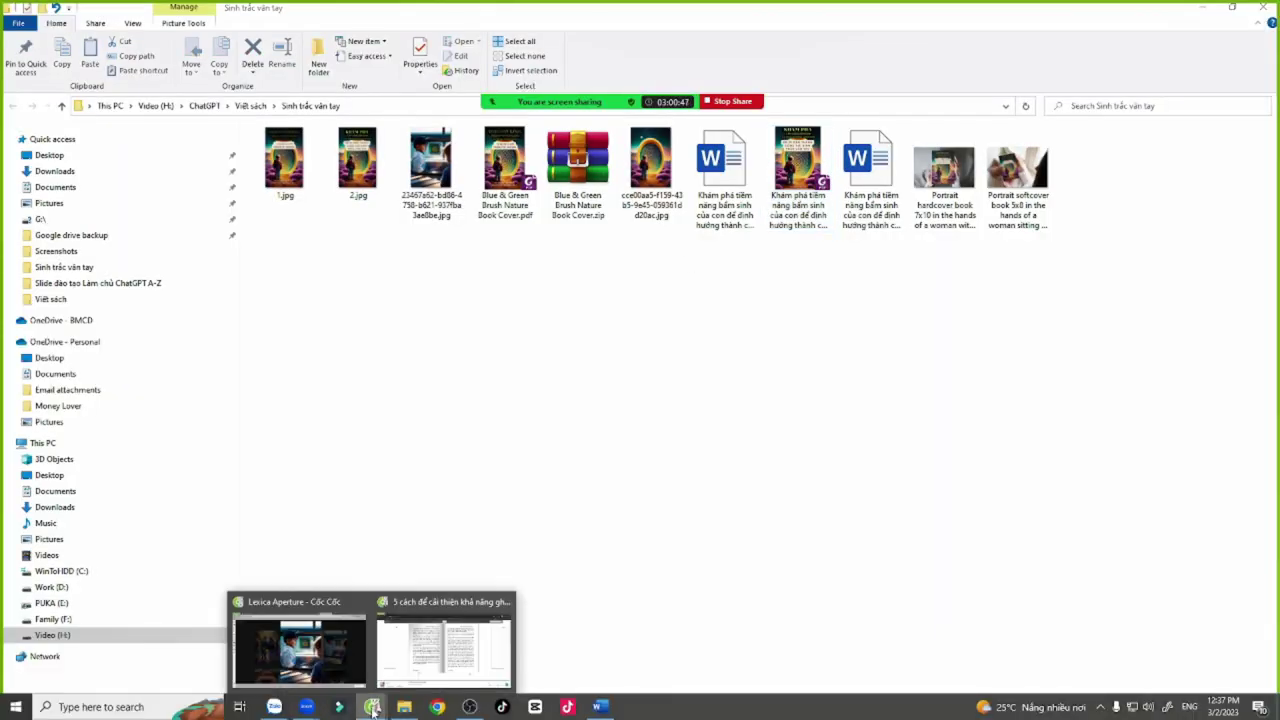
{"action": "left_click", "coordinate": [332, 668]}
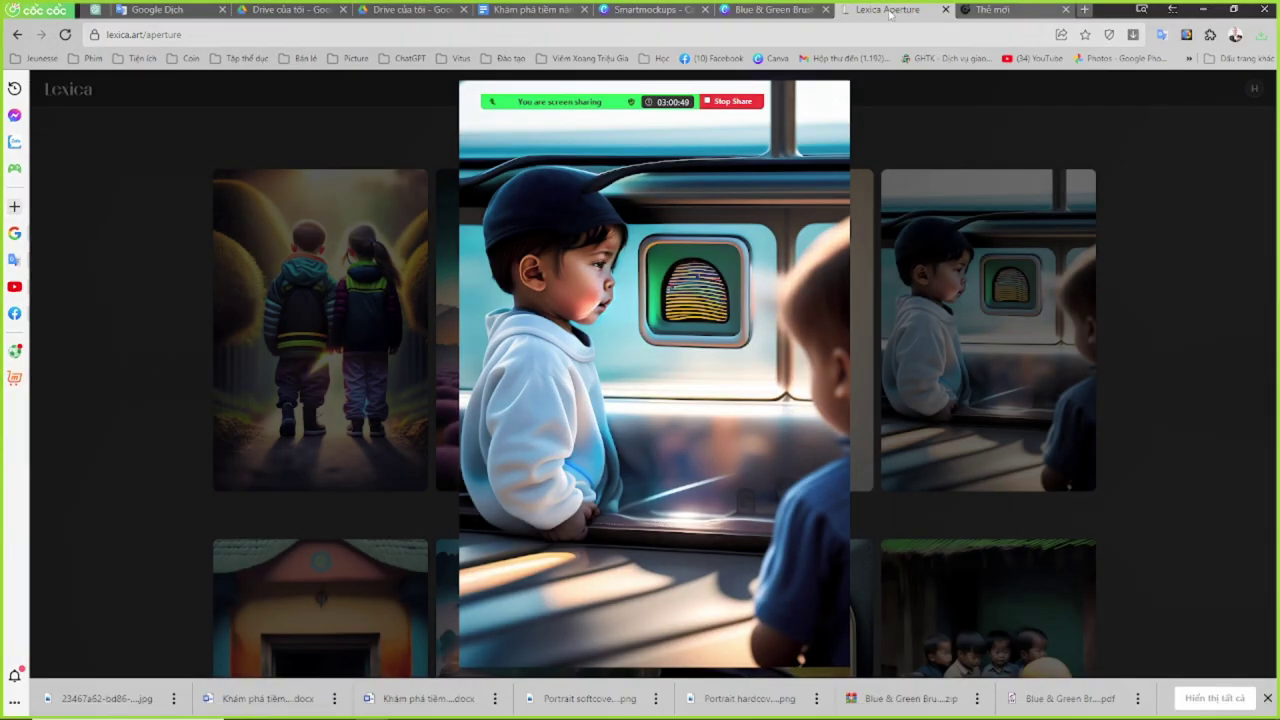
Open flipbookpdf.net in the empty new tab
{"action": "left_click", "coordinate": [1010, 12]}
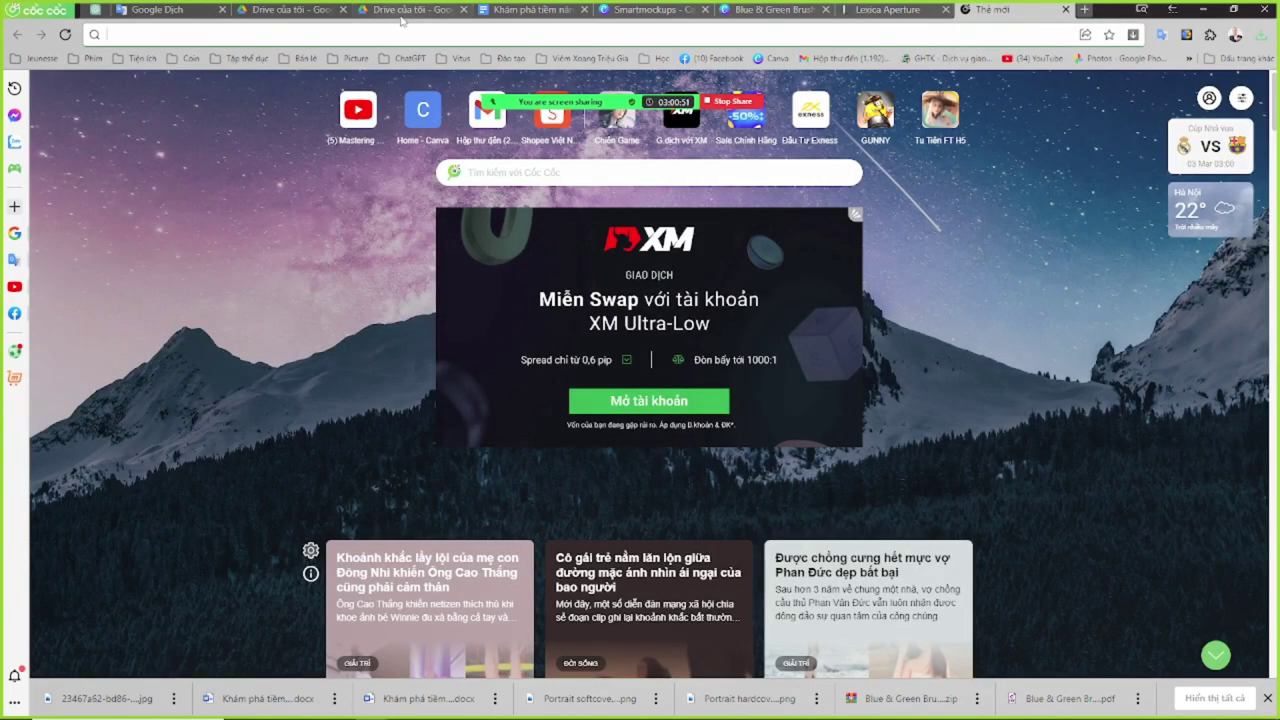
{"action": "type", "text": "fl"}
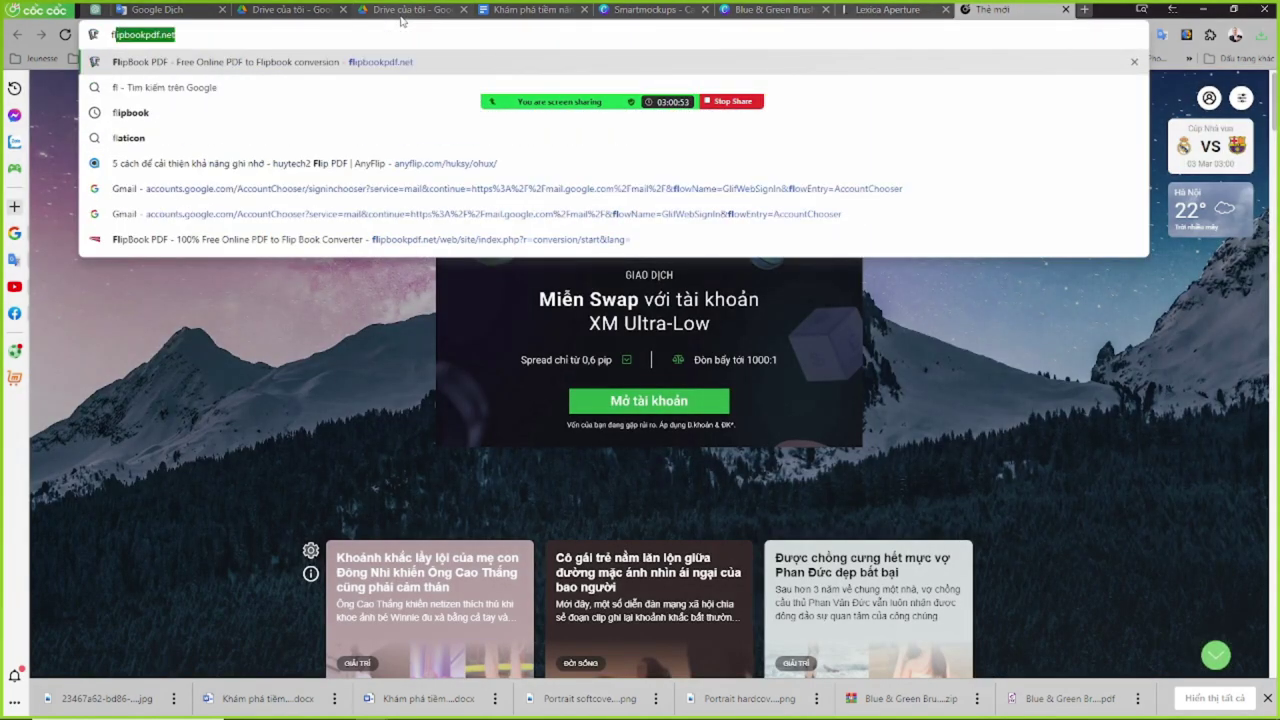
{"action": "type", "text": "p"}
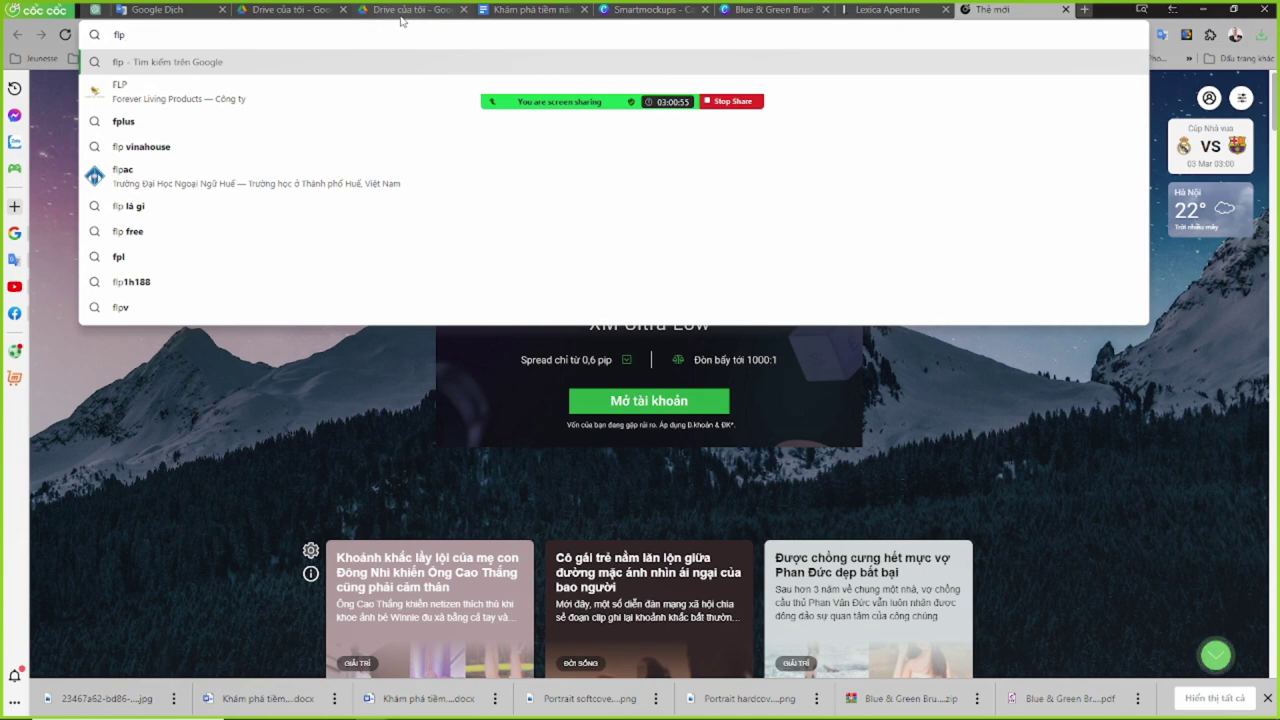
{"action": "key", "text": "BackSpace"}
{"action": "type", "text": "ip"}
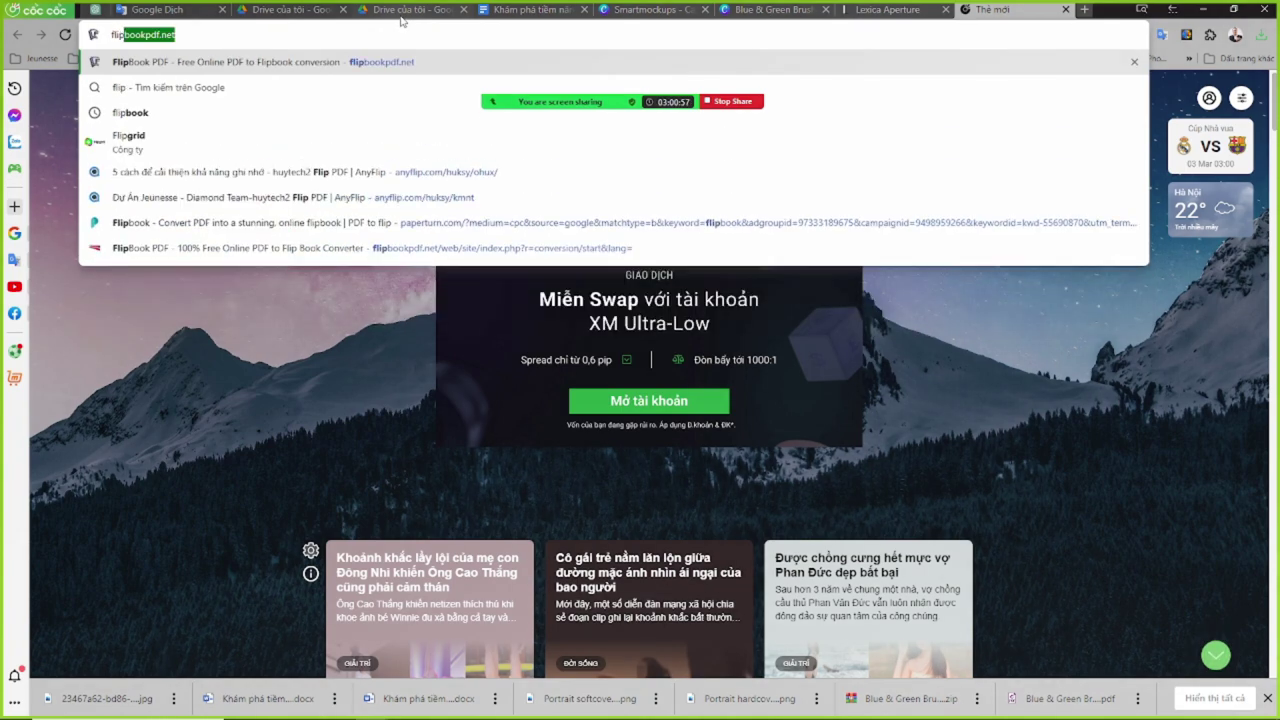
{"action": "key", "text": "Return"}
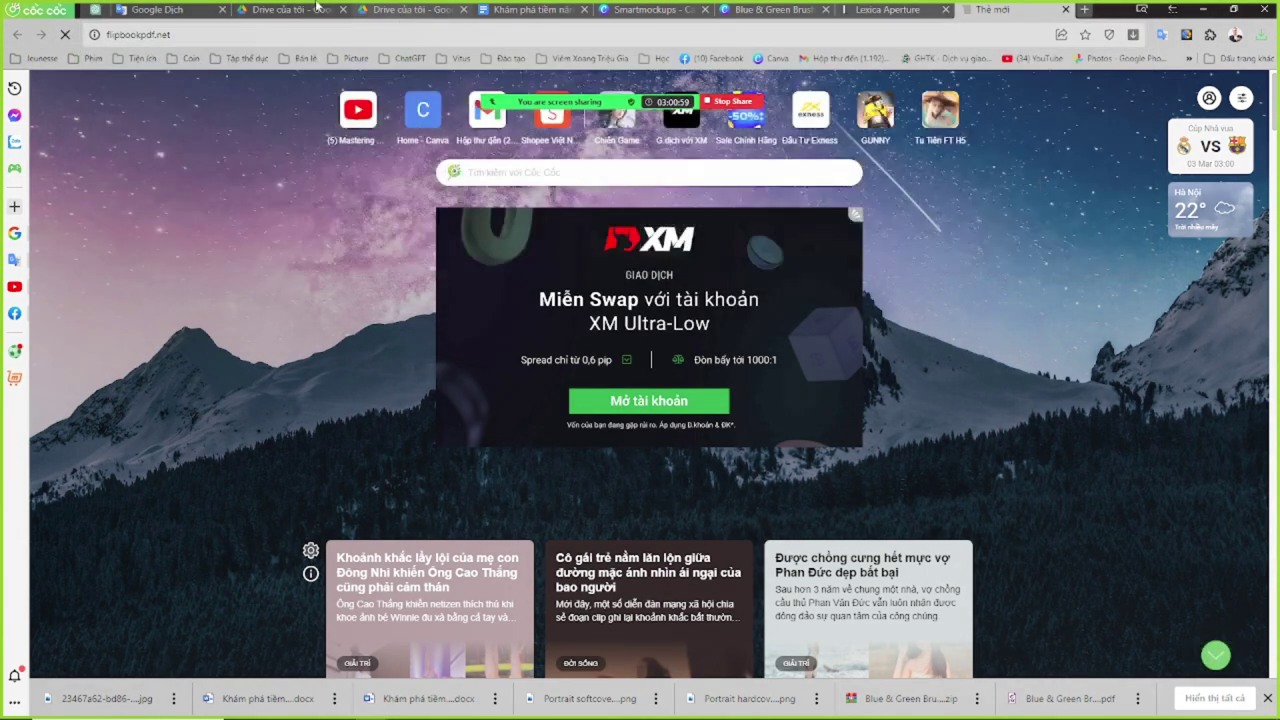
In another new tab, open the AnyFlip Official Homepage bookmark from the ChatGPT bookmarks folder
{"action": "left_click", "coordinate": [1084, 10]}
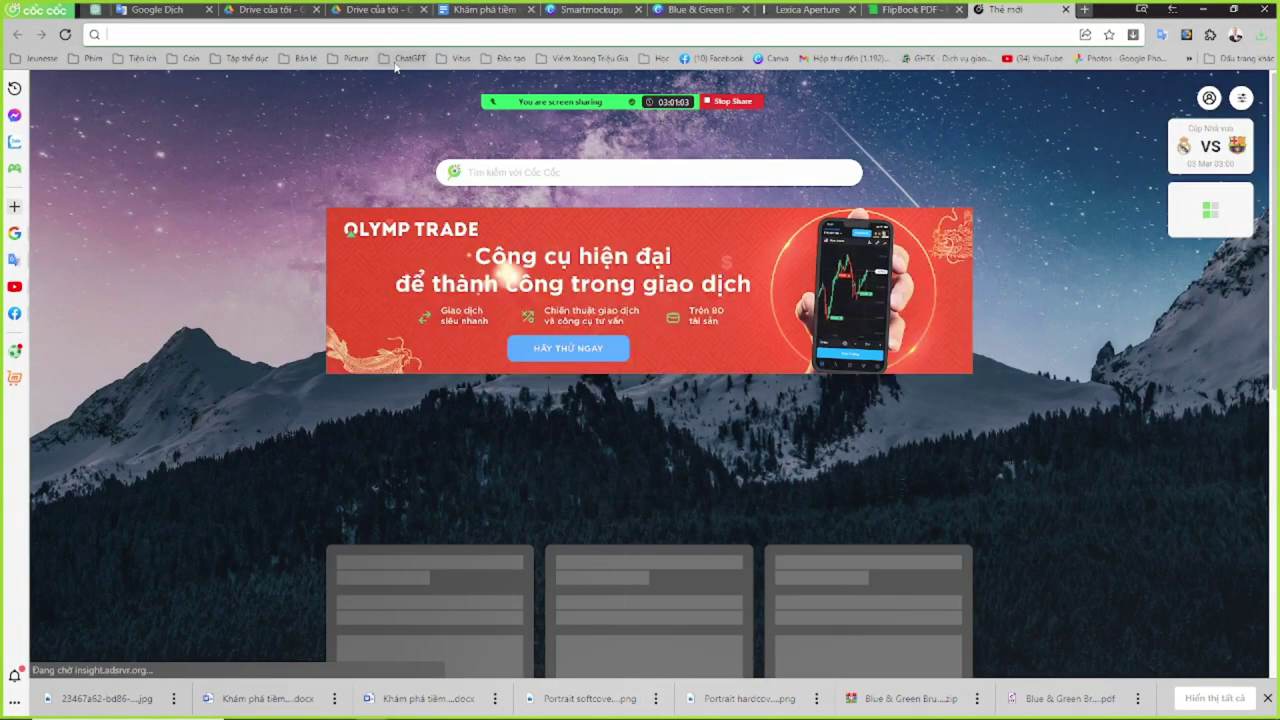
{"action": "left_click", "coordinate": [405, 58]}
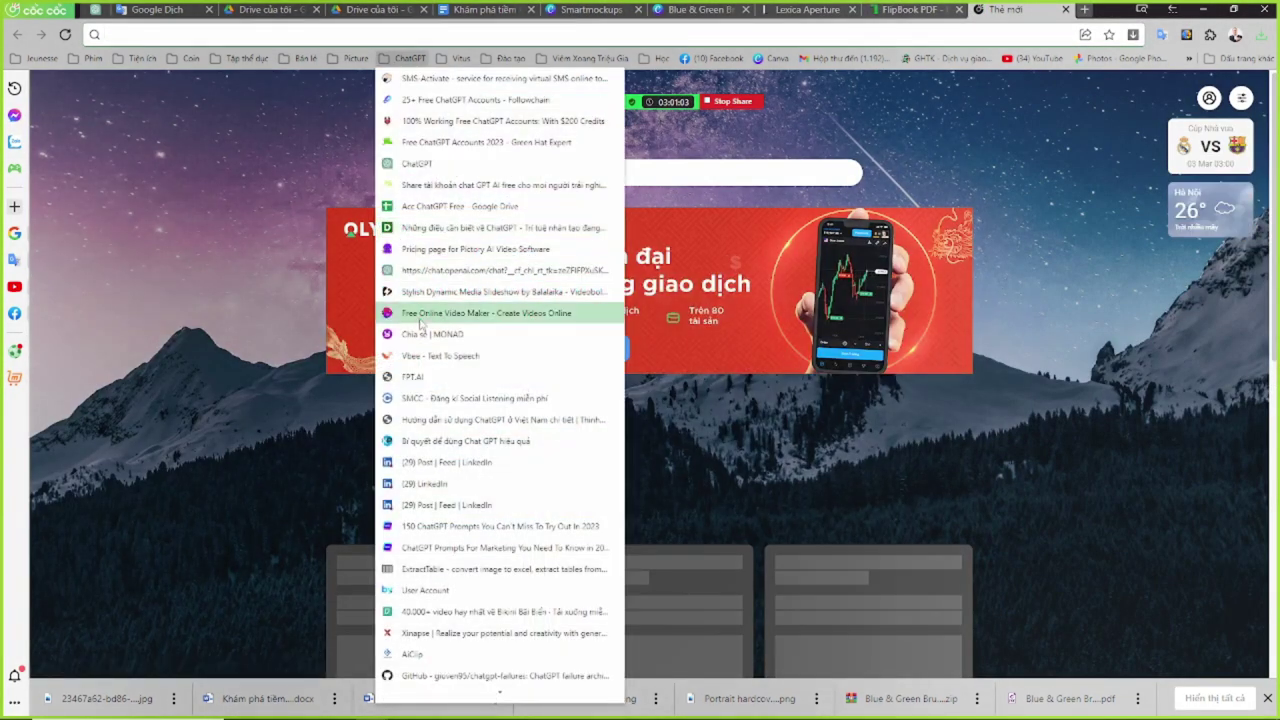
{"action": "scroll", "coordinate": [448, 686], "scroll_direction": "down", "scroll_amount": 7}
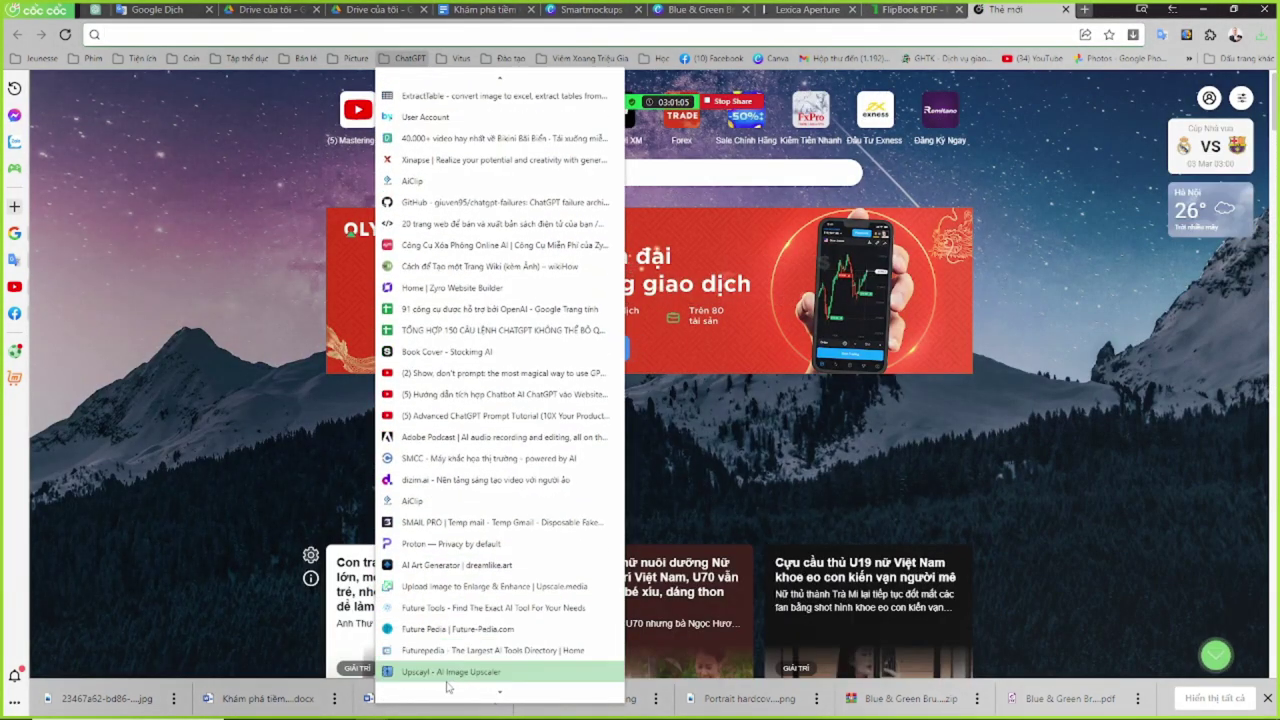
{"action": "scroll", "coordinate": [447, 686], "scroll_direction": "down", "scroll_amount": 4}
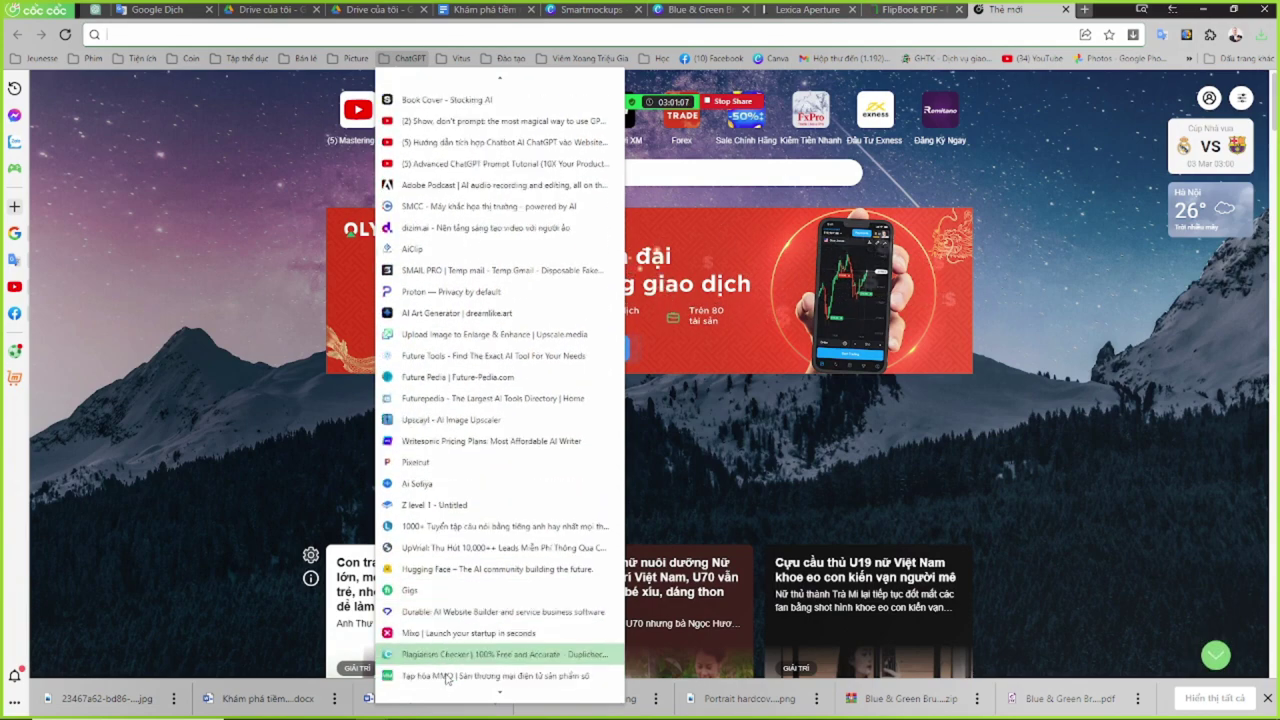
{"action": "scroll", "coordinate": [447, 678], "scroll_direction": "down", "scroll_amount": 3}
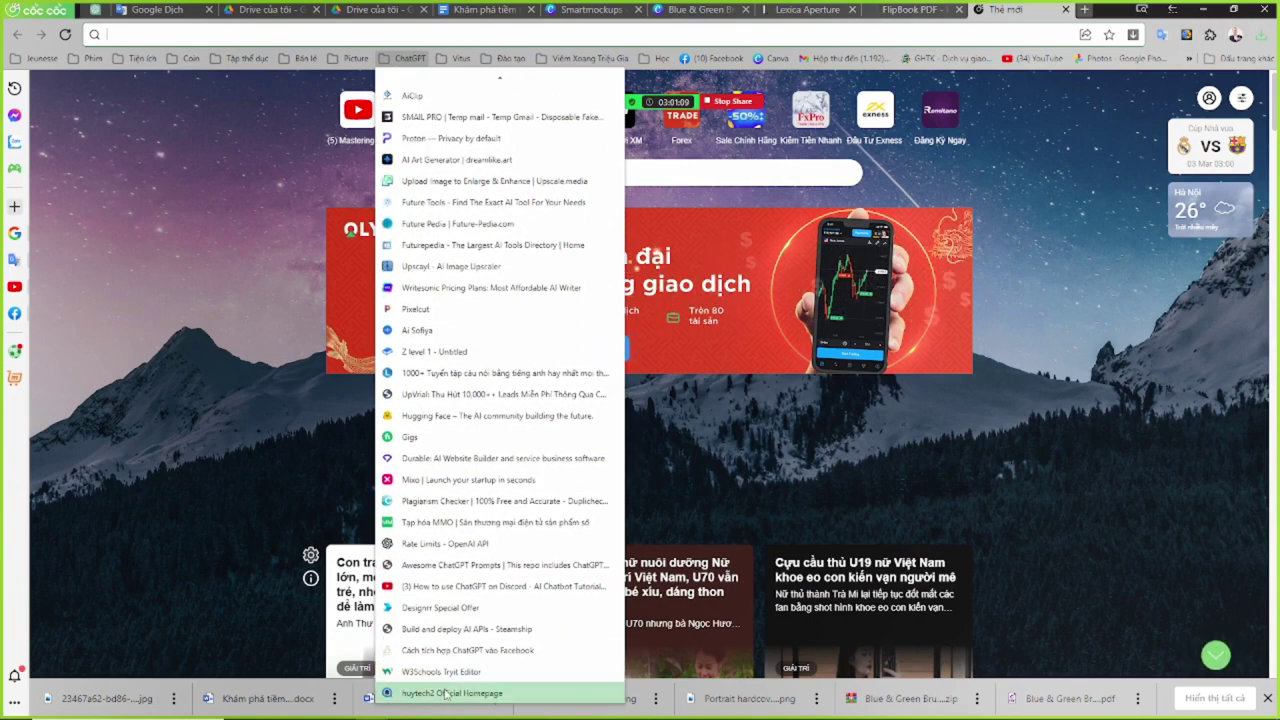
{"action": "left_click", "coordinate": [446, 693]}
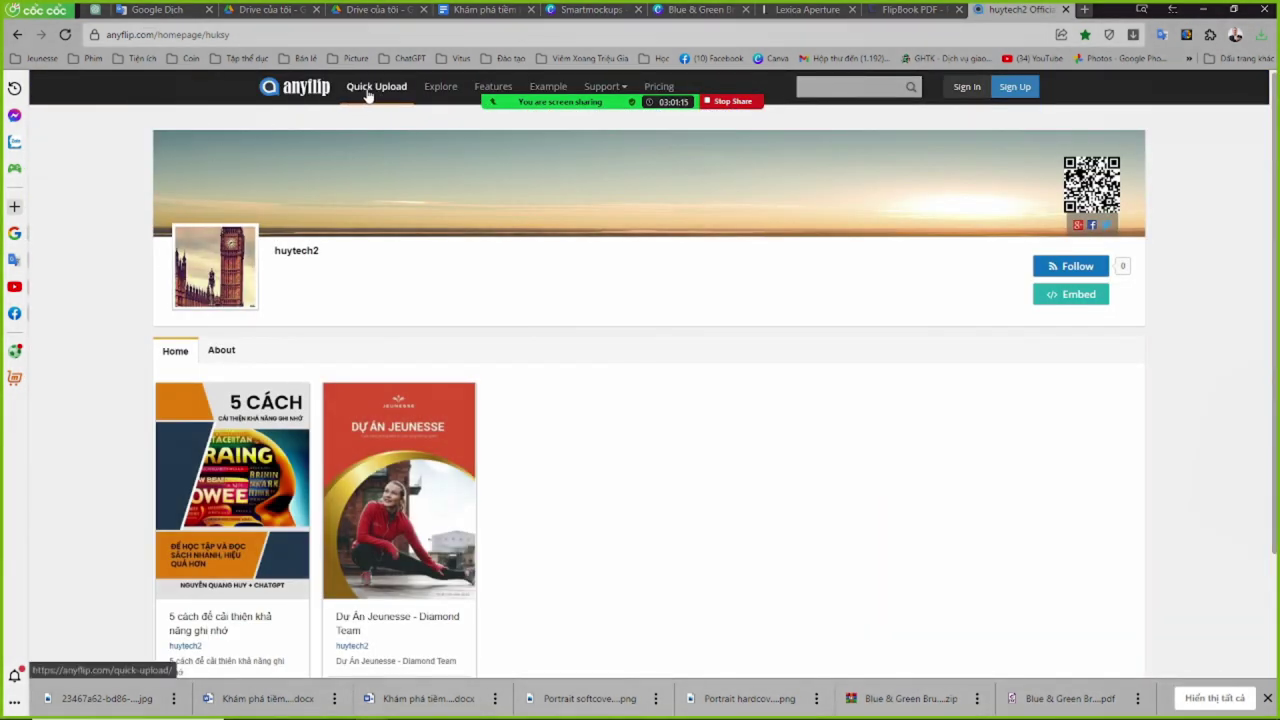
Start AnyFlip's Quick Upload and log in to the AnyFlip account
{"action": "left_click", "coordinate": [376, 95]}
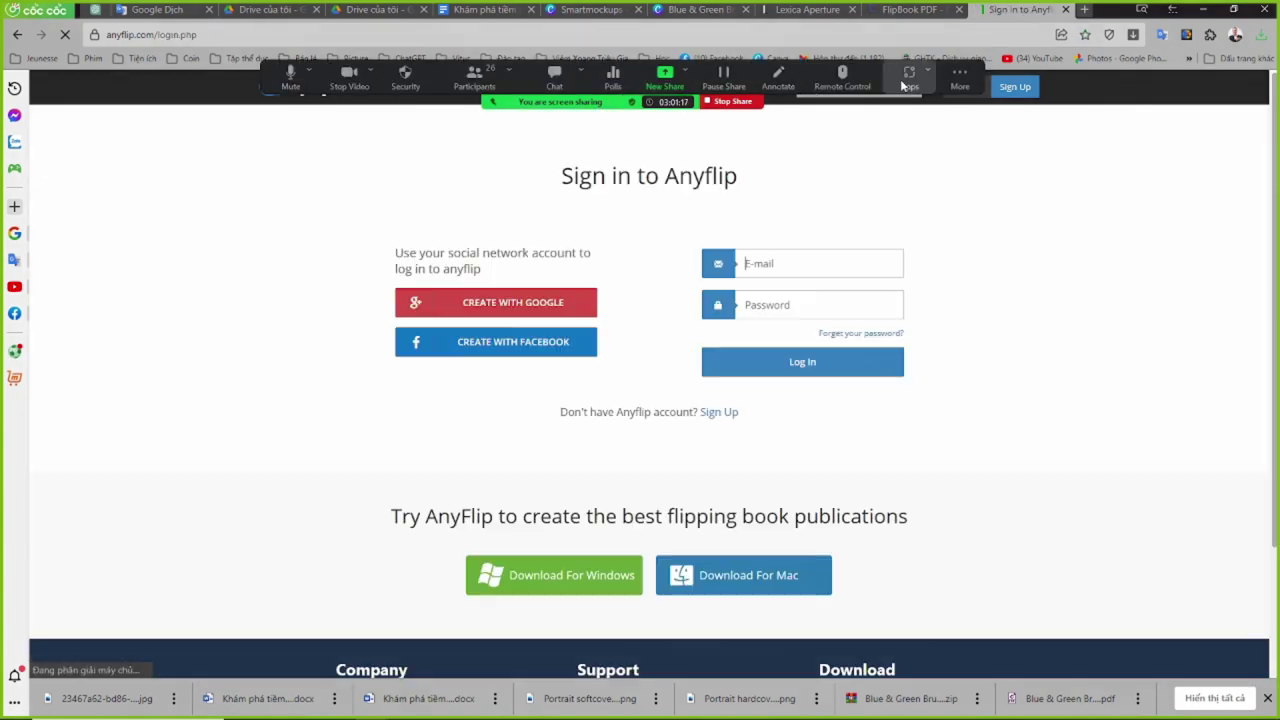
{"action": "left_click", "coordinate": [948, 79]}
{"action": "left_click", "coordinate": [958, 74]}
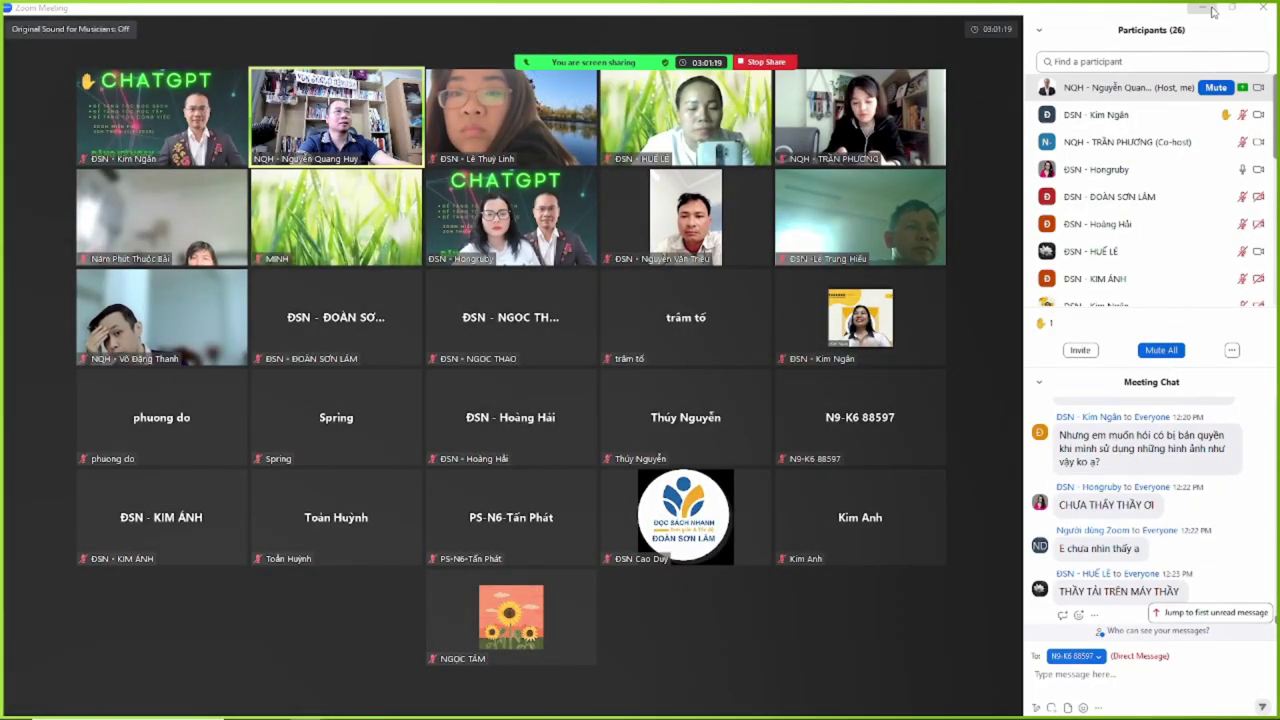
{"action": "key", "text": "alt+Tab"}
{"action": "left_click", "coordinate": [808, 364]}
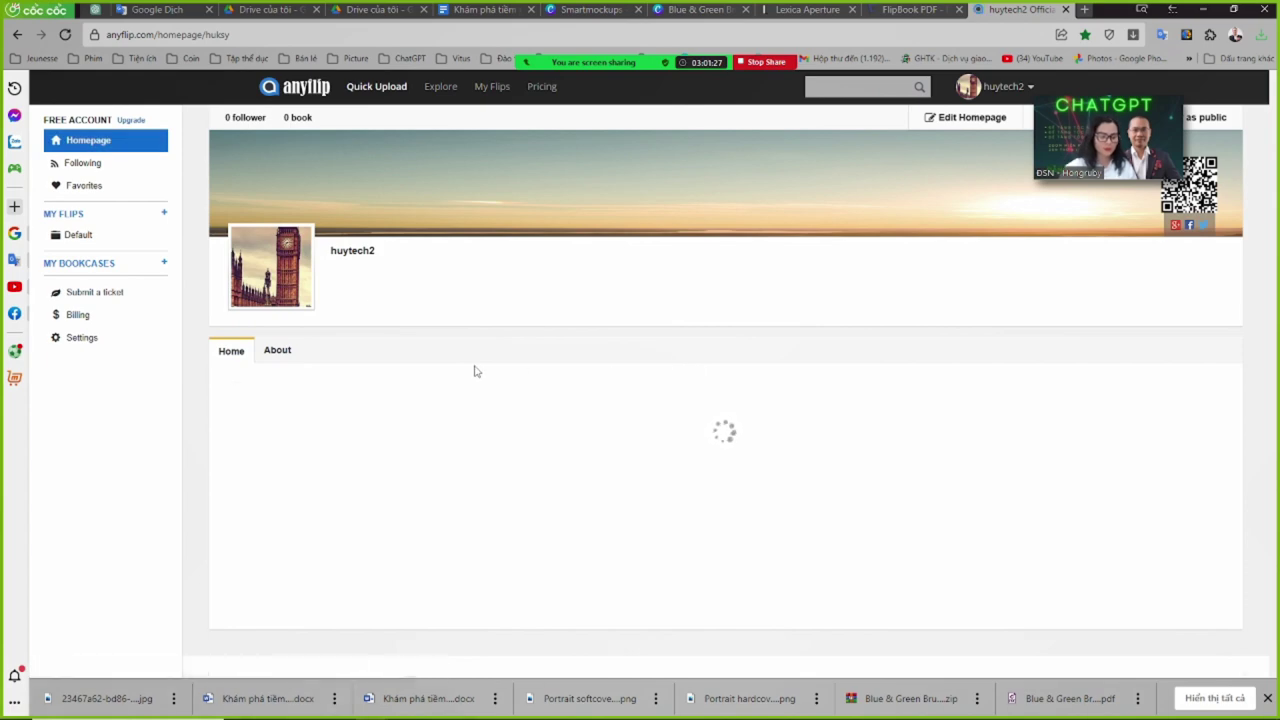
Add a new book by uploading the fingerprint-biometrics ebook PDF, with title and description auto-filled
{"action": "left_click", "coordinate": [368, 92]}
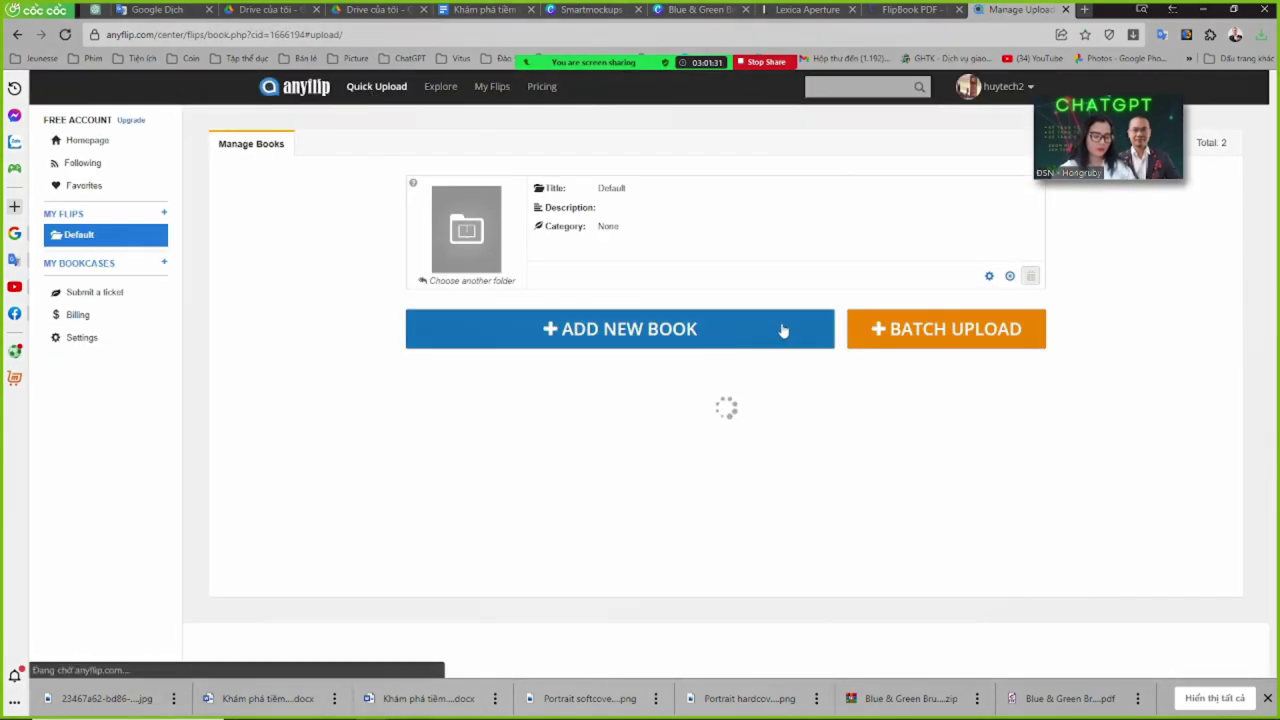
{"action": "left_click", "coordinate": [780, 329]}
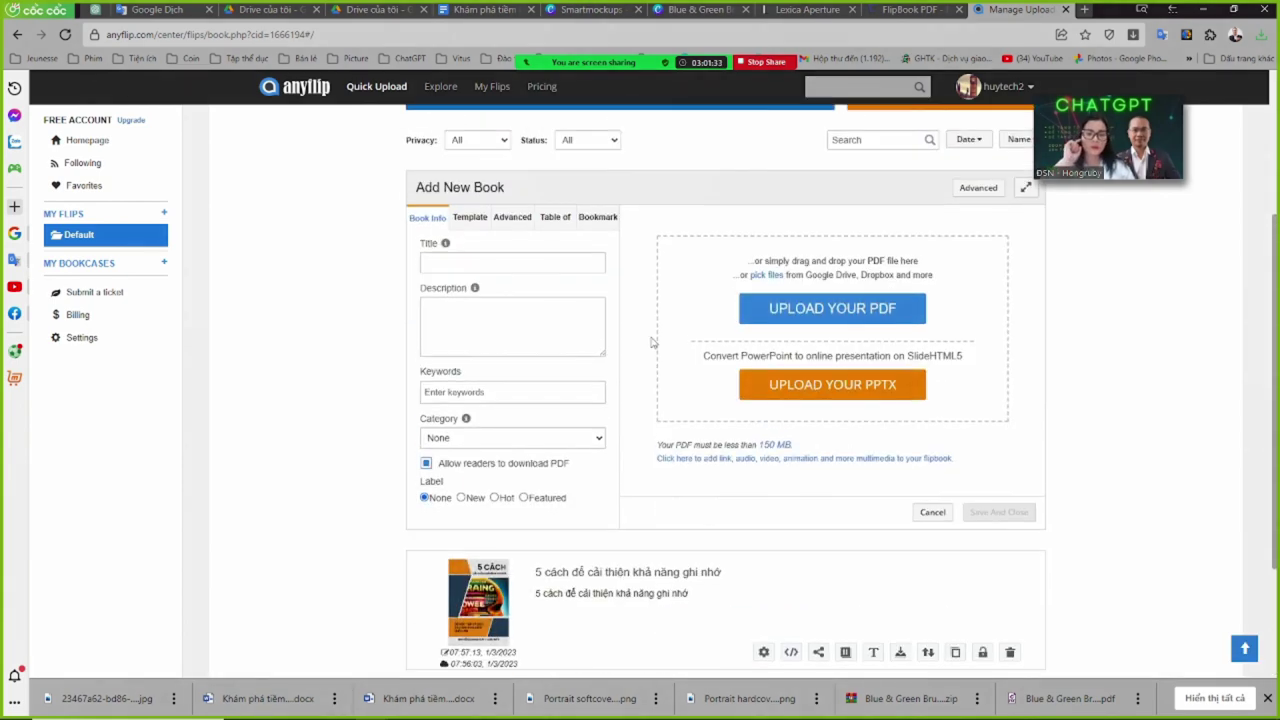
{"action": "left_click", "coordinate": [848, 402]}
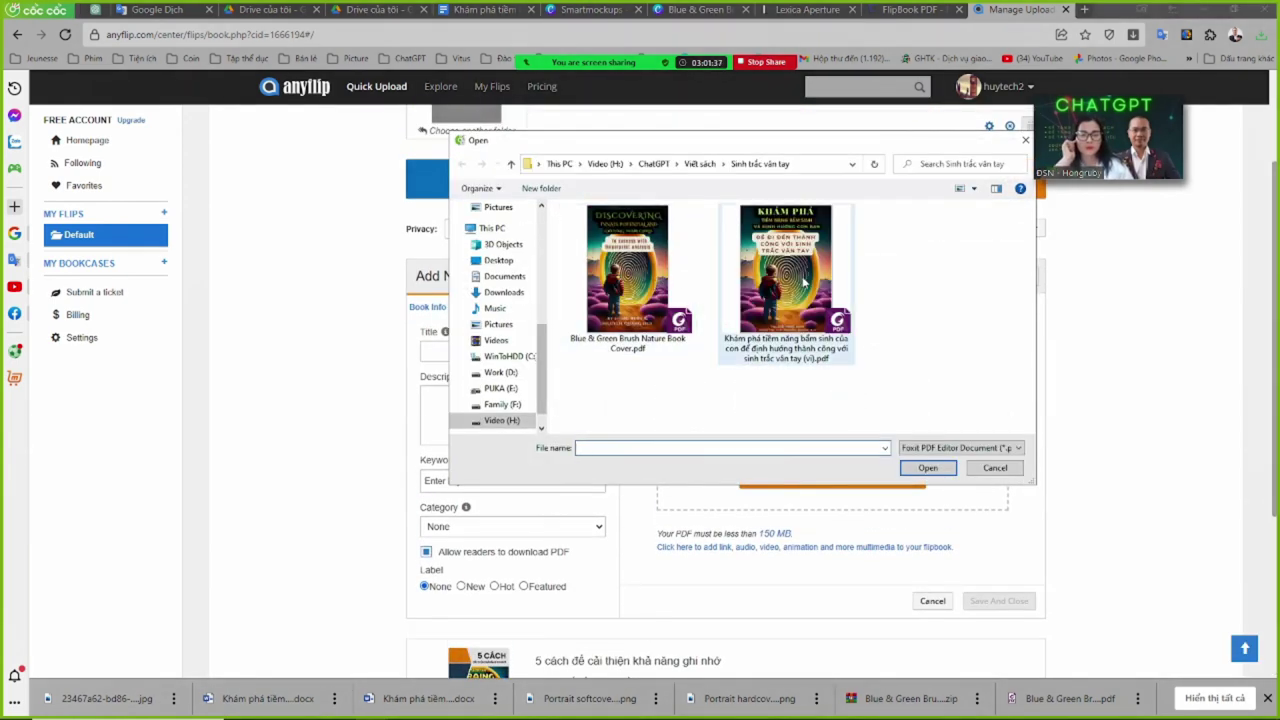
{"action": "double_click", "coordinate": [797, 282]}
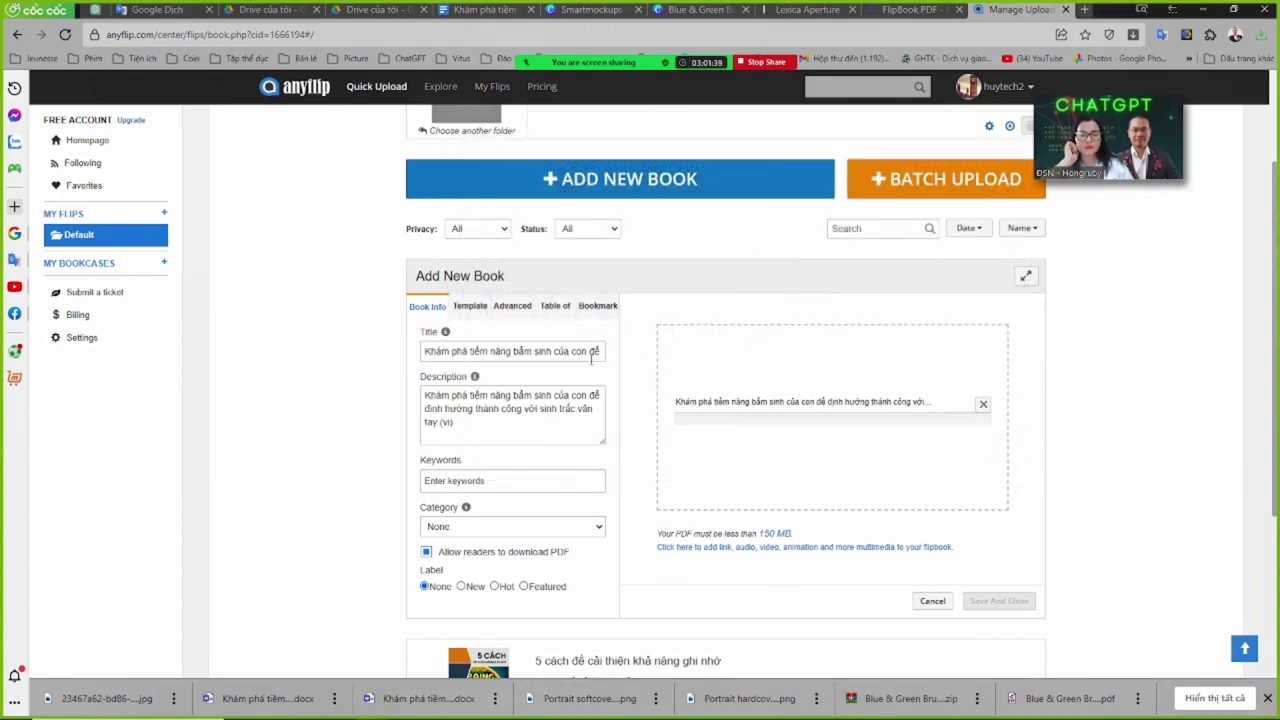
{"action": "left_click_drag", "start_coordinate": [541, 351], "coordinate": [645, 352]}
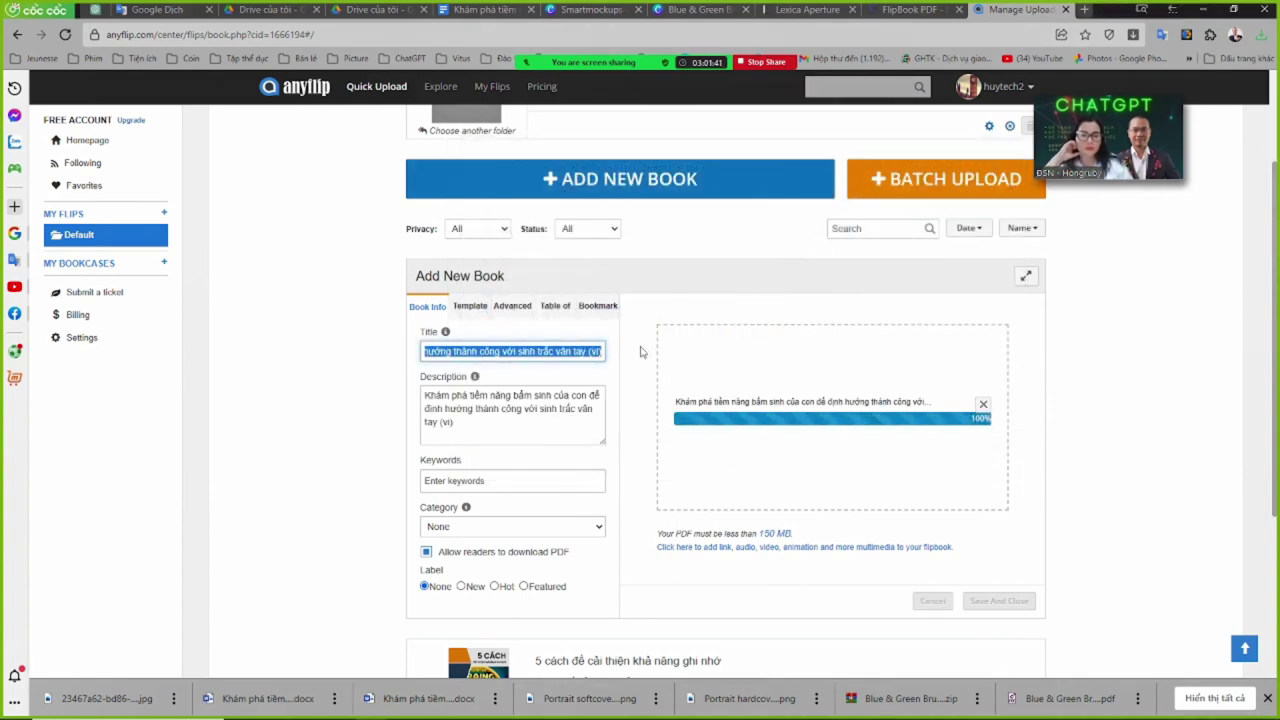
{"action": "left_click", "coordinate": [556, 351]}
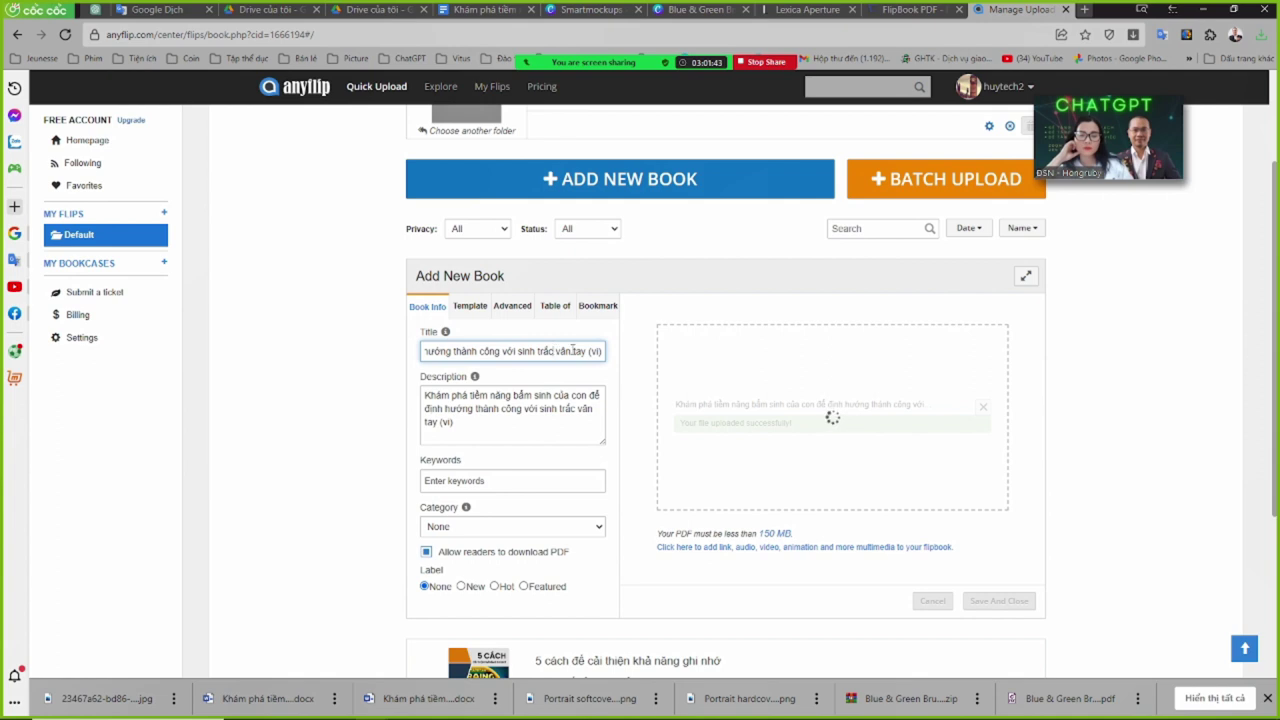
{"action": "left_click", "coordinate": [488, 413]}
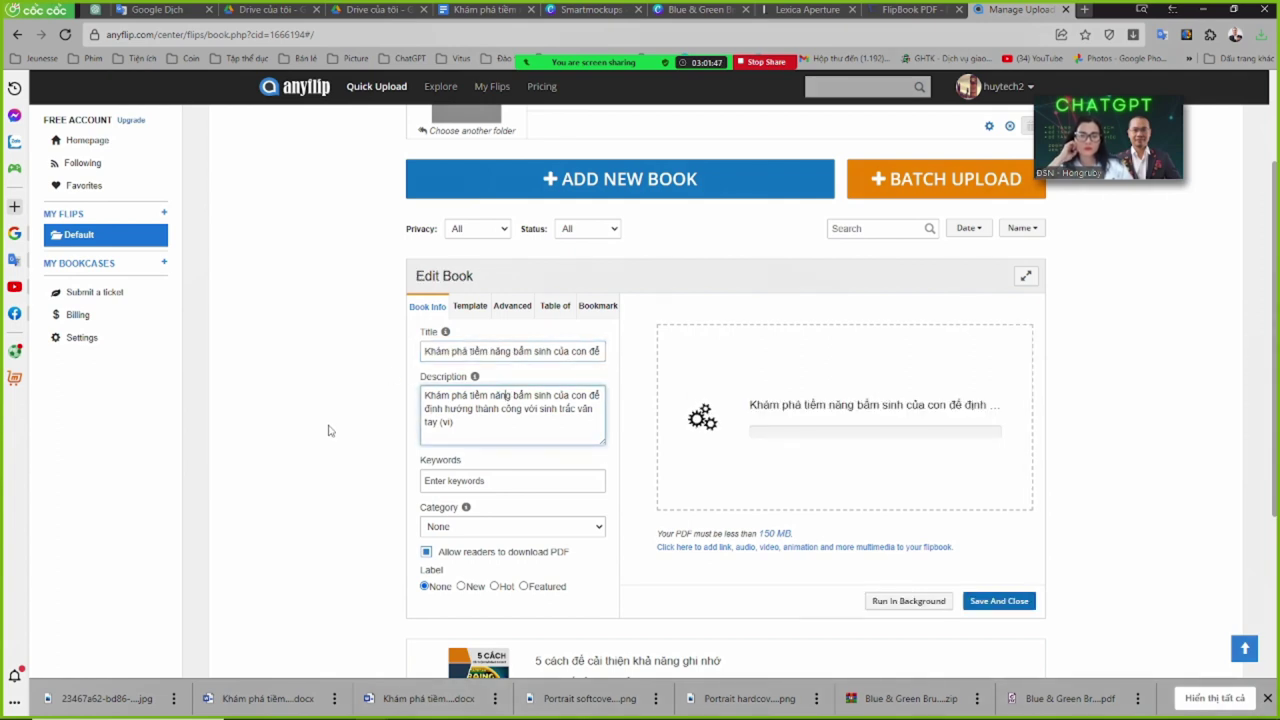
{"action": "scroll", "coordinate": [345, 433], "scroll_direction": "down", "scroll_amount": 2}
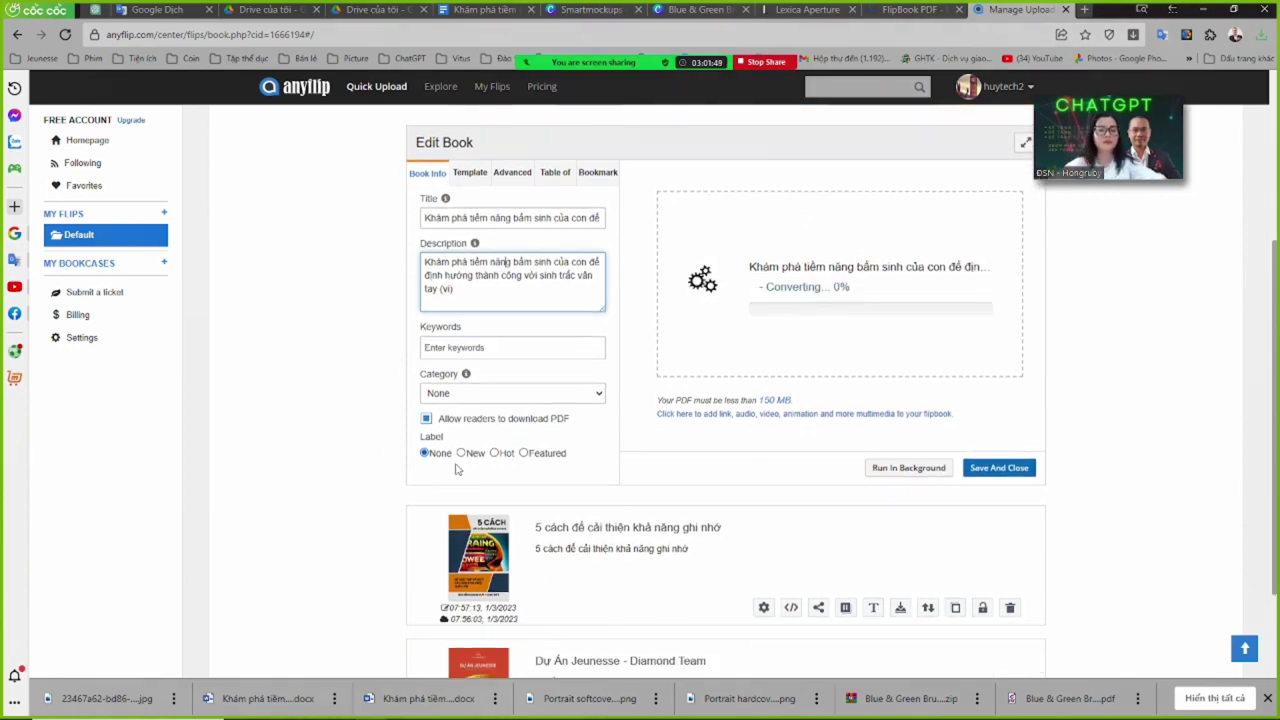